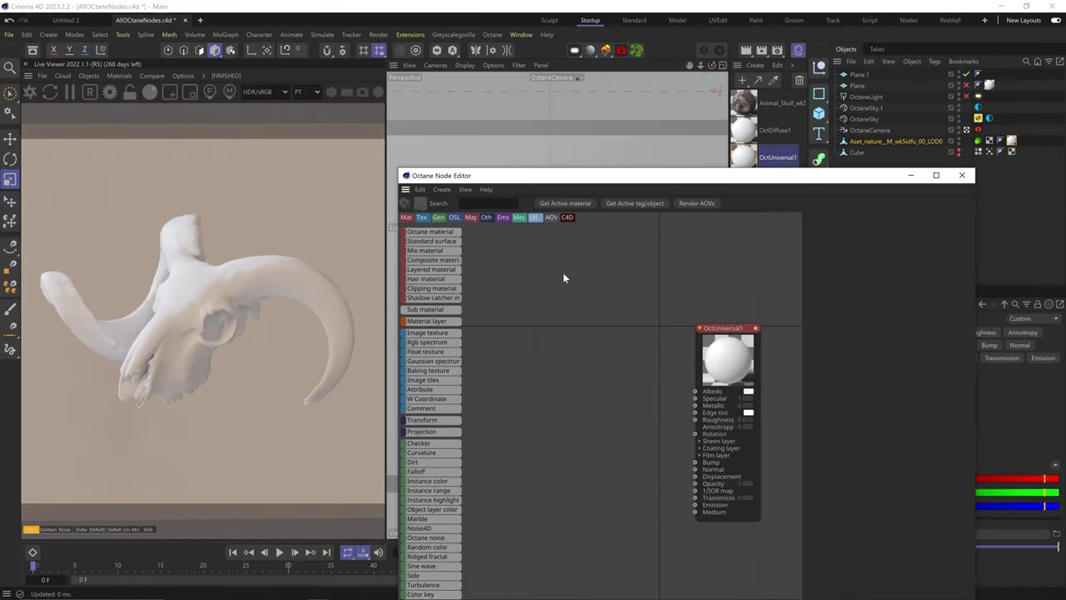
Step: Look through the Octane node list and its category filters, moving the node editor window so the whole list fits
mouse_move(423, 243)
scroll(423, 305, down, 3)
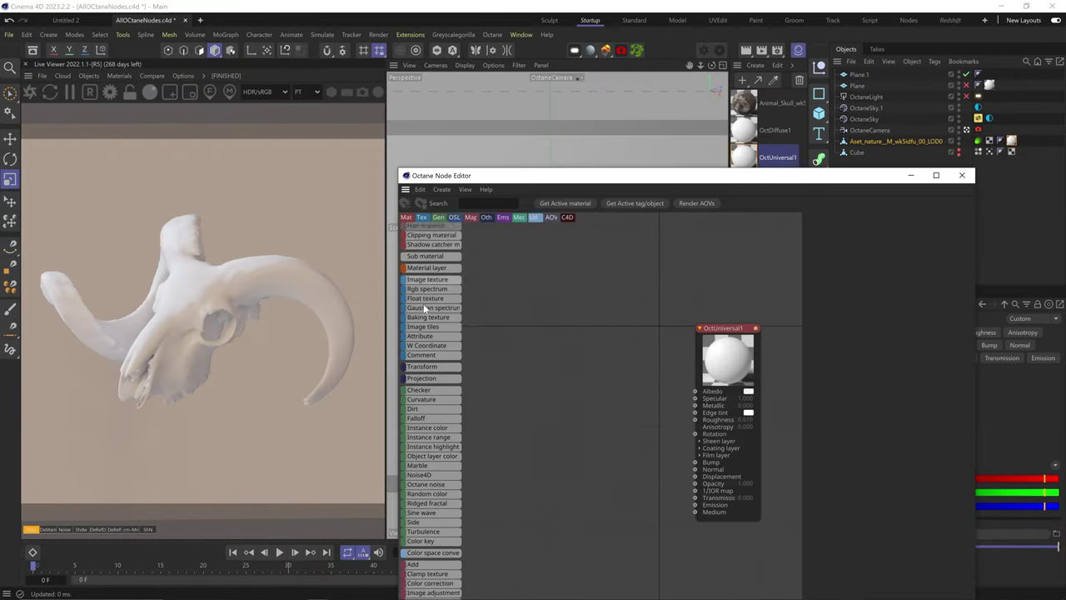
scroll(423, 313, up, 6)
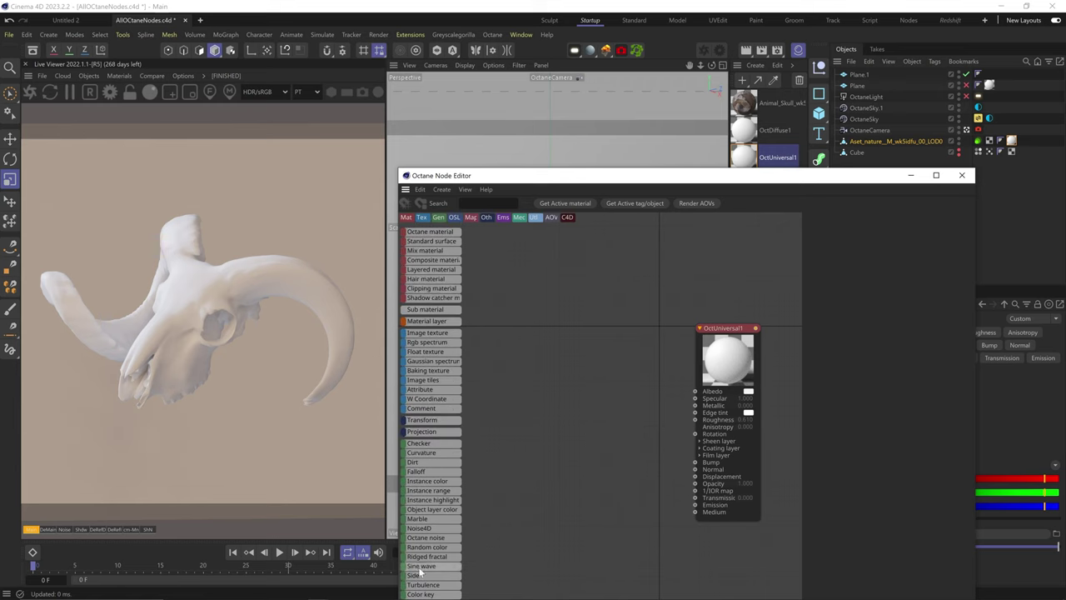
scroll(429, 451, down, 2)
scroll(427, 446, down, 6)
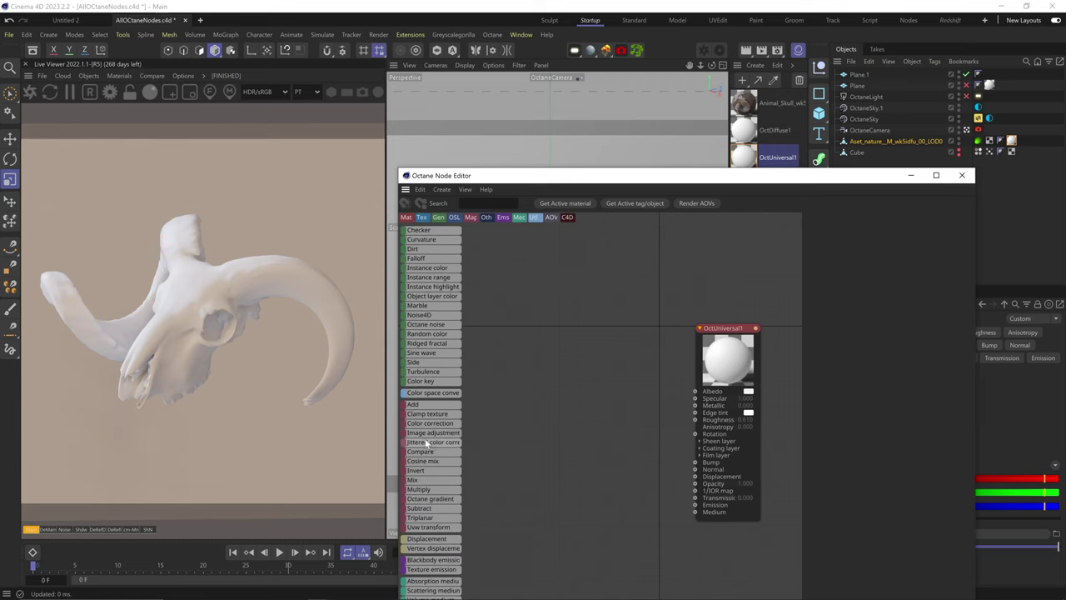
scroll(425, 440, down, 20)
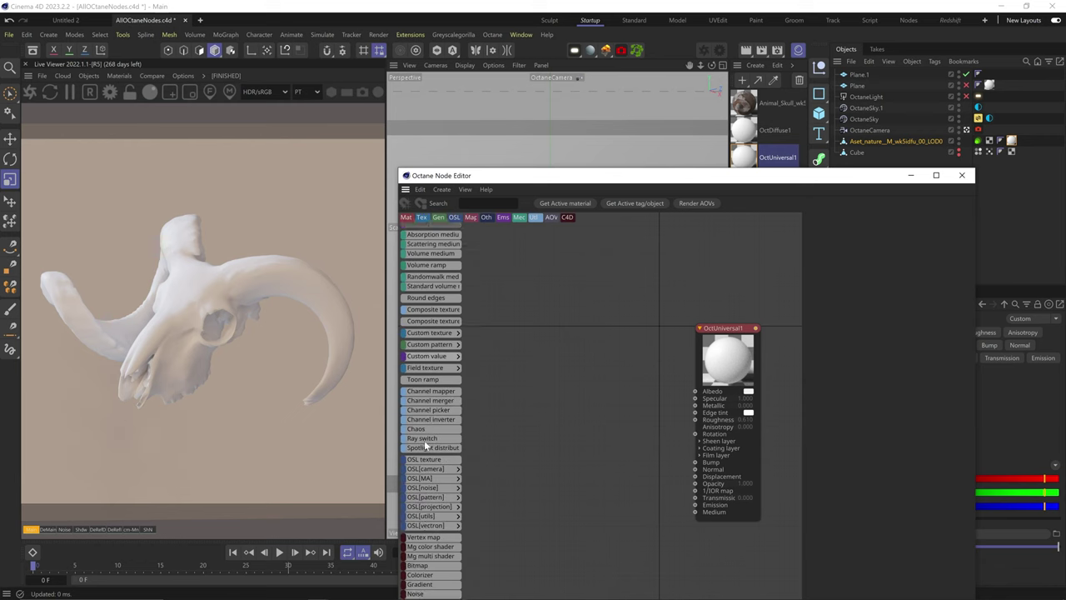
drag(530, 178, 521, 104)
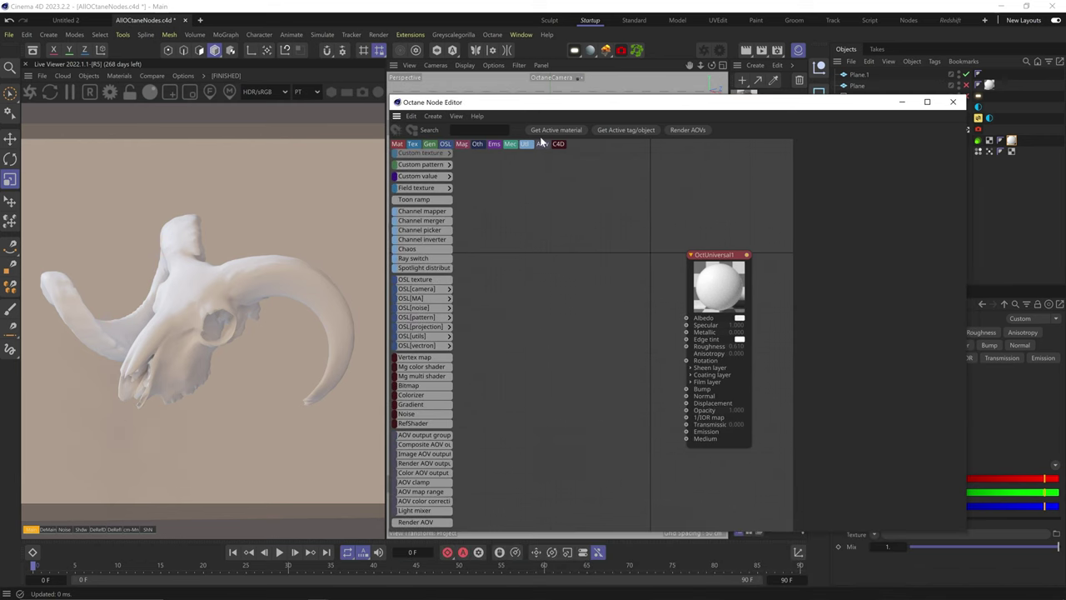
click(396, 144)
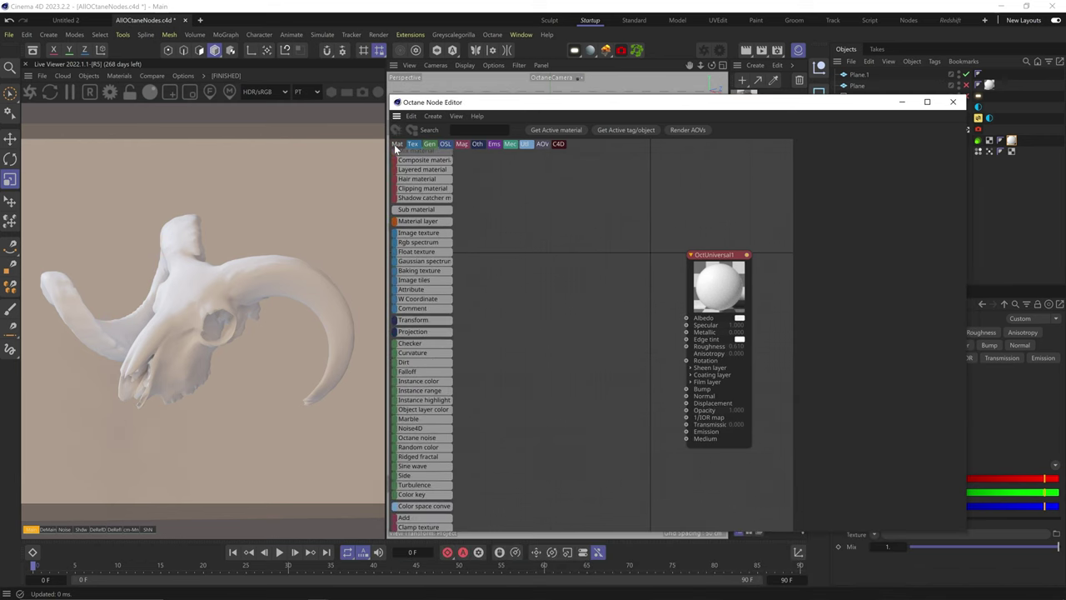
click(412, 144)
click(430, 145)
click(429, 145)
click(527, 144)
click(399, 144)
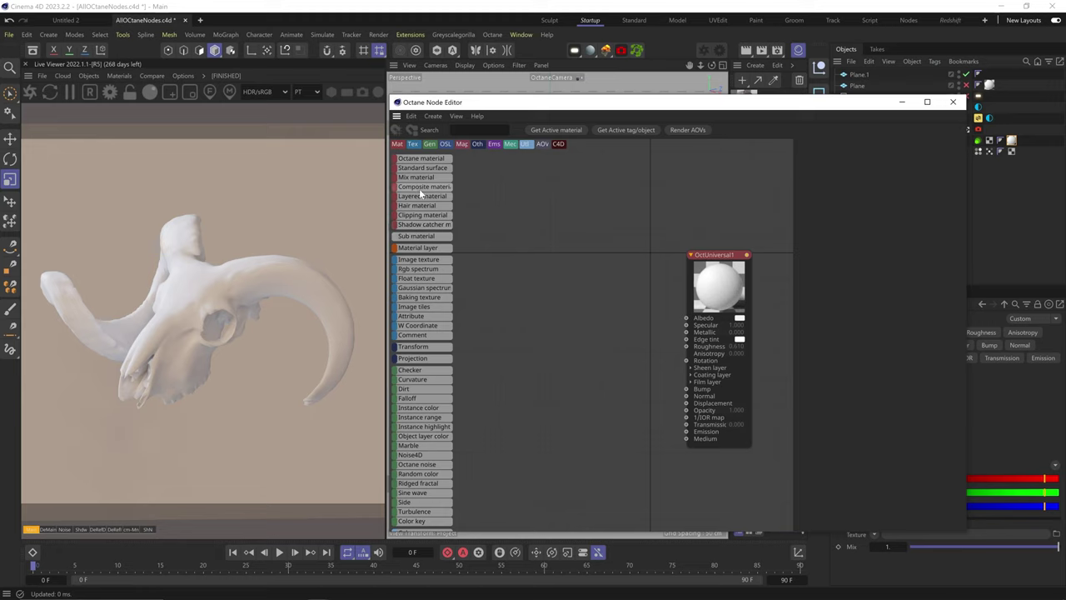
Step: Add a Composite material node and plug a Sub material node into its Material2 input
drag(419, 189, 649, 222)
drag(712, 254, 580, 317)
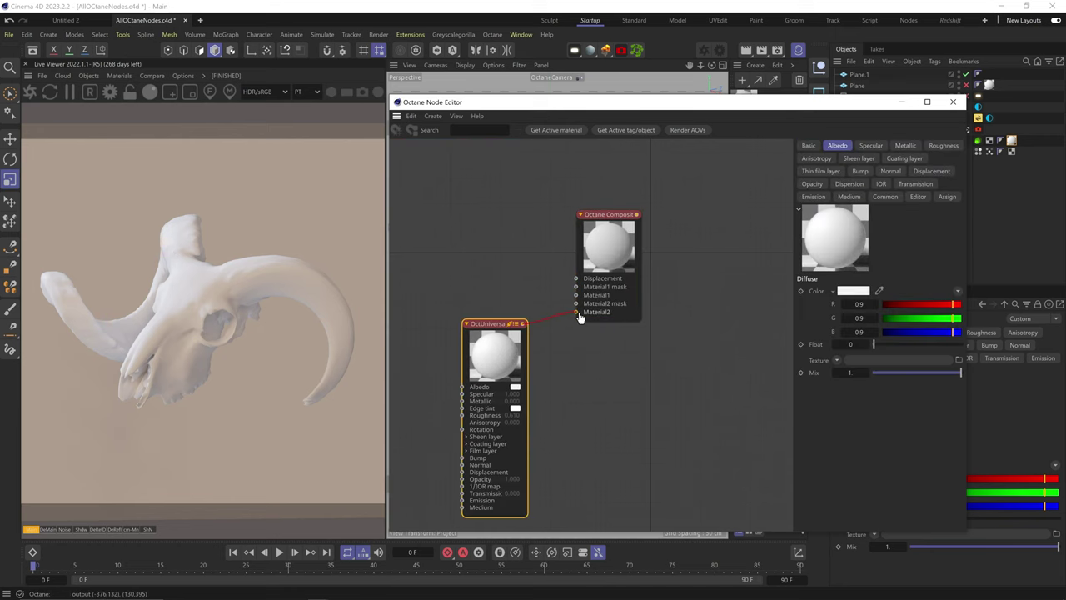
drag(425, 237, 575, 314)
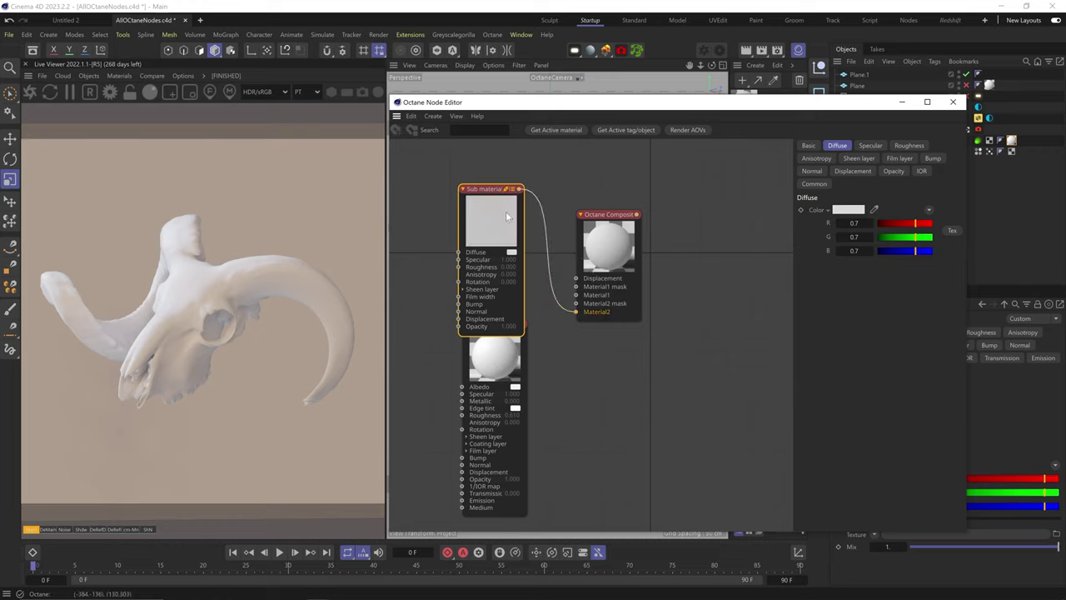
Step: Delete the Sub material and Composite material nodes and reposition the OctUniversal1 node to leave room for its inputs
key(Delete)
click(609, 215)
click(841, 146)
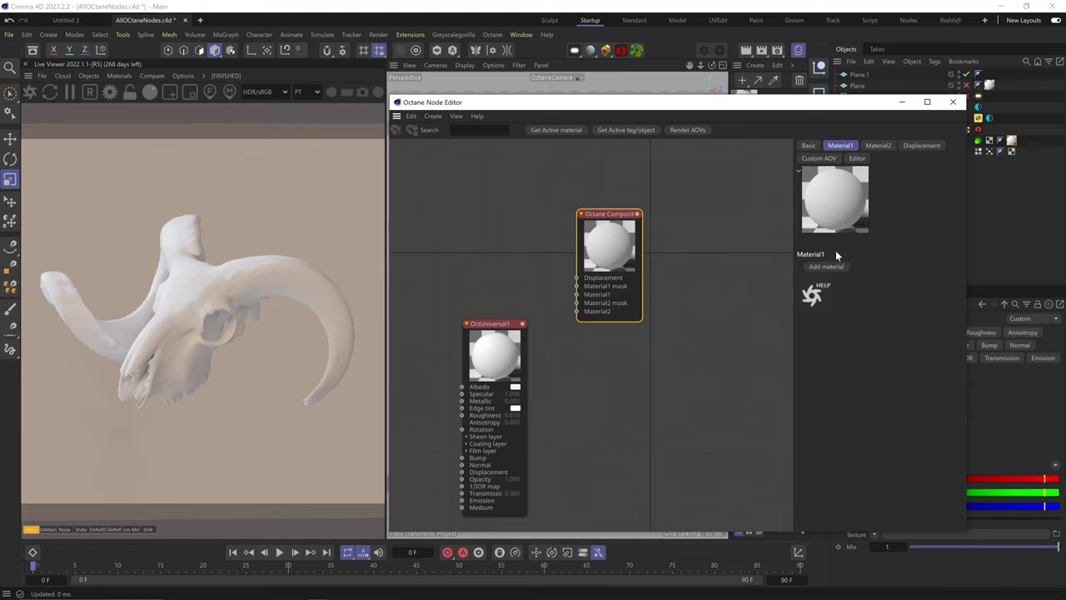
key(Delete)
drag(492, 367, 682, 302)
Step: Add an Image texture node that loads wk5idfu_4K_Albedo.jpg from the 3d_nature_wk5idfu folder
mouse_move(398, 238)
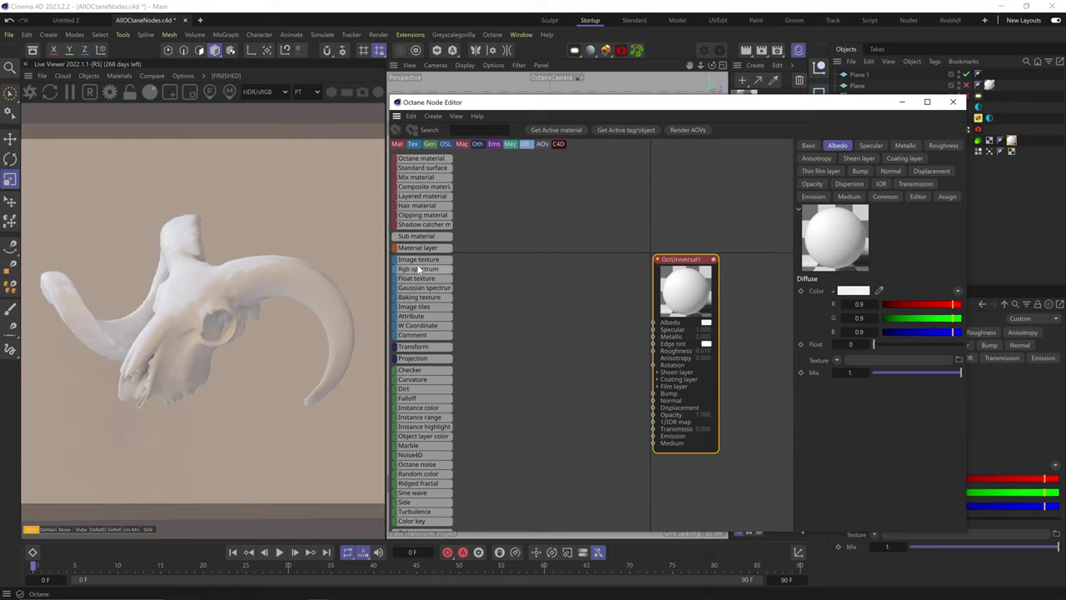
scroll(422, 276, down, 1)
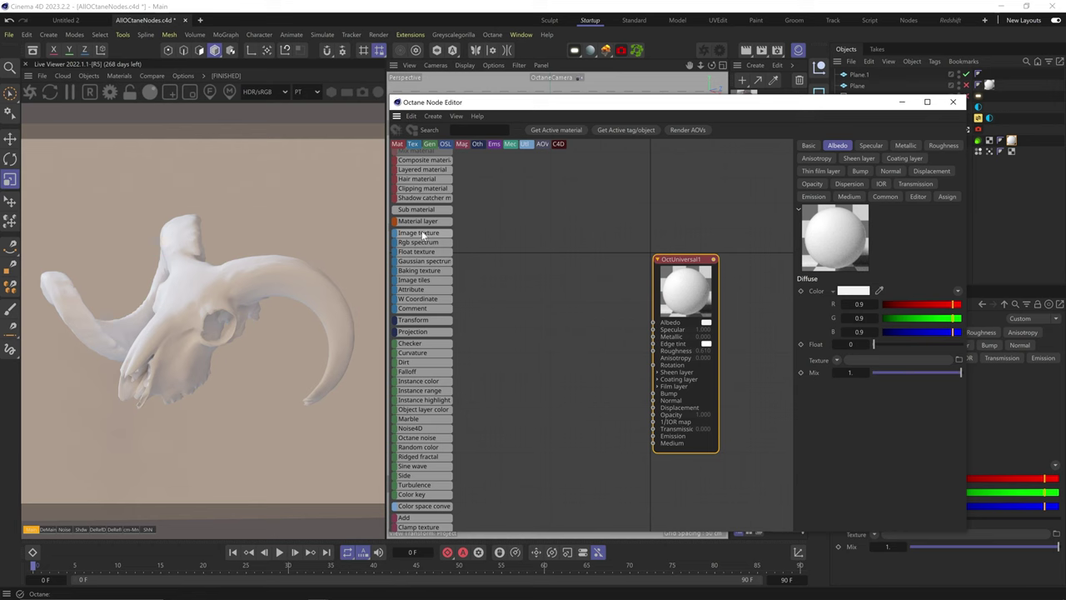
drag(423, 236, 518, 284)
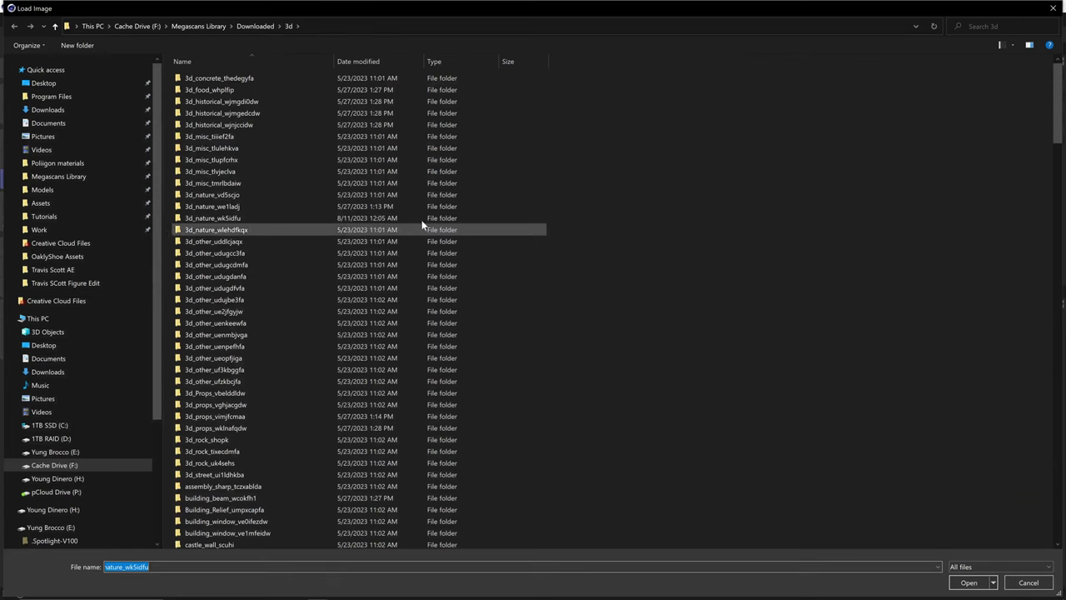
double_click(210, 78)
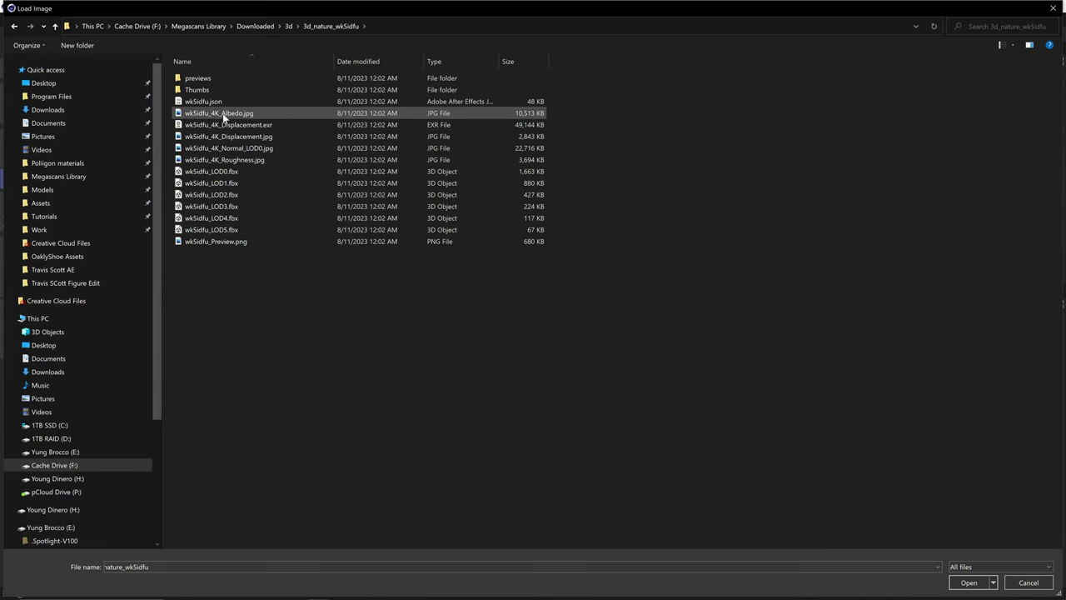
double_click(223, 117)
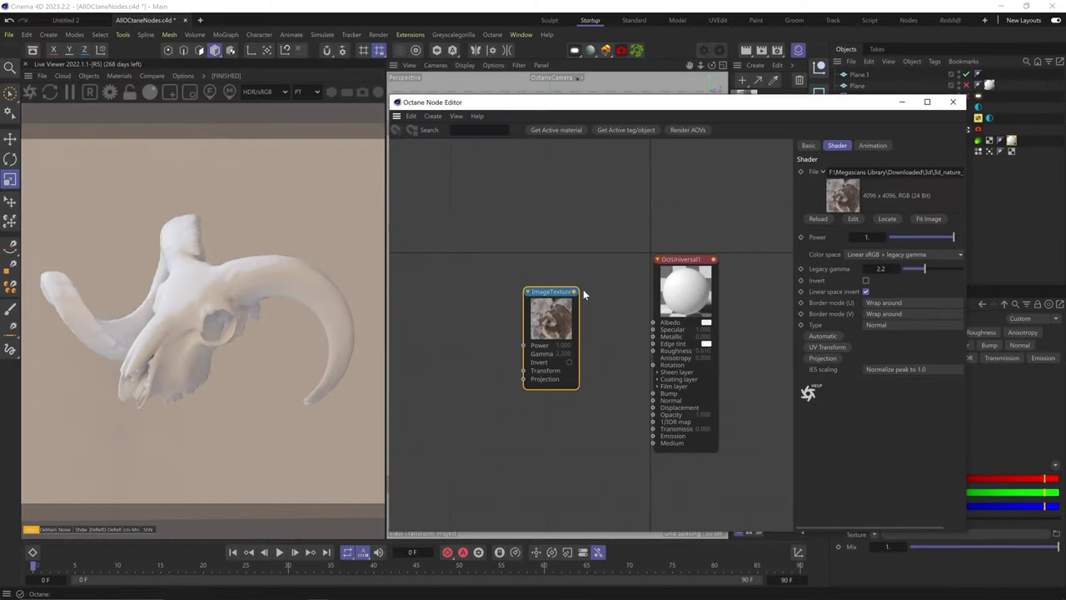
Step: Connect the image texture to the Albedo input of OctUniversal1 and move the texture node farther from the material
drag(574, 292, 654, 329)
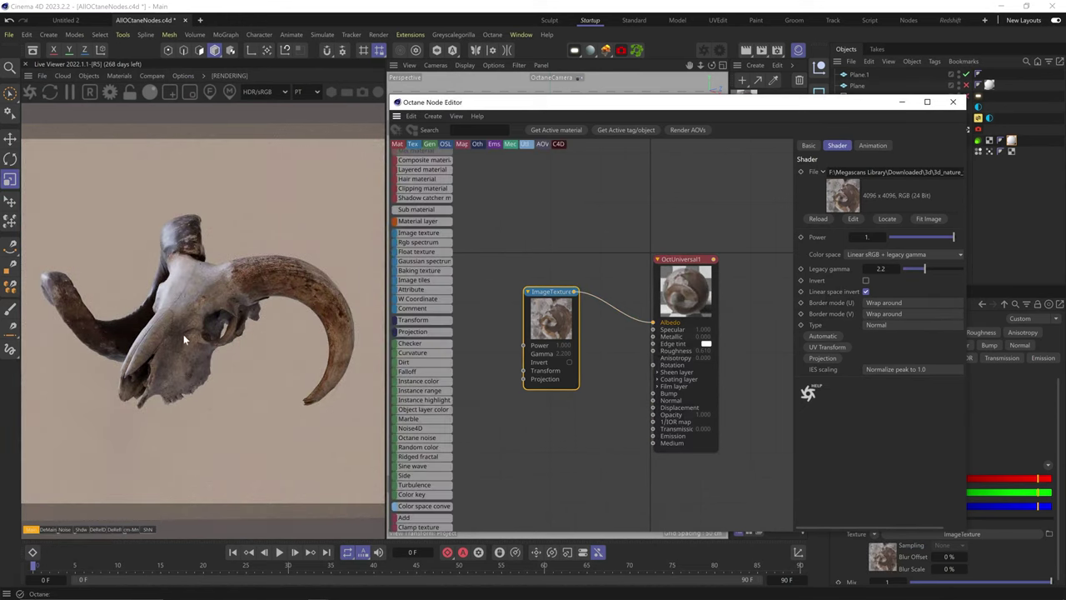
drag(562, 318, 551, 311)
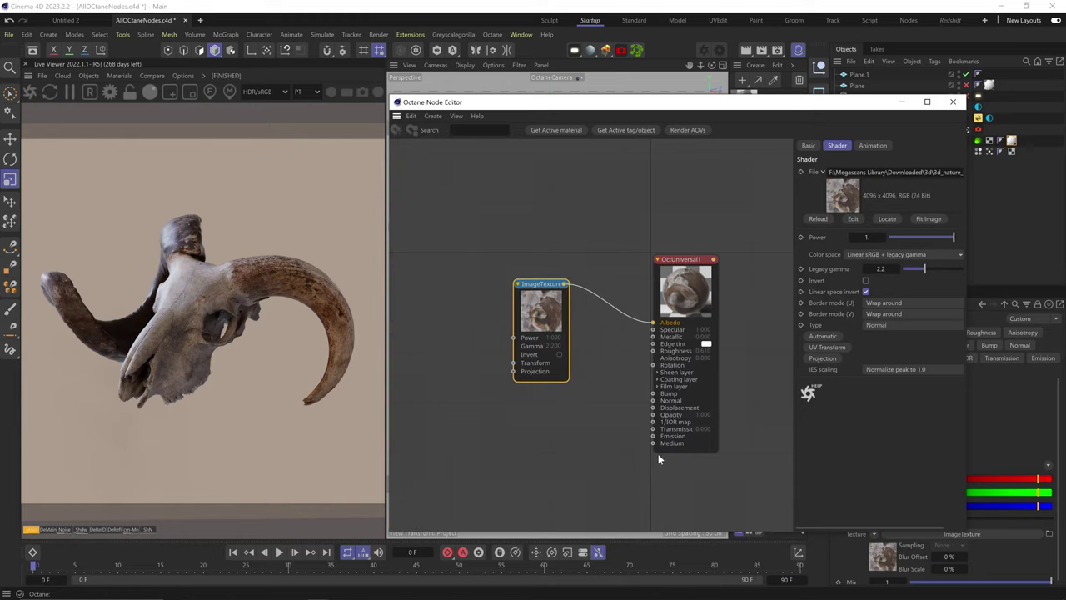
drag(553, 327, 547, 317)
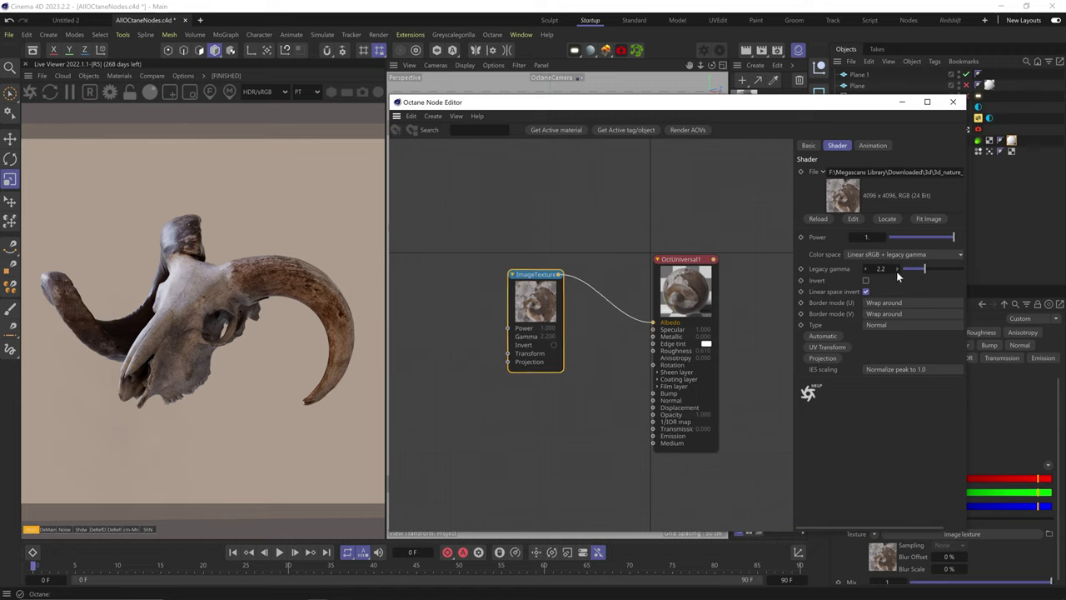
Step: Inspect the file path of the albedo image texture and reload the image
double_click(917, 172)
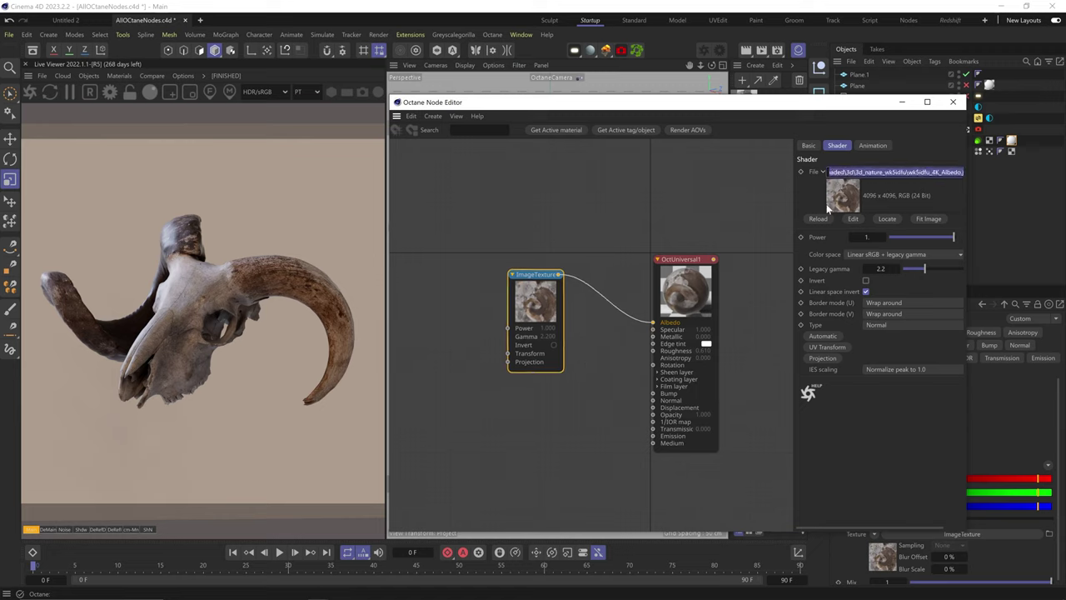
click(935, 171)
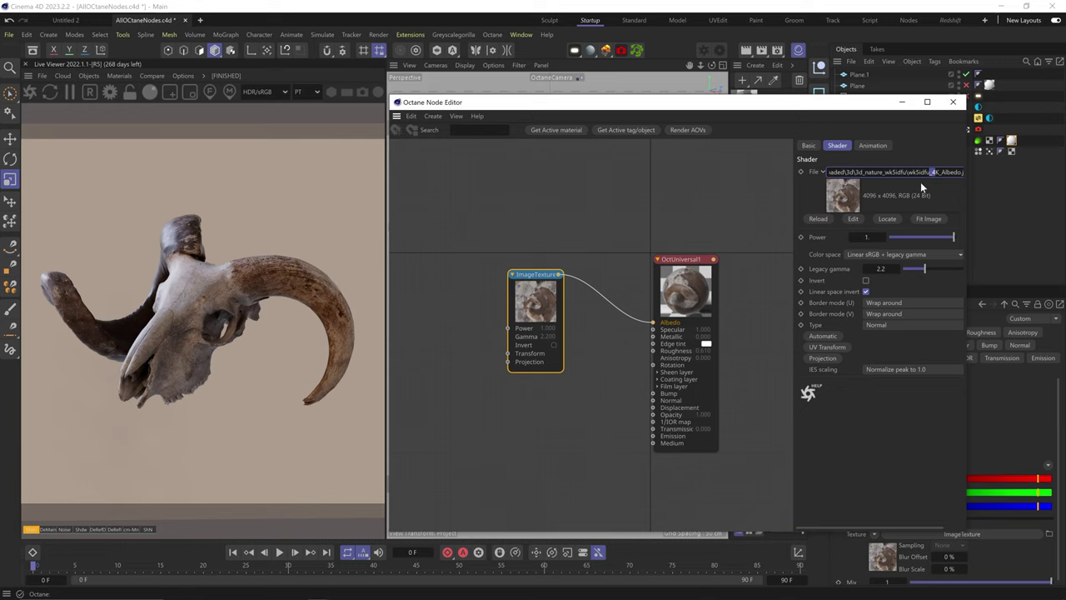
click(819, 220)
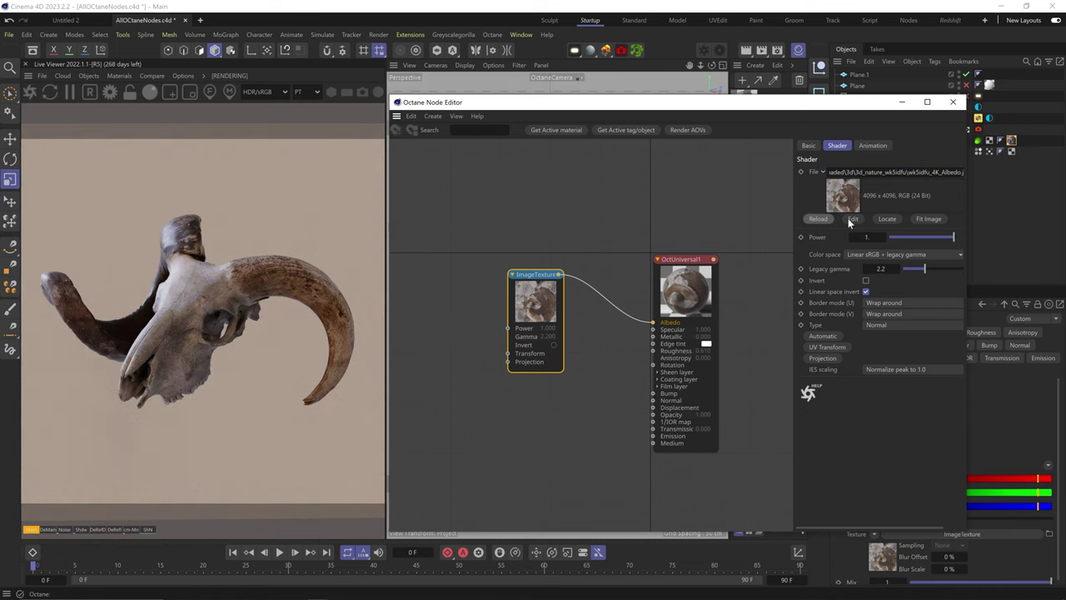
Step: View the albedo image in the external viewer and locate its file in the source folder, closing both windows
click(850, 220)
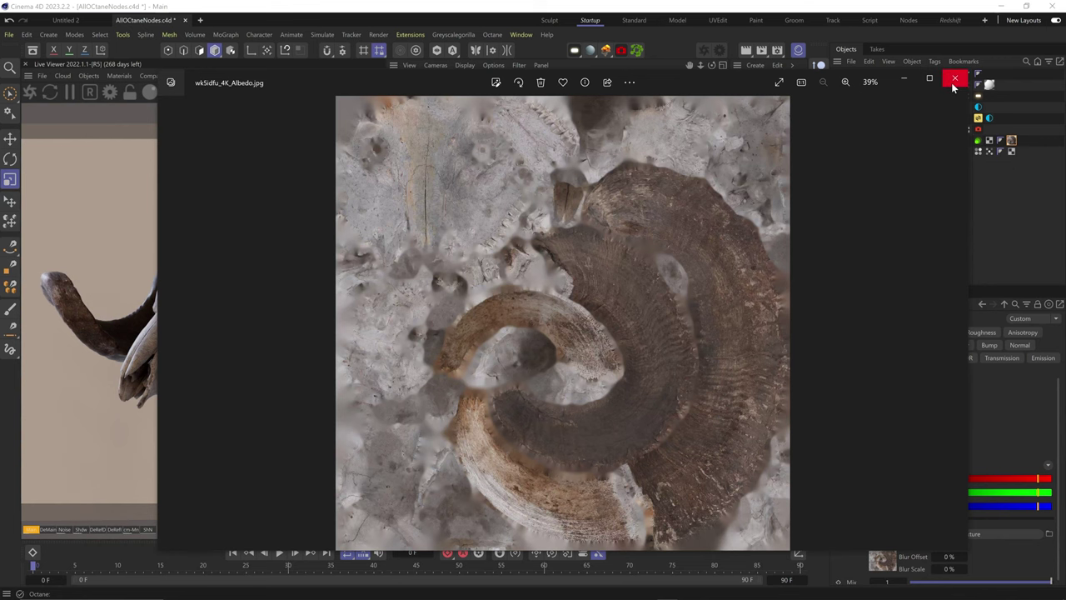
click(955, 80)
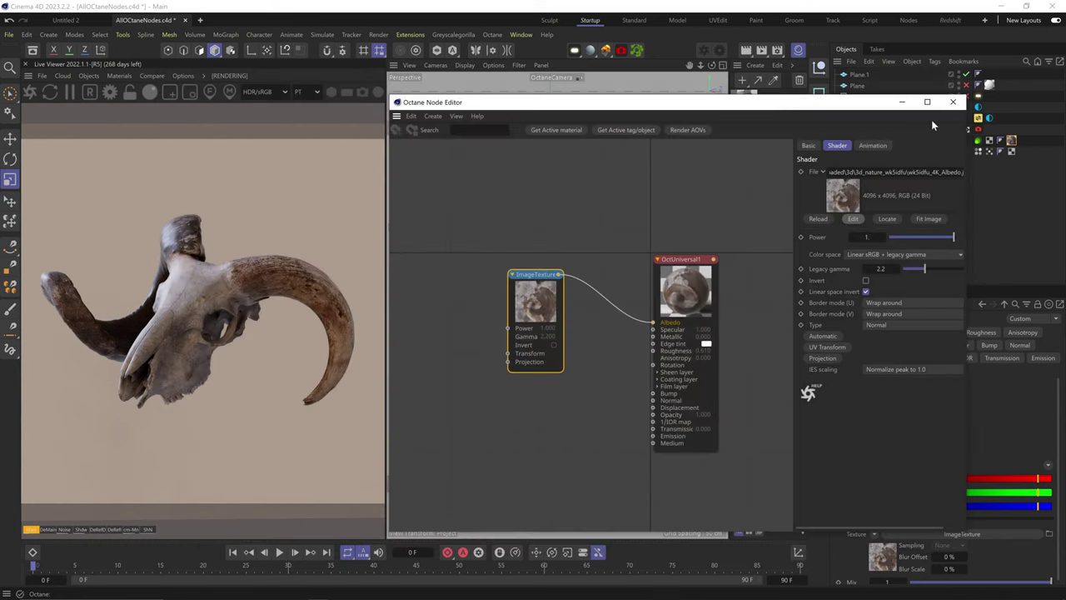
click(888, 219)
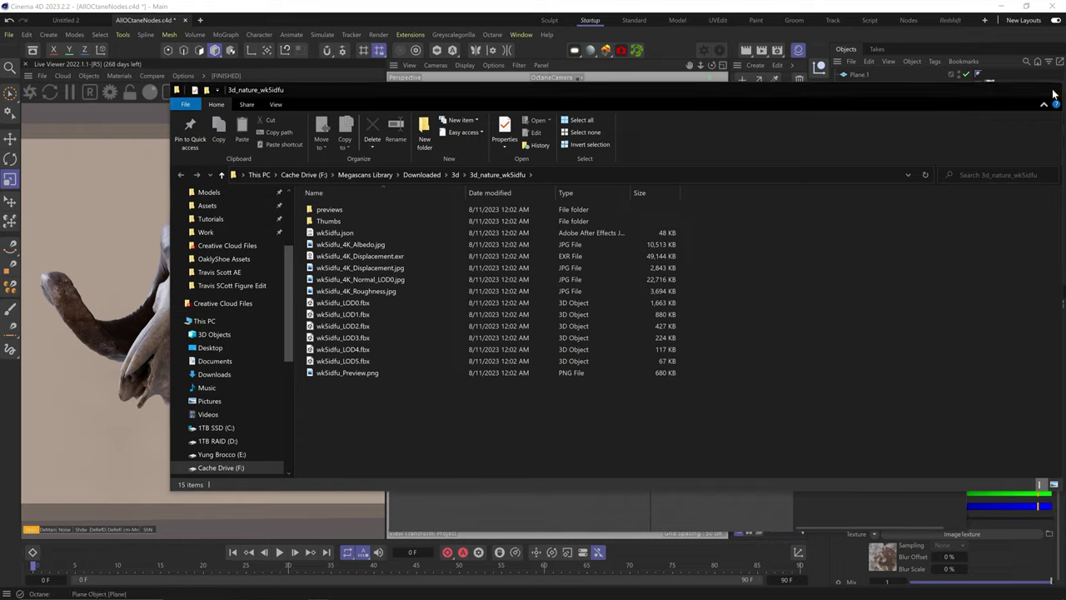
click(1054, 91)
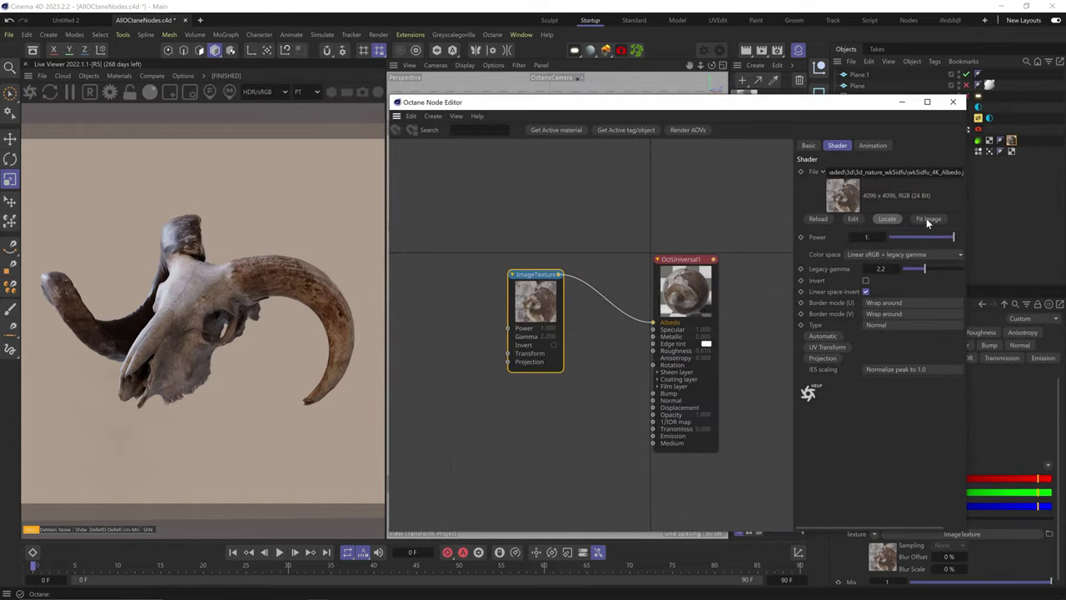
Step: Apply Fit Image to the albedo texture so it gets a Transform node
click(928, 219)
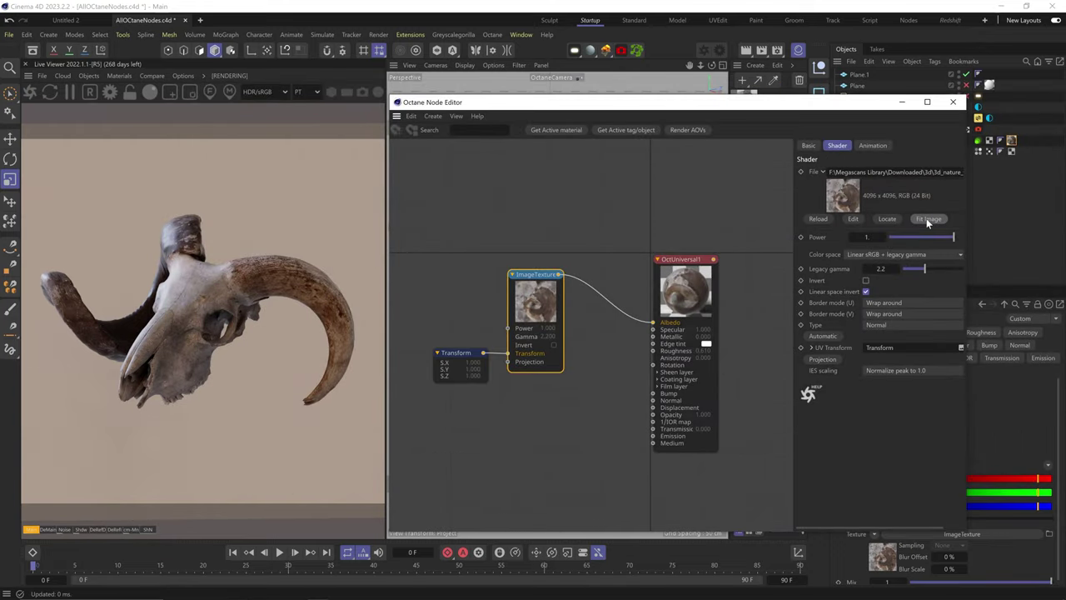
Step: Try a Power of 5 on the albedo image texture and restore it to 1
drag(948, 244, 884, 240)
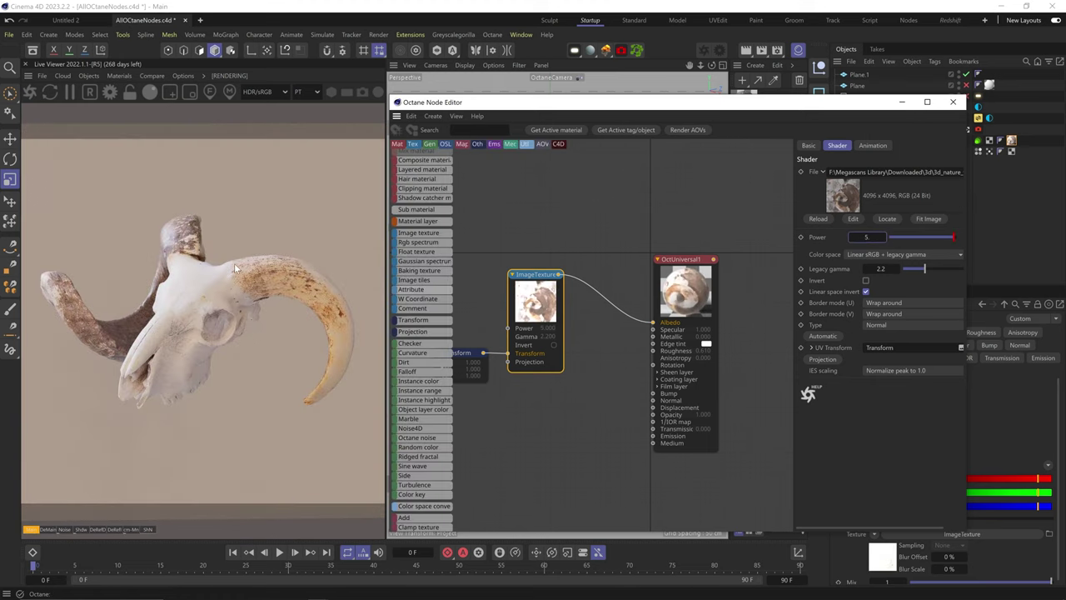
text(1)
key(Return)
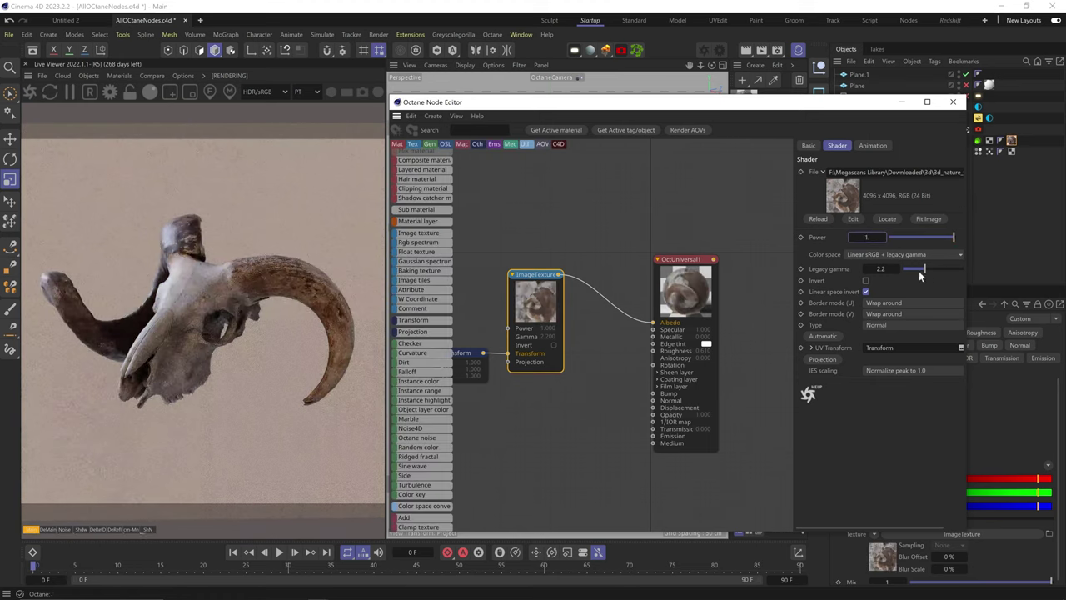
Step: Try the OCIO color space on the image texture, view its selectable profiles, and restore Linear sRGB + legacy gamma
click(875, 255)
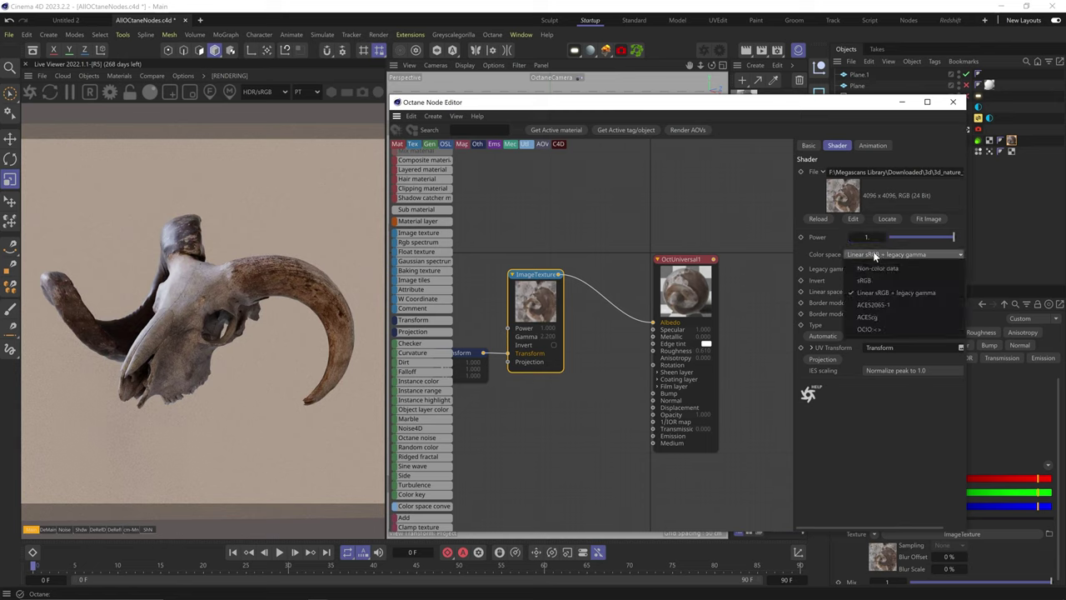
click(879, 330)
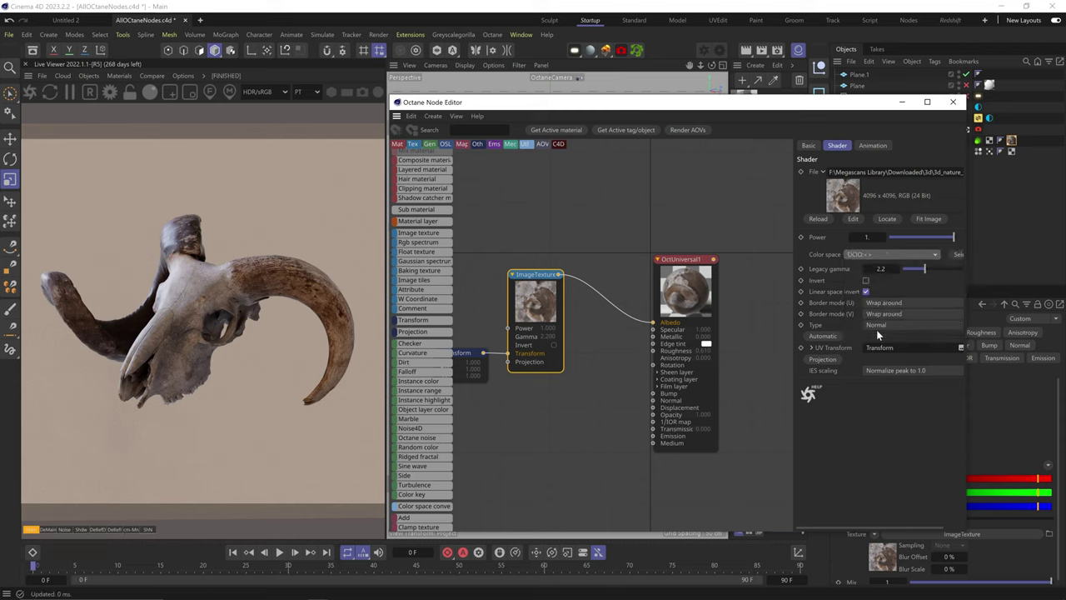
drag(967, 279, 1017, 281)
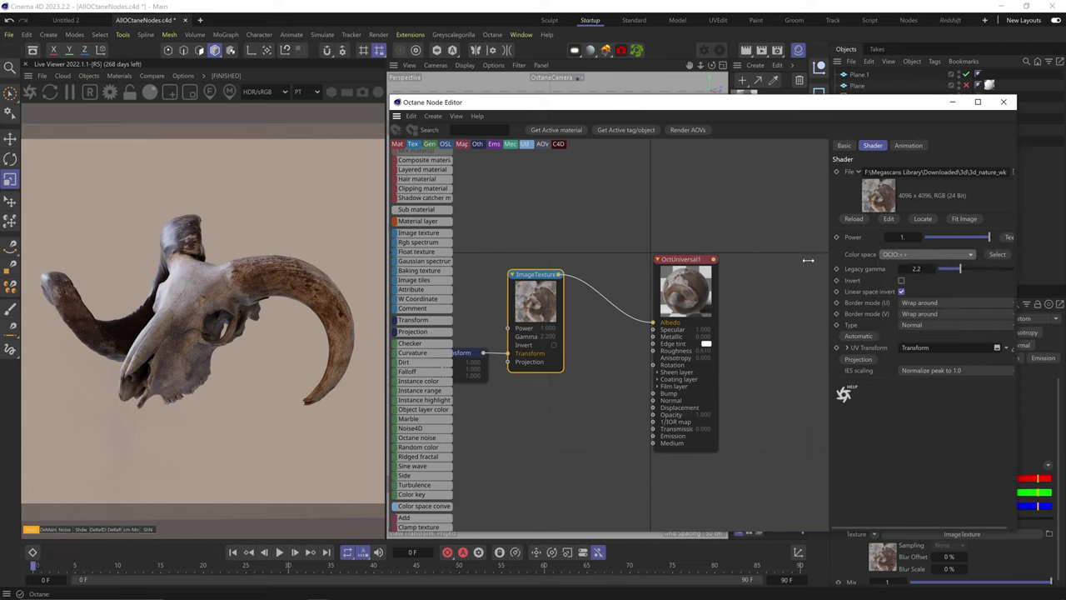
click(924, 253)
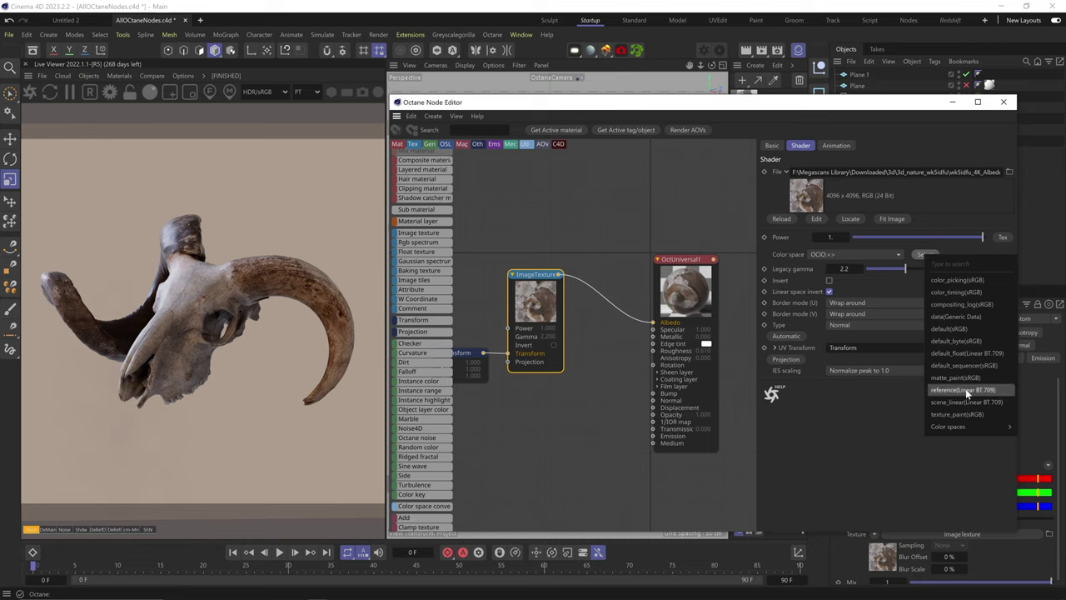
click(859, 252)
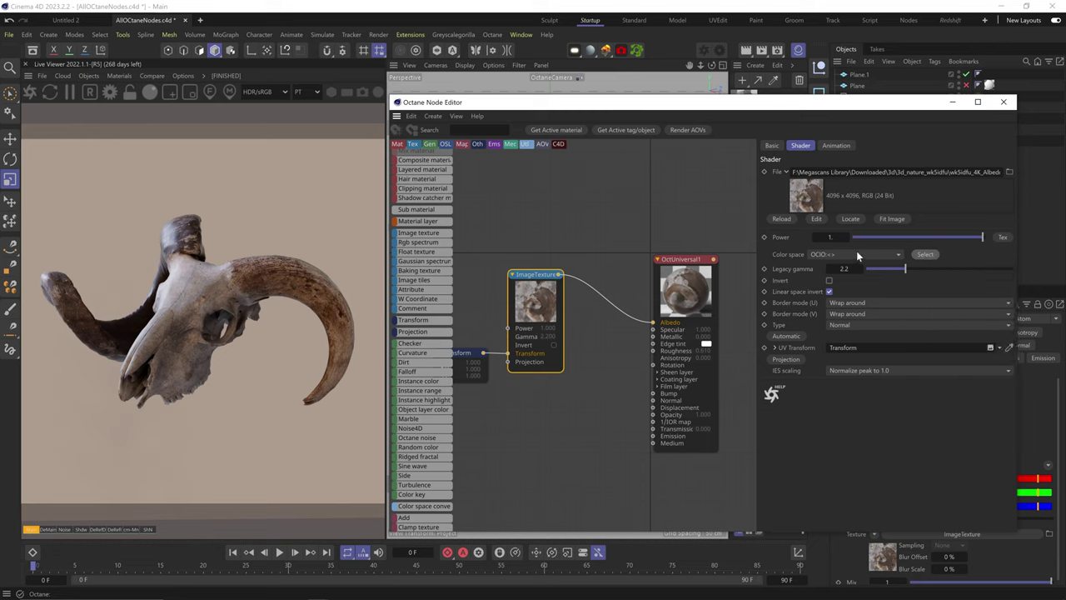
click(856, 251)
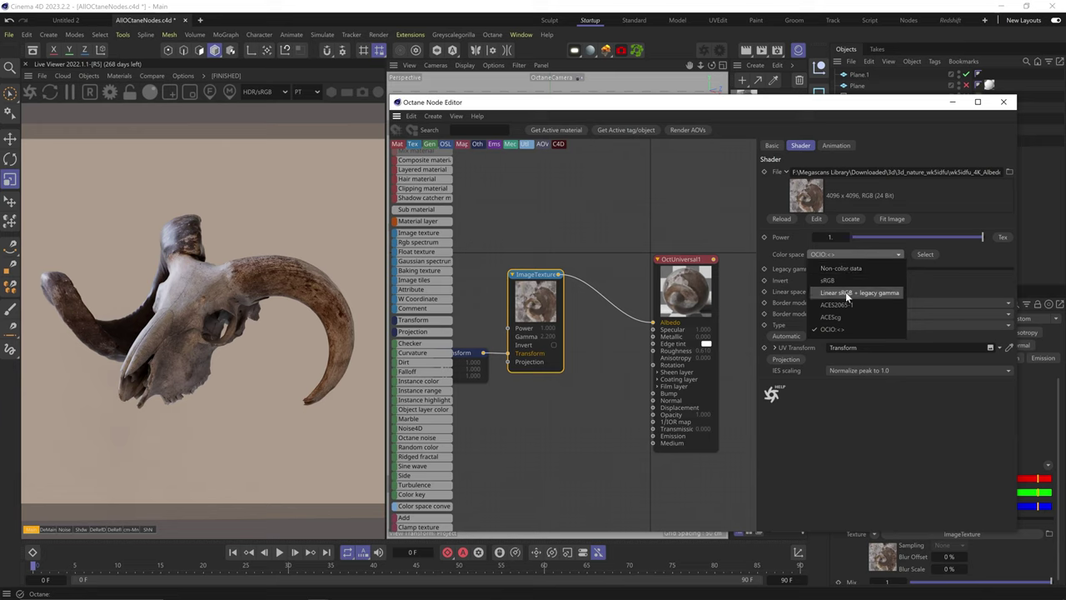
click(845, 292)
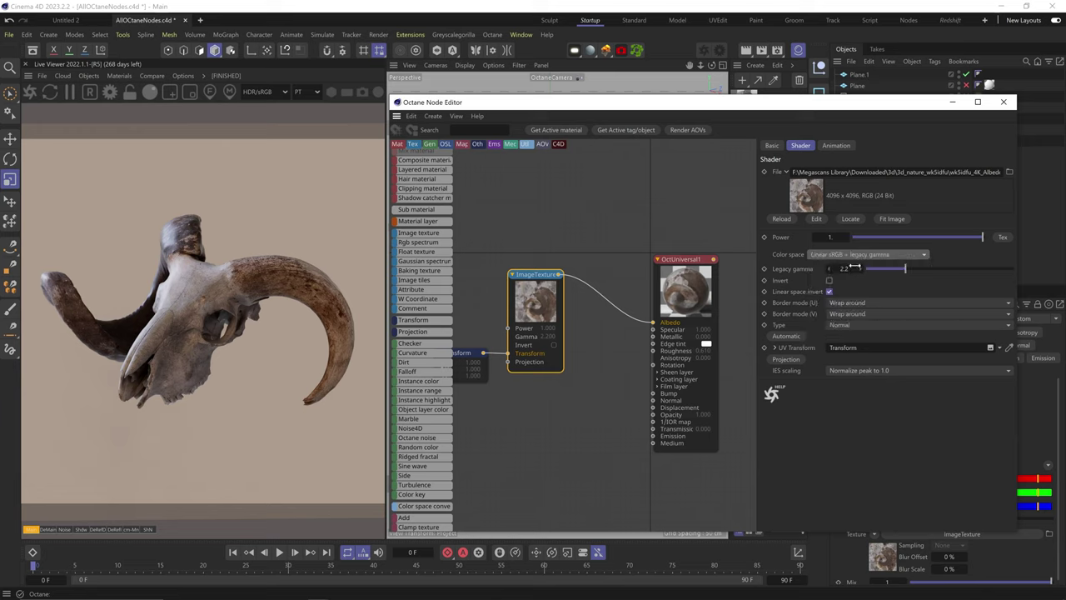
Step: Try Legacy gamma values of about 0.8, 4.64 and 6.2 on the albedo image texture and restore it to 2.2
drag(911, 271, 882, 277)
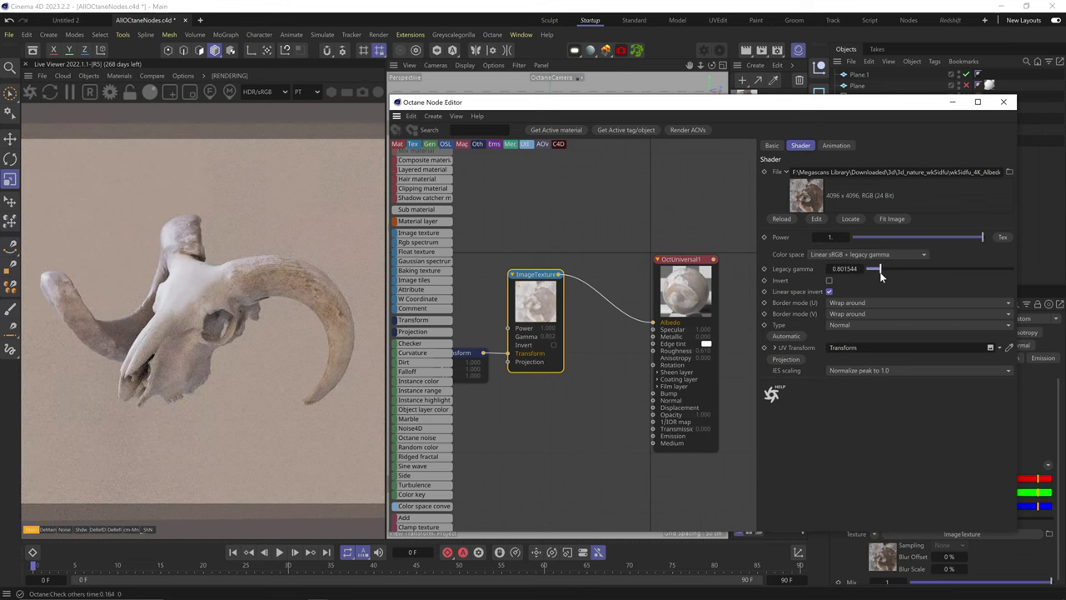
click(936, 268)
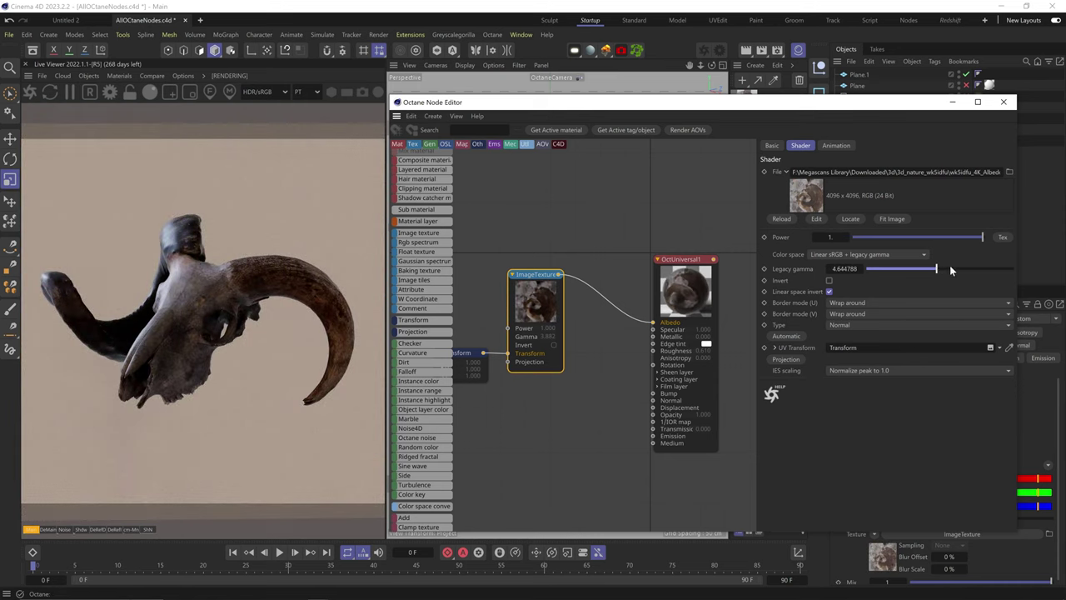
click(960, 269)
click(979, 269)
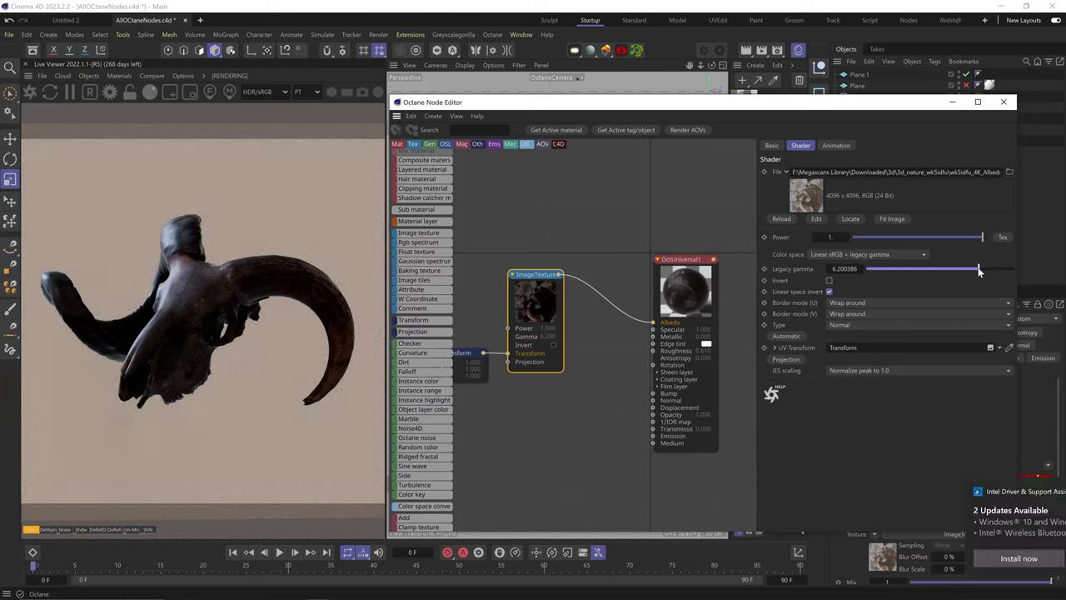
click(906, 269)
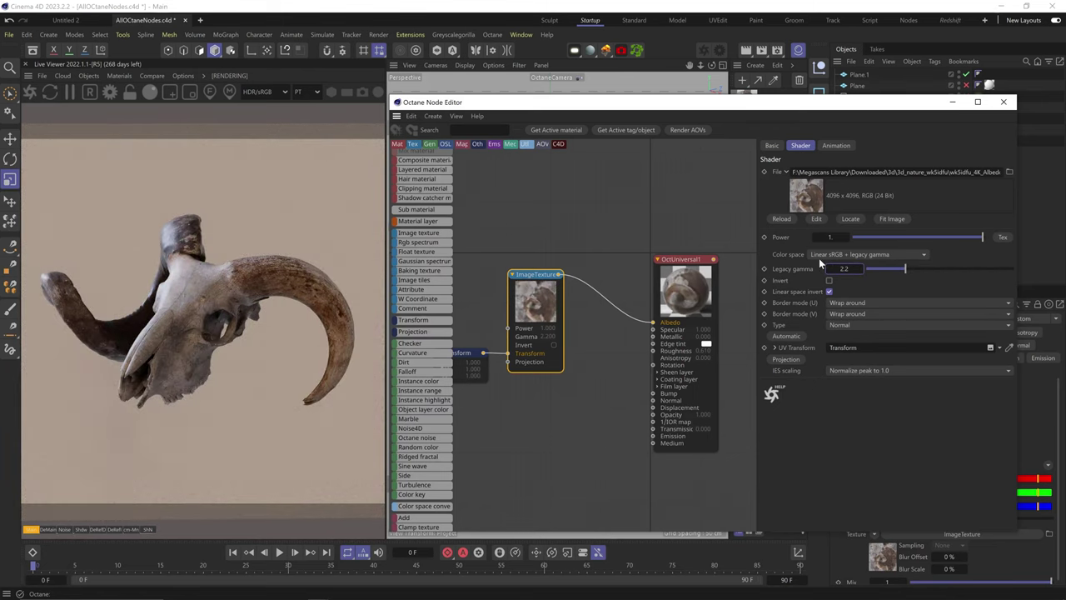
Step: Try Invert on the image texture with and without Linear space invert, and restore both original settings
click(829, 281)
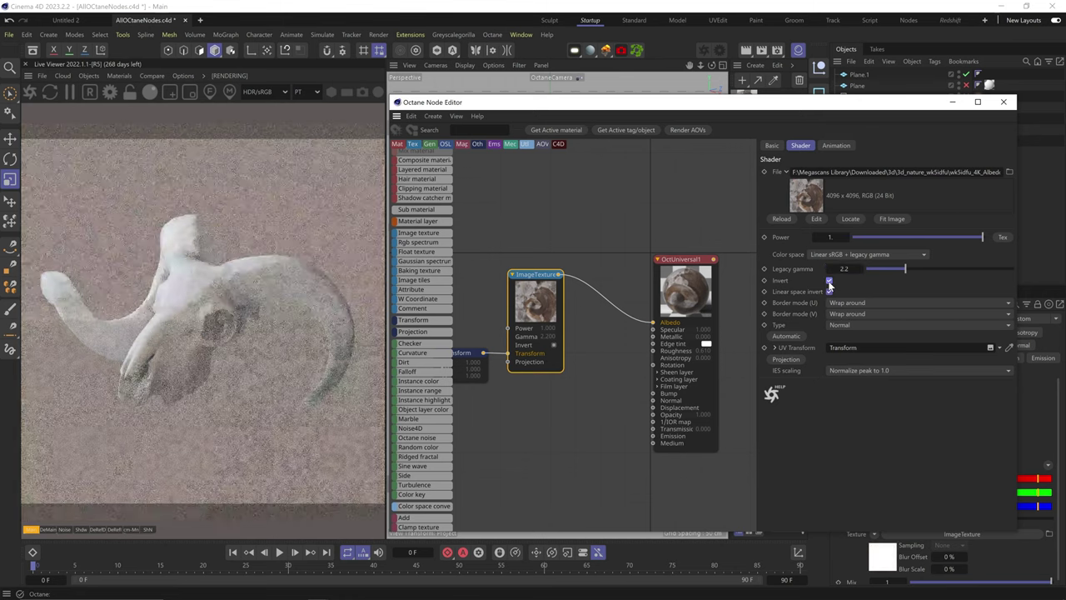
click(829, 281)
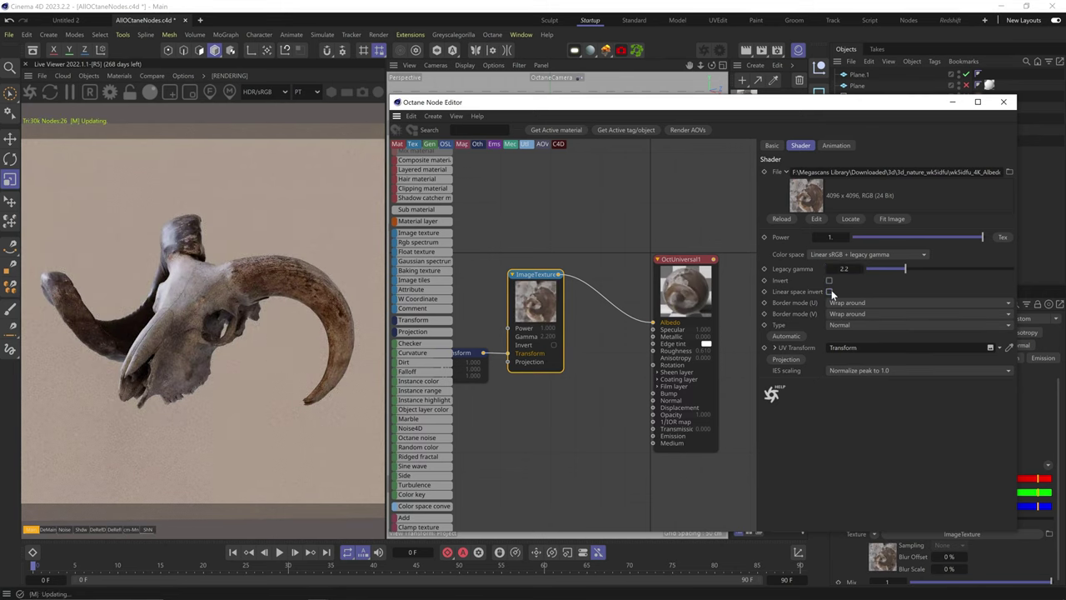
click(829, 280)
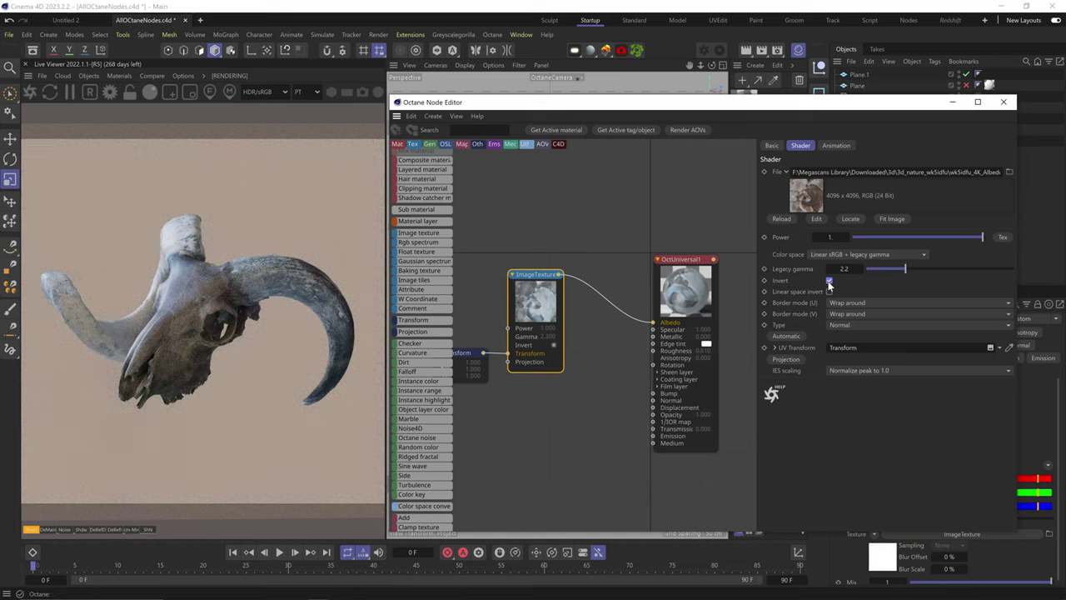
click(829, 281)
click(829, 292)
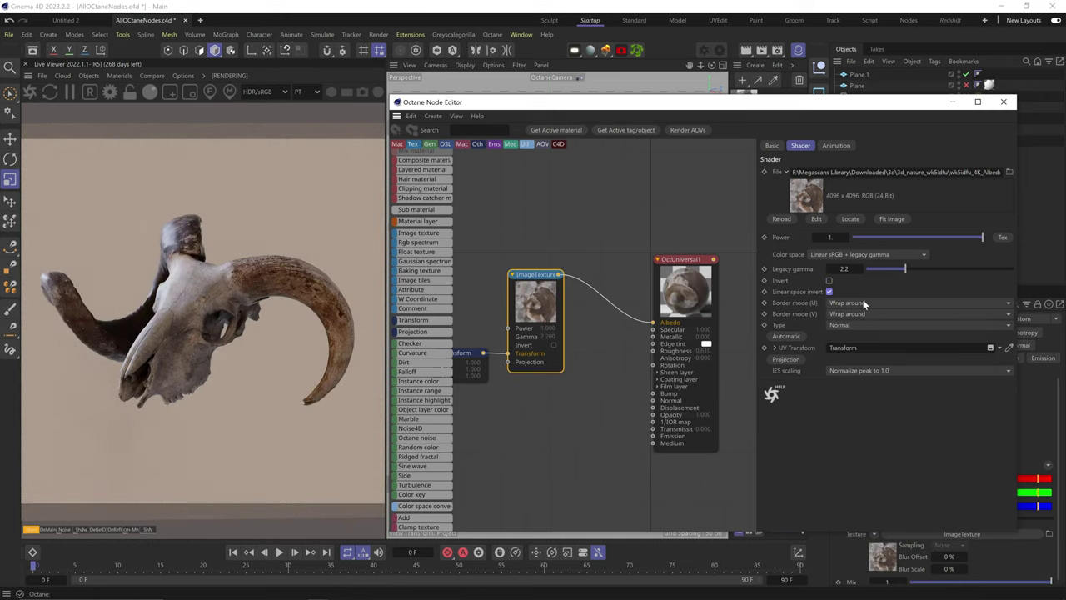
Step: Set the texture tiling of Plane.1's material tag to 20 in both directions and bring the node editor back into view
drag(823, 105, 765, 312)
drag(638, 310, 492, 542)
click(988, 77)
double_click(923, 499)
text(200)
key(Caps_Lock)
text(0)
key(Tab)
text(20)
double_click(922, 499)
text(20)
key(Return)
drag(588, 541, 789, 135)
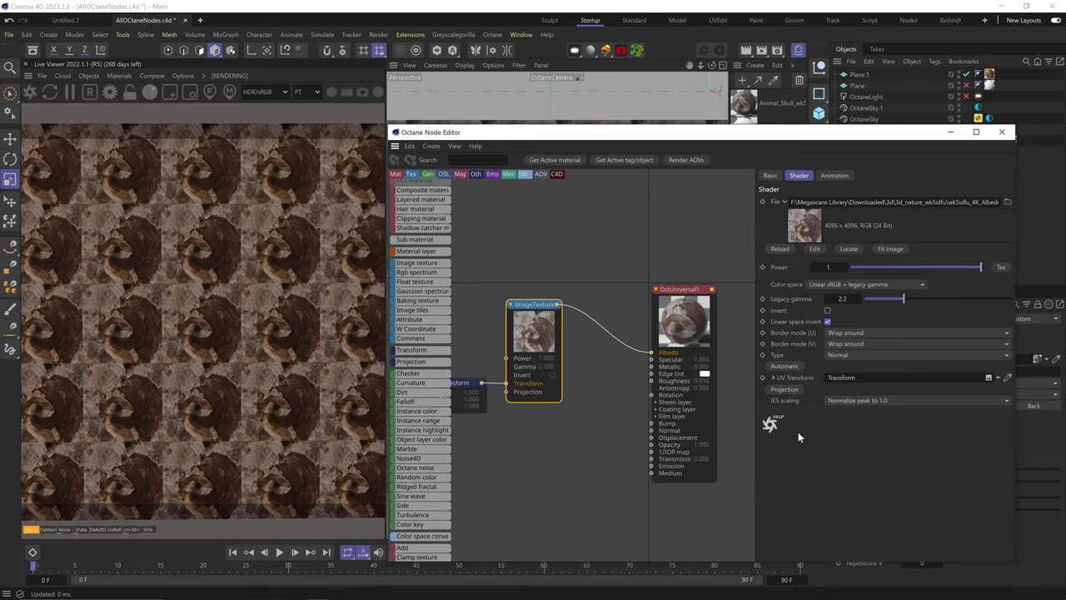
Step: Try Black color and White color as the image texture's U and V border modes
click(846, 334)
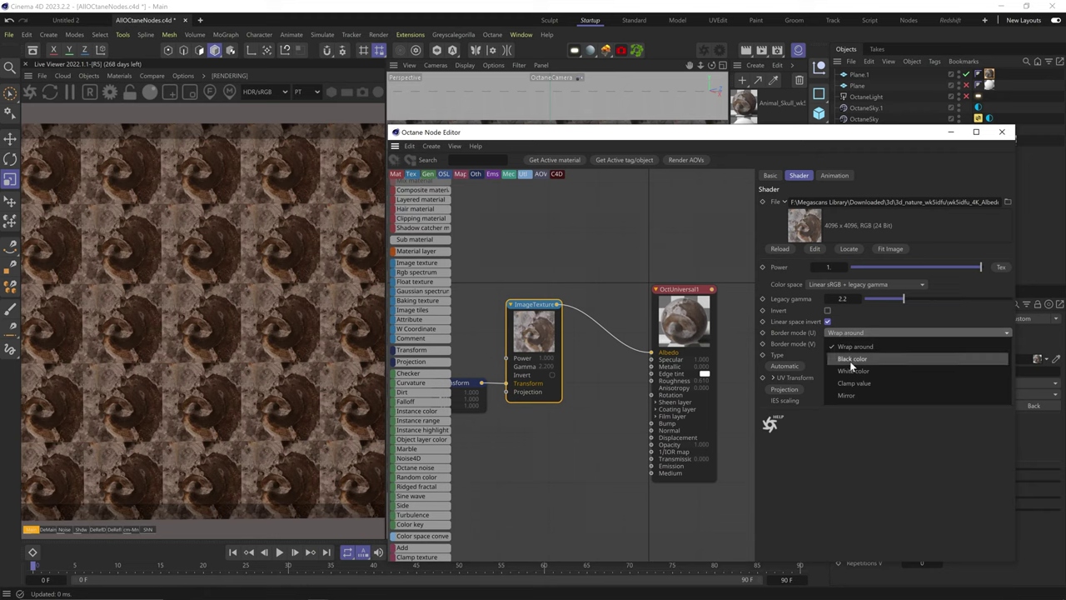
click(852, 359)
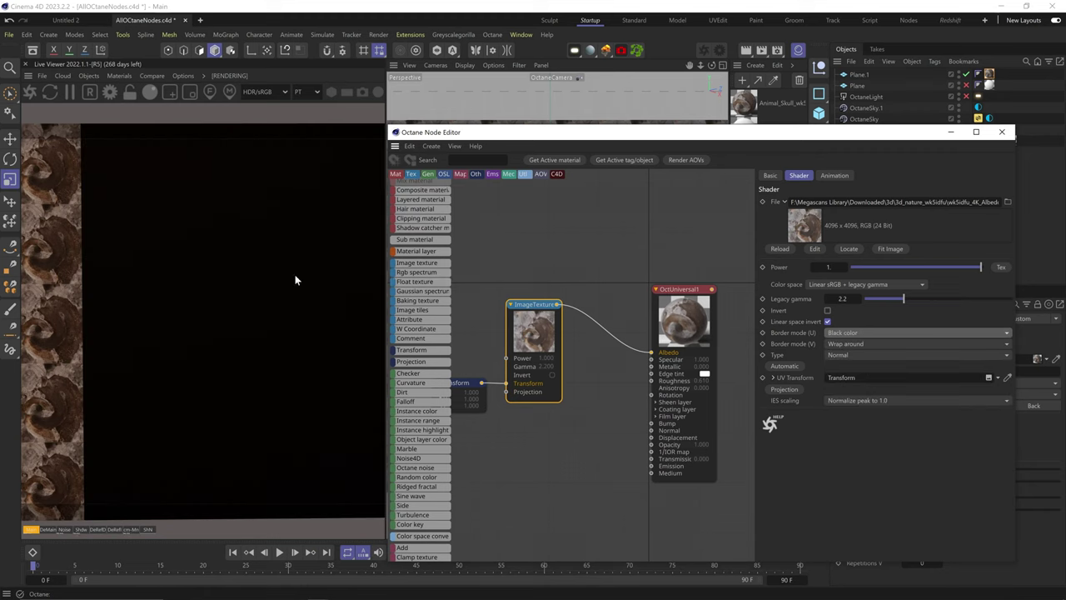
click(845, 345)
click(852, 369)
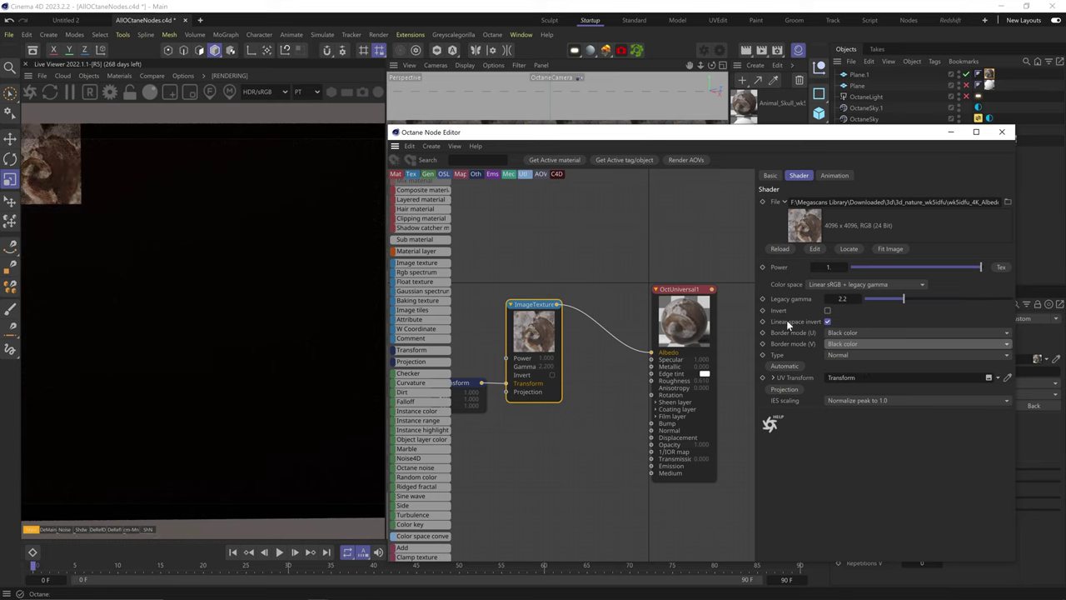
click(846, 333)
click(854, 365)
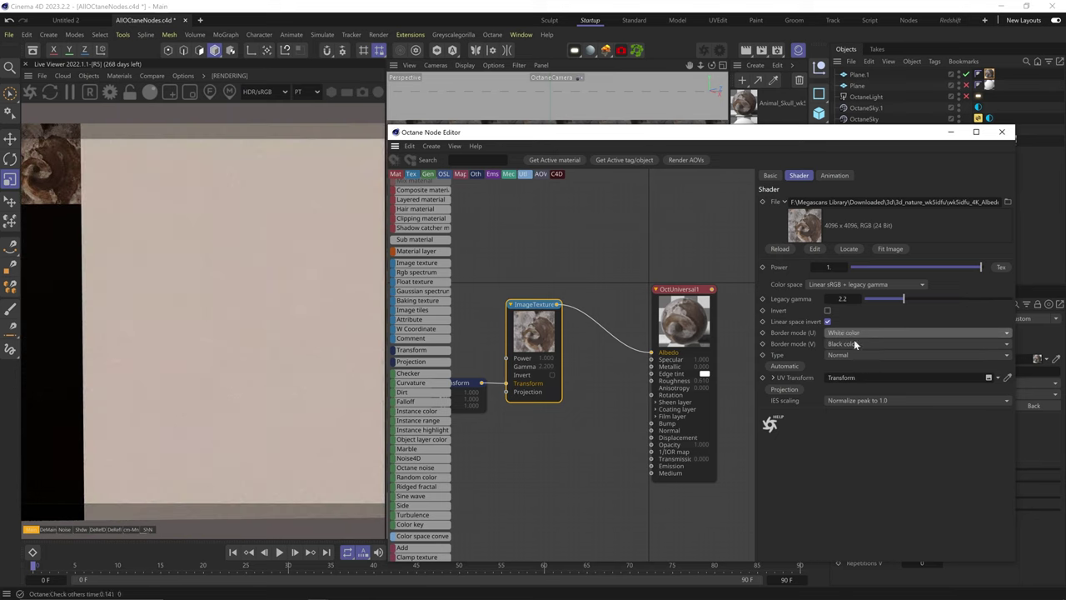
click(846, 344)
click(847, 380)
Step: Try Clamp value as the image texture's border mode in both U and V
click(873, 345)
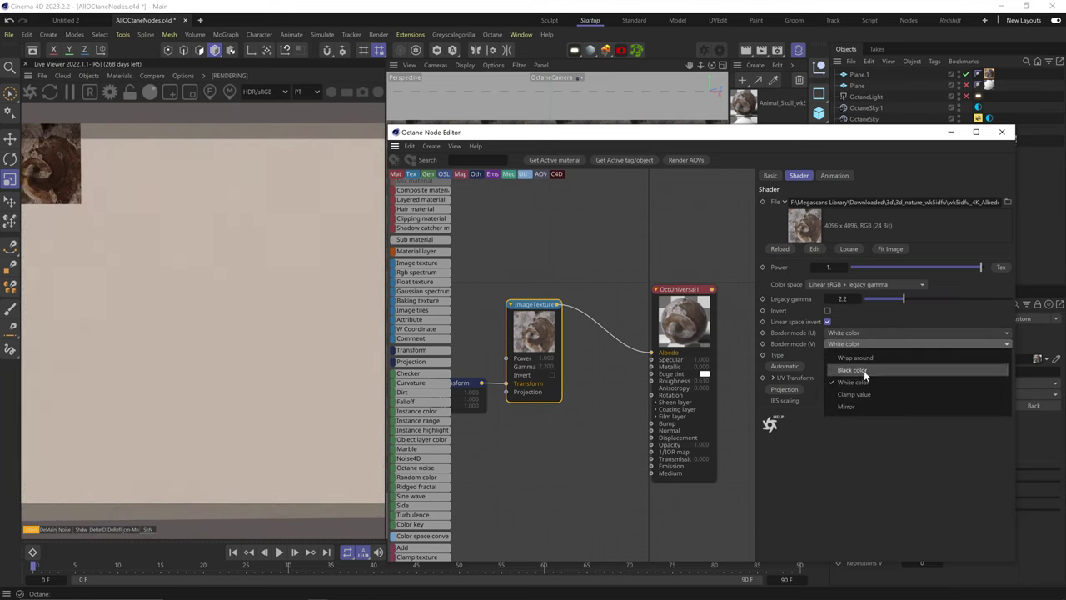
click(853, 394)
click(846, 332)
click(854, 382)
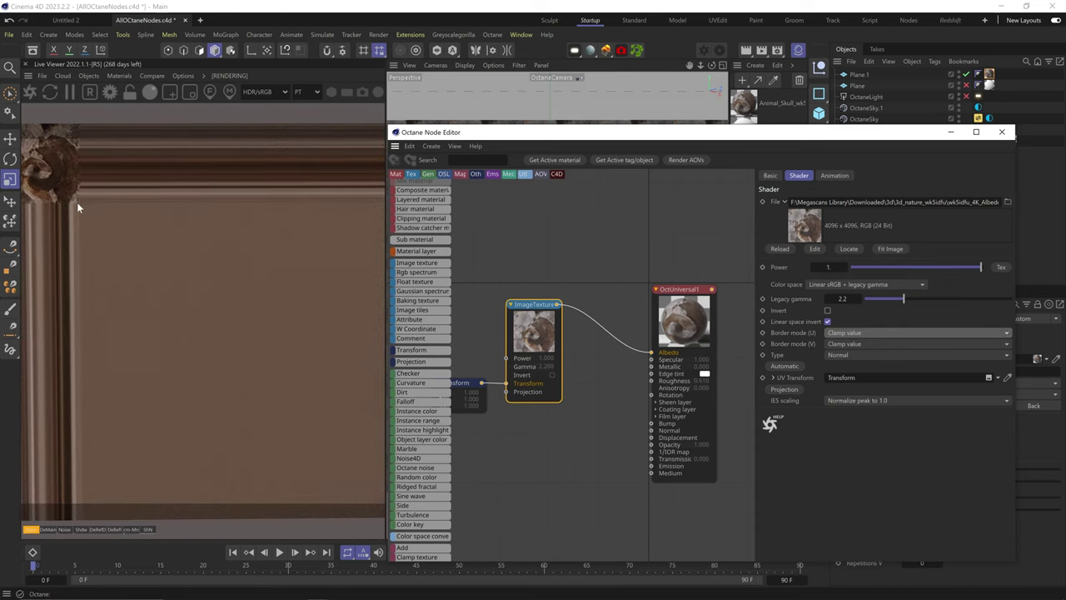
Step: Try Mirror as the border mode in U and V, and restore both to Wrap around
click(857, 332)
click(871, 394)
click(848, 344)
click(848, 352)
click(846, 345)
click(850, 405)
click(846, 344)
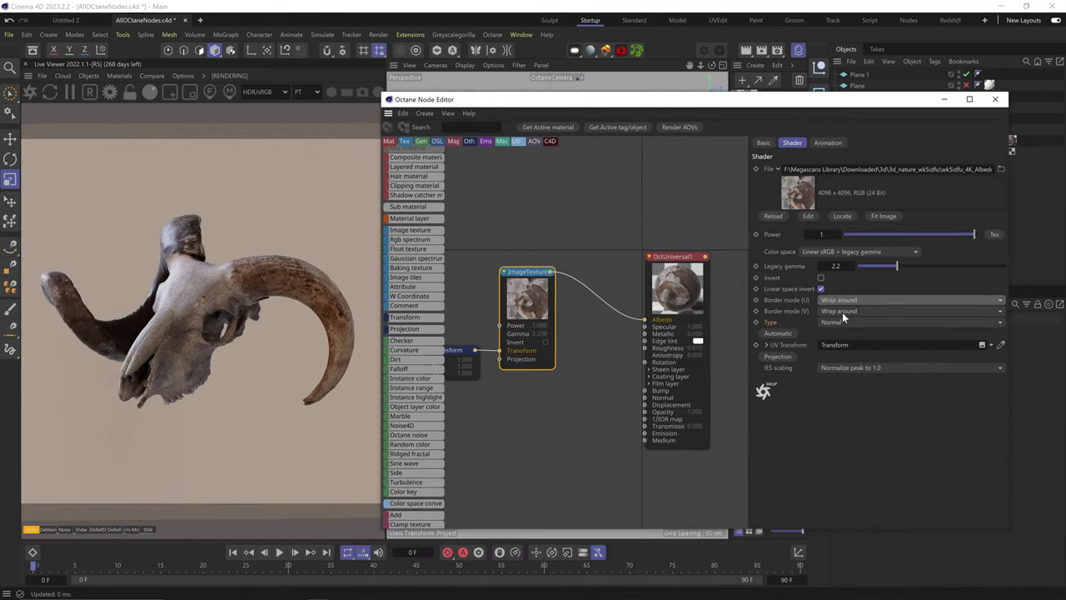
Step: Try the Float type on the image texture and examine the skull render and the node preview up close
click(837, 322)
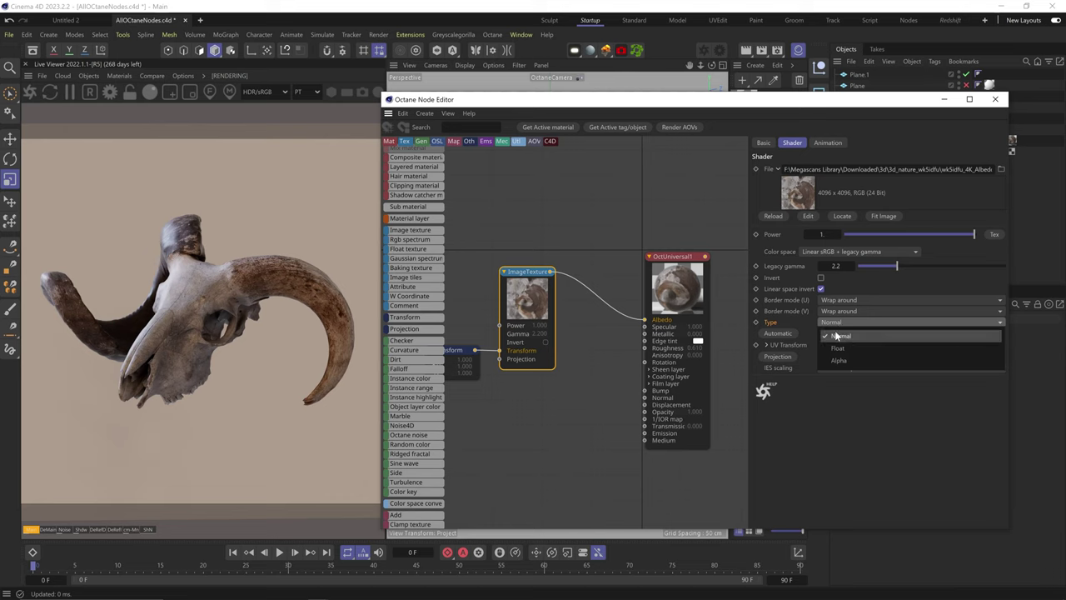
click(840, 348)
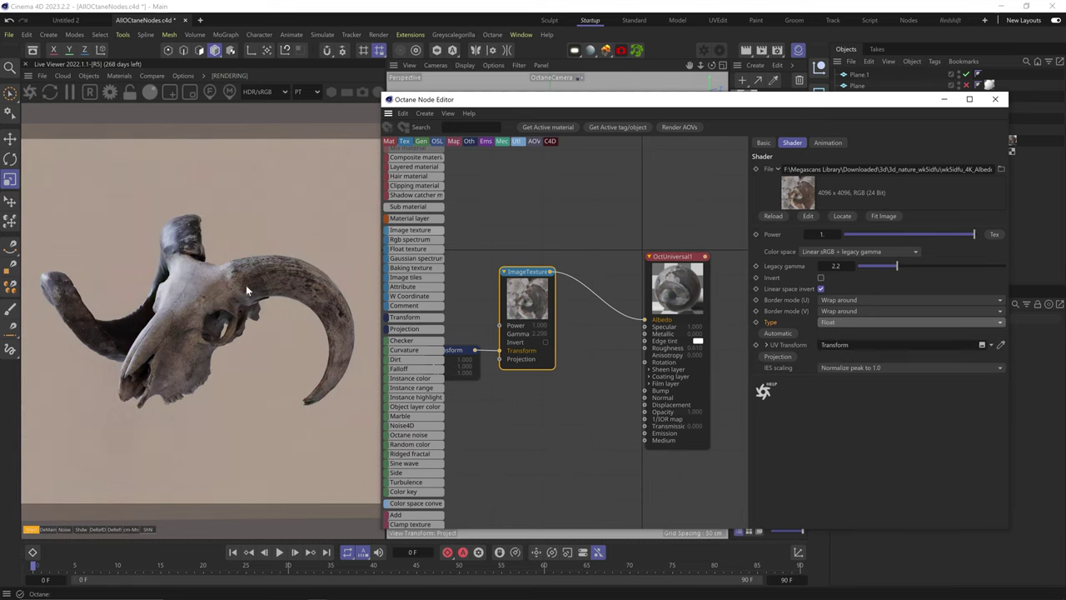
scroll(258, 297, up, 4)
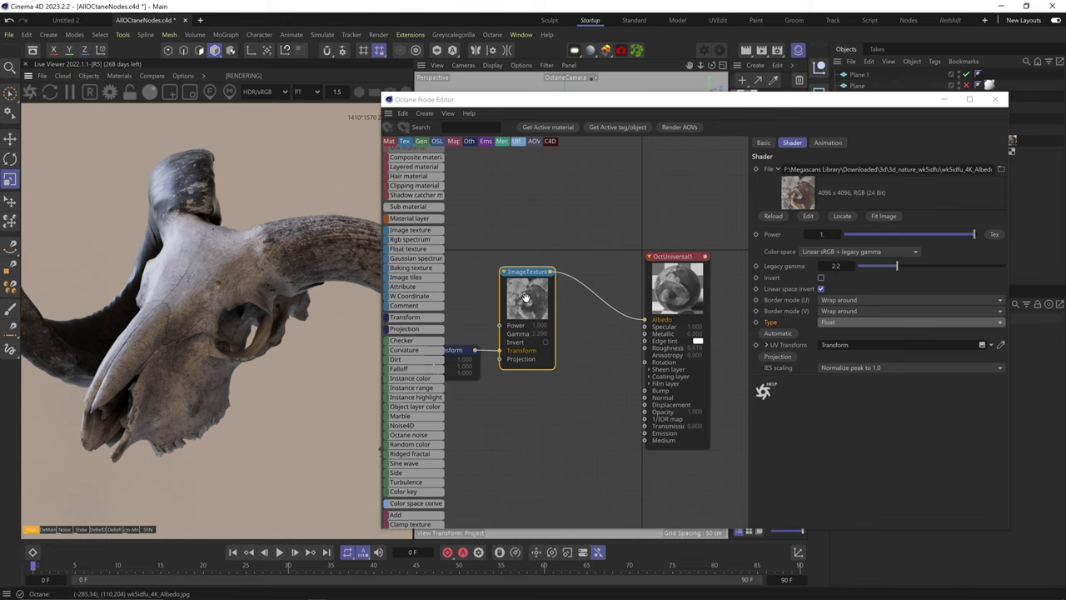
scroll(530, 298, up, 4)
scroll(539, 296, up, 1)
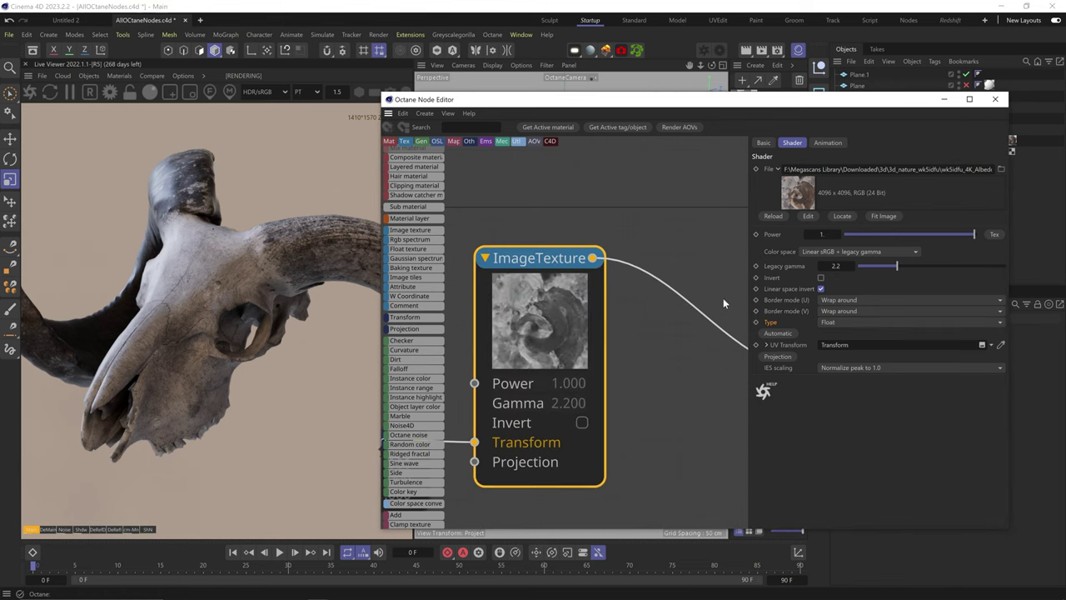
scroll(649, 301, down, 3)
Step: Try the Alpha type on the image texture and restore it to Normal
click(866, 323)
click(858, 358)
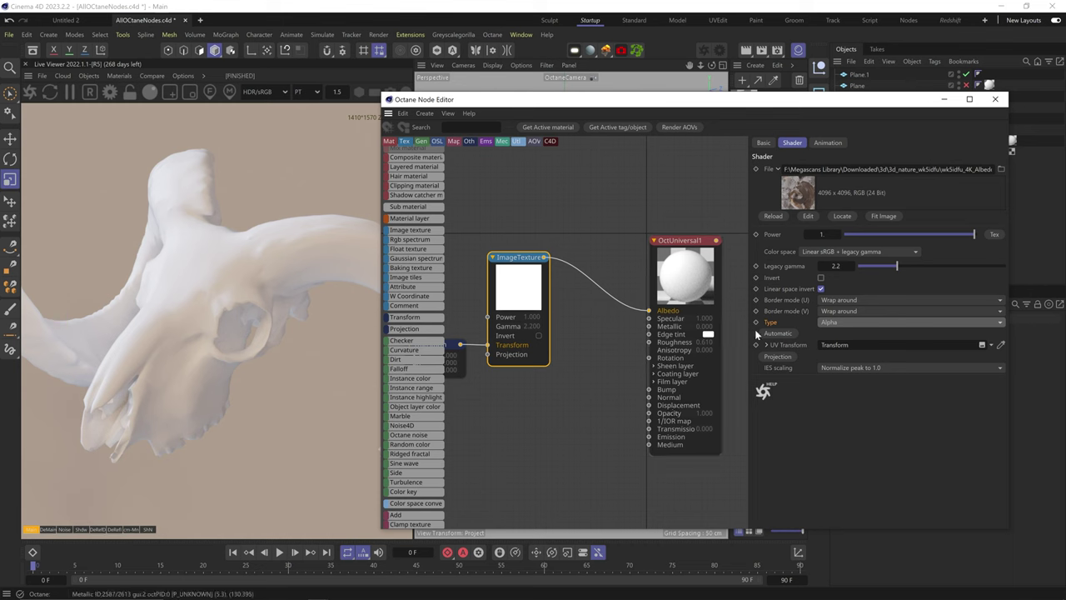
click(839, 324)
click(843, 331)
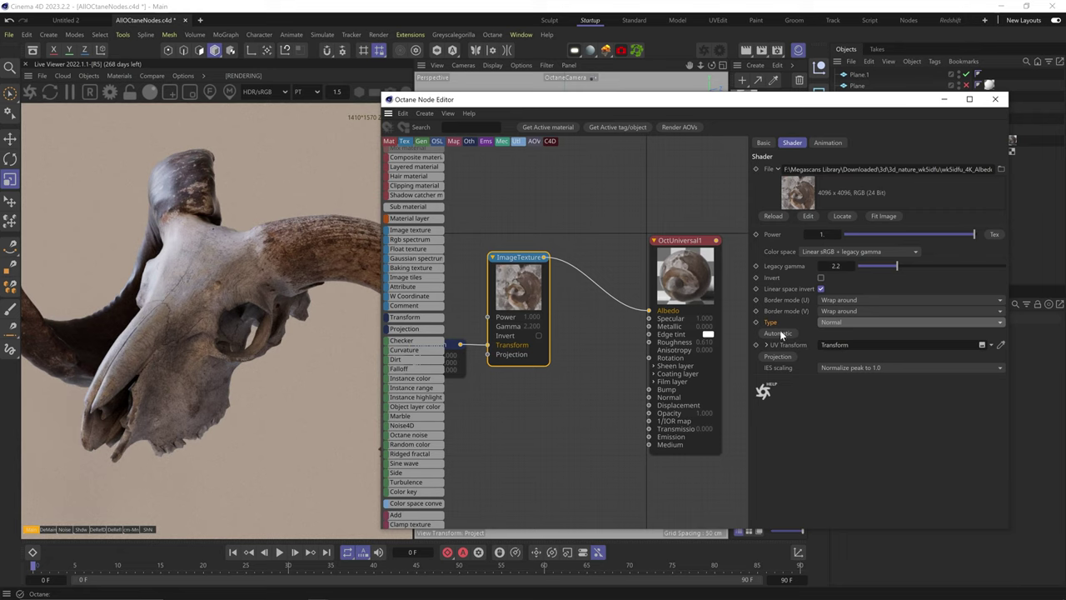
Step: Try the BC1, BC3 and BC7 compression formats on the image texture and restore Automatic
click(780, 333)
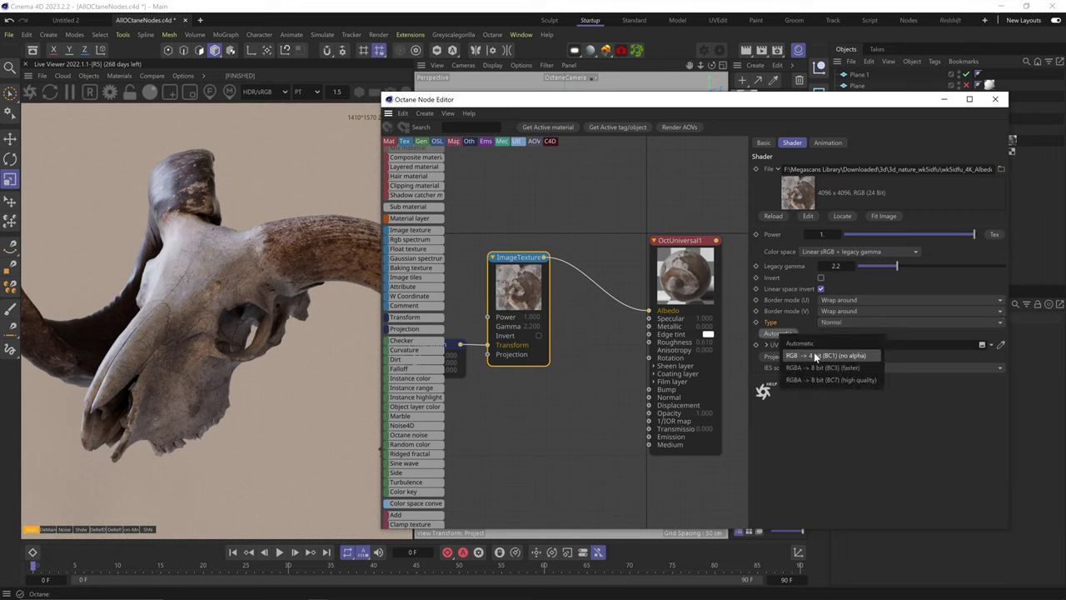
click(798, 355)
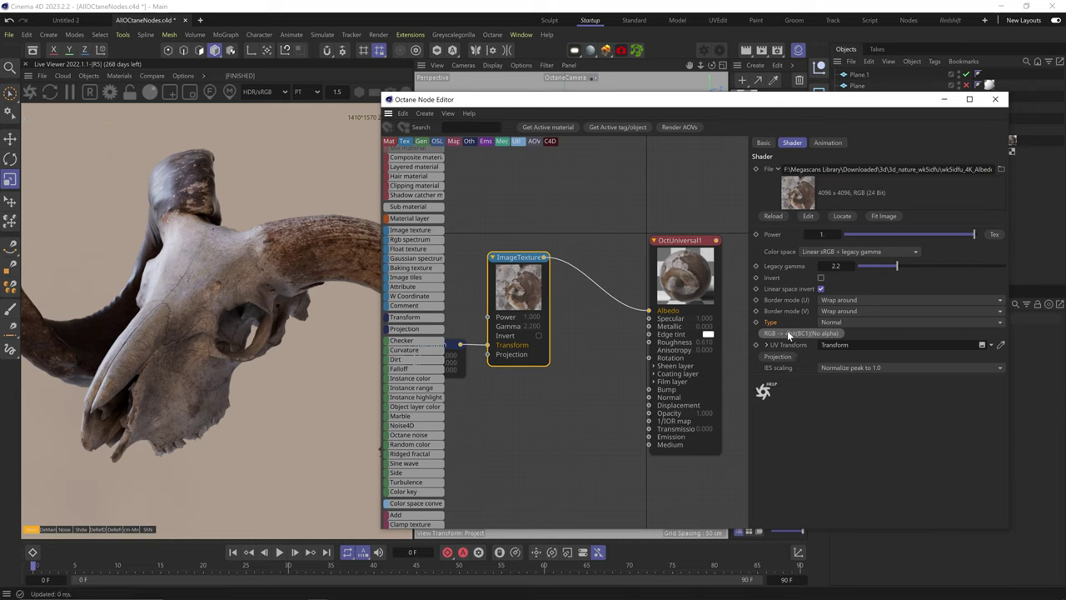
click(787, 332)
click(808, 364)
click(799, 334)
click(815, 401)
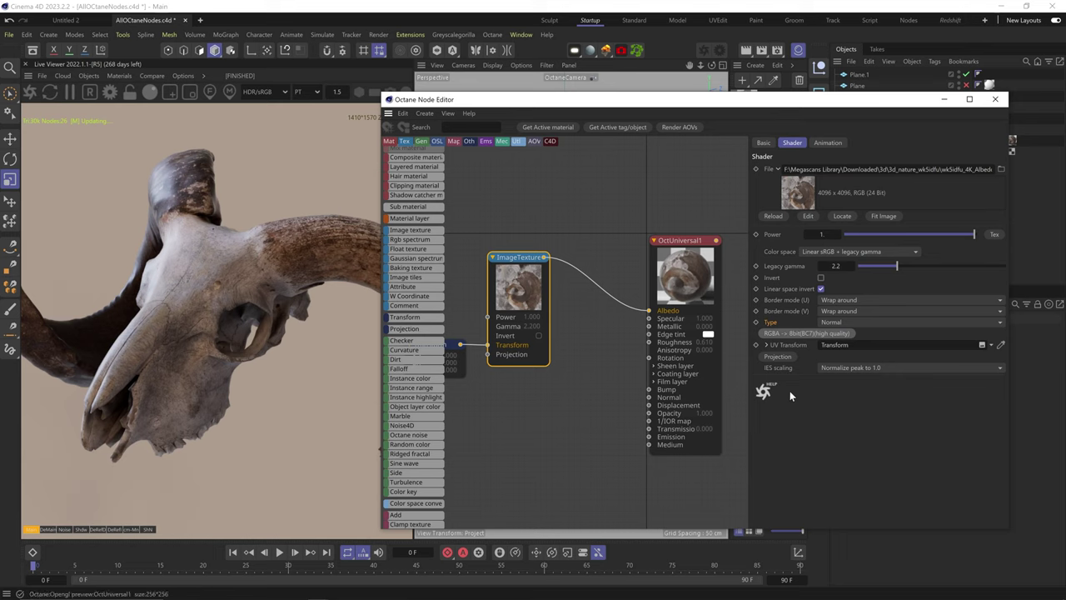
click(794, 333)
click(802, 350)
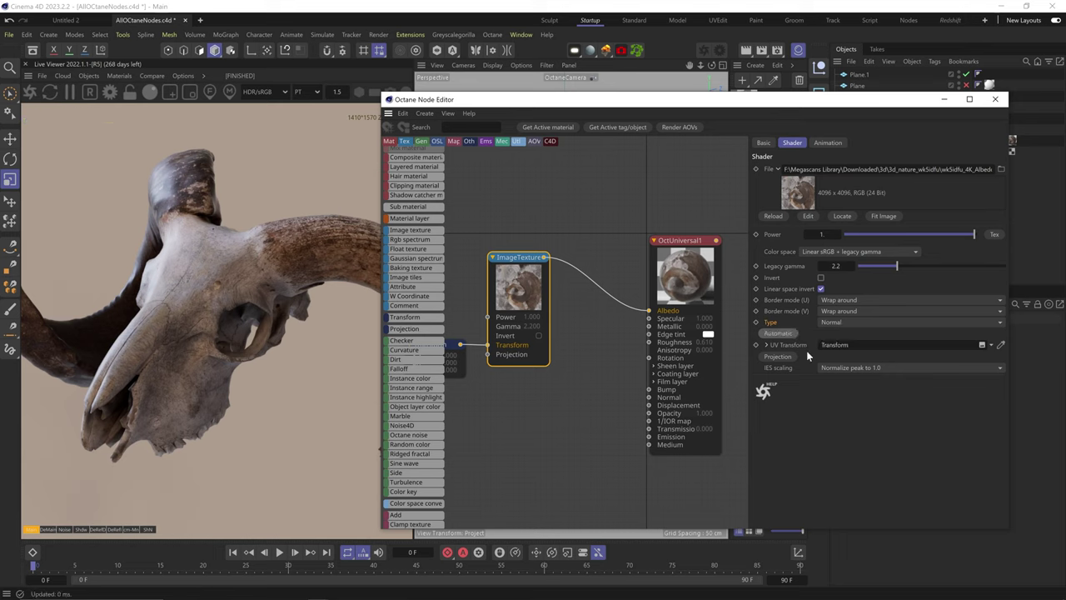
Step: Delete the Transform node feeding the image texture and reselect the ImageTexture node
middle_drag(571, 392, 633, 386)
click(483, 337)
key(Delete)
click(582, 253)
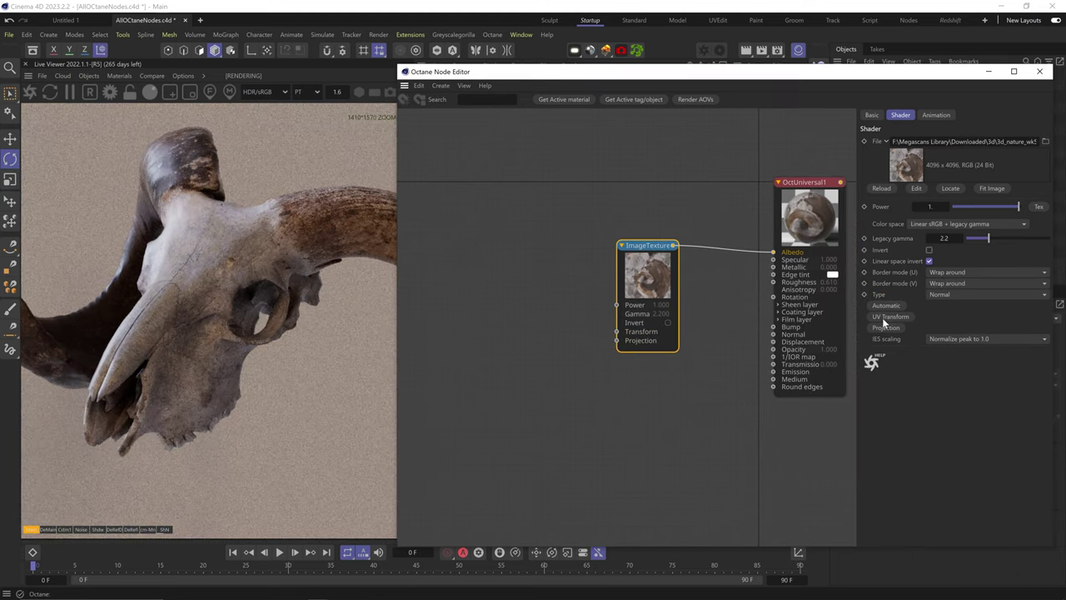
Step: Add a UV Transform and a Projection node to the image texture, placing Texture Projection below the Transform node
click(885, 318)
click(887, 331)
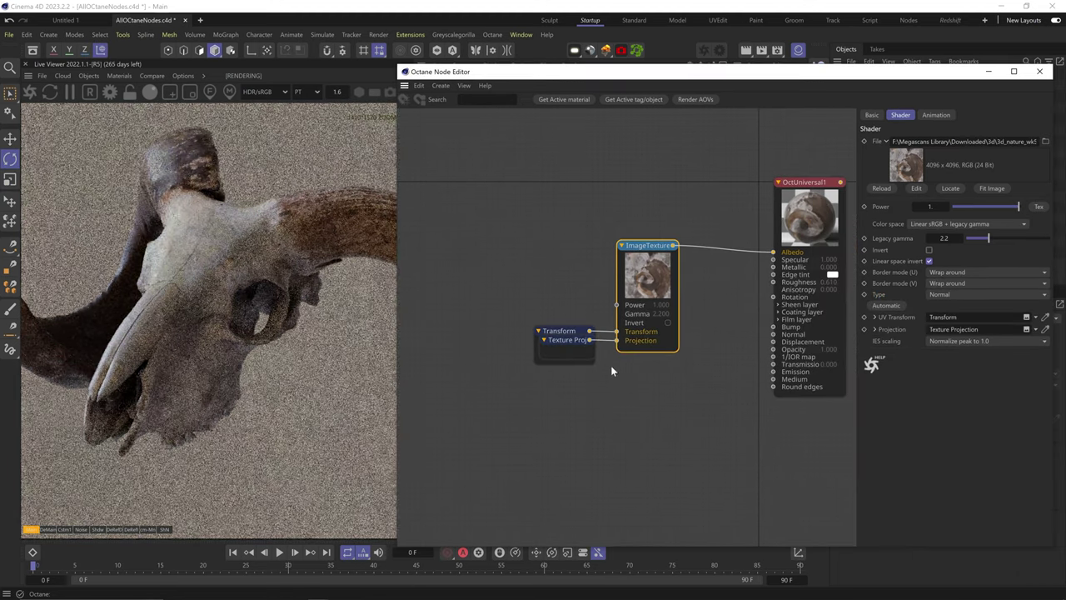
drag(573, 343, 578, 382)
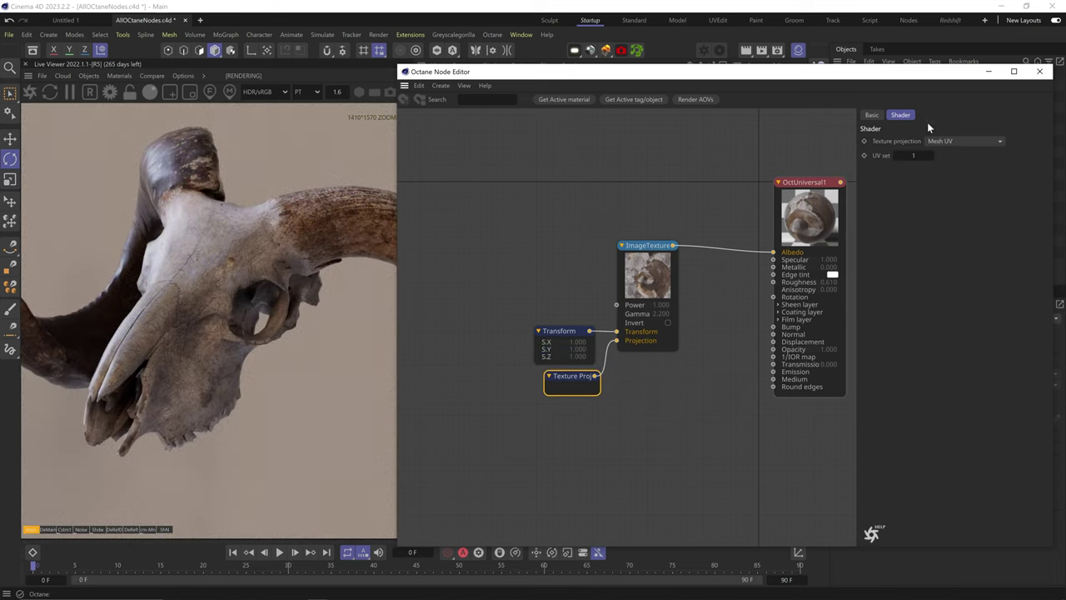
Step: Try Box as the texture projection of the Texture Projection node, and switch it to Cylindrical
click(932, 155)
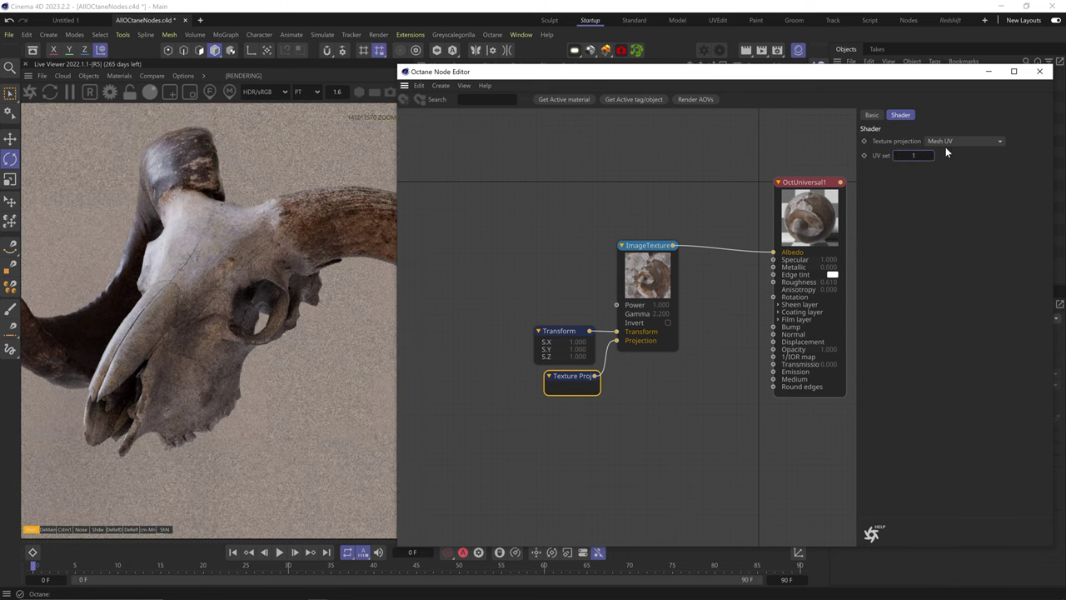
click(949, 142)
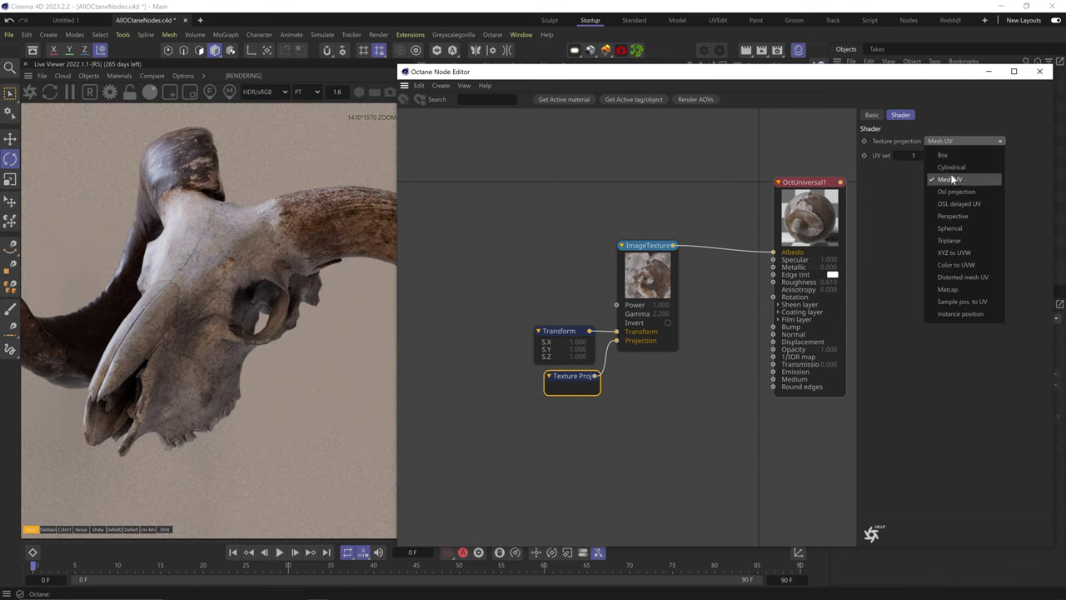
click(951, 153)
click(946, 140)
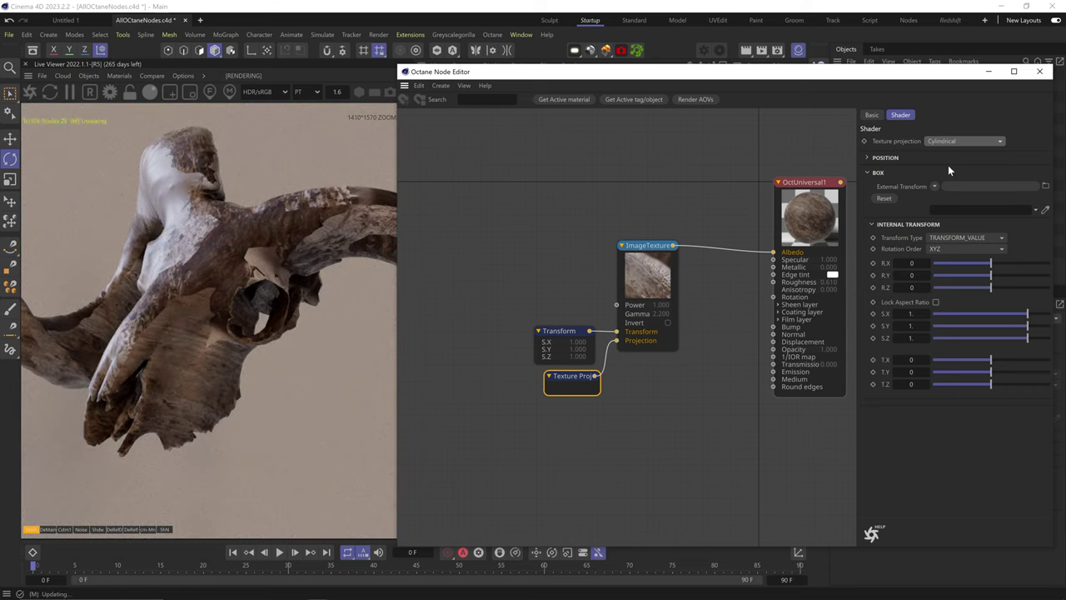
click(950, 166)
click(948, 142)
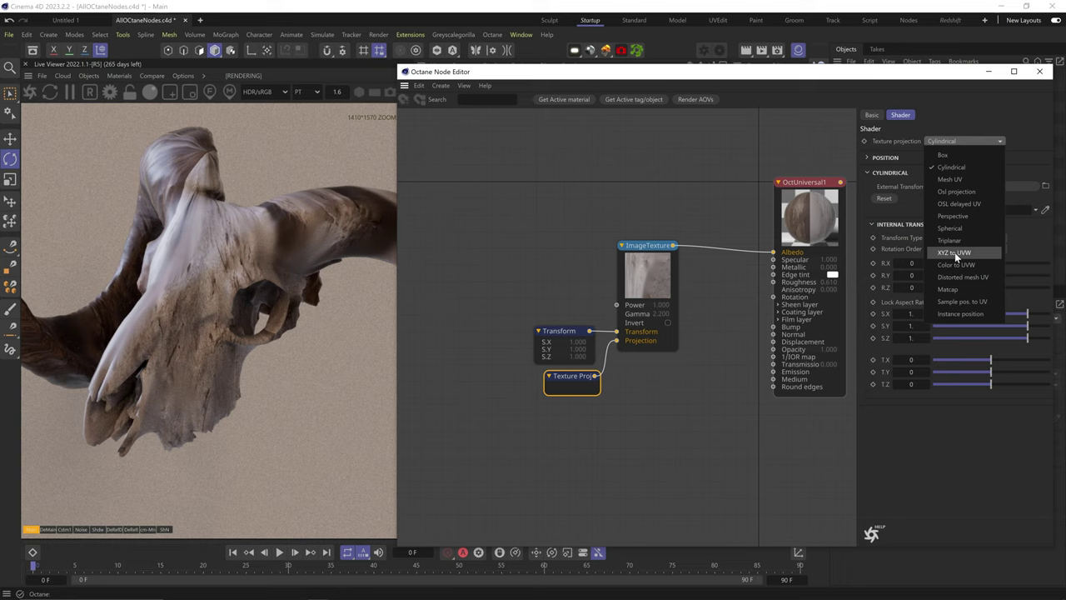
Step: Add a Noise node driven by the Texture Projection node and connect it to the material's Albedo in place of the image
click(557, 282)
mouse_move(435, 413)
drag(431, 434, 622, 488)
drag(678, 360, 773, 253)
drag(662, 386, 652, 392)
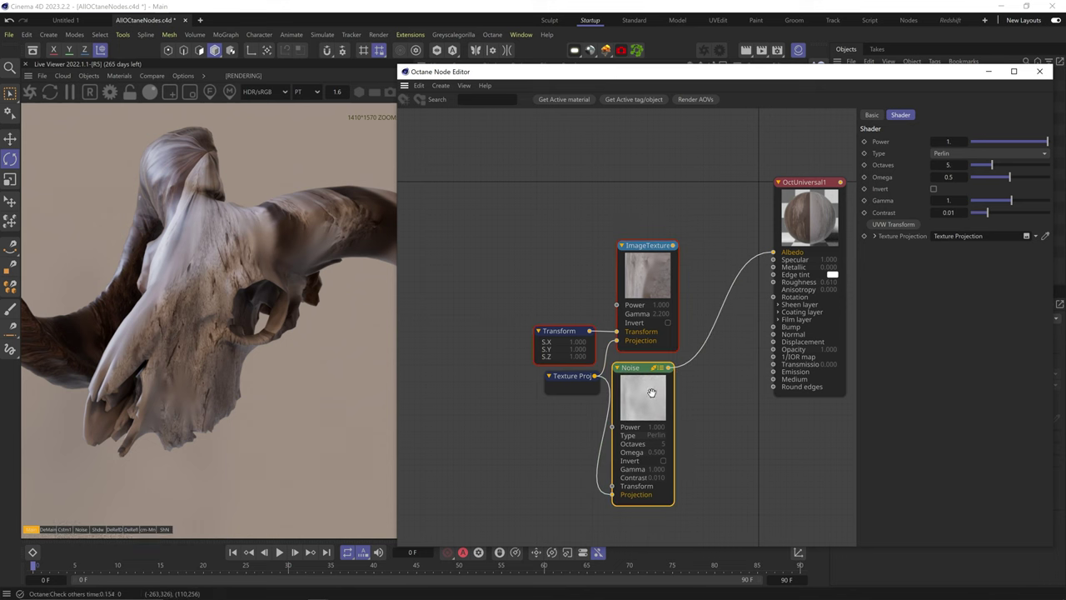
drag(573, 376, 557, 392)
Step: Raise the Noise node's Omega to about 0.92 and its Contrast to about 14.27
click(642, 414)
drag(988, 213, 1041, 178)
drag(1023, 215, 1037, 217)
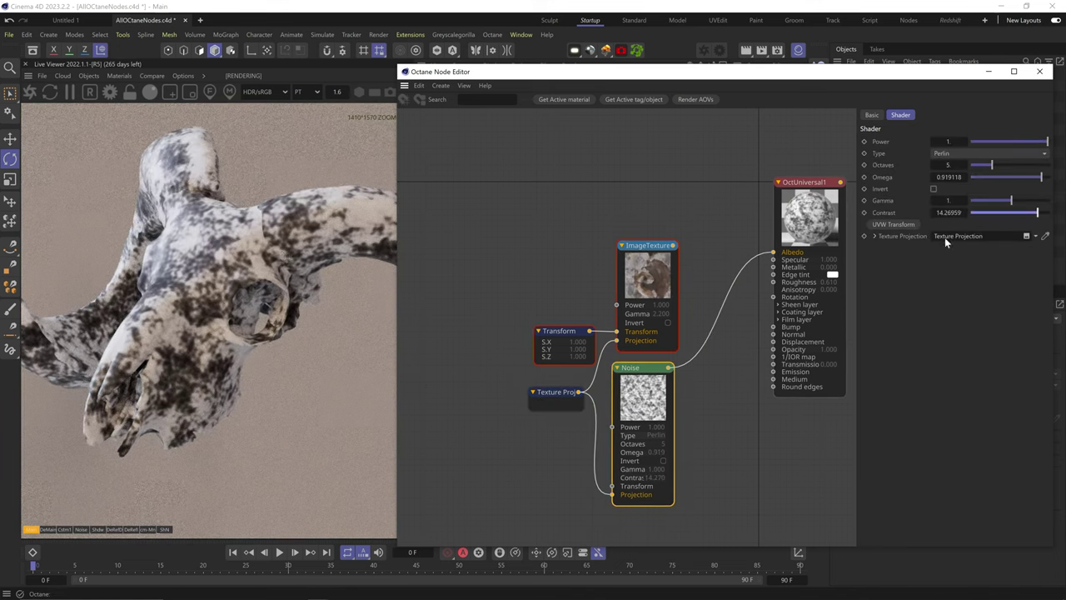
Step: Move the Texture Projection node lower in the graph and set its texture projection to XYZ to UVW
scroll(265, 274, down, 5)
drag(550, 401, 551, 441)
click(964, 141)
click(958, 262)
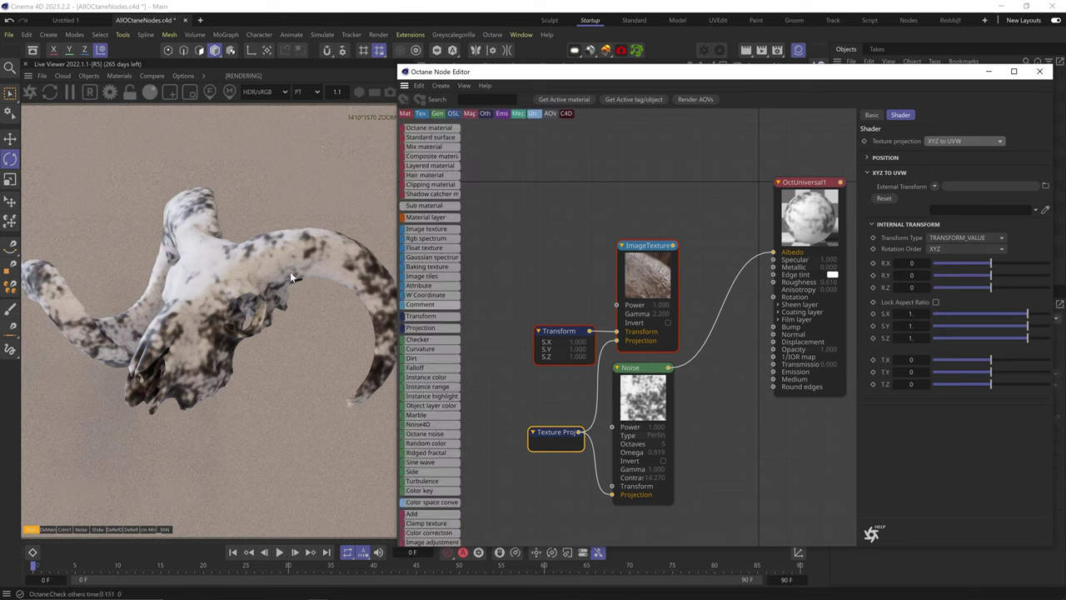
Step: Try a UVW Transform node on the Noise with a uniform scale of about 0.438, and delete it
click(643, 369)
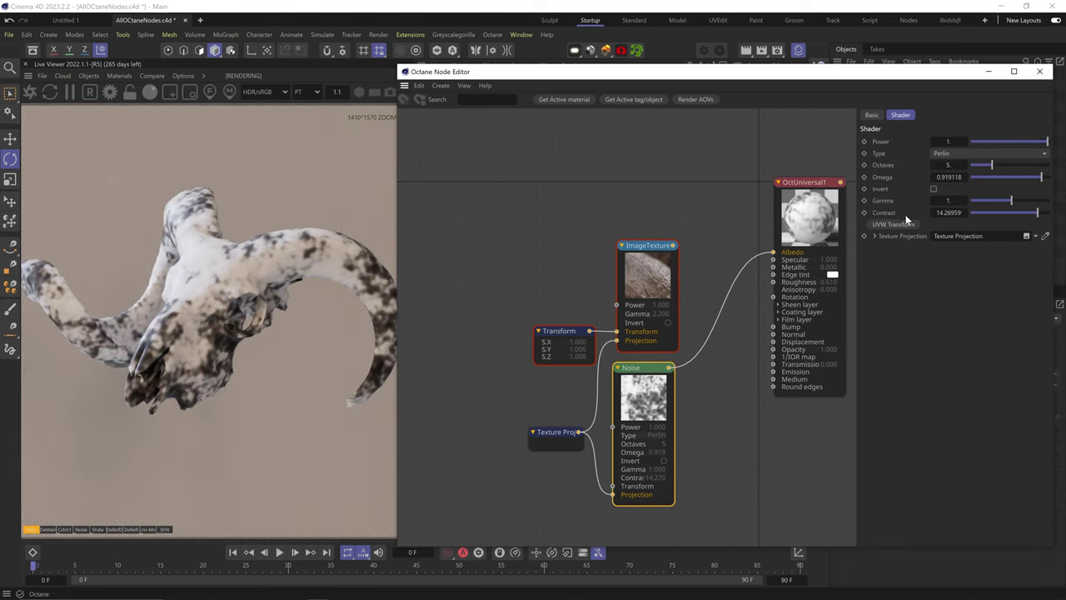
click(907, 223)
click(560, 485)
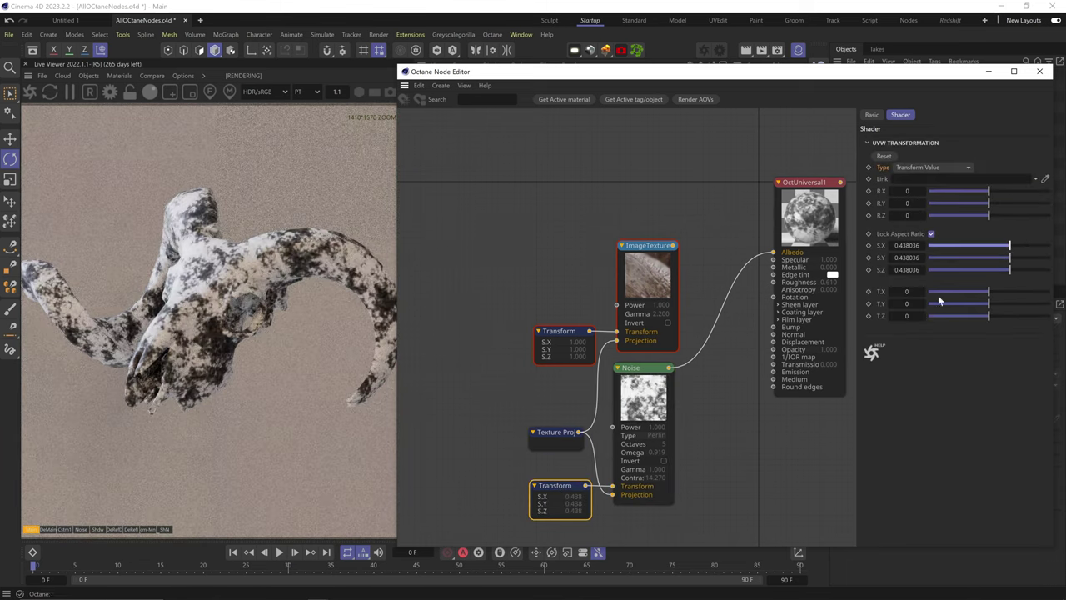
key(Delete)
Step: Rotate the Texture Projection's internal transform to about R.X 60.4, R.Y 42.8 and R.Z 101.87
click(553, 440)
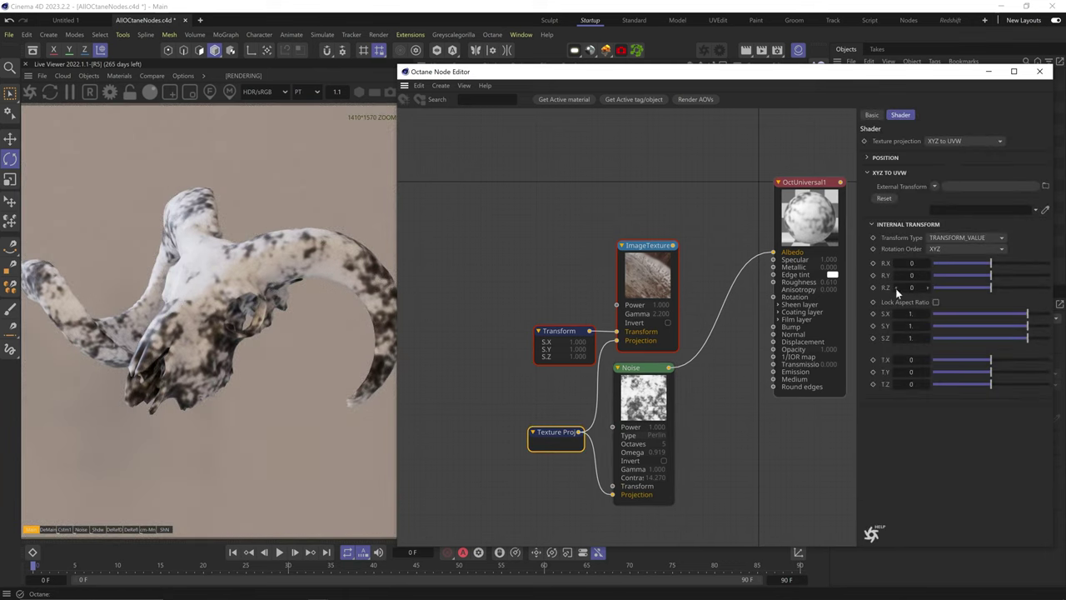
mouse_move(992, 287)
mouse_down()
mouse_move(980, 285)
mouse_move(1006, 284)
mouse_up()
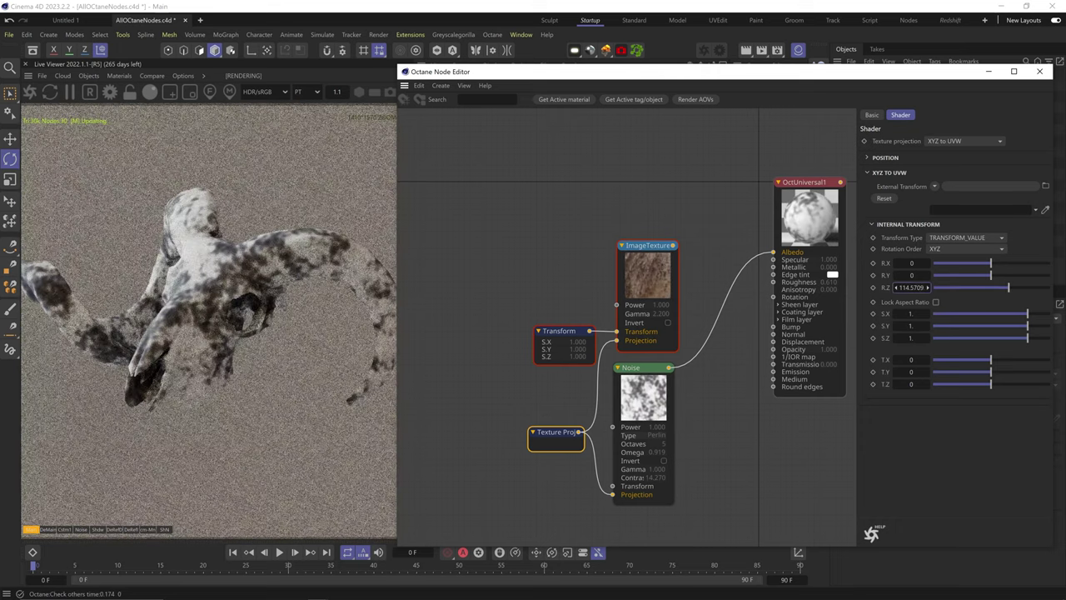
drag(928, 287, 978, 264)
Step: Scale the internal transform to about 0.078 with locked aspect ratio, and offset it to about T.X -0.255, T.Y 9 and T.Z 1.4
click(937, 302)
drag(1028, 314, 1002, 315)
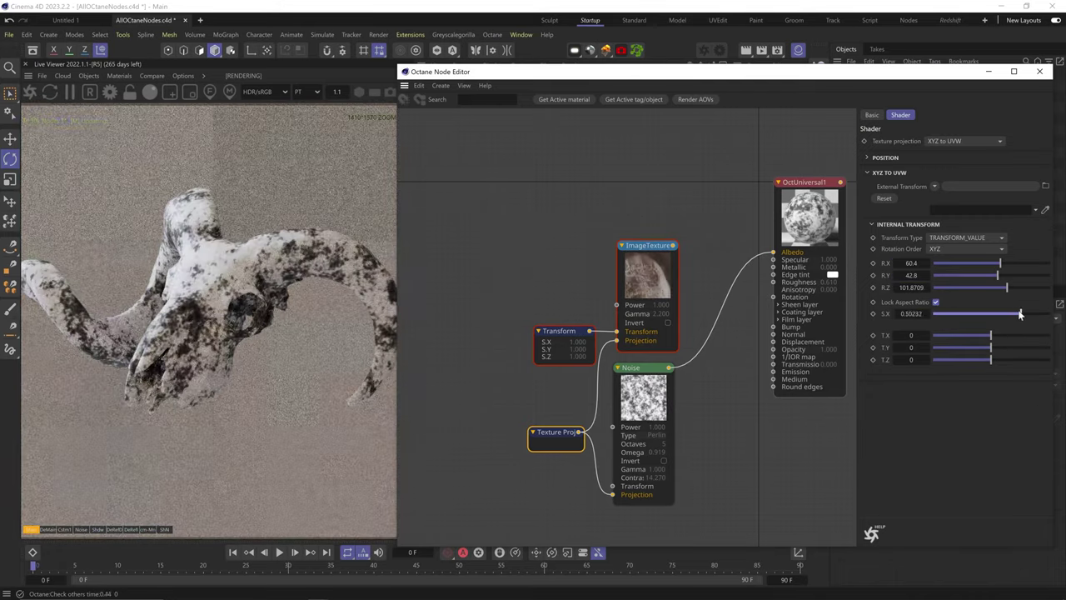
click(937, 302)
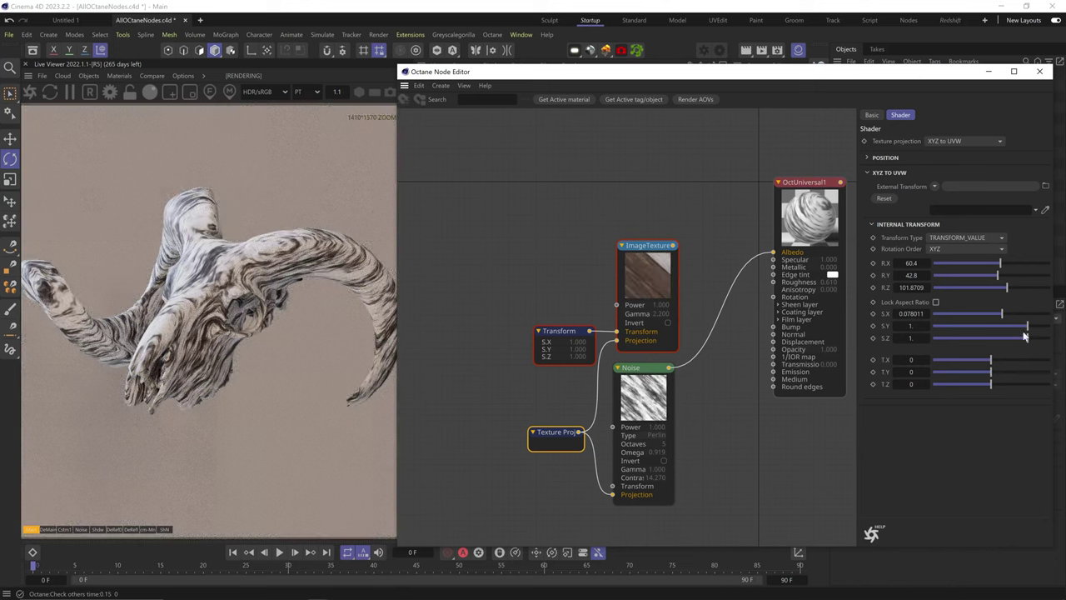
click(936, 303)
mouse_move(992, 335)
mouse_down()
mouse_move(1013, 335)
mouse_move(977, 335)
mouse_up()
mouse_move(927, 347)
mouse_down()
mouse_move(1003, 347)
mouse_move(927, 359)
mouse_up()
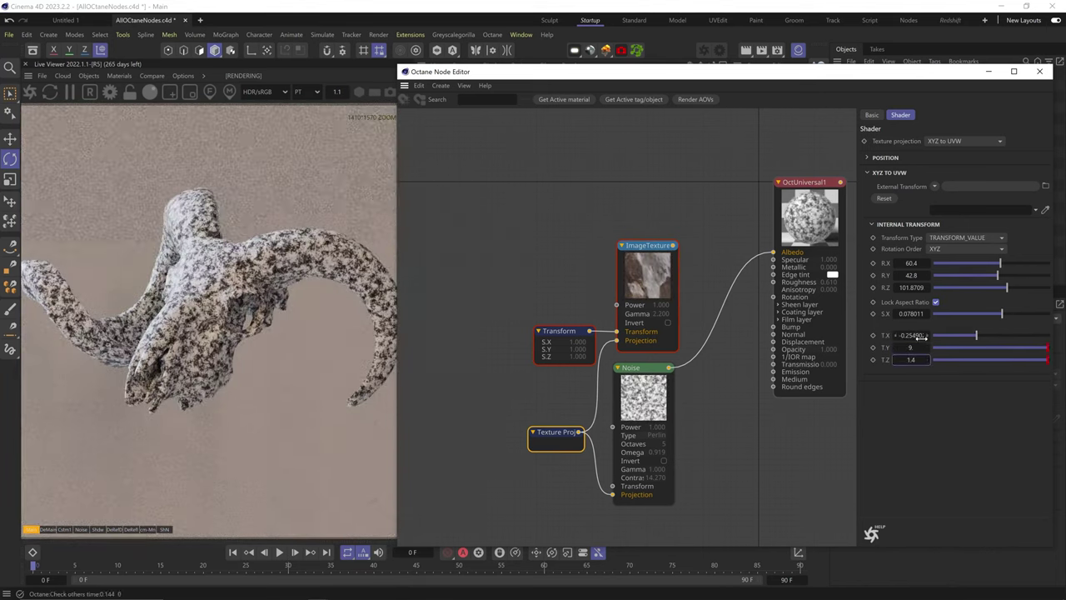
Step: Try Color to UVW as the Texture Projection node's projection, and switch it to Distorted mesh UV
click(950, 238)
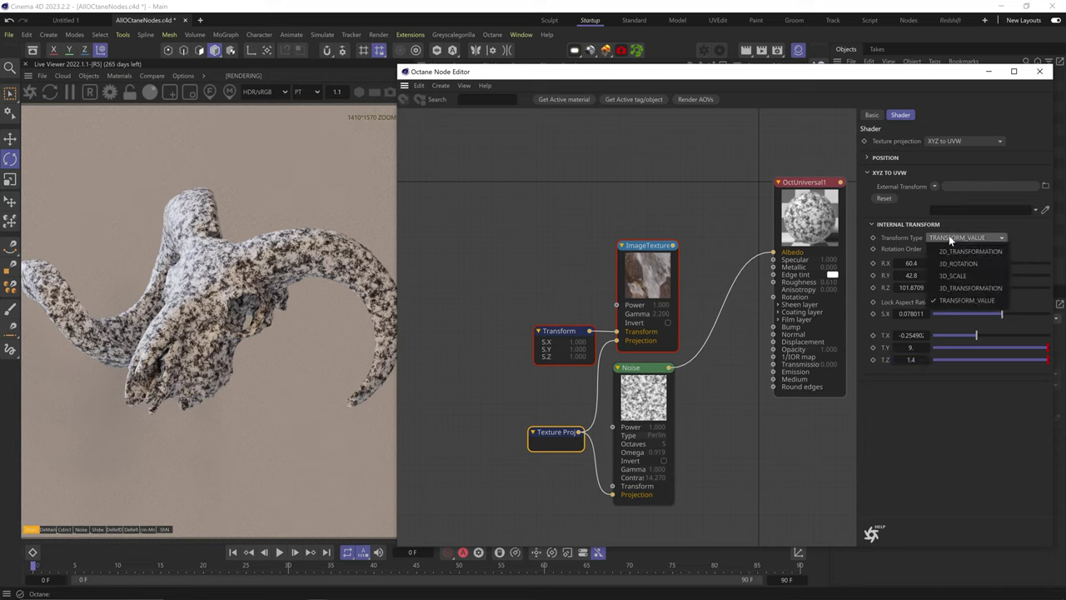
click(902, 237)
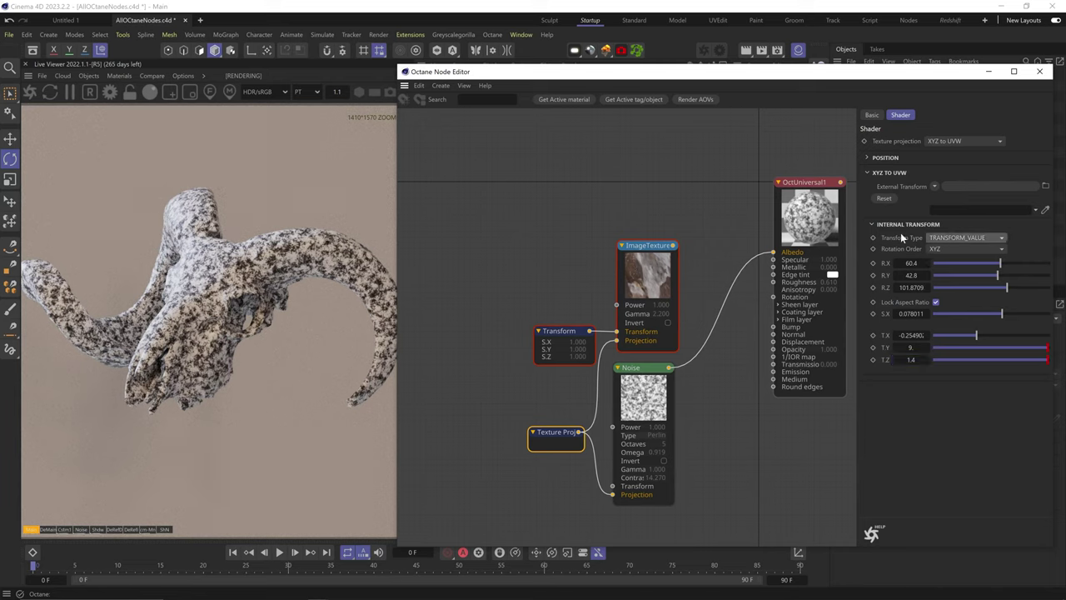
click(967, 140)
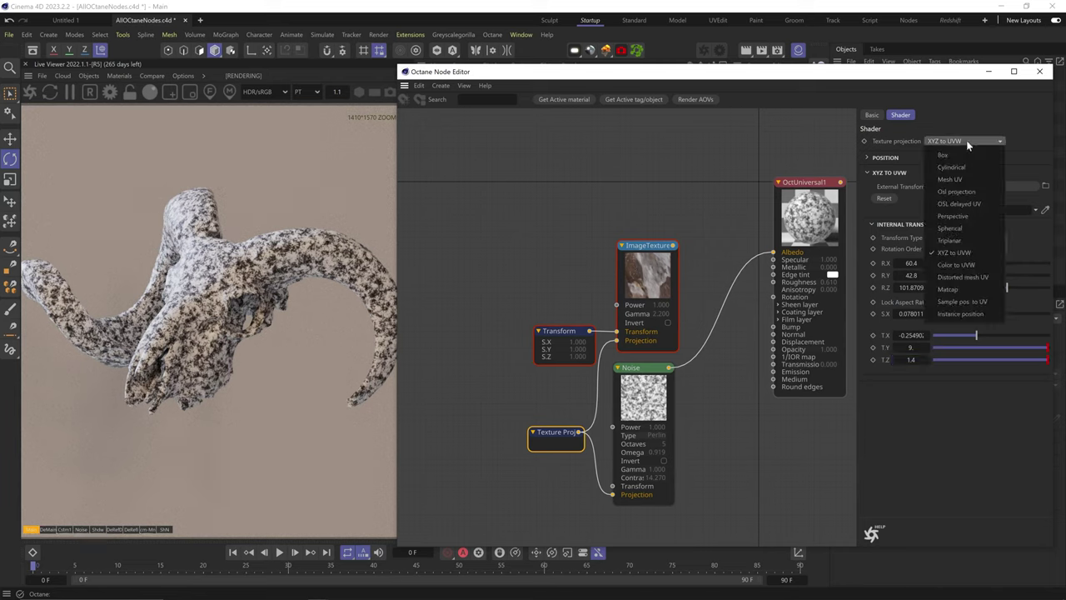
click(986, 267)
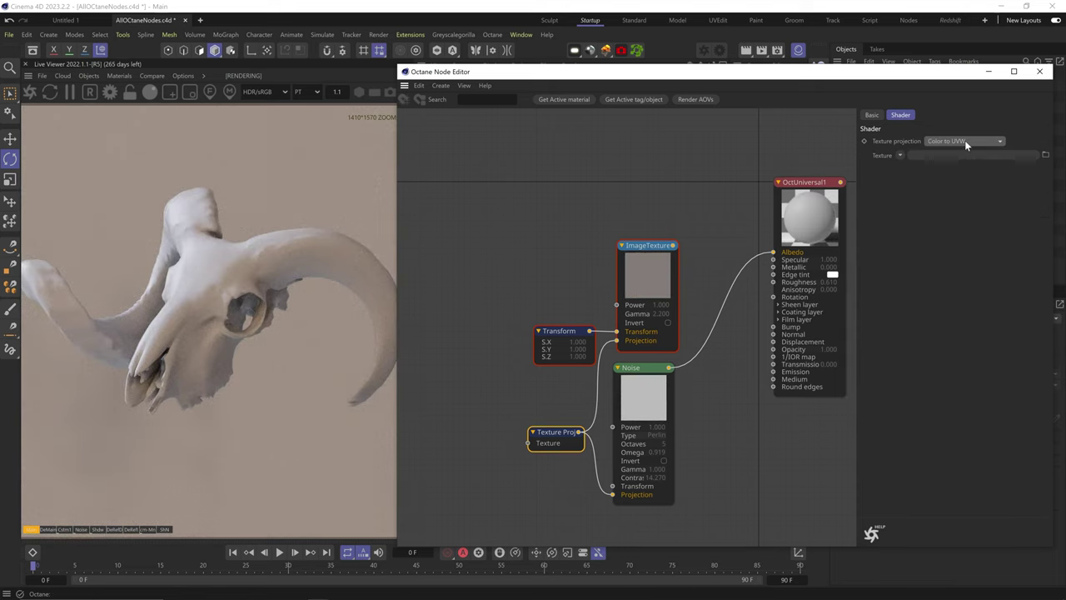
click(966, 141)
click(972, 277)
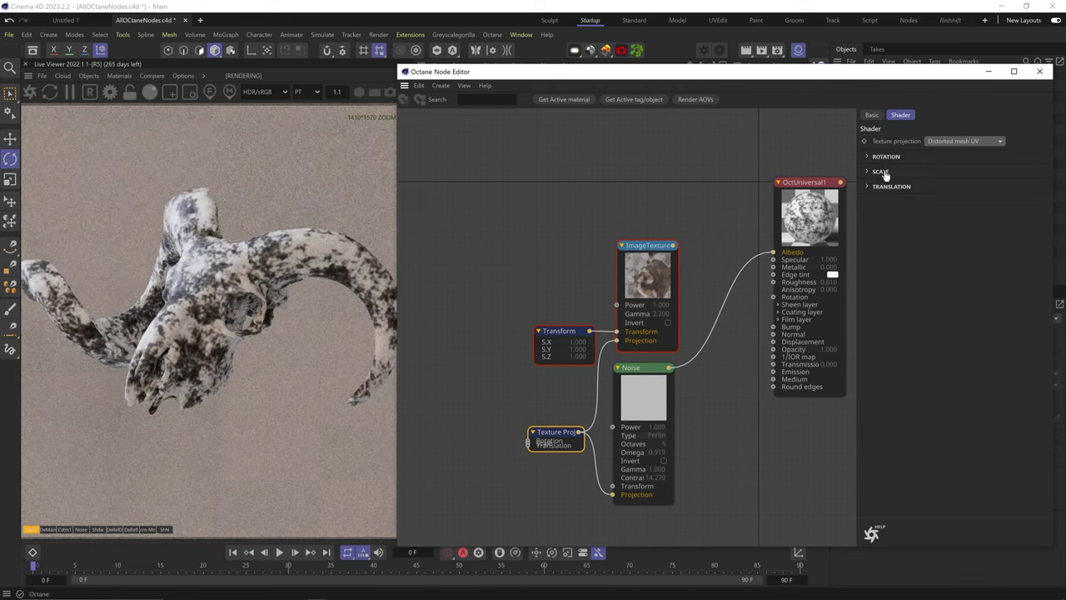
Step: Duplicate the Noise node and connect the copy to the Texture Projection node's Translation input
click(882, 172)
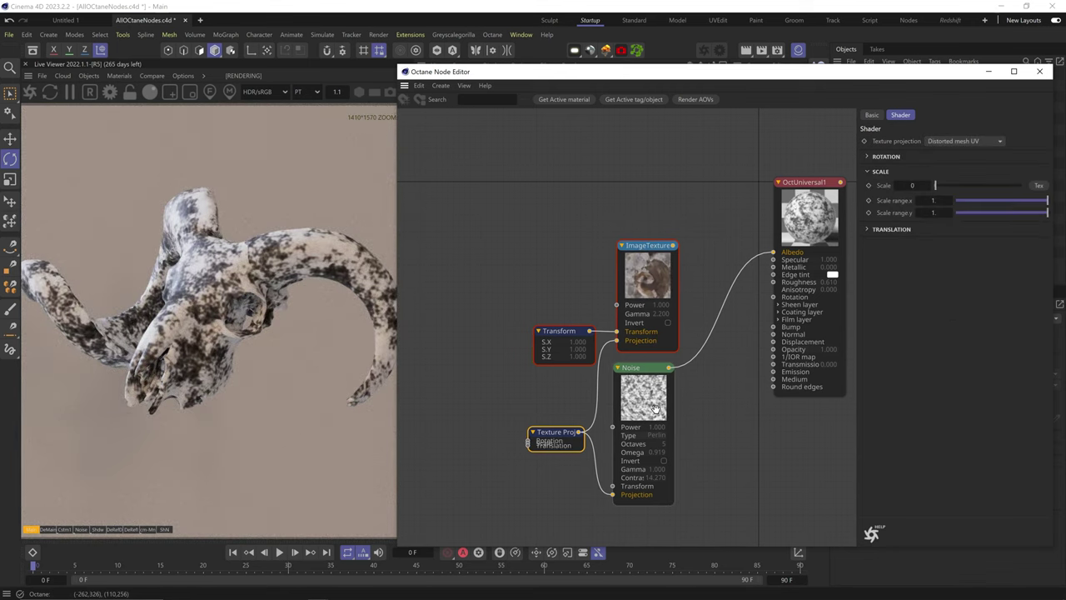
click(625, 435)
drag(584, 449, 580, 469)
click(625, 430)
ctrl+drag(624, 427, 448, 485)
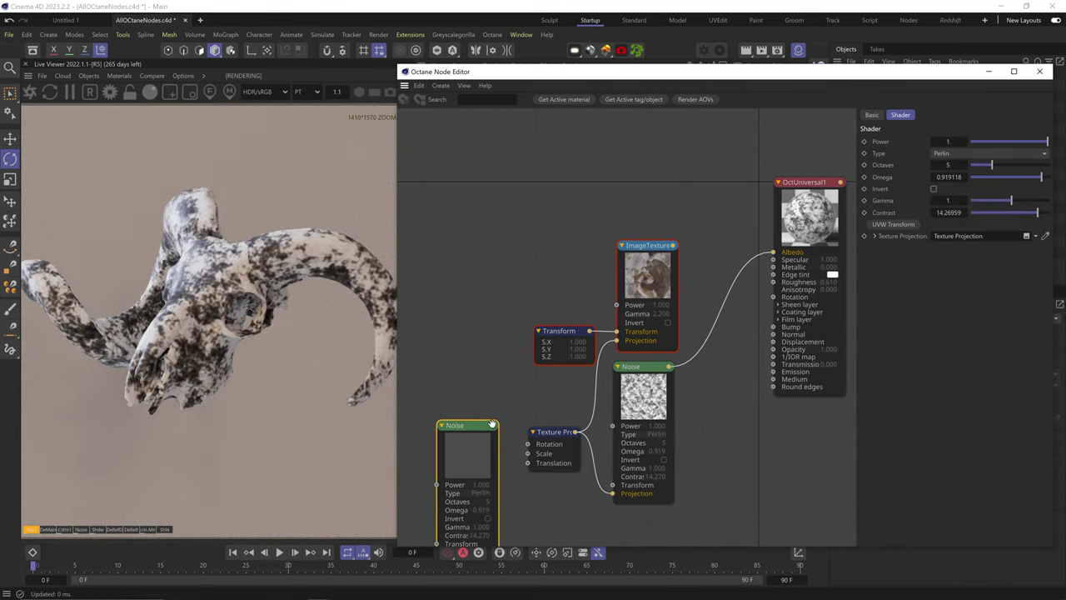
click(535, 444)
drag(493, 426, 527, 463)
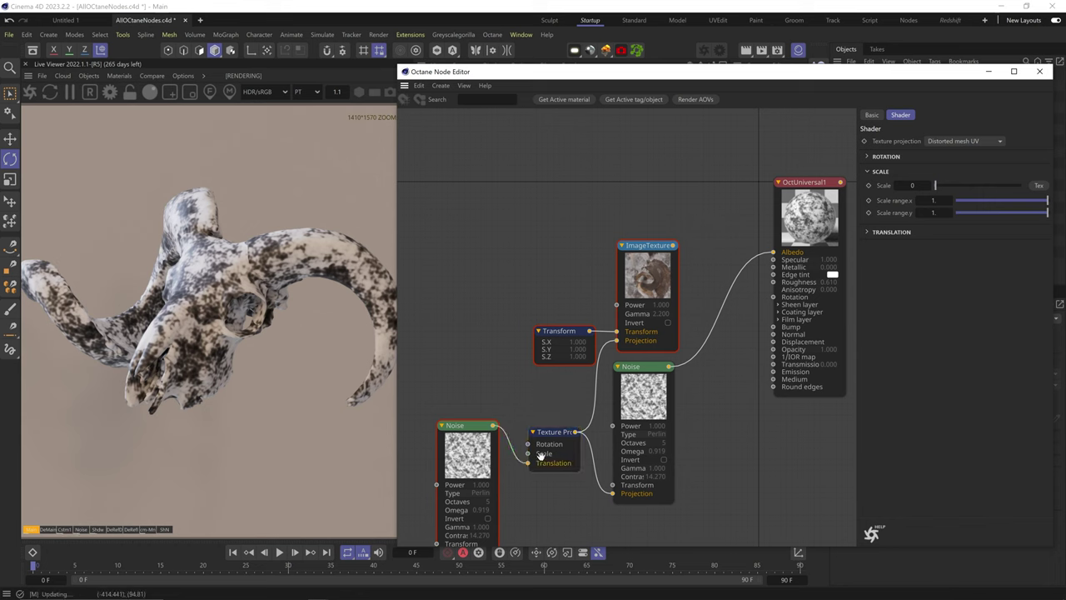
Step: Add a UVW Transform node to the duplicated Noise and set its uniform scale to about 0.457
middle_drag(552, 473, 624, 404)
click(546, 392)
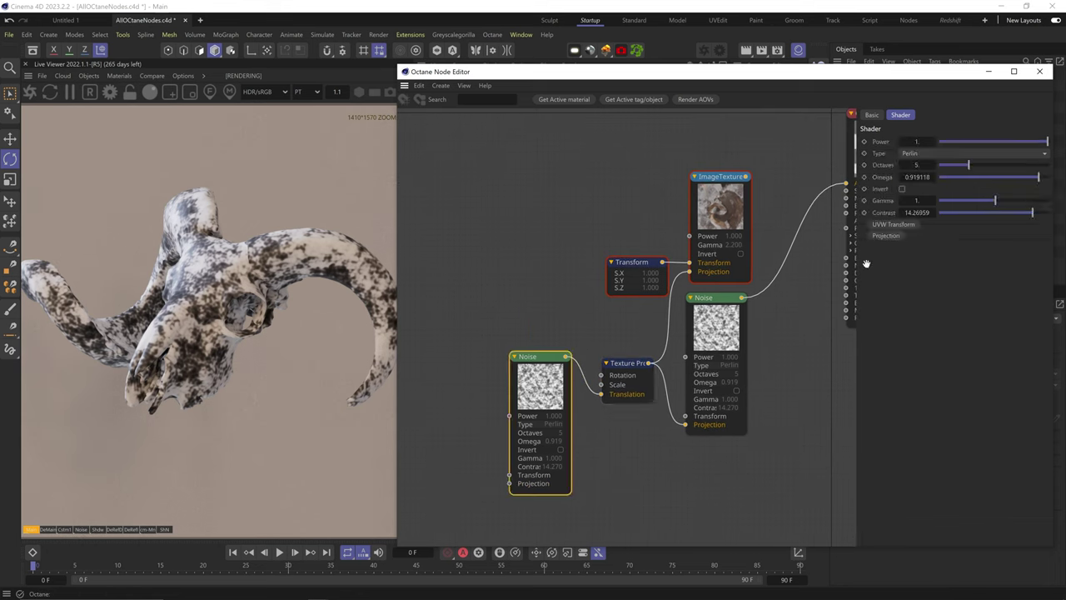
click(896, 227)
click(459, 486)
click(1005, 247)
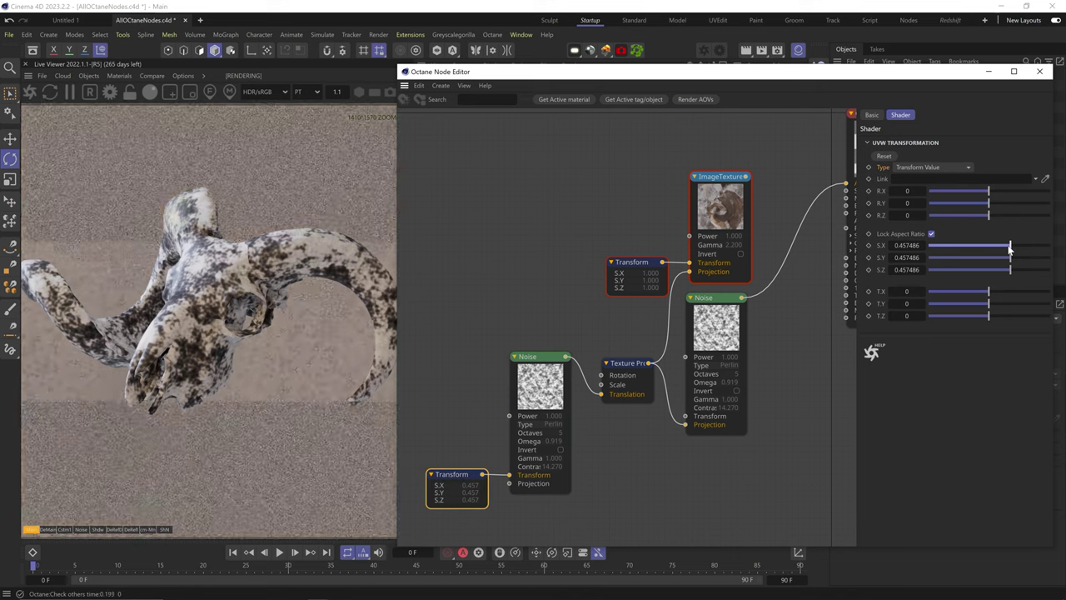
Step: Set the Texture Projection's translation range to 0.1 in x and -0.05 in y, and reduce the x range to 0.01
click(629, 364)
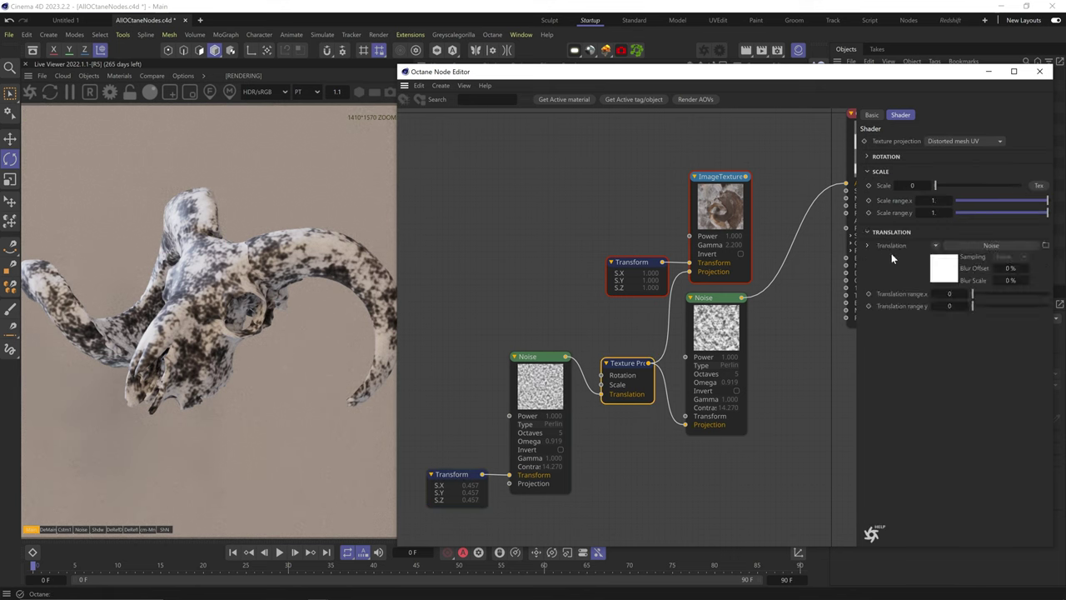
drag(974, 306, 954, 292)
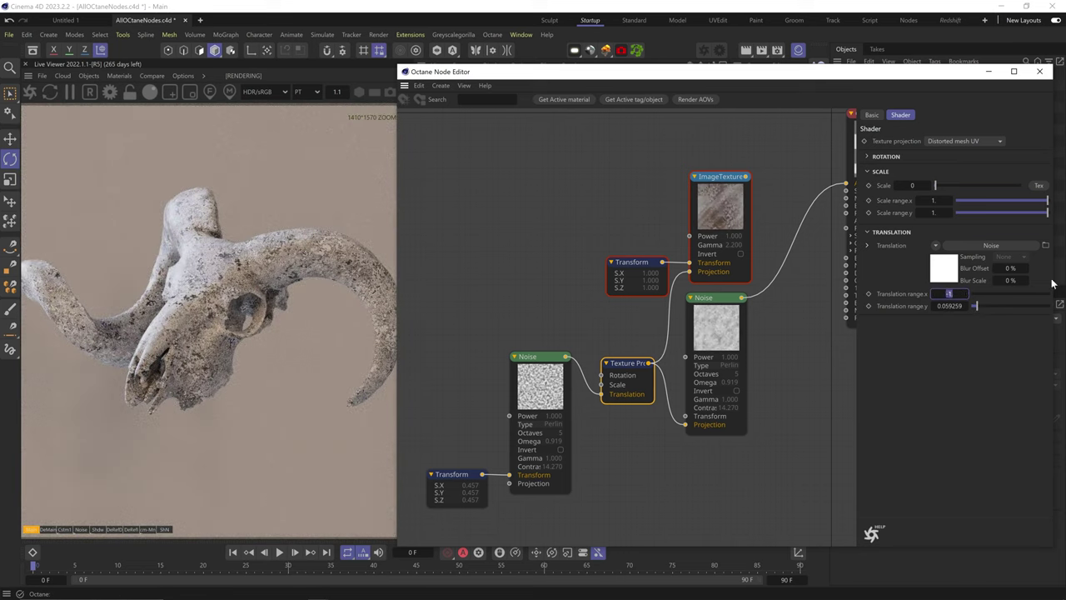
text(0.1)
key(Tab)
text(-0.05)
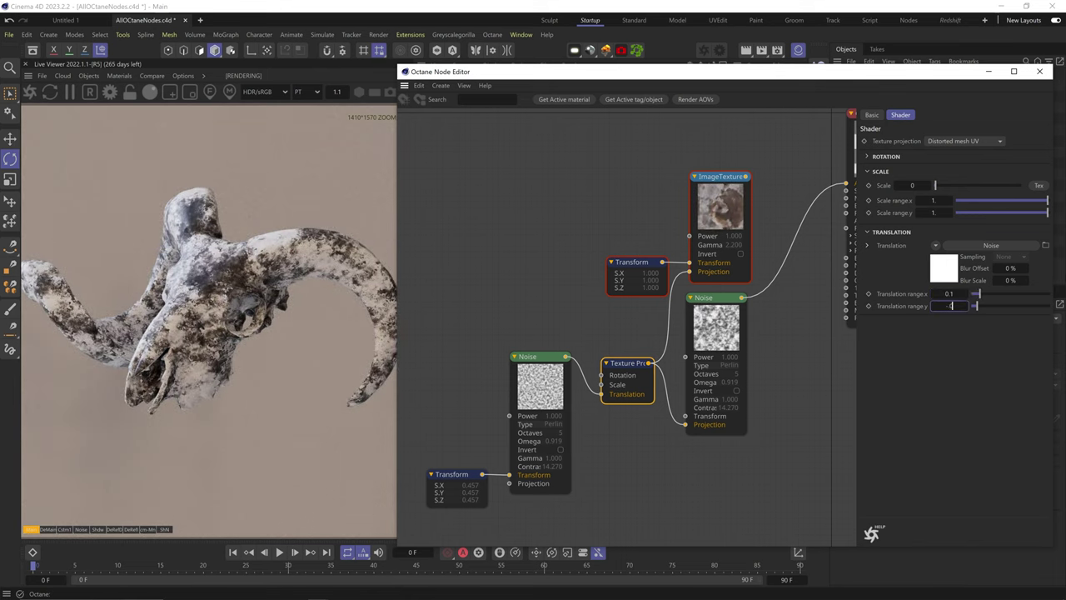
key(Return)
double_click(952, 294)
text(0.01)
key(Return)
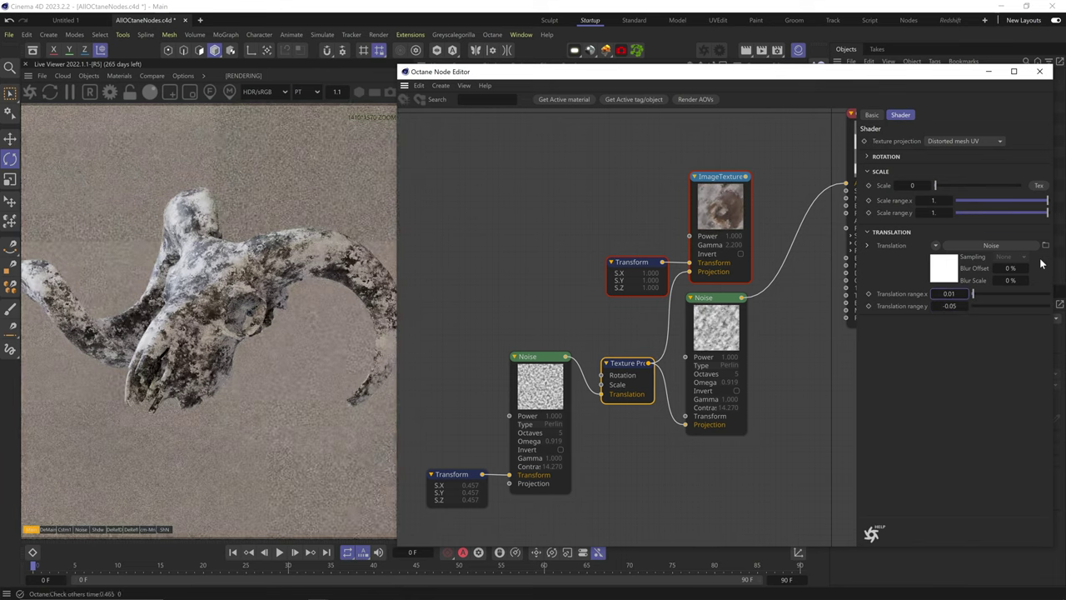
Step: Lower the duplicated Noise's Contrast to about 0.084, and expand the Texture Projection's rotation settings
click(546, 386)
mouse_move(989, 214)
mouse_down()
mouse_move(1052, 213)
mouse_move(998, 214)
mouse_up()
click(633, 393)
click(887, 155)
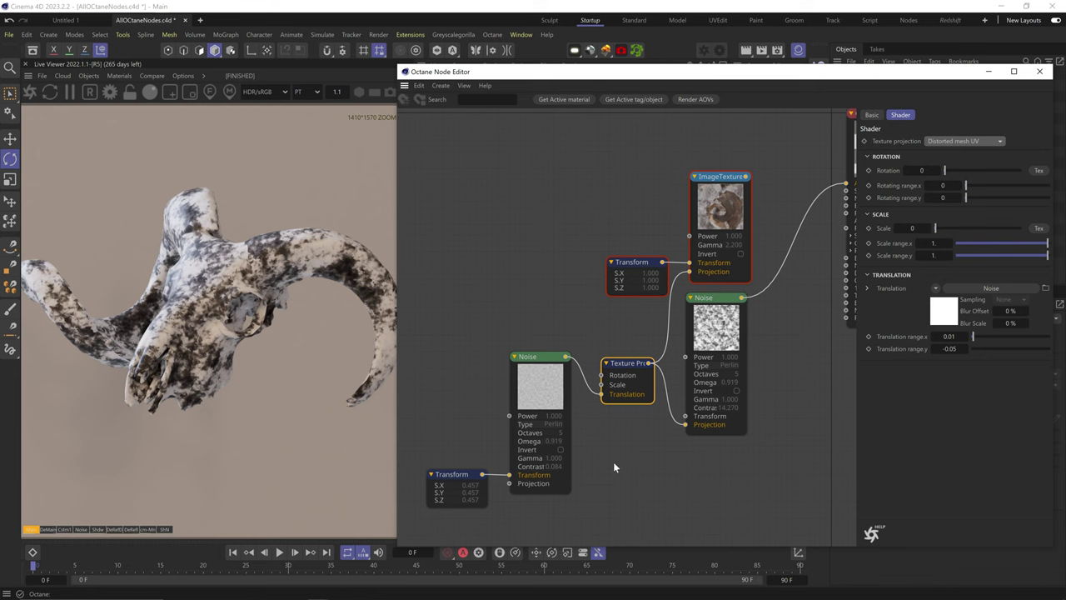
Step: Reconnect the image texture to the material's Albedo and delete both Noise nodes with the Transform feeding the duplicate
click(723, 301)
middle_drag(723, 302, 676, 334)
drag(698, 208, 798, 215)
click(673, 370)
key(Delete)
drag(537, 371, 425, 524)
key(Delete)
Step: Set the Texture Projection node back to Mesh UV and place it directly below the Transform node
click(581, 404)
click(958, 142)
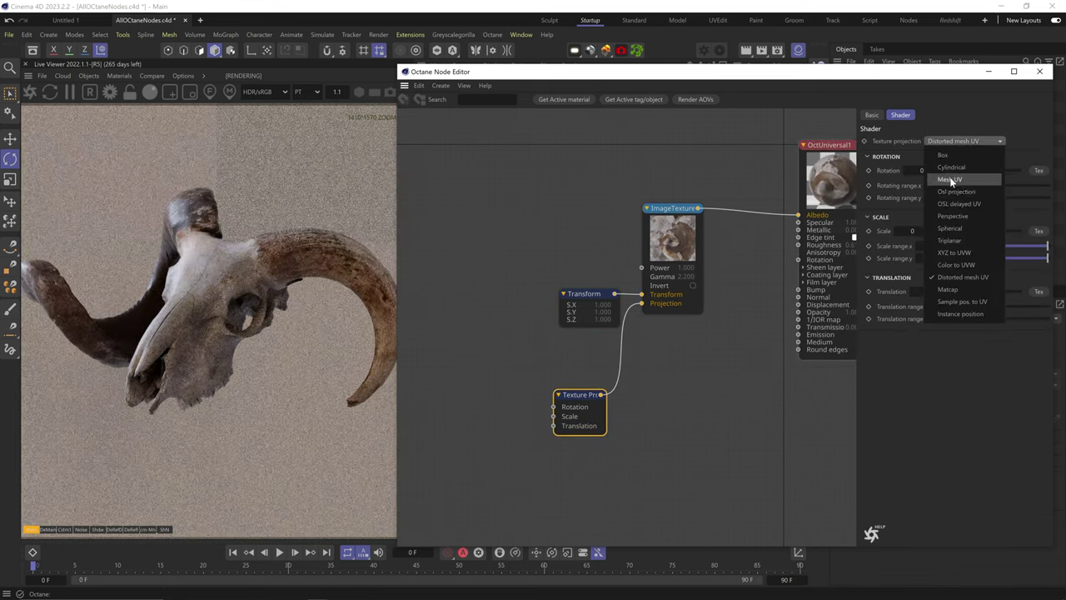
click(953, 180)
drag(587, 414, 595, 362)
Step: Try scaling the image texture's Transform node uniformly to about 2.96, and reset the transform
click(588, 306)
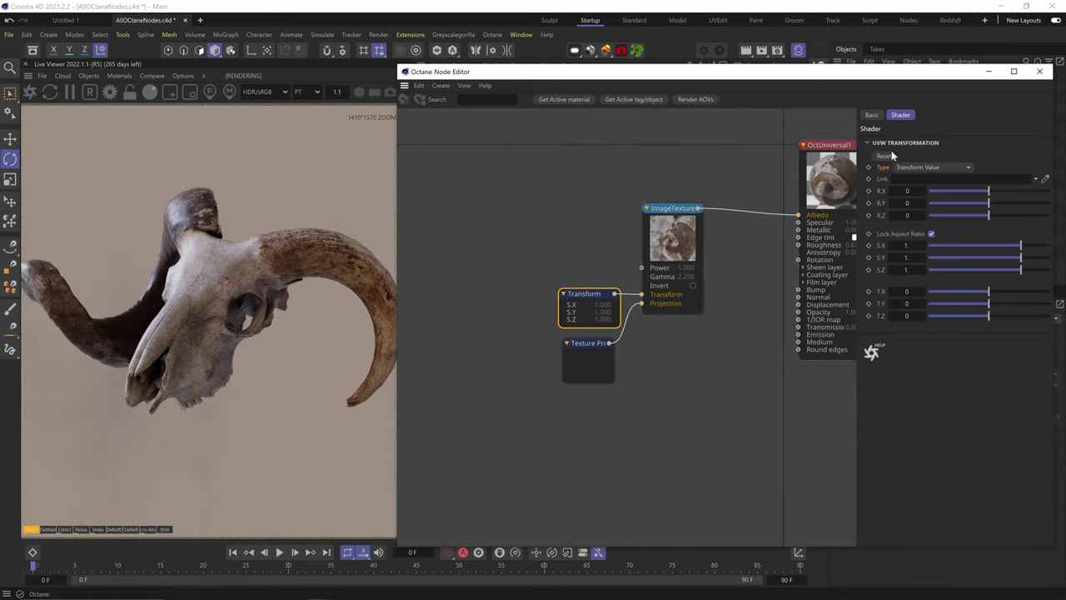
drag(1030, 253, 1024, 247)
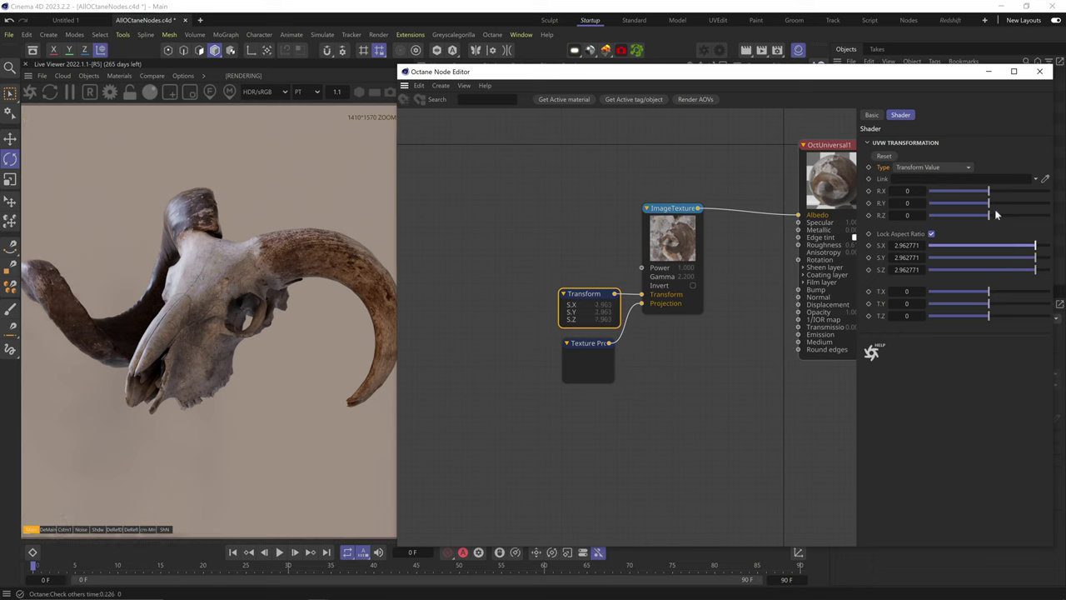
click(884, 156)
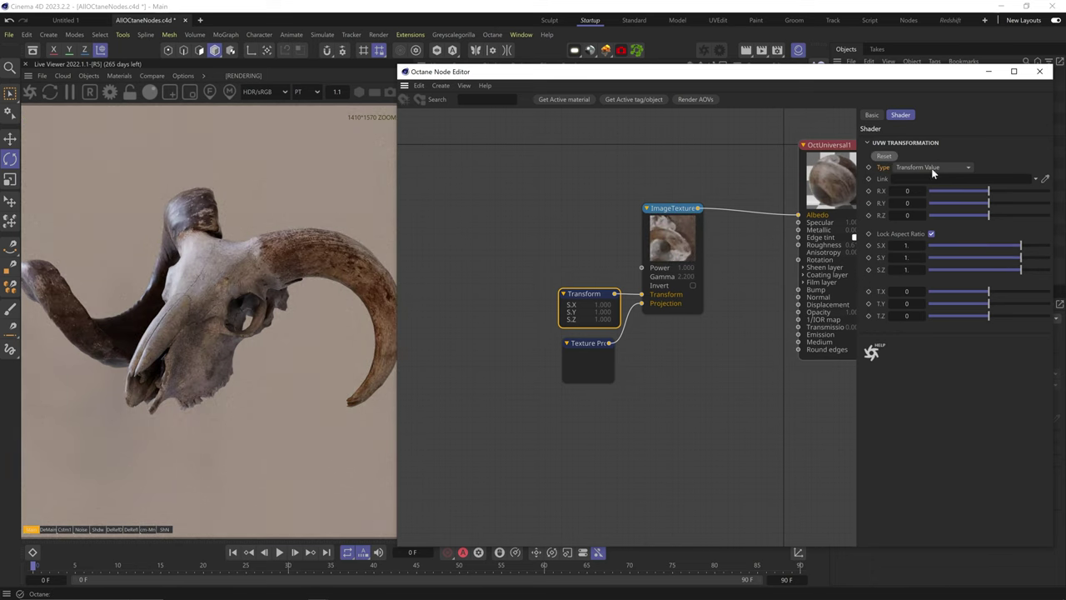
Step: Try rotating the image texture with the Transform node's rotation values, and undo the changes
drag(990, 192, 947, 218)
key(ctrl+z)
key(ctrl+z)
key(ctrl+z)
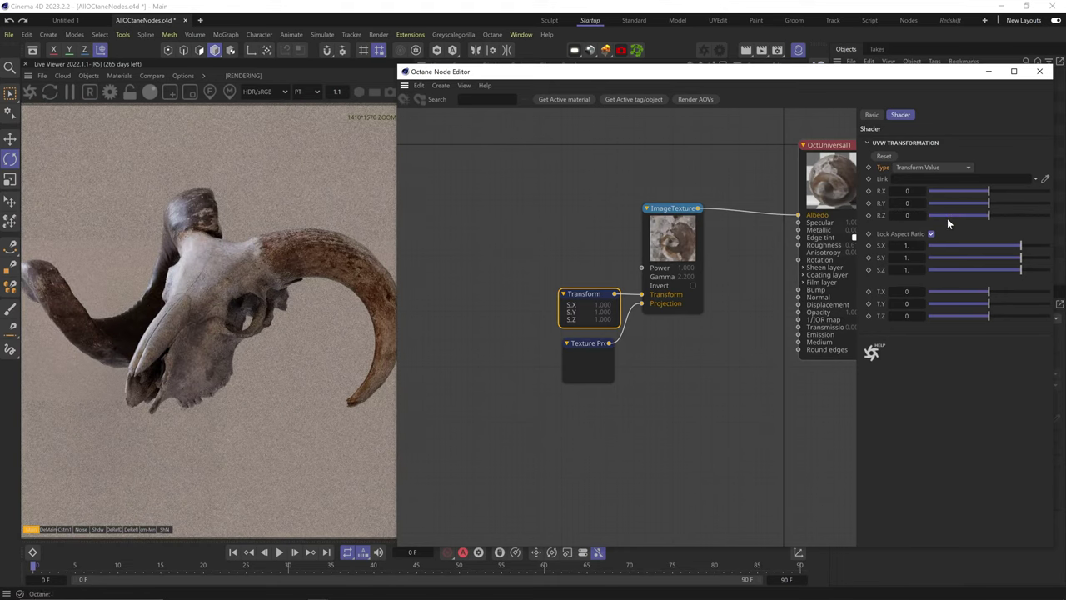
Step: Try a smaller uniform scale and a translation offset on the Transform node, and undo both
drag(1021, 247, 1002, 249)
key(ctrl+z)
drag(1013, 304, 973, 316)
key(ctrl+z)
key(ctrl+z)
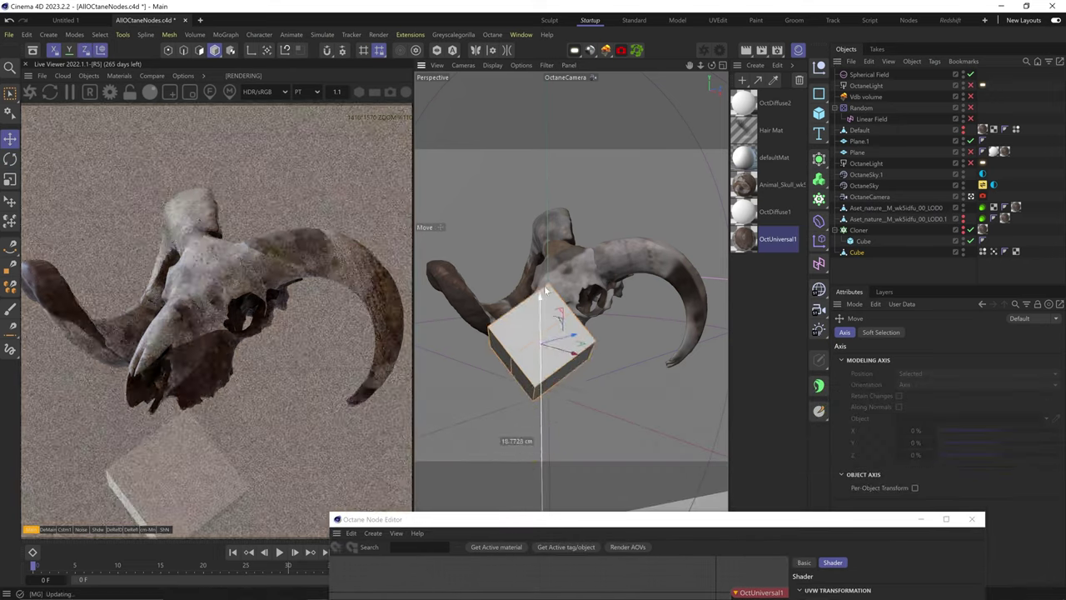
Step: Try moving and rotating the Cube linked to the Transform node to drive the skull's texture, and undo the rotation
drag(512, 333, 550, 392)
drag(591, 524, 655, 417)
click(544, 389)
key(r)
drag(547, 387, 553, 409)
key(ctrl+z)
Step: Try moving and scaling the linked Cube below the skull, and undo the scaling
key(e)
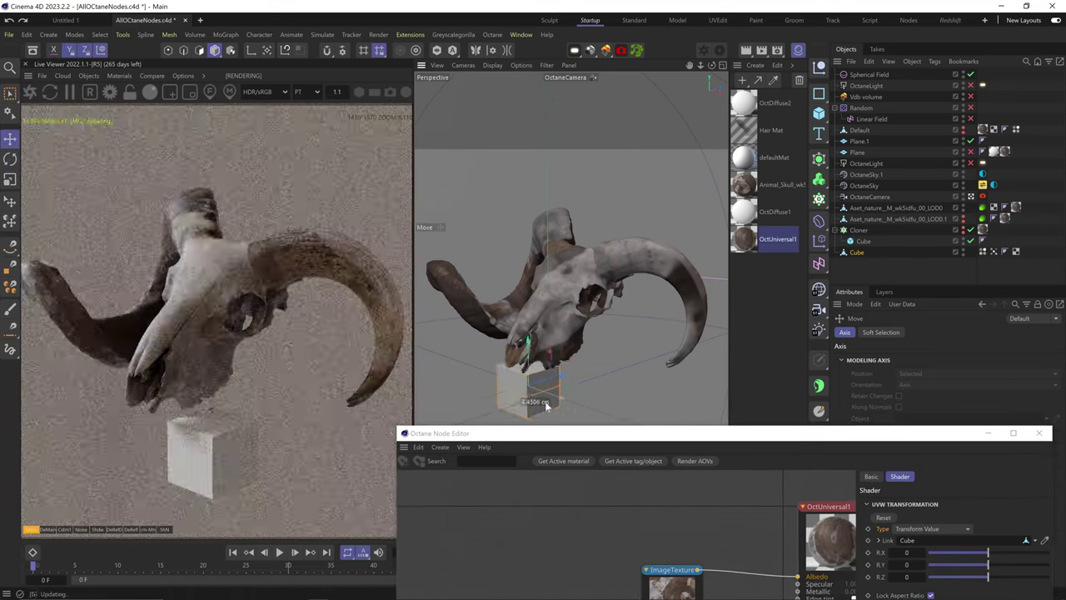
key(t)
drag(561, 347, 609, 314)
key(ctrl+z)
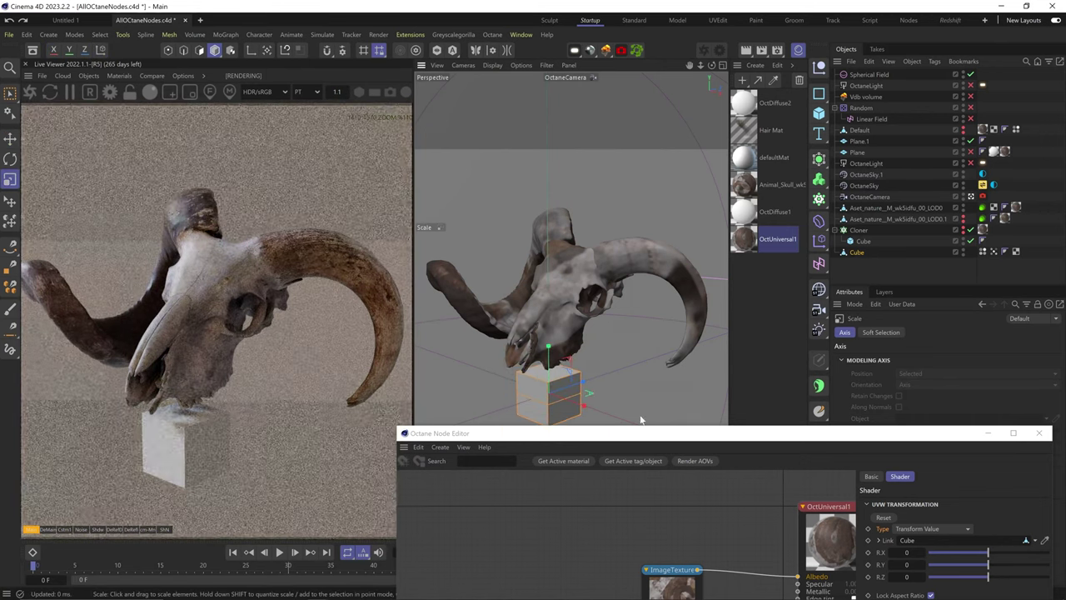
Step: Try 2D Transformation as the Transform node's type, switch it to 3D Rotation, and move the node editor off the viewport
drag(707, 433, 689, 190)
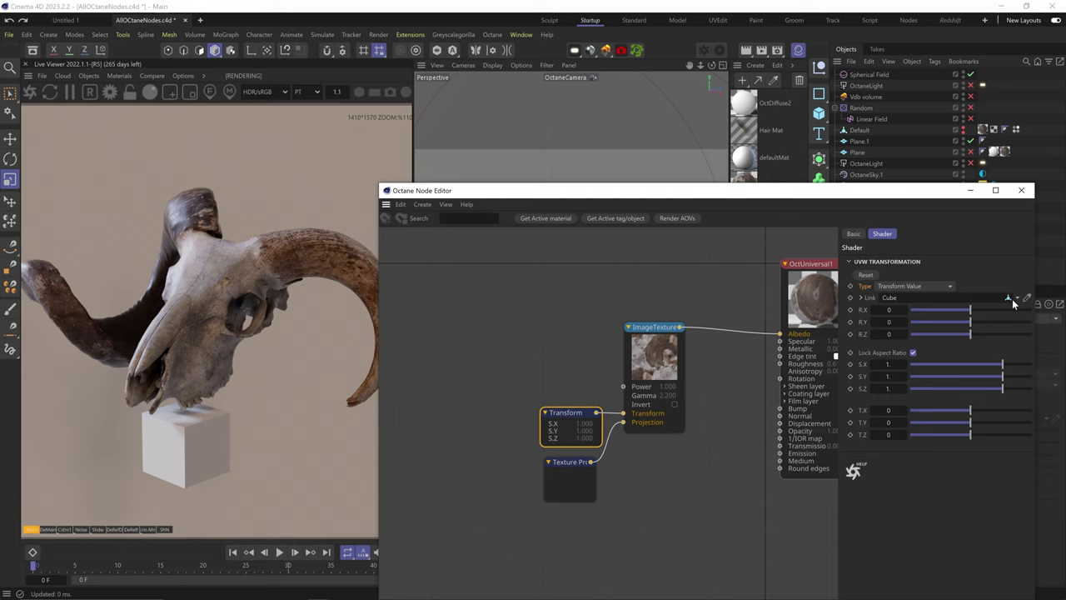
click(938, 285)
click(923, 300)
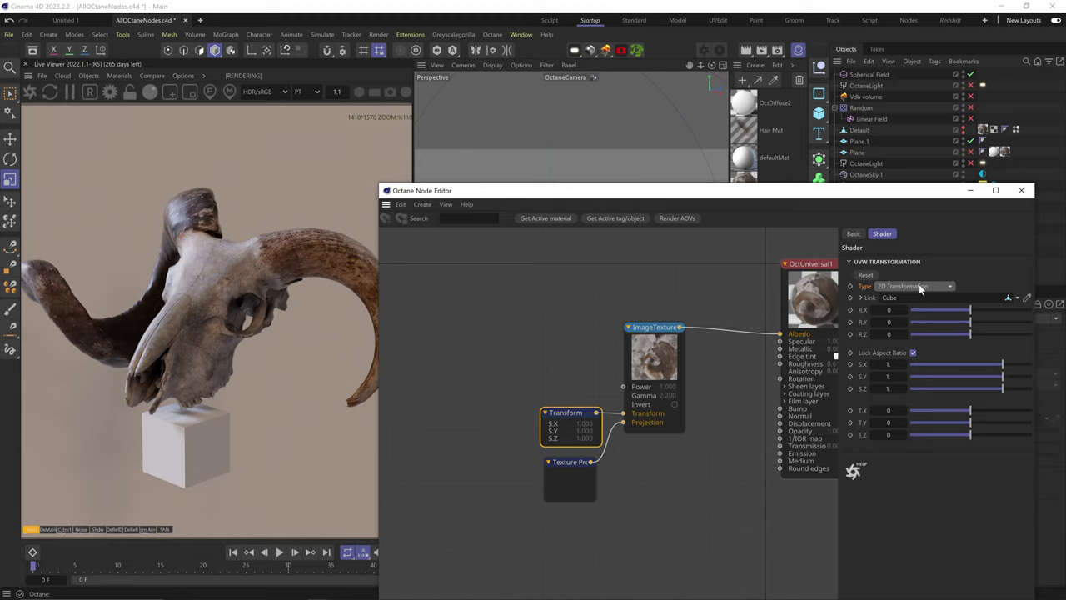
click(912, 290)
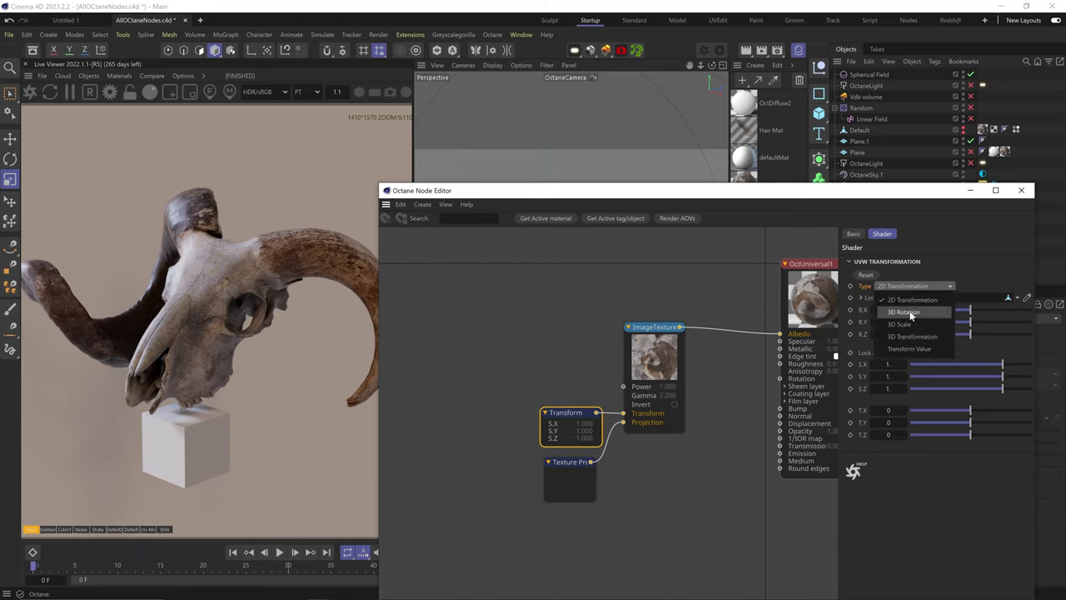
click(910, 311)
drag(713, 197, 692, 412)
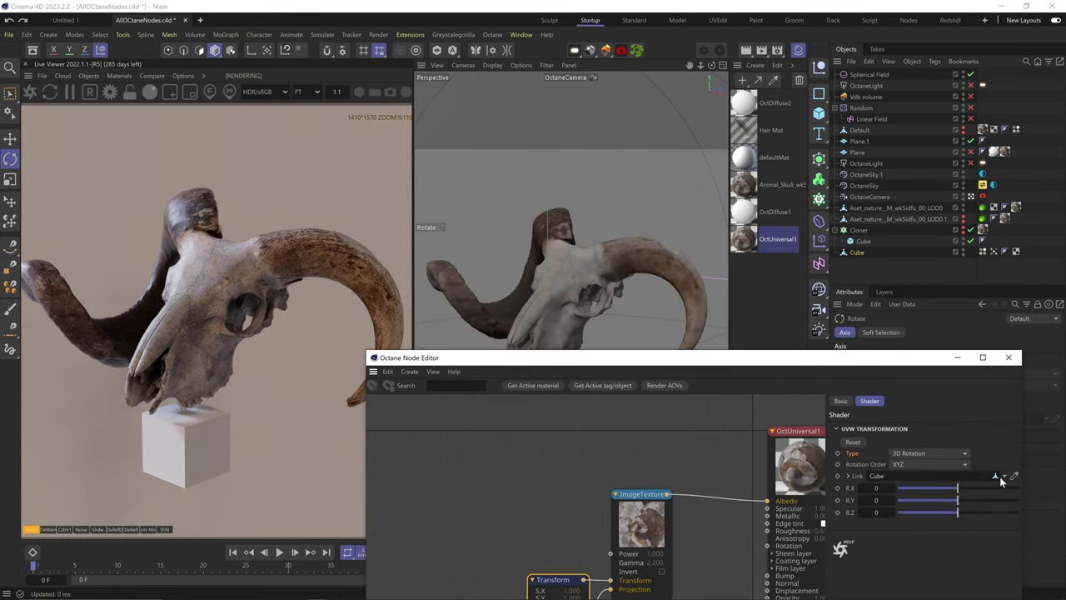
Step: Clear the Cube link from the Transform node, try a Z rotation and undo it, and check the rotation order options
click(1003, 476)
click(1018, 490)
drag(958, 512, 969, 512)
key(ctrl+z)
click(926, 464)
click(920, 488)
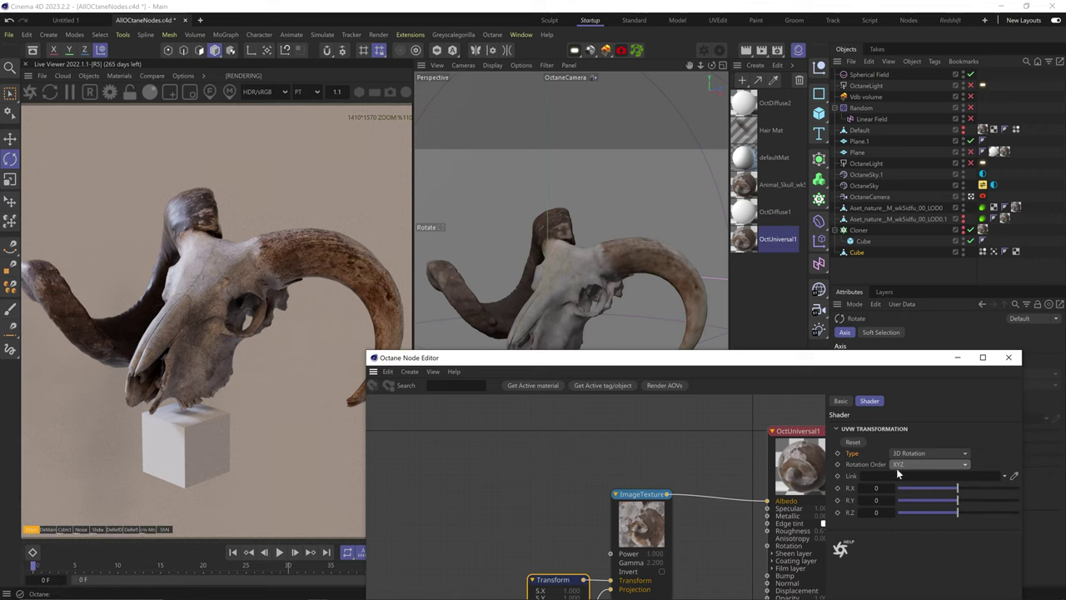
Step: Try 3D Scale and 3D Transformation as the Transform node's type, and settle on Transform Value
click(916, 453)
click(924, 491)
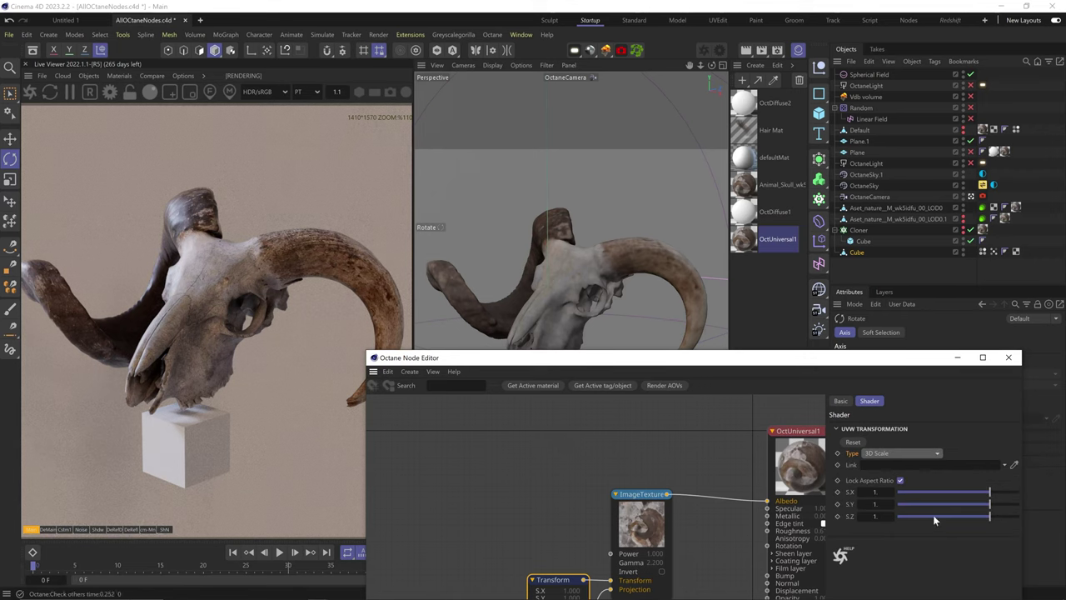
click(896, 453)
click(906, 506)
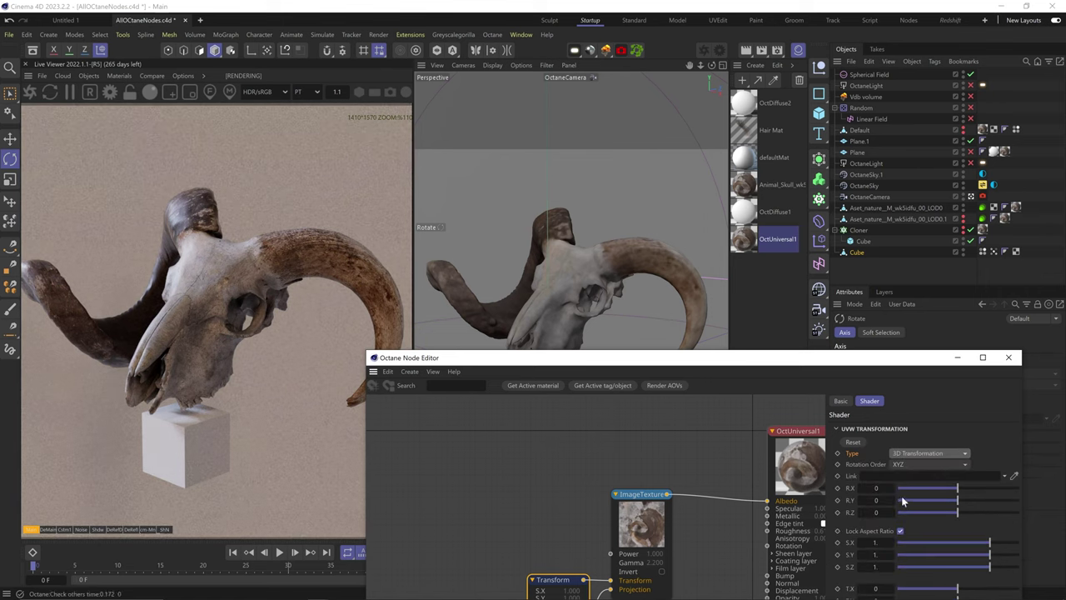
drag(883, 359, 887, 268)
click(920, 363)
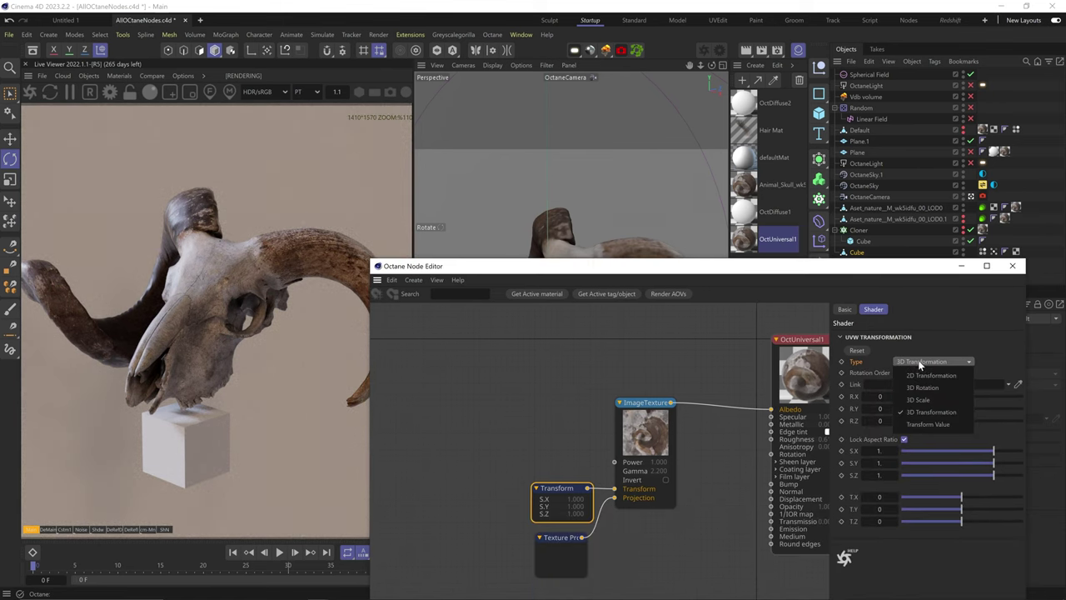
click(920, 425)
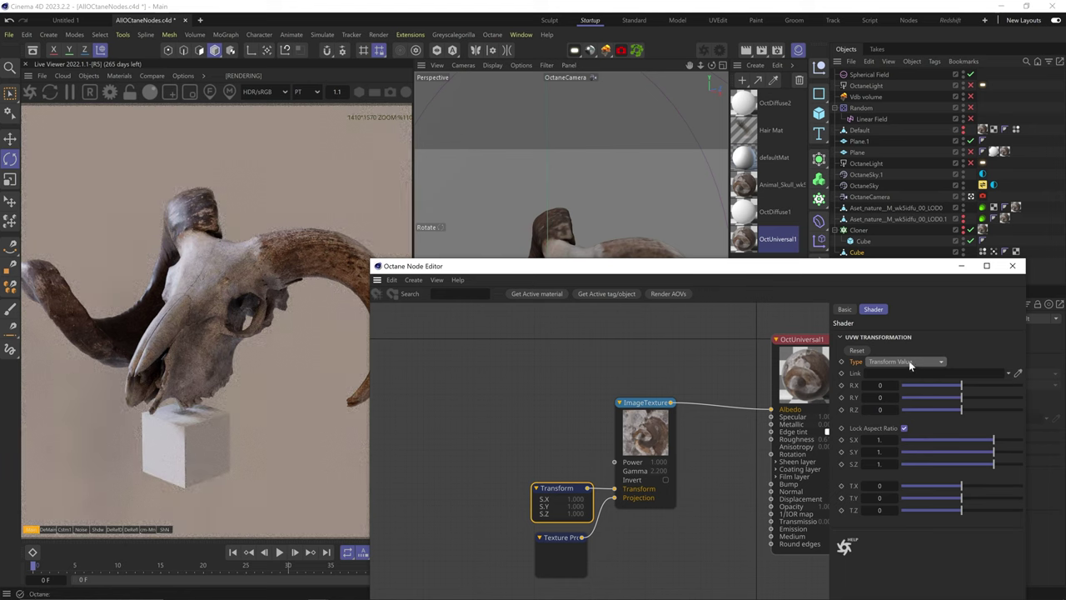
Step: Set the Texture Projection node to Spherical and reset its internal rotation, scale and translation values to their defaults
click(574, 551)
click(938, 335)
click(938, 346)
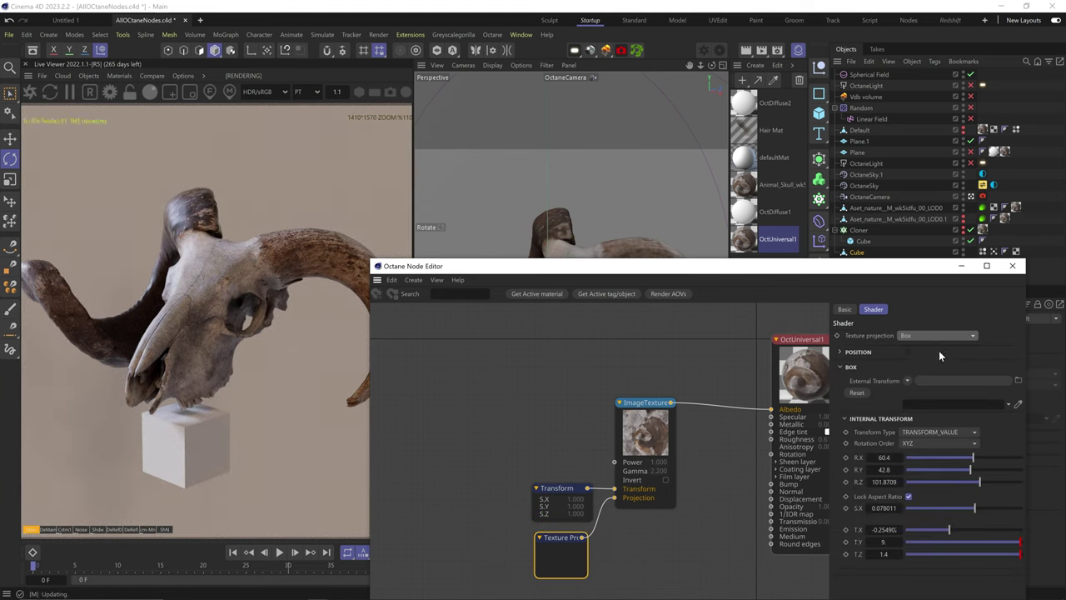
drag(859, 457, 863, 554)
right_click(863, 553)
click(899, 473)
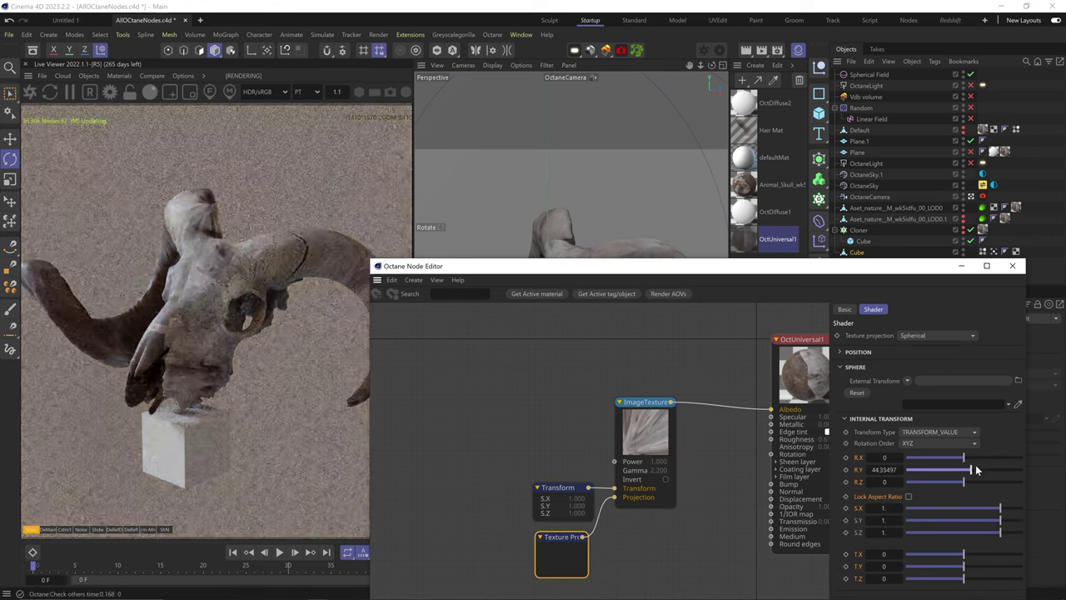
Step: Adjust the Y, X and Z rotation of the spherical projection's internal transform to turn the texture on the skull
drag(977, 468, 976, 468)
mouse_move(966, 457)
mouse_down()
mouse_move(977, 456)
mouse_move(967, 458)
mouse_up()
drag(967, 482, 975, 487)
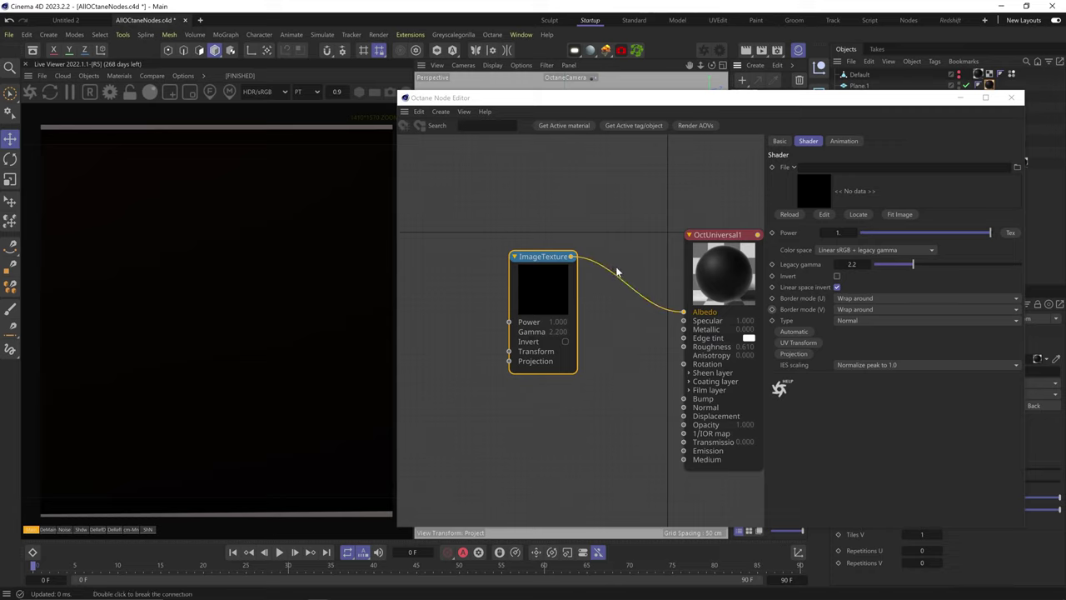
Step: Load TScottFigure_Anim200.jpg, the first frame of the image sequence, into the ImageTexture node feeding Albedo
click(844, 141)
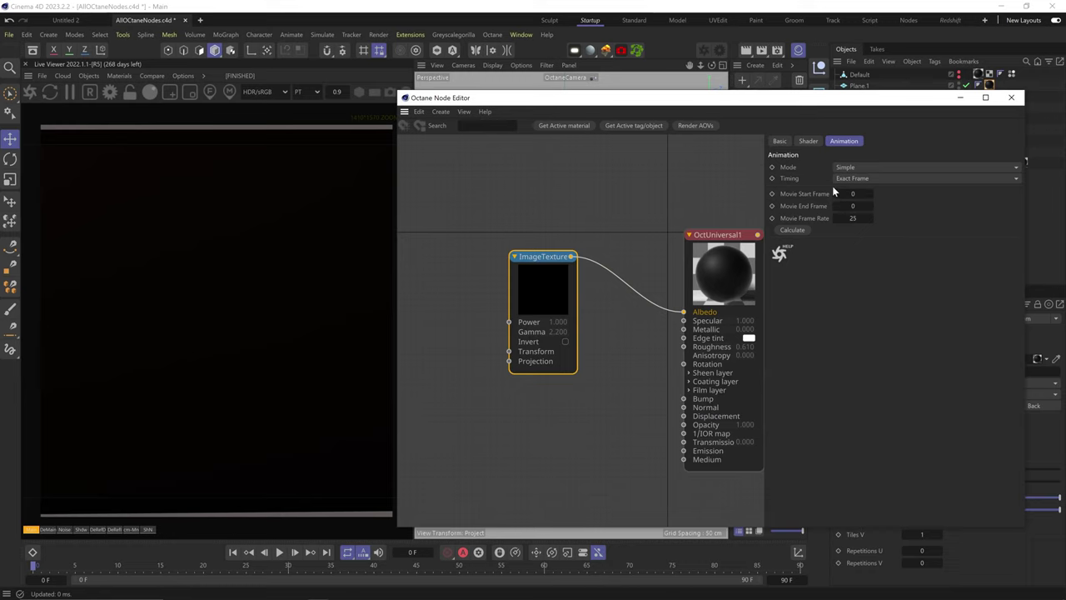
click(808, 140)
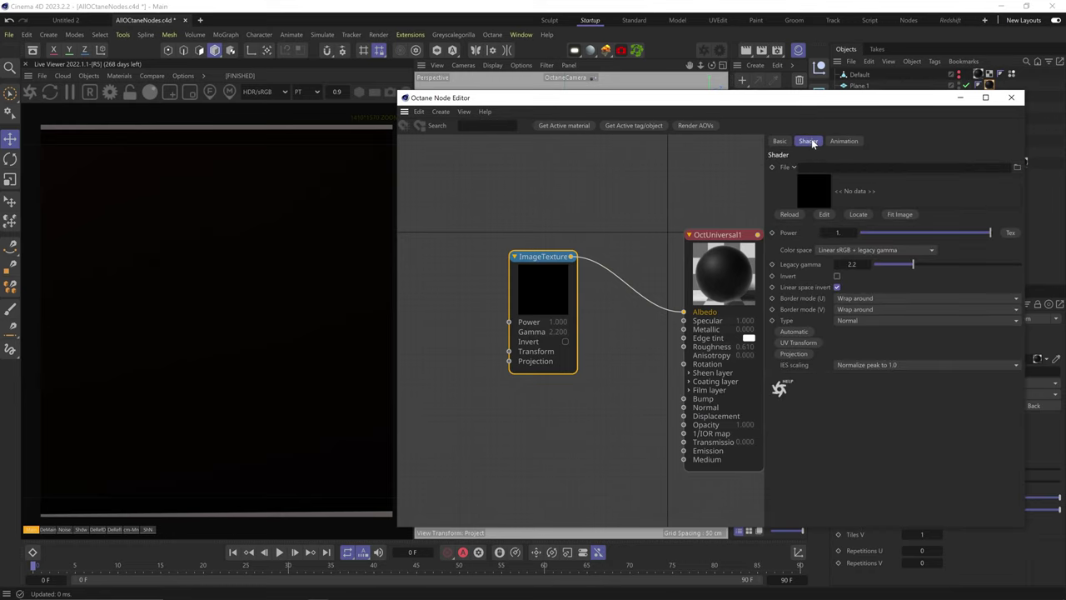
click(1016, 168)
click(479, 27)
key(ctrl+v)
key(Return)
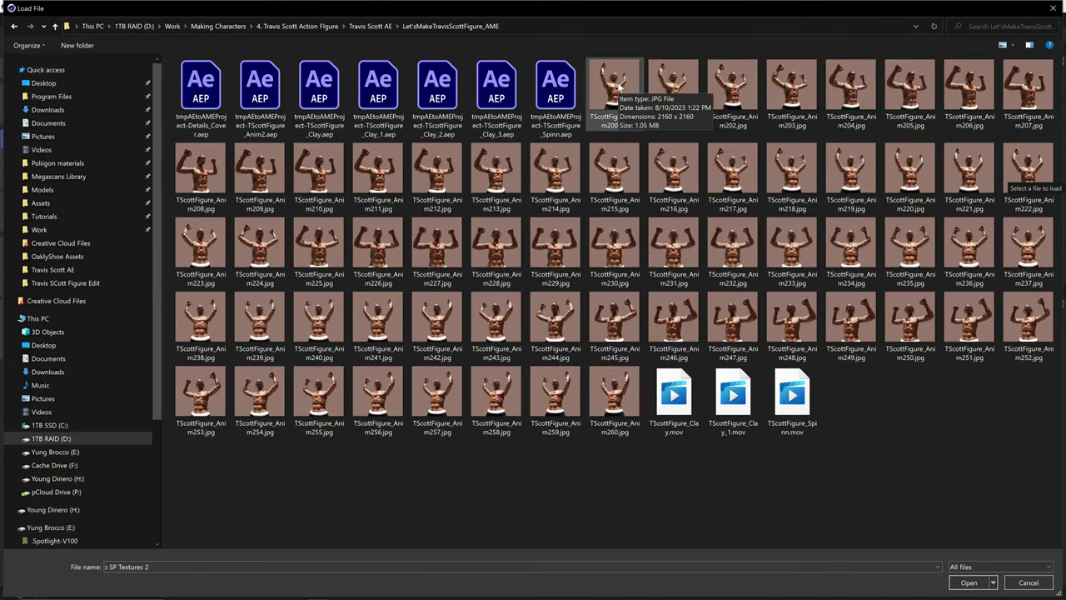
double_click(619, 88)
click(632, 354)
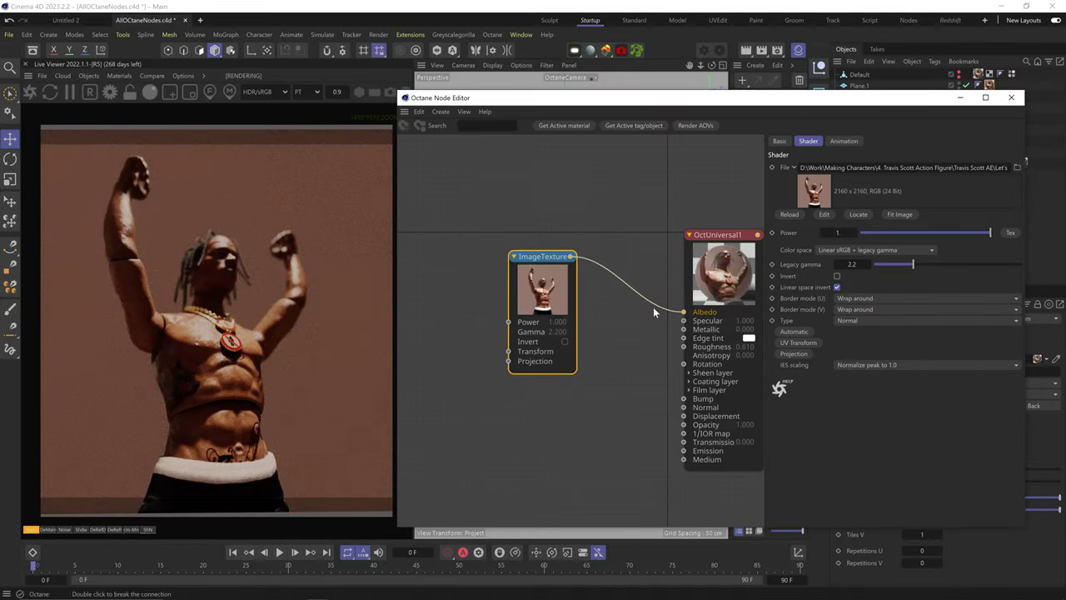
Step: Set the ImageTexture node's legacy gamma to 1.2
double_click(853, 264)
text(1)
key(Return)
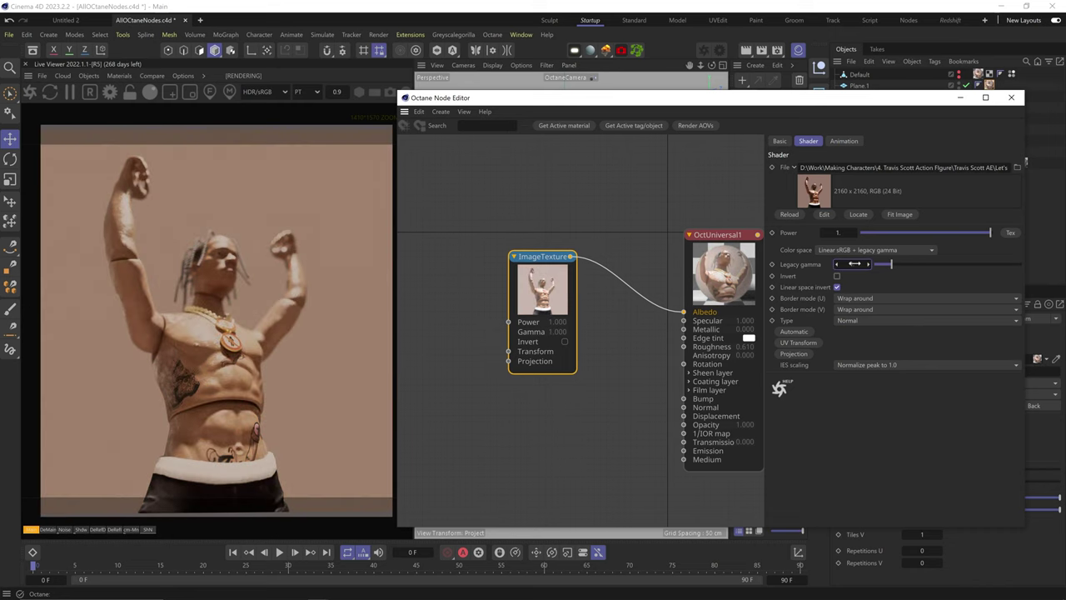
drag(854, 263, 857, 263)
Step: Review the ImageTexture node's animation modes, keep the timing at Exact Frame, and calculate the movie frame range
click(844, 140)
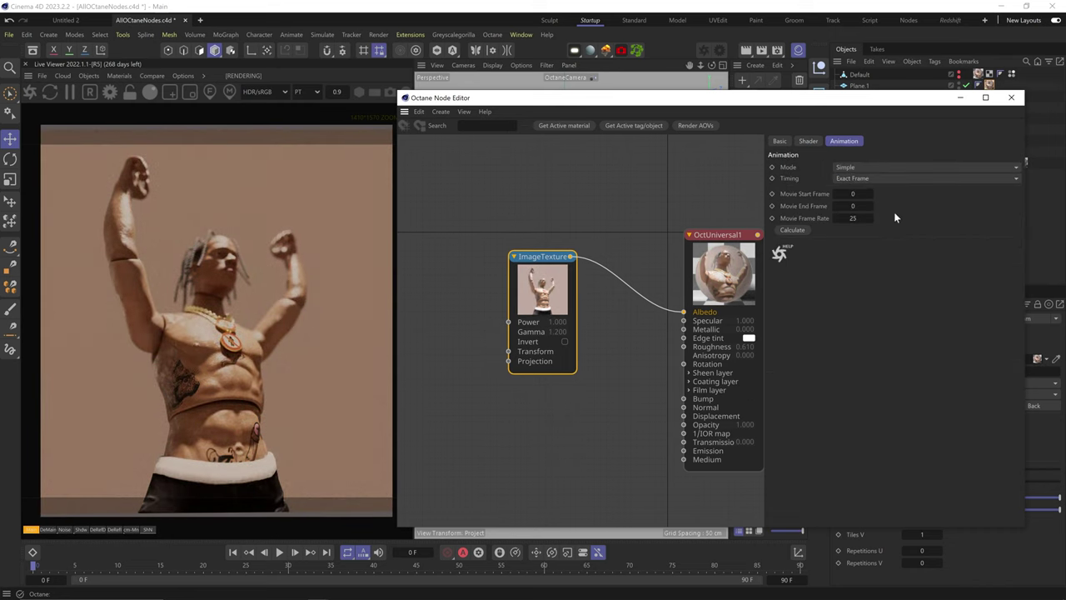
click(854, 168)
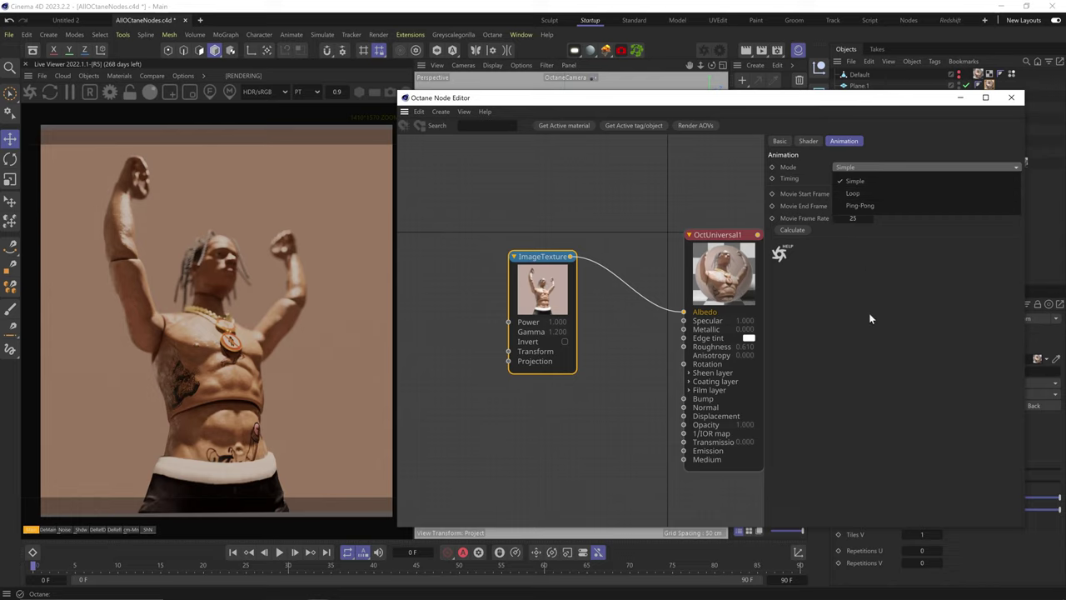
click(869, 312)
click(858, 180)
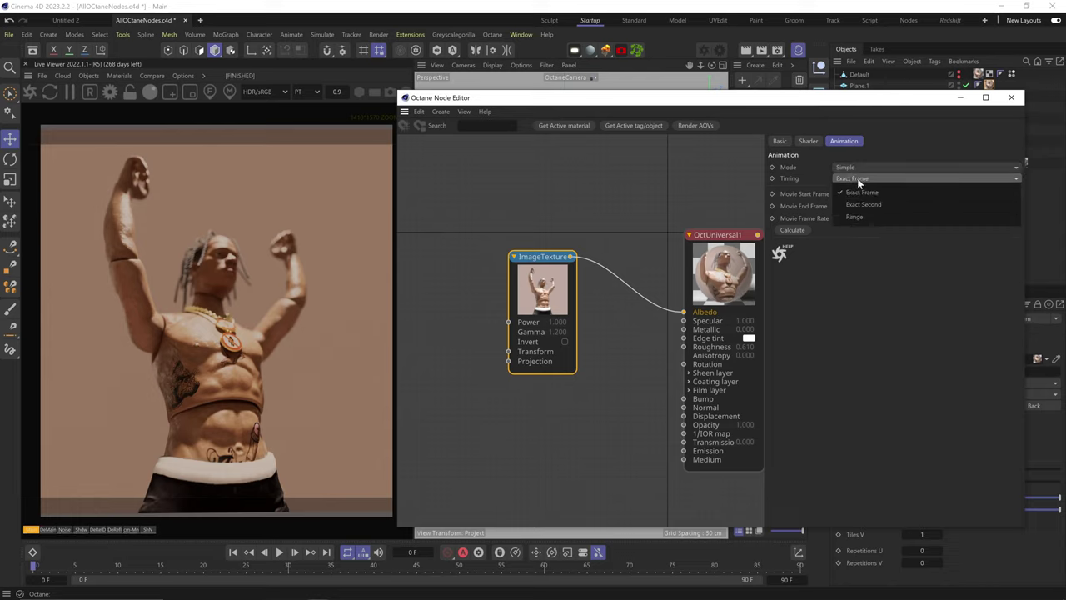
click(859, 192)
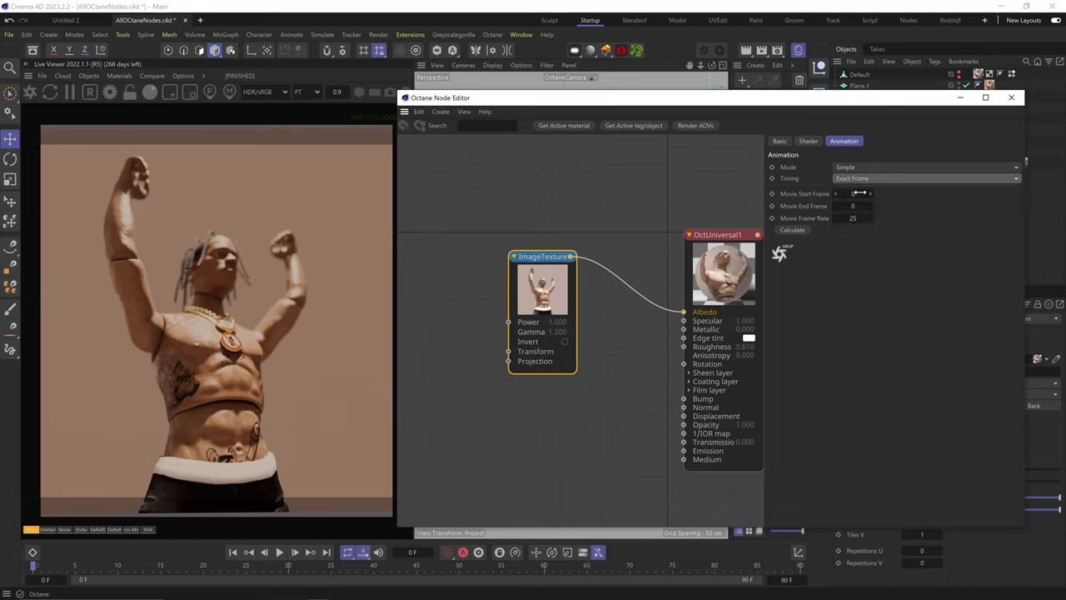
click(860, 208)
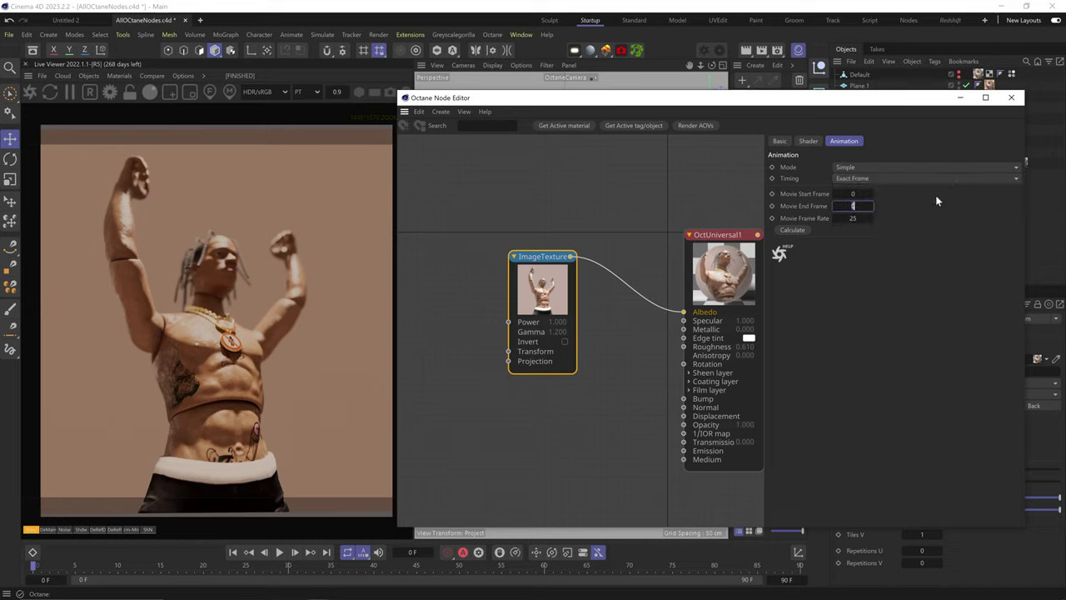
click(800, 230)
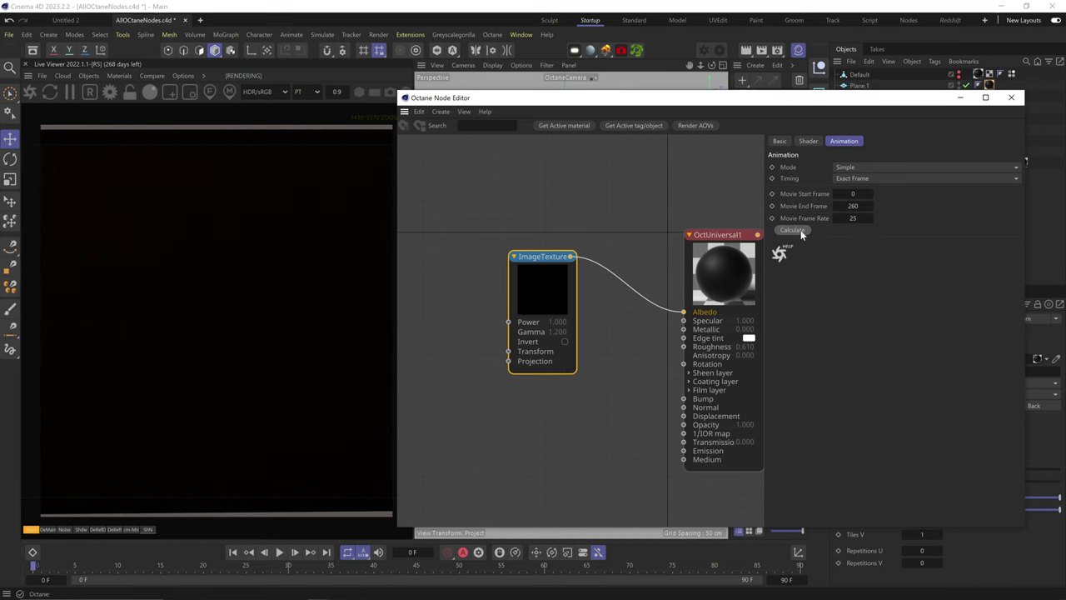
Step: Set the movie start frame to 200 and the movie frame rate to 30
text(200)
key(Return)
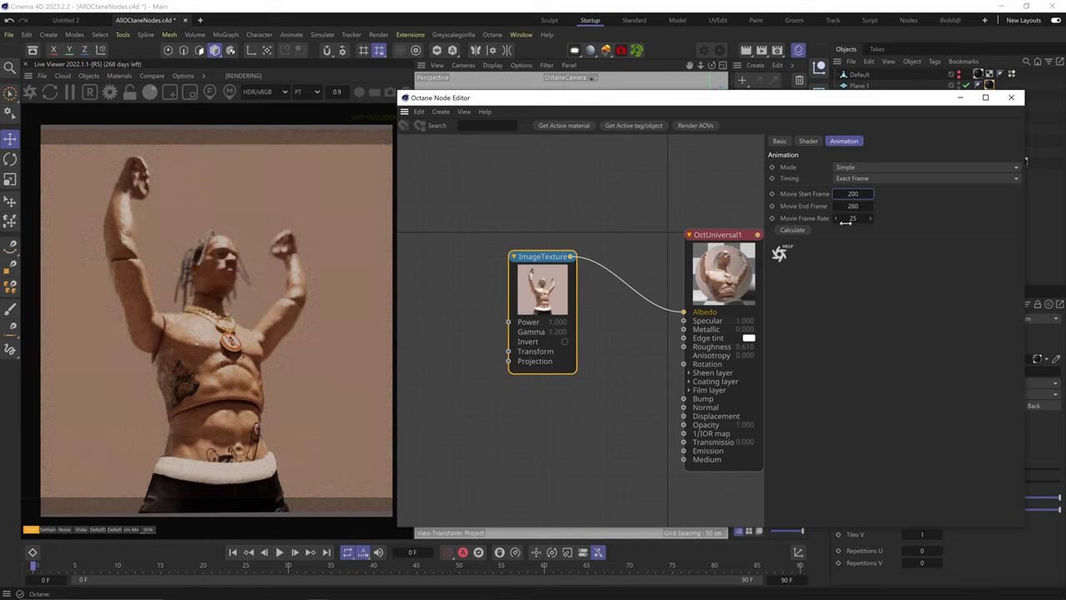
click(848, 218)
text(30)
key(Return)
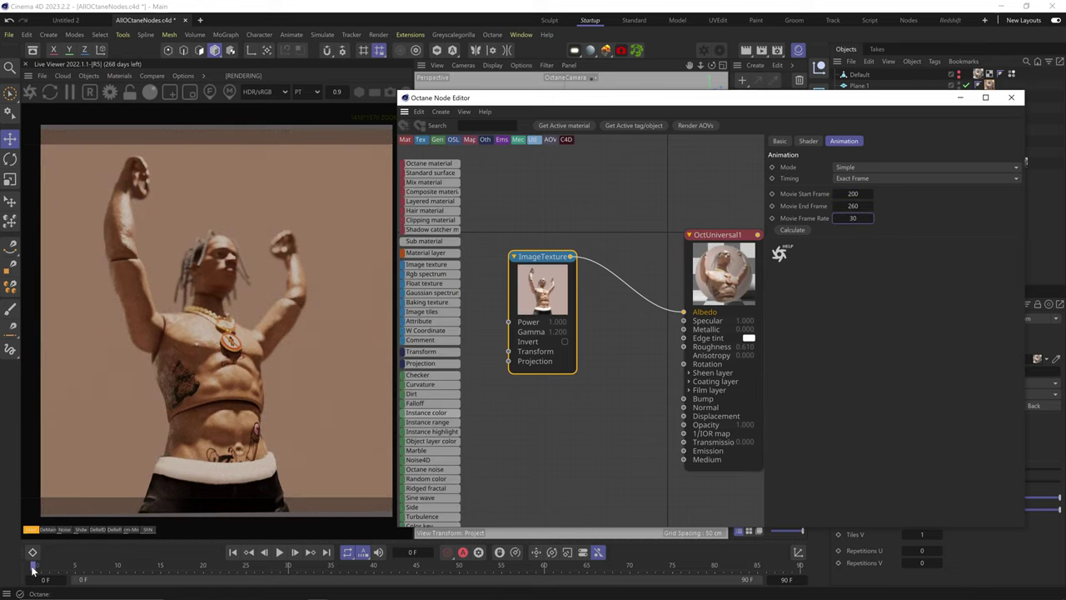
Step: Scrub the timeline back and forth, ending at frame 60, to preview the animated texture in the render
drag(33, 570, 613, 562)
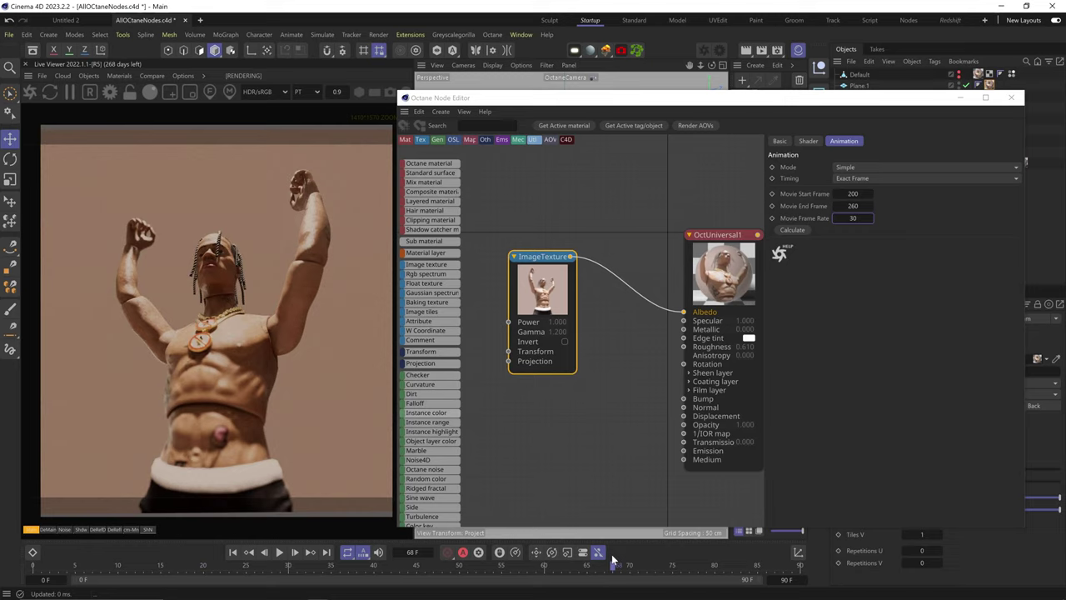
click(163, 568)
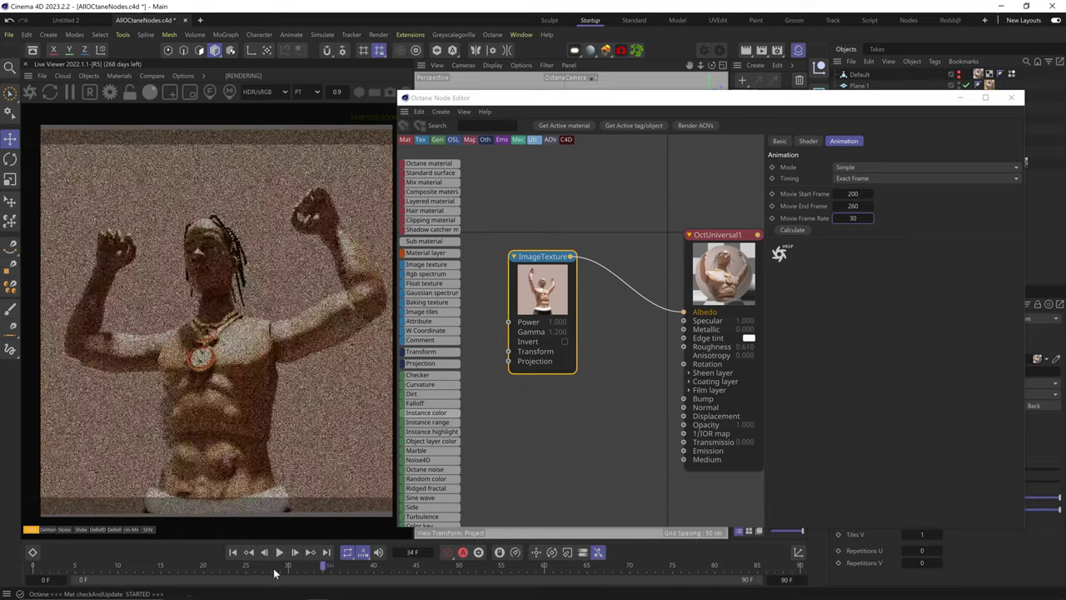
drag(191, 569, 544, 568)
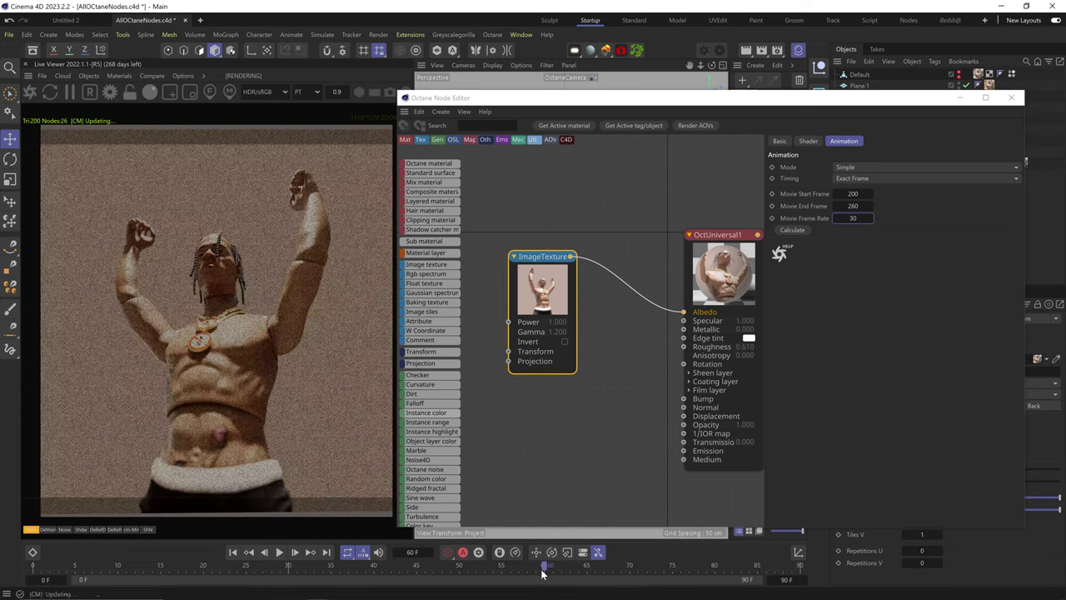
Step: Try Loop as the animation mode and Exact Second as the timing, scrubbing the timeline to preview the sequence
click(843, 166)
click(854, 192)
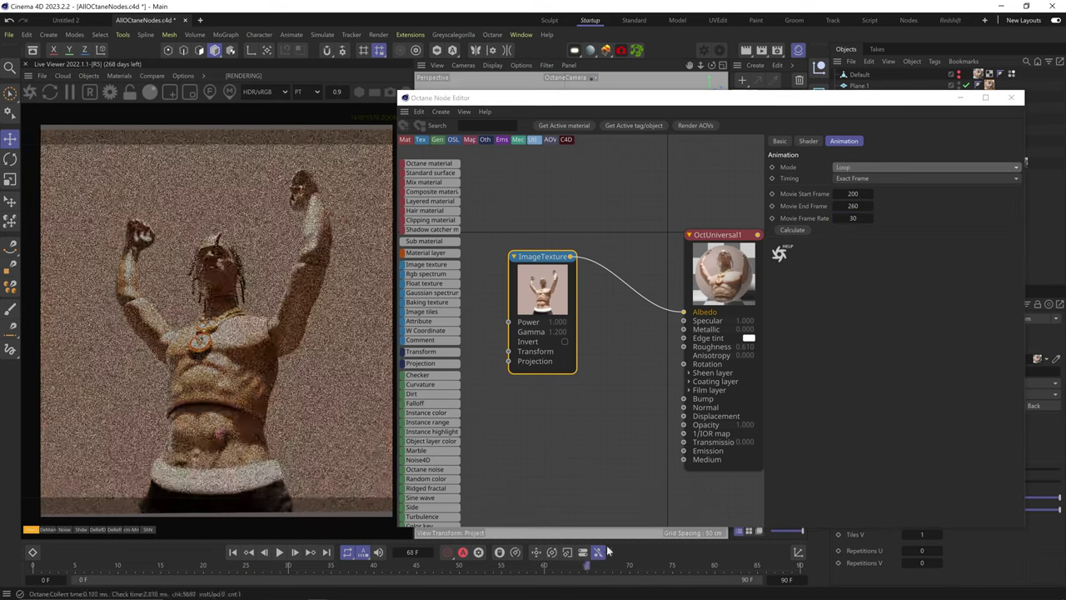
click(857, 178)
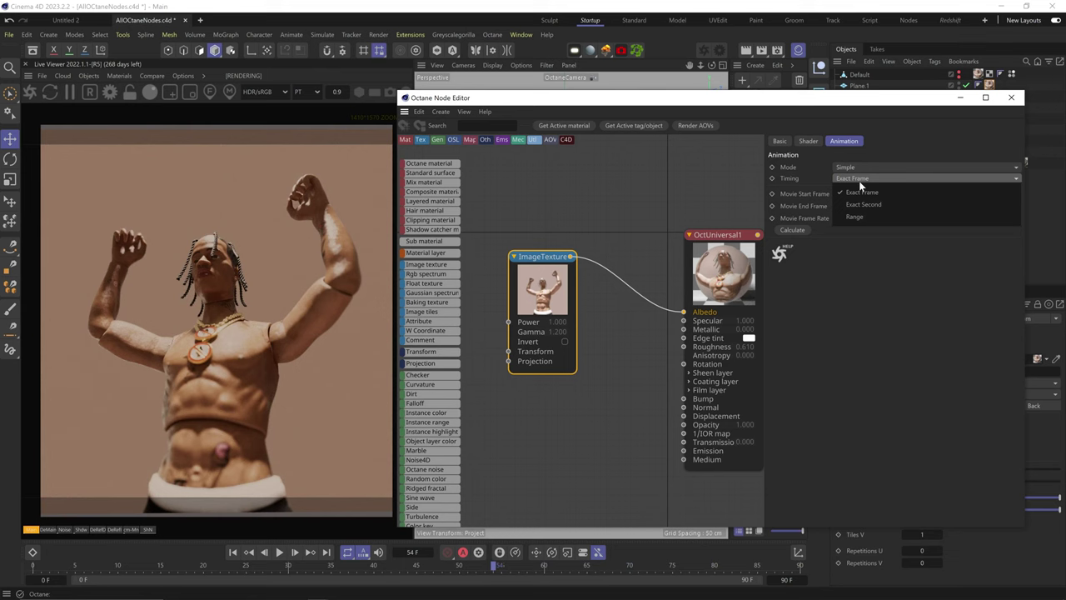
click(864, 204)
drag(35, 566, 621, 552)
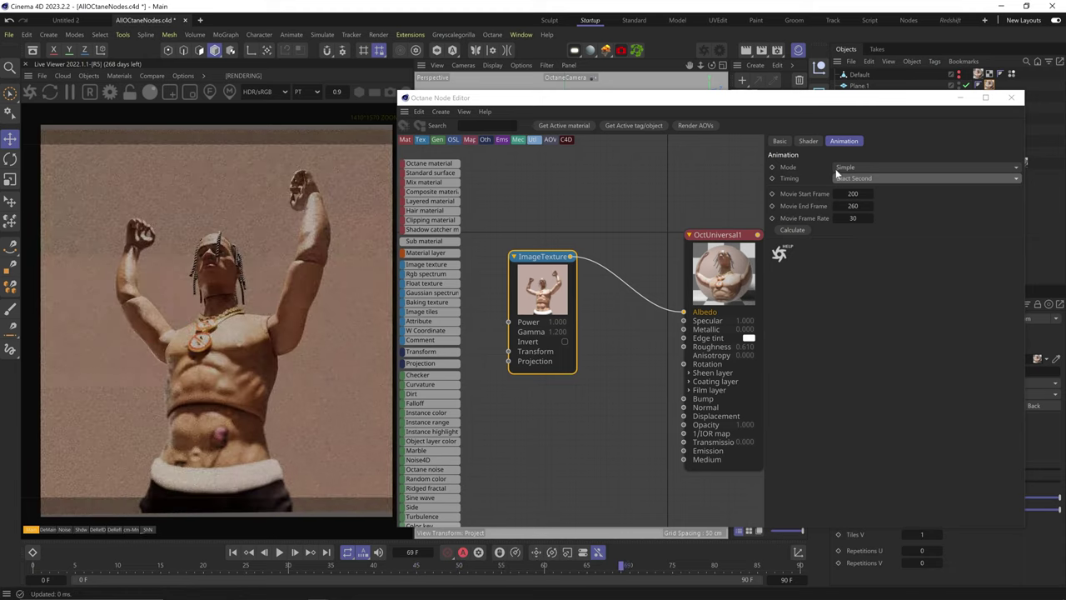
Step: Set the animation timing to Range from 20 F to 80 F, and scrub the first frames to check the playback start
click(842, 175)
click(852, 201)
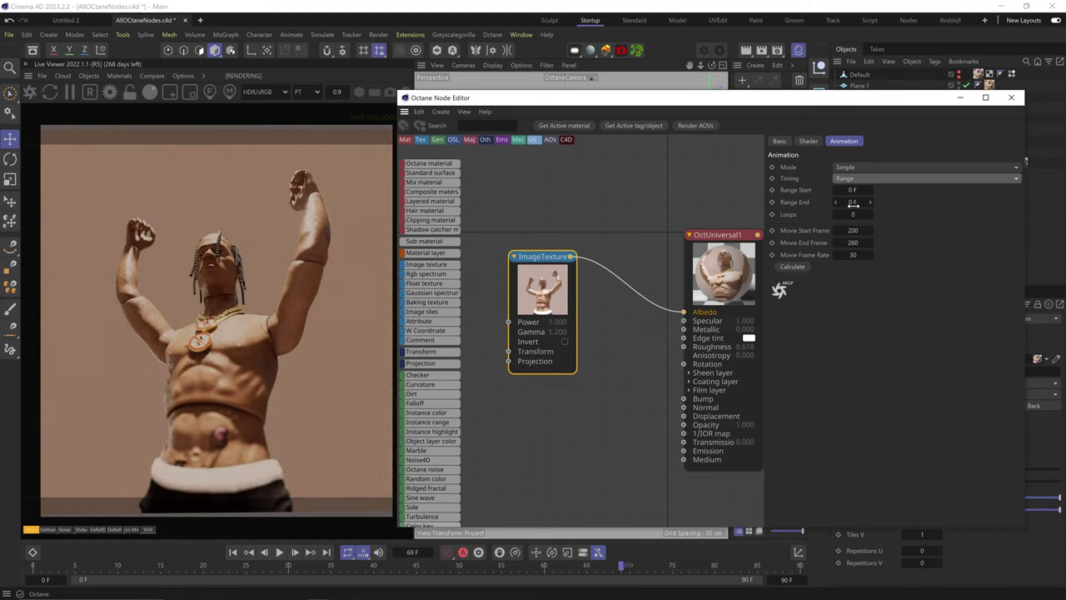
click(850, 190)
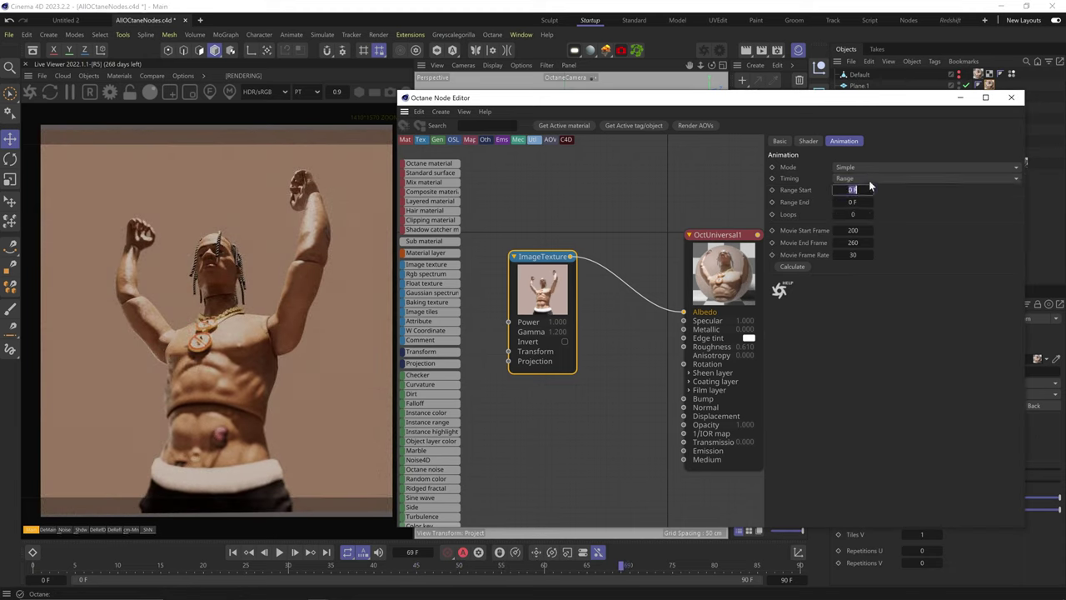
text(20)
key(Tab)
text(80)
key(Return)
click(83, 564)
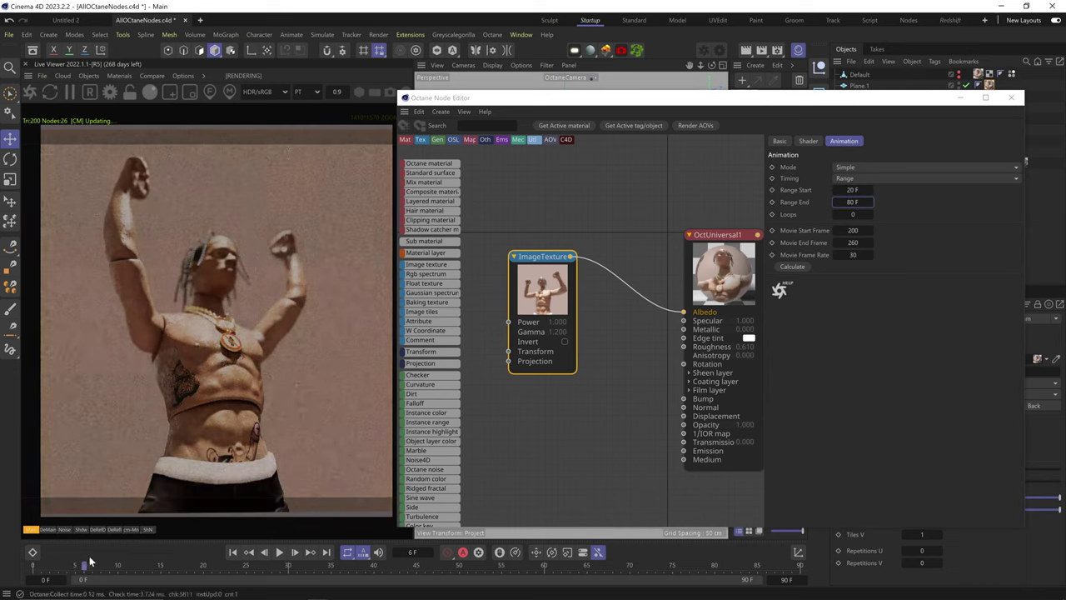
drag(87, 564, 196, 565)
Step: Shorten the animation range by setting its end to 40 F, and scrub the timeline around the range start
click(850, 202)
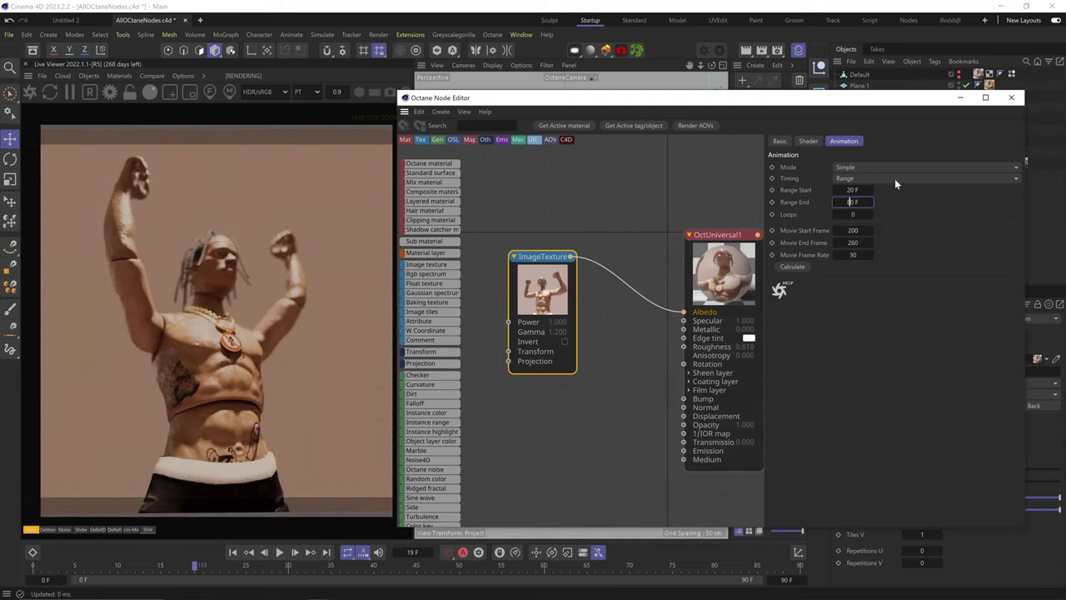
text(4)
key(Return)
click(203, 565)
drag(203, 565, 137, 550)
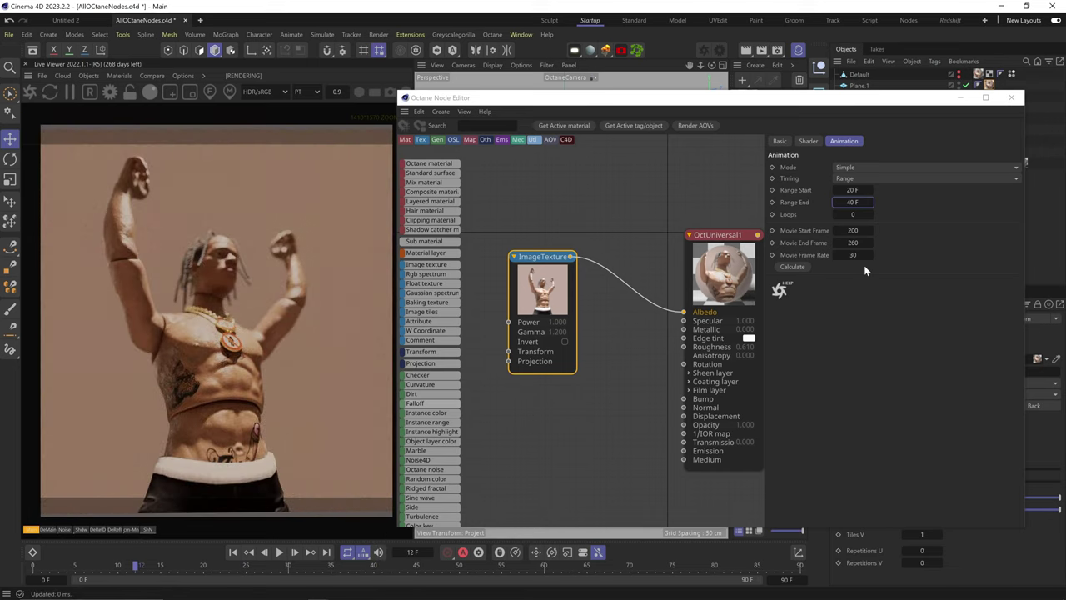
Step: Delete the ImageTexture node from OctUniversal1 and switch the scene's object visibility back to the animal skull
click(511, 353)
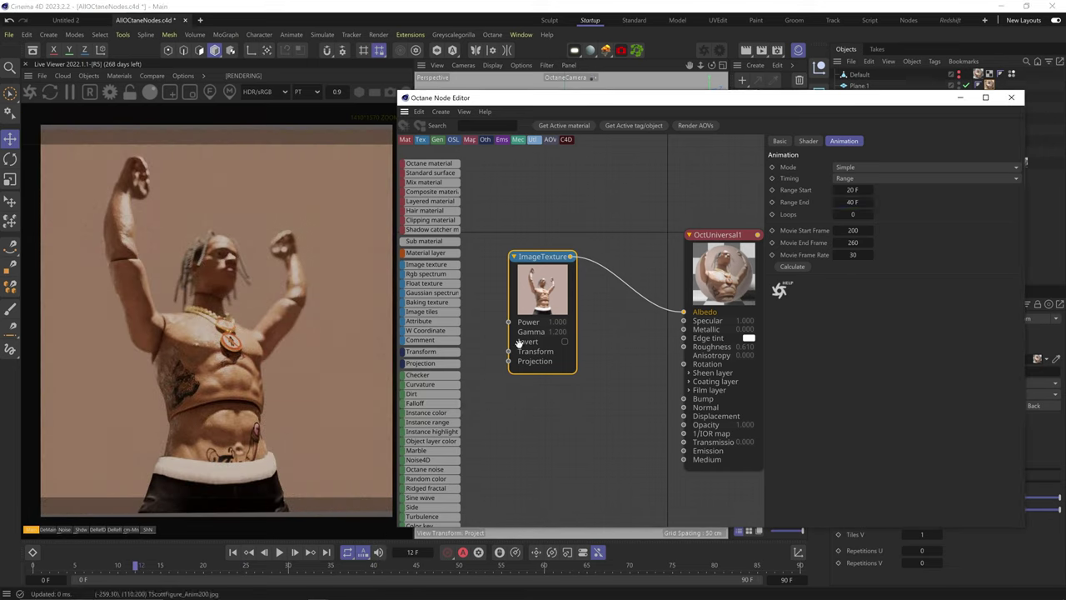
key(Delete)
drag(851, 98, 845, 259)
alt+click(959, 155)
drag(693, 254, 706, 97)
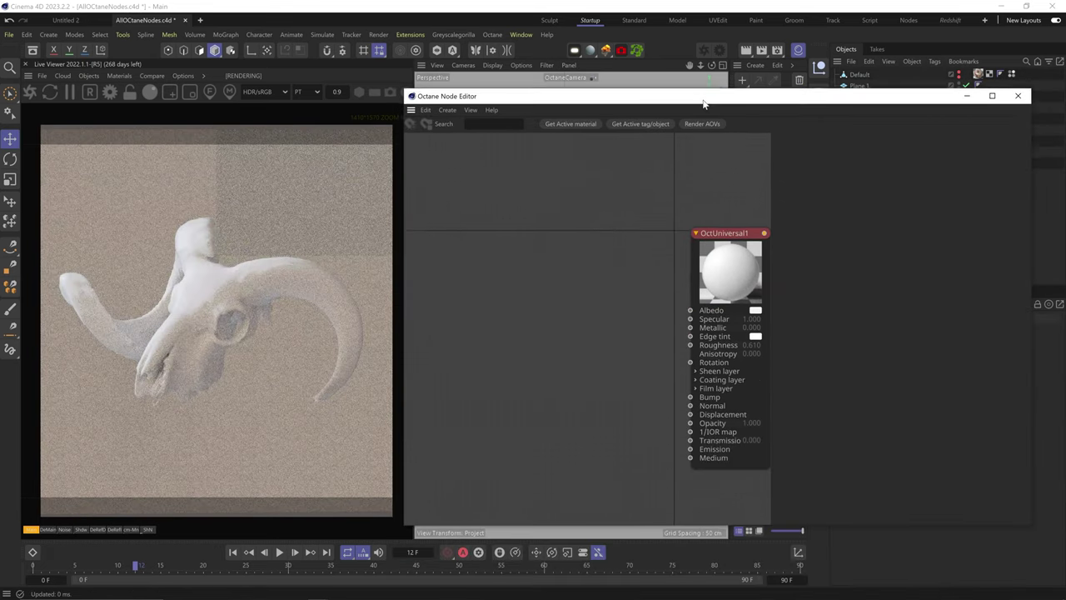
mouse_move(454, 378)
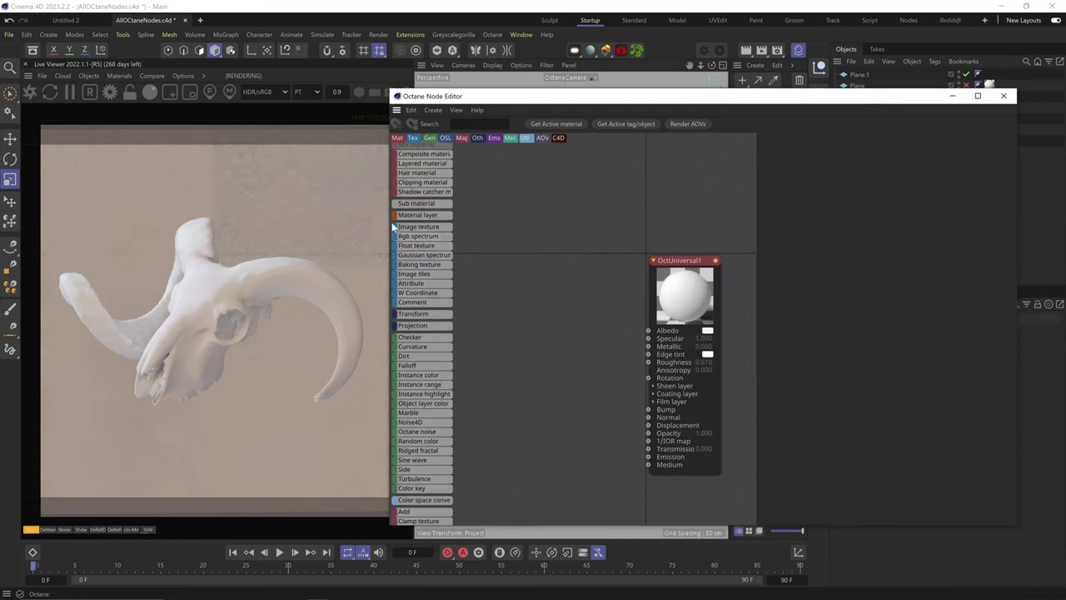
Step: Try an Rgb spectrum node set to bright red on the Albedo of OctUniversal1, and delete the node
drag(421, 236, 648, 330)
click(812, 165)
click(768, 225)
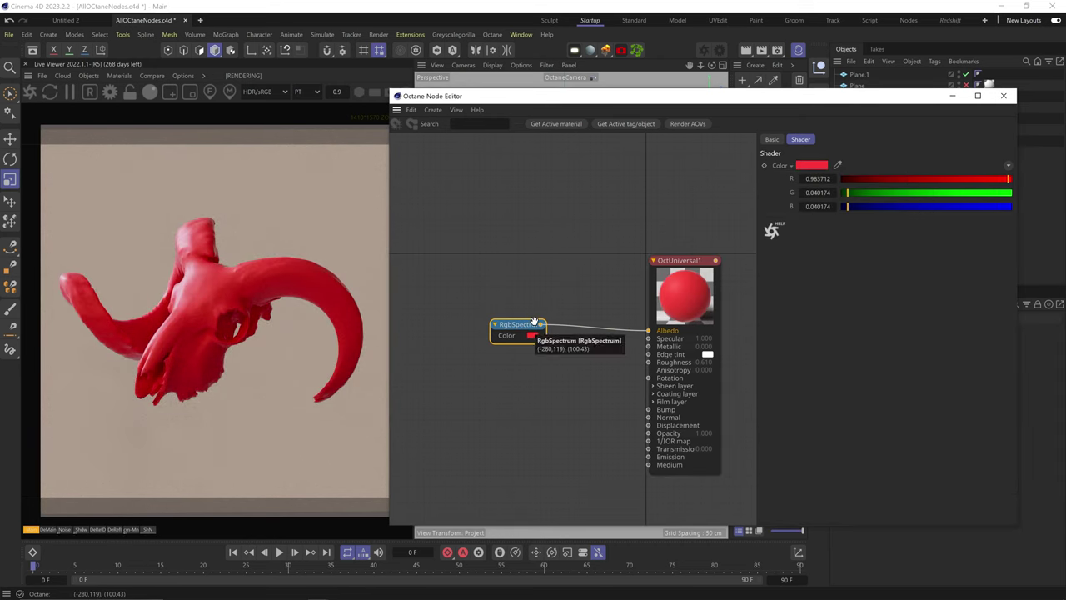
key(Delete)
Step: Try a Float texture on the Albedo of OctUniversal1 with the values 0, 1 and 100, and delete the node
mouse_move(401, 223)
drag(415, 228, 648, 330)
drag(919, 166, 820, 177)
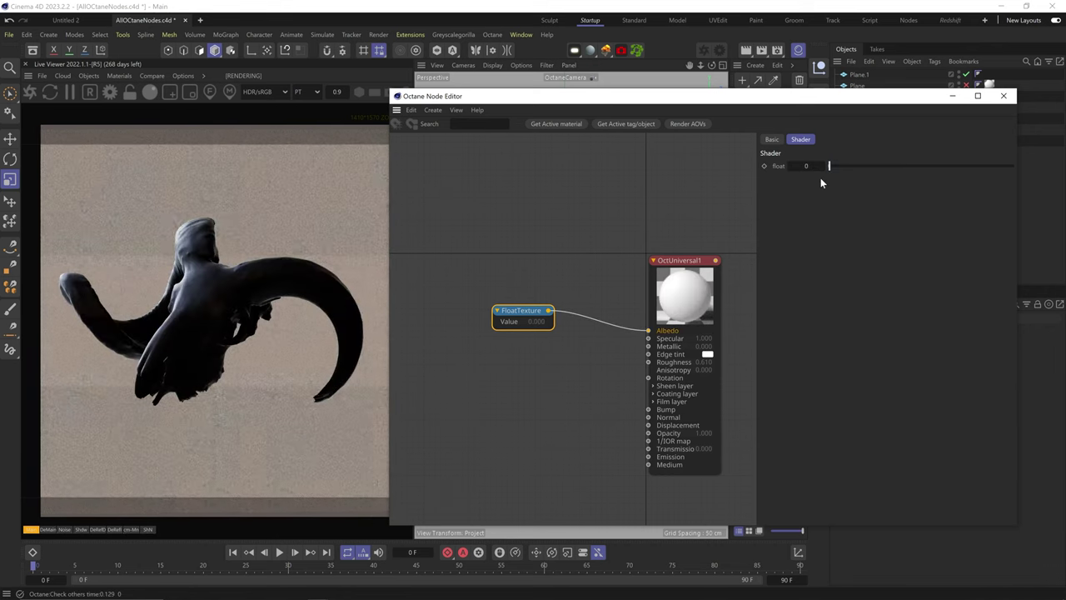
click(805, 167)
text(1)
key(Return)
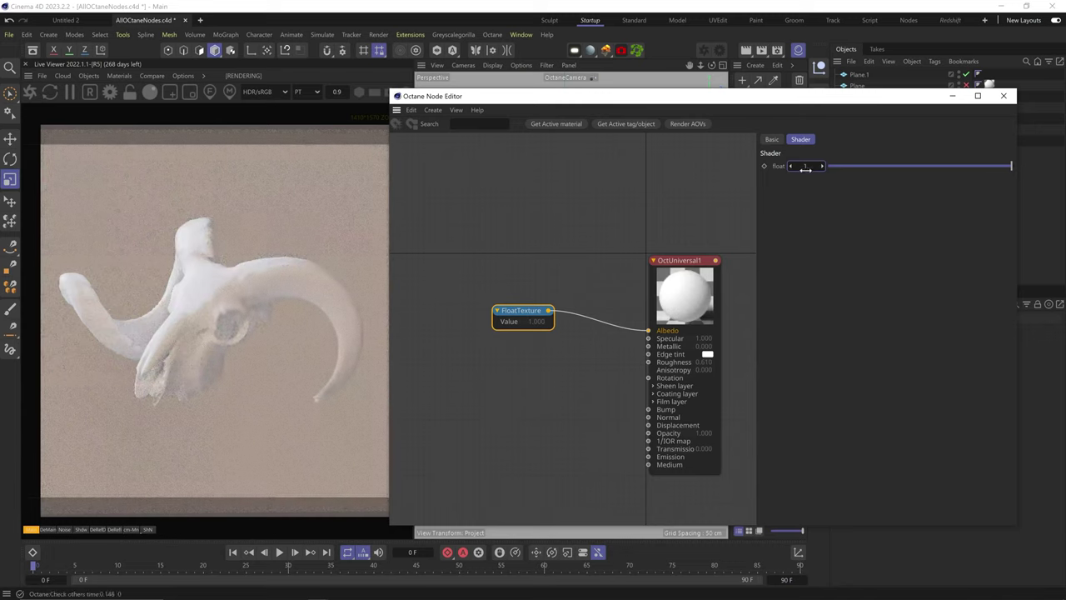
text(6.)
text(100)
key(Return)
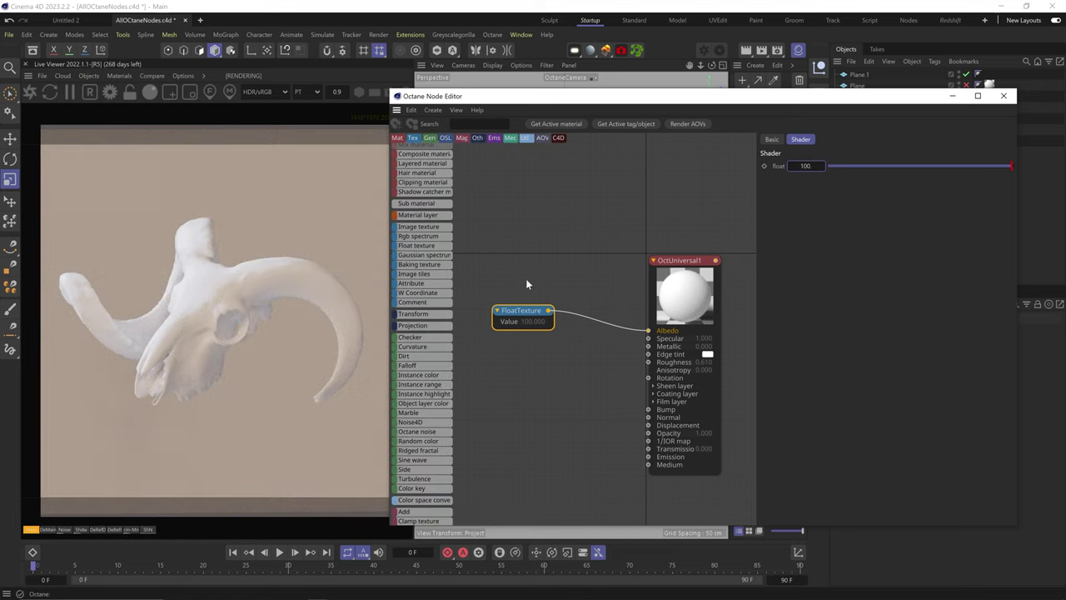
key(Delete)
Step: Add a Gaussian spectrum node and connect it to the Albedo of OctUniversal1
drag(421, 255, 544, 302)
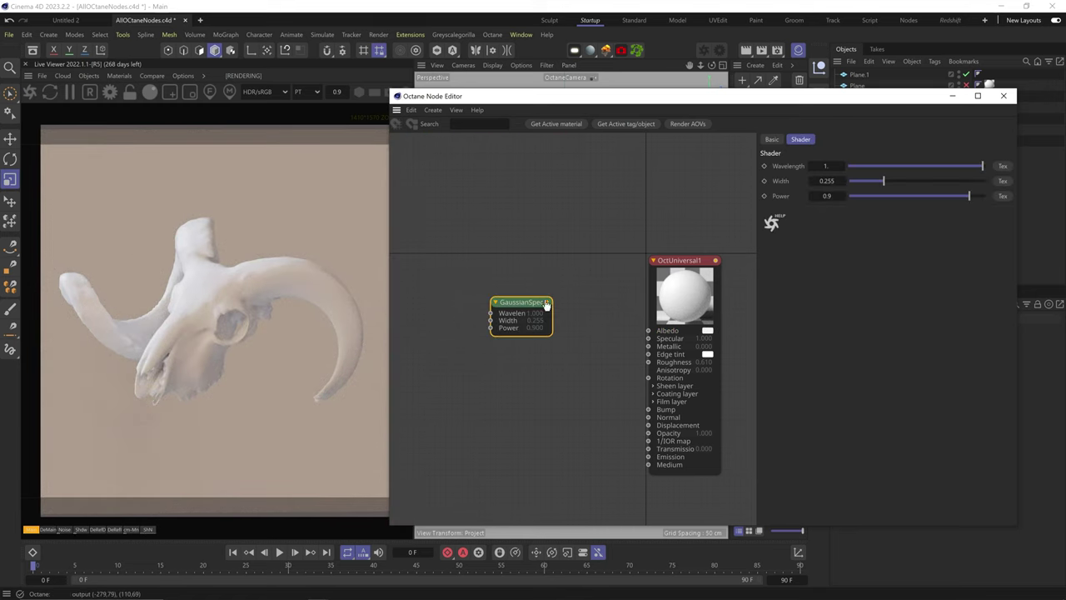
mouse_move(625, 98)
mouse_down()
mouse_move(617, 293)
mouse_move(659, 108)
mouse_move(648, 104)
mouse_up()
drag(552, 310, 652, 338)
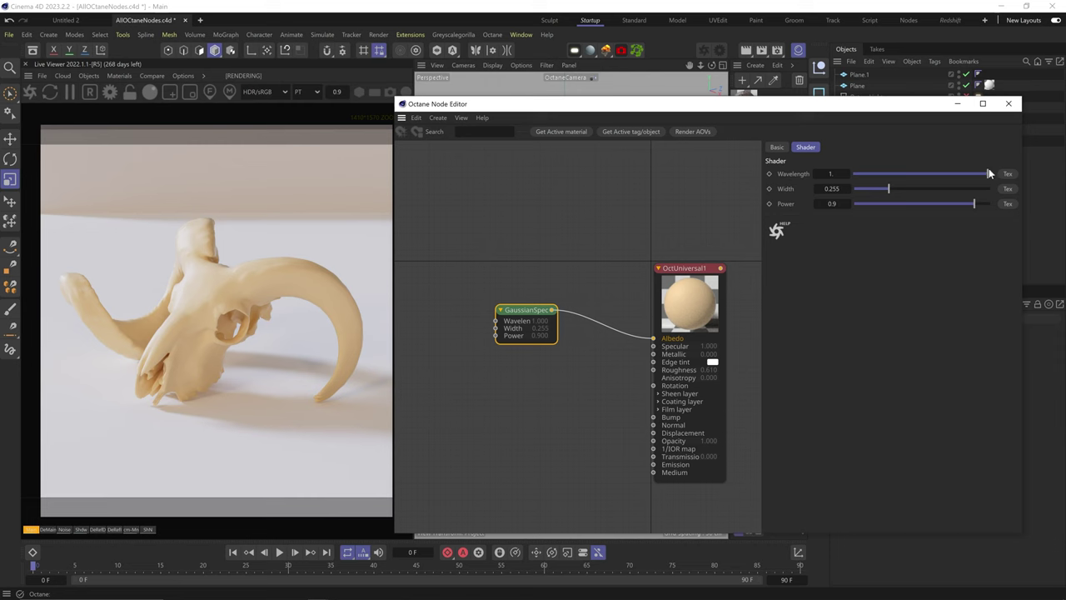
Step: Set the Gaussian spectrum's Width to about 0.067, its Power to 1 and its Wavelength to 0.76
mouse_move(881, 189)
mouse_down()
mouse_move(856, 185)
mouse_move(865, 190)
mouse_up()
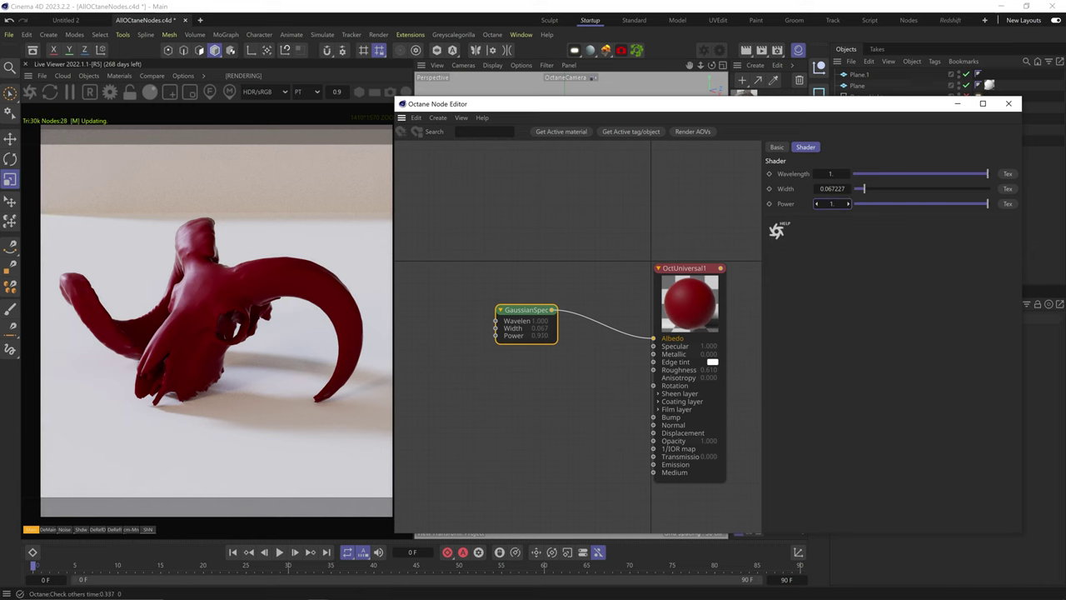
drag(974, 203, 1028, 194)
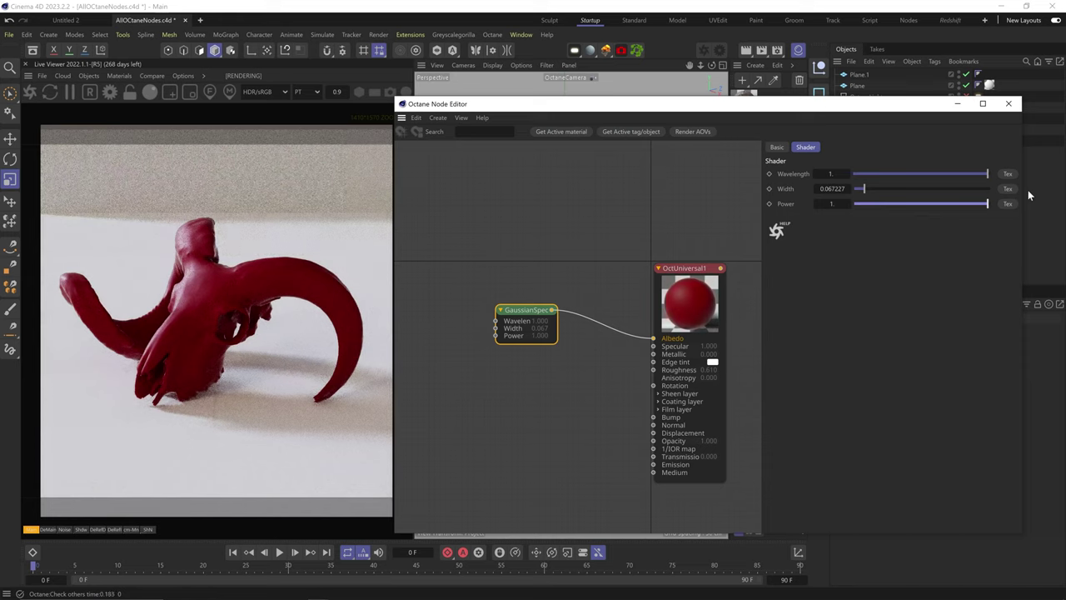
drag(850, 177, 851, 200)
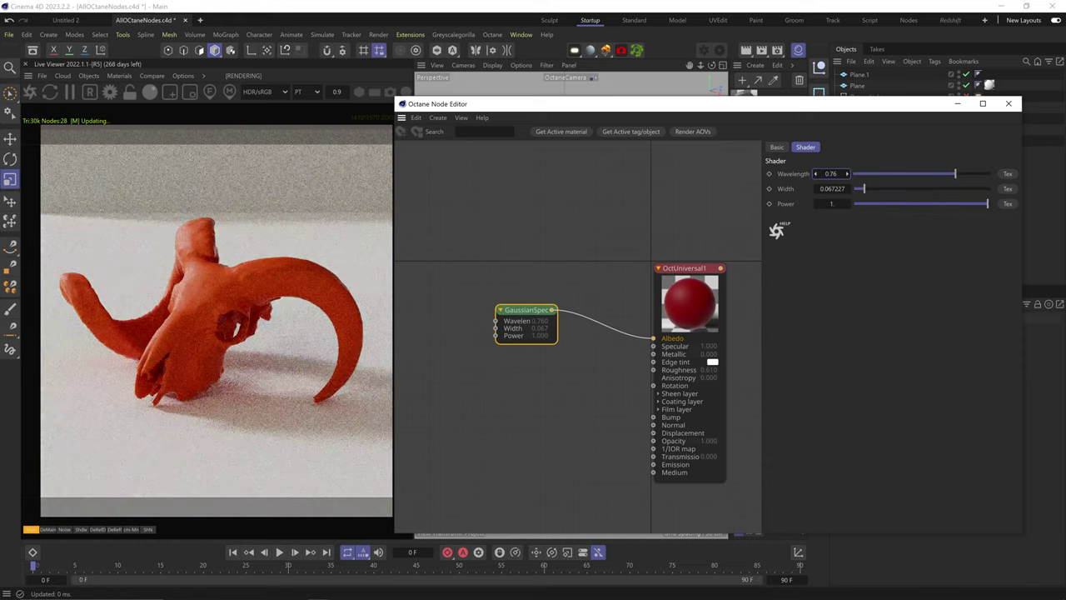
Step: Try a Gaussian spectrum Width of 0.02, and shift to a Wavelength of about 0.067 with a Width of about 0.038
mouse_move(866, 188)
mouse_down()
mouse_move(916, 198)
mouse_move(863, 193)
mouse_up()
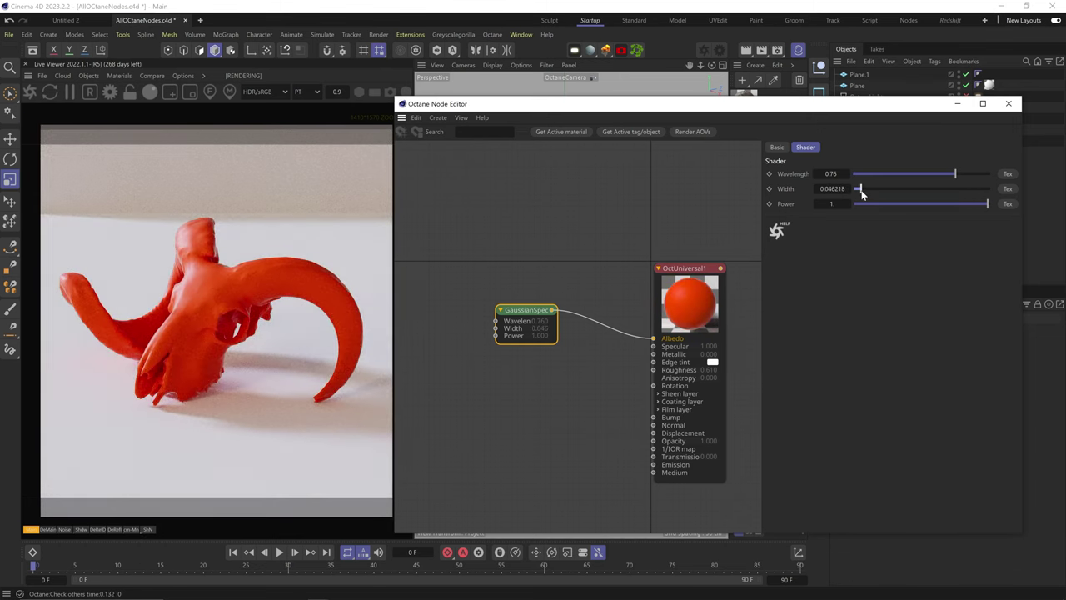
text(0.02)
key(Return)
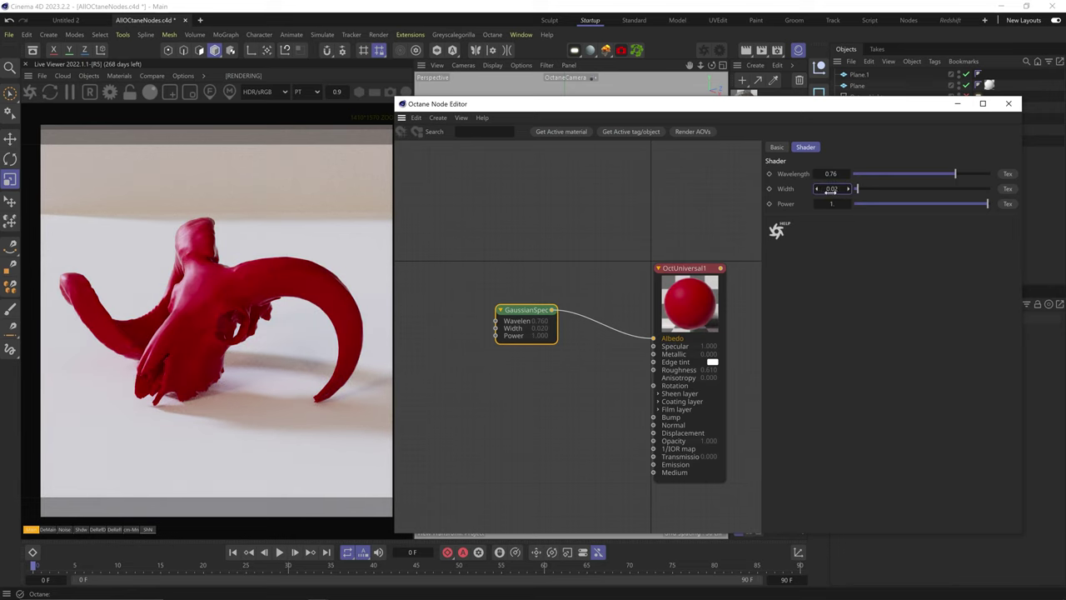
drag(955, 175, 863, 191)
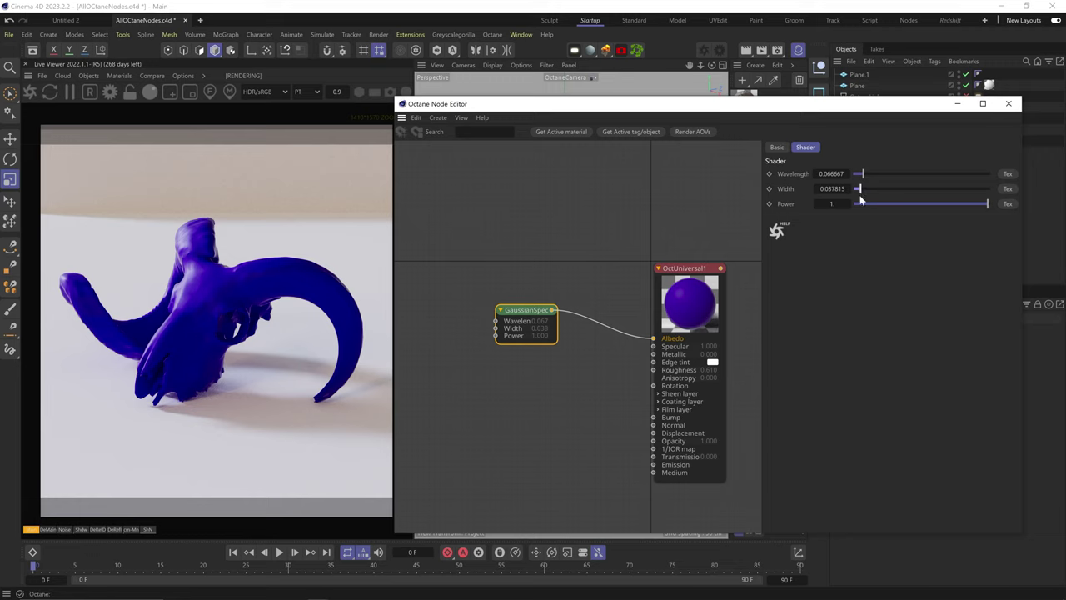
Step: Add a Texture Emission to the Emission of OctUniversal1 and feed it from the Gaussian spectrum node instead of driving Albedo
middle_drag(637, 386, 636, 354)
click(666, 354)
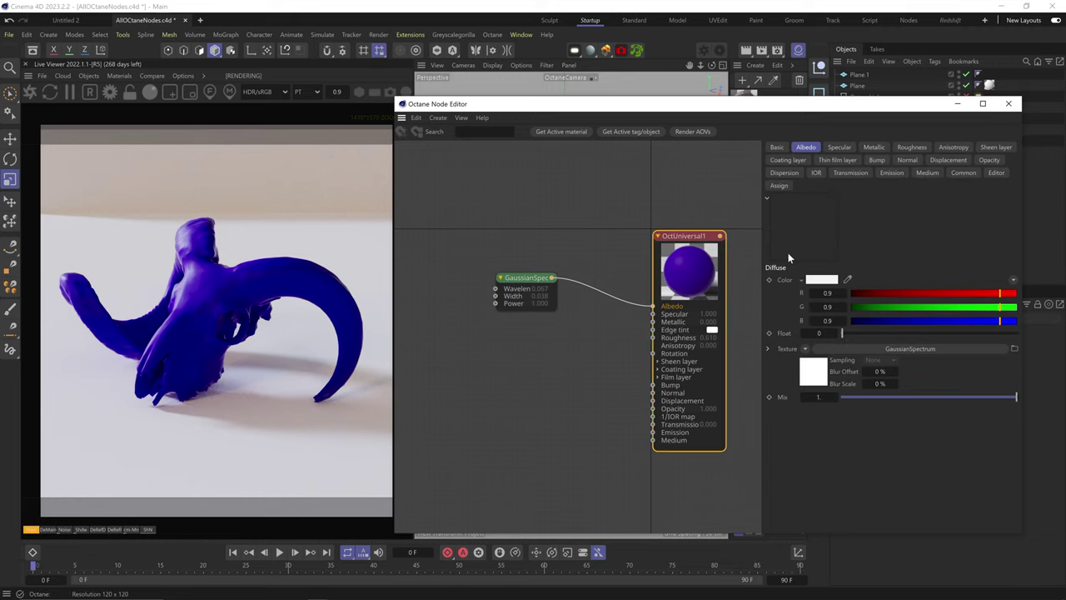
click(892, 172)
click(863, 279)
drag(552, 278, 570, 442)
drag(525, 277, 500, 434)
Step: Raise the Texture Emission power to about 223 and shift the Gaussian spectrum's Wavelength to about 0.595
click(599, 449)
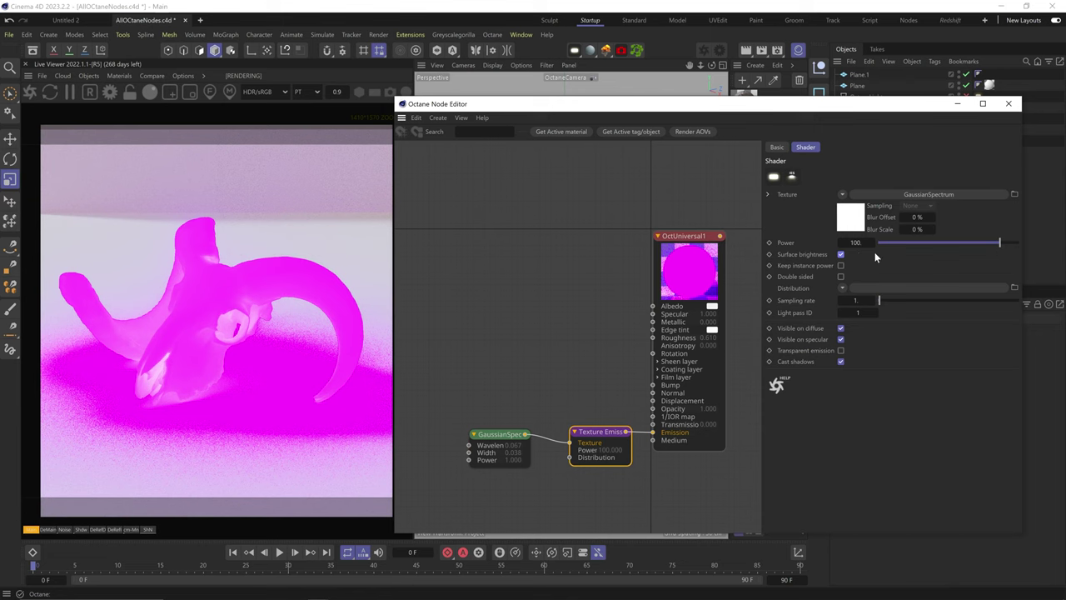
mouse_move(998, 241)
mouse_down()
mouse_move(961, 242)
mouse_move(1005, 241)
mouse_up()
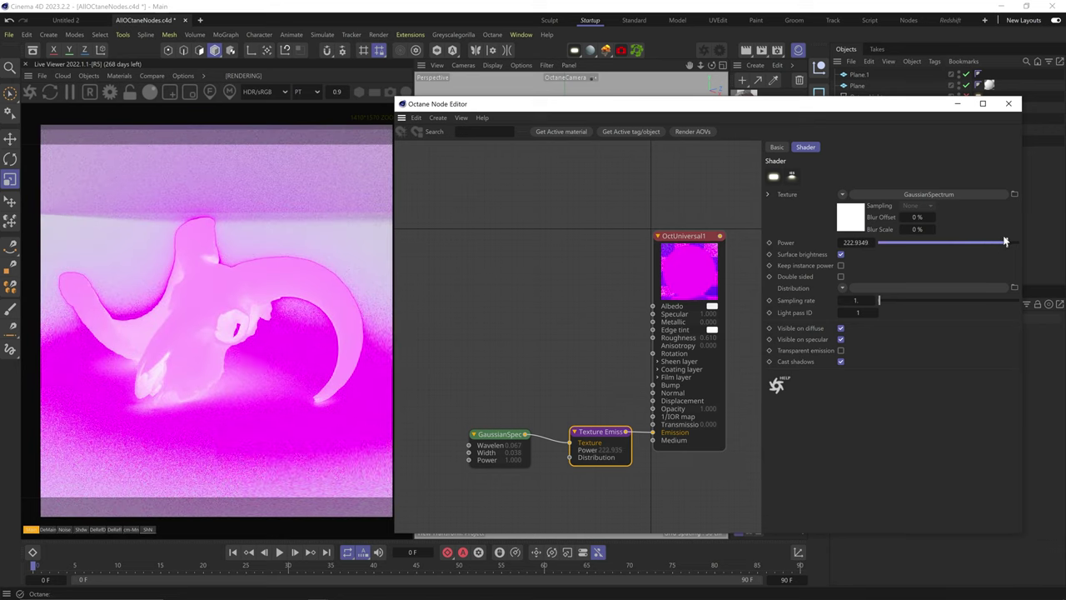
click(503, 448)
drag(864, 172, 934, 174)
Step: Set the Texture Emission power to 50 and the Gaussian spectrum's Wavelength to 0.85
click(600, 450)
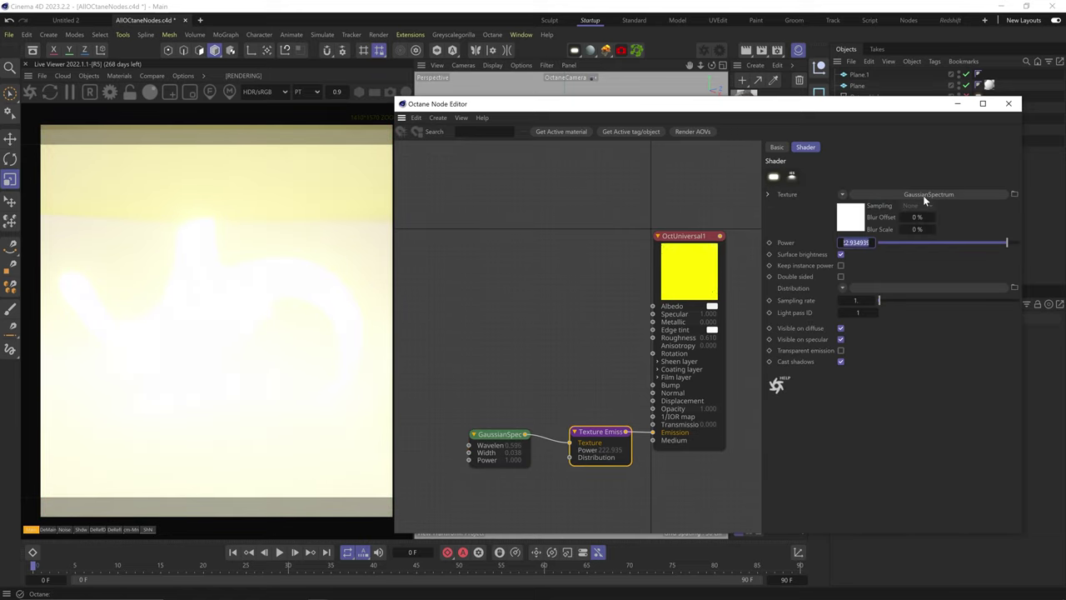
text(50)
key(Return)
click(500, 435)
click(968, 174)
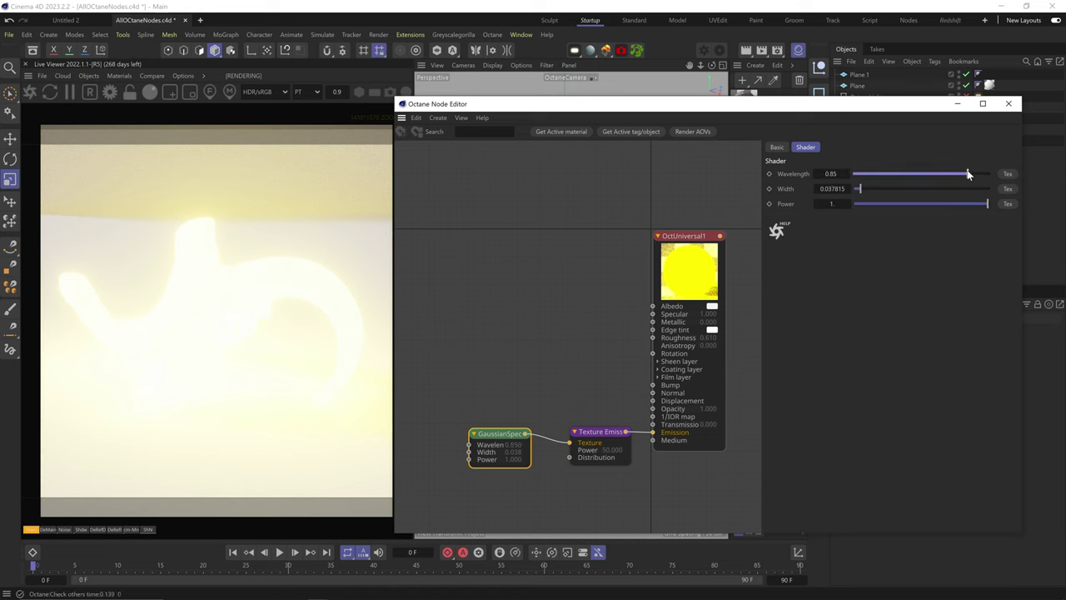
click(591, 431)
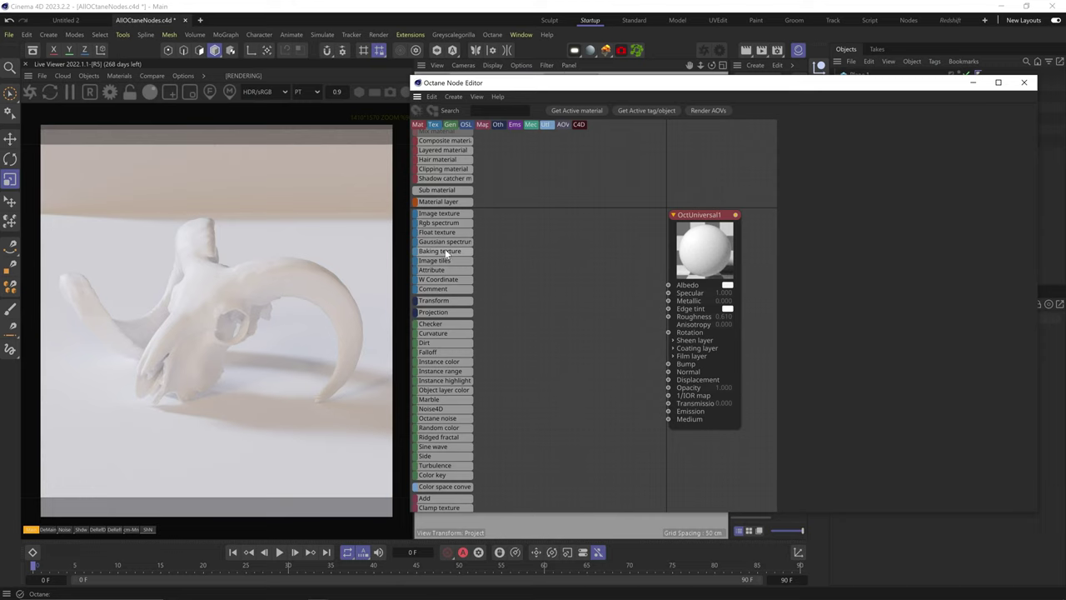
Step: Add a Baking Texture node fed by a Noise node, and connect it to the Albedo of OctUniversal1
drag(446, 253, 564, 330)
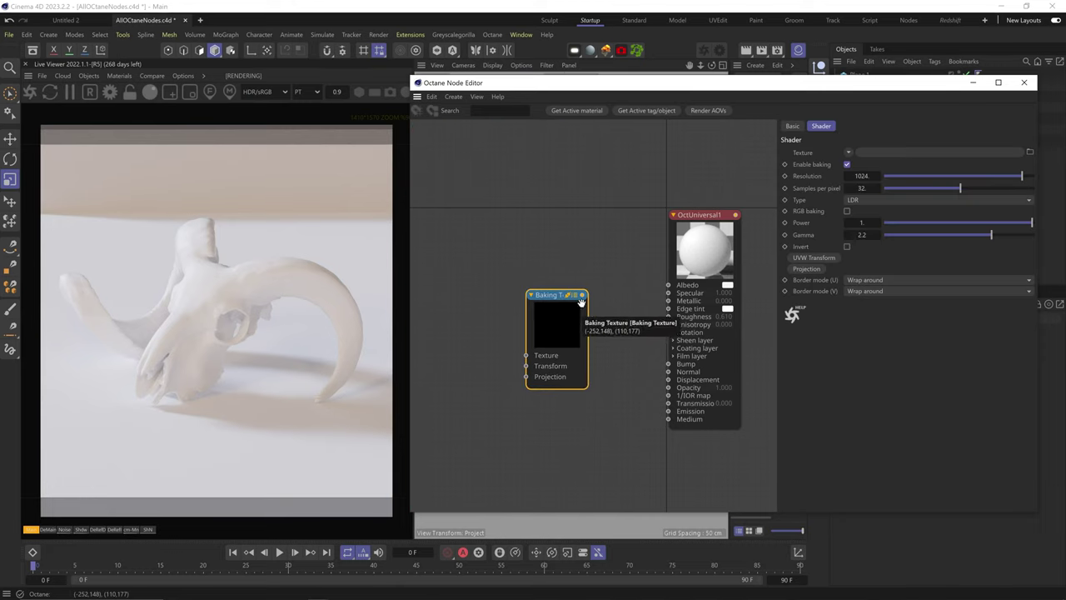
mouse_move(450, 380)
drag(526, 419, 520, 421)
middle_drag(514, 424, 571, 444)
drag(573, 443, 589, 380)
middle_drag(615, 347, 551, 361)
click(552, 361)
drag(576, 329, 664, 320)
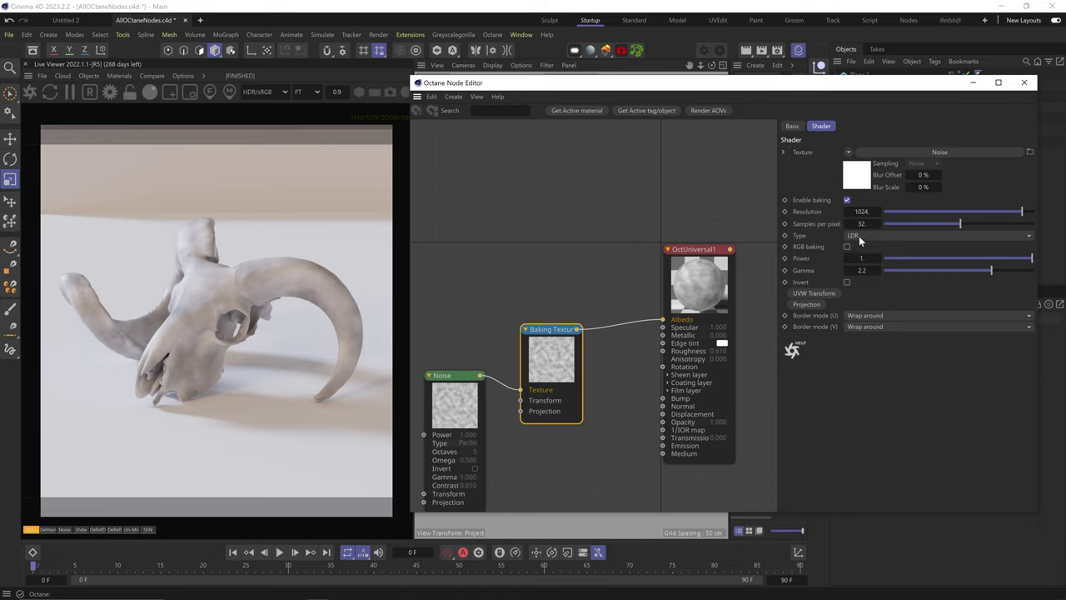
click(858, 235)
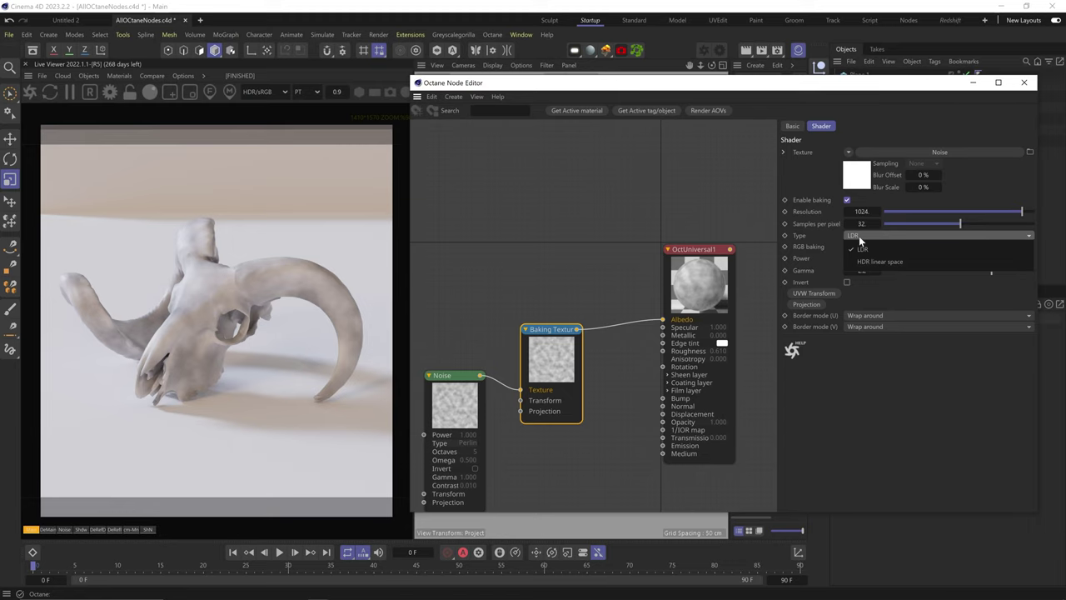
click(859, 236)
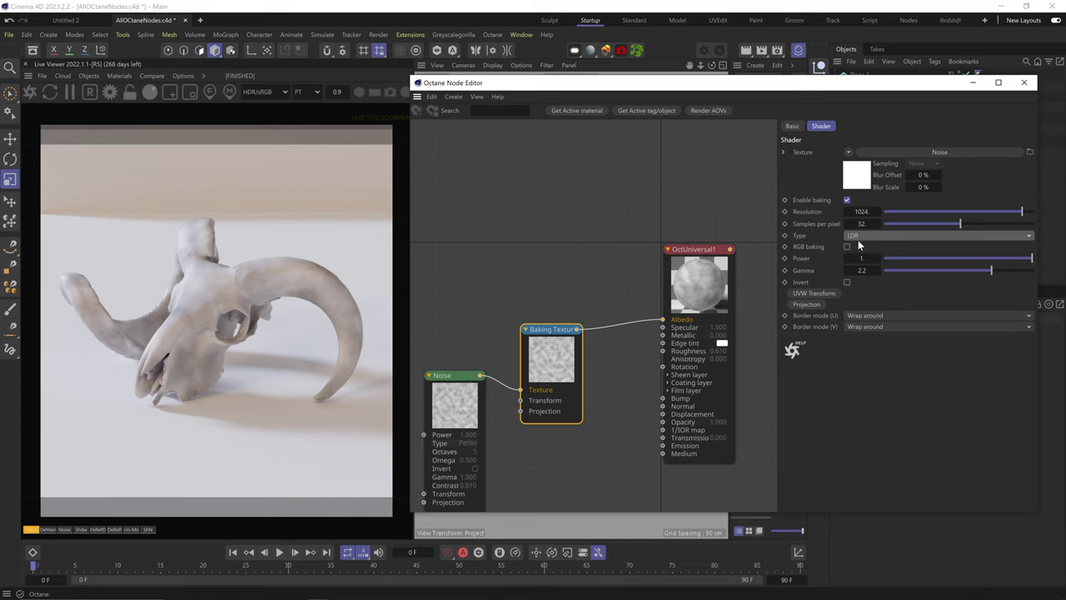
Step: Insert a Gradient node between the Noise and Baking Texture nodes, and set its first knot to magenta
mouse_move(435, 356)
scroll(443, 462, down, 5)
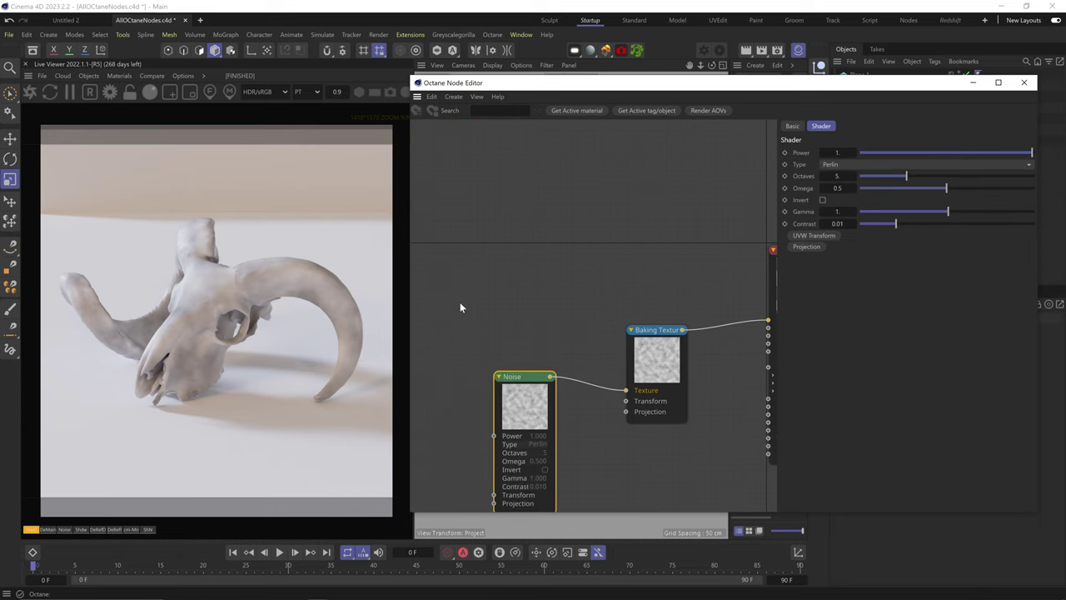
mouse_move(445, 468)
drag(445, 468, 571, 380)
double_click(838, 268)
click(897, 315)
click(804, 333)
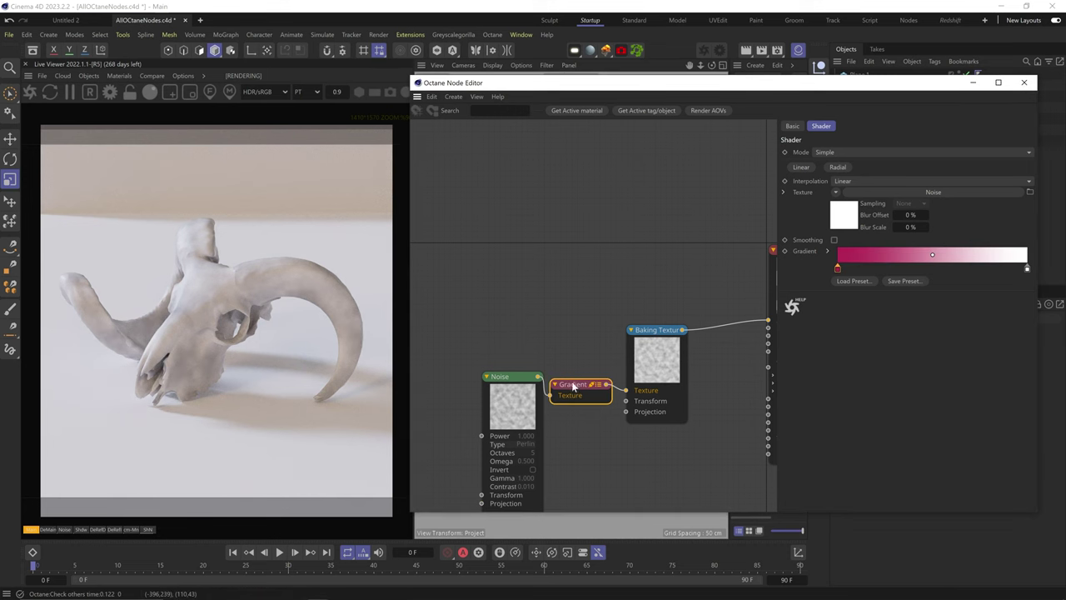
Step: Enable RGB baking on the Baking Texture, and try Power about 0.95, Gamma about 3.16 and Invert
click(657, 331)
click(847, 249)
mouse_move(1009, 261)
mouse_down()
mouse_move(958, 260)
mouse_move(1026, 260)
mouse_move(965, 272)
mouse_move(1033, 272)
mouse_move(1004, 271)
mouse_up()
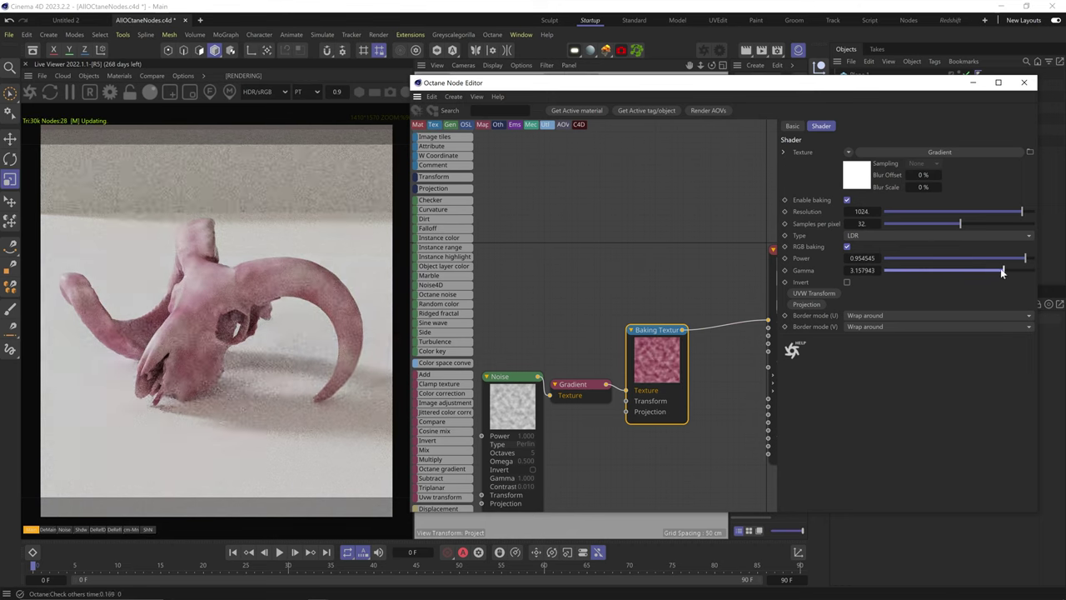
click(847, 283)
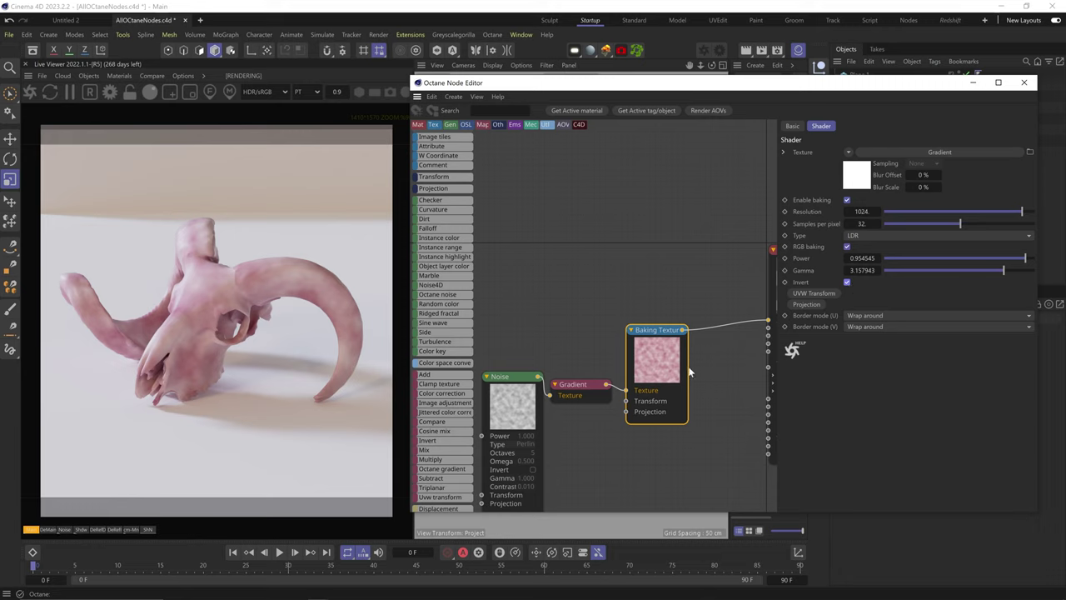
click(847, 282)
drag(1004, 272, 1007, 271)
drag(865, 259, 878, 259)
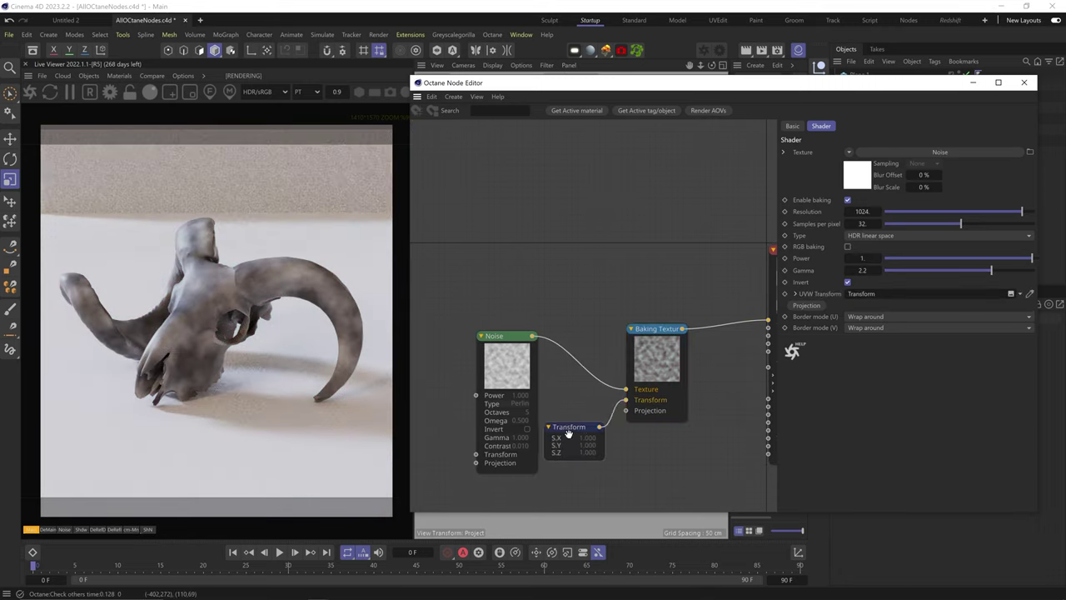
Step: Try a uniform scale of about 0.33 in the Baking Texture's Transform node, and delete the node
drag(936, 256, 958, 263)
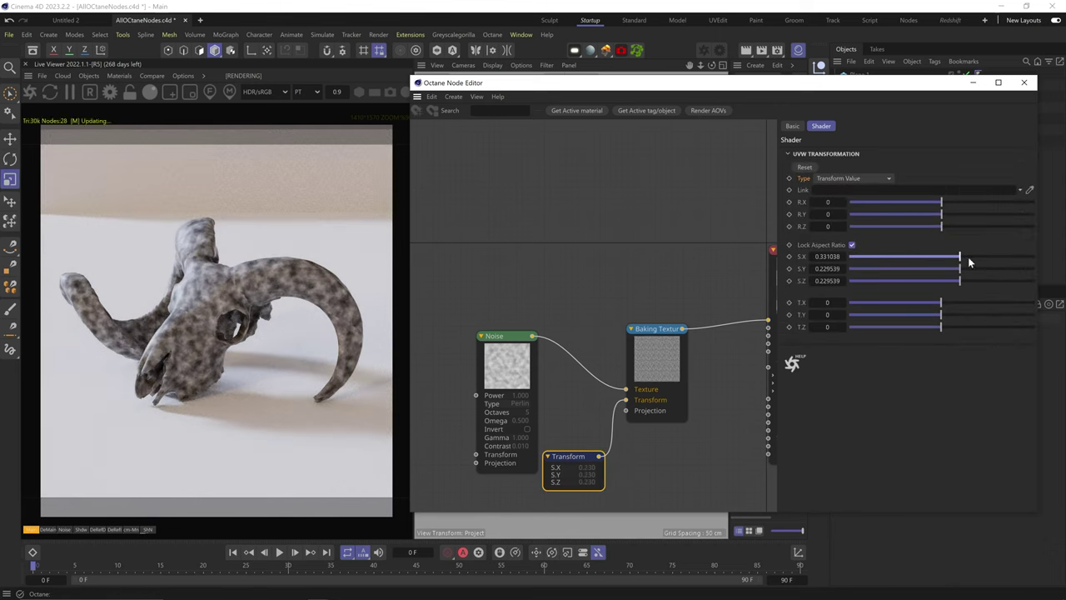
key(Delete)
click(684, 333)
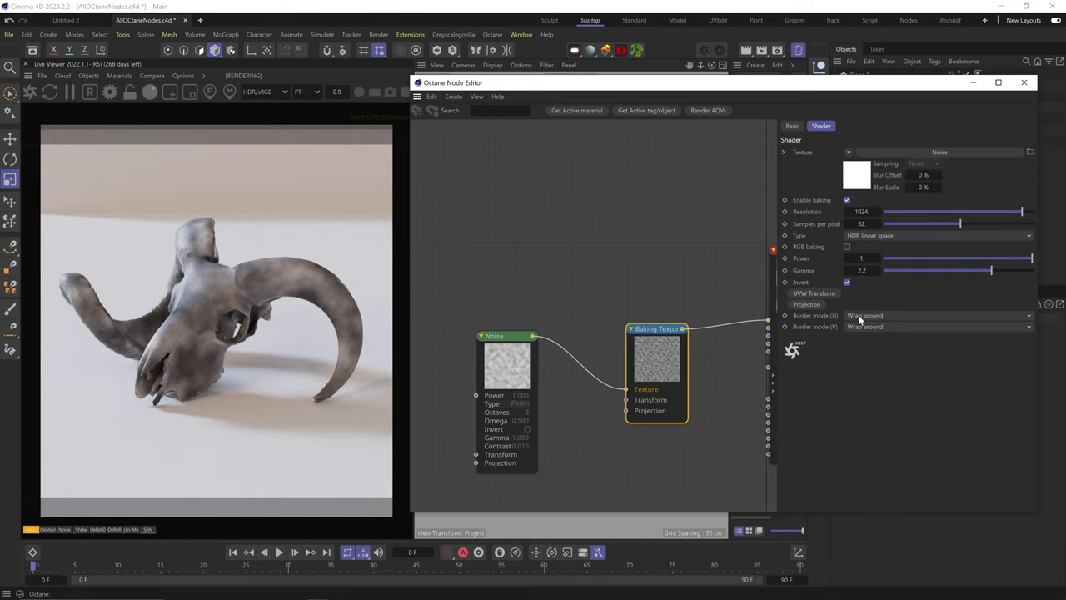
Step: Add a Displacement node to the Displacement channel of OctUniversal1 and set its level of detail to 1024x1024
middle_drag(684, 411, 533, 391)
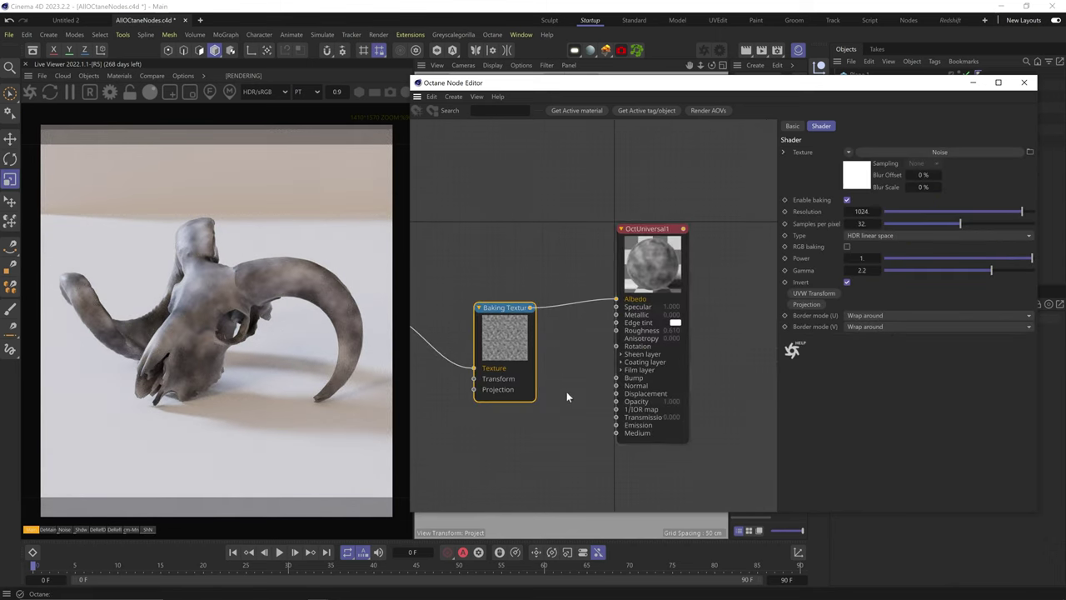
click(664, 270)
click(971, 143)
click(834, 259)
drag(565, 398, 556, 454)
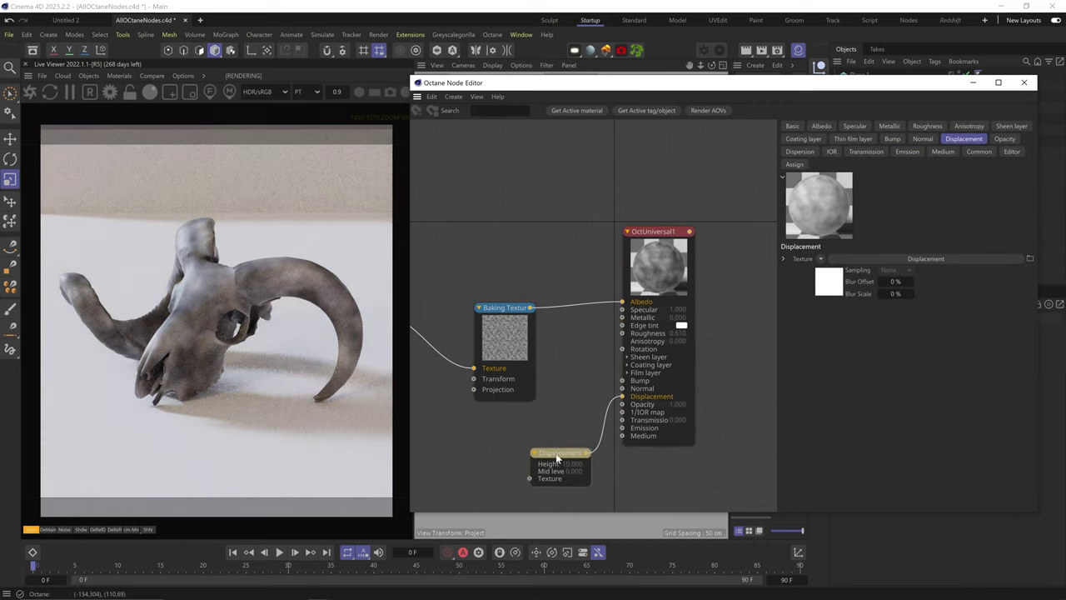
middle_drag(558, 427, 639, 397)
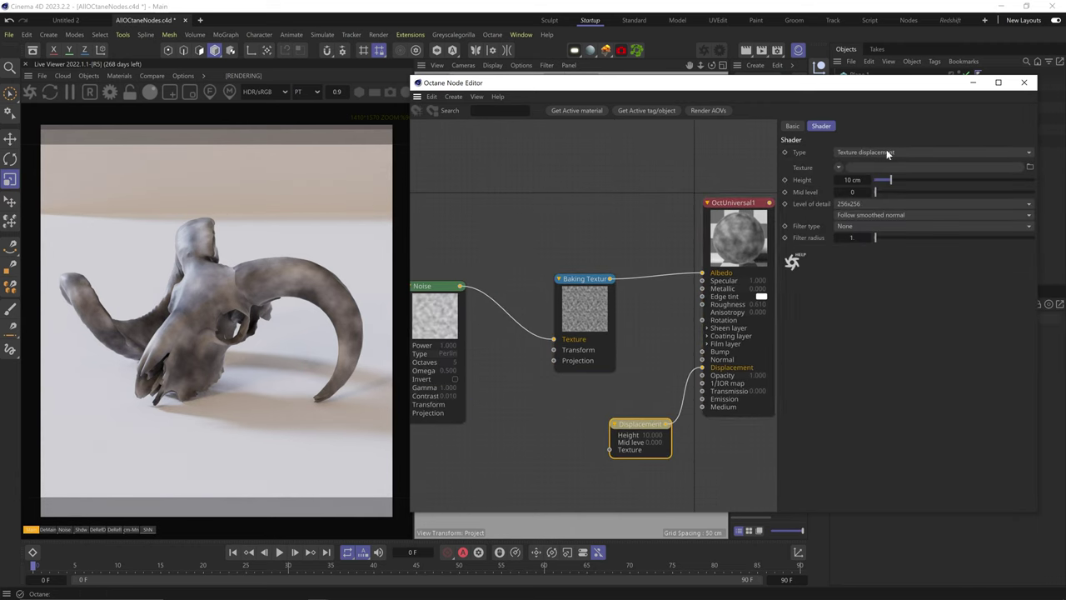
click(858, 203)
click(858, 240)
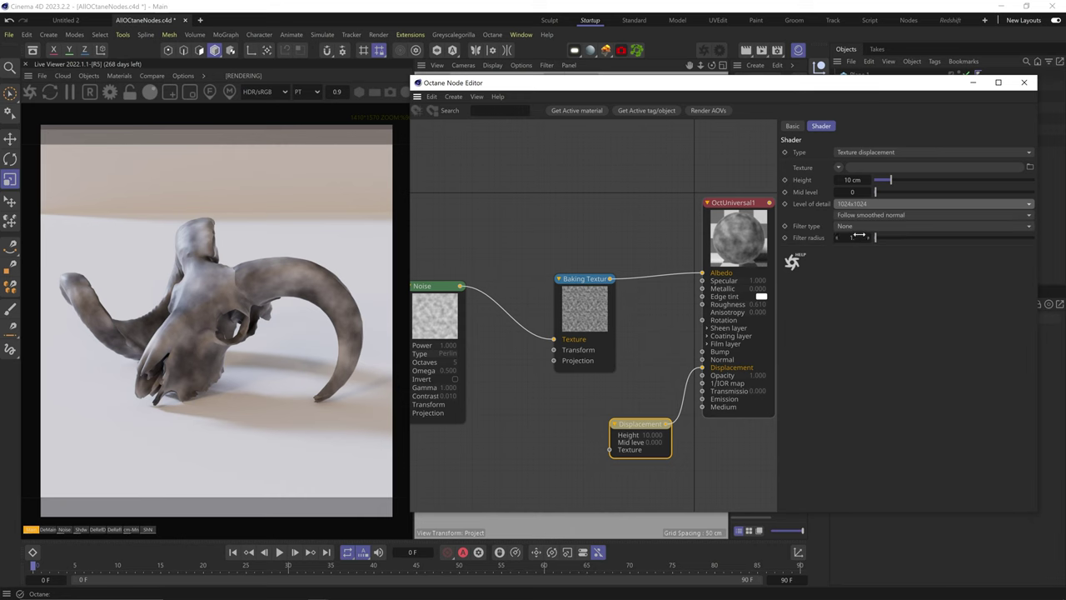
Step: Feed the Displacement node's Texture from the Baking Texture and set the displacement height to 1 cm
drag(464, 287, 610, 450)
mouse_move(472, 314)
middle_drag(437, 318, 489, 317)
drag(663, 278, 664, 450)
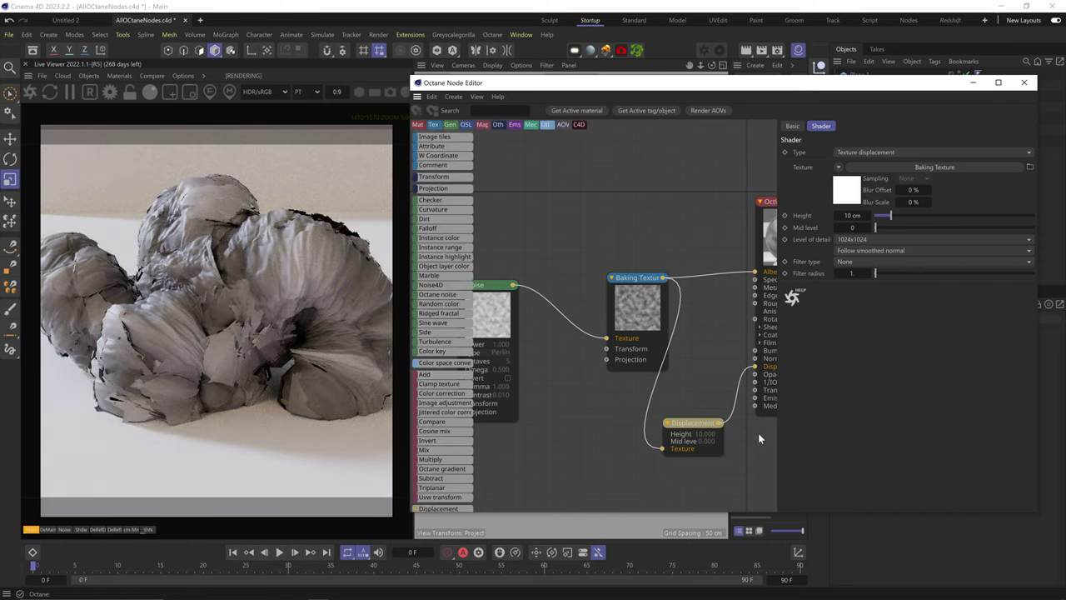
text(1)
key(Return)
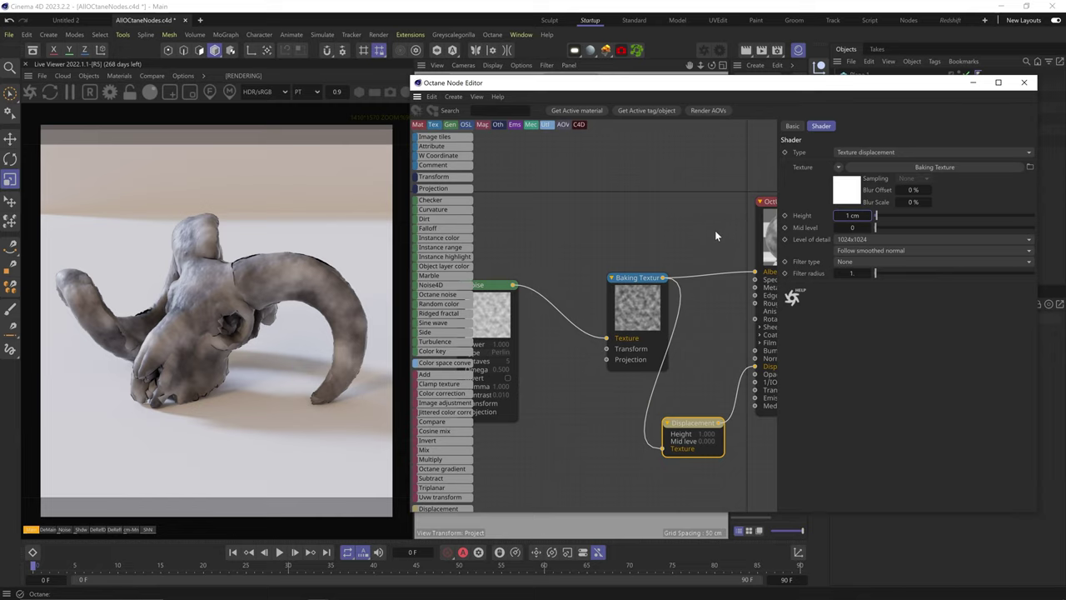
Step: Delete the Noise, Baking Texture and Displacement nodes, and feed OctUniversal1's Albedo from a new Image Tiles node
drag(715, 234, 500, 470)
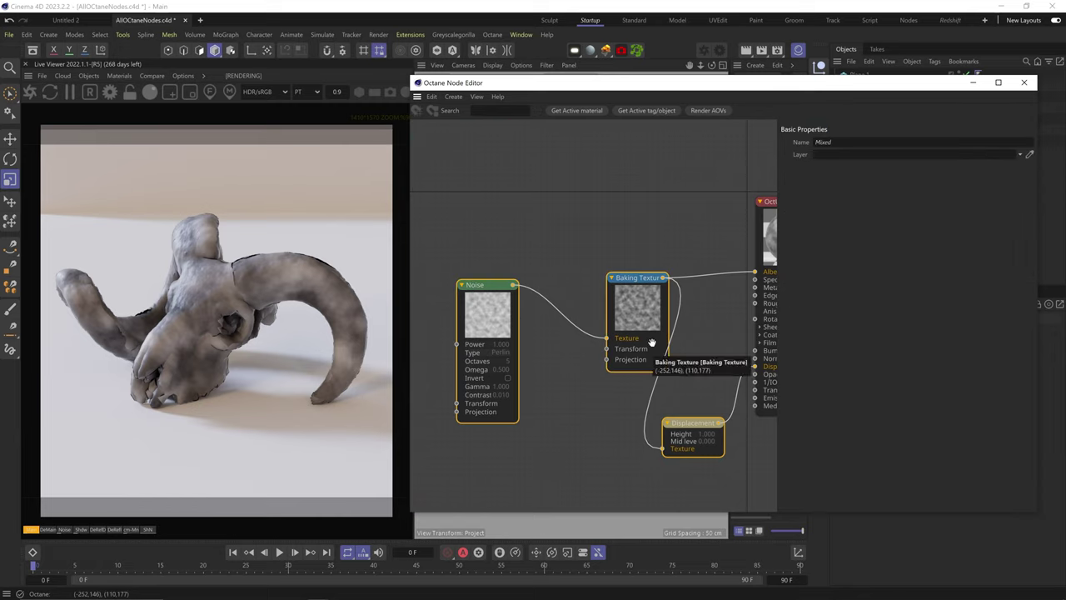
key(Delete)
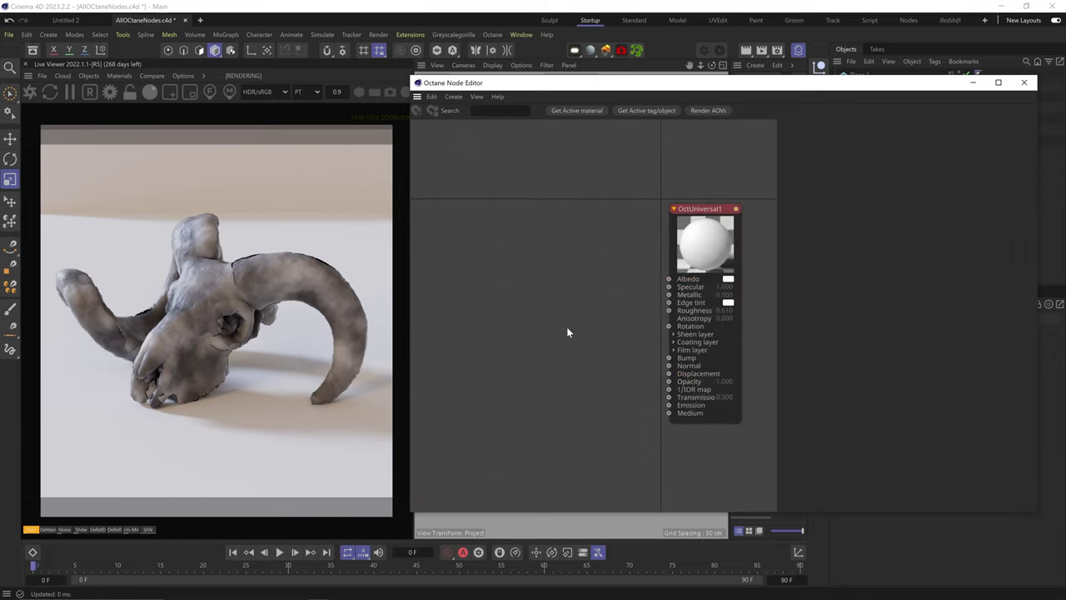
scroll(442, 268, up, 5)
drag(443, 323, 546, 324)
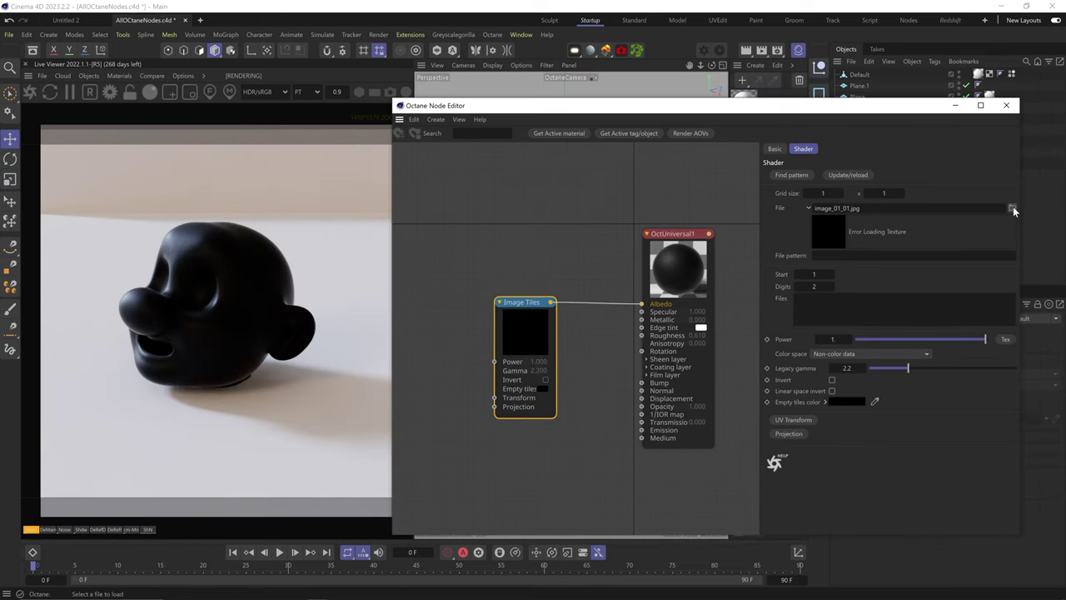
Step: Load Head1_1_Base_color_1001.png from the Mario SP Textures 2 folder into the Image Tiles node
click(1013, 208)
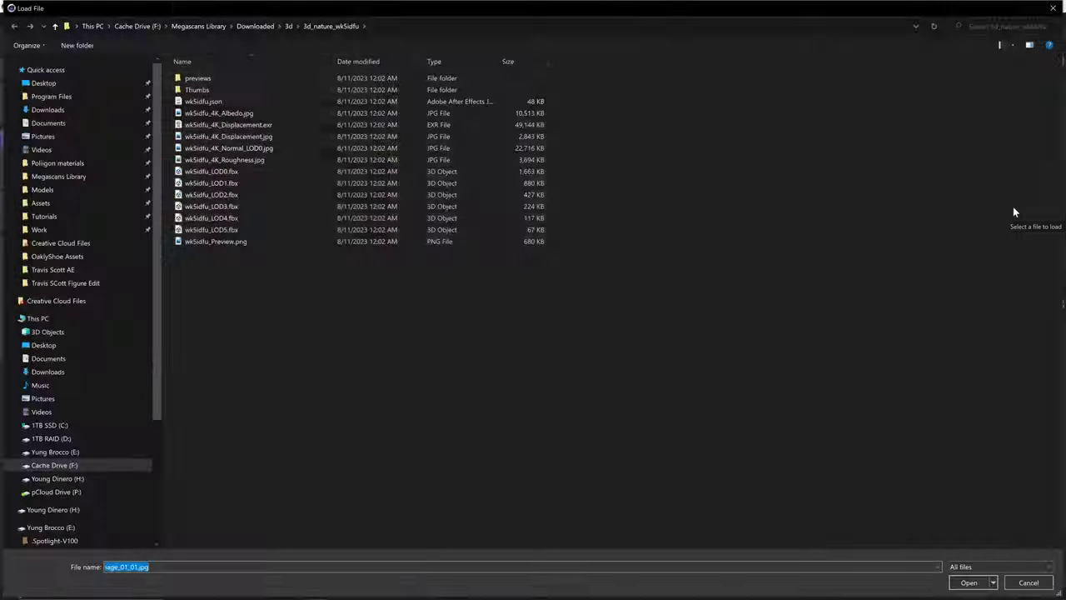
click(50, 230)
click(64, 479)
double_click(220, 98)
double_click(223, 93)
double_click(230, 78)
double_click(229, 136)
double_click(225, 102)
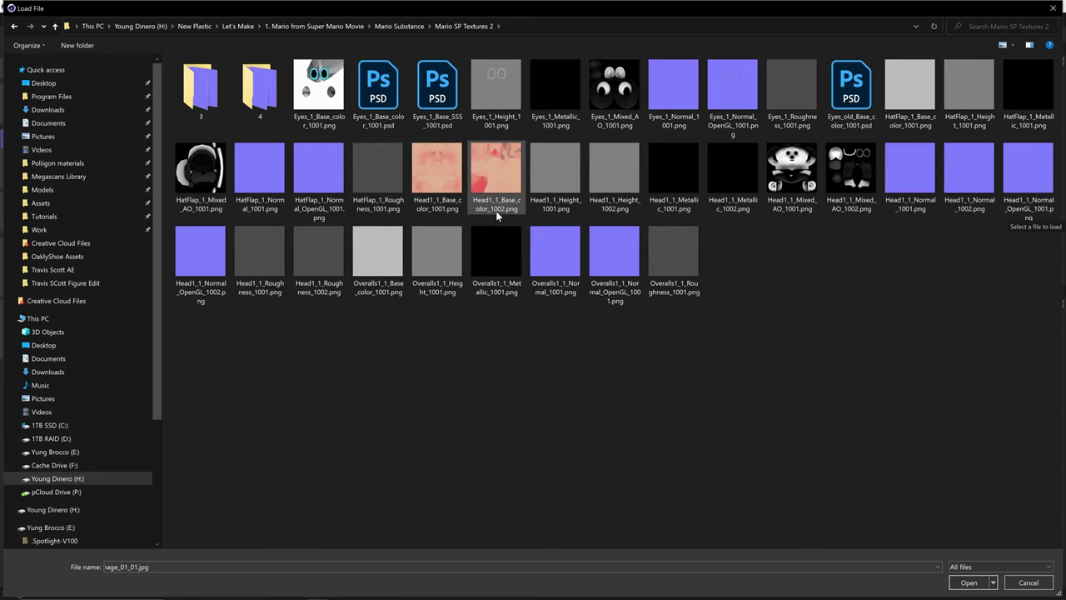
double_click(431, 173)
click(621, 348)
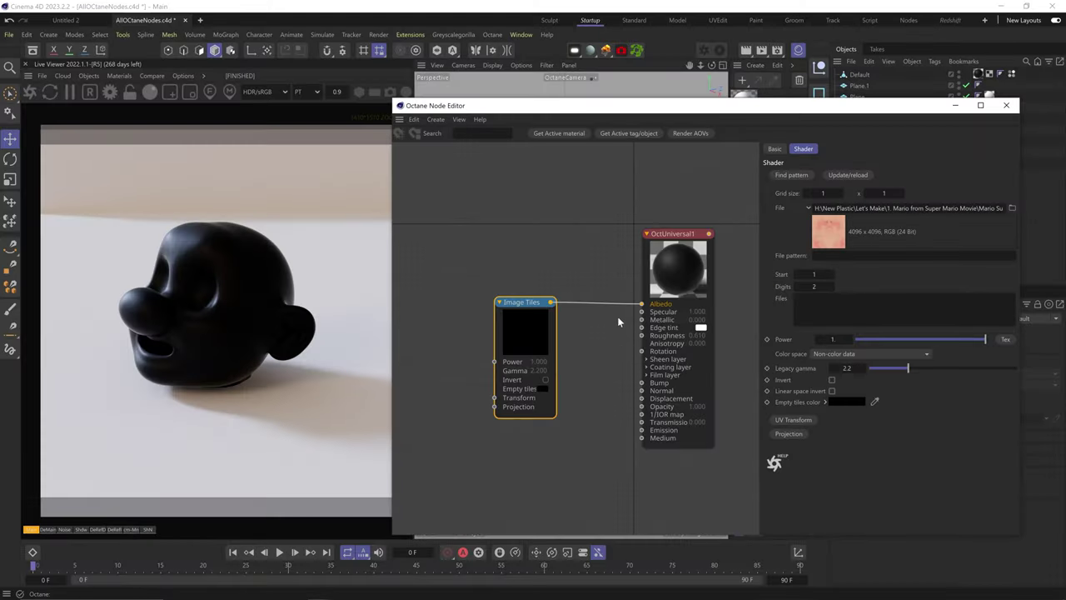
Step: Find the Image Tiles file pattern with a 2 x 1 grid, and set the color space to Linear sRGB + legacy gamma
double_click(822, 196)
text(2)
click(791, 175)
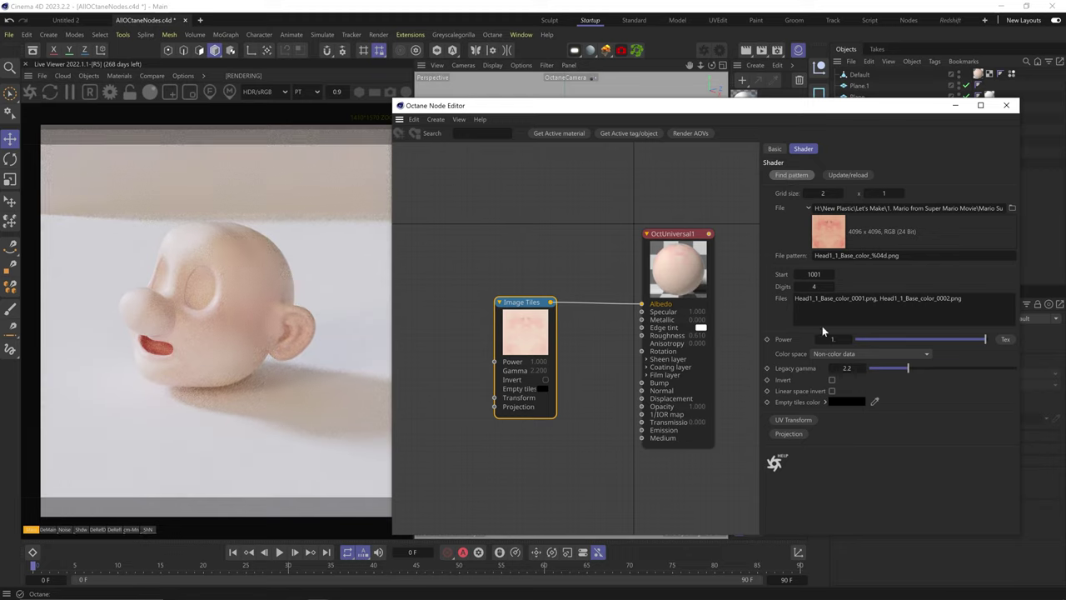
click(833, 354)
click(833, 389)
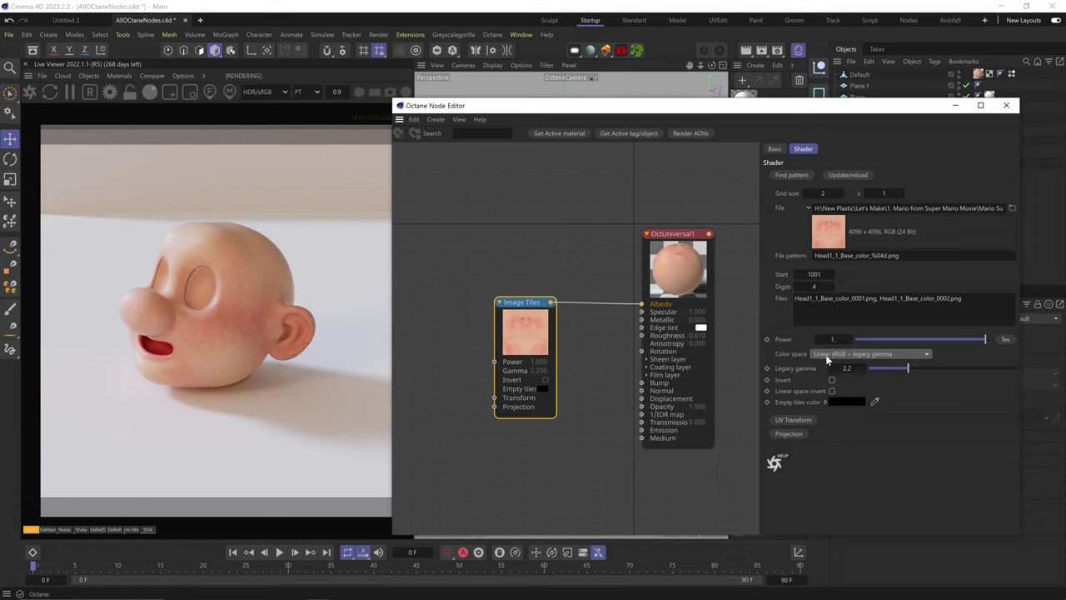
Step: Try an Image Tiles grid width of 1 and return it to 2
drag(827, 191, 812, 191)
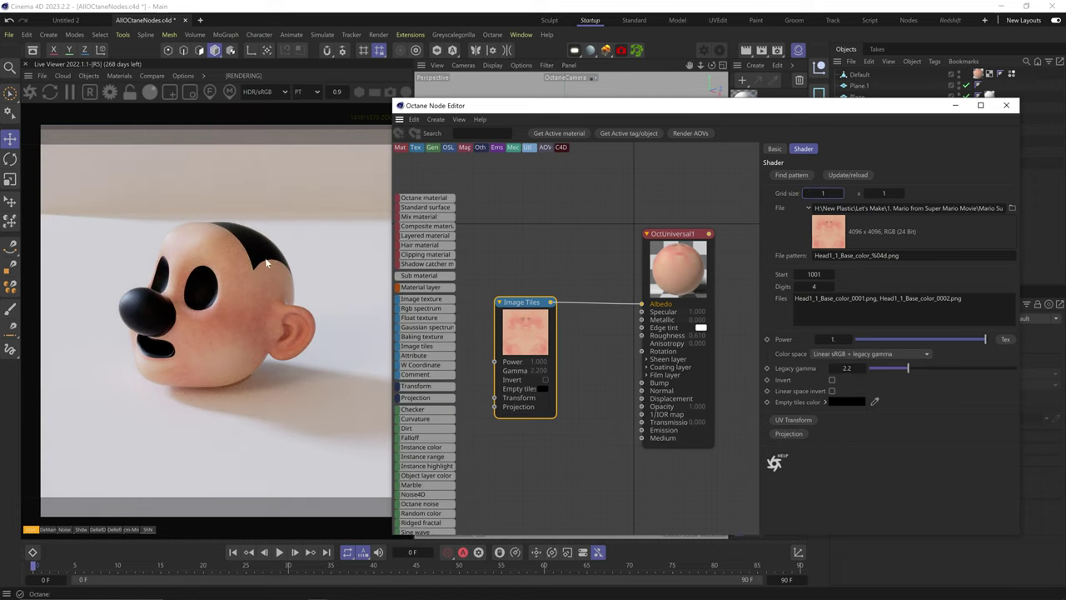
text(2)
key(Return)
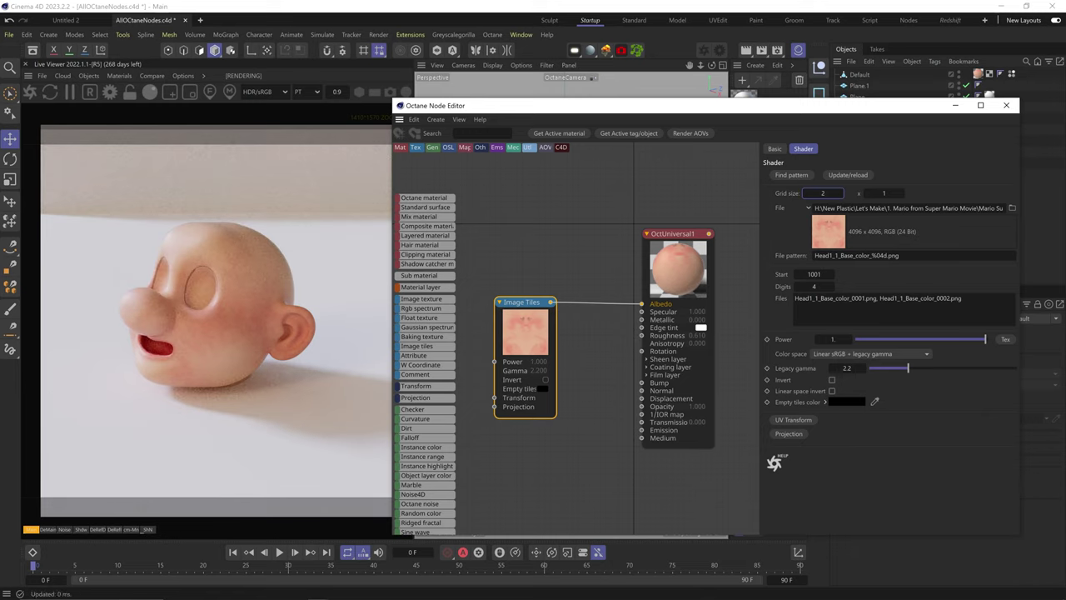
Step: Update the Image Tiles file list to Head1_1_Base_color_1001.png and Head1_1_Base_color_1002.png
drag(963, 298, 796, 298)
click(875, 298)
click(843, 176)
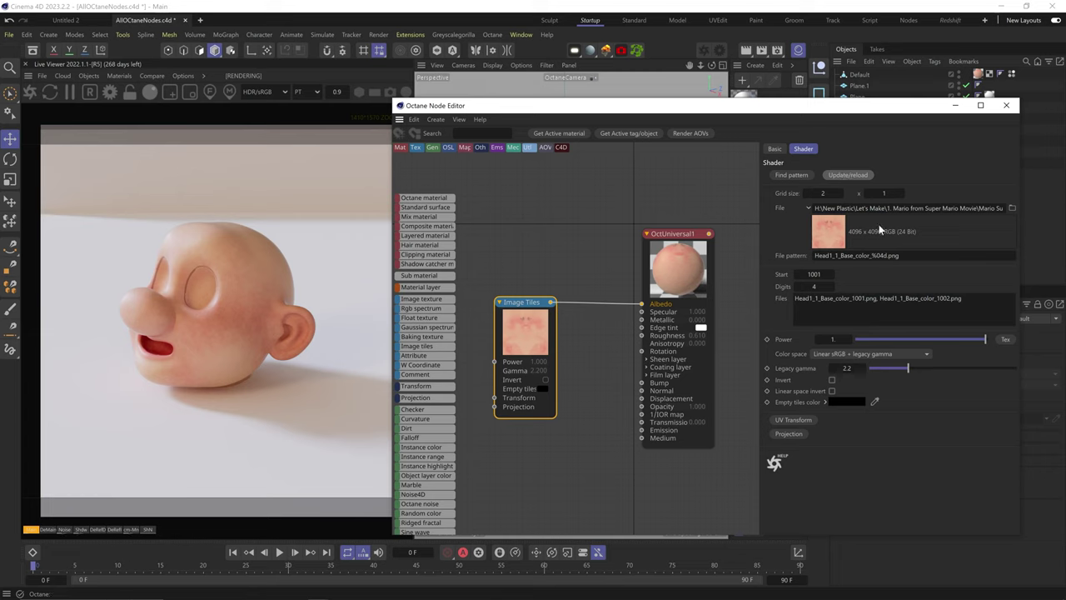
Step: Raise the Image Tiles power to about 1.03, and try a 1 x 1 grid with a pink empty tiles color (255, 143, 143)
drag(923, 341, 933, 341)
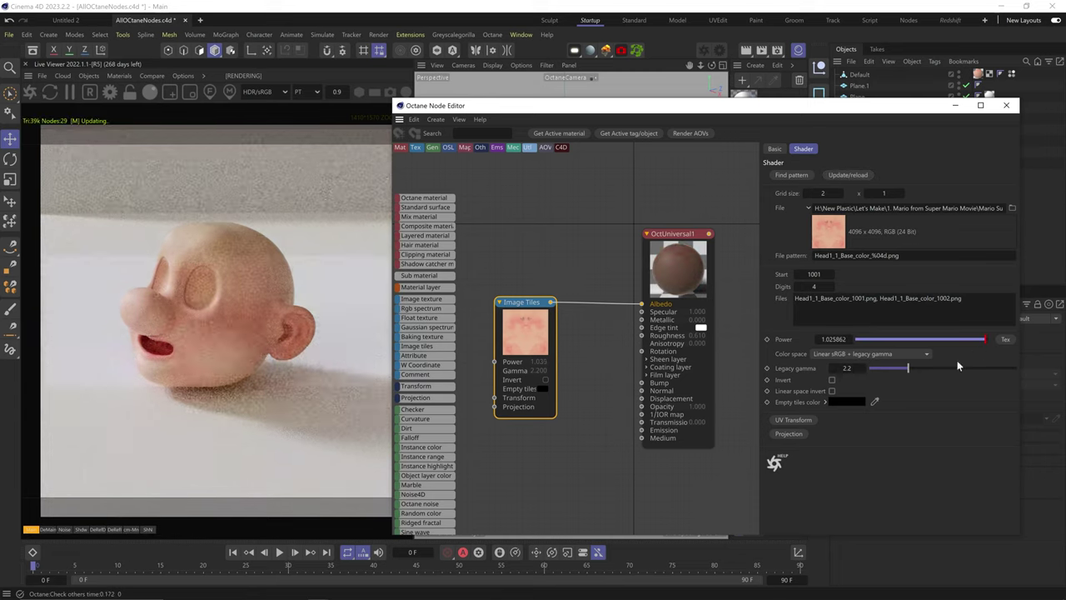
drag(823, 193, 816, 194)
click(847, 401)
click(771, 458)
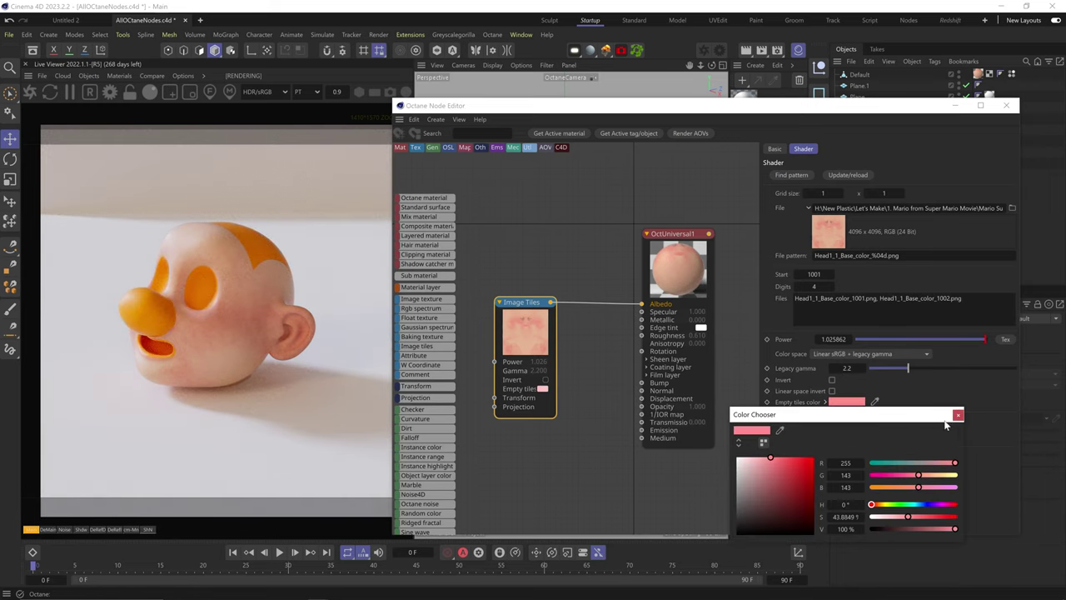
click(957, 416)
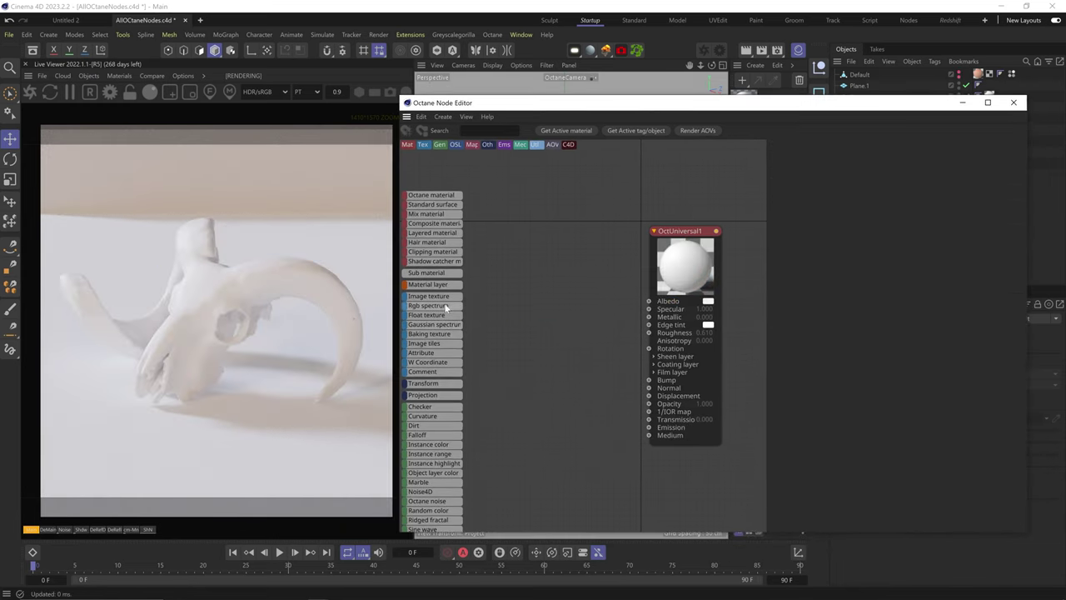
Step: Add an Attribute texture node to the OctUniversal1 graph
scroll(446, 287, down, 2)
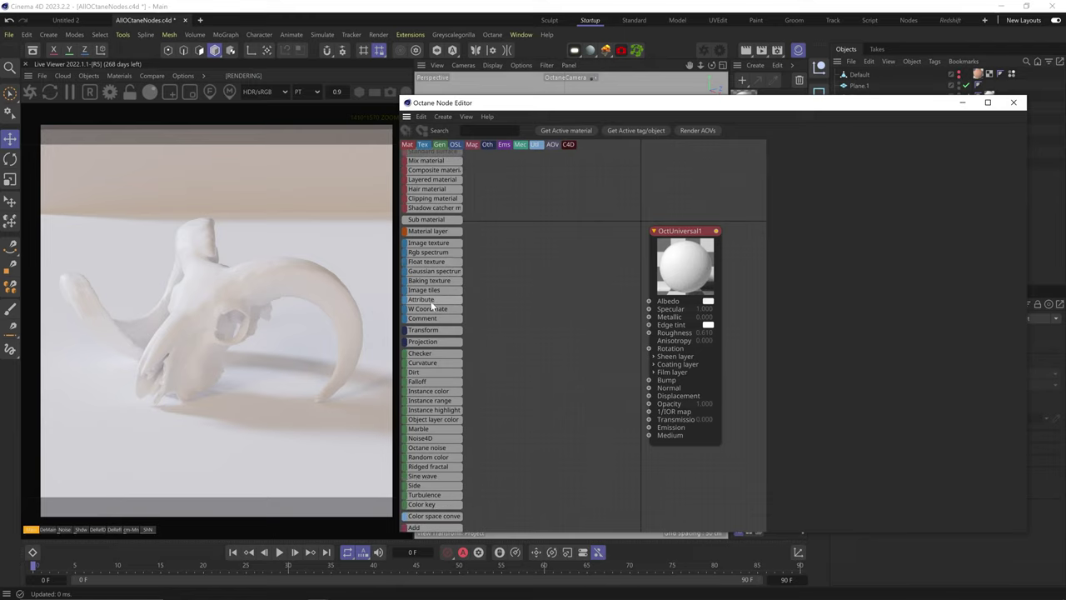
drag(430, 302, 518, 333)
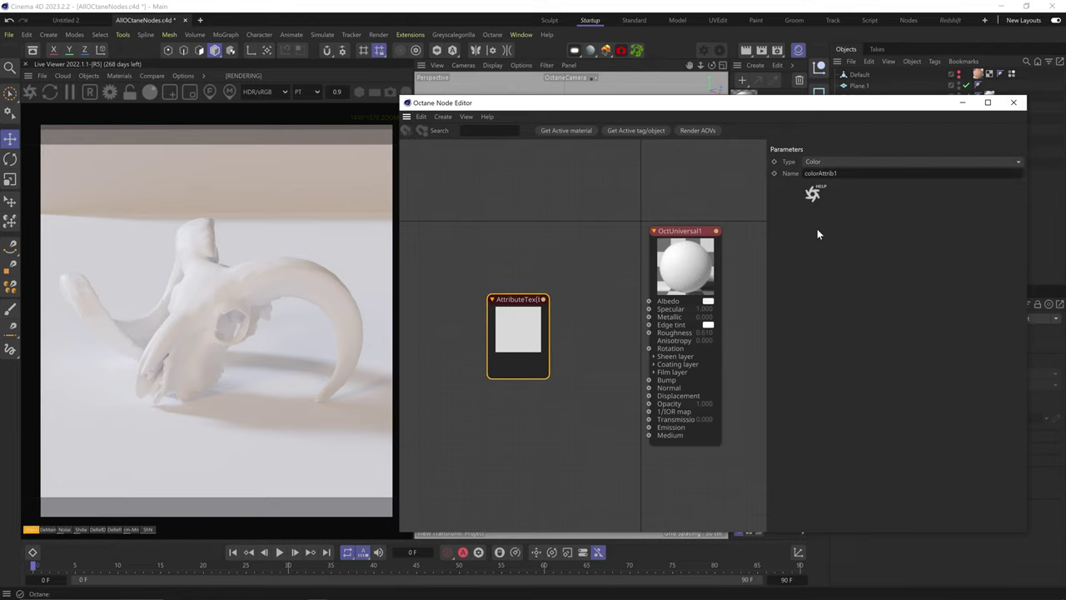
Step: Show the Cube in place of the skull and select its Vertex Map tag to inspect the weights
drag(843, 109, 835, 331)
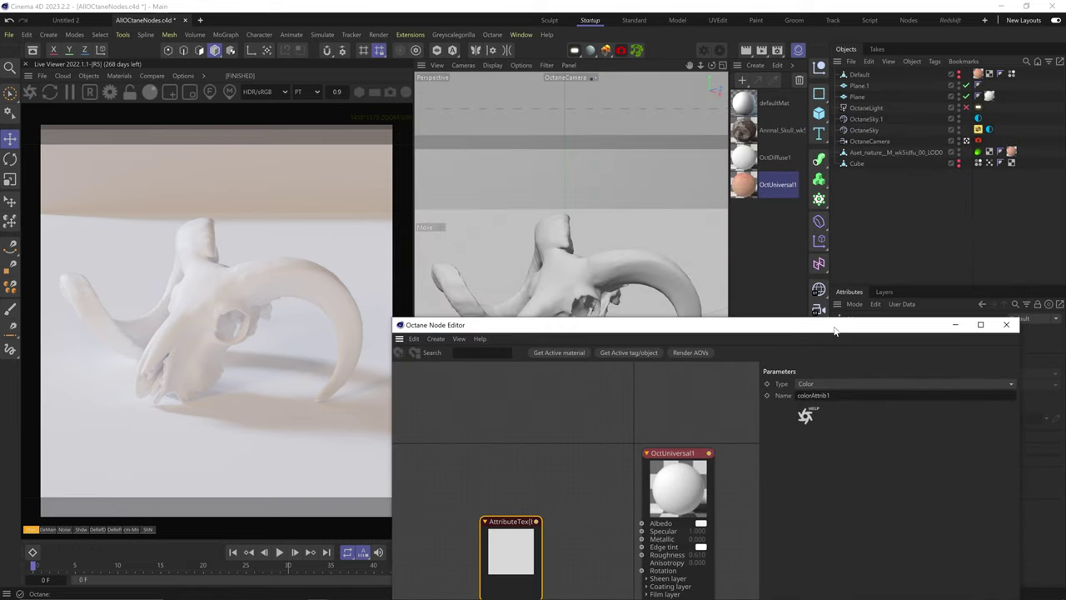
alt+click(960, 165)
click(858, 164)
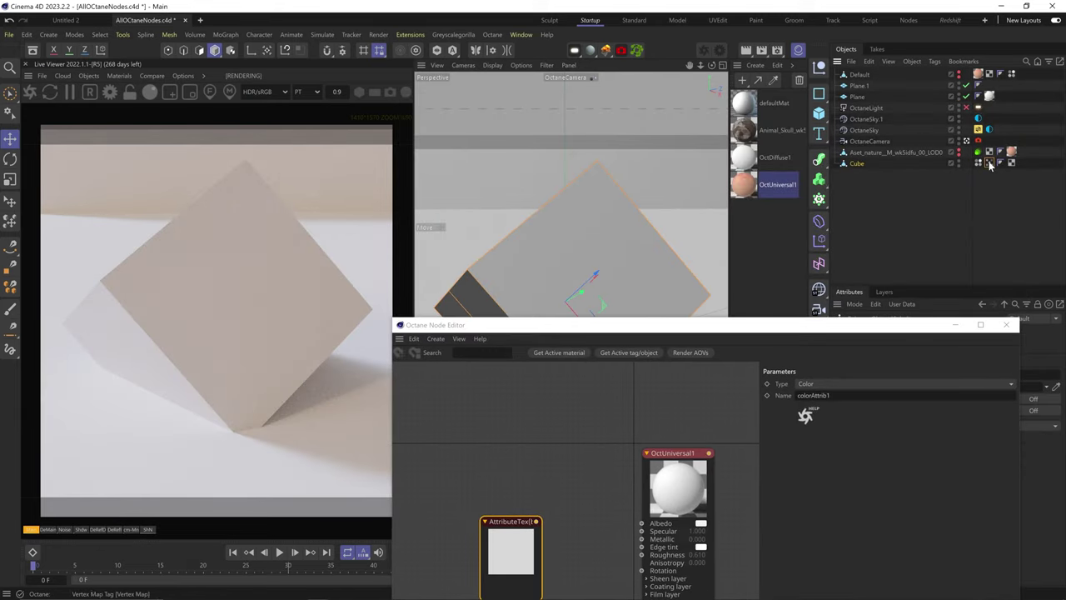
click(990, 164)
drag(658, 325, 648, 452)
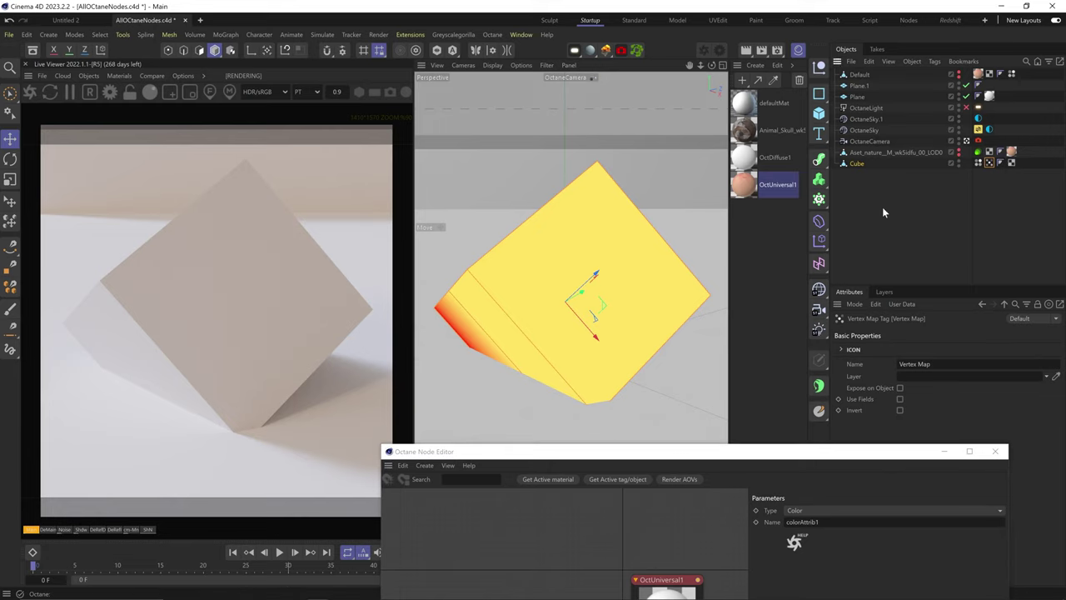
drag(763, 458, 768, 222)
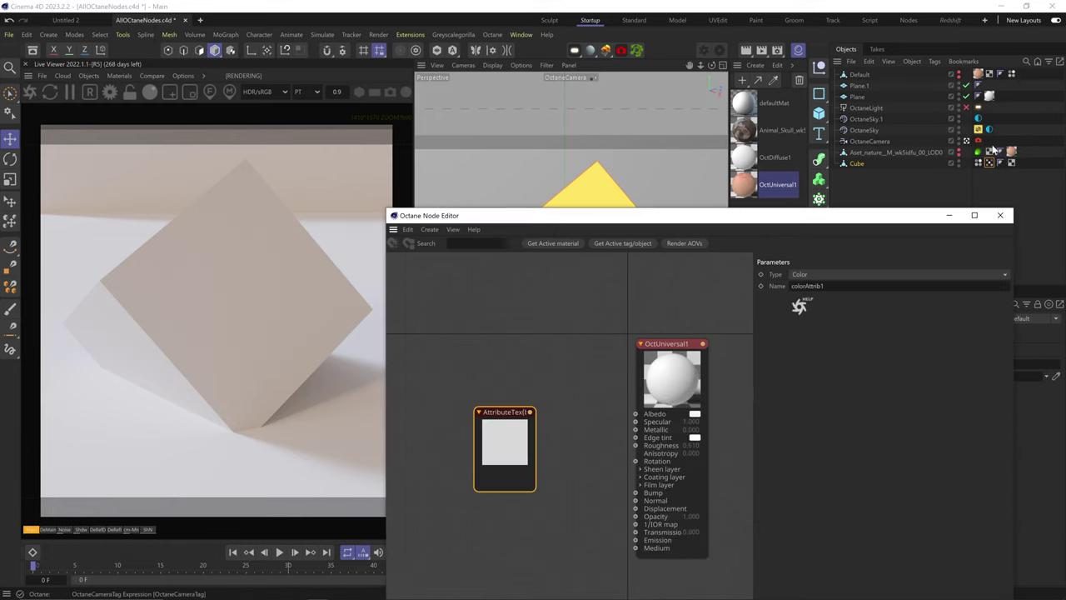
Step: Feed OctUniversal1's Albedo from the Attribute node as a Float named Vertex Map, and apply the material to the Cube
click(823, 274)
click(823, 287)
drag(530, 412, 636, 413)
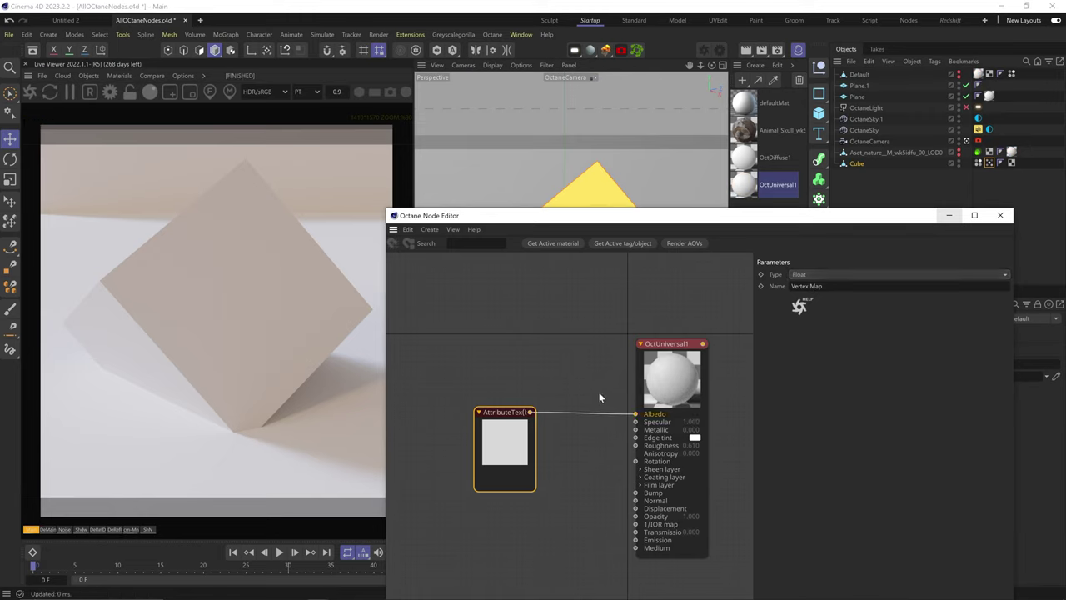
drag(952, 167, 855, 164)
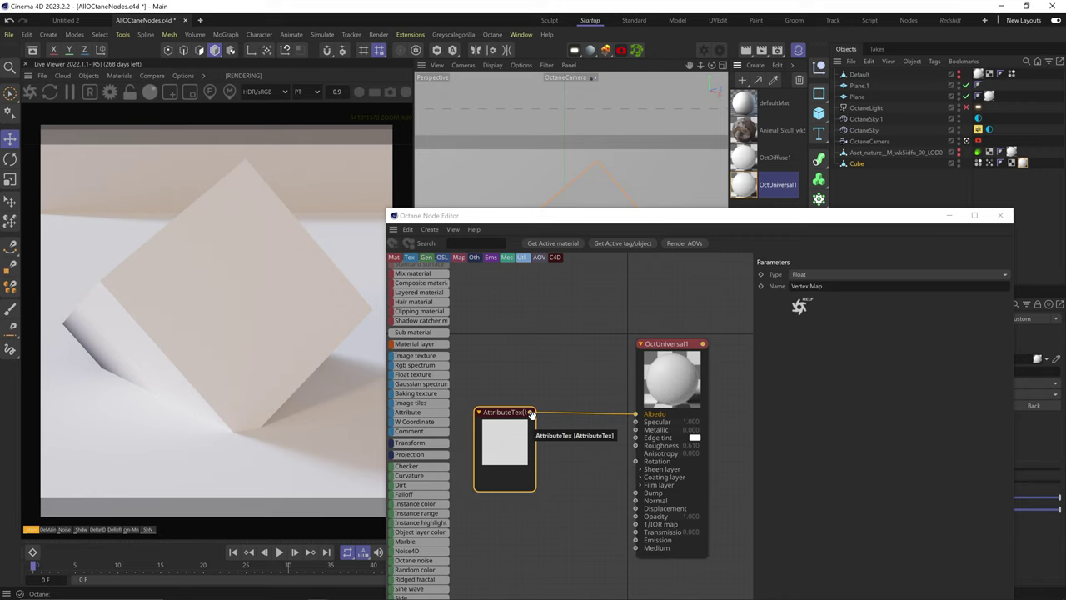
Step: Switch the Attribute node to the Cube's Vertex Color tag with type Color, and compare the render with the viewport
drag(980, 163, 844, 289)
click(823, 274)
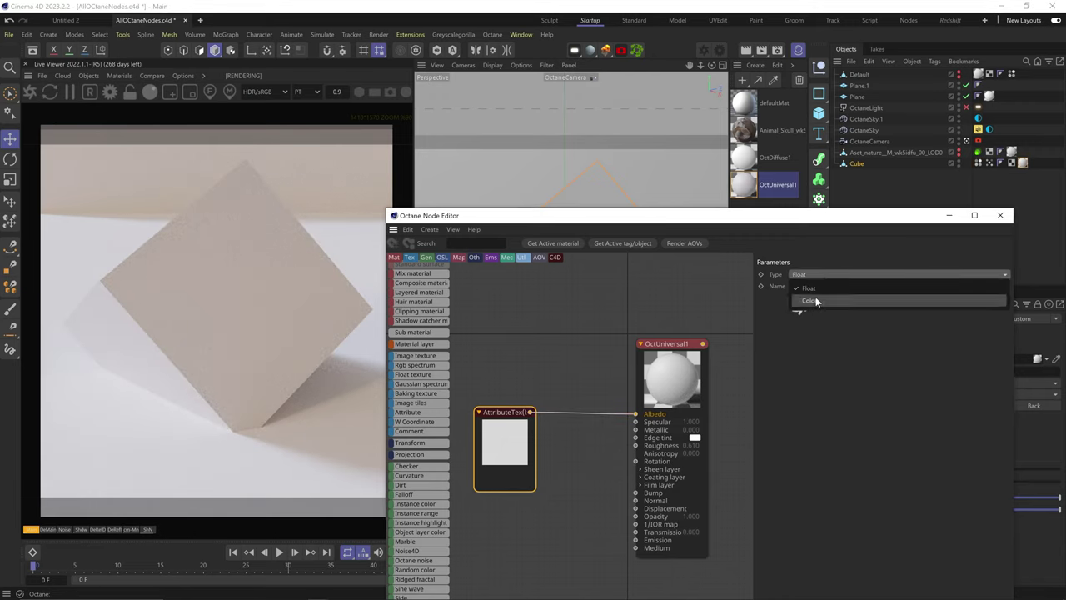
click(816, 297)
drag(671, 221, 631, 421)
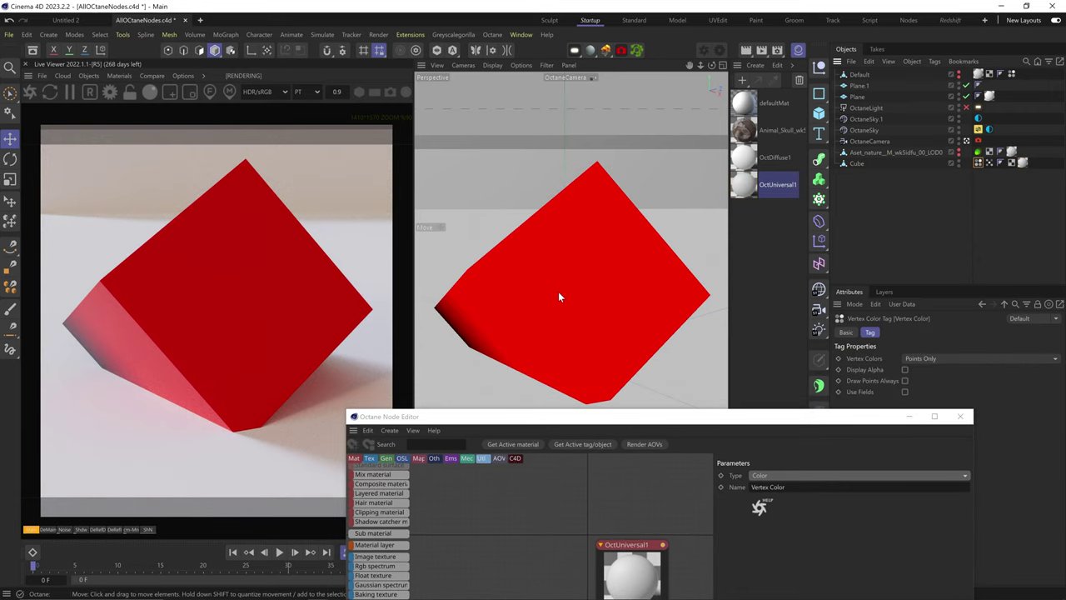
drag(553, 417, 596, 142)
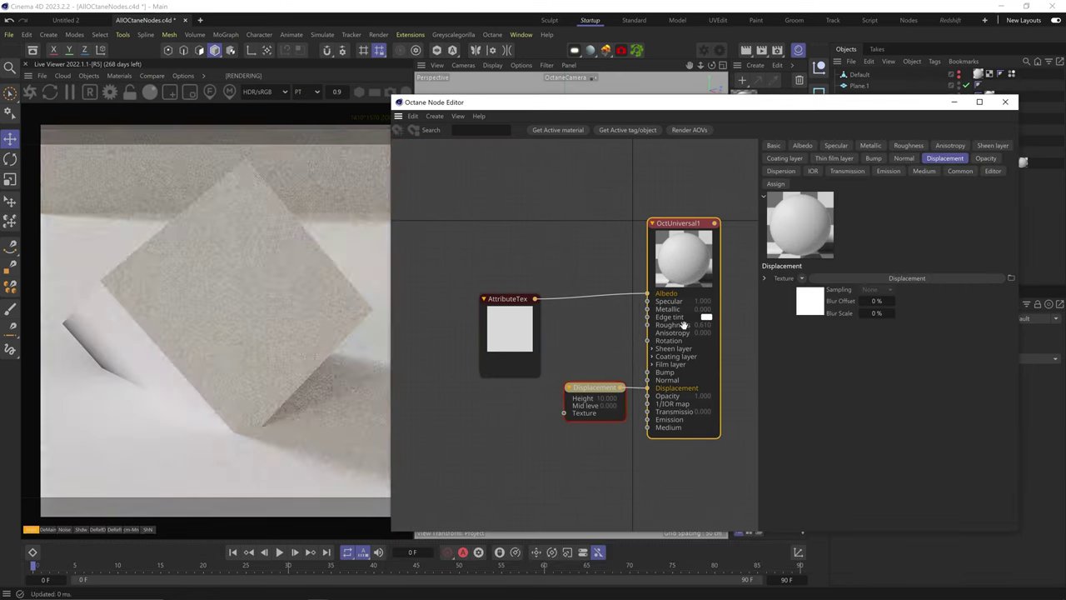
Step: Feed the Displacement node's Texture from the AttributeTex node, and adjust the displacement's level of detail and type
drag(534, 299, 564, 414)
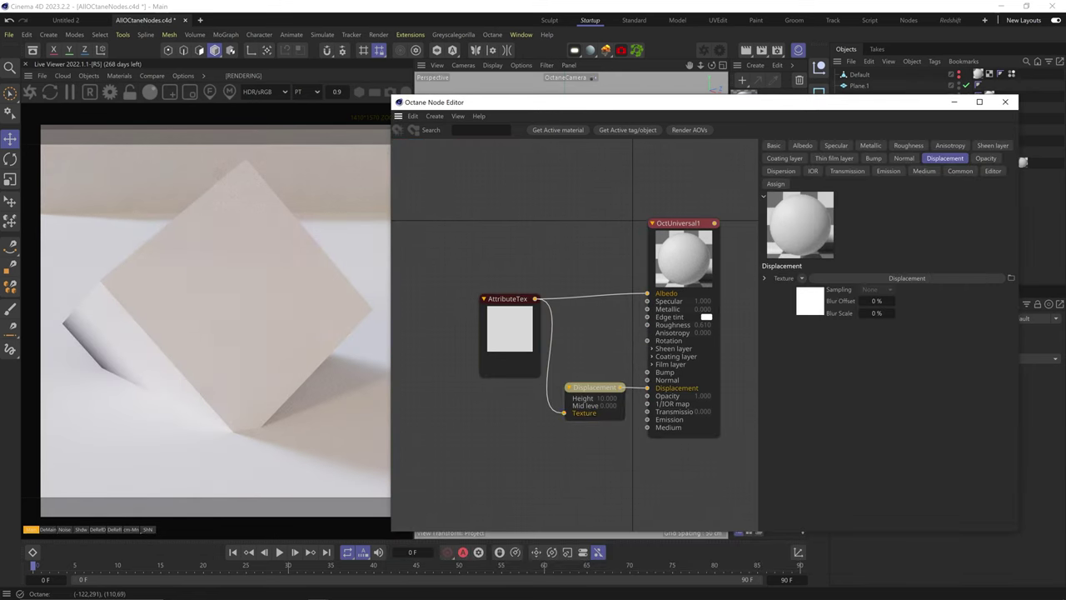
click(597, 390)
click(840, 259)
click(840, 309)
drag(509, 300, 495, 302)
click(593, 388)
click(914, 172)
click(858, 190)
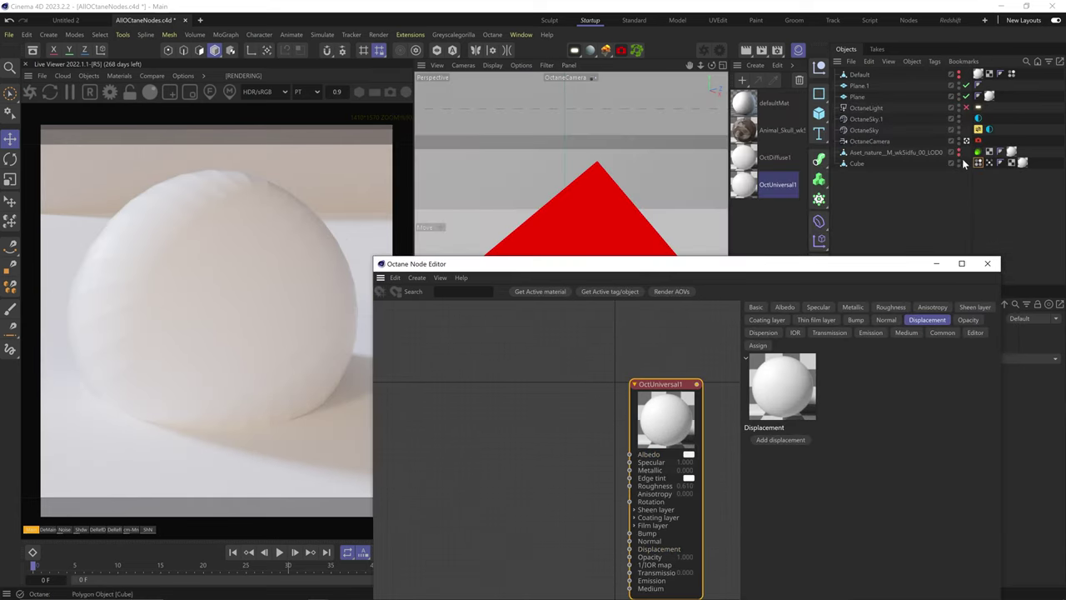
Step: Hide the Cube and make the skull asset visible again
alt+double_click(959, 165)
alt+click(959, 164)
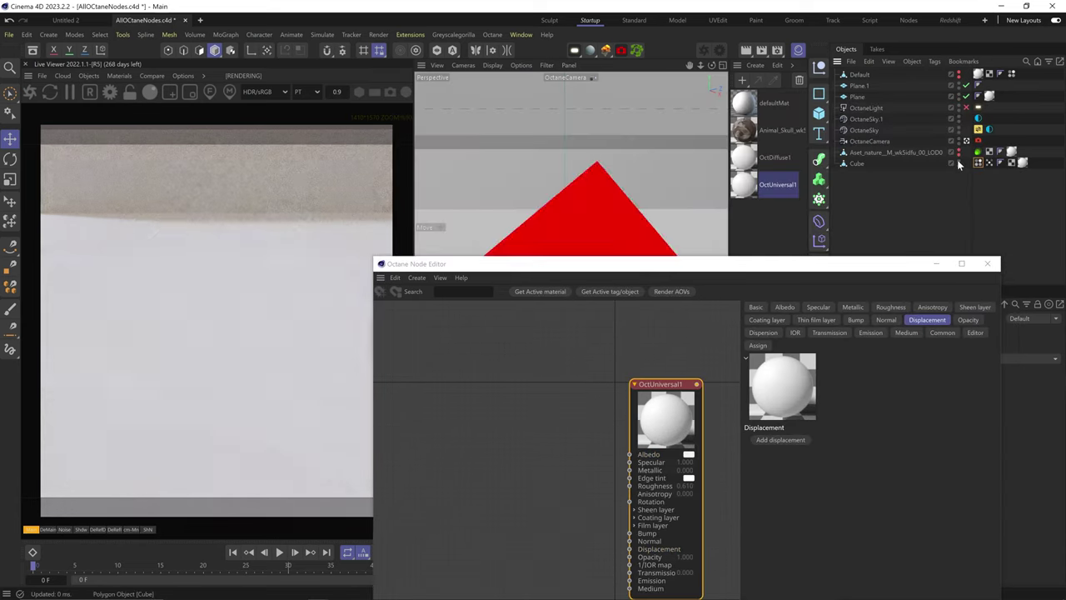
click(921, 203)
drag(672, 267, 683, 317)
alt+click(959, 152)
alt+double_click(958, 166)
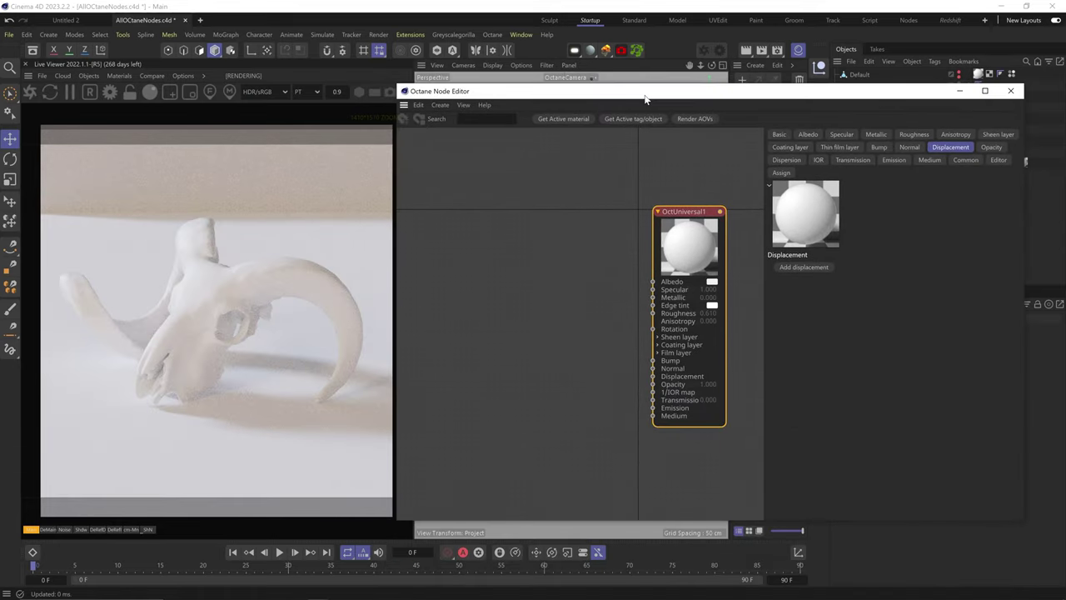
Step: Add a W Coordinate node to the OctUniversal1 graph
drag(429, 297, 526, 321)
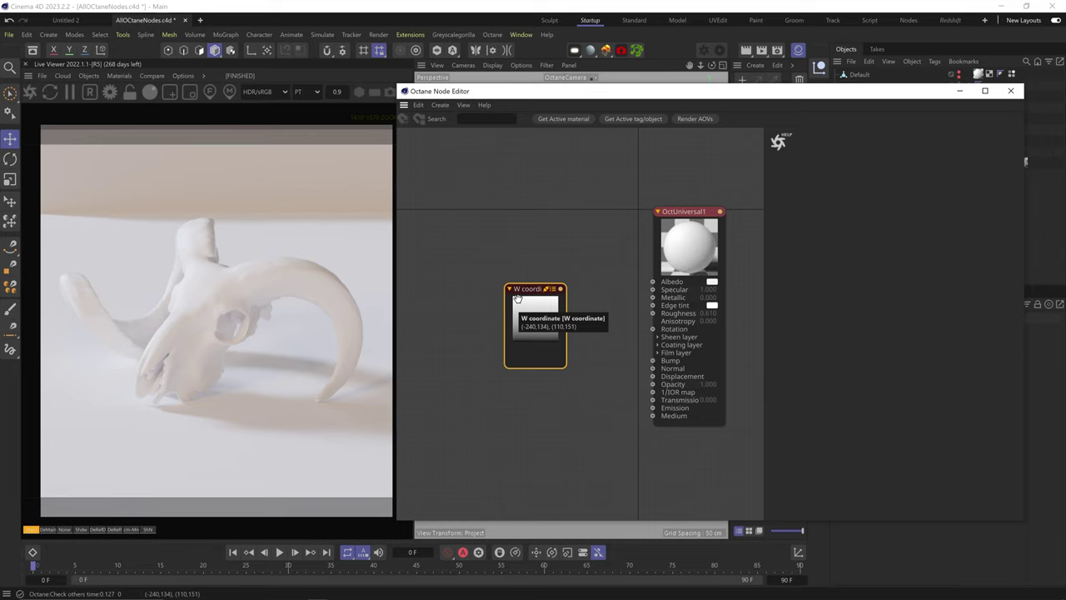
drag(648, 98, 640, 427)
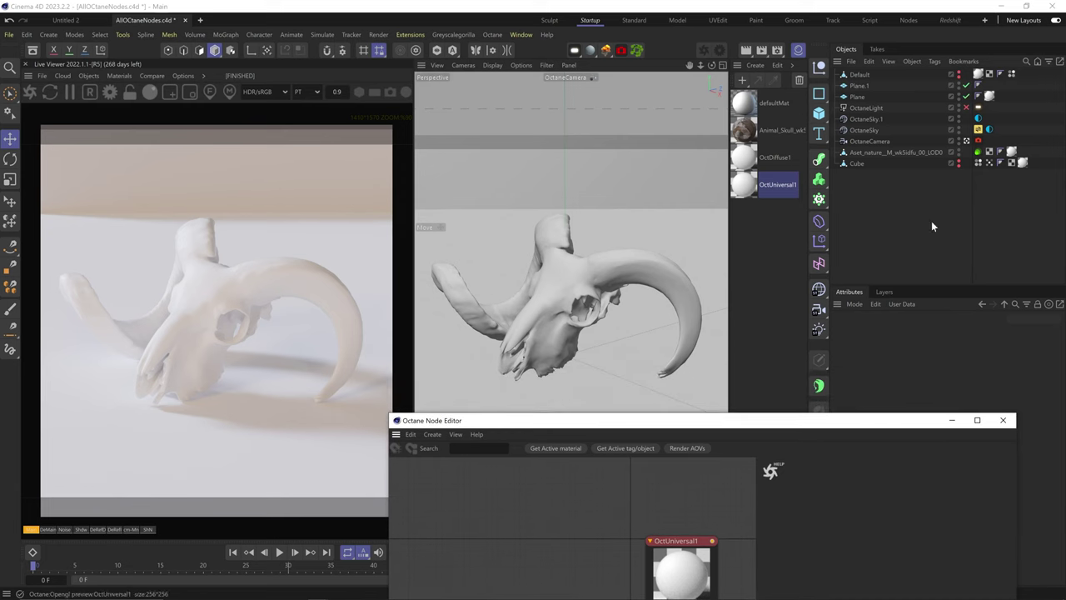
Step: Add a Hair object to the skull asset and set the hair length to 5
click(854, 152)
click(819, 386)
drag(821, 420, 778, 255)
double_click(900, 411)
double_click(890, 425)
text(5)
key(Return)
Step: Apply OctUniversal1 to the Hair object and feed the material's Albedo from the W Coordinate node
drag(776, 212, 858, 75)
drag(548, 255, 550, 152)
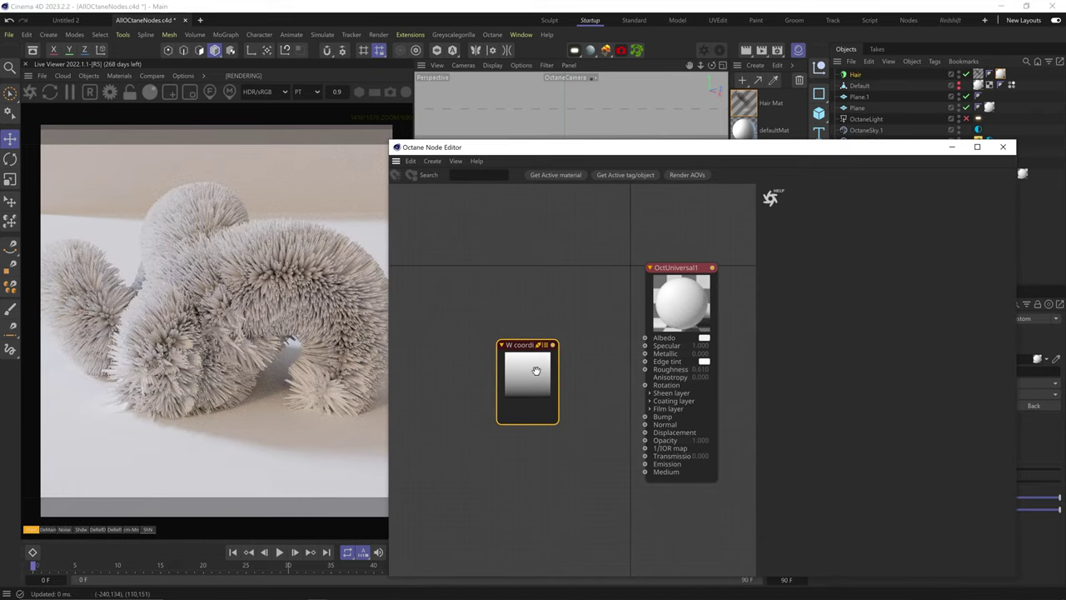
drag(554, 344, 644, 337)
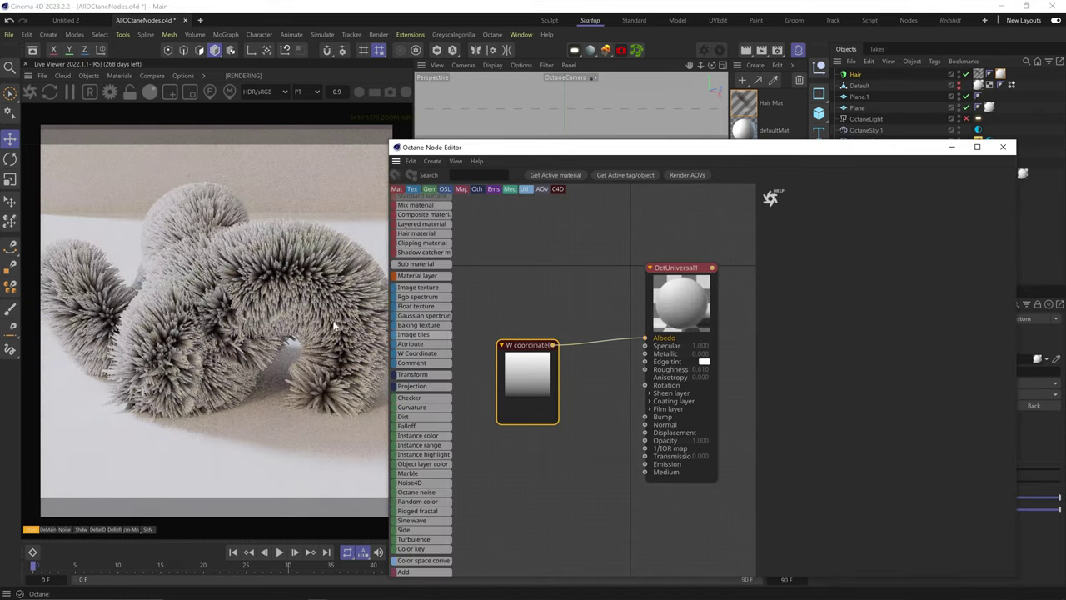
Step: Insert a Gradient node between the W Coordinate node and OctUniversal1's Albedo
drag(538, 345, 516, 333)
scroll(430, 473, down, 5)
drag(429, 472, 573, 335)
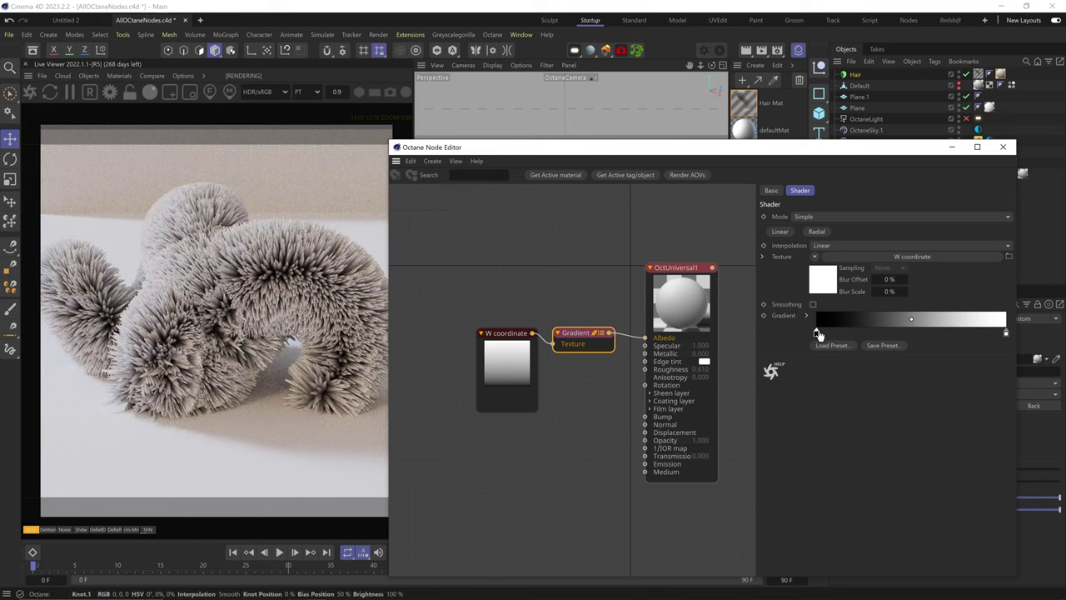
Step: Change the colors of both gradient knots and shift the start knot to about 45% along the gradient
double_click(818, 333)
click(800, 392)
double_click(1007, 333)
click(813, 396)
drag(817, 334, 901, 334)
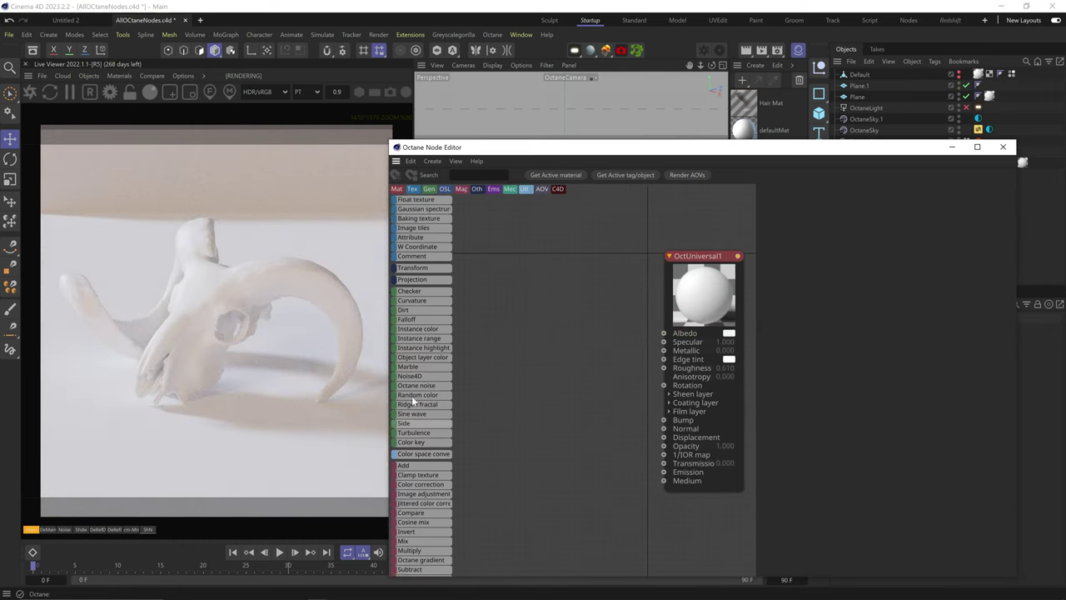
Step: Add a Comment node and an Image texture node, and connect an RGB spectrum node to the Image texture's Power
scroll(413, 398, up, 4)
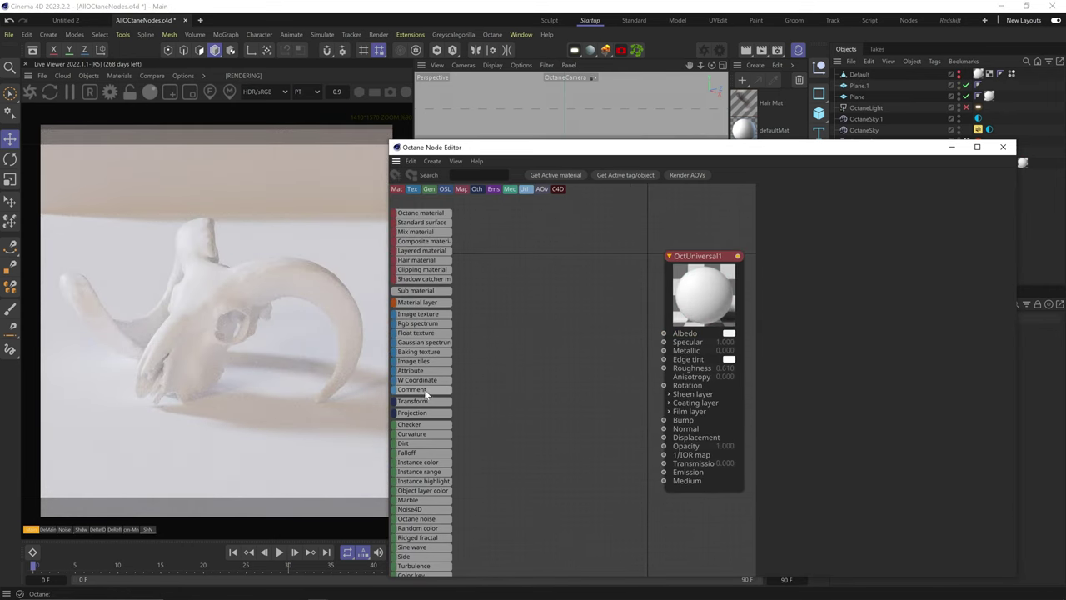
drag(423, 394, 533, 391)
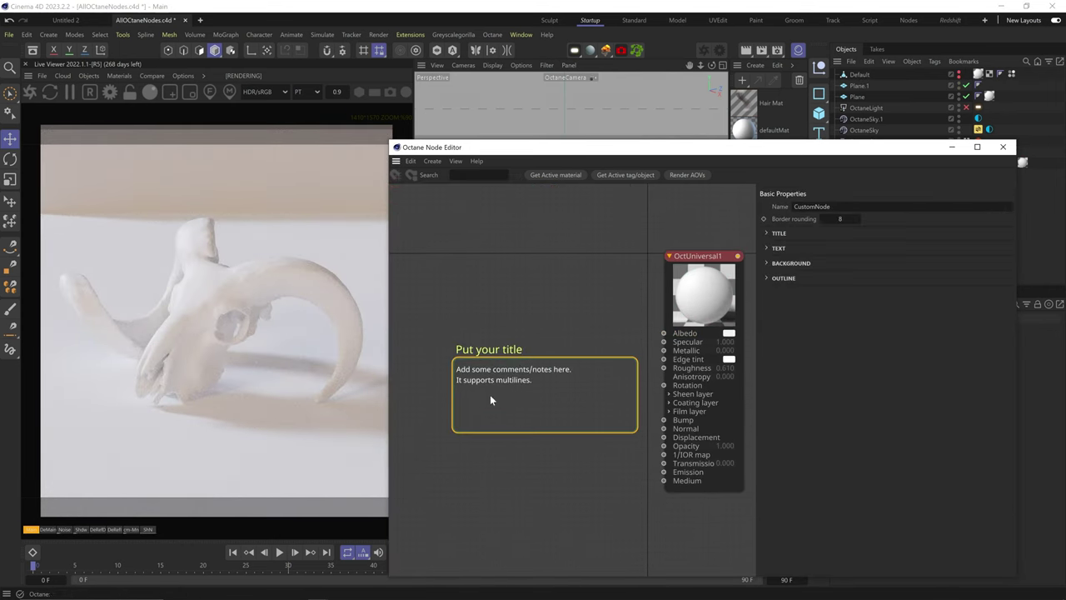
drag(409, 308, 514, 240)
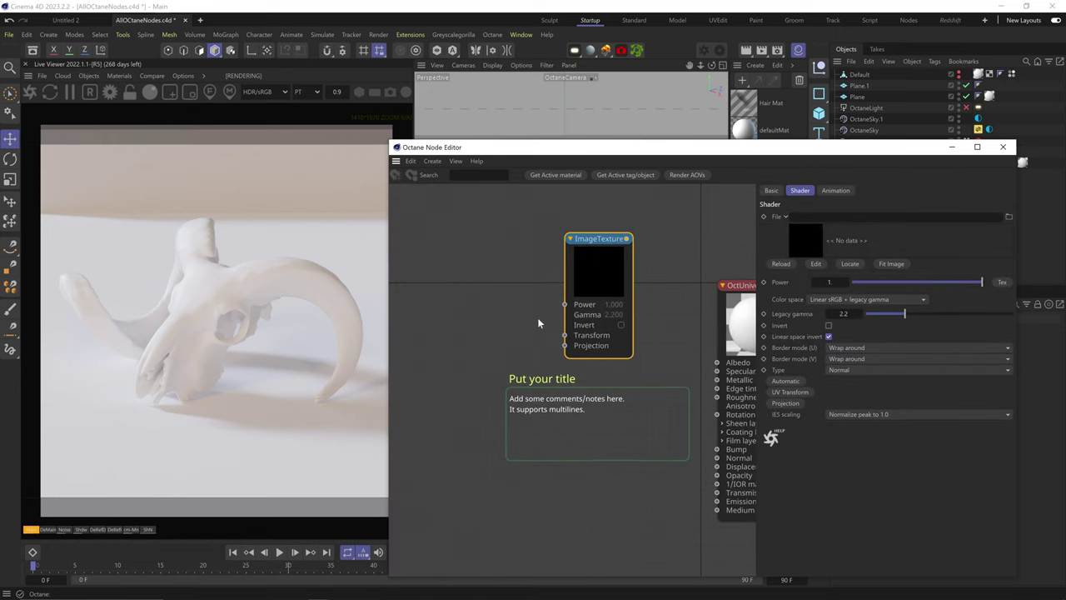
drag(417, 324, 568, 297)
Step: Move and enlarge the comment box so it frames the RGB spectrum and Image texture nodes
drag(534, 403, 472, 225)
drag(628, 224, 660, 224)
drag(492, 280, 491, 382)
middle_drag(562, 330, 534, 312)
Step: Title the comment "Color System" and set its text to "Grunge color"
click(779, 234)
drag(846, 247, 711, 234)
text(Color System)
click(779, 287)
drag(869, 310, 807, 298)
text(Grunge color)
click(827, 422)
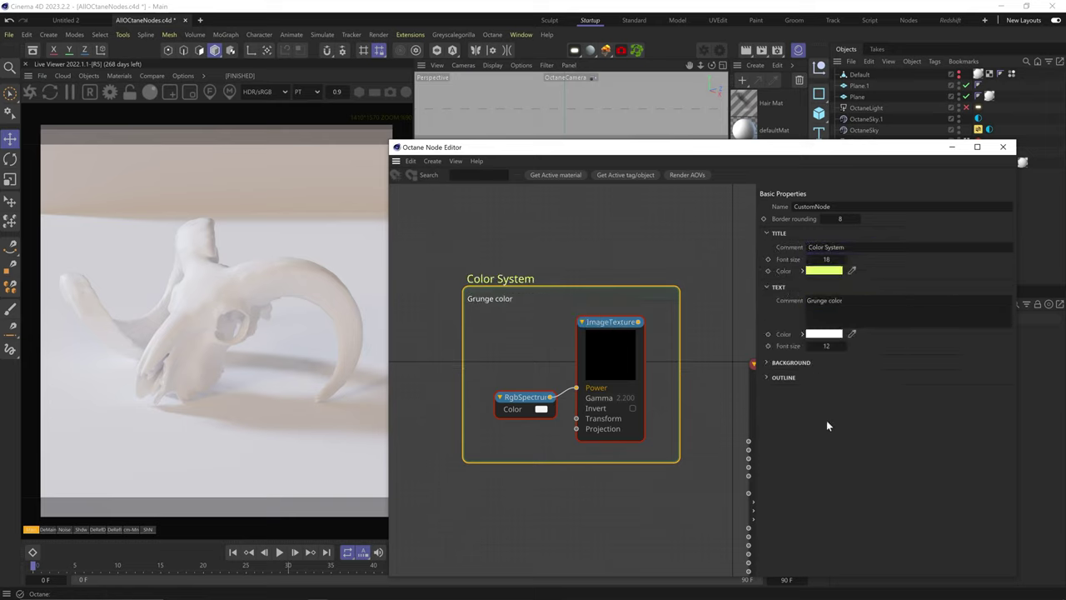
Step: Set the comment's background opacity to 0.19 and its outline color to pinkish red
click(800, 363)
drag(820, 388, 823, 388)
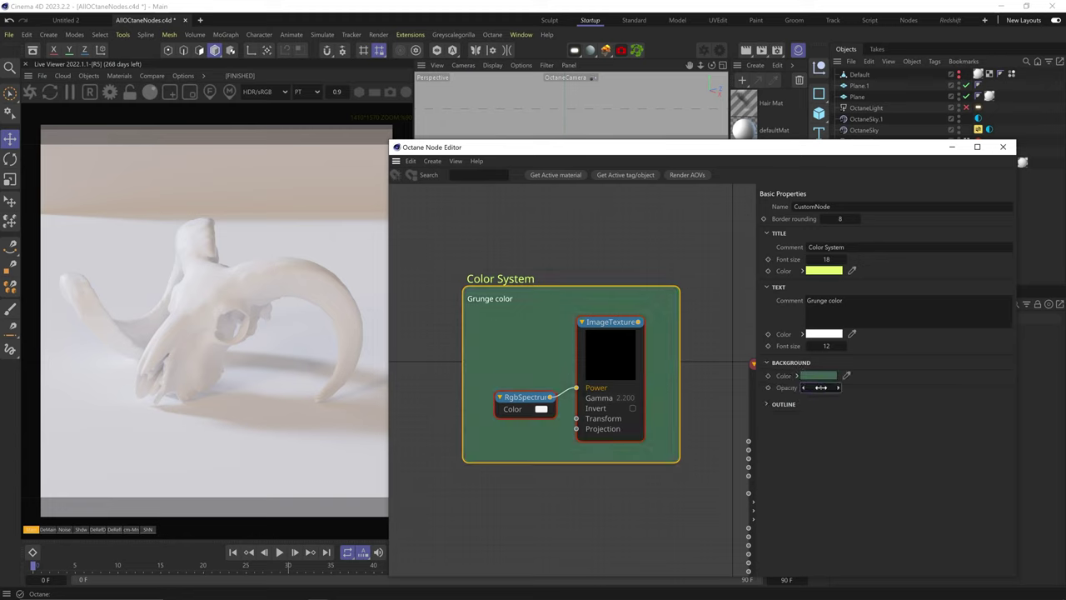
click(783, 404)
click(824, 441)
drag(876, 543, 929, 543)
click(935, 454)
click(627, 512)
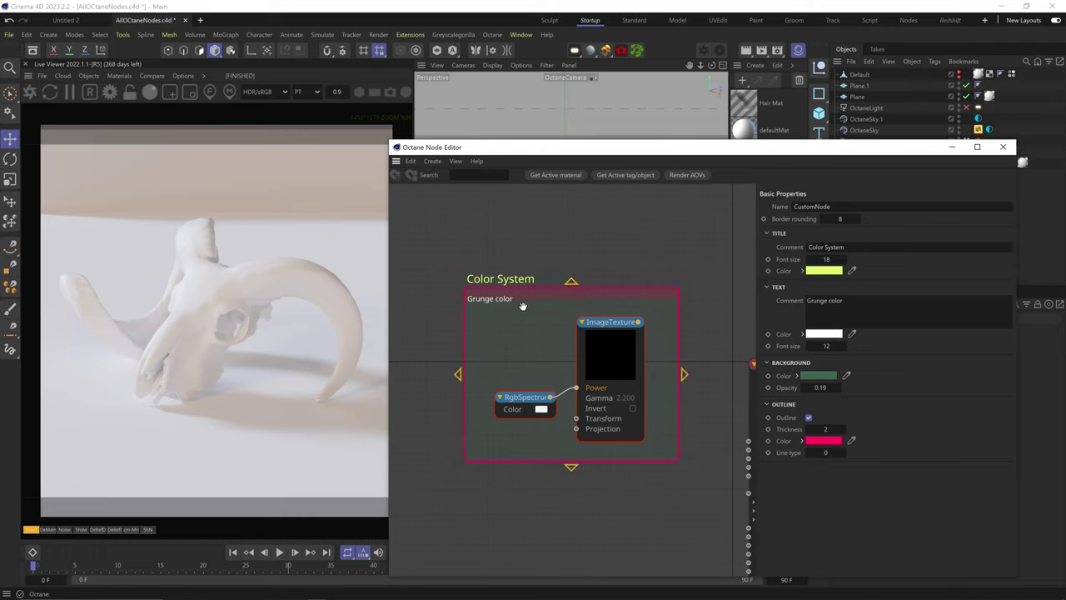
Step: Move the comment with its nodes, shrink and move the box on its own, and delete the comment and texture nodes
mouse_move(522, 305)
mouse_down()
mouse_move(493, 294)
mouse_move(524, 301)
mouse_up()
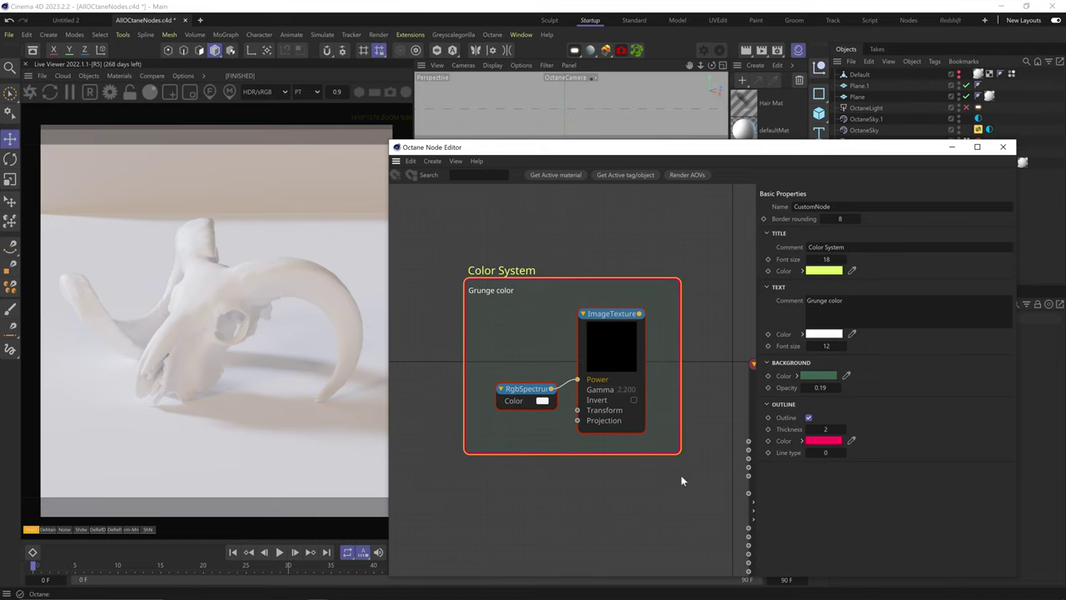
drag(679, 453, 564, 351)
drag(492, 272, 473, 275)
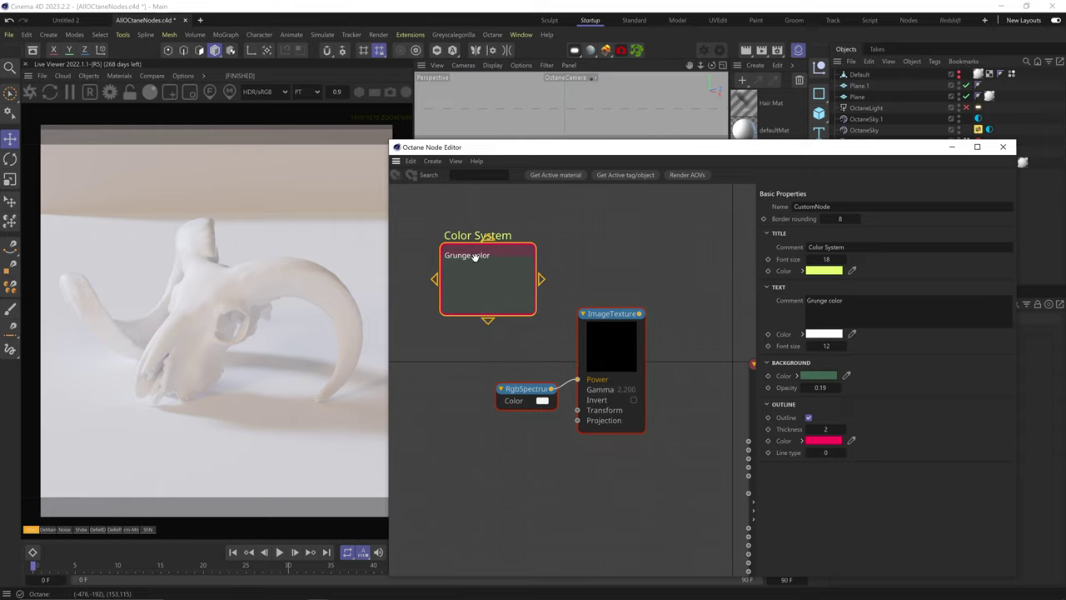
key(Delete)
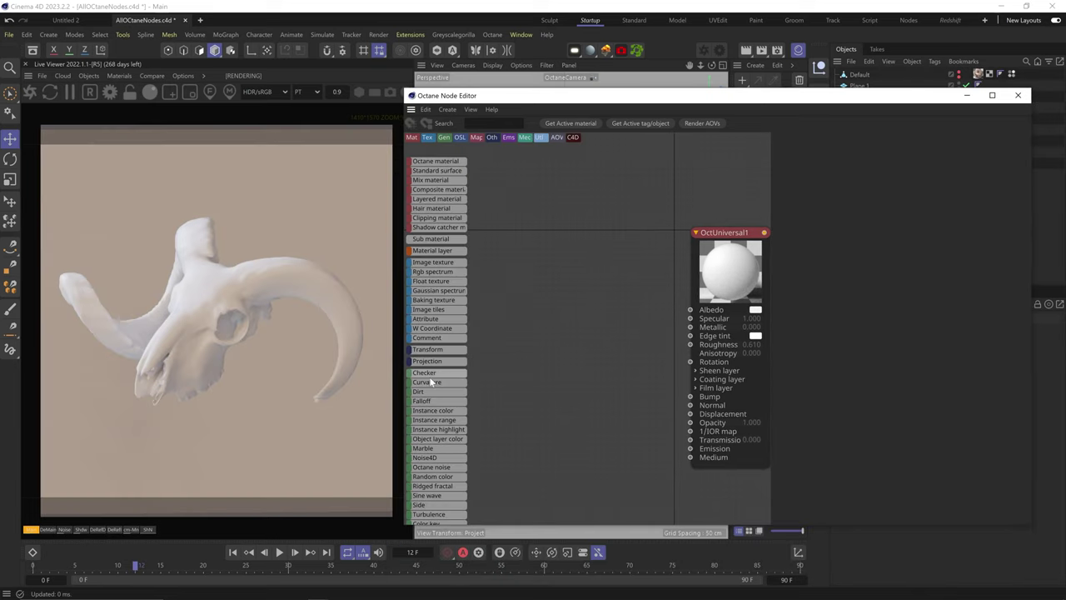
Step: Feed OctUniversal1's Albedo from a Checker node and replace it with a Curvature node
drag(431, 379, 690, 312)
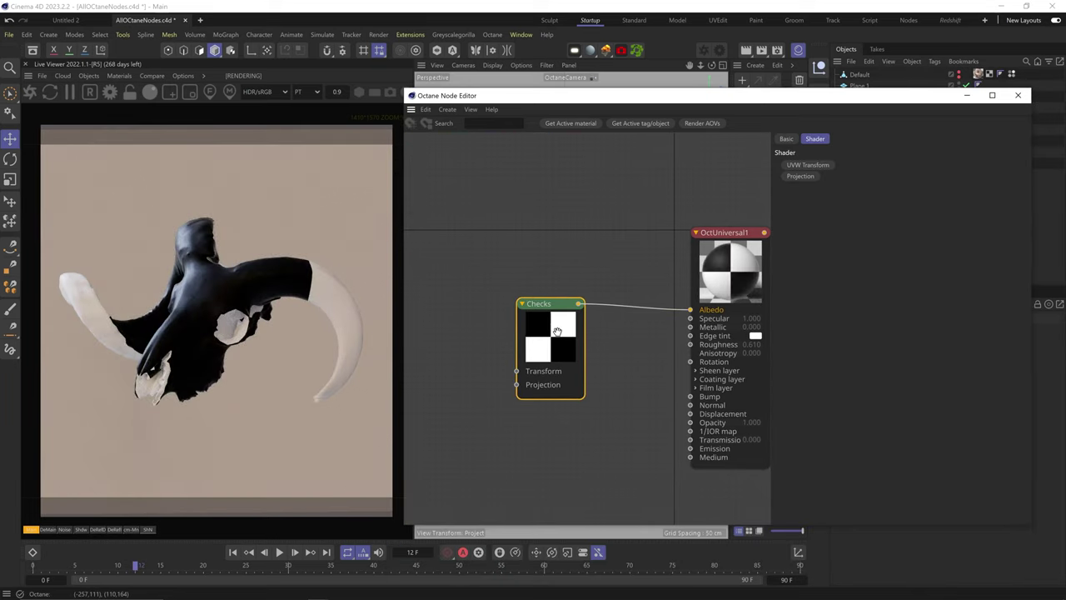
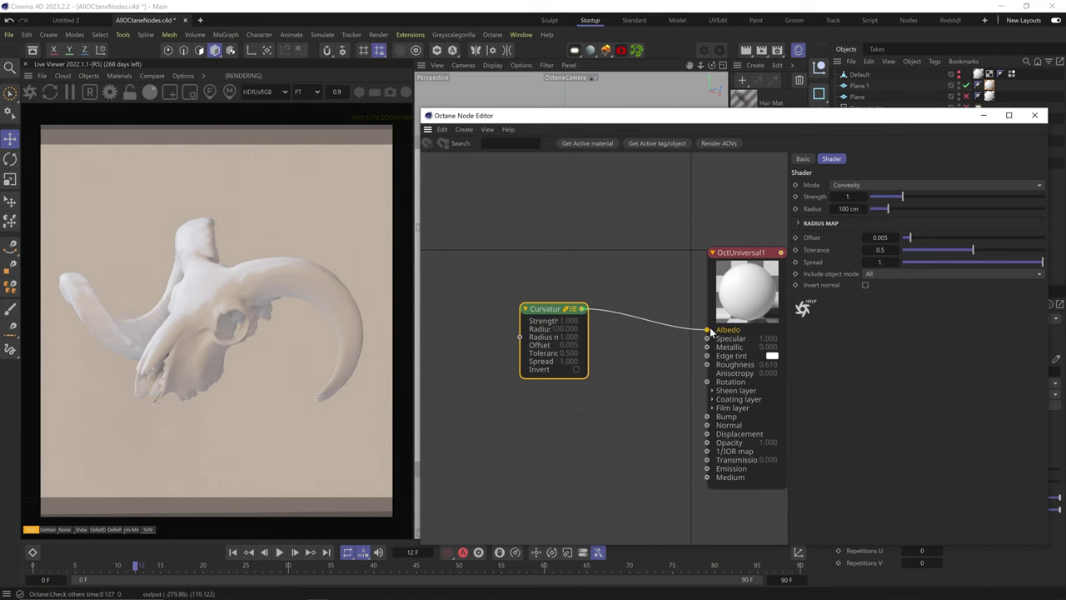
scroll(258, 329, up, 5)
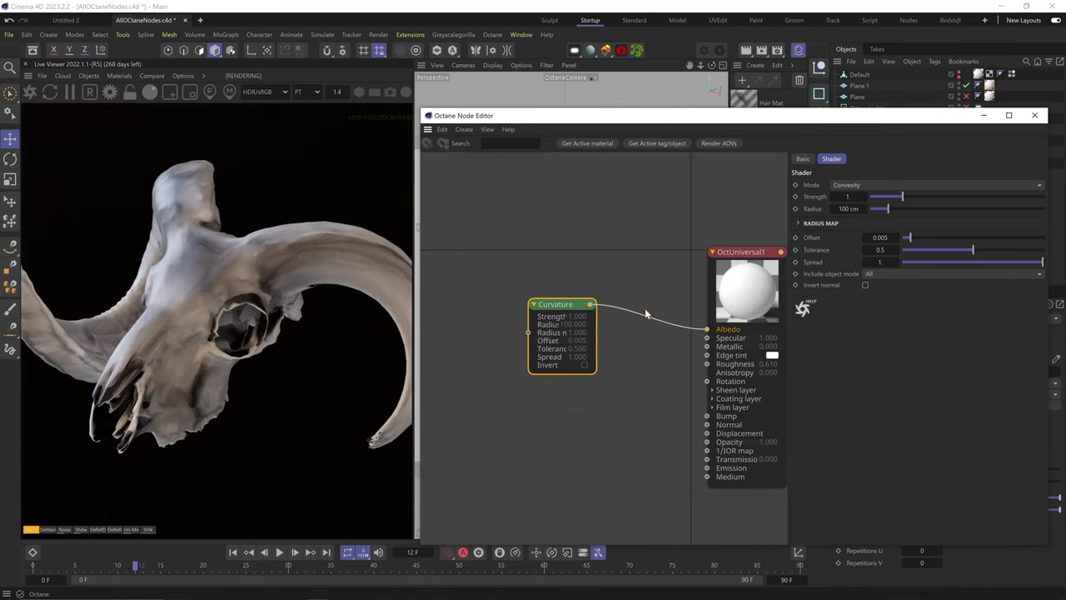
Step: Set the Curvature node's mode to Concavity and its strength to 5
click(849, 186)
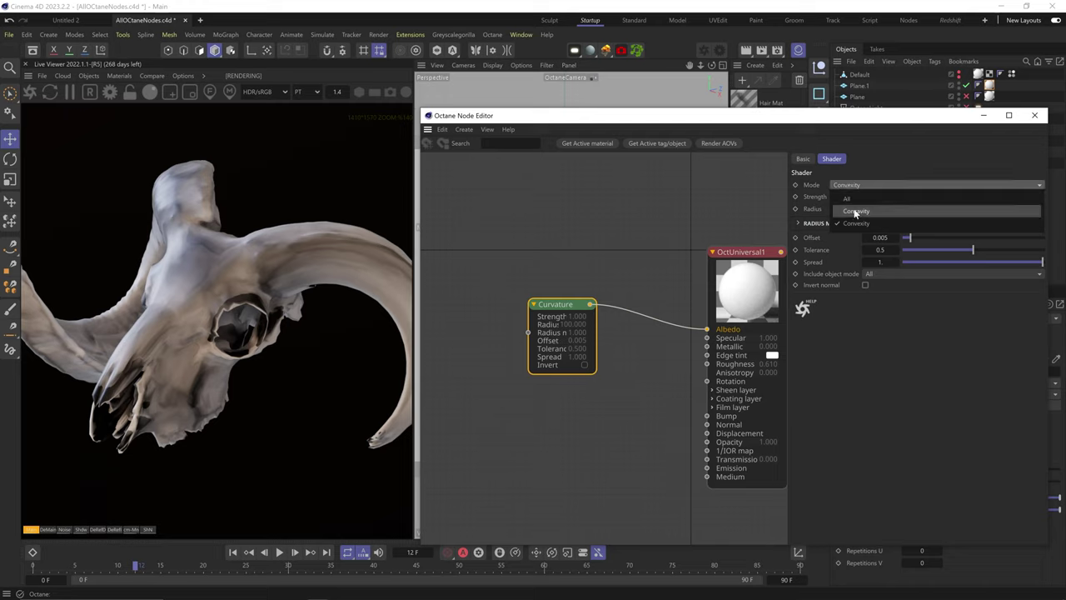
click(855, 211)
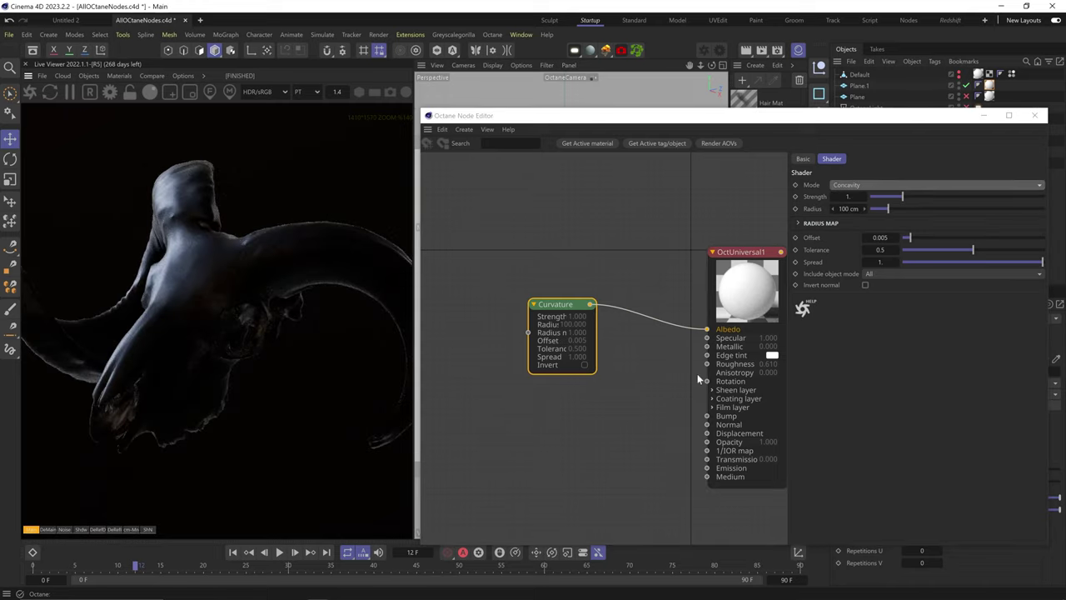
drag(898, 202, 1041, 200)
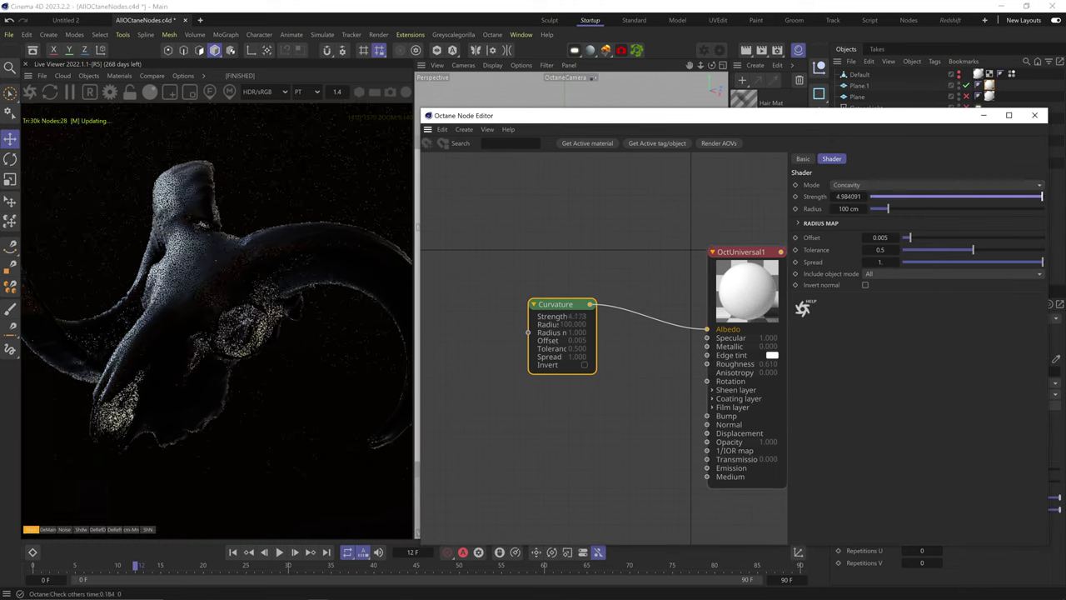
Step: Set the Curvature node's mode to Convexity and its radius to 0.5 cm
click(871, 187)
click(858, 223)
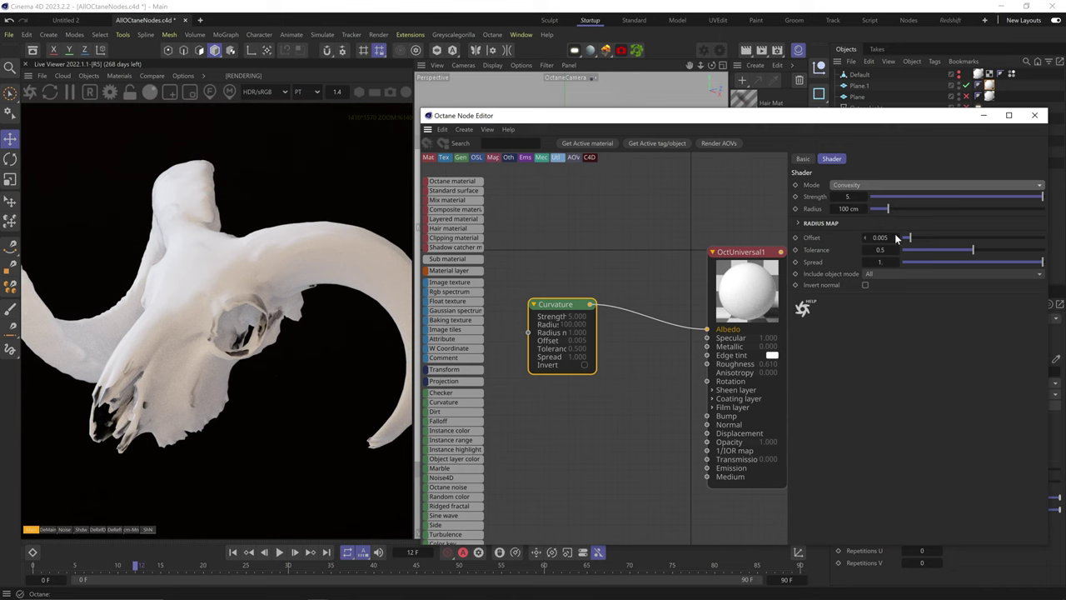
drag(888, 213, 870, 208)
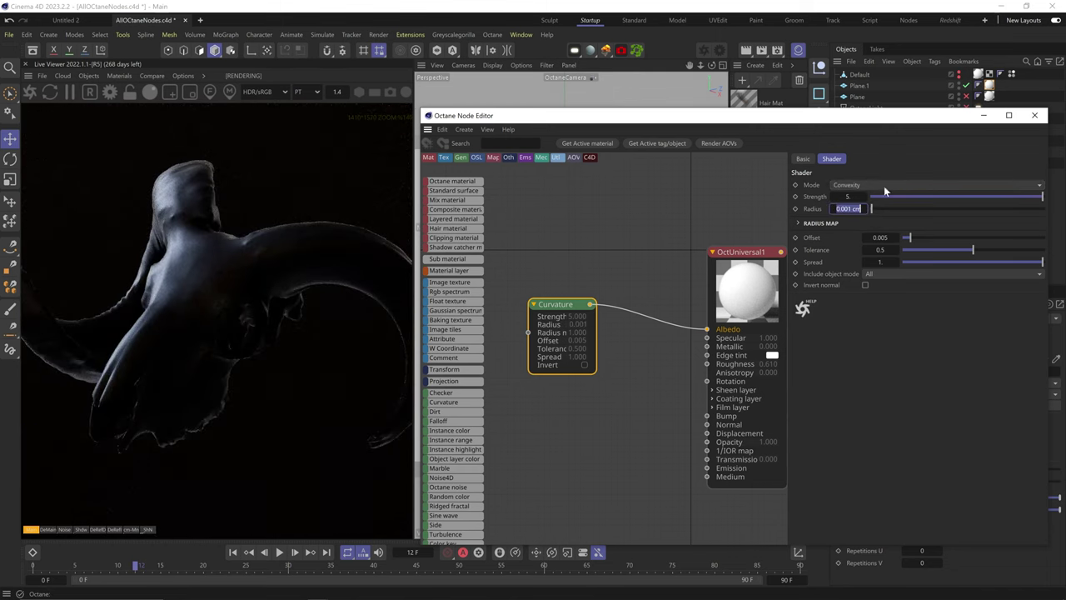
text(0.5)
key(Return)
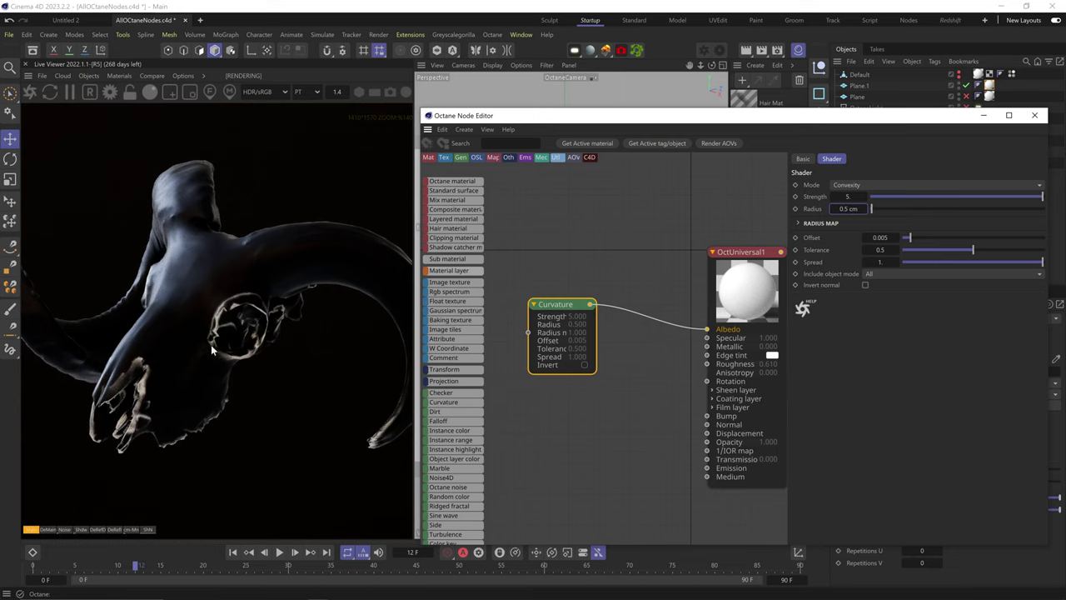
Step: Set the Curvature node's offset to about 0.002, radius to 1 cm, tolerance to 0 and spread to 1
drag(910, 238, 883, 237)
click(863, 209)
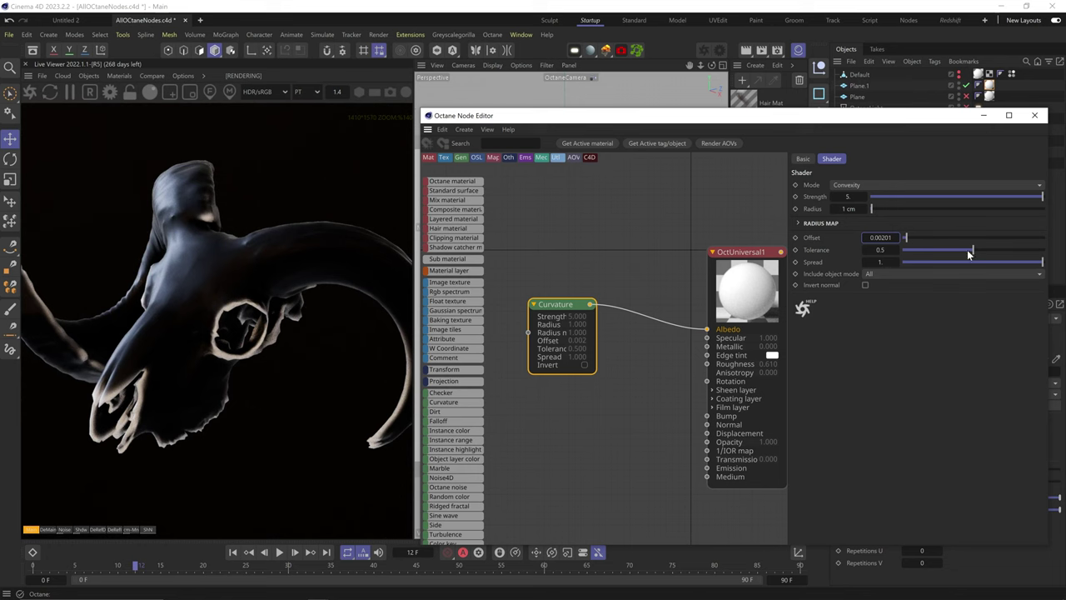
drag(969, 253, 882, 259)
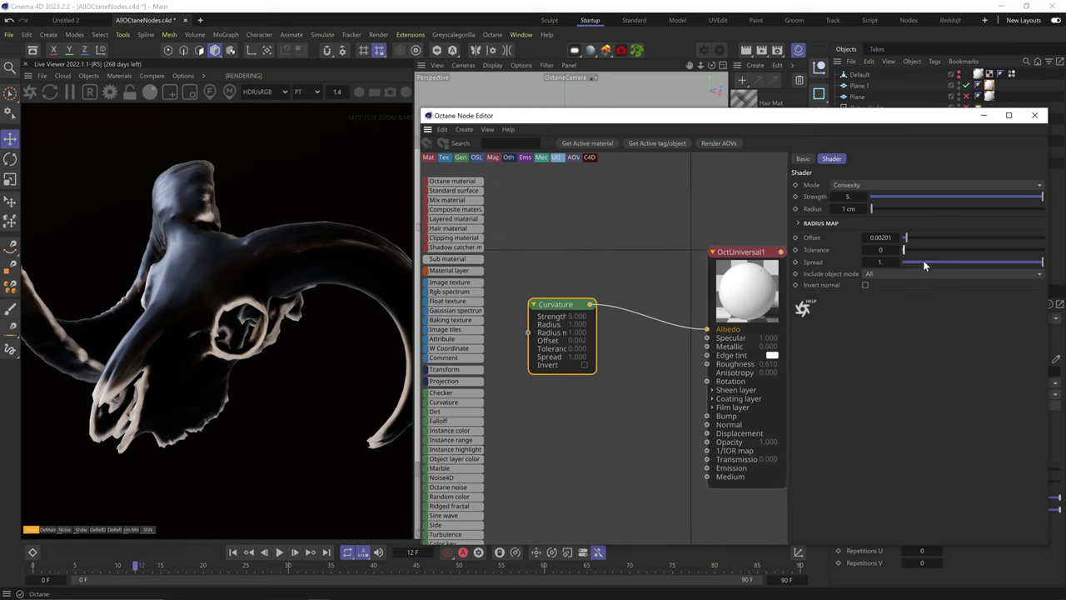
drag(996, 265, 1050, 267)
Step: Try the Self include object mode on the Curvature node and return it to All
drag(718, 116, 725, 136)
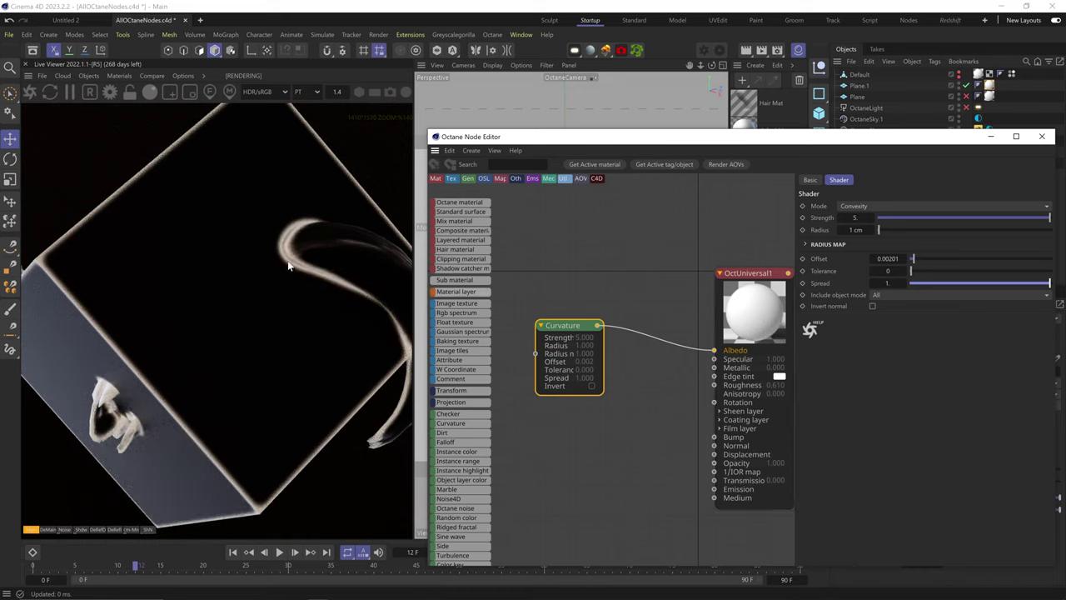
click(883, 295)
click(890, 322)
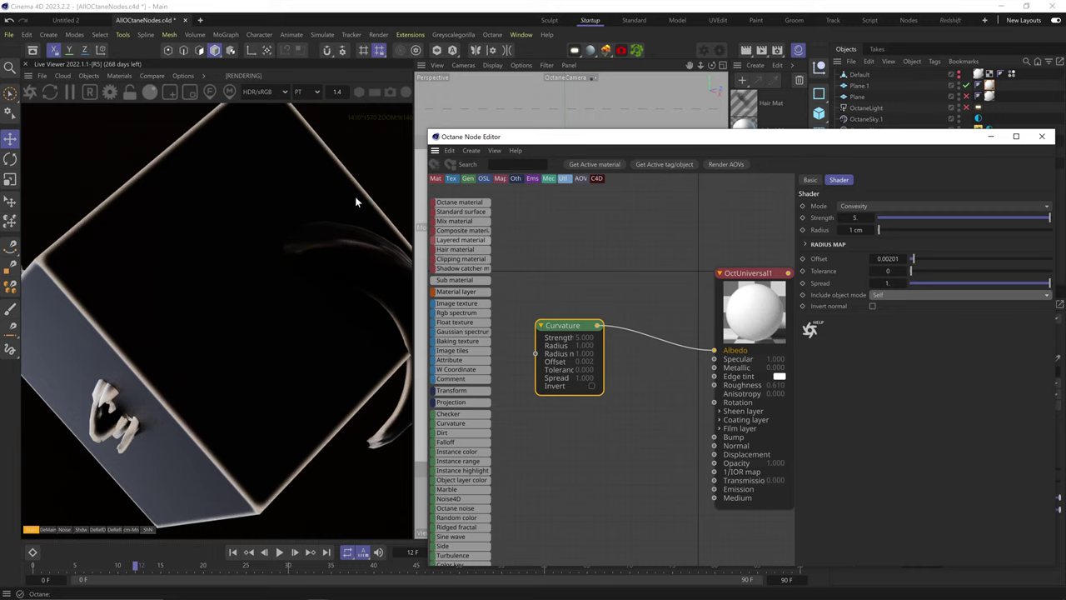
click(909, 296)
click(905, 308)
Step: Enable Invert normal on the Curvature node, try the Concavity mode, and set the mode to All
click(872, 306)
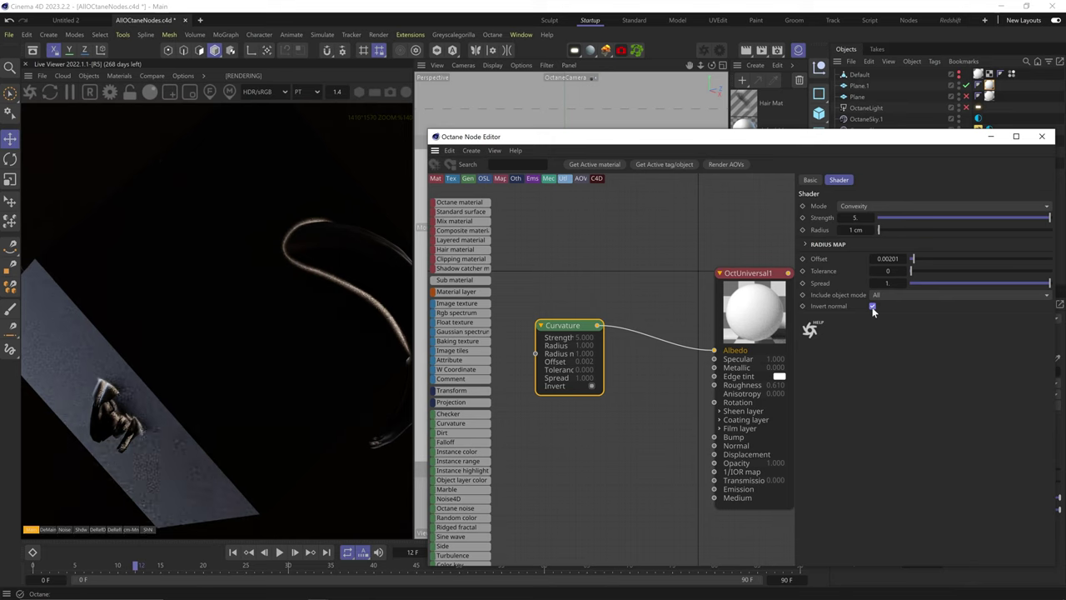
click(877, 209)
click(873, 234)
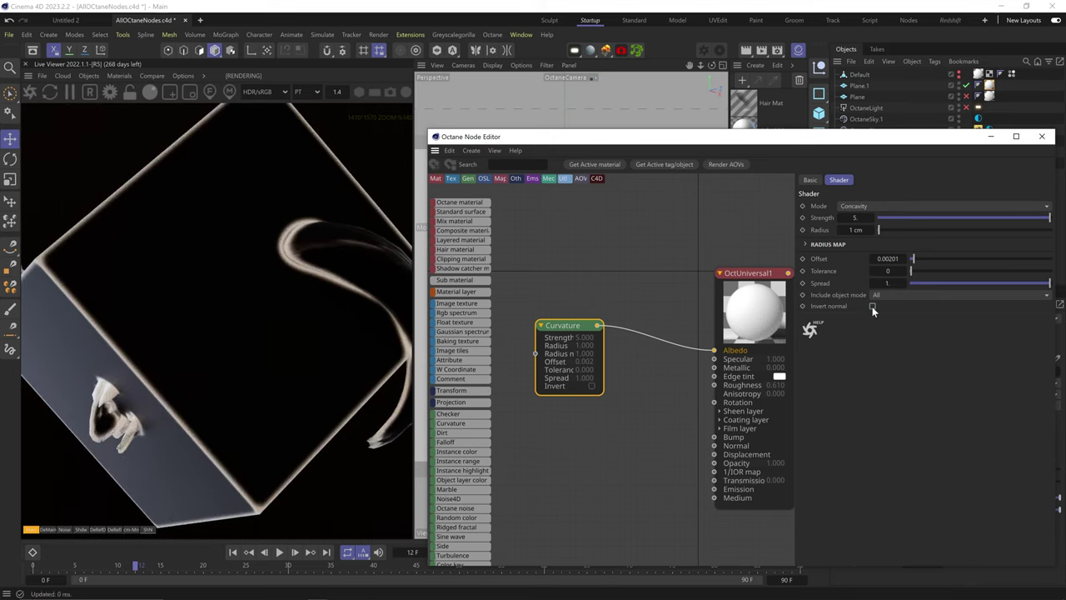
click(887, 206)
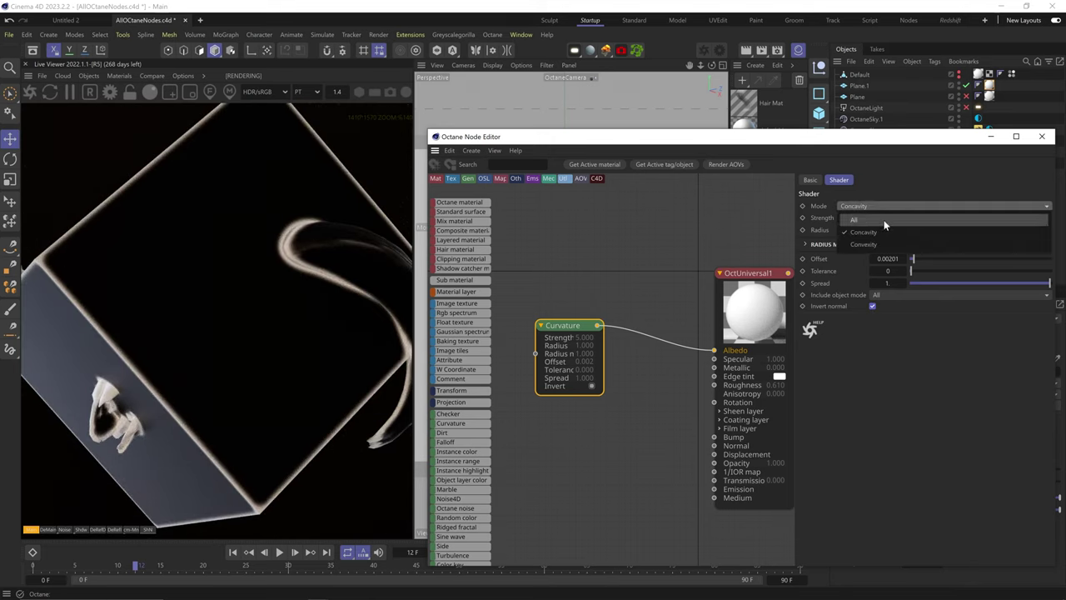
click(884, 220)
Step: Hide the Cube object so that only the skull is rendered
drag(929, 140, 923, 245)
click(961, 163)
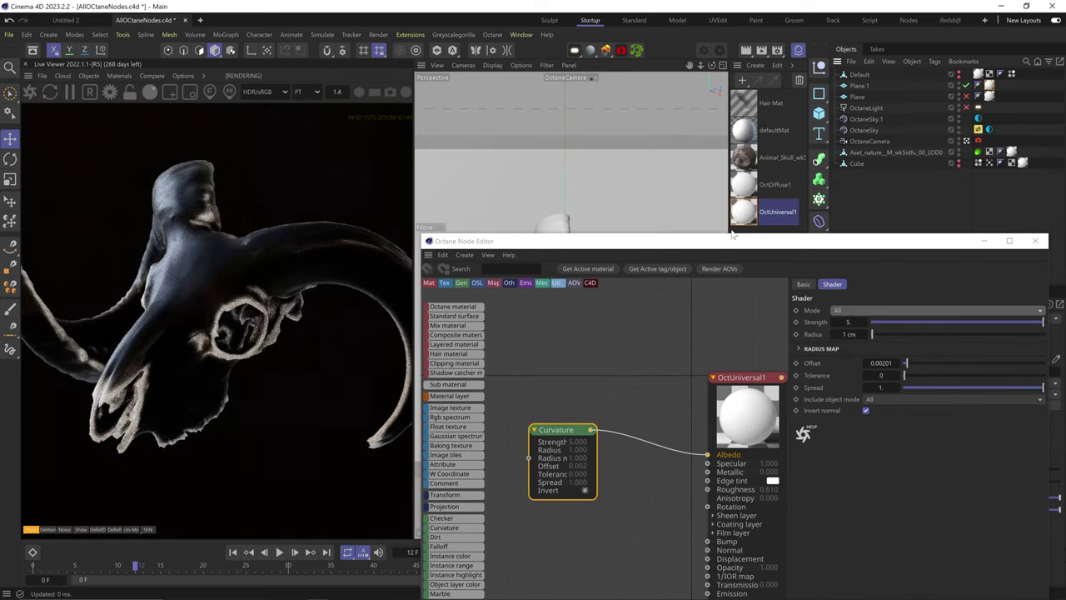
drag(723, 239, 726, 135)
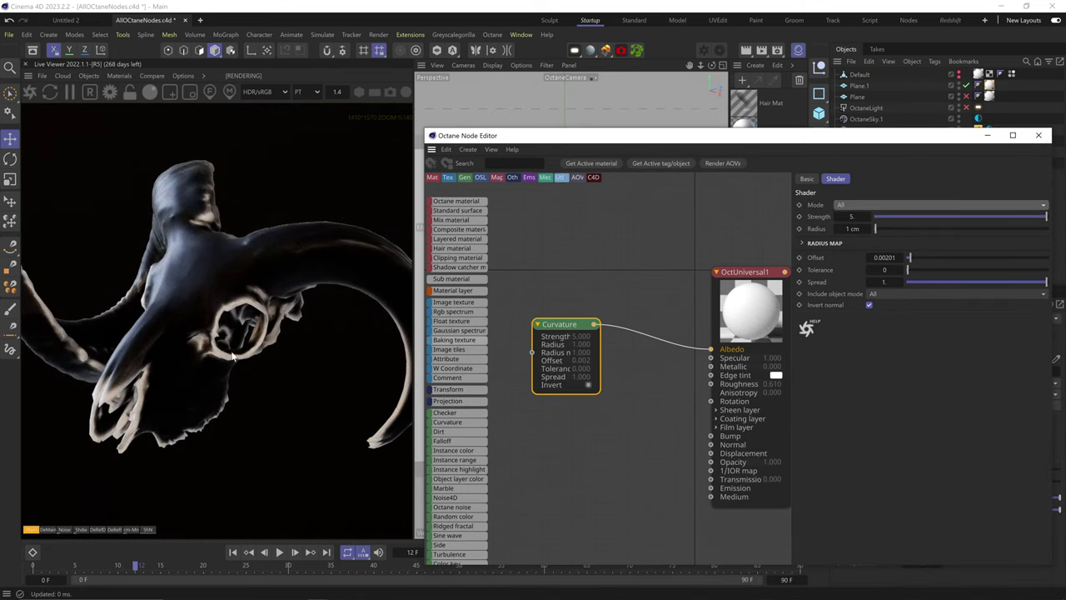
Step: Feed the Curvature node's Radius map from an Octane noise node and solo the noise
click(837, 249)
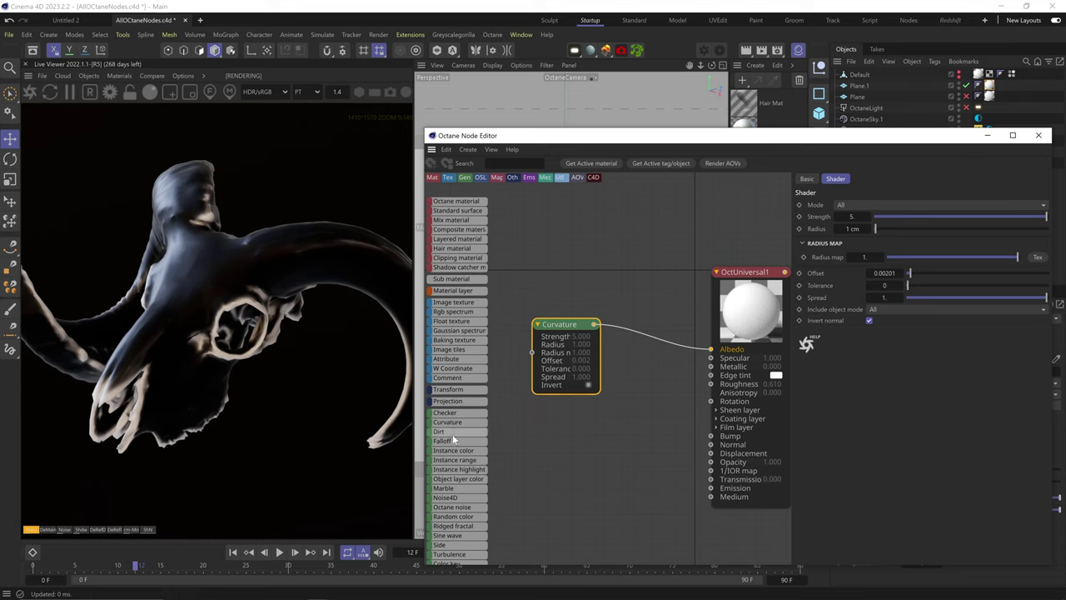
middle_drag(568, 404, 635, 420)
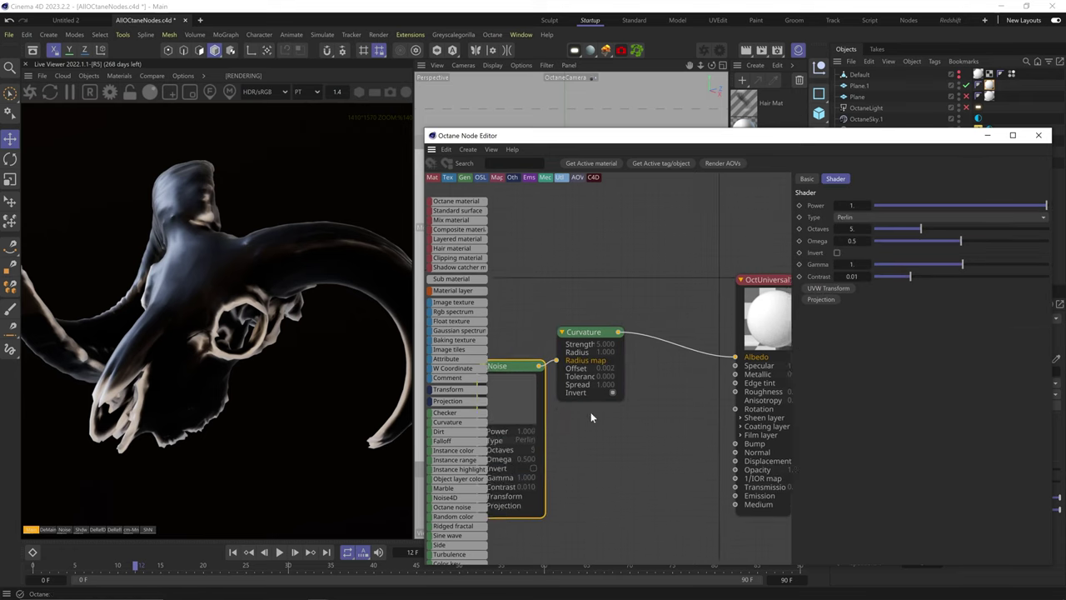
right_click(529, 375)
click(545, 400)
Step: Add a UVW Transform scaled uniformly to 0.155 to the noise, end solo mode, and set the noise contrast to about 4.88
click(828, 288)
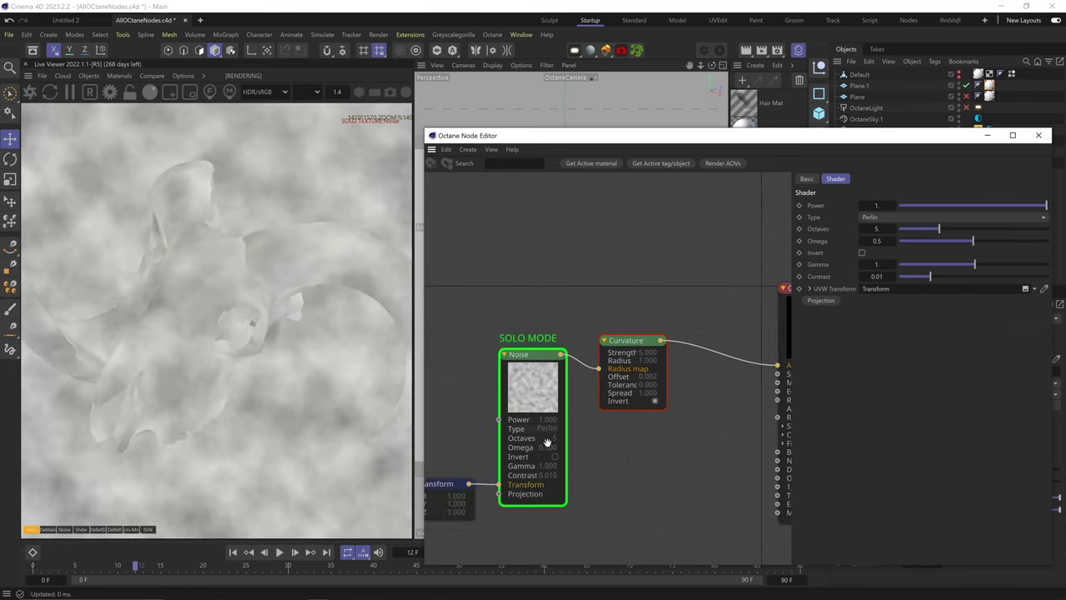
middle_drag(449, 482, 541, 469)
click(539, 469)
drag(1001, 309, 966, 309)
click(644, 364)
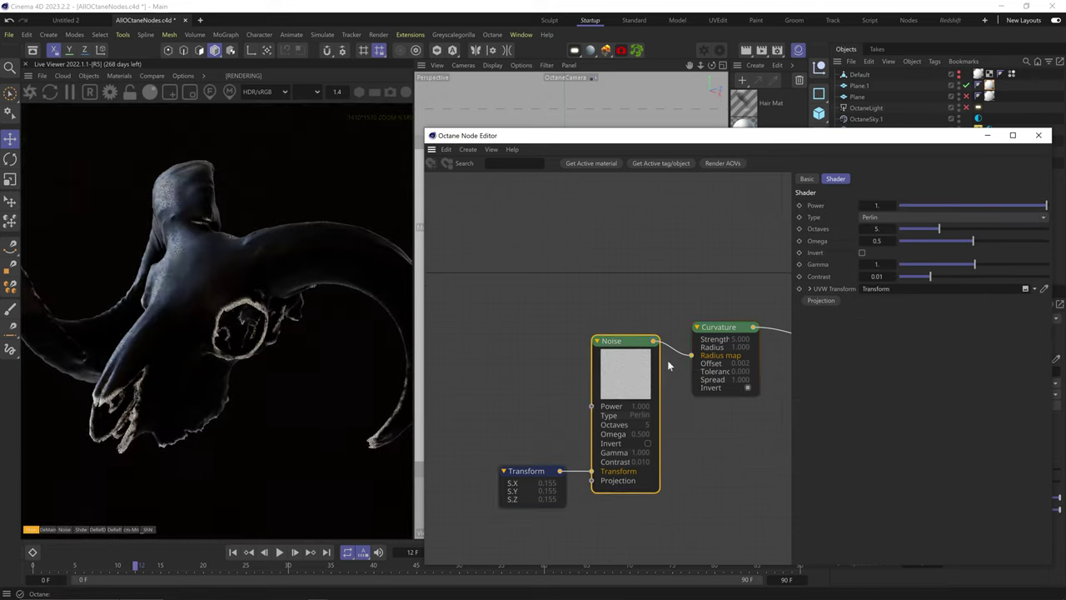
drag(929, 276, 1010, 278)
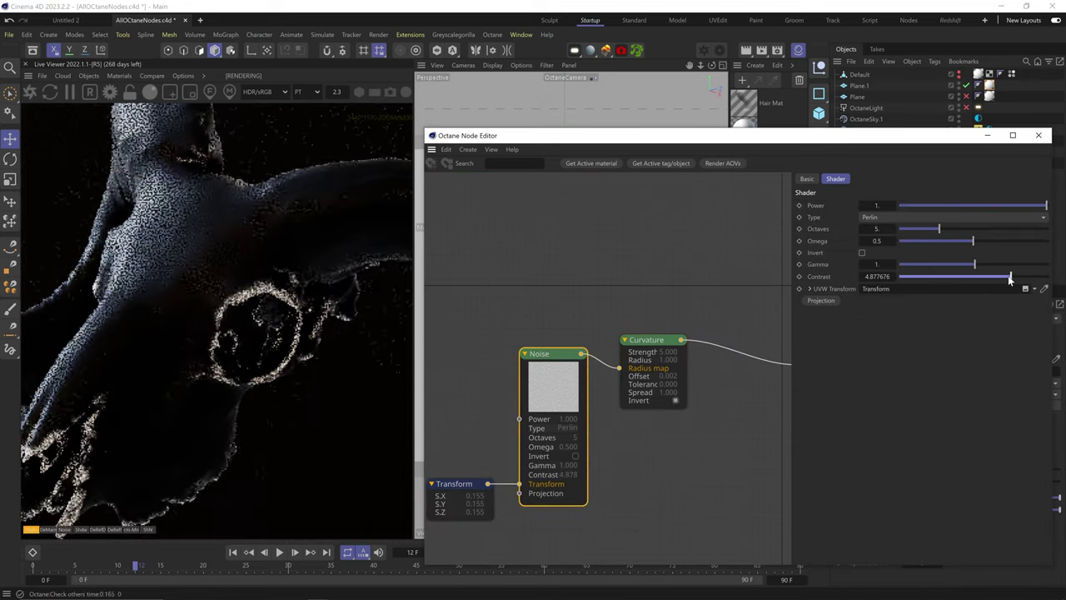
Step: Set the mode of the noise-driven Curvature node to Concavity
click(647, 375)
click(890, 206)
click(887, 231)
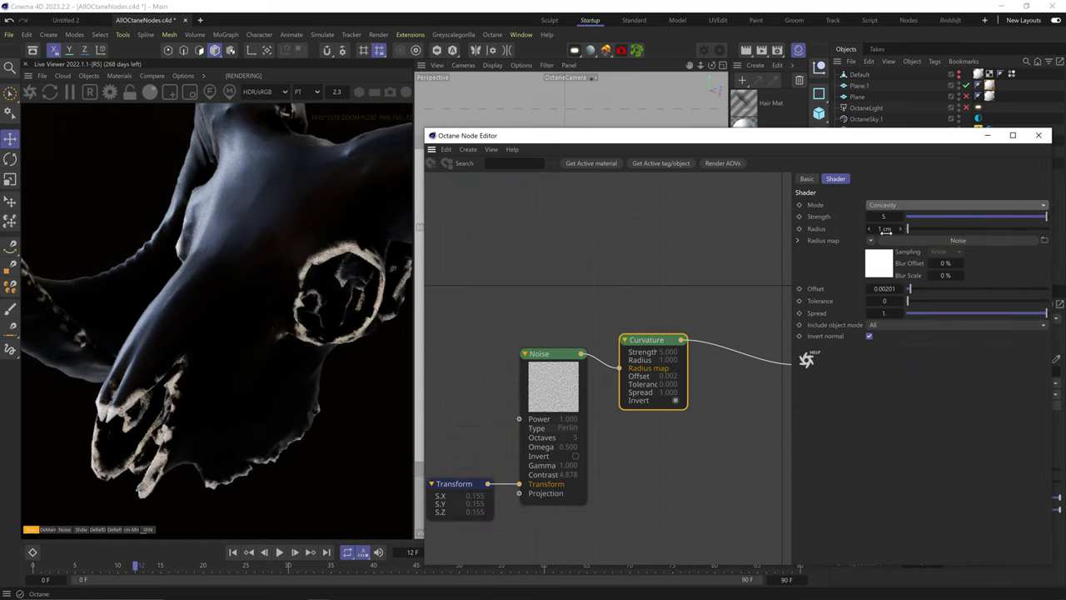
Step: Set the noise's omega to about 0.715 and disconnect the noise from the Curvature node's Radius map
click(576, 371)
click(1005, 241)
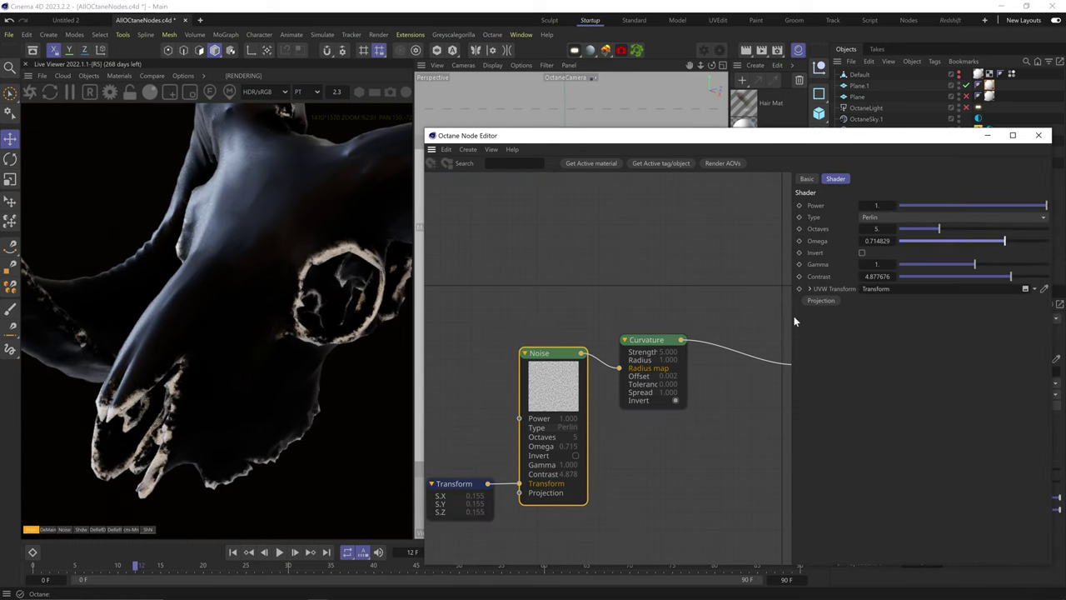
drag(619, 368, 607, 382)
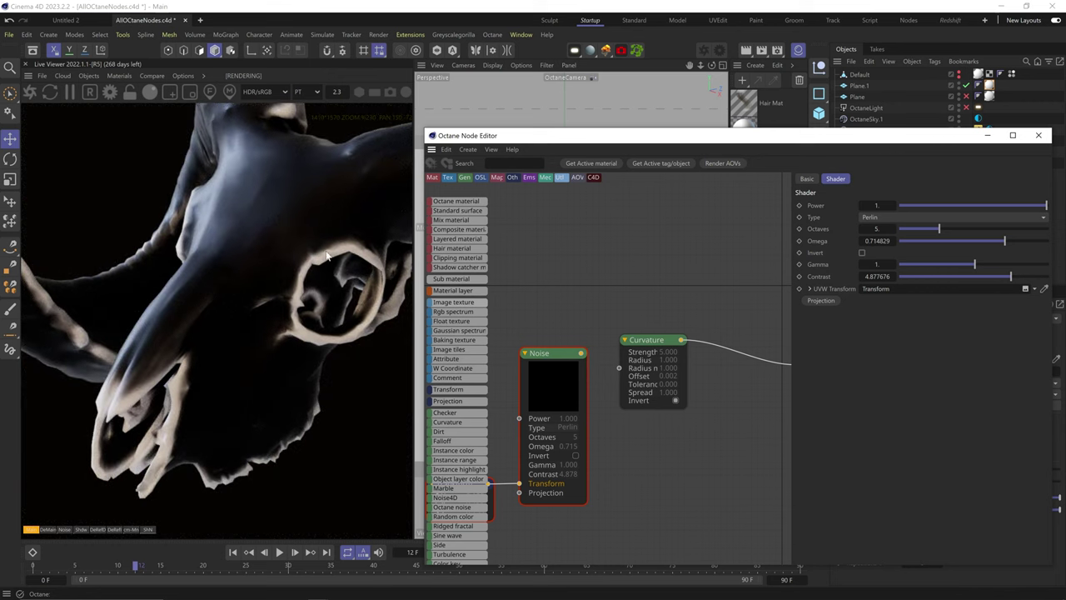
Step: Delete the Curvature node and its noise and transform nodes, leaving only the universal material in the graph
scroll(613, 383, down, 3)
middle_drag(644, 403, 667, 420)
drag(697, 355, 537, 484)
key(Delete)
middle_drag(644, 353, 570, 338)
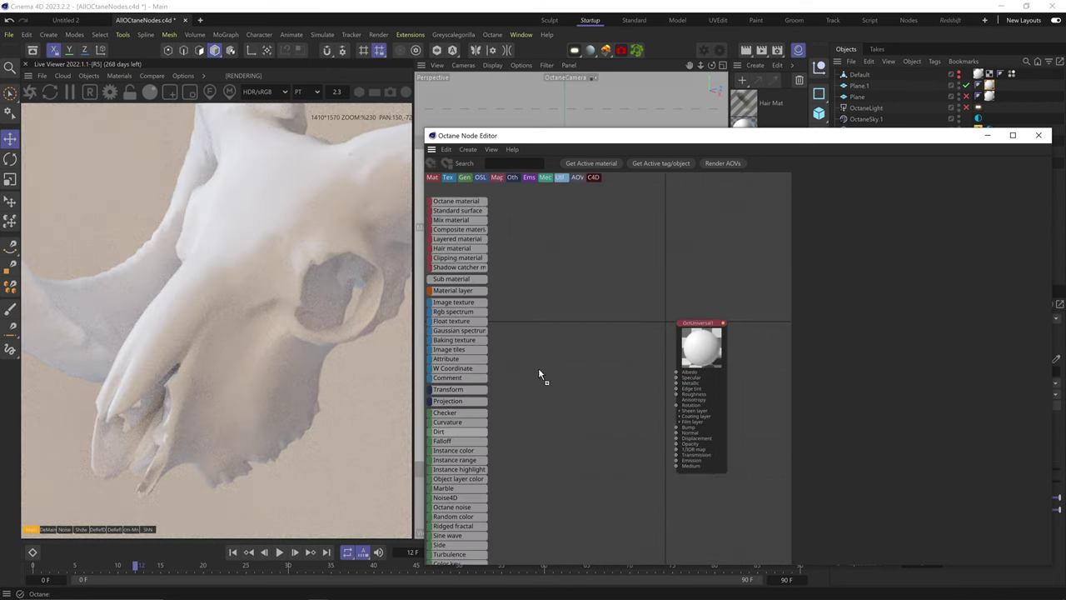
Step: Add a Dirt node and connect it to the universal material's Albedo
drag(539, 374, 677, 373)
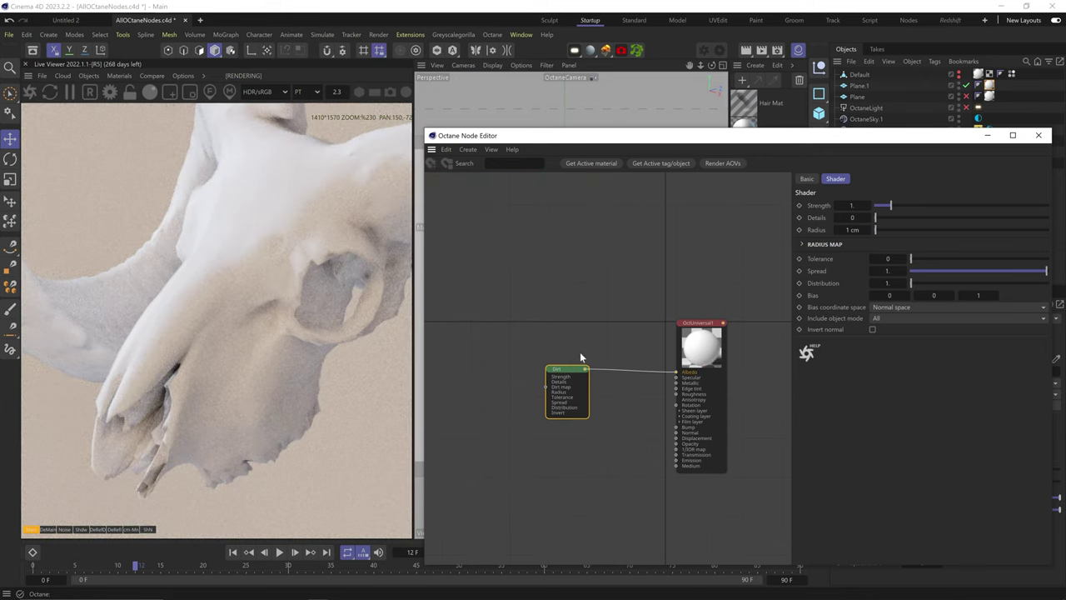
scroll(284, 314, down, 7)
middle_drag(284, 314, 225, 331)
scroll(226, 367, down, 5)
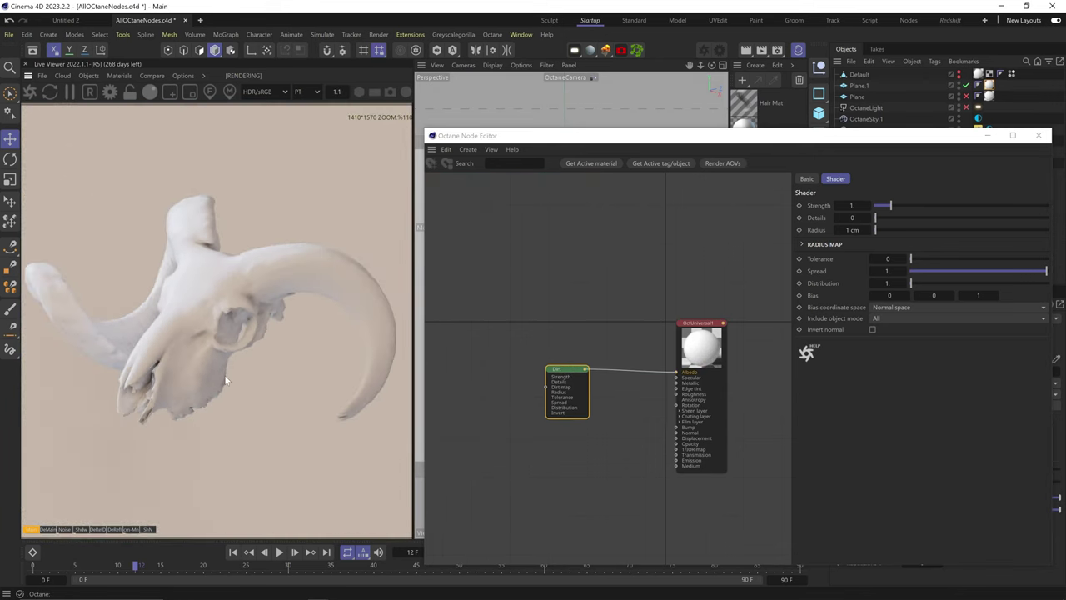
drag(570, 375, 575, 373)
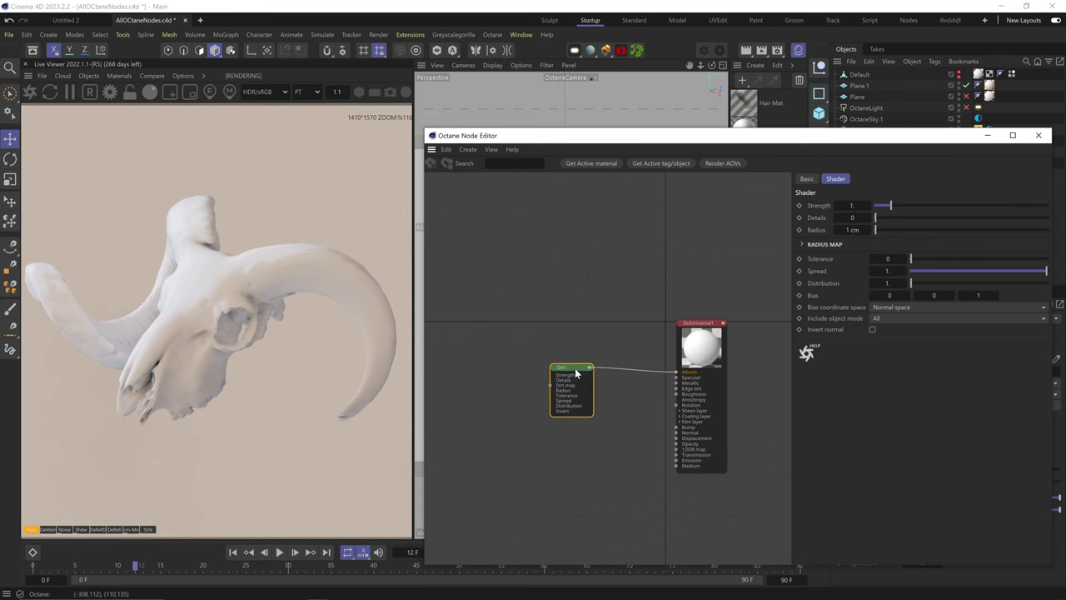
Step: Set the Dirt node's strength to 10 and its details to about 0.93
drag(897, 205, 1047, 205)
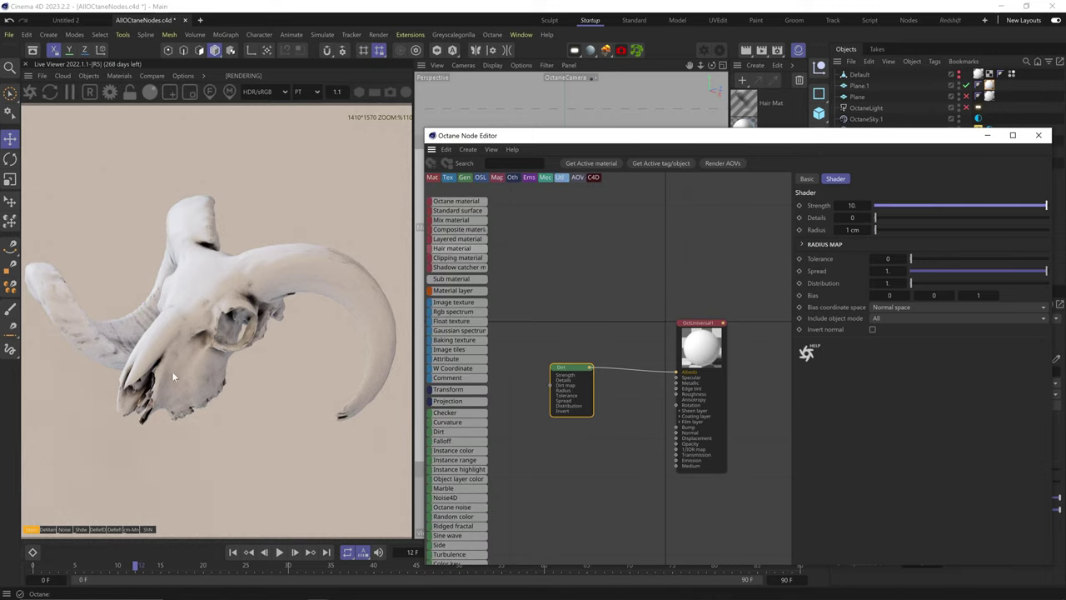
scroll(172, 370, up, 4)
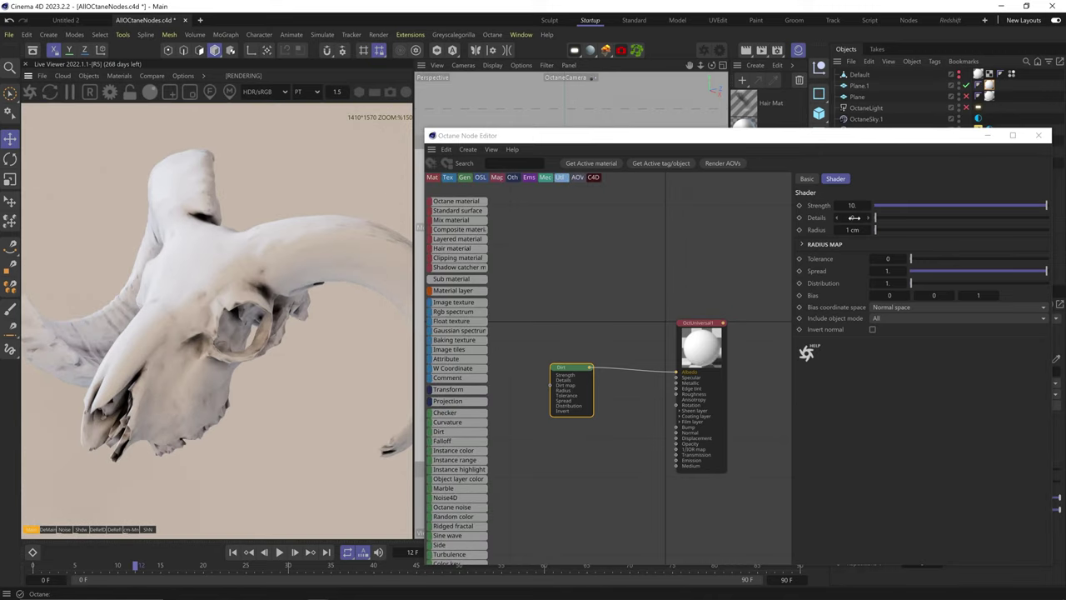
drag(854, 218, 1035, 216)
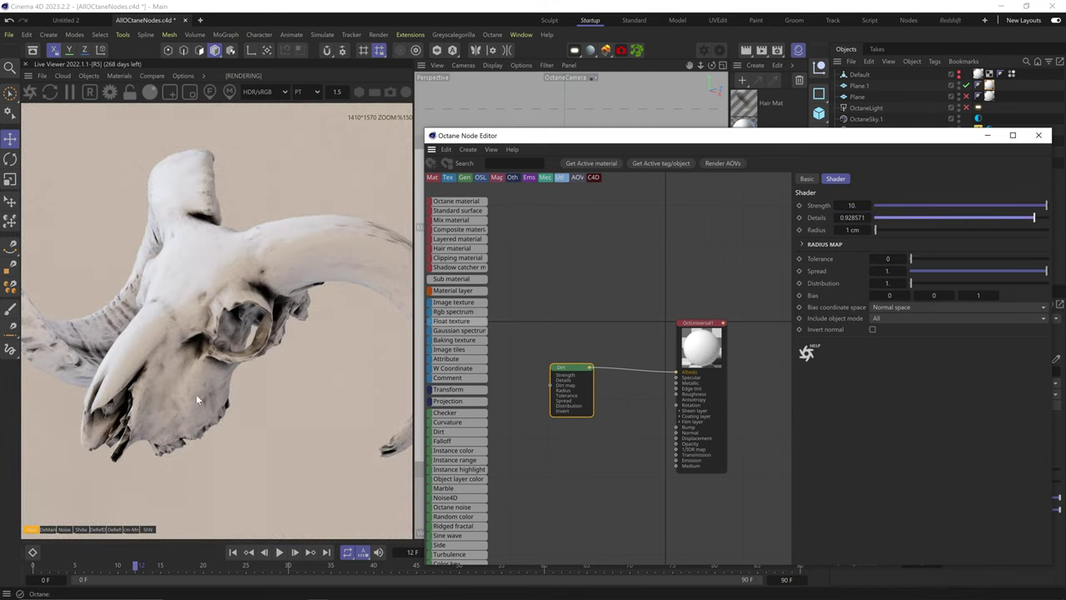
drag(141, 360, 178, 310)
Step: Set the Dirt radius to 2 cm, details to 2, spread to about 0.365 and distribution to 100
drag(856, 231, 878, 214)
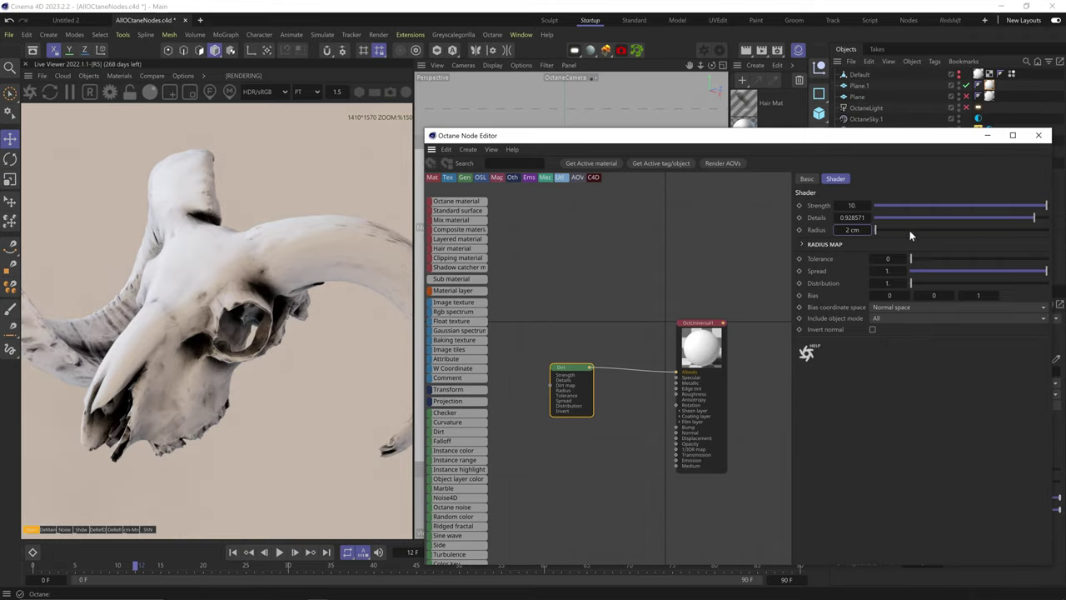
drag(912, 271, 1018, 283)
click(870, 219)
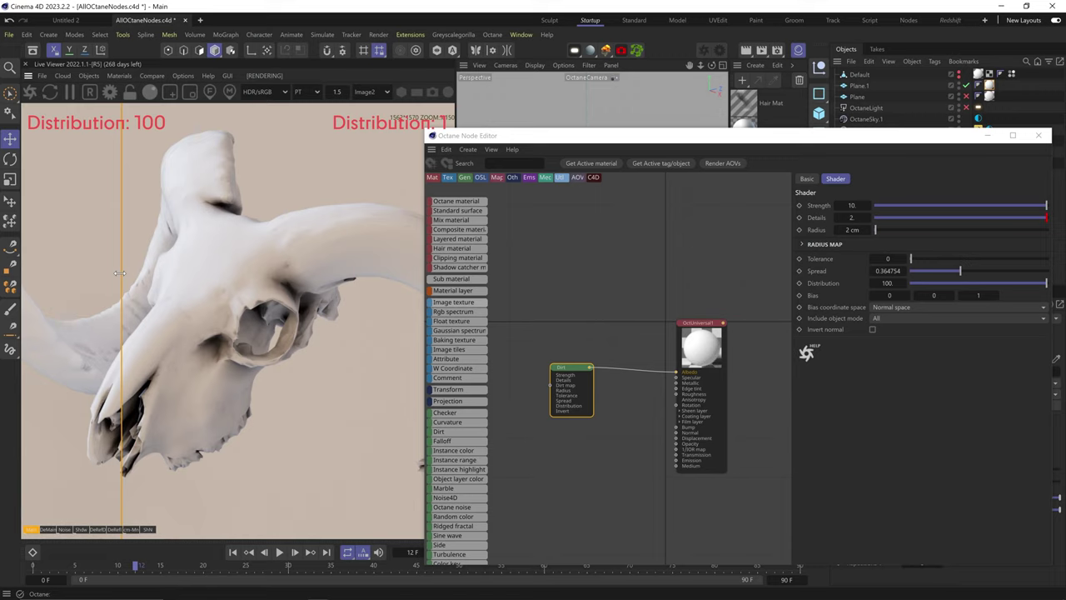
Step: Compare the skull renders with Dirt distribution 100 and 1 across the split view
drag(120, 268, 299, 269)
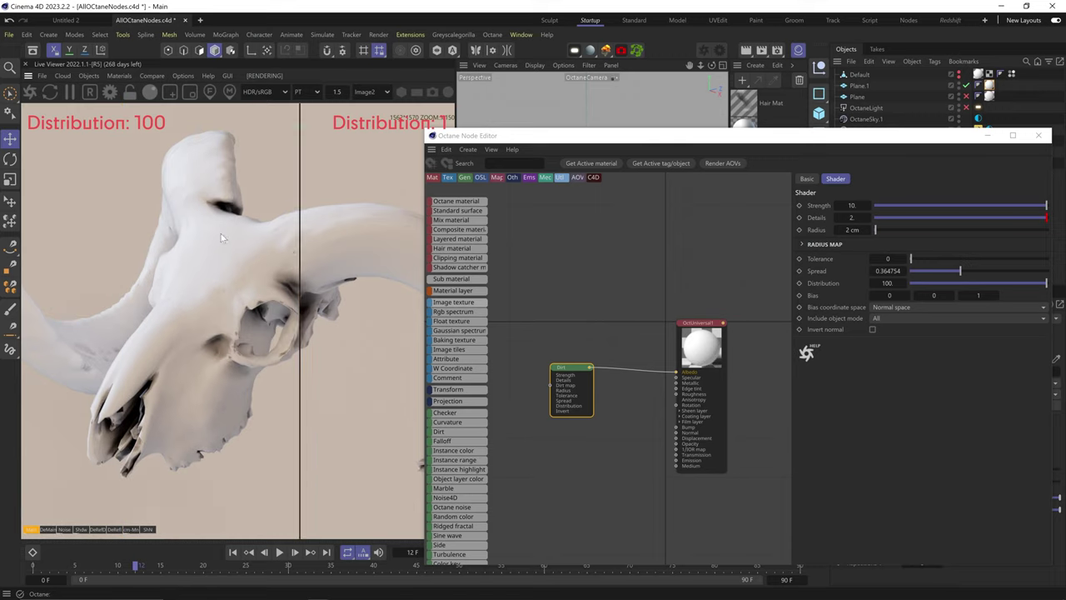
drag(300, 225, 346, 241)
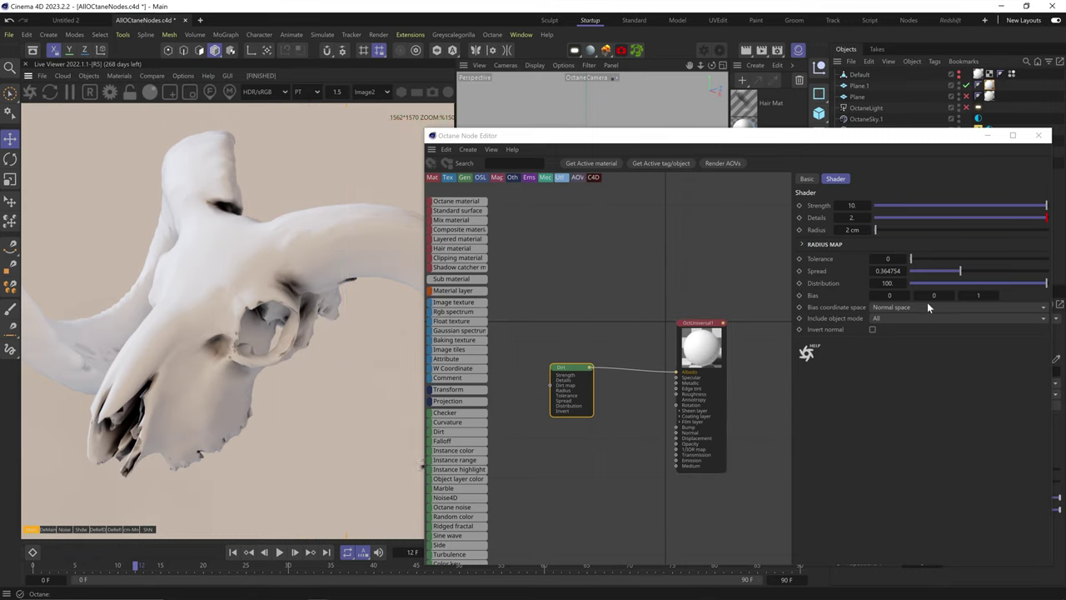
Step: Set the Dirt node's bias to 0, 1, 0
click(934, 296)
text(1)
key(Return)
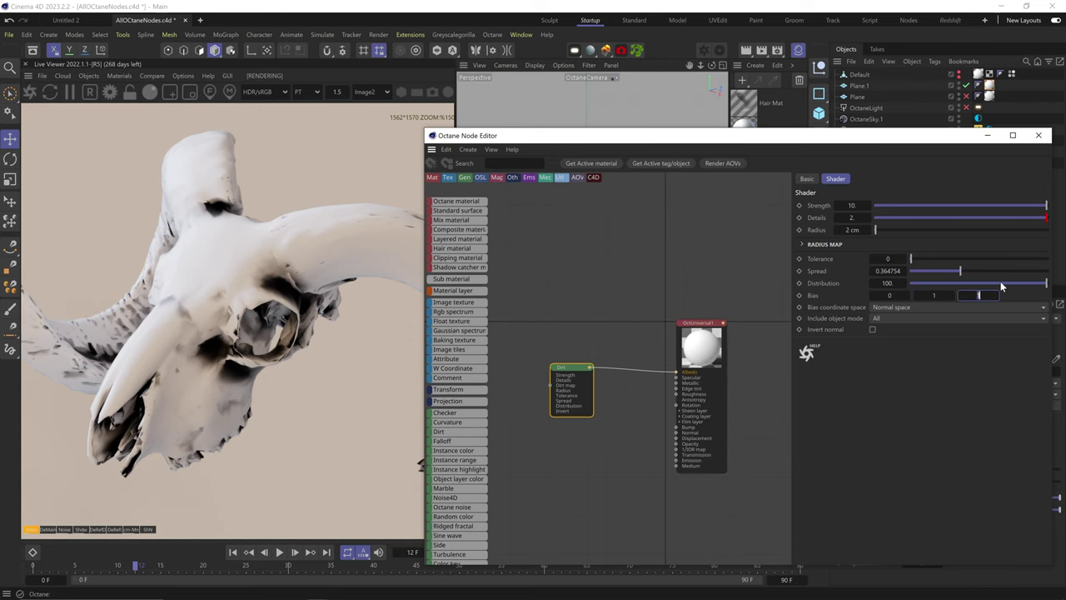
text(0)
key(Return)
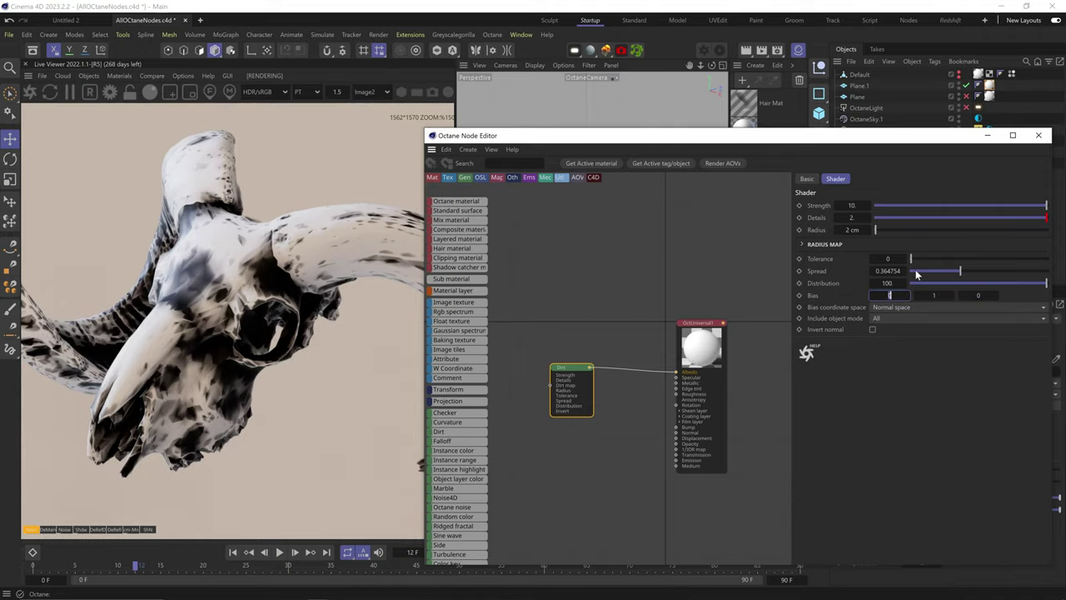
Step: Try Dirt biases of 1, 0, 0 and 1, 1, 0 plus negative X values, and return the bias to 0, 1, 0
click(917, 295)
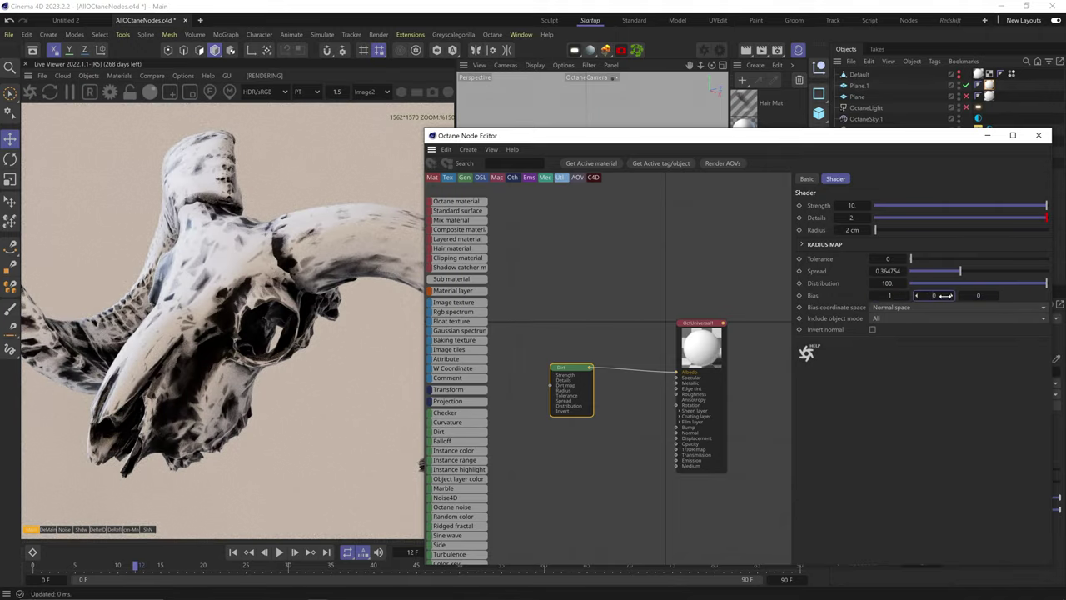
click(948, 291)
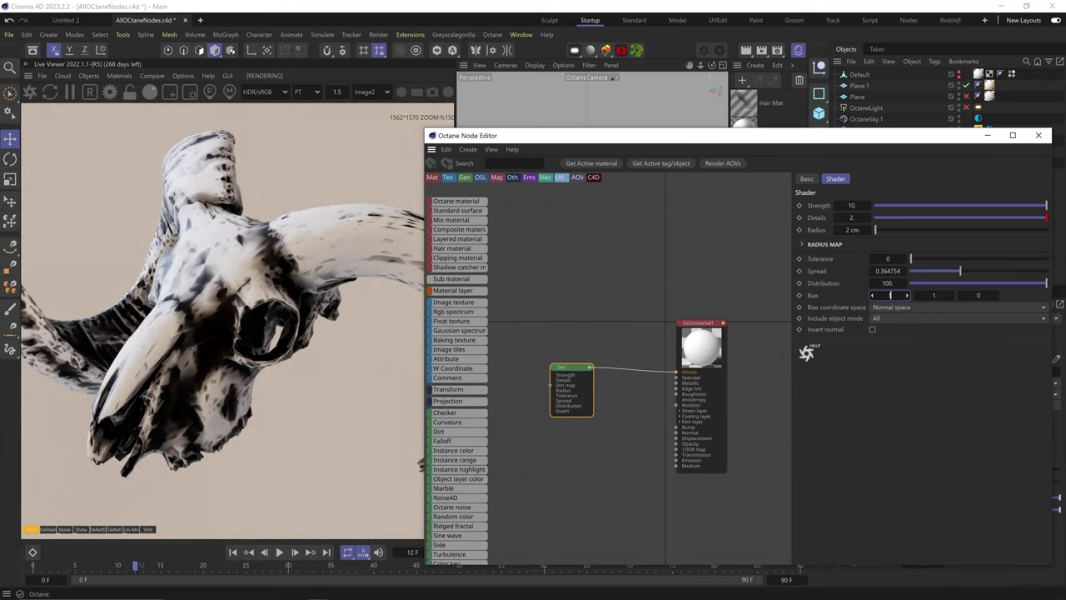
scroll(891, 294, down, 14)
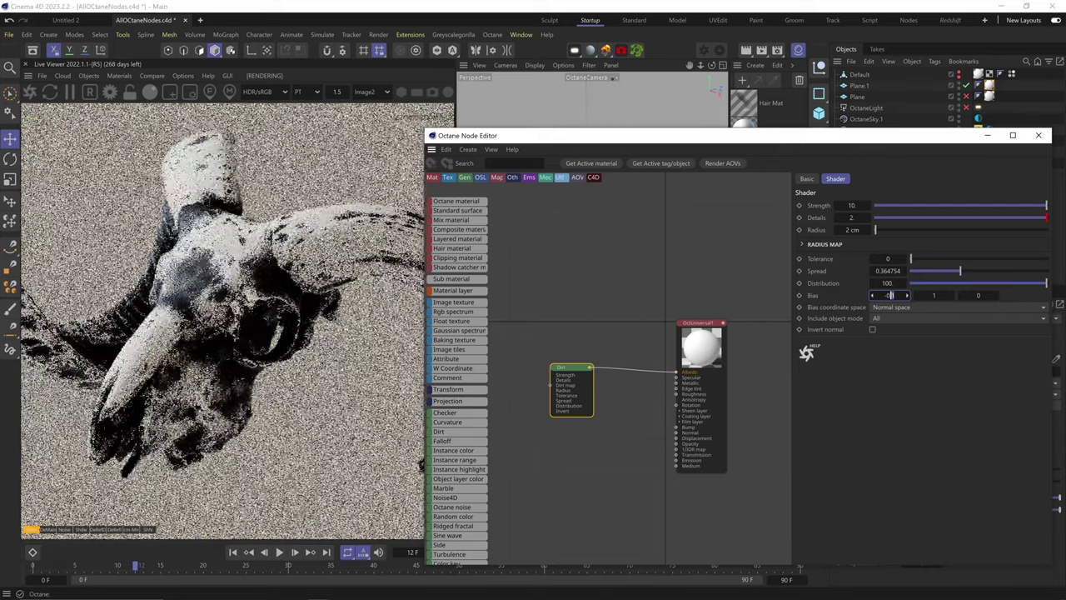
scroll(892, 296, up, 3)
scroll(892, 296, up, 1)
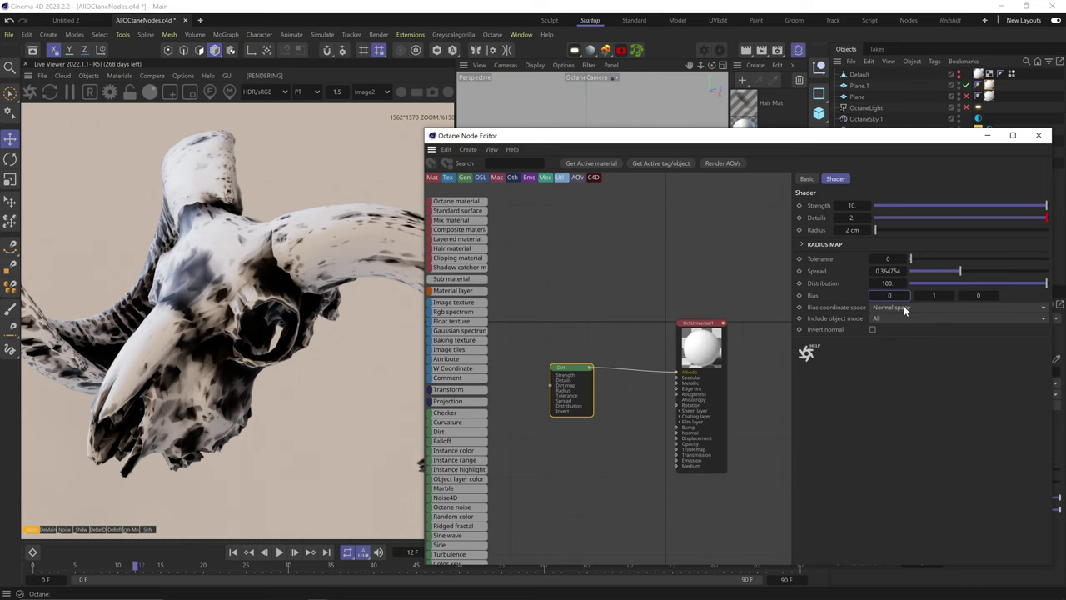
Step: Set the Dirt node's bias coordinate space to Object space and its X bias to 0.2
click(906, 309)
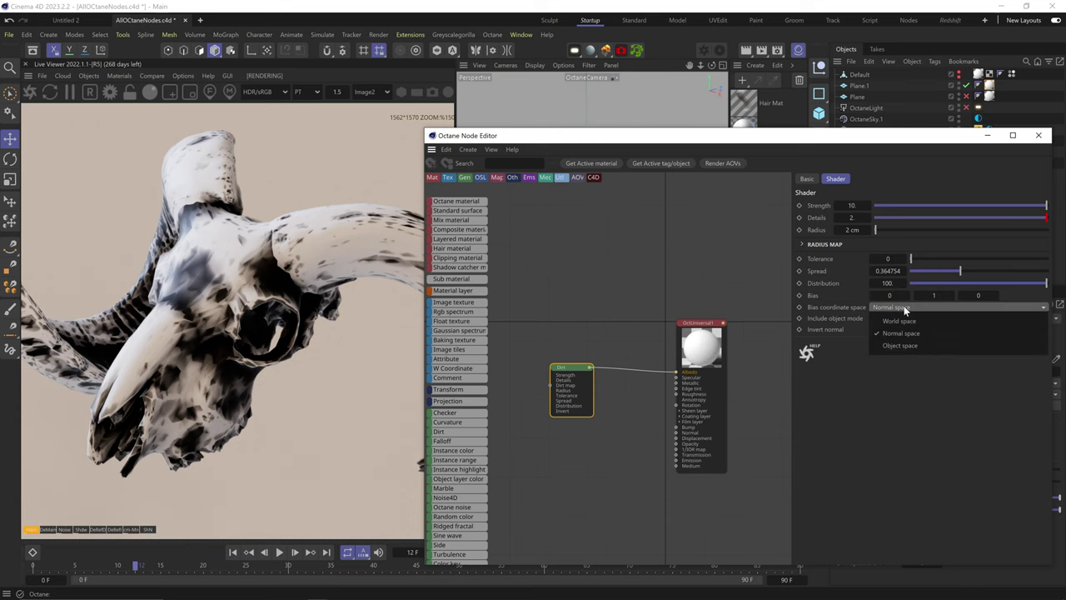
click(918, 344)
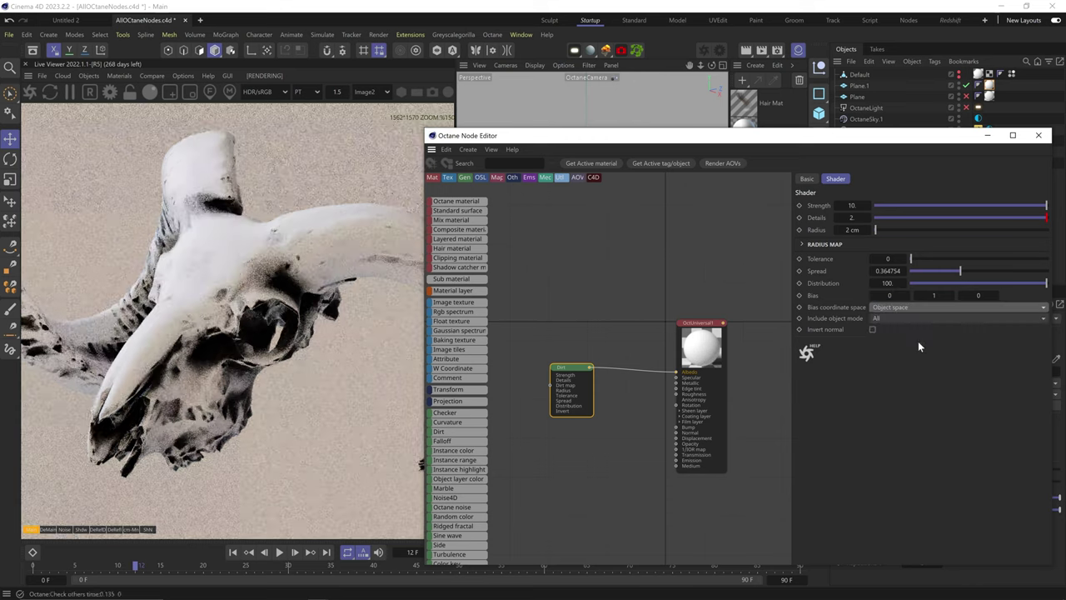
click(890, 295)
text(.9)
key(Return)
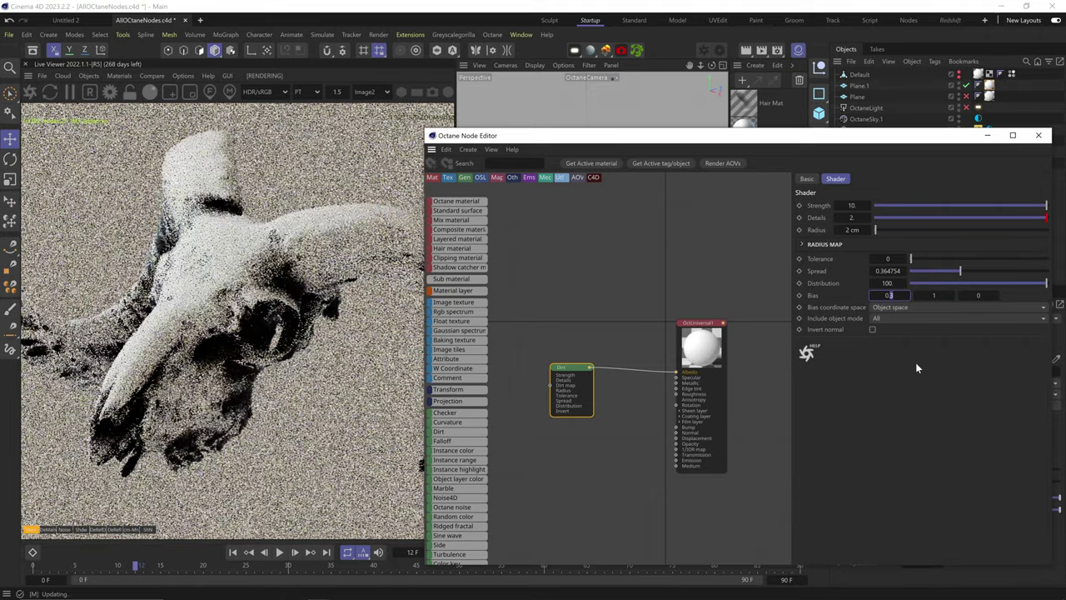
text(2)
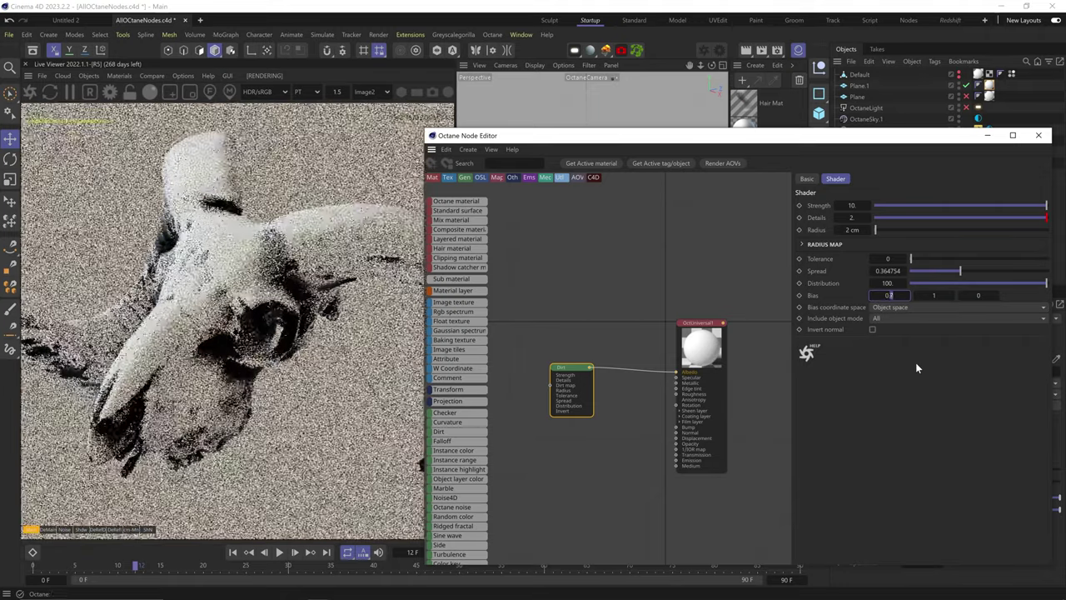
Step: Switch the Dirt node's bias coordinate space to World space and change its X bias
click(899, 307)
click(899, 320)
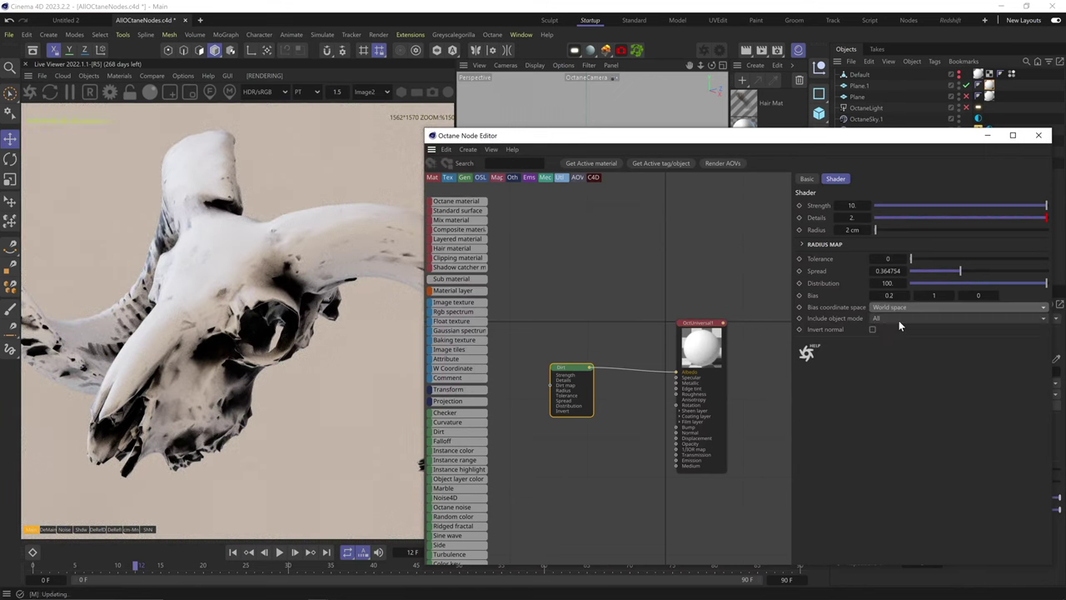
click(890, 295)
text(3)
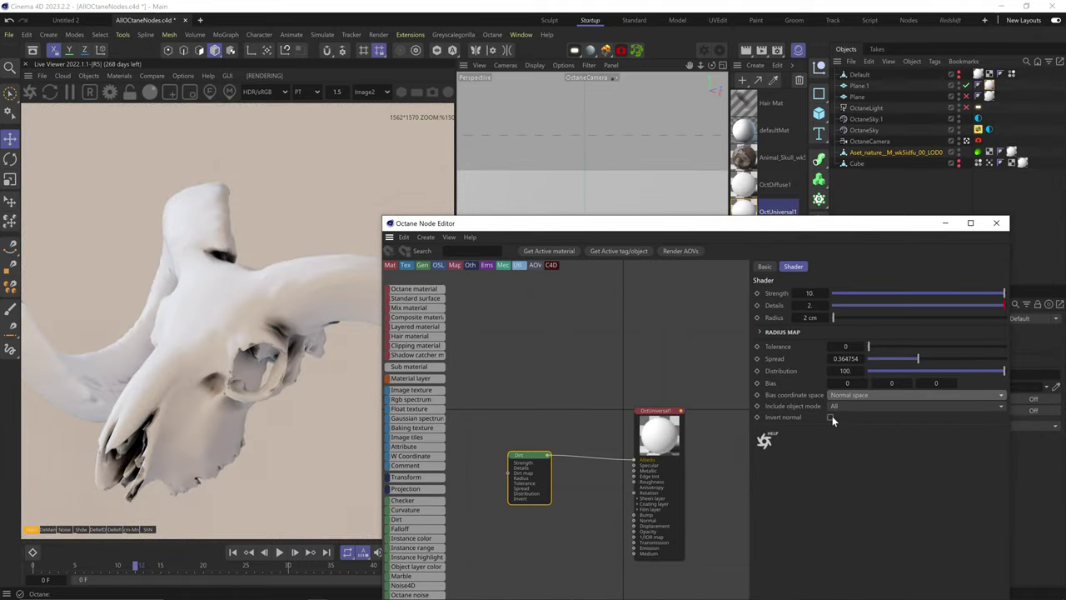
Step: Try the Dirt node's Invert normal option and switch it back off
click(831, 417)
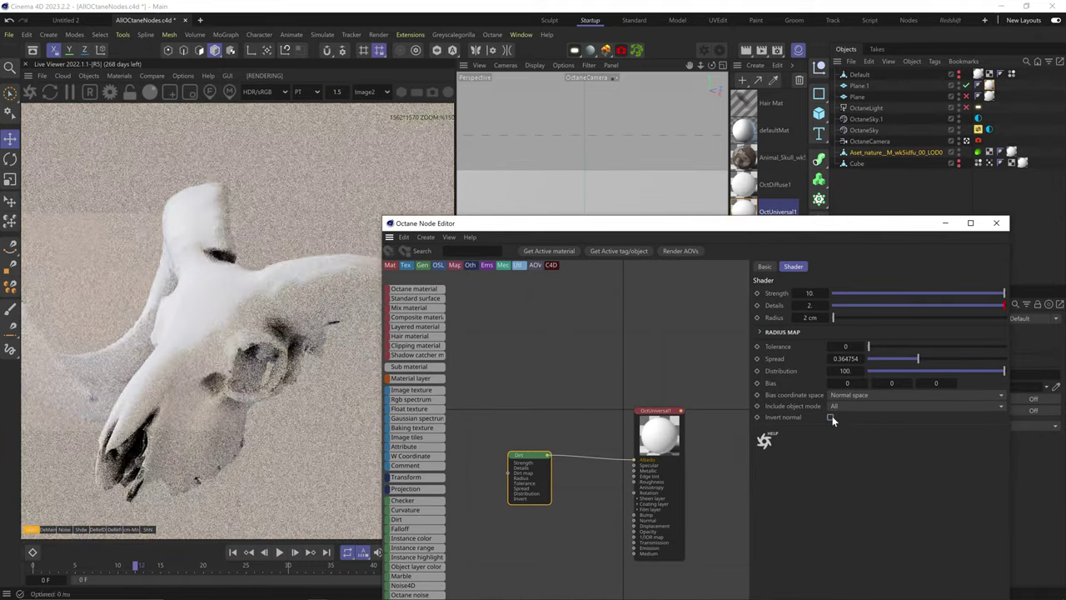
click(830, 418)
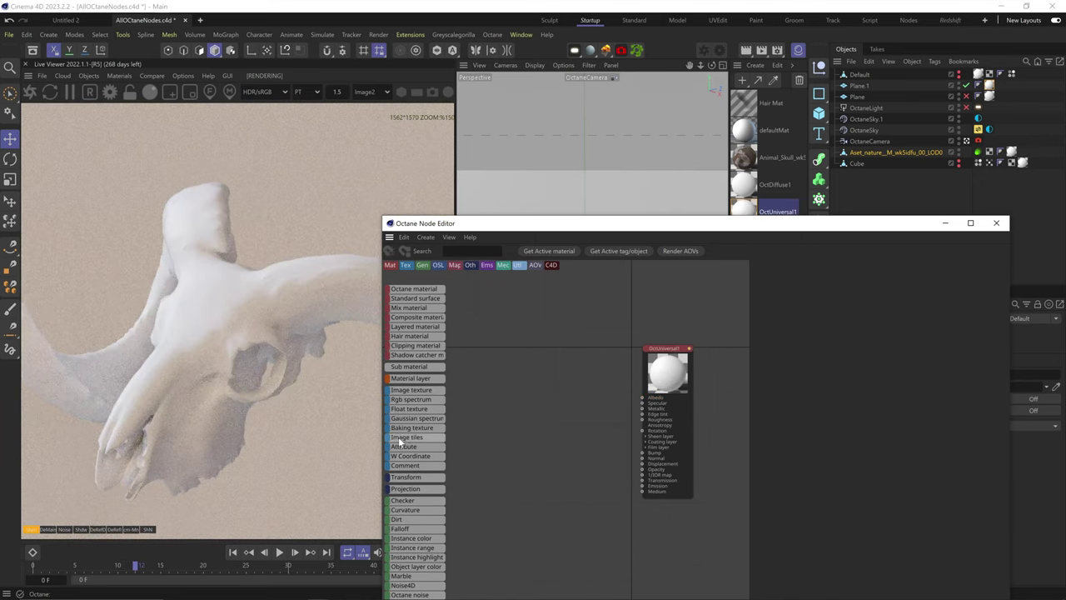
Step: Connect a new Falloff node to the universal material's Albedo and move the node editor clear of the viewport
scroll(398, 437, down, 3)
drag(400, 448, 643, 398)
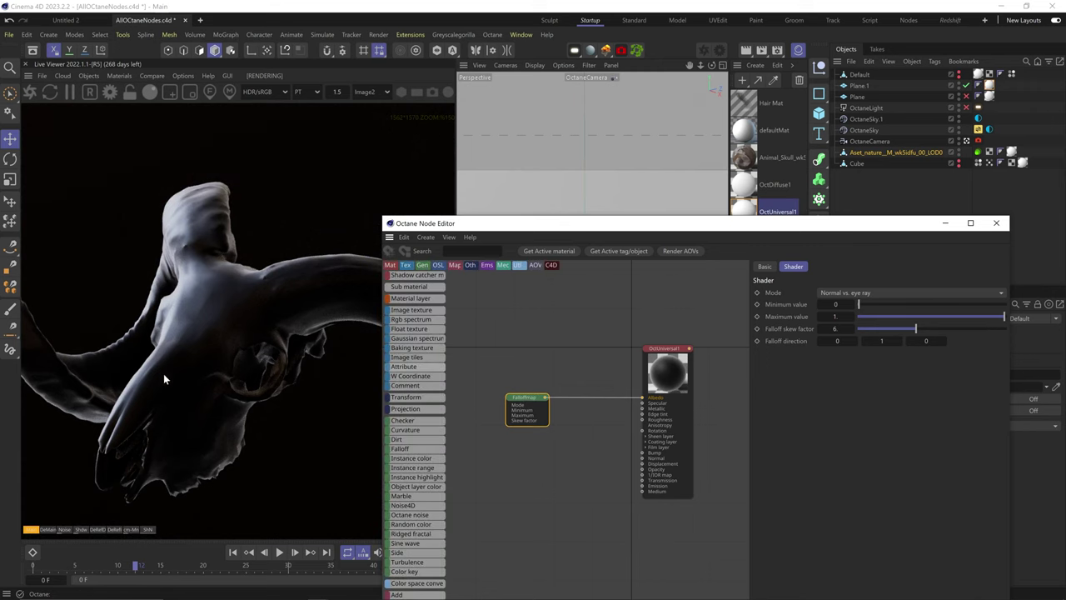
drag(454, 223, 436, 335)
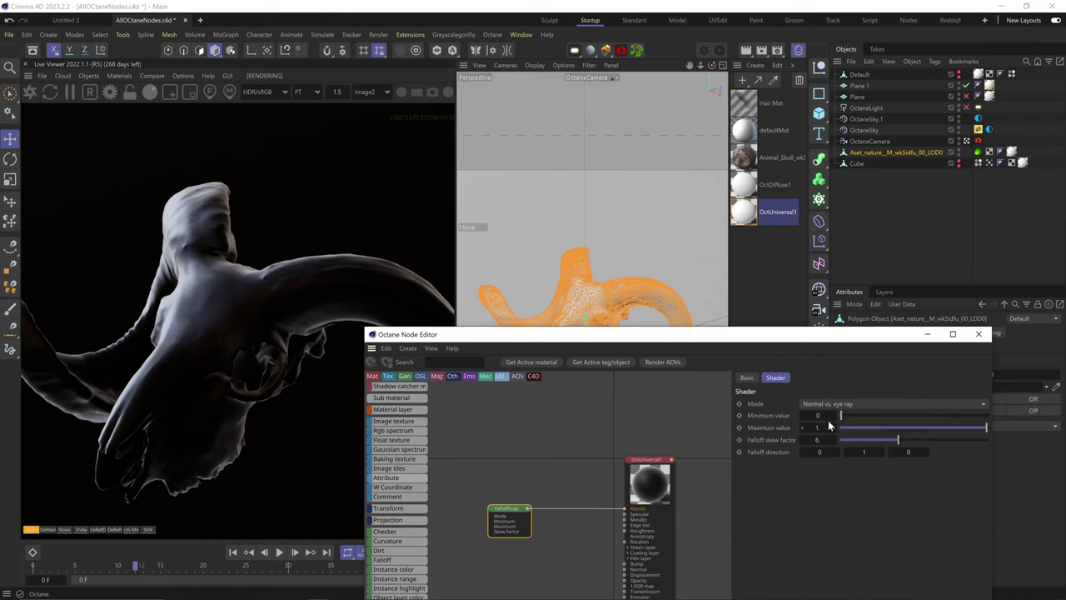
drag(666, 337, 661, 358)
alt+drag(587, 297, 603, 264)
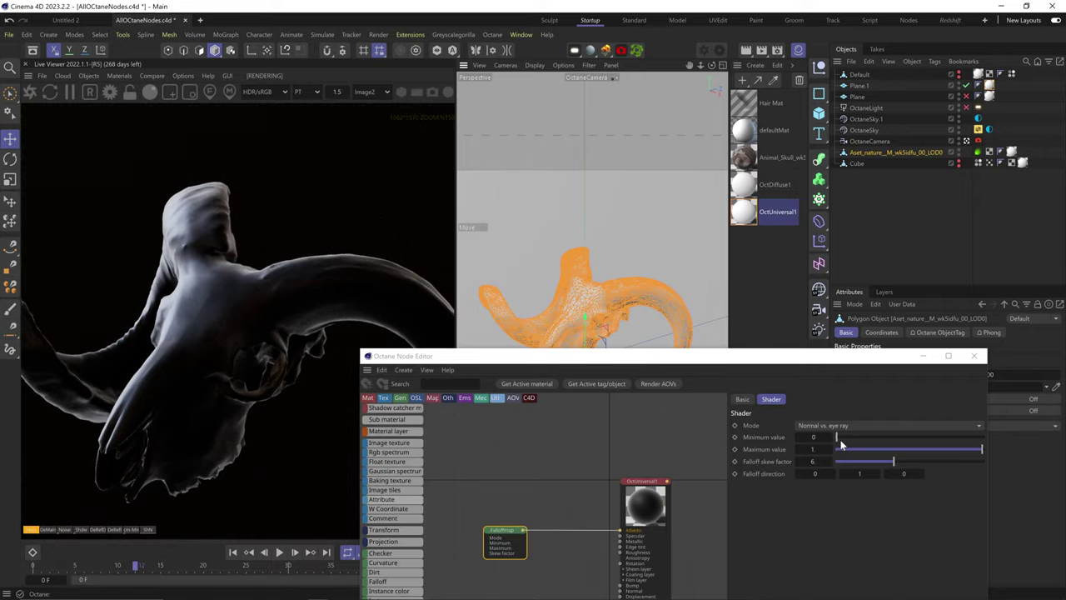
Step: Try a Falloff maximum value of about 0.126 and restore it to 1, keeping the minimum at 0
mouse_move(841, 440)
mouse_down()
mouse_move(925, 440)
mouse_move(831, 442)
mouse_up()
drag(983, 451, 854, 451)
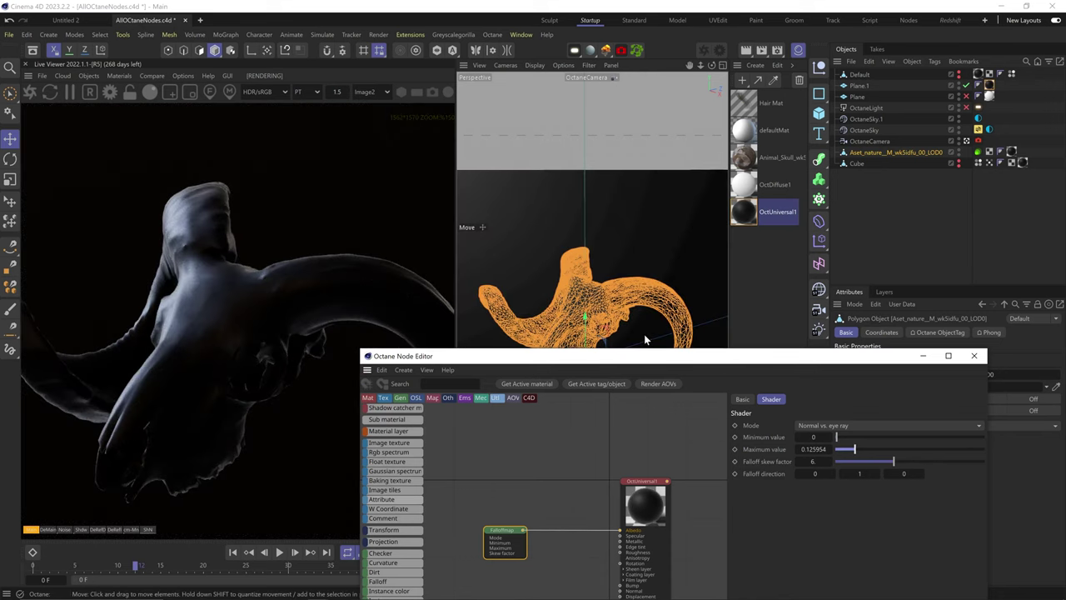
drag(855, 450, 985, 454)
Step: Set the falloff skew factor to about 2.94, and try a falloff direction Z of 1 before resetting it to 0
drag(892, 465, 864, 418)
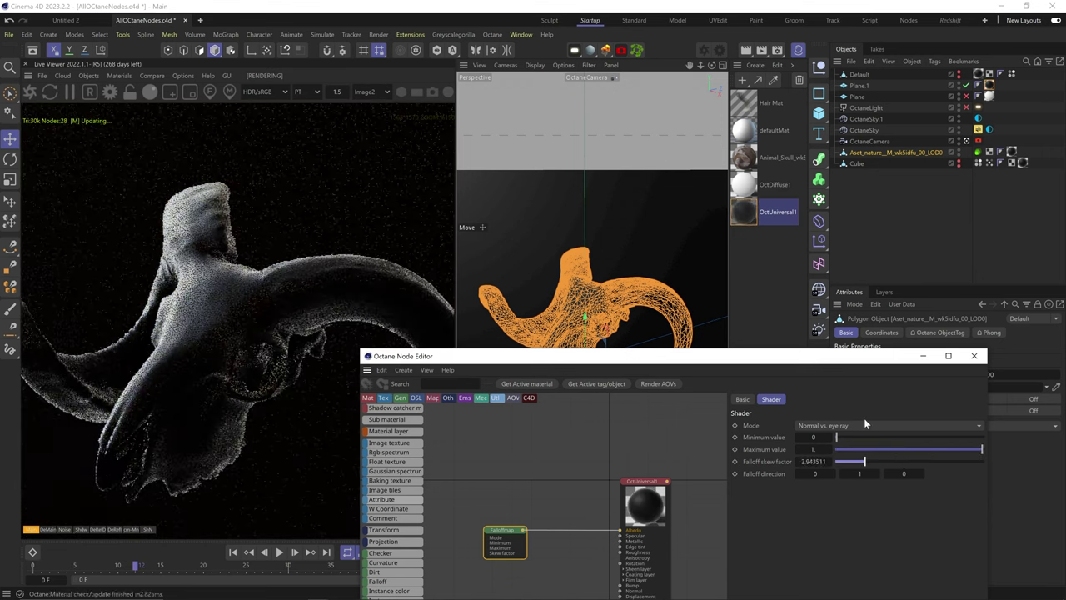
click(814, 461)
drag(906, 474, 913, 473)
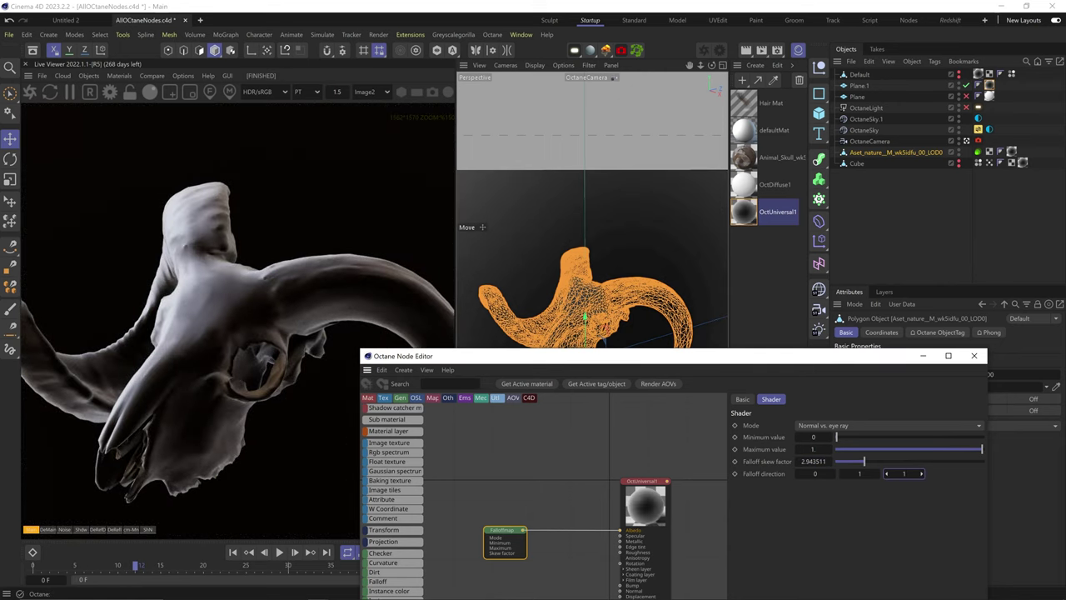
double_click(906, 473)
text(0)
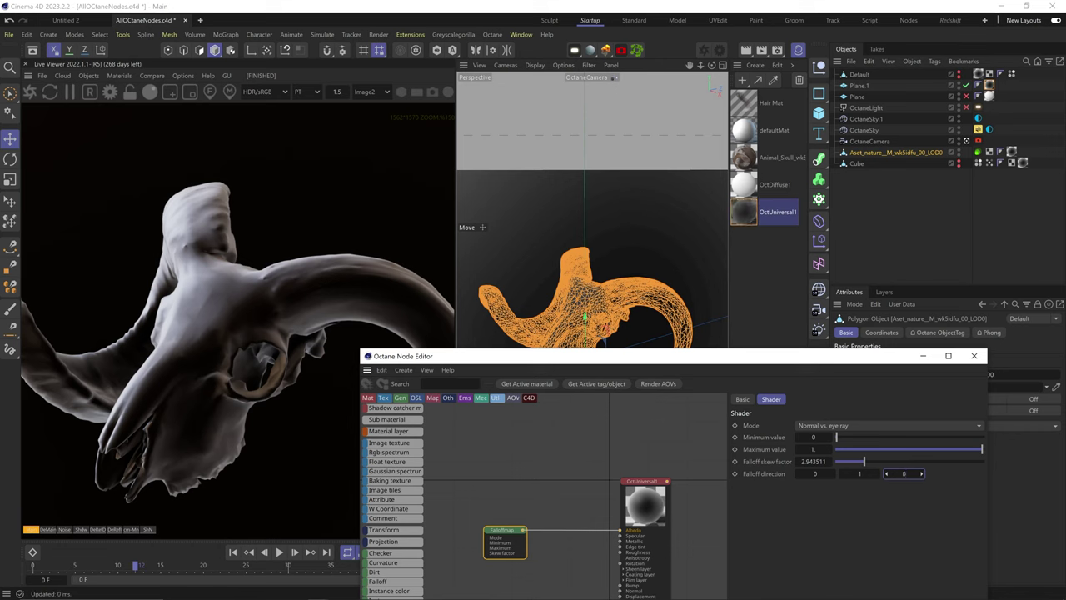
key(Return)
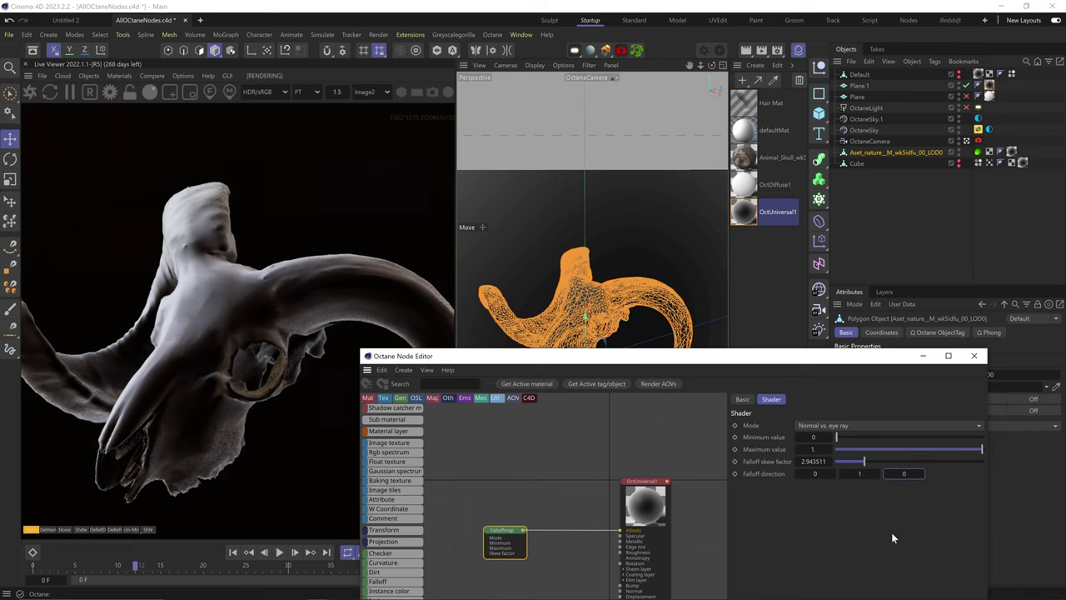
Step: Set the Falloff node's mode to Normal vs. vector 90deg
click(838, 425)
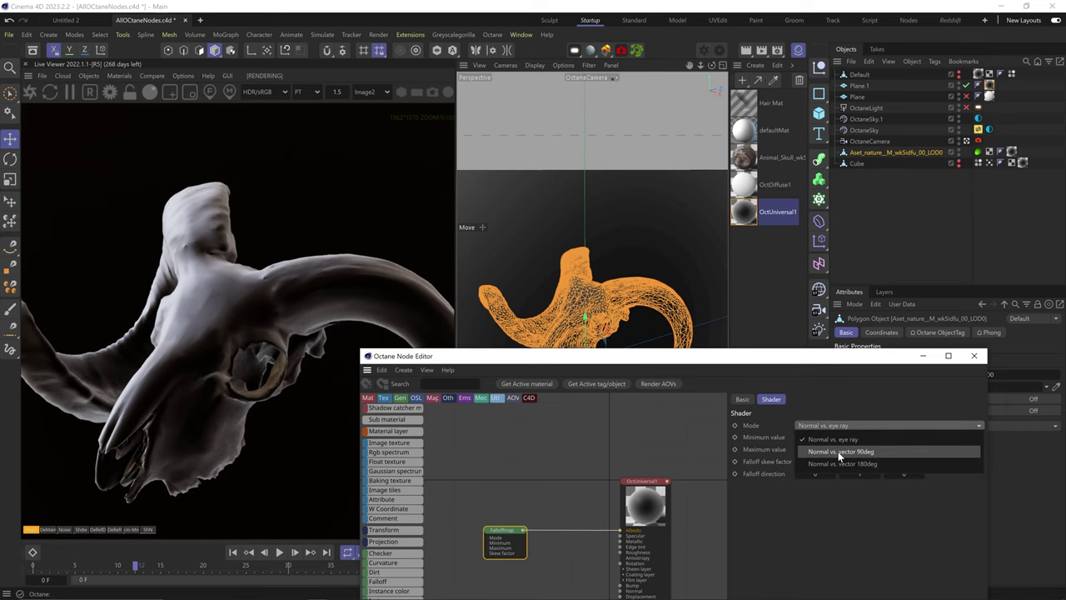
click(839, 452)
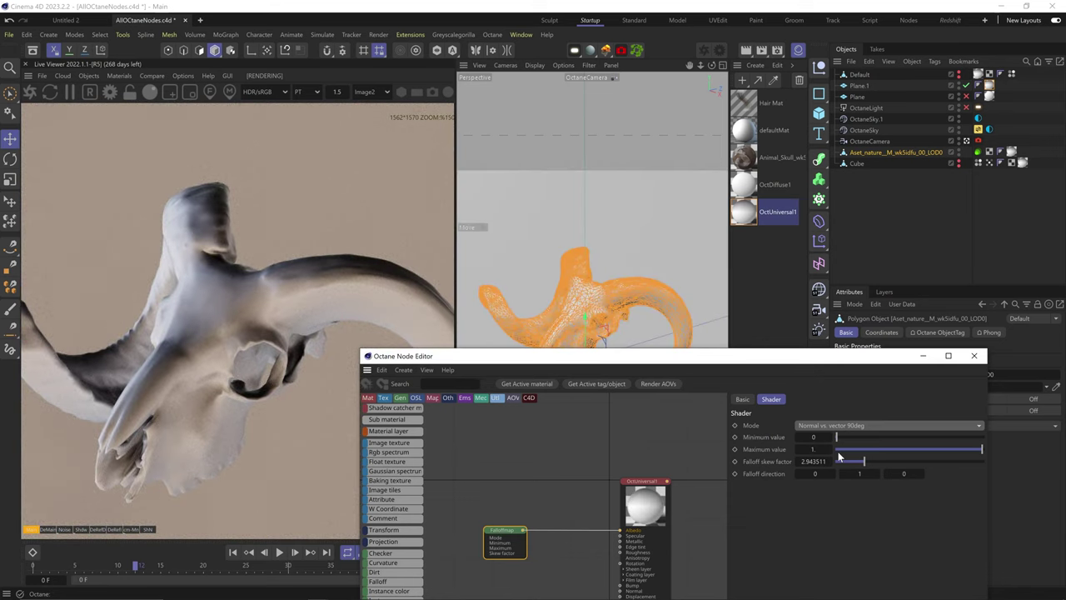
Step: Raise the falloff skew factor to about 9.48 and try a falloff direction Z of 0.5
mouse_move(864, 461)
mouse_down()
mouse_move(964, 455)
mouse_move(929, 455)
mouse_move(891, 475)
mouse_up()
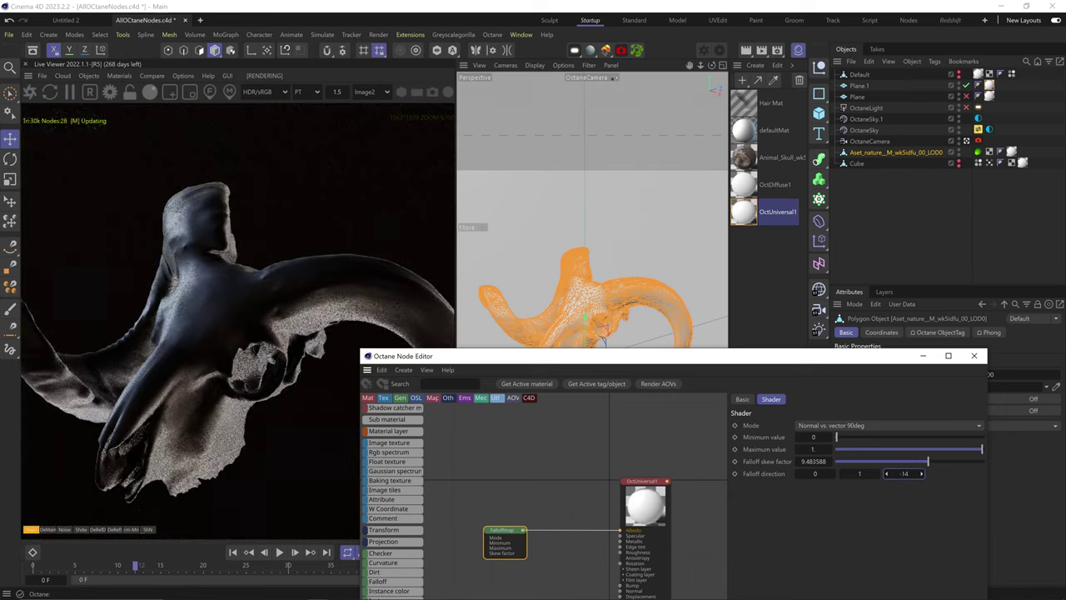
text(0.5)
key(Return)
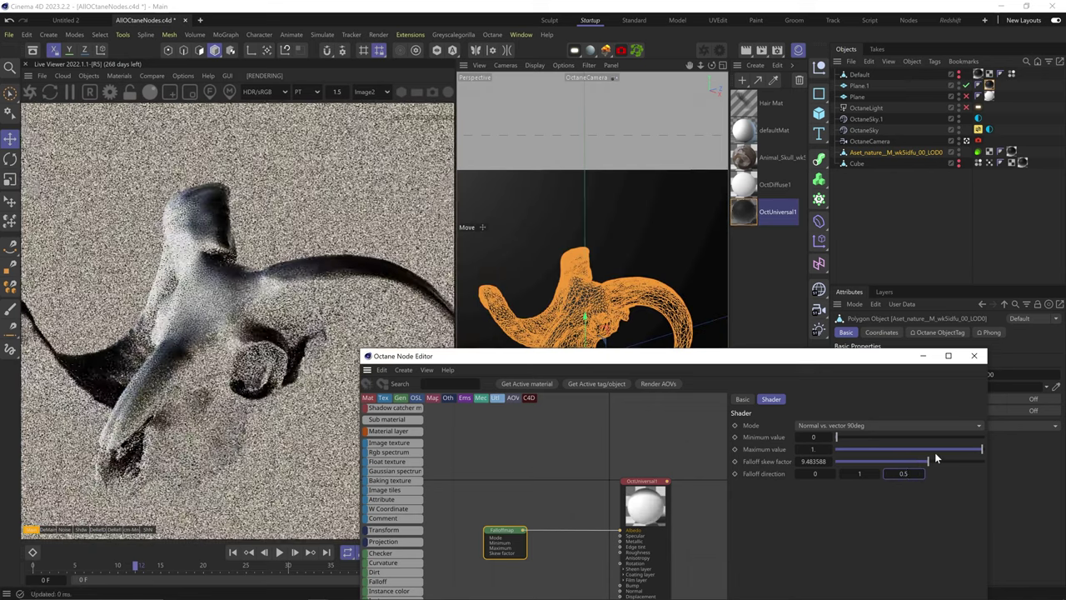
Step: Try lower falloff direction Z values down past zero and back to 0.2, with a skew factor of about 6.58
key(Down)
key(Down)
key(Down)
key(Down)
key(Down)
key(Down)
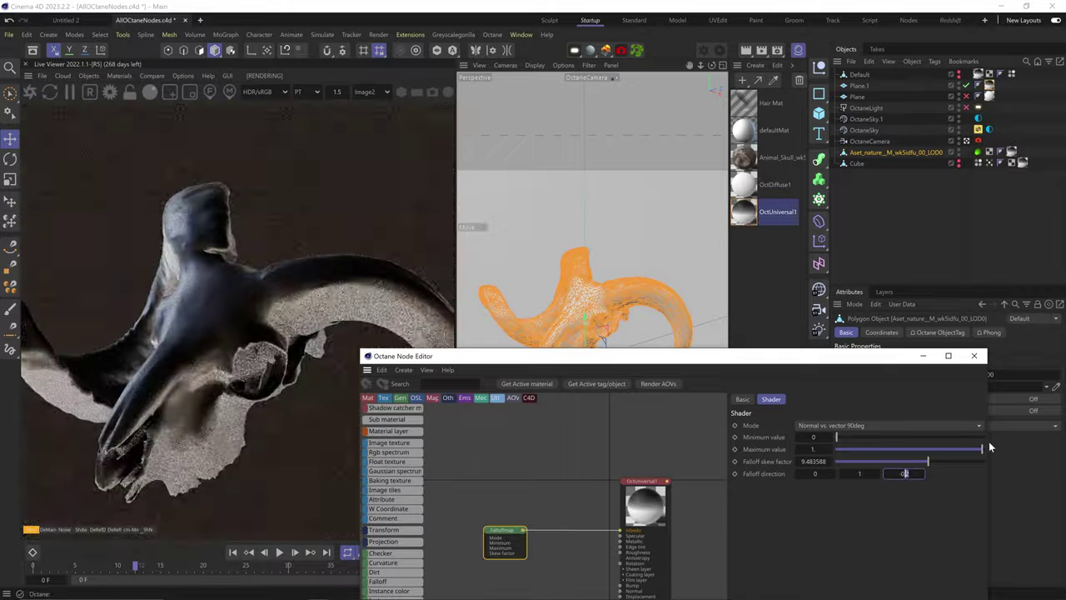
drag(927, 461, 900, 472)
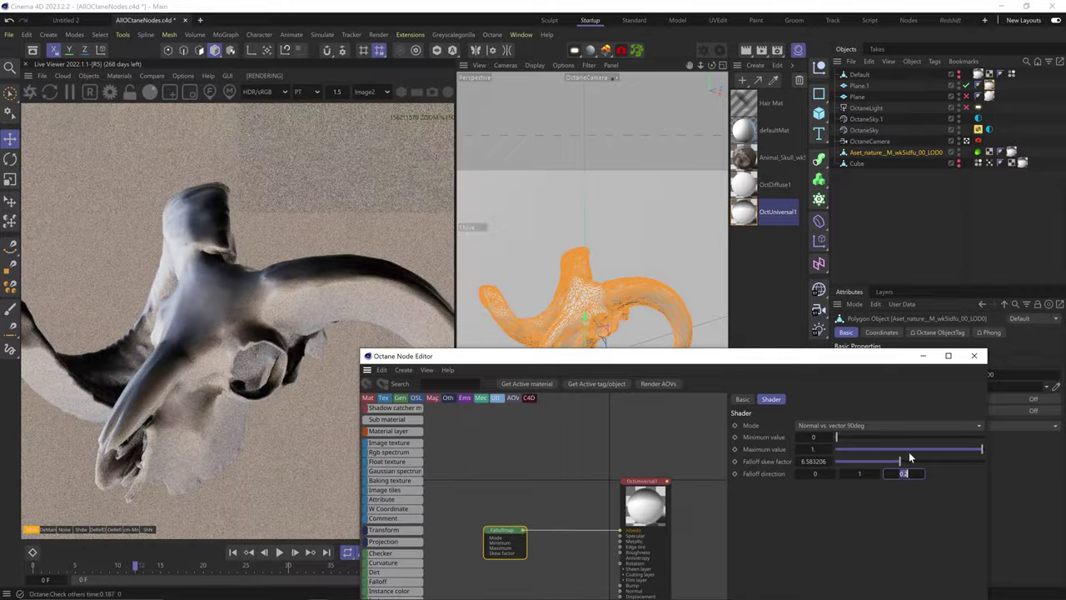
Step: Set the Falloff node's mode to Normal vs. vector 180deg
click(868, 423)
click(861, 462)
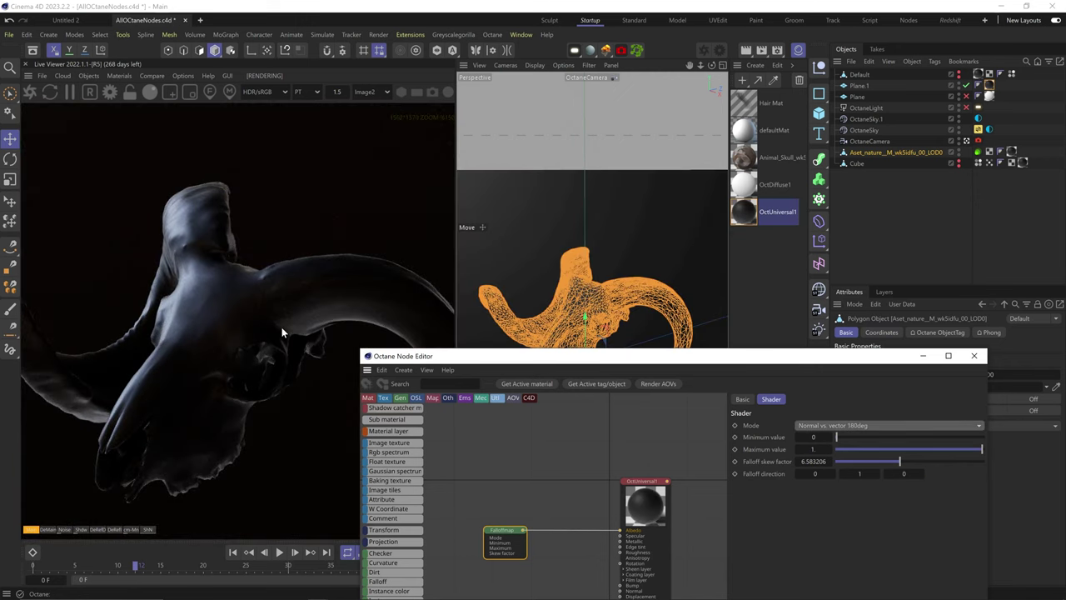
alt+drag(573, 303, 601, 268)
Step: Set the falloff skew factor to about 2.2 and the falloff direction Z to 10
click(858, 461)
click(904, 473)
text(10)
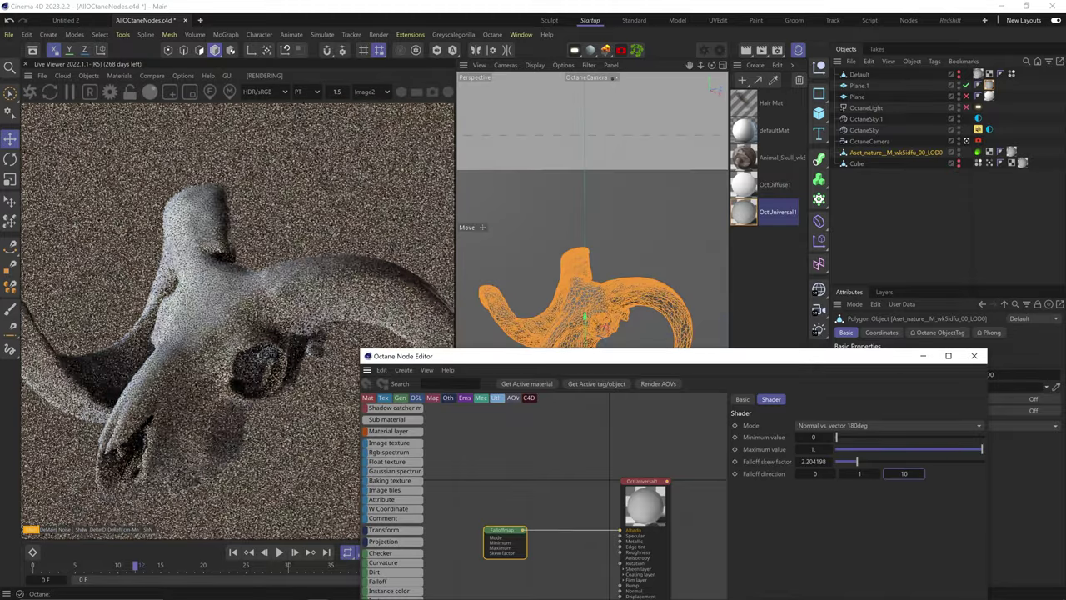
key(Return)
click(859, 473)
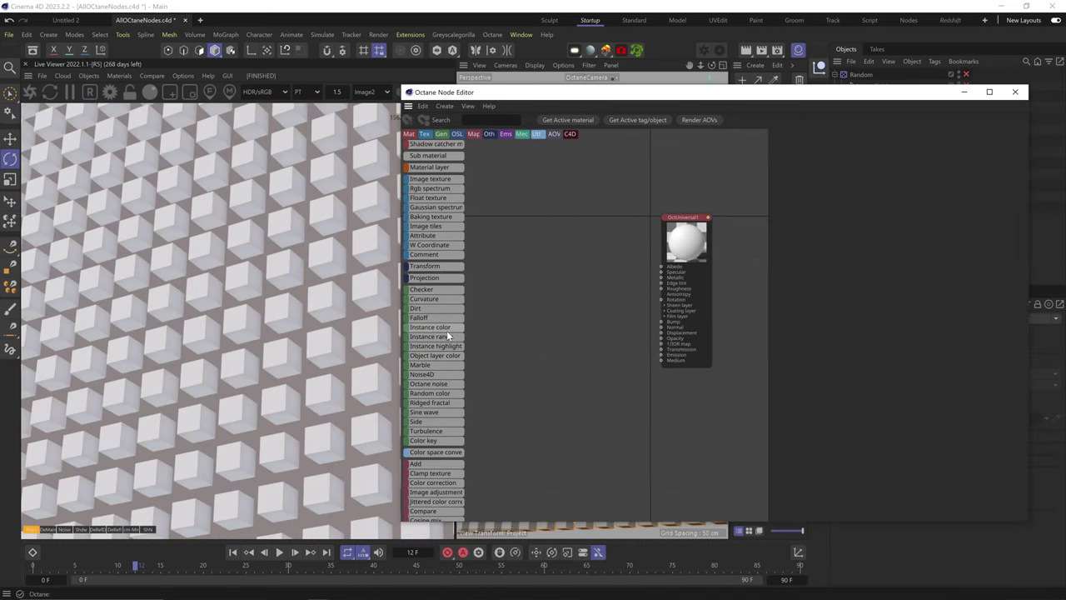
Step: Connect a new Instance color node to the universal material's Albedo and show the Cloner's object properties
drag(447, 333, 660, 267)
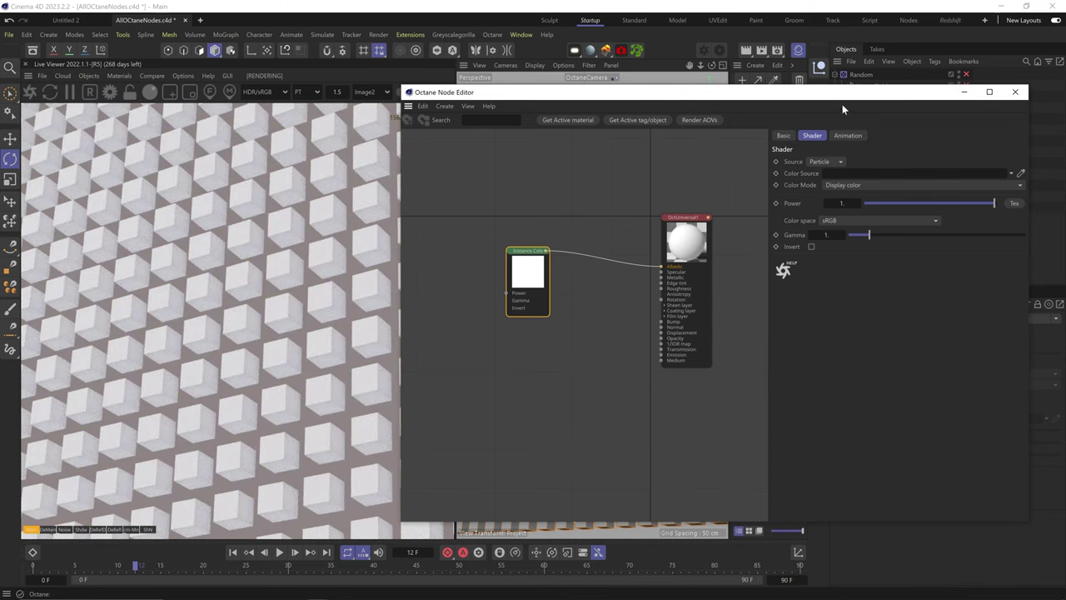
drag(938, 98, 692, 325)
click(858, 186)
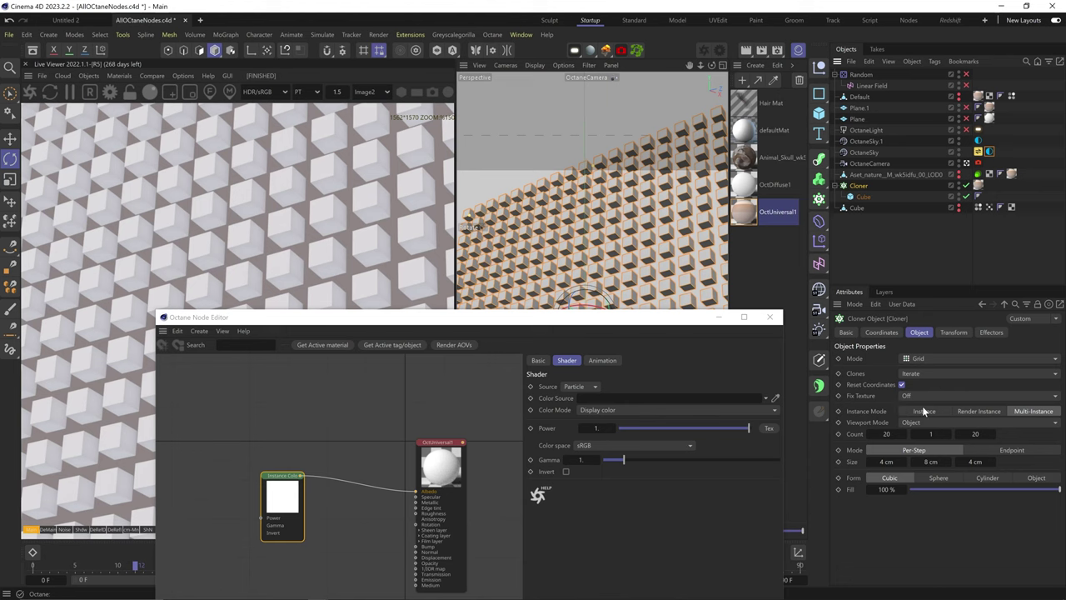
drag(612, 323, 699, 407)
Step: Review the Random effector's custom color, then enable the effector and its Linear Field
click(861, 75)
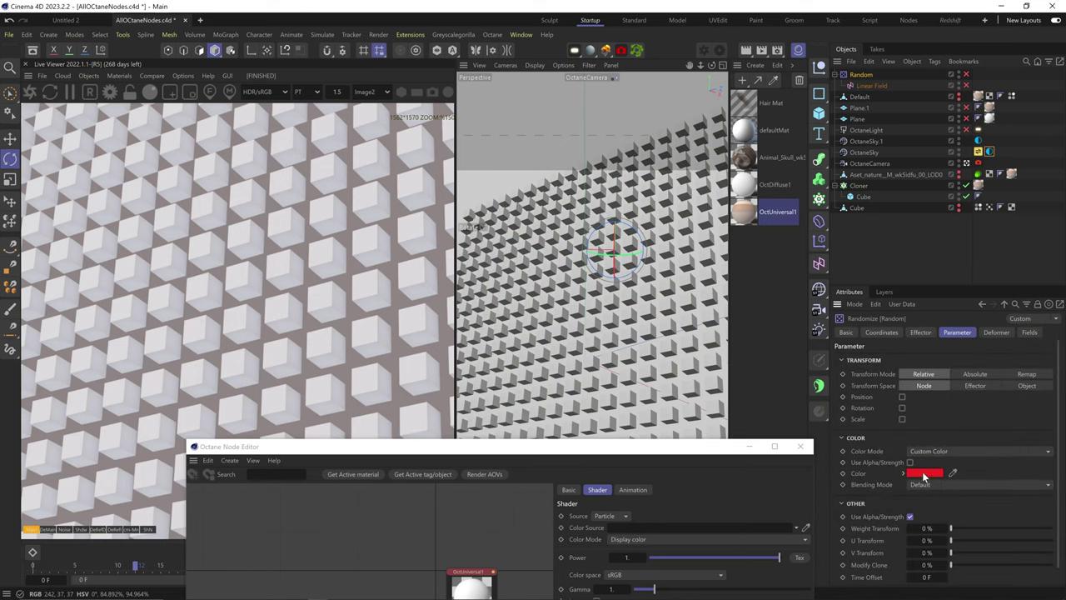
click(879, 86)
click(967, 85)
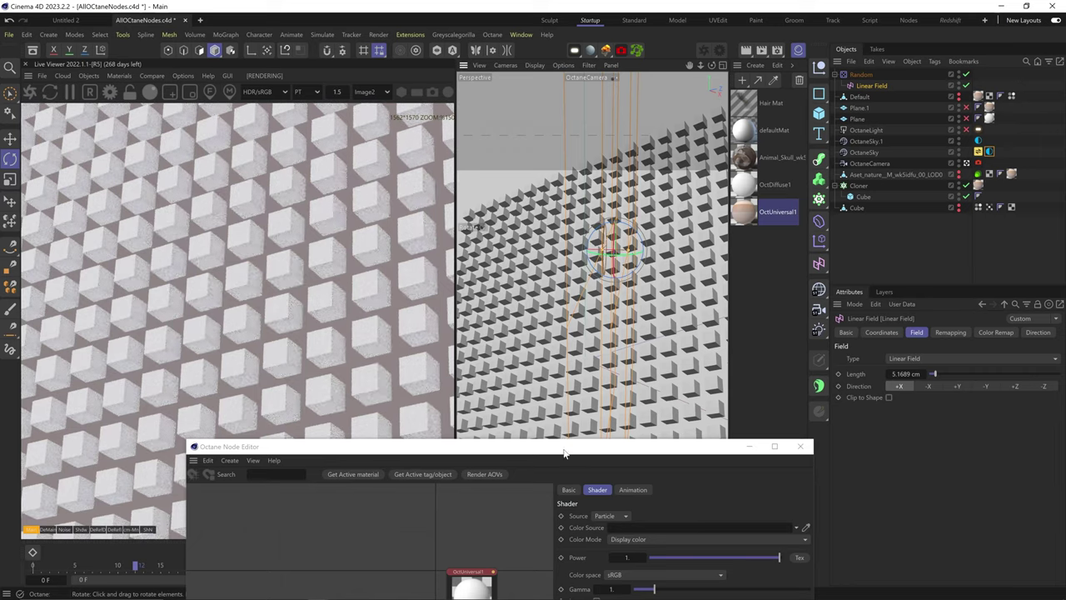
Step: Assign the Cloner as the Instance color node's color source and review the color modes, keeping Display color
drag(563, 446, 516, 174)
click(853, 190)
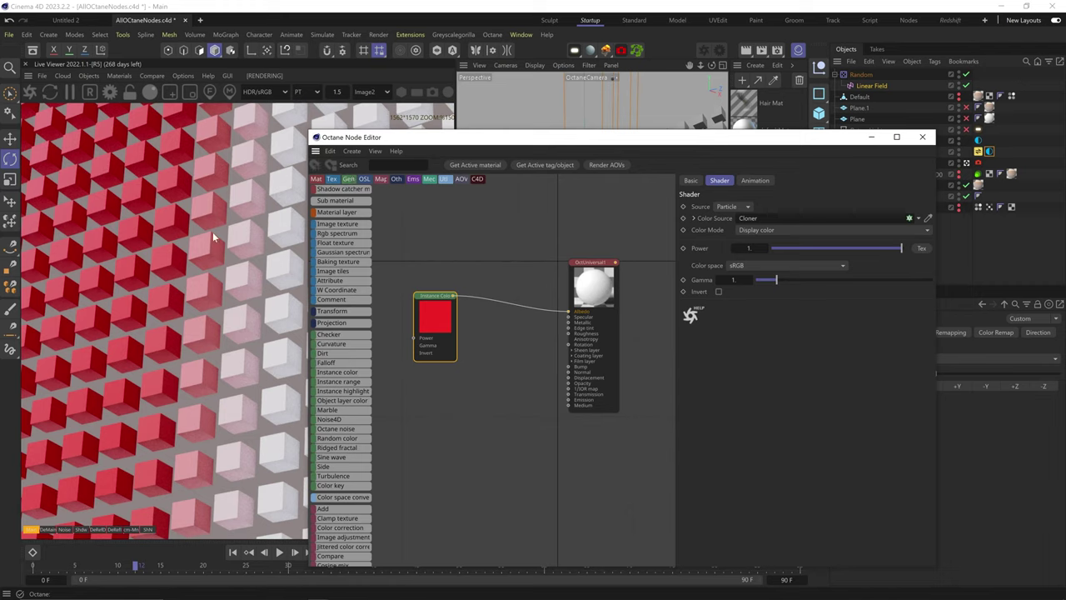
click(751, 231)
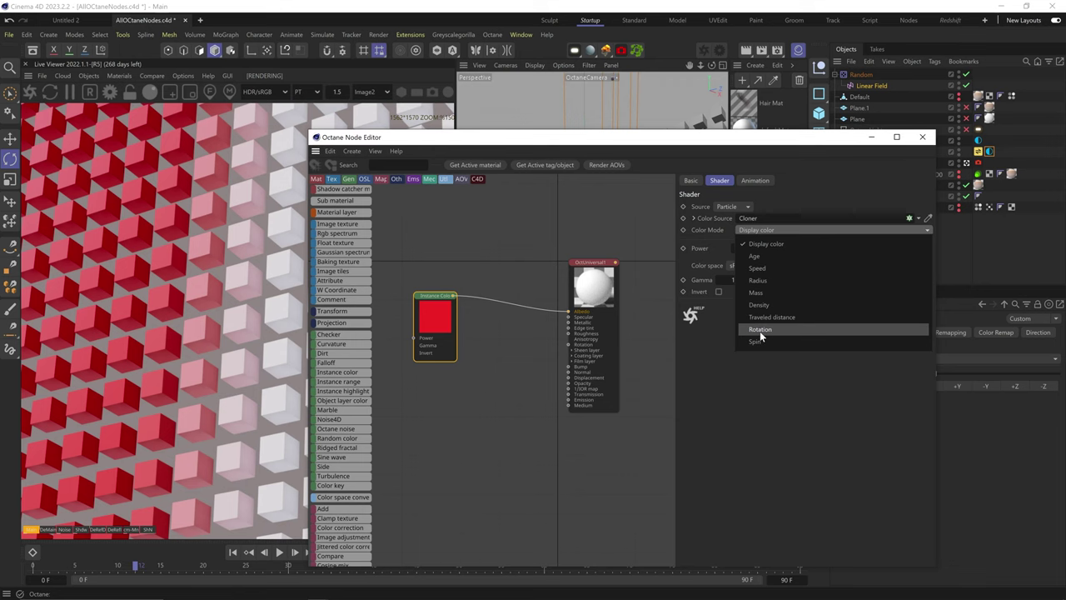
click(762, 281)
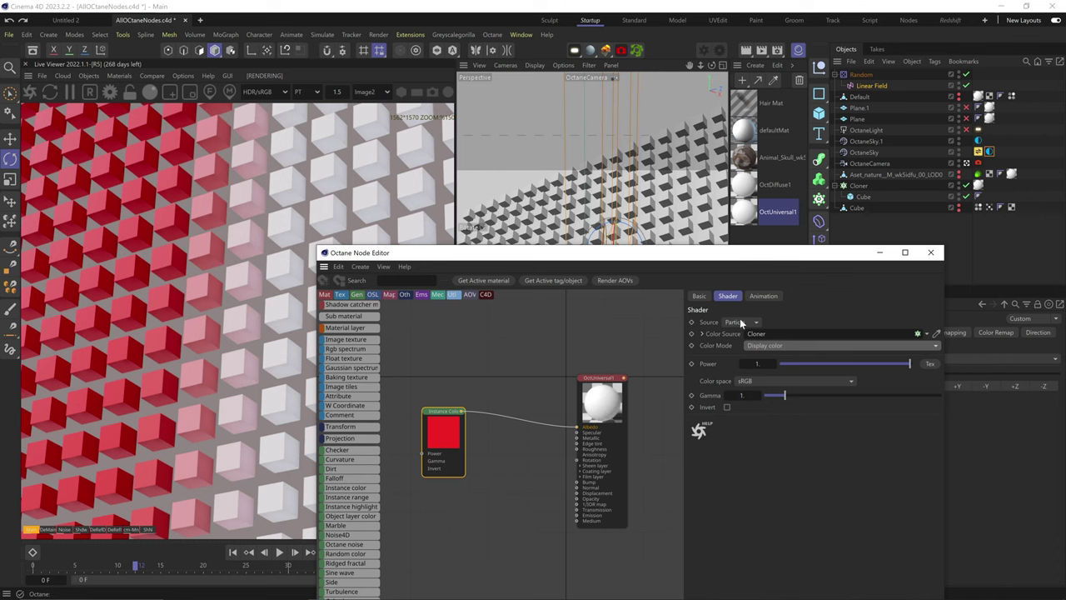
Step: Switch the Instance color source to File and load beavisbutthead.gif without copying it to the project location
click(741, 324)
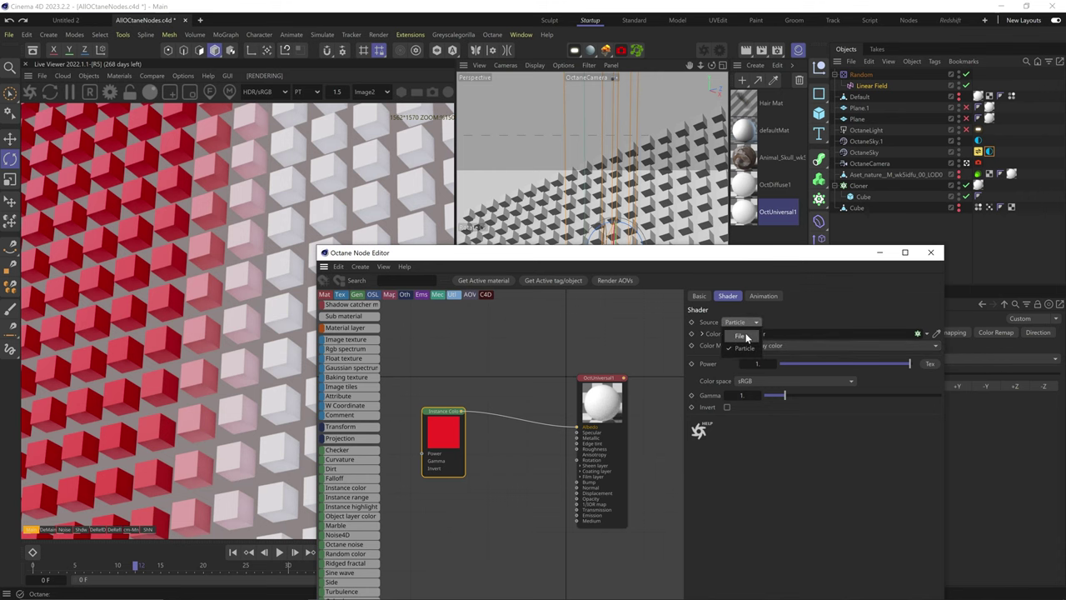
click(743, 336)
drag(681, 264, 678, 204)
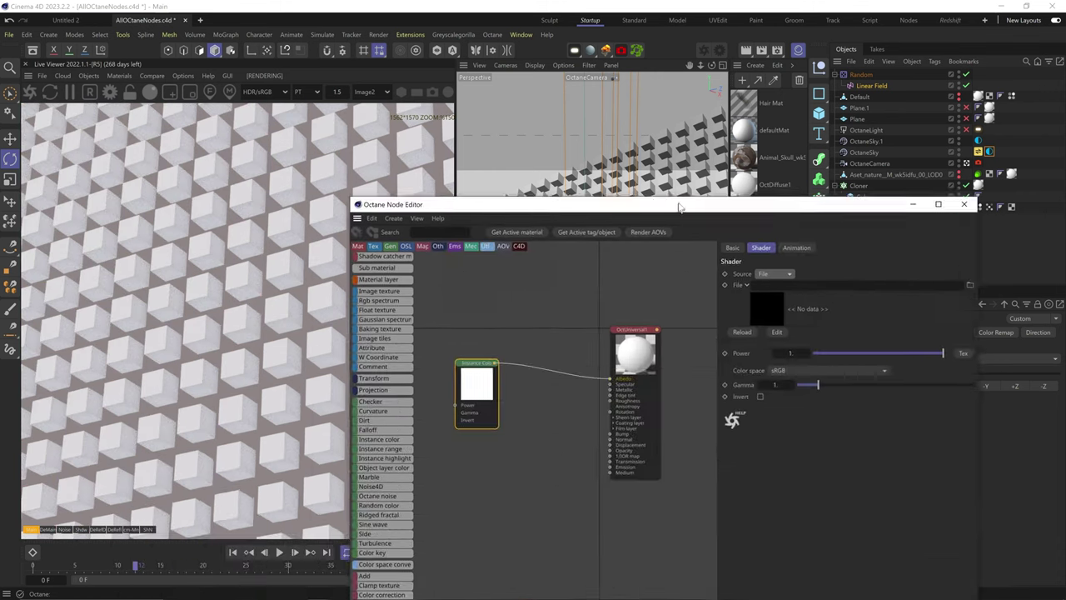
click(972, 282)
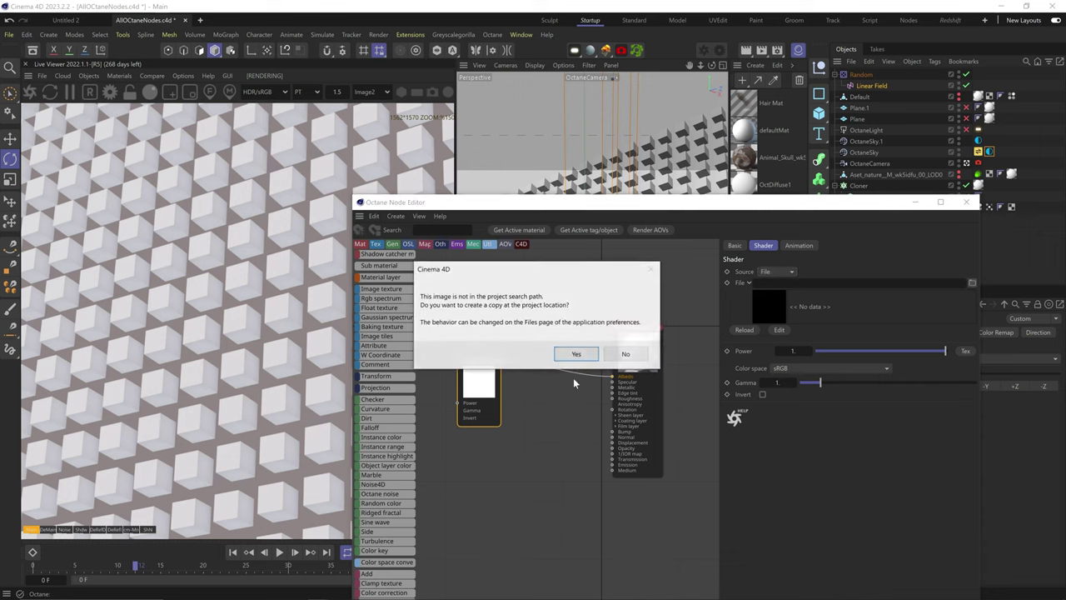
click(624, 353)
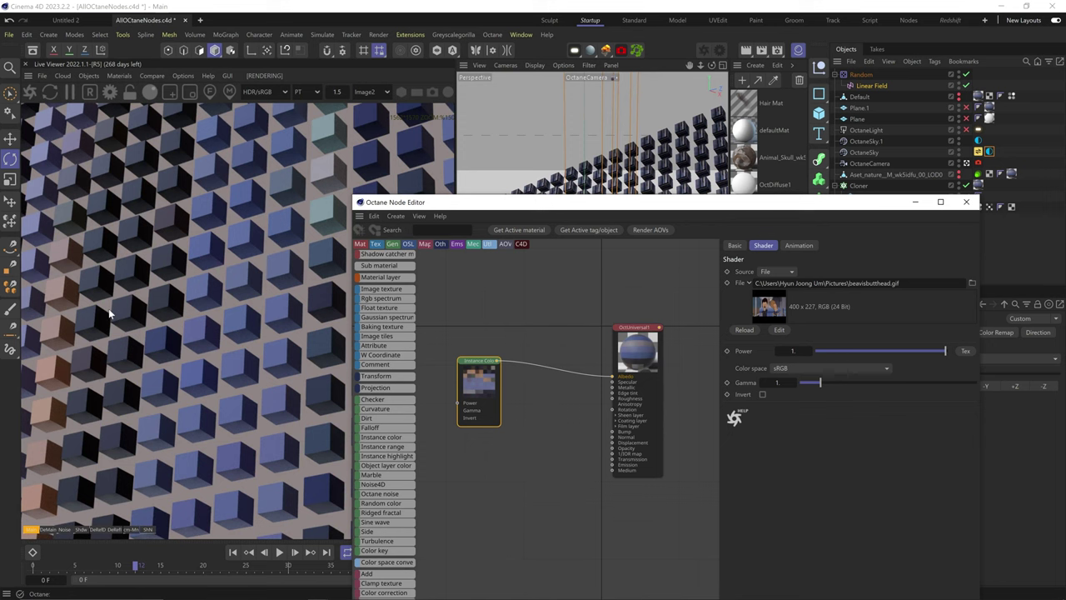
Step: Examine how the image colors are distributed over the whole cube grid and in the Instance color node's preview
scroll(609, 186, down, 8)
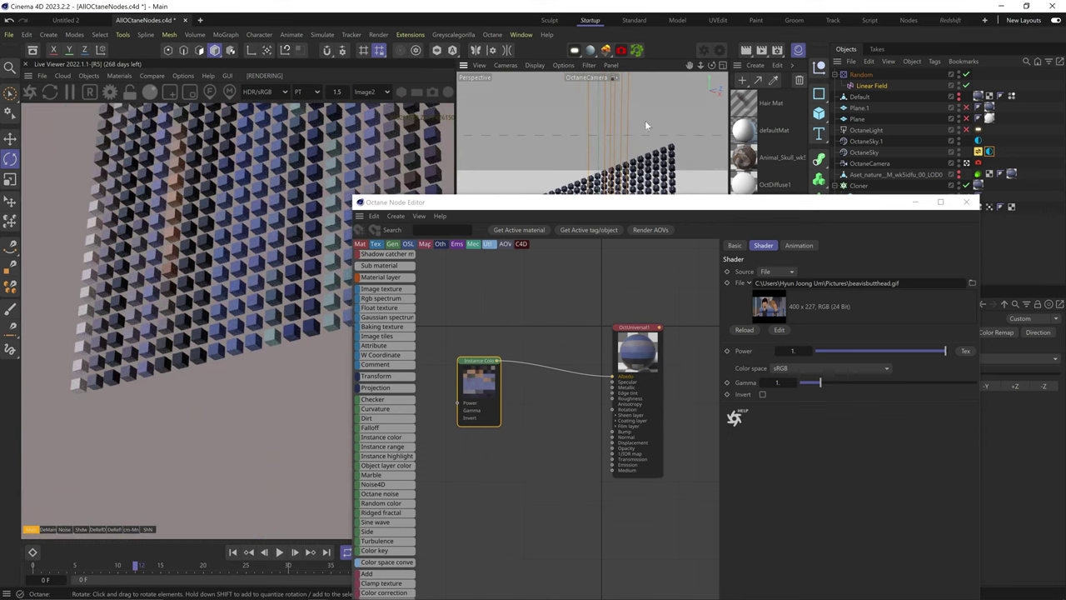
drag(252, 148, 258, 269)
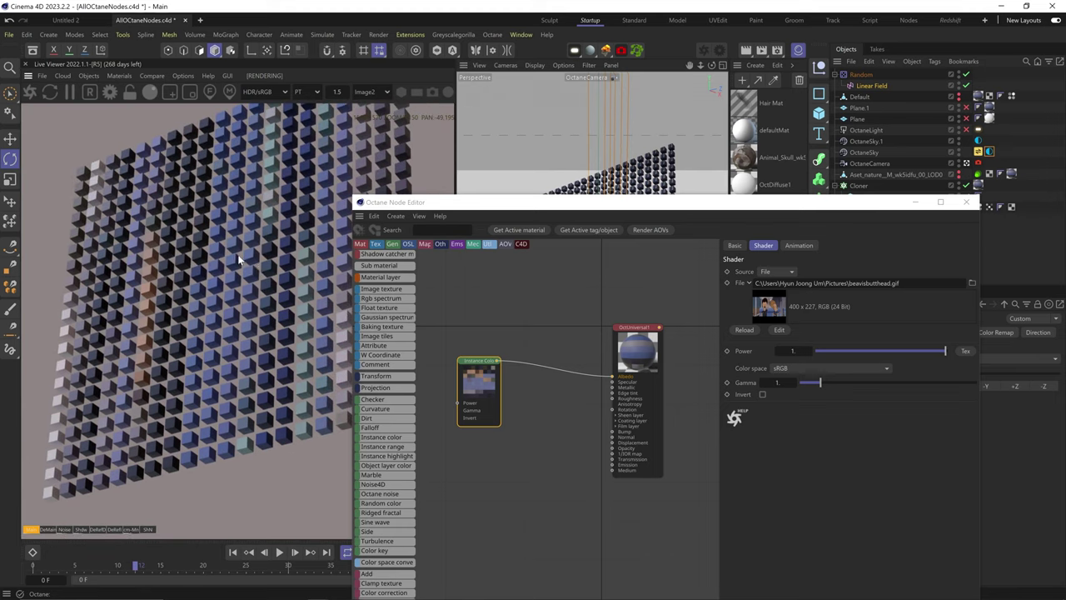
scroll(510, 387, up, 5)
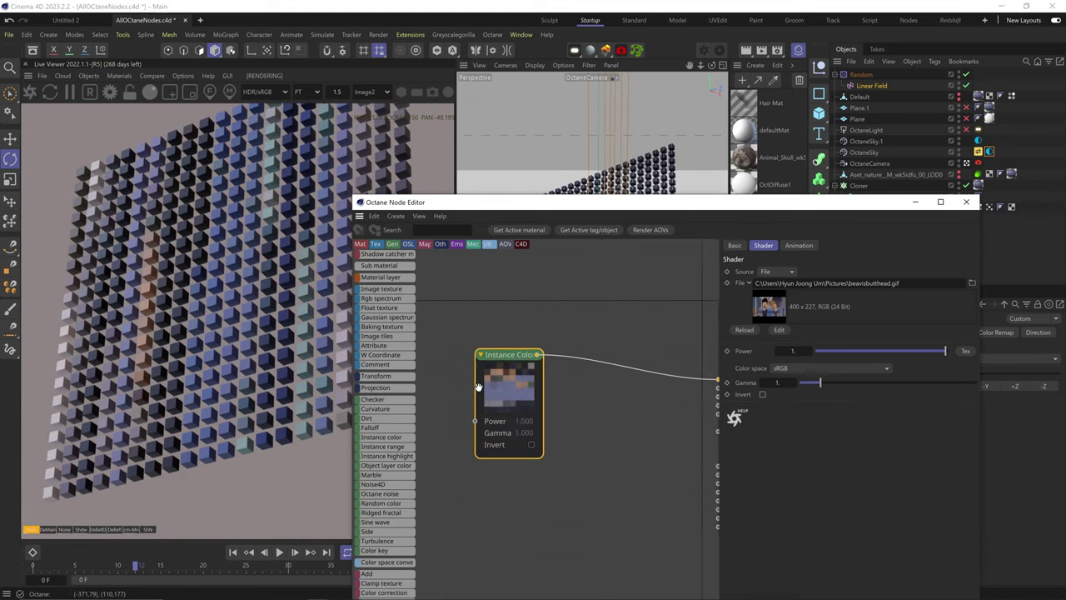
scroll(603, 379, down, 4)
middle_drag(603, 379, 539, 411)
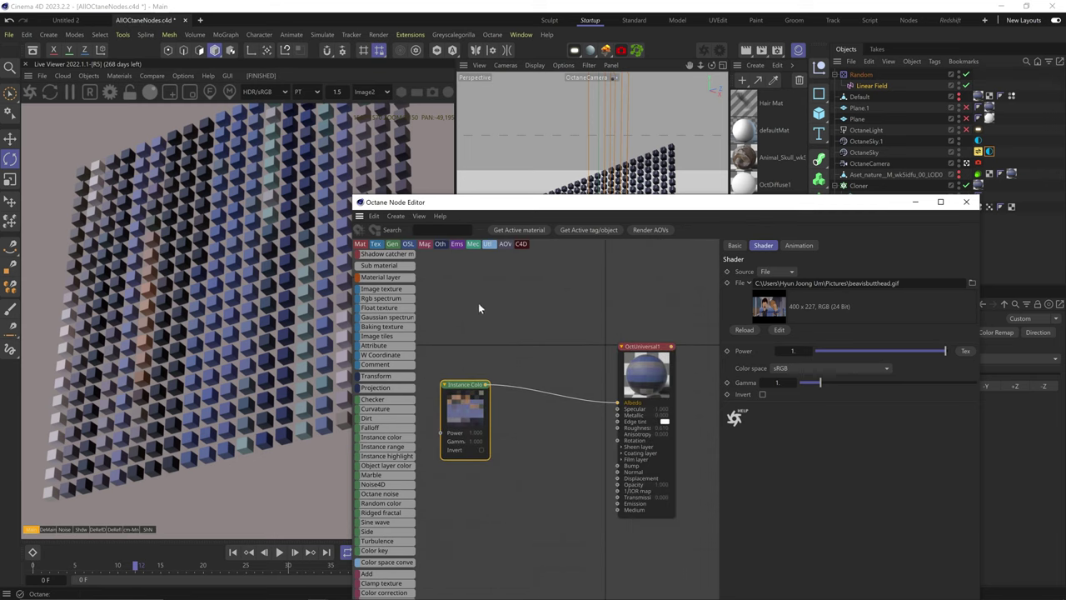
click(463, 417)
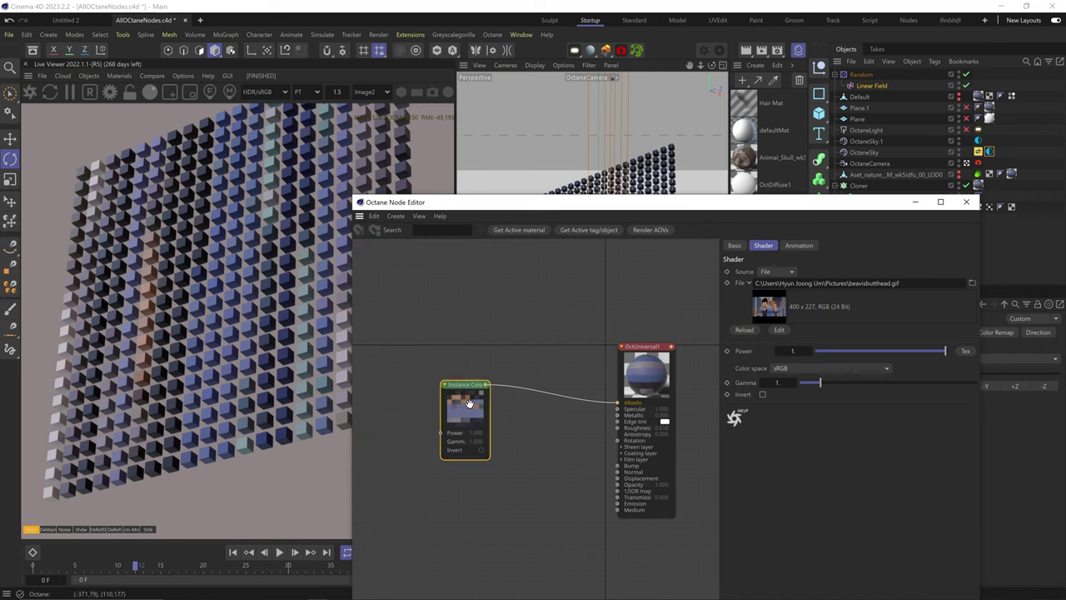
Step: Replace the Instance Color node with an Instance Range node connected to the OctUniversal1 material's Albedo
key(Delete)
drag(388, 440, 484, 440)
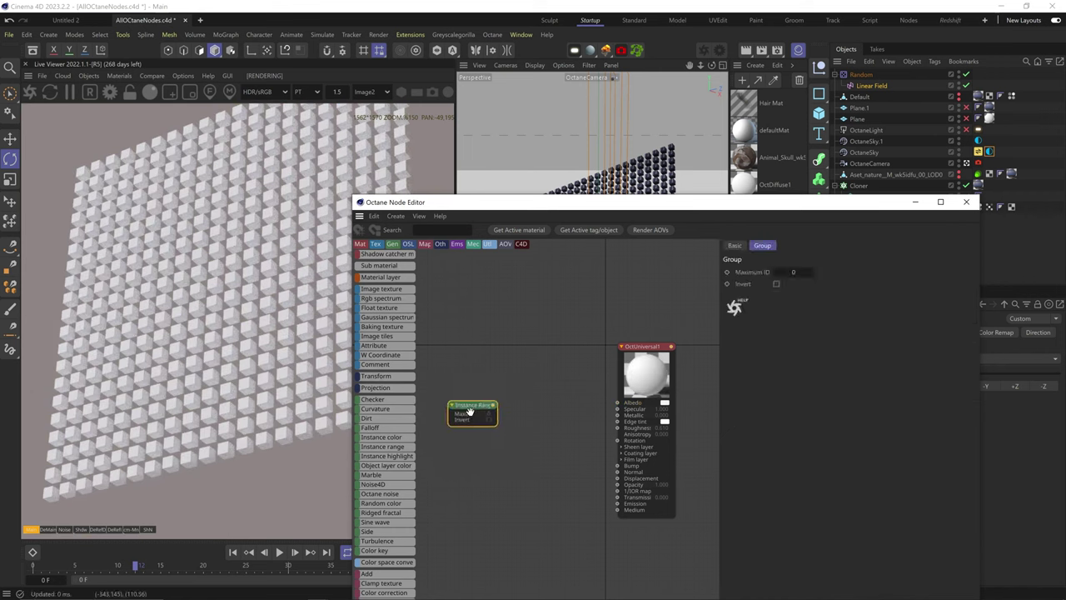
drag(494, 404, 618, 402)
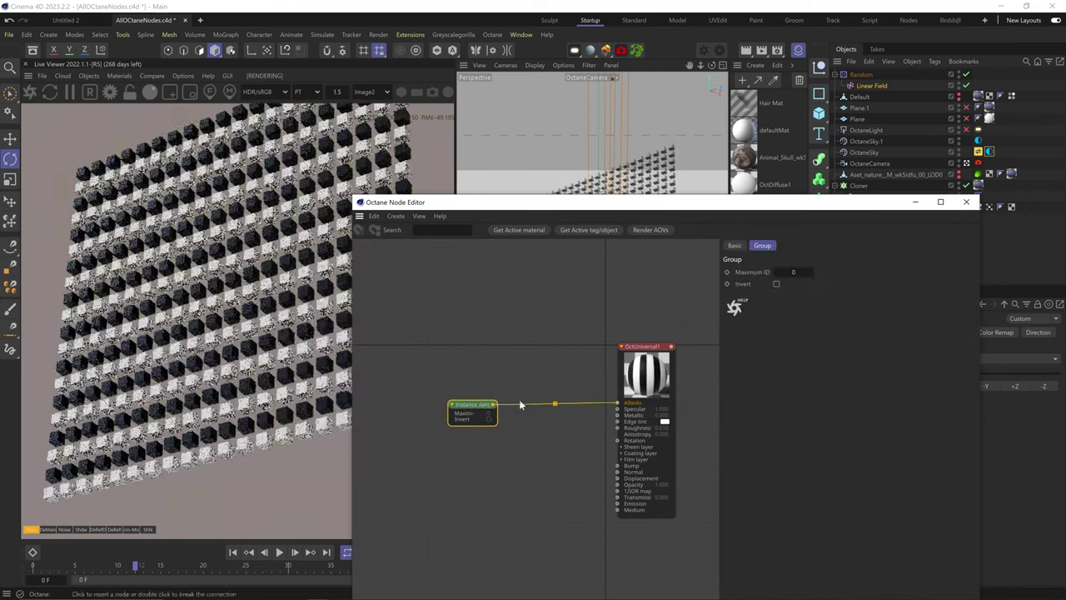
drag(471, 410, 472, 405)
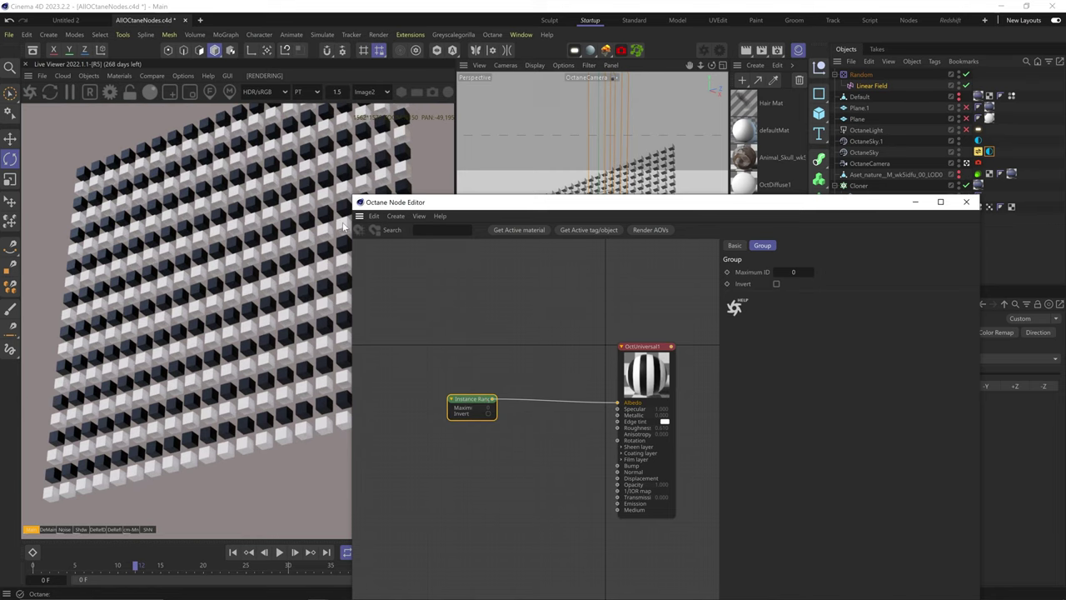
Step: Select the Cloner and review its object and effector properties
drag(343, 226, 427, 226)
drag(486, 208, 400, 387)
click(858, 185)
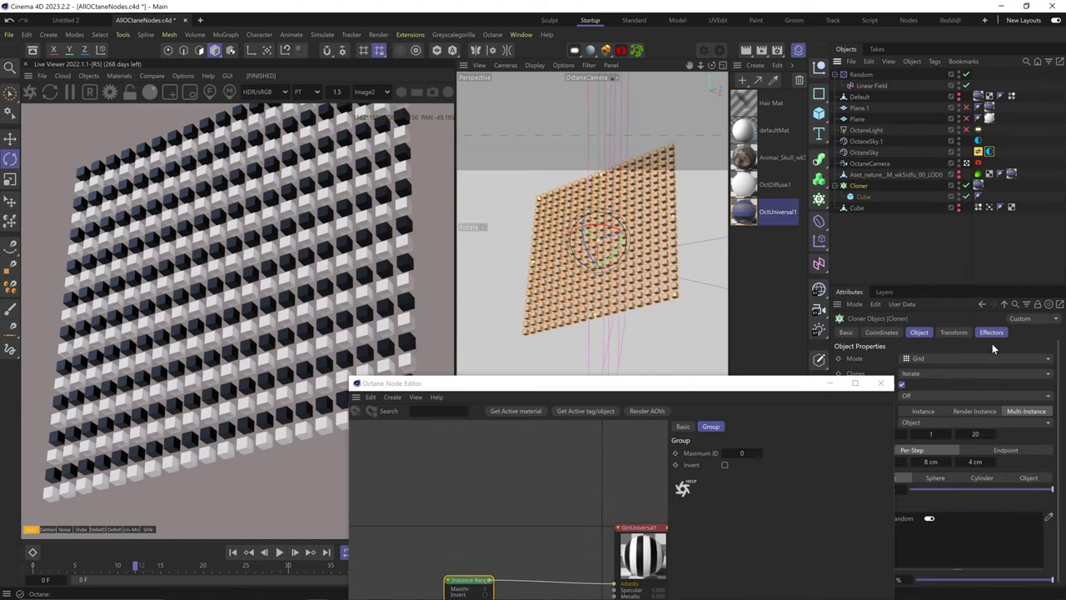
drag(583, 383, 645, 136)
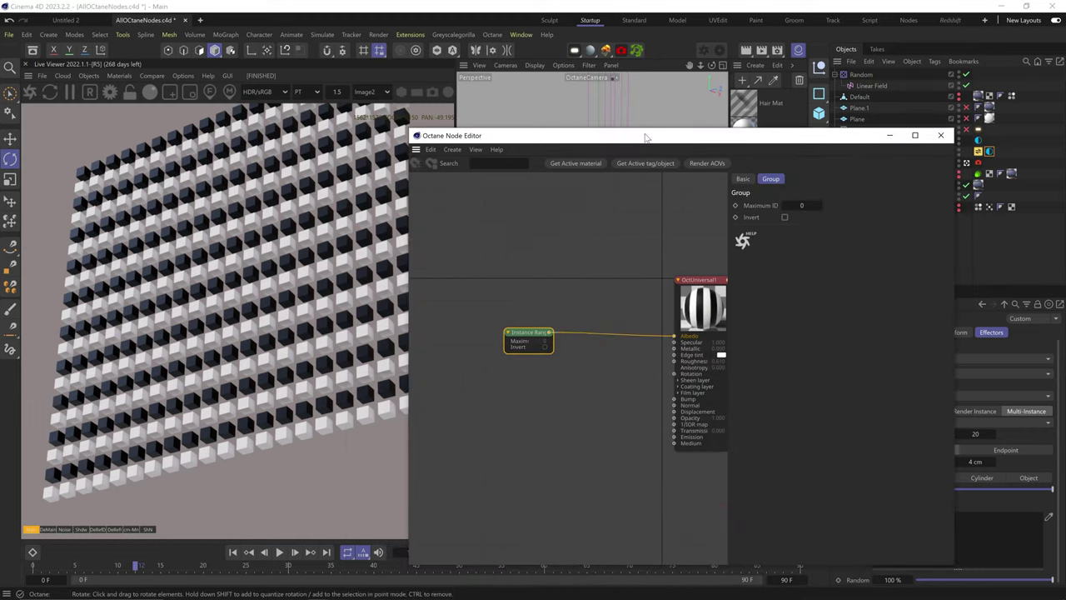
Step: Vary the Instance Range node's Maximum ID through 2, 3 and 5, ending at 29
click(821, 205)
click(821, 205)
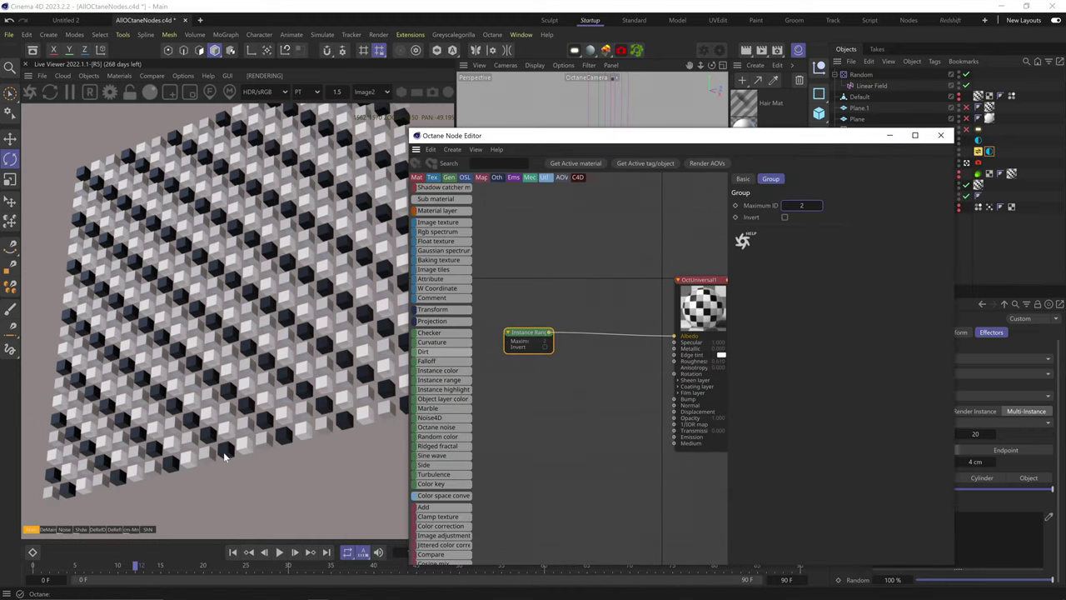
click(821, 205)
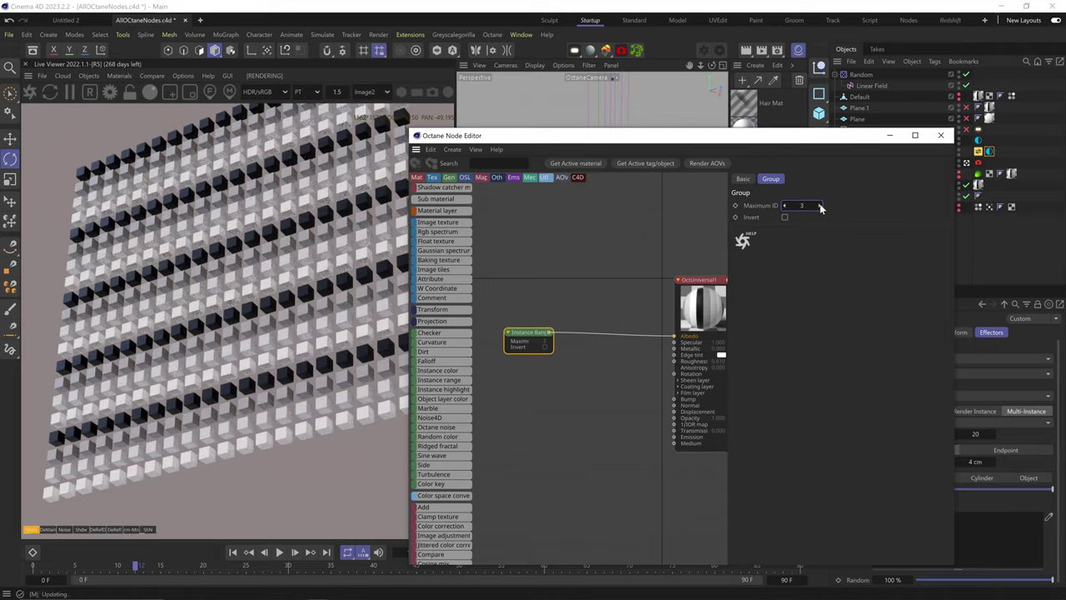
click(822, 206)
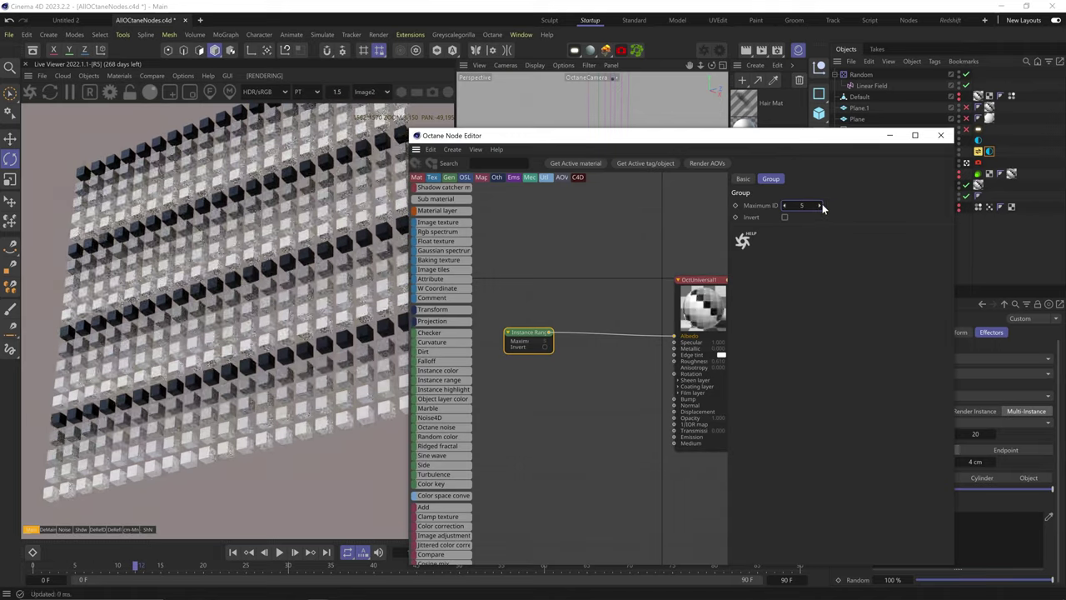
drag(823, 208, 822, 205)
click(785, 206)
click(785, 207)
click(785, 206)
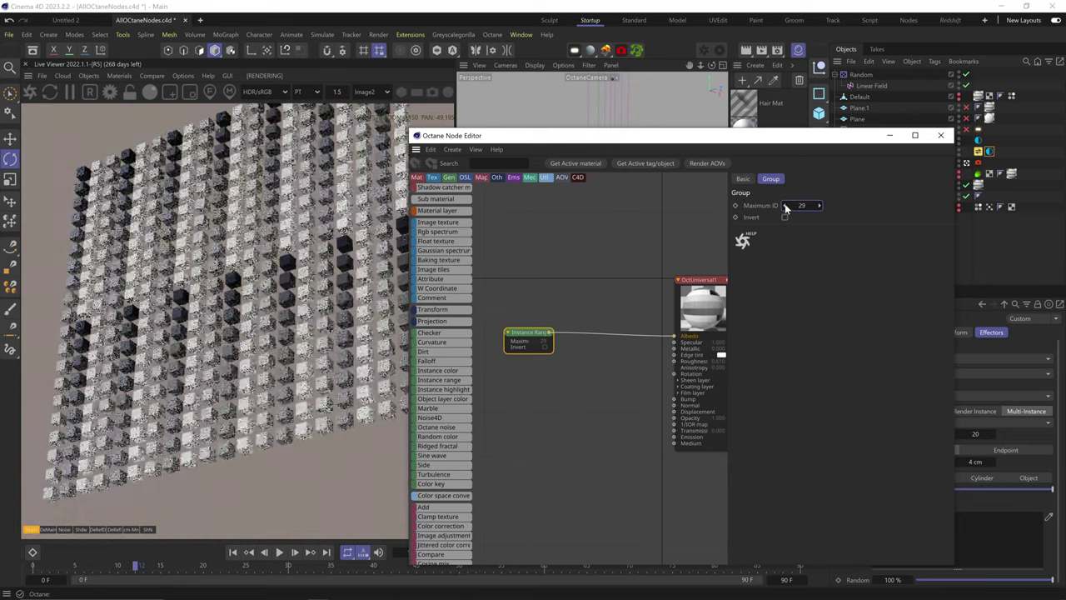
click(820, 206)
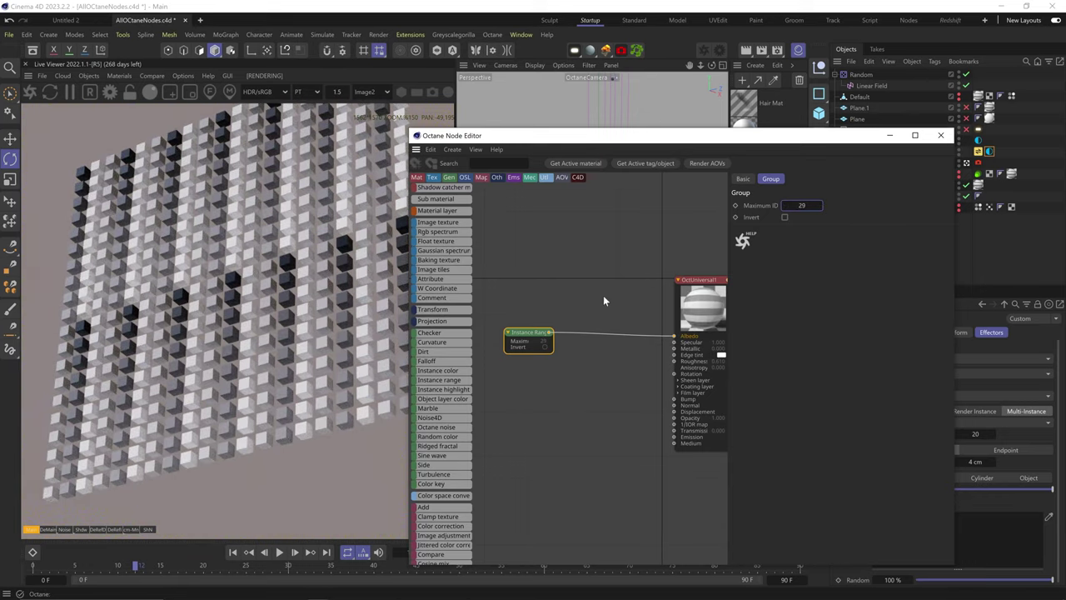
Step: Insert an Octane Gradient node between Instance Range and Albedo and recolor its start and end knots
scroll(442, 500, down, 3)
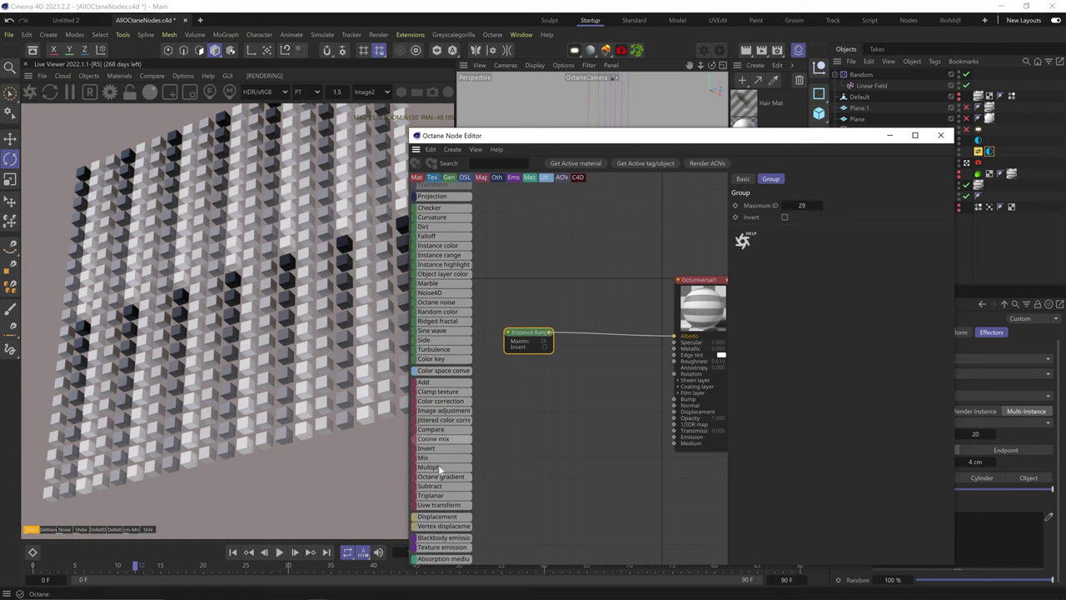
drag(439, 477, 593, 339)
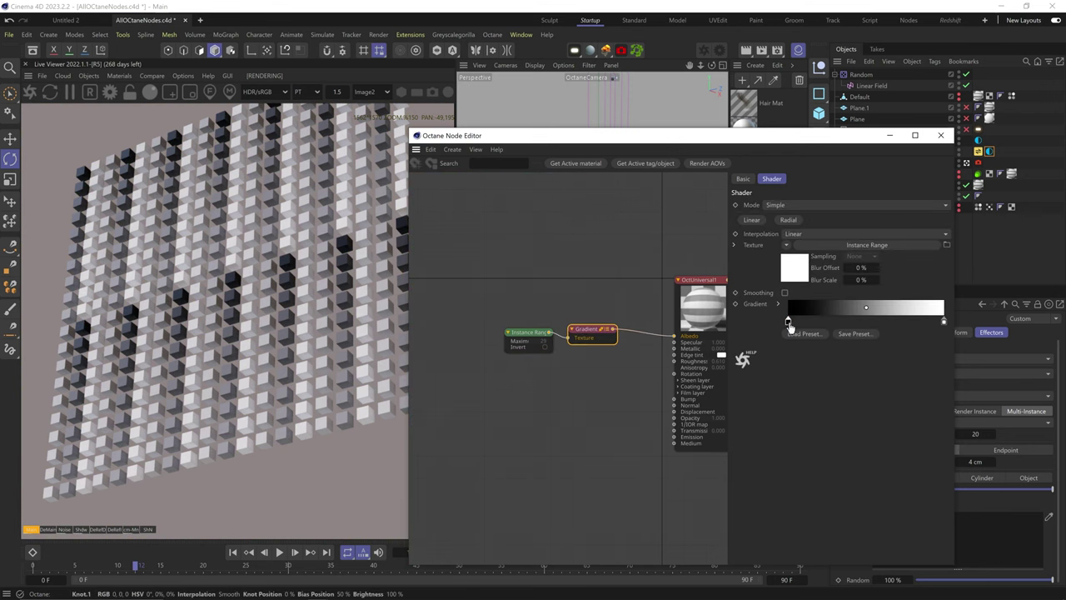
double_click(788, 320)
click(775, 384)
drag(827, 370, 926, 342)
double_click(944, 320)
click(921, 354)
click(815, 383)
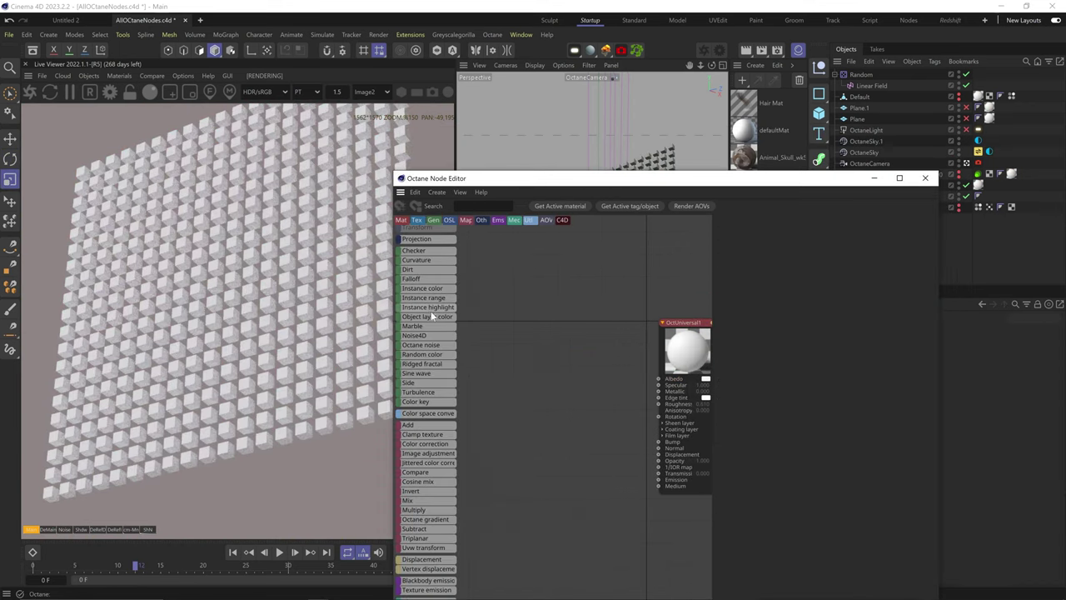
Step: Connect an Instance Highlight node to the material's Albedo and set its regular color to red
drag(428, 307, 658, 380)
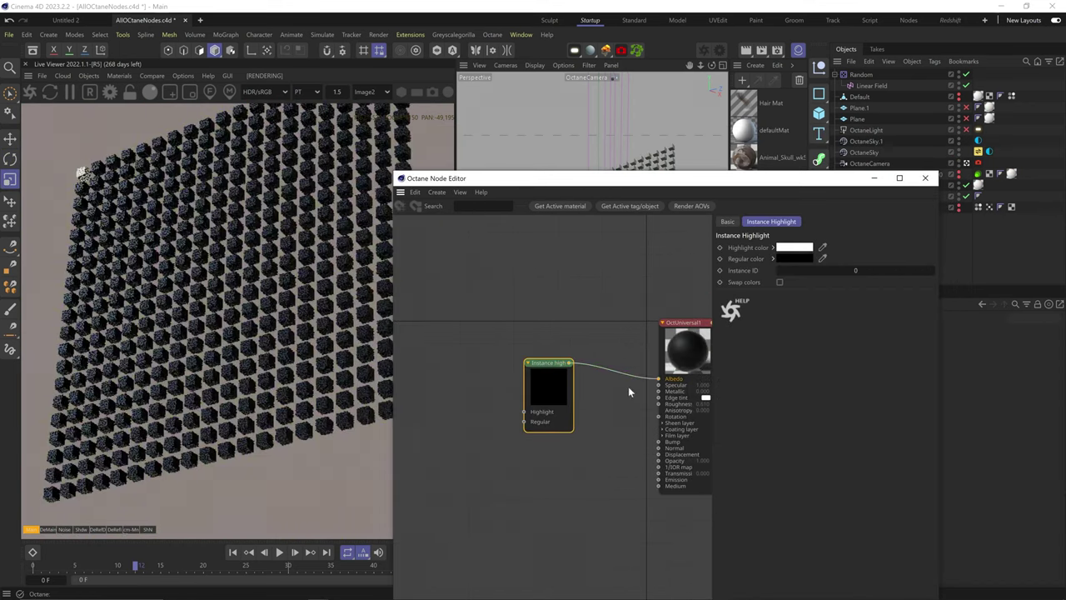
click(795, 260)
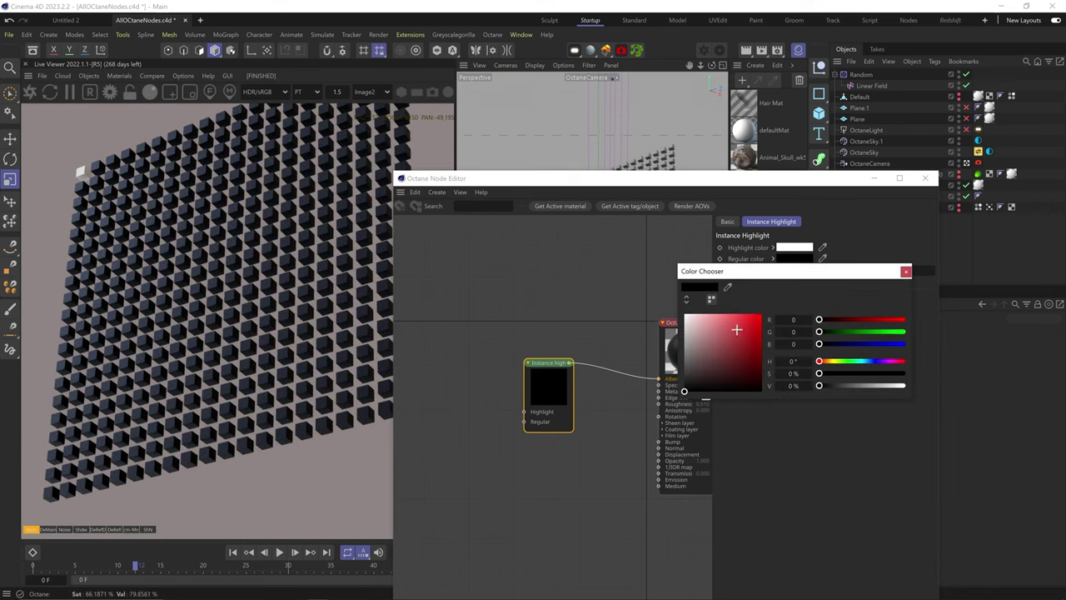
click(747, 319)
click(906, 272)
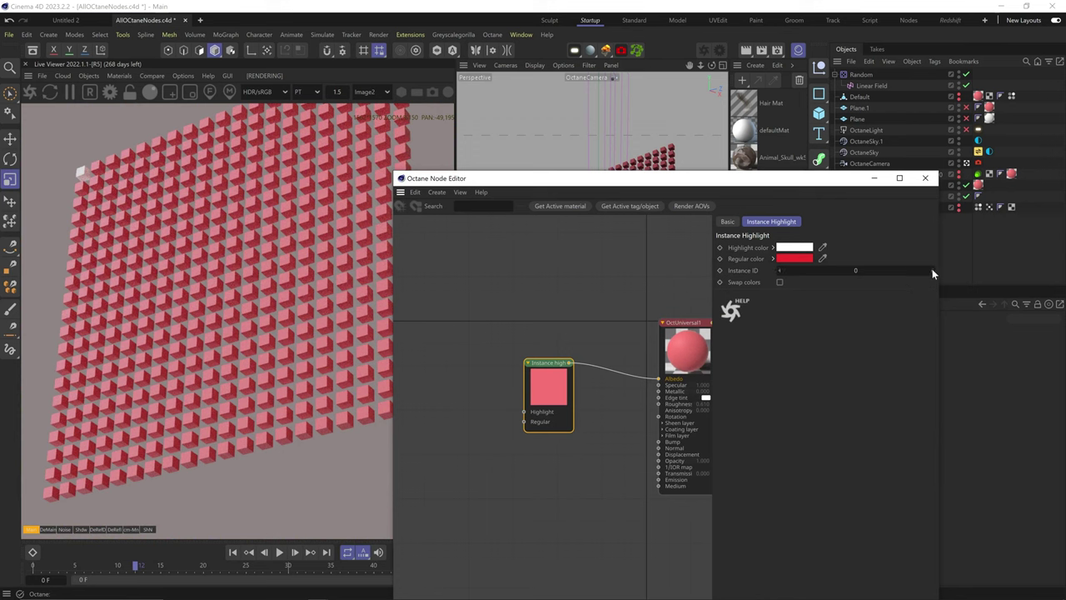
Step: Step the Instance Highlight node's Instance ID up through 4 and 7, ending at 20
click(933, 271)
click(933, 271)
click(933, 271)
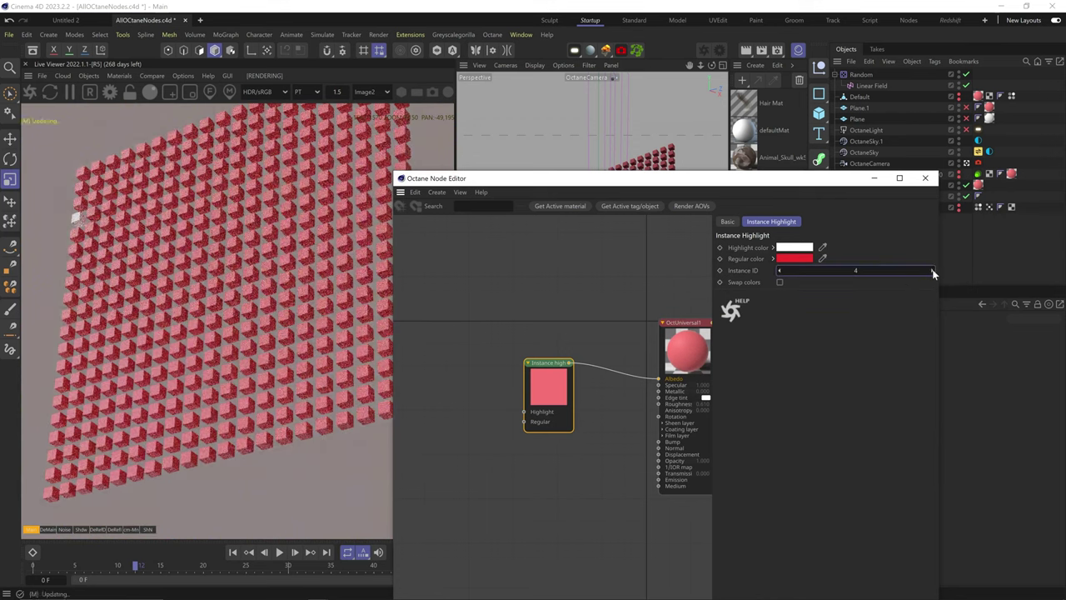
click(933, 271)
click(933, 271)
click(933, 272)
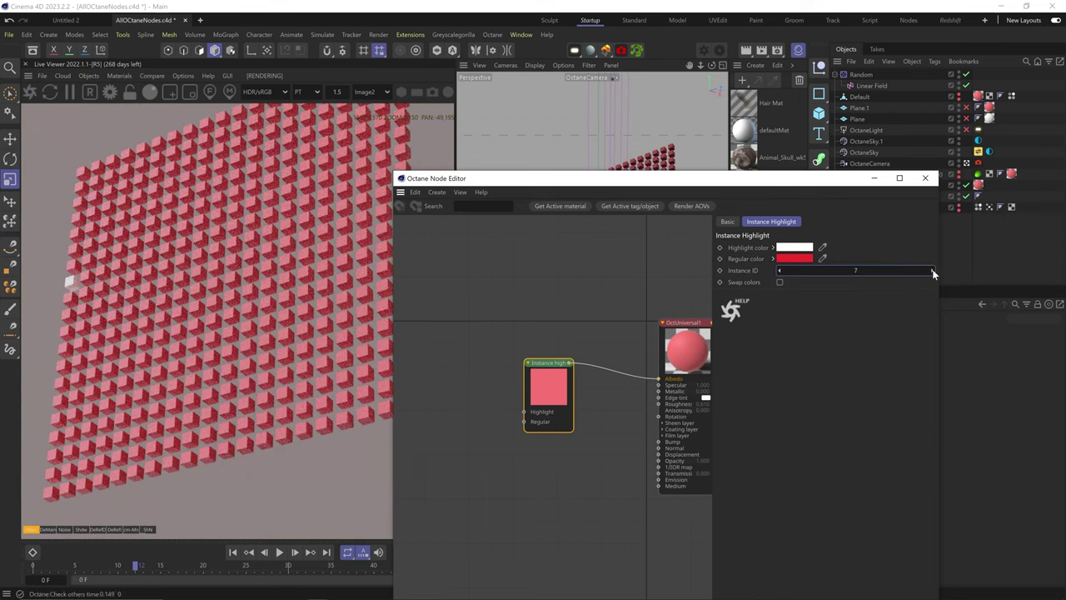
click(933, 272)
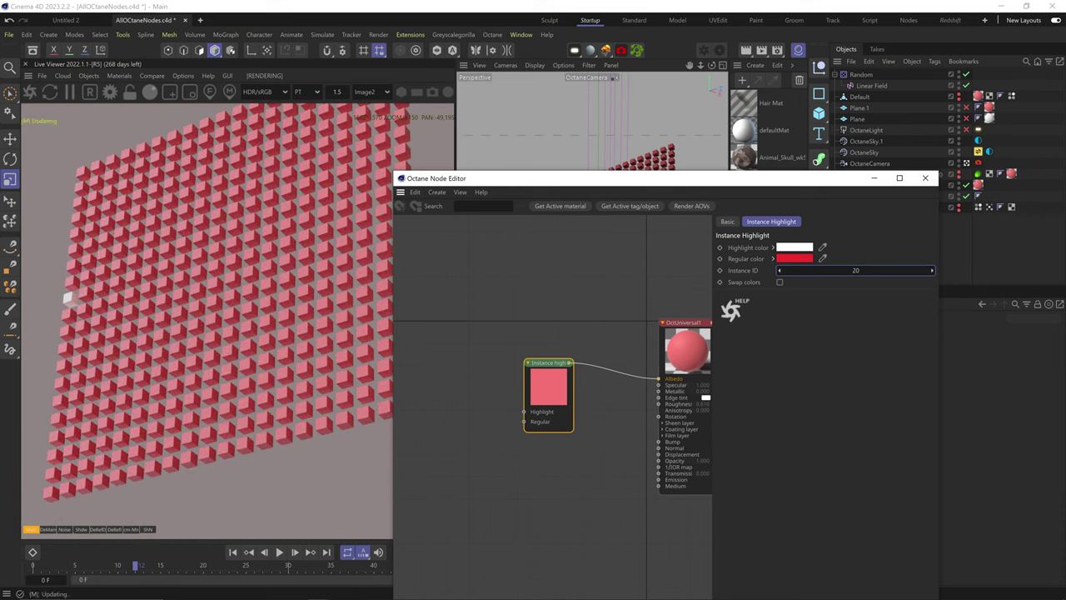
Step: Replace Instance Highlight with an Object Layer Color node on Albedo and set the skull's object layer color to red
key(Delete)
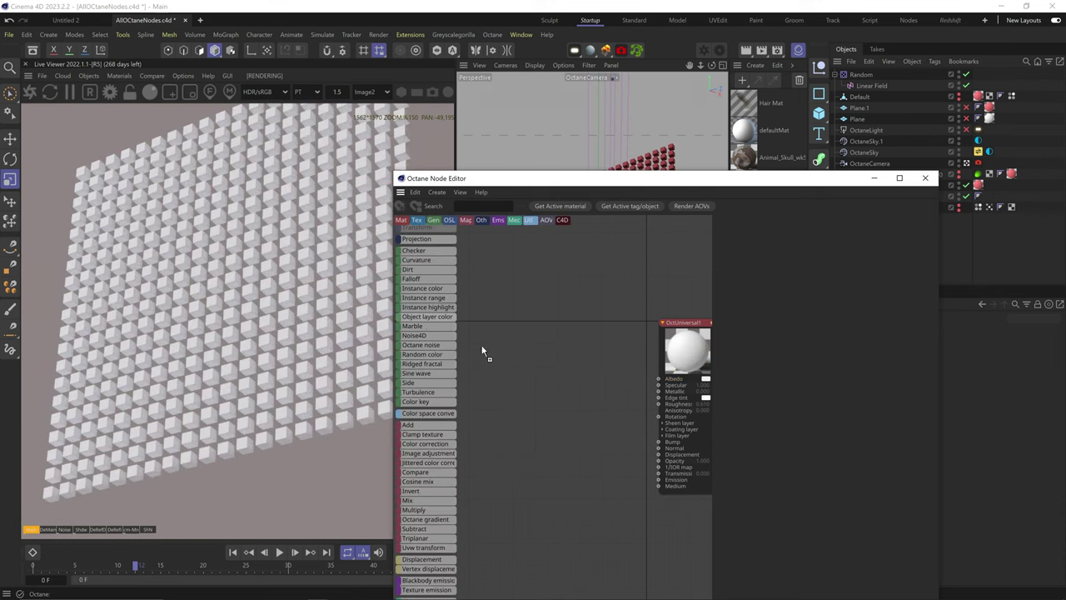
drag(483, 352, 660, 382)
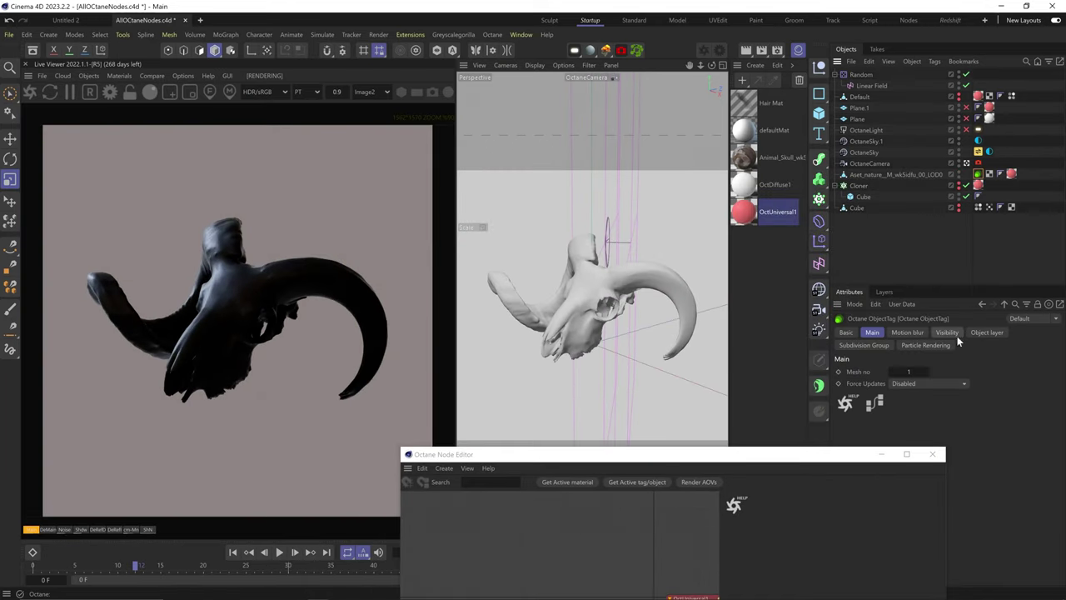
click(987, 332)
click(986, 407)
click(900, 463)
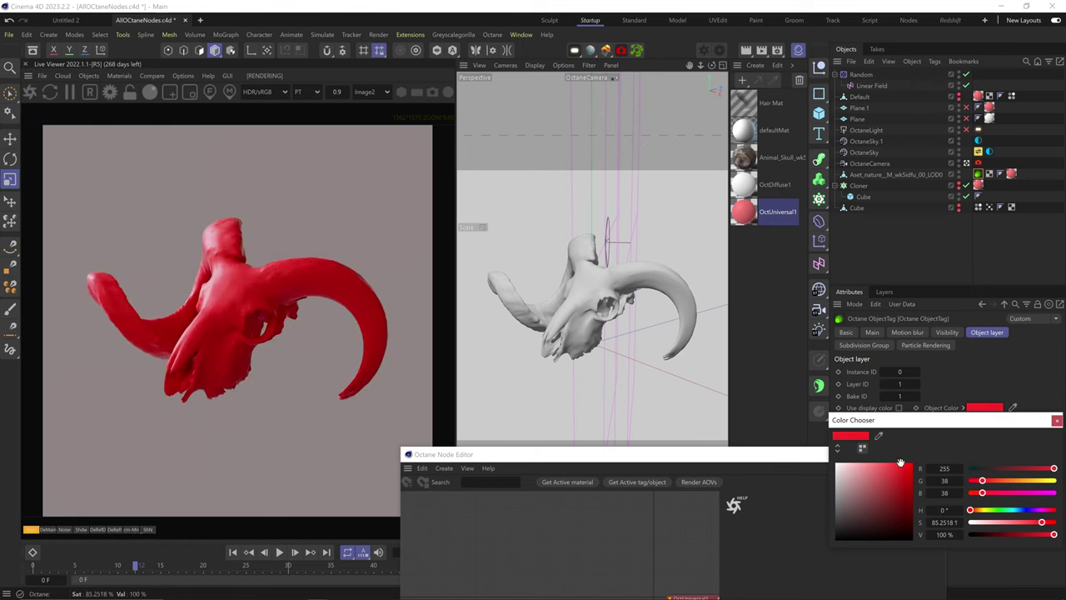
click(1056, 421)
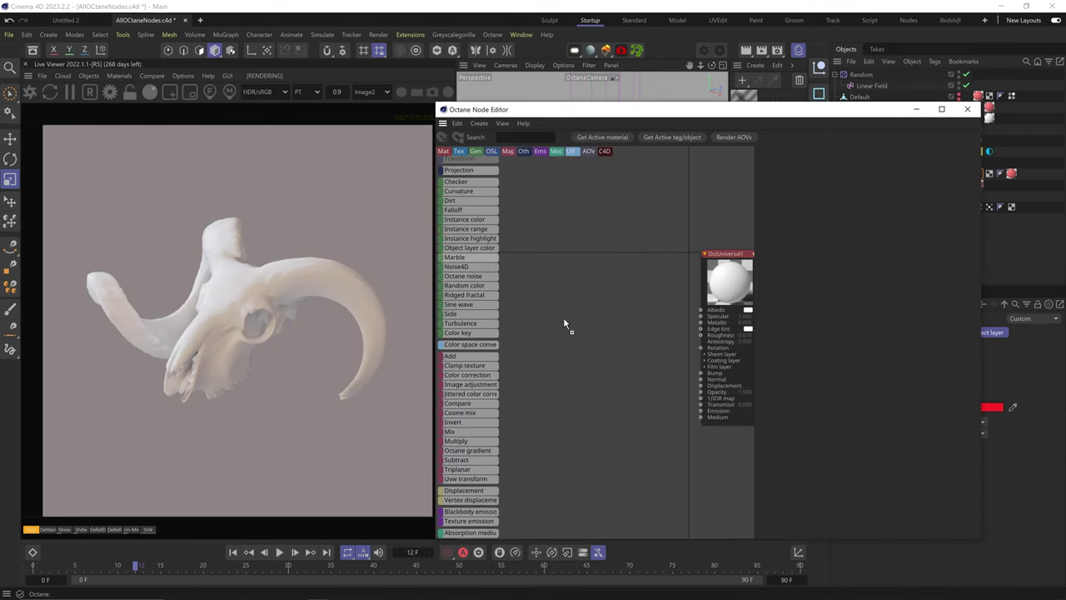
Step: Connect a Marble node to the material's Albedo and show Plane.1 in place of the skull
drag(564, 325, 700, 310)
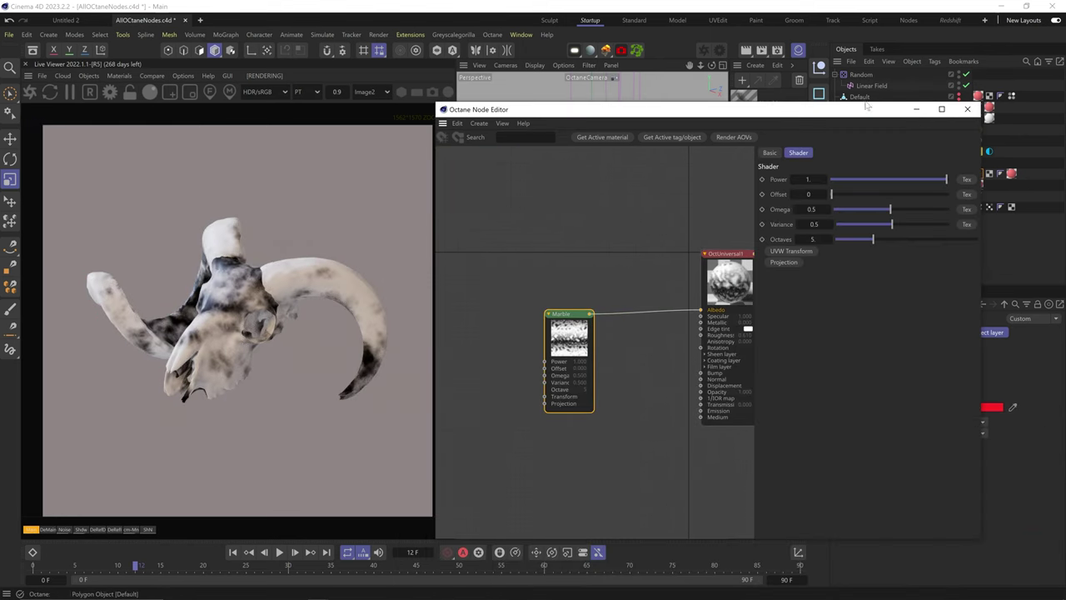
drag(867, 104, 837, 235)
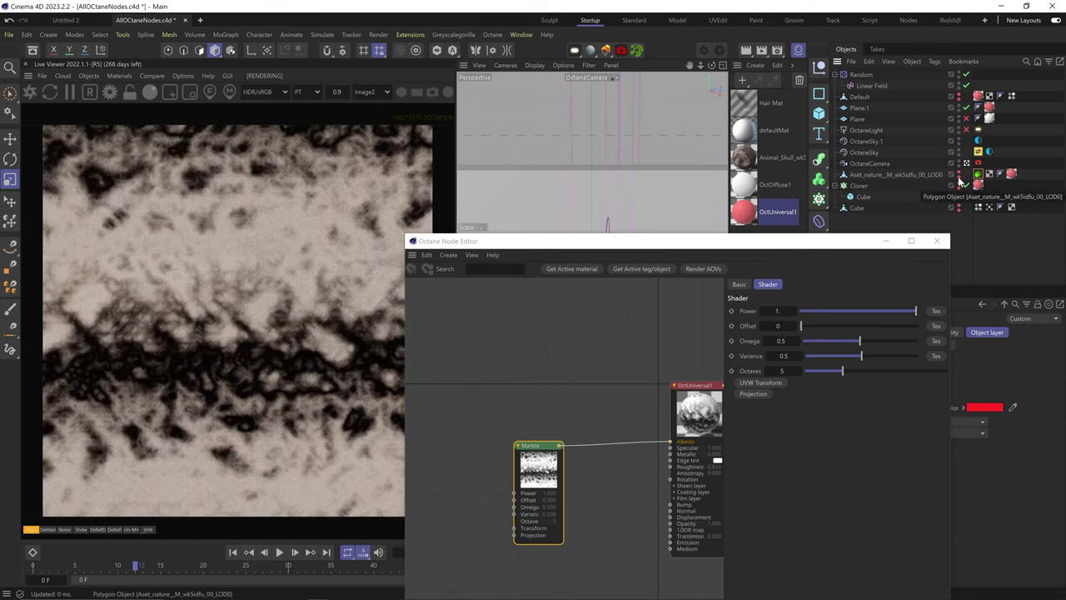
drag(621, 248, 688, 116)
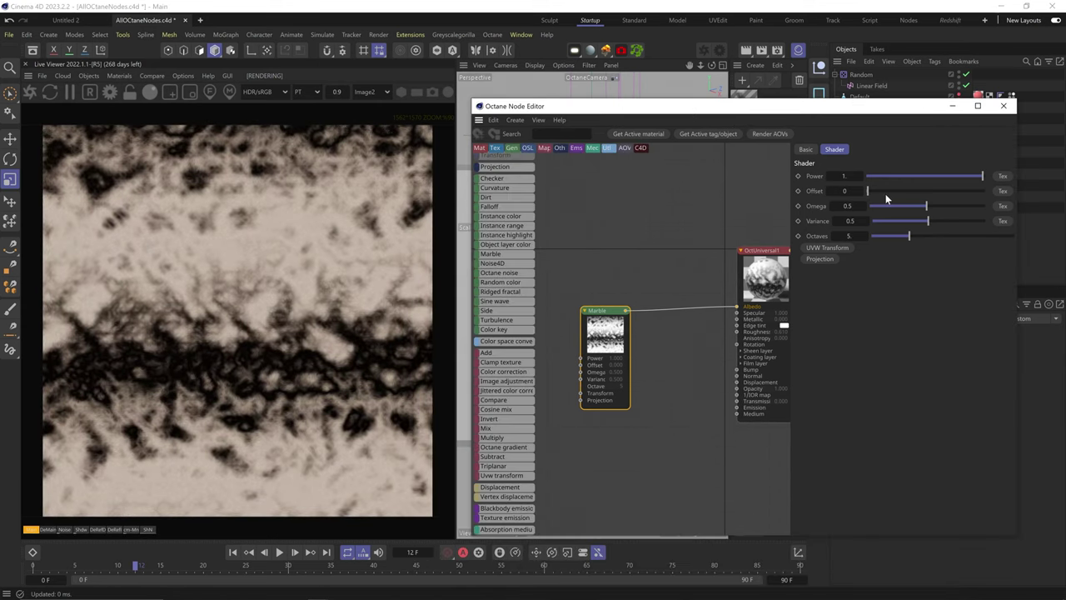
Step: Add a UVW Transform to the Marble node and scale it uniformly to about 0.23
click(828, 248)
middle_drag(621, 414, 669, 413)
click(587, 398)
drag(1011, 281, 949, 285)
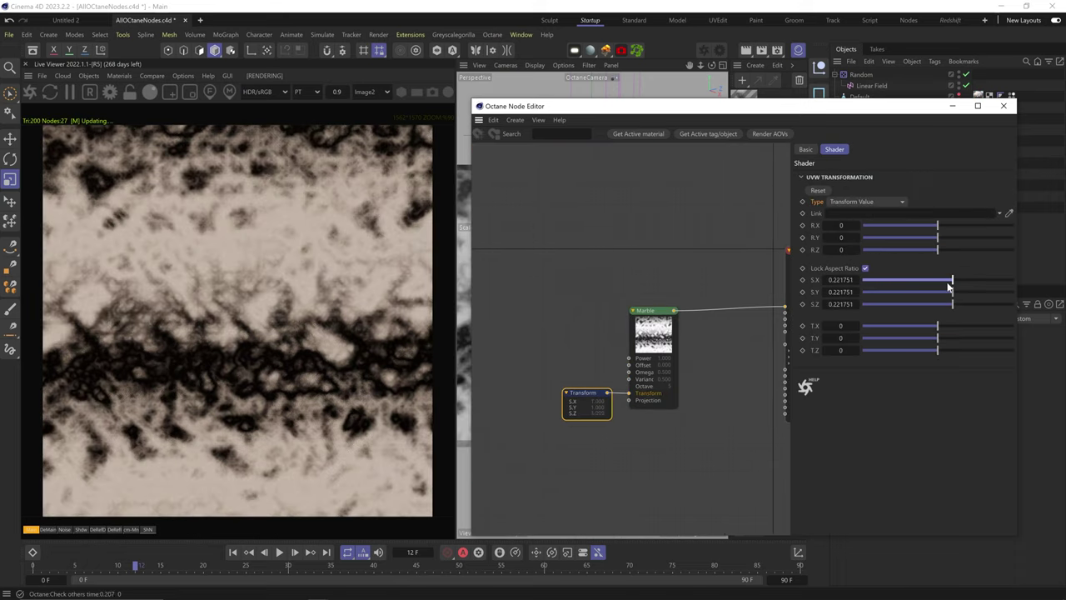
Step: Keep the Marble node's Power at 1 and Offset at 0, and set Omega to about 0.47 and Variance to 1
click(667, 341)
drag(949, 174, 983, 177)
mouse_move(877, 192)
mouse_down()
mouse_move(987, 191)
mouse_move(858, 192)
mouse_up()
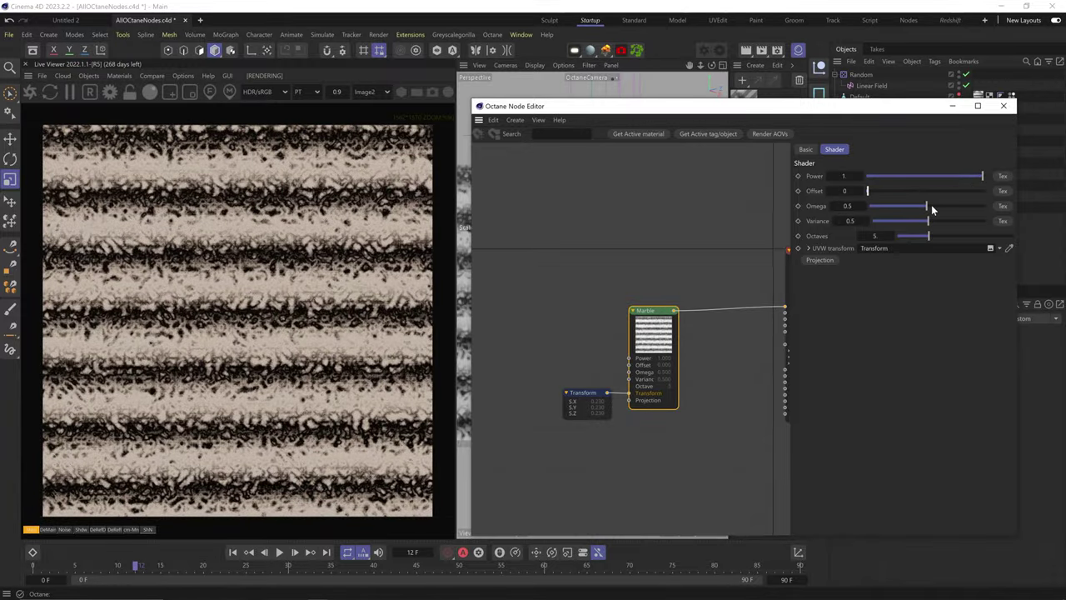
mouse_move(931, 205)
mouse_down()
mouse_move(875, 206)
mouse_move(989, 208)
mouse_move(888, 221)
mouse_move(931, 225)
mouse_up()
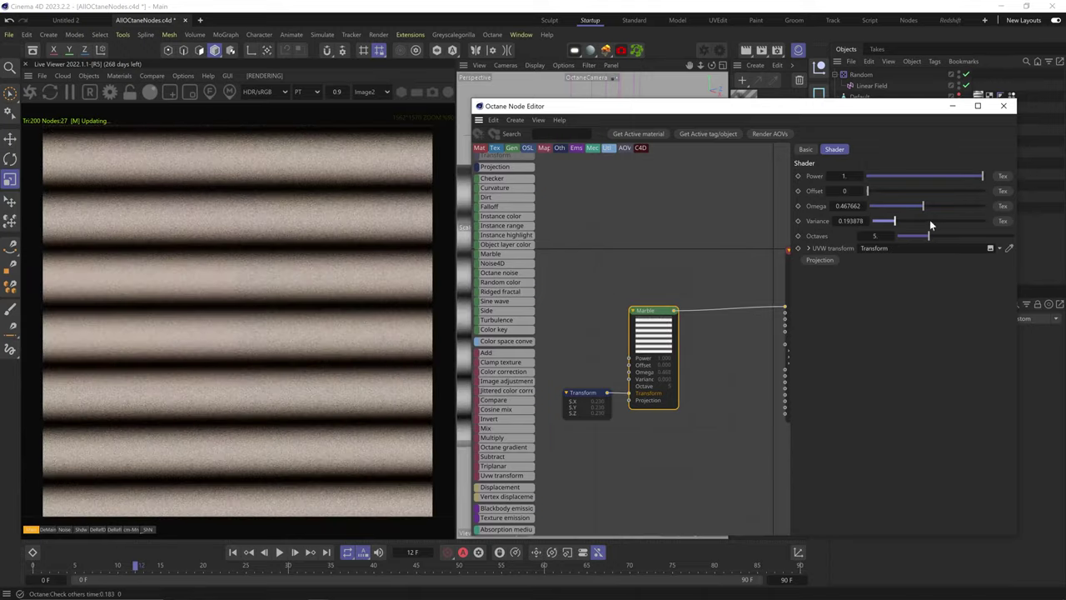
drag(998, 227, 1001, 226)
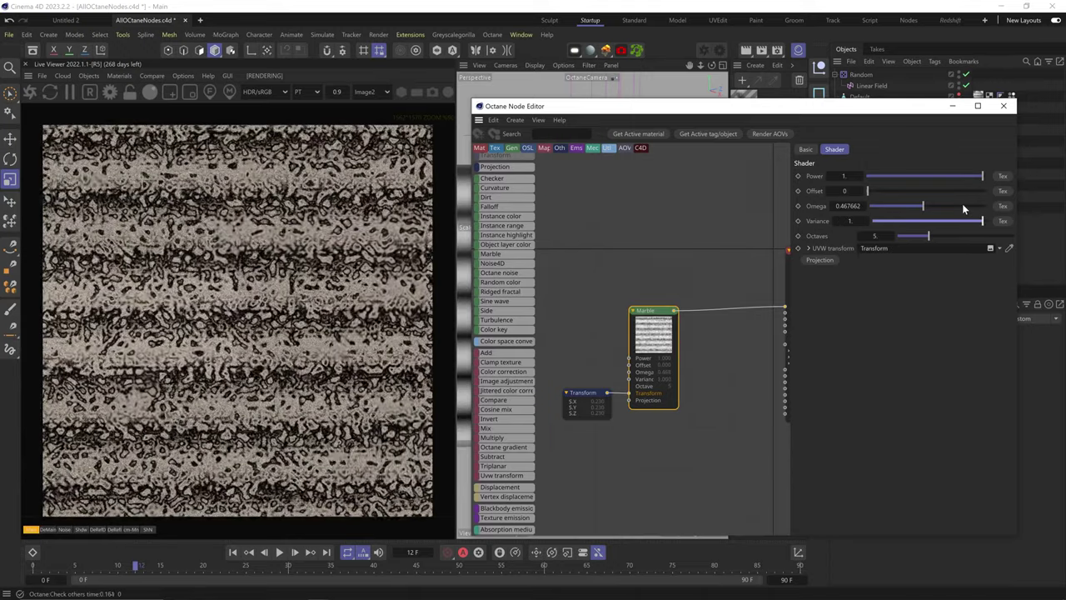
Step: Set the Marble node's Omega to about 0.86 and try its Octaves at 16 and at a lower count
drag(924, 205, 907, 206)
drag(929, 236, 1033, 237)
click(277, 332)
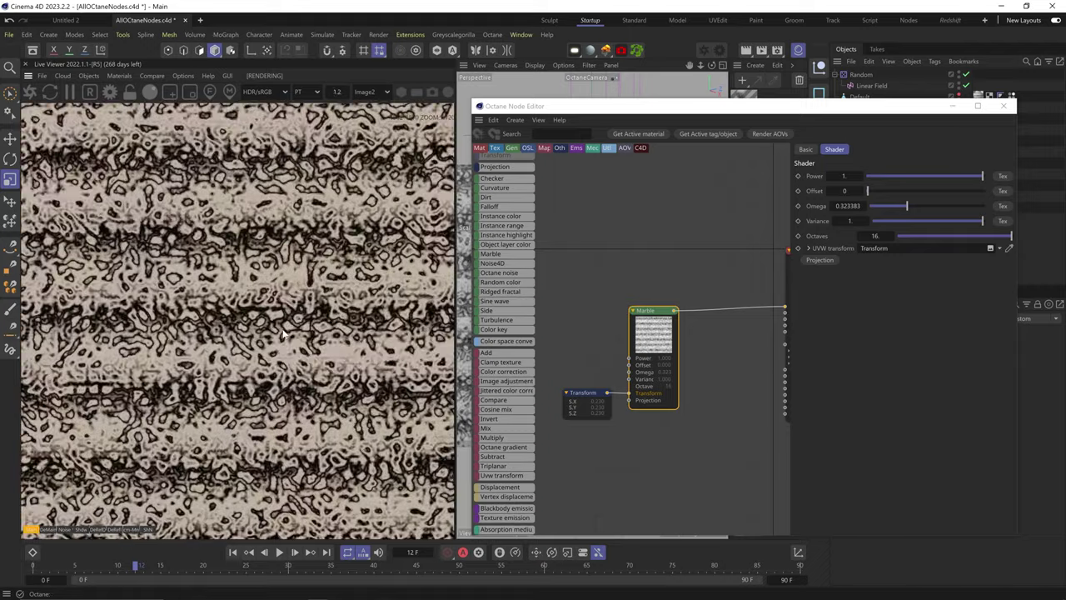
drag(959, 207, 968, 210)
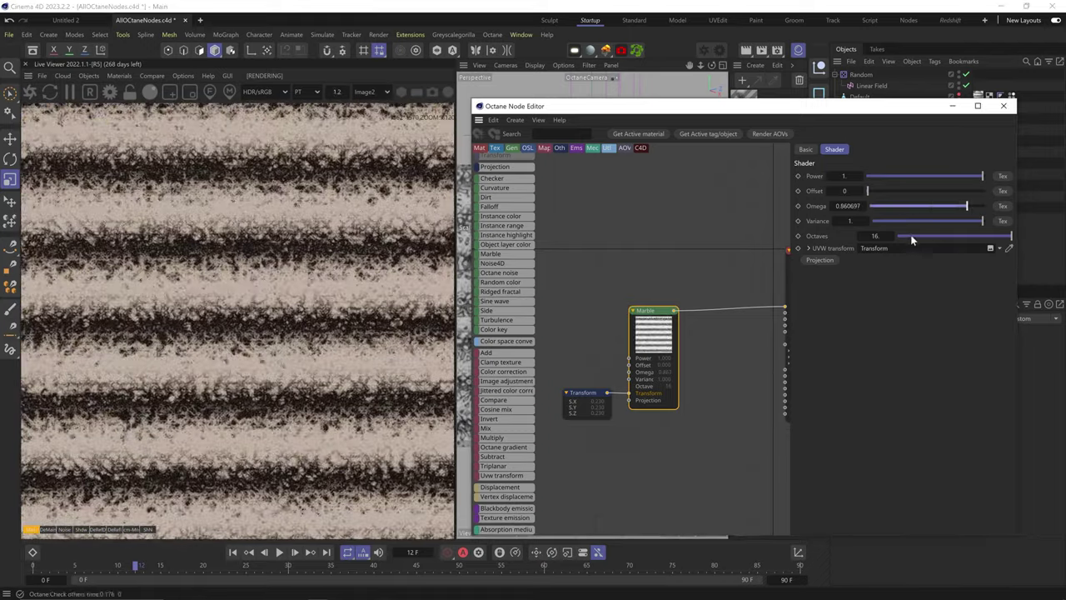
drag(911, 234, 904, 234)
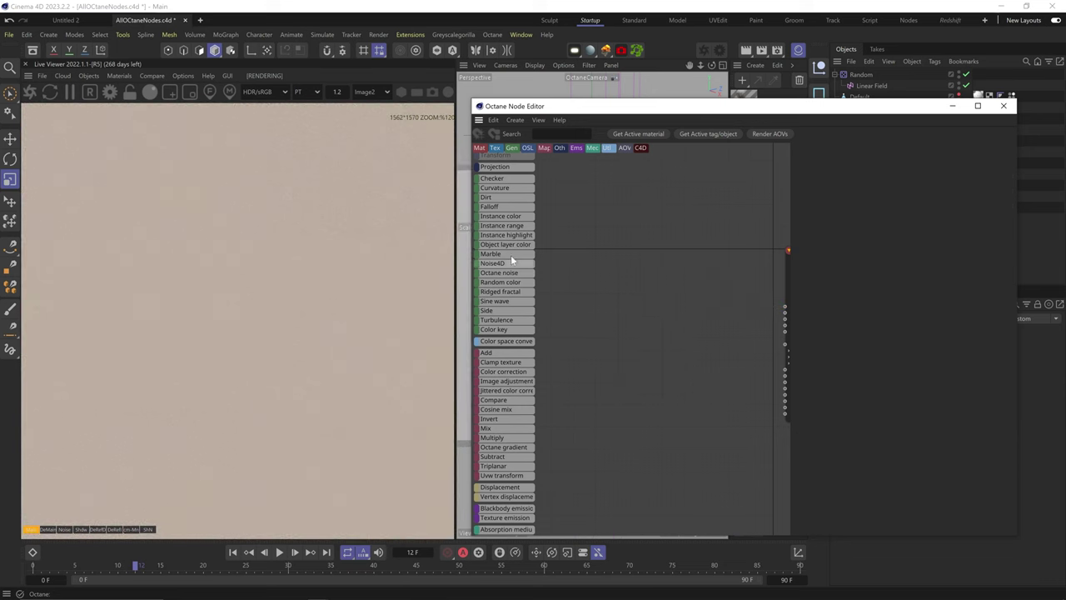
Step: Add a Noise4D node and connect it to the material's Albedo
drag(504, 265, 620, 307)
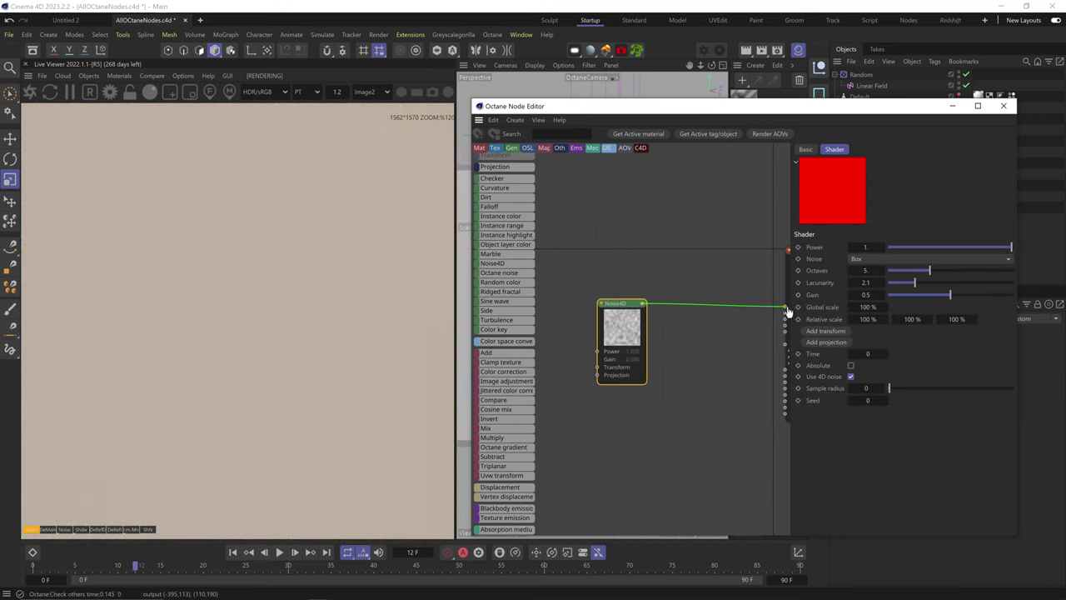
drag(787, 310, 786, 308)
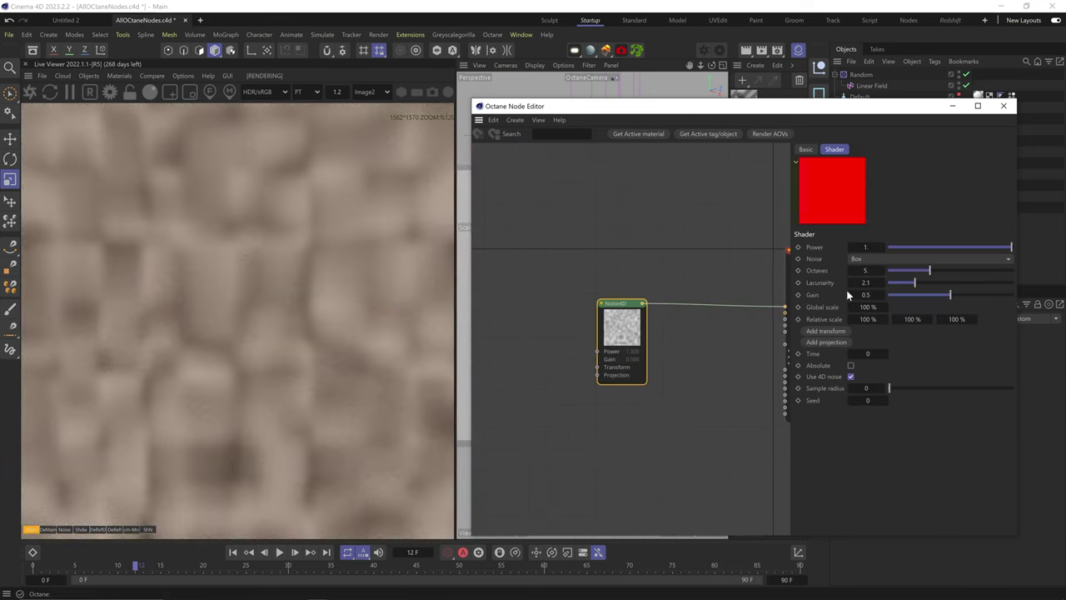
Step: Try several noise types on the Noise4D node and settle on Cranal
click(883, 258)
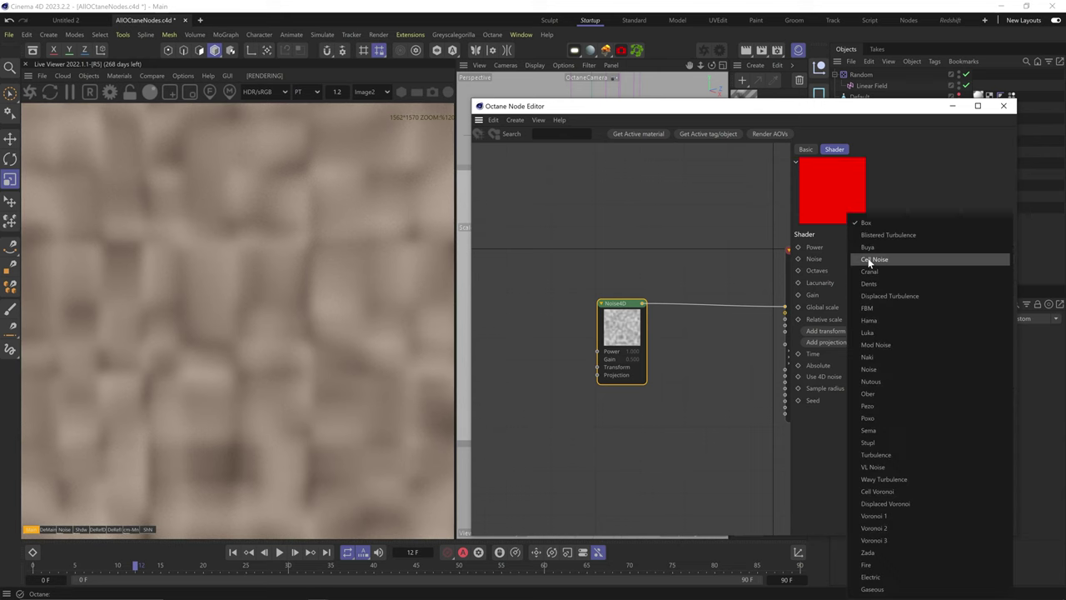
click(873, 236)
click(886, 258)
click(888, 248)
click(880, 258)
click(881, 265)
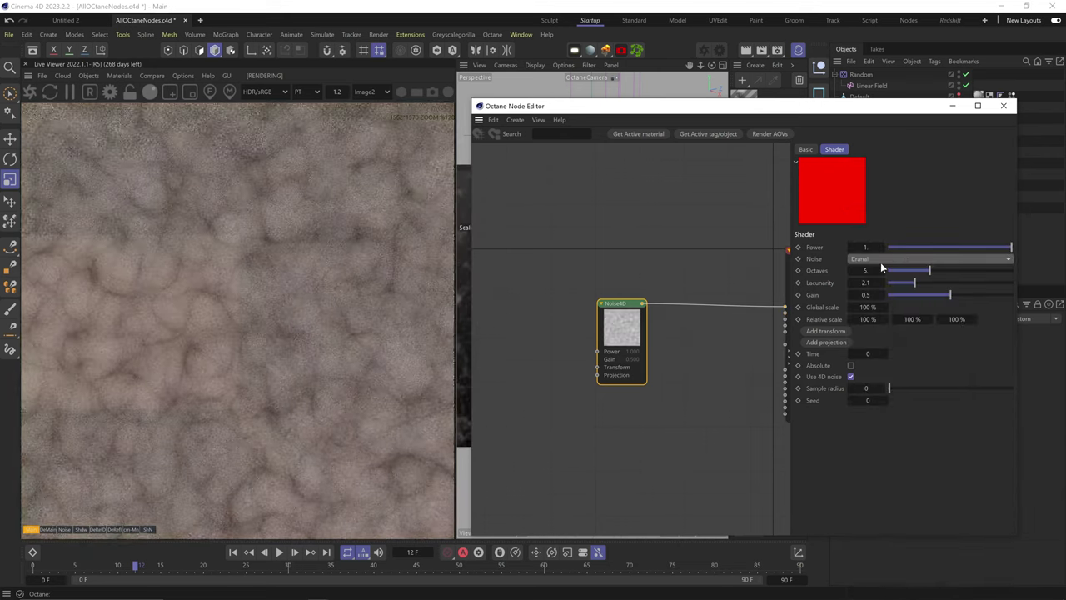
Step: Vary the Cranal noise's Octaves from about 2.66 to 11.45 and its Lacunarity from about 7.05 to 5.19
drag(946, 270, 975, 284)
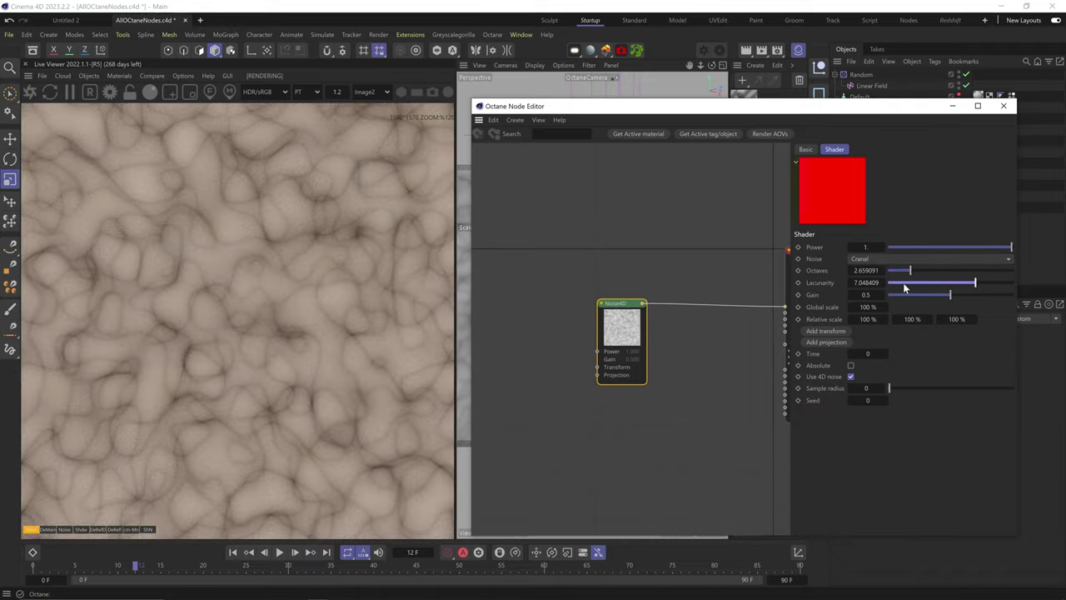
click(904, 284)
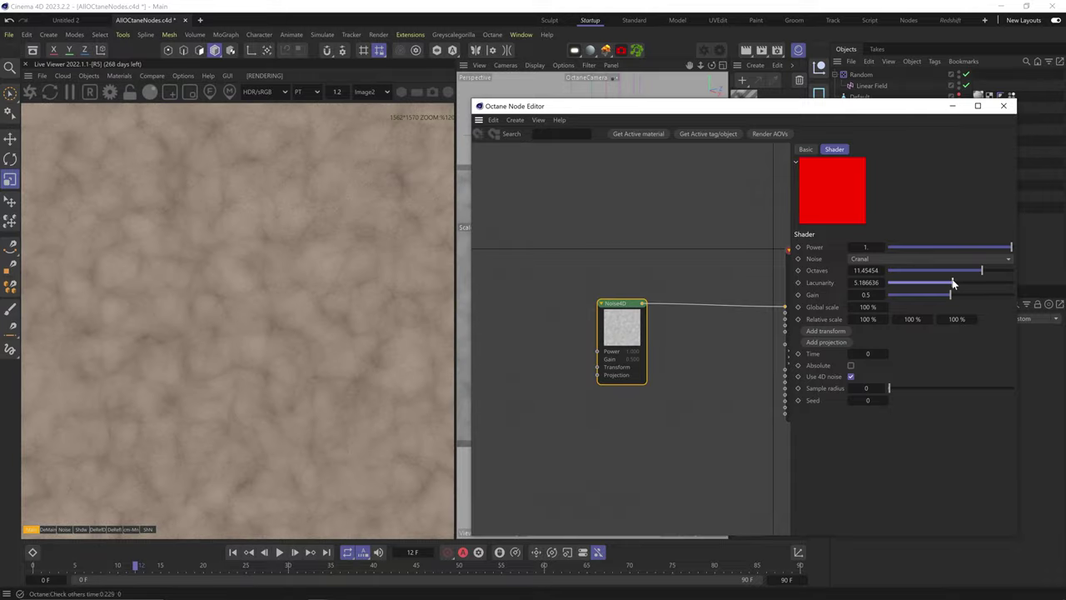
click(952, 283)
Step: Switch the Noise4D type to Blistered Turbulence and raise its Lacunarity to about 8.86
click(925, 259)
click(881, 242)
click(998, 283)
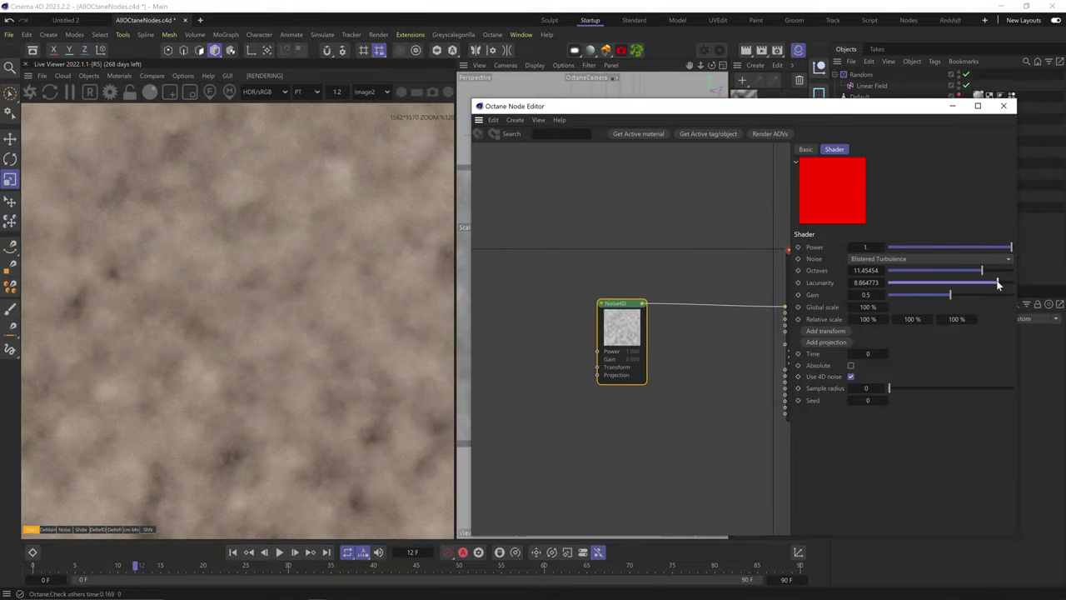
Step: Switch the Noise4D type to Nutous and compare Lacunarity at 0.01 and about 9.86
click(907, 258)
click(935, 277)
click(888, 282)
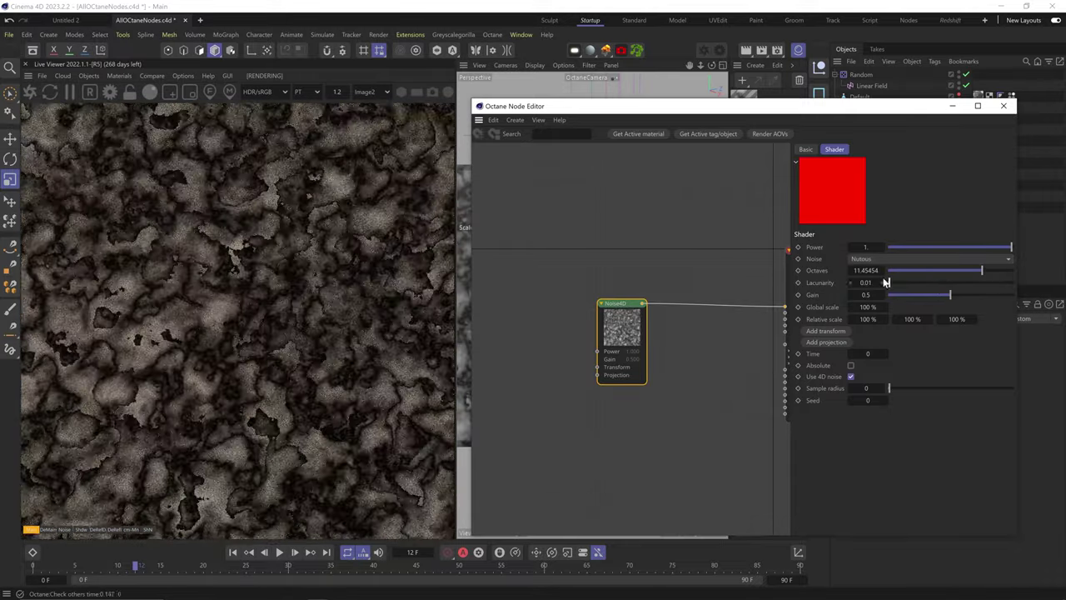
click(1009, 283)
Step: Switch the Noise4D type to Noise, with Octaves at 15 and Gain at about 0.77
click(921, 260)
click(931, 263)
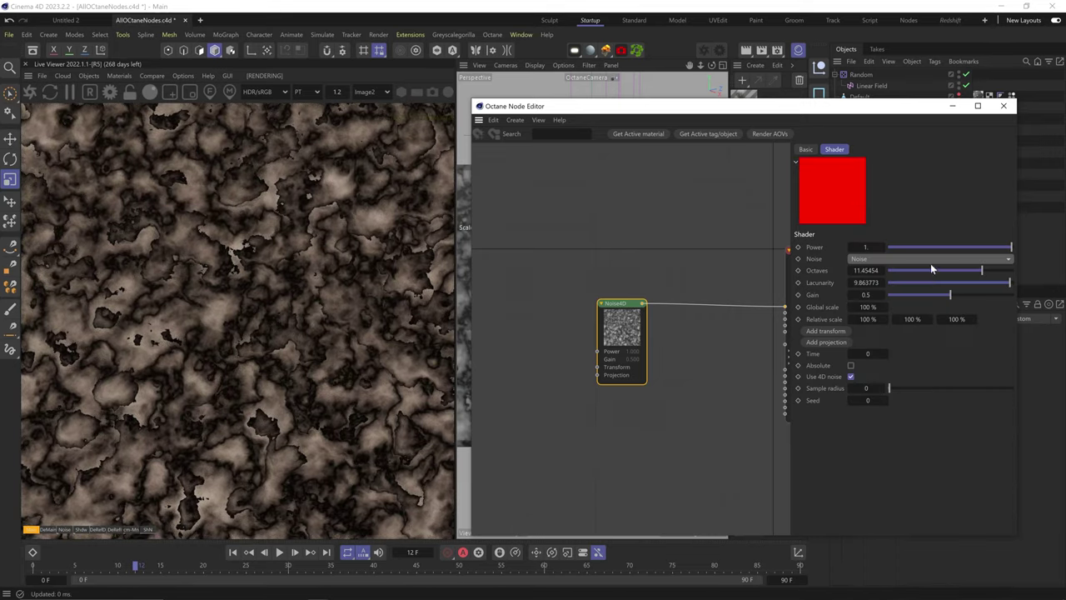
click(900, 284)
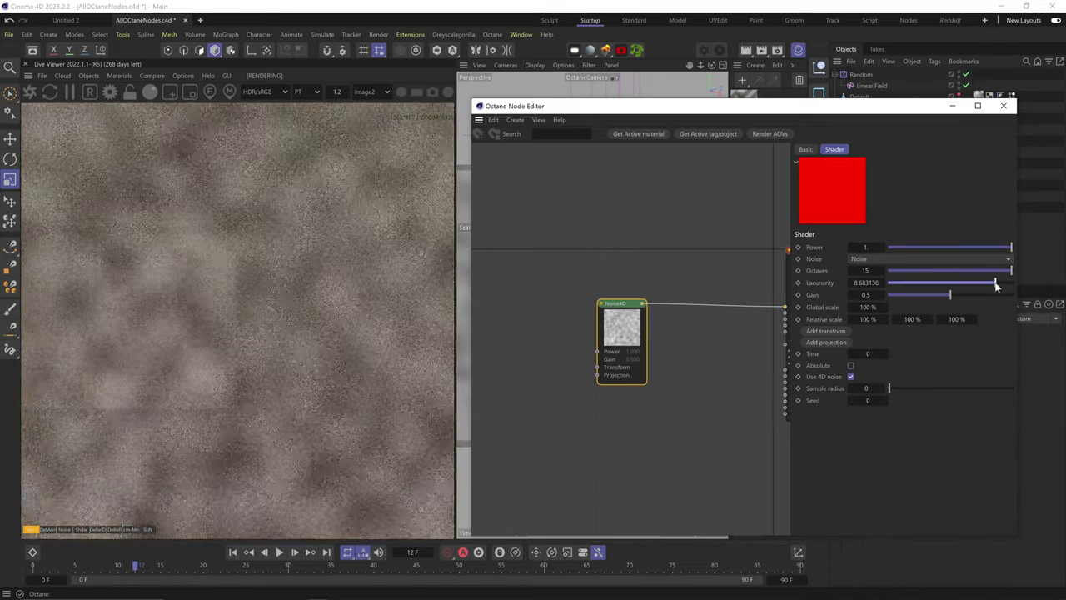
drag(920, 293, 984, 289)
Step: Return the Noise4D type to Nutous, with Lacunarity at 0.01 and Global scale at 35%
click(919, 259)
click(933, 276)
click(916, 295)
click(889, 284)
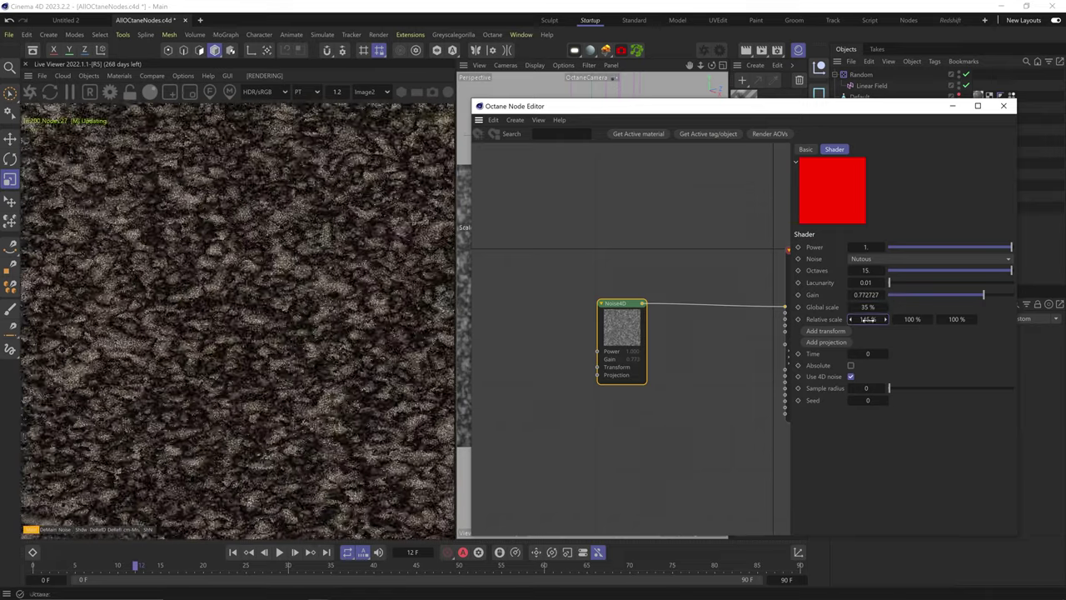
Step: Reset the Noise4D node's first relative scale value to 100% and set Time to 24.8
double_click(868, 320)
text(1)
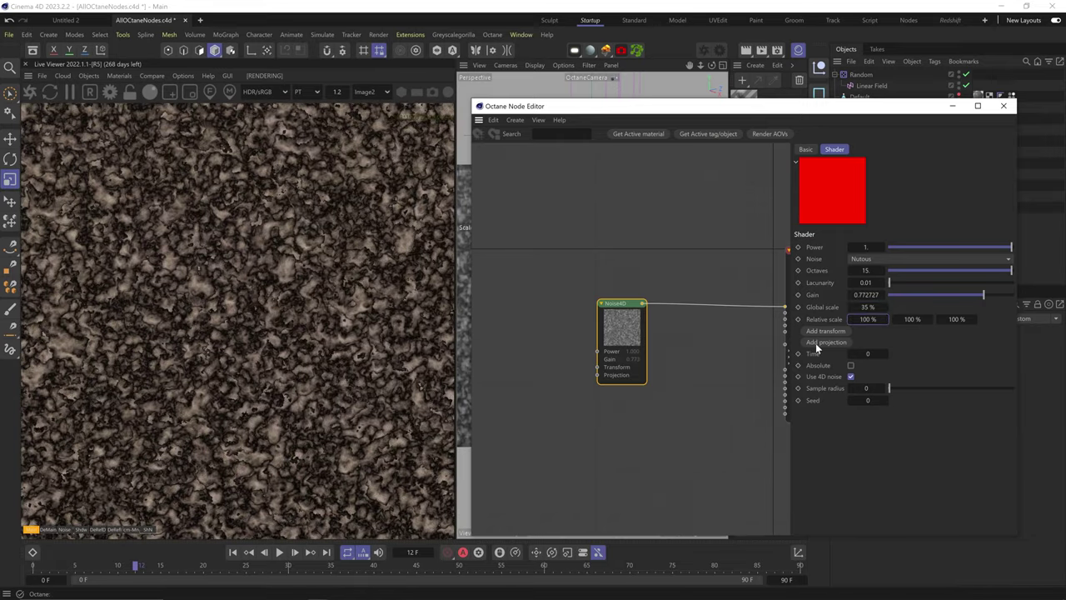
mouse_move(862, 353)
mouse_down()
mouse_move(887, 354)
mouse_move(873, 351)
mouse_up()
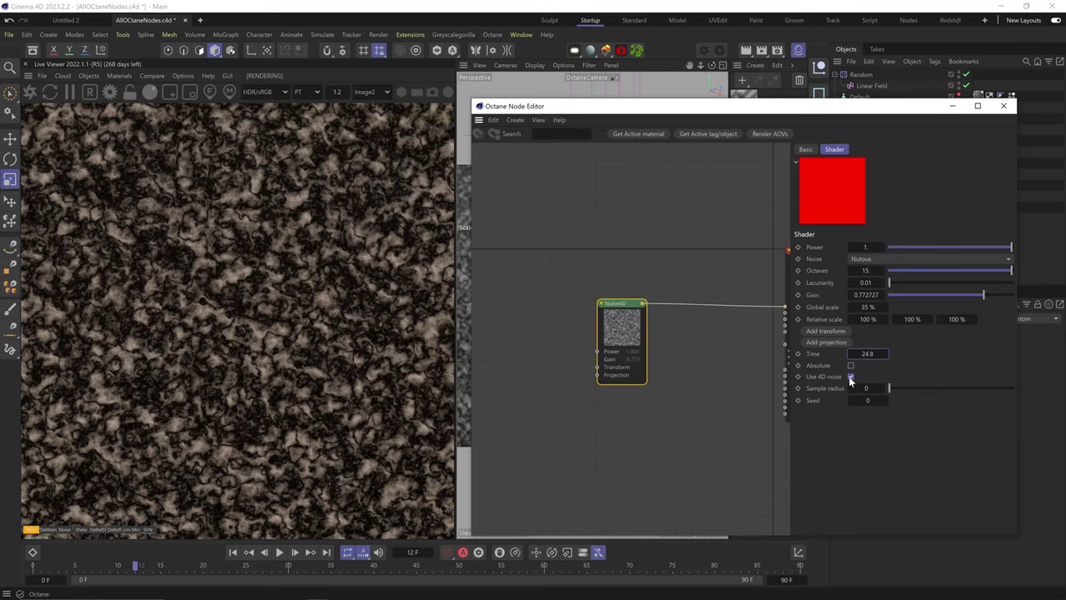
Step: Toggle the Noise4D node's Absolute option on and off to compare the pattern
click(850, 366)
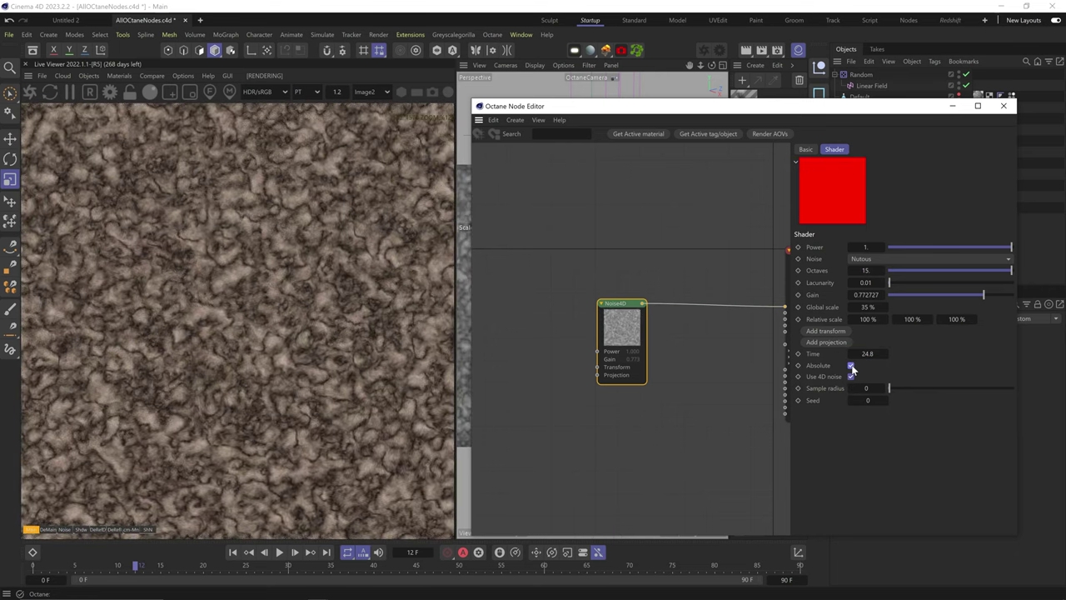
click(851, 368)
click(851, 367)
click(850, 365)
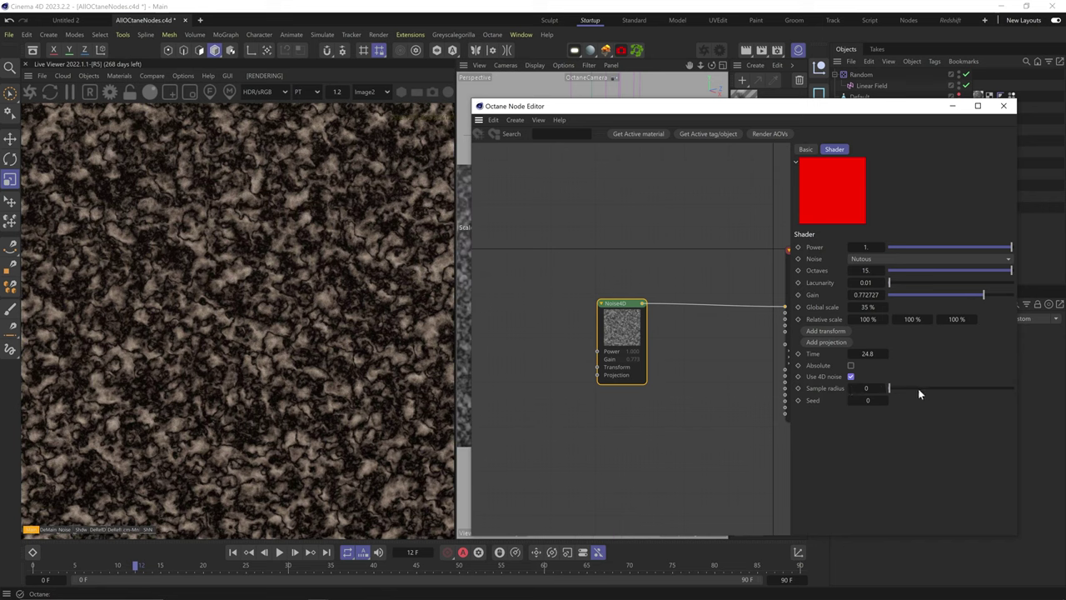
Step: Reduce the Noise4D node's Global scale to 5%, try Sample radius at about 11.3, and return it to 0
drag(892, 388, 746, 377)
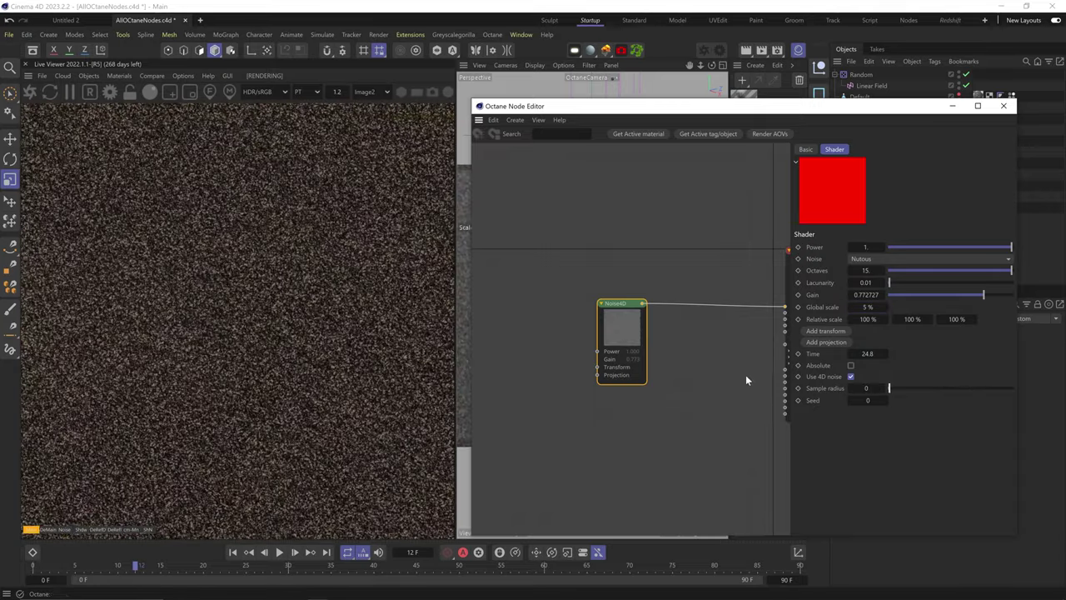
drag(891, 388, 1029, 367)
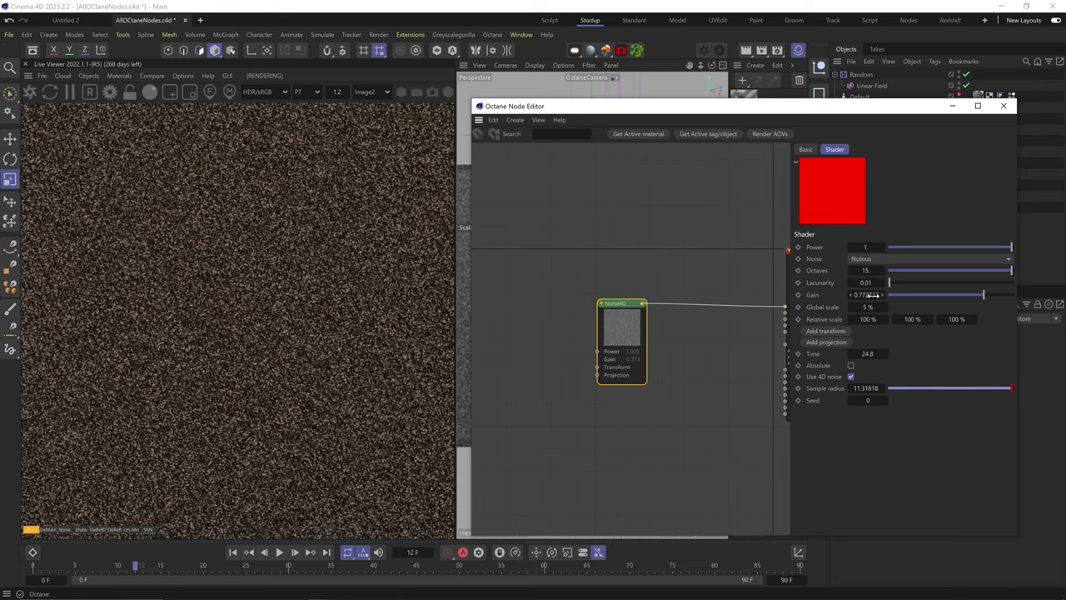
click(890, 389)
drag(890, 392, 878, 402)
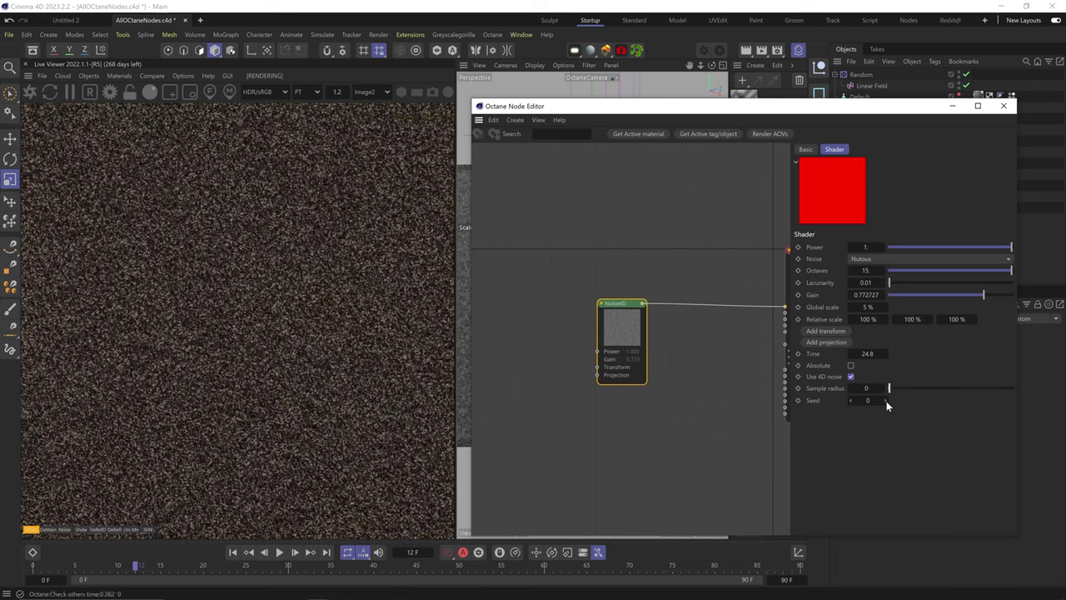
Step: Set the Noise4D node's Global scale to 66% and step its Seed up to 6
drag(868, 309, 918, 308)
click(885, 400)
click(885, 400)
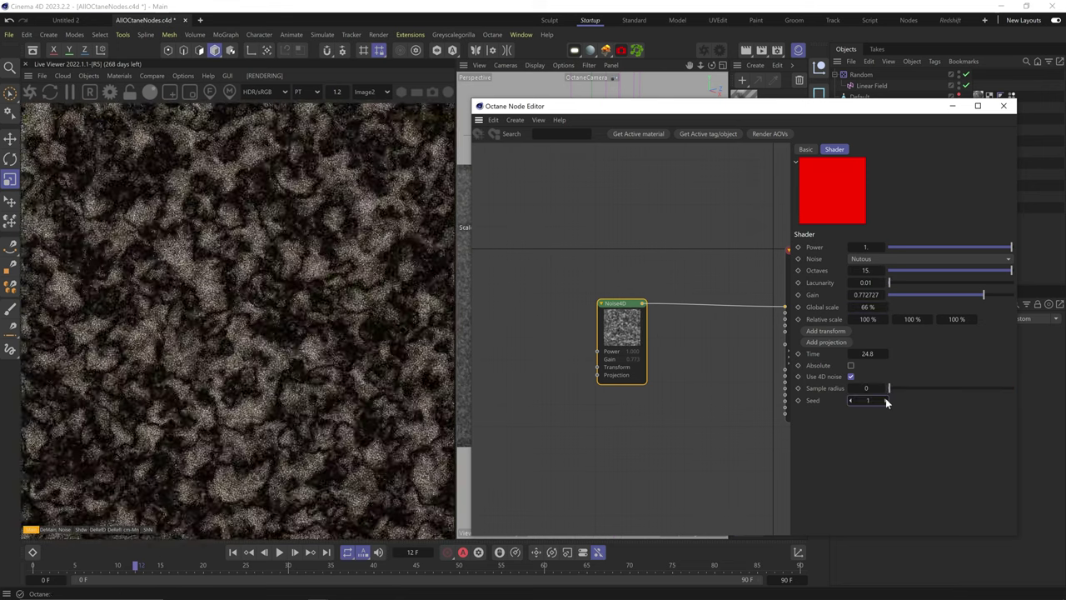
click(885, 400)
click(885, 400)
click(886, 400)
click(885, 400)
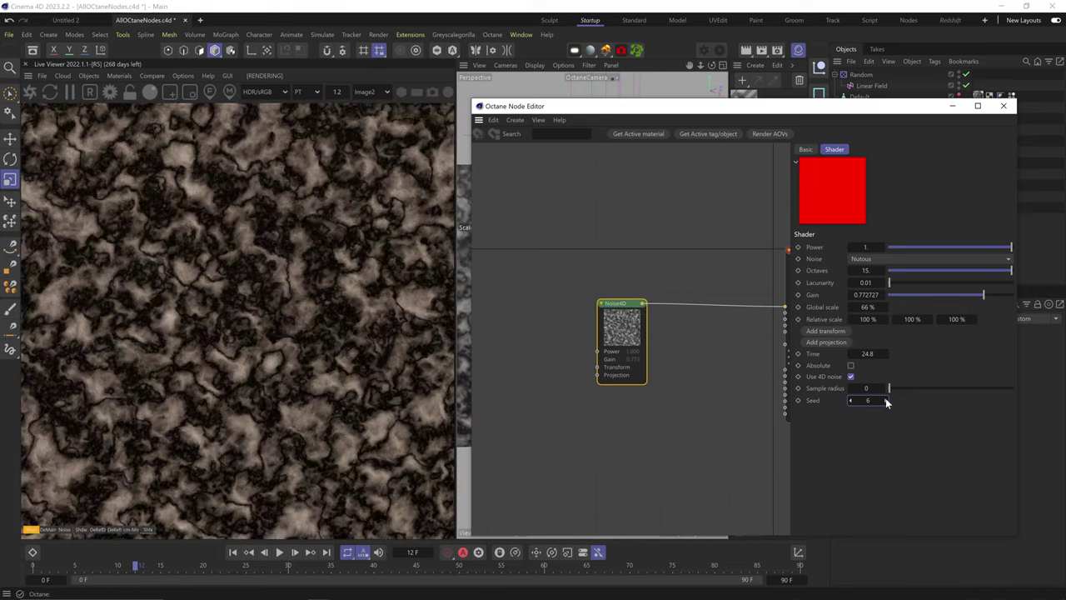
Step: Delete the Noise4D node, add an Octane noise node and connect it to the material's Albedo
key(Delete)
mouse_move(510, 282)
drag(504, 275, 623, 314)
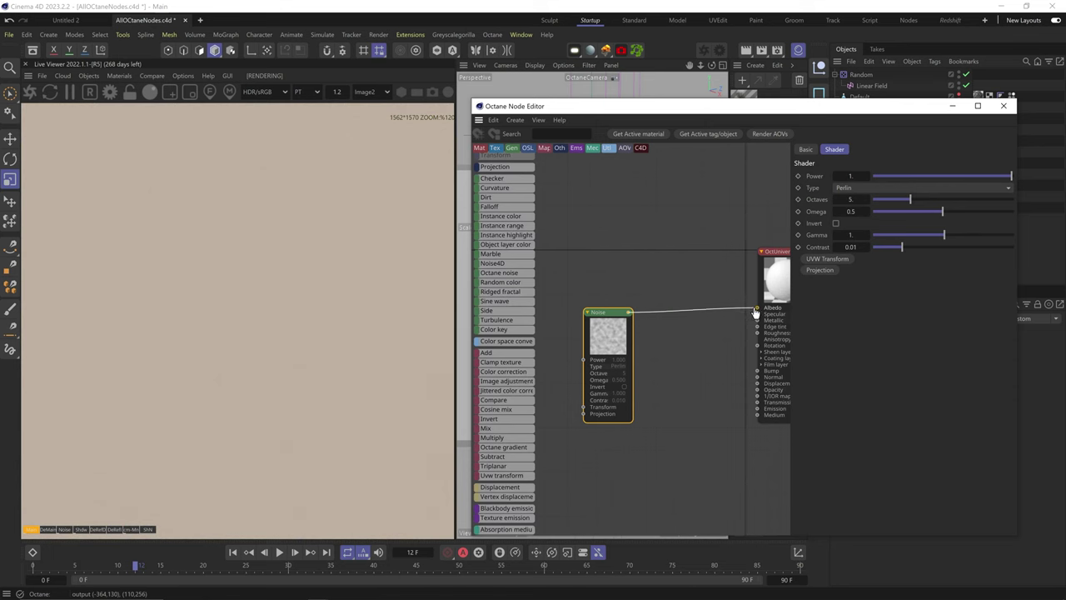
drag(755, 312, 758, 308)
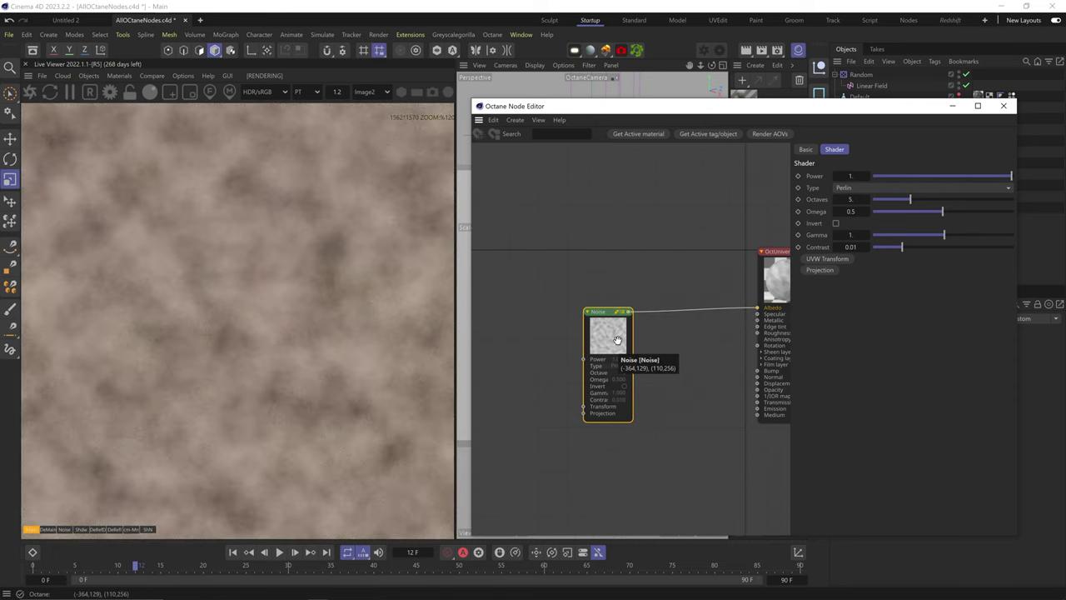
Step: Try the Octane noise types Turbulence, Circular, Chips and Voronoi, and finish with Circular
click(864, 187)
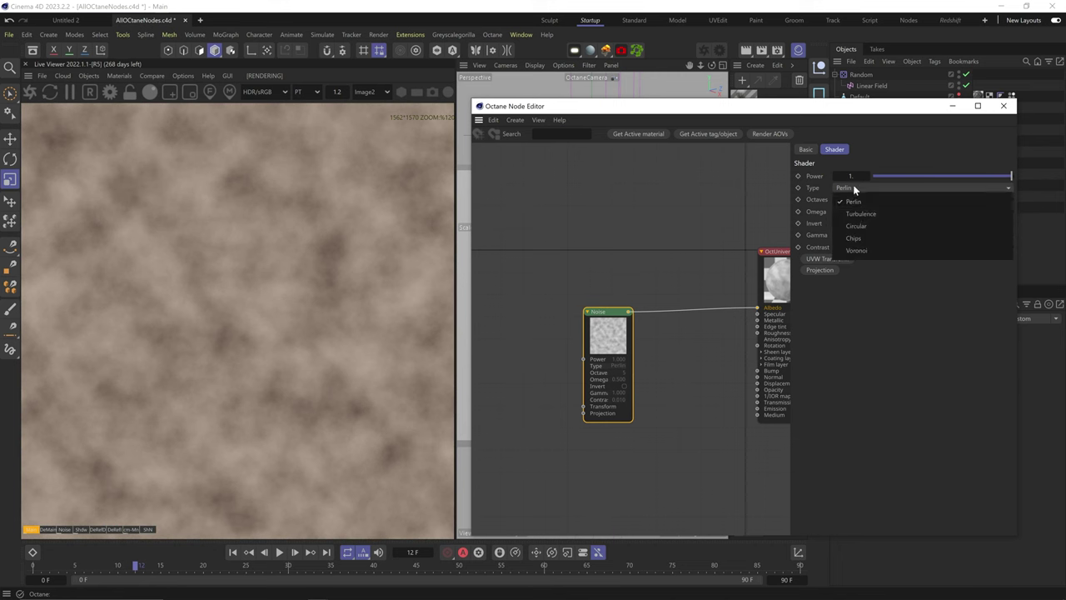
click(859, 214)
click(848, 188)
click(856, 226)
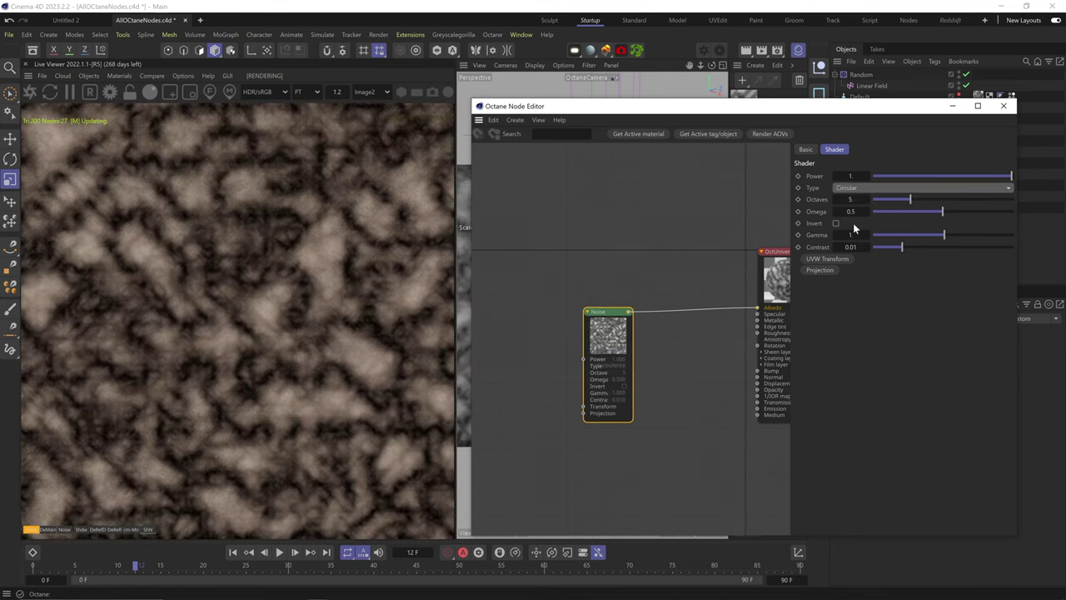
click(858, 188)
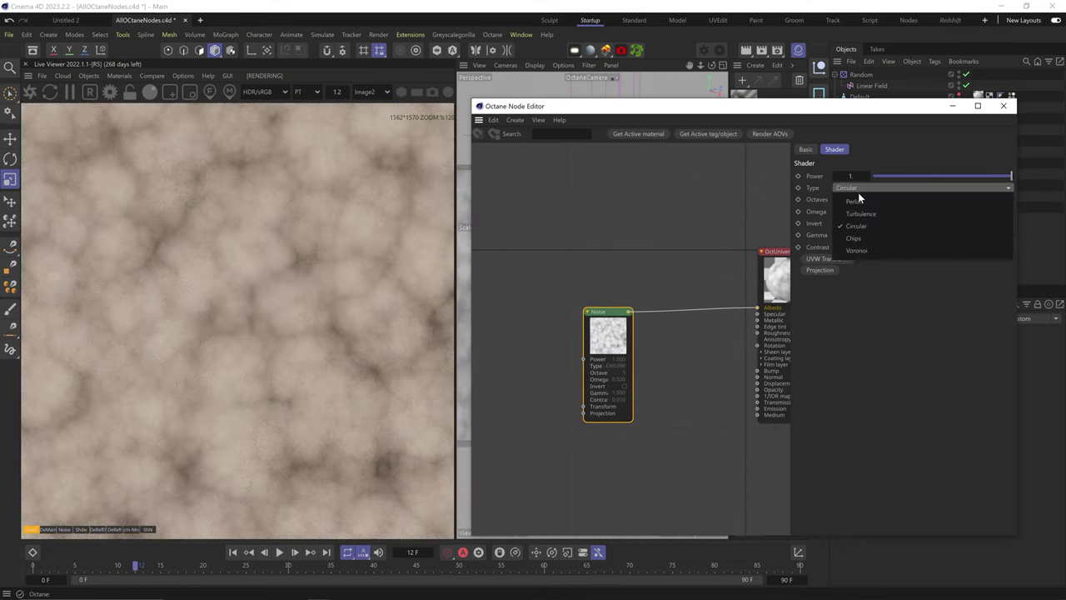
click(859, 238)
click(862, 189)
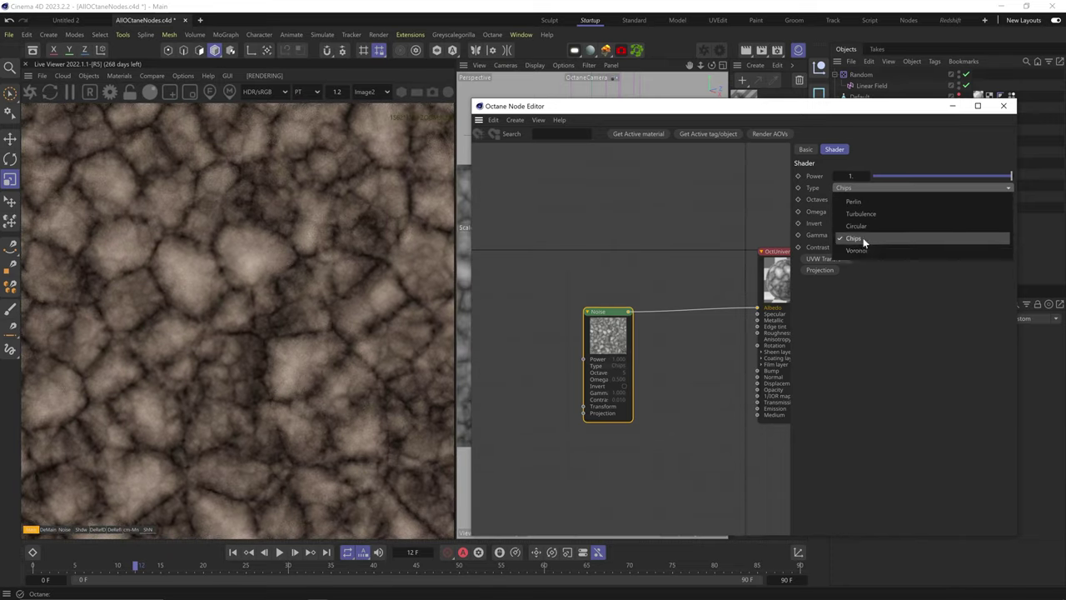
click(863, 249)
Step: Try the Circular noise's Octaves at 16, 1 and 4, and compare Omega at 1 and about 0.18
drag(910, 199, 975, 199)
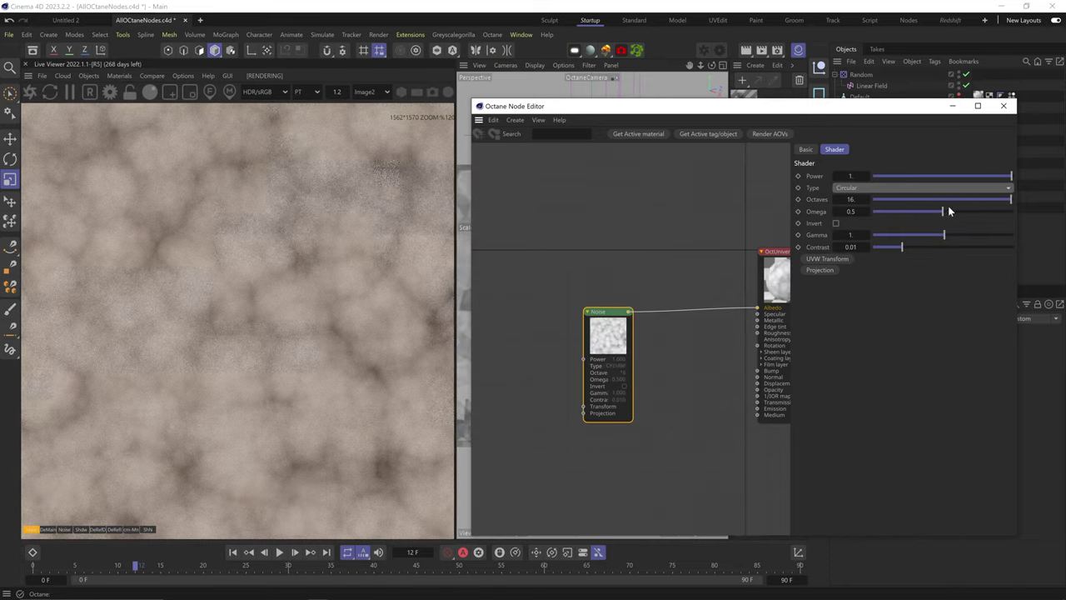
click(873, 199)
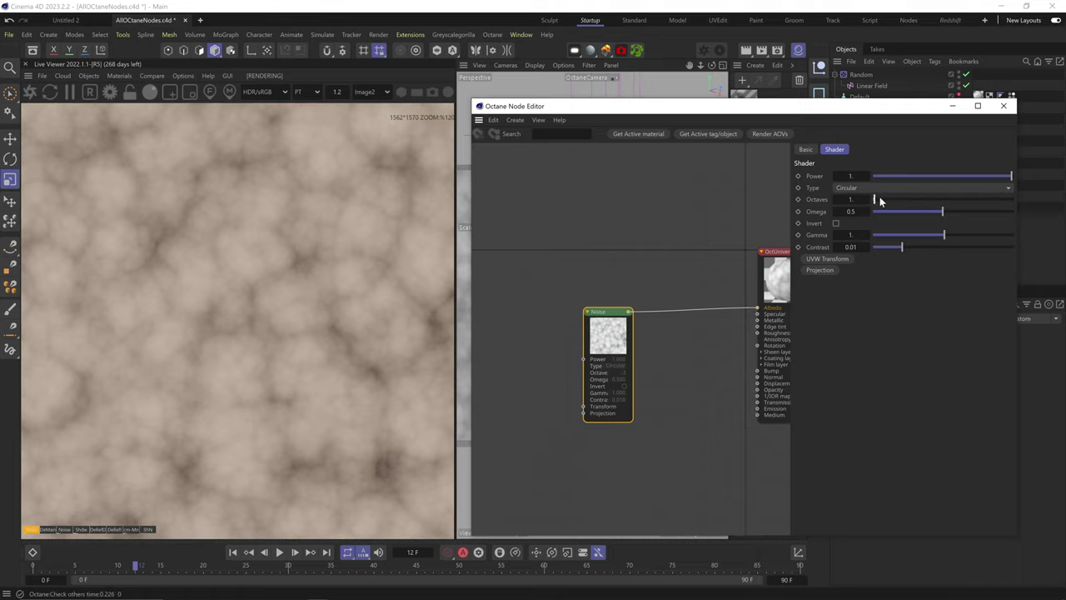
click(902, 199)
drag(944, 211, 1015, 210)
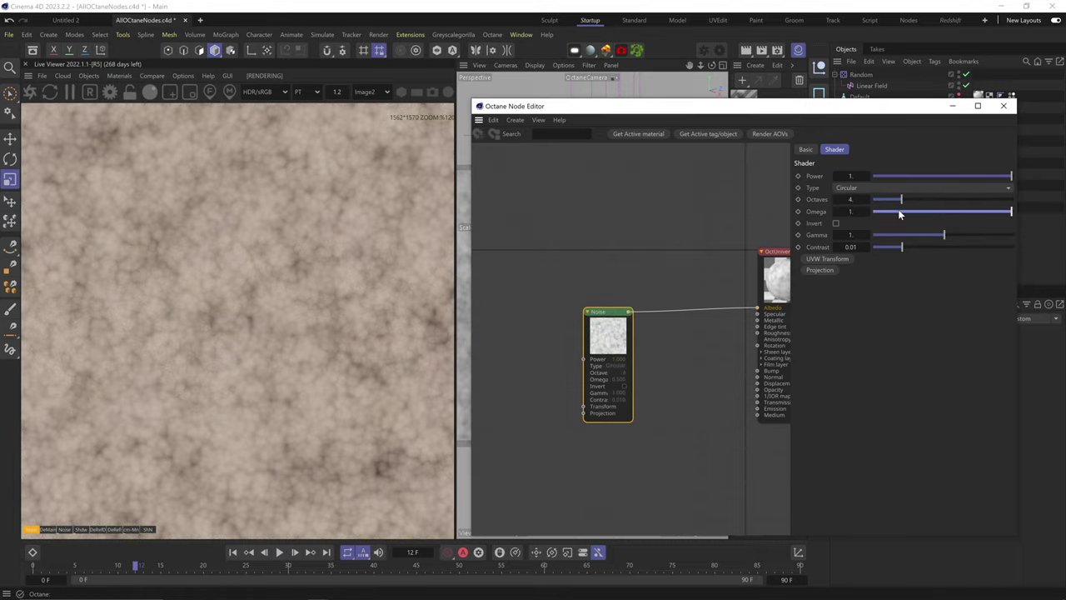
click(898, 210)
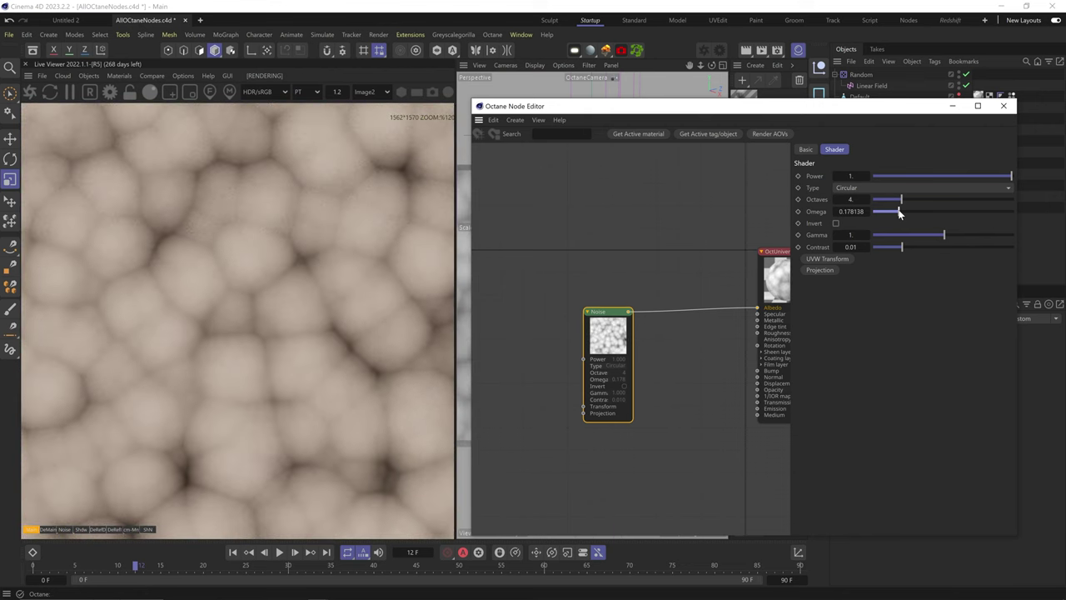
Step: Compare low and high Omega values with Octaves at 1 and at 3, ending with Omega at about 0.15
click(875, 200)
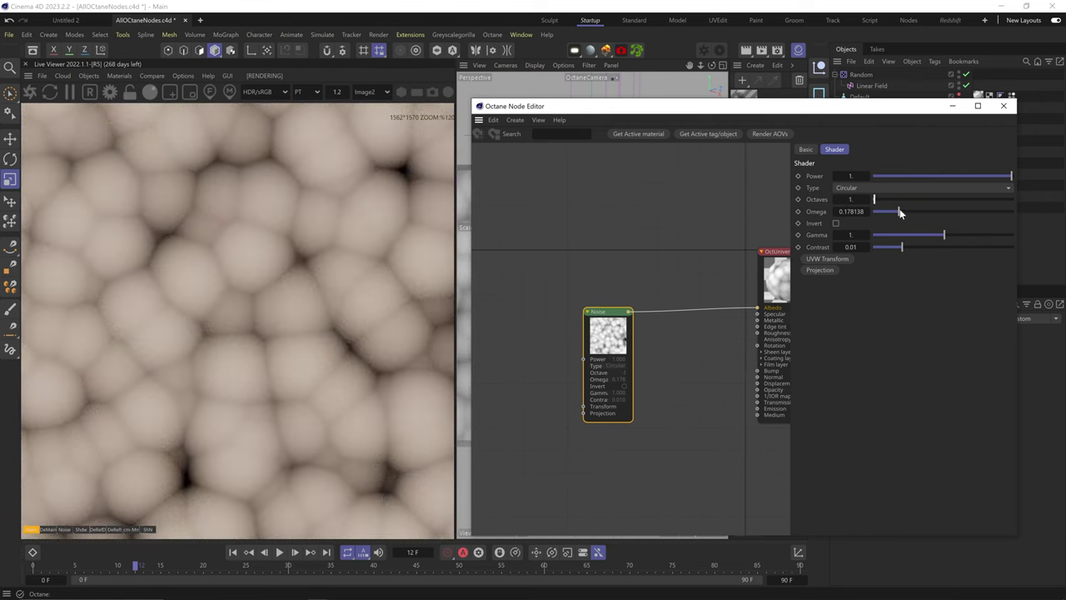
drag(900, 211, 1013, 212)
drag(883, 211, 1059, 192)
click(892, 200)
drag(904, 212, 913, 211)
drag(980, 211, 1004, 213)
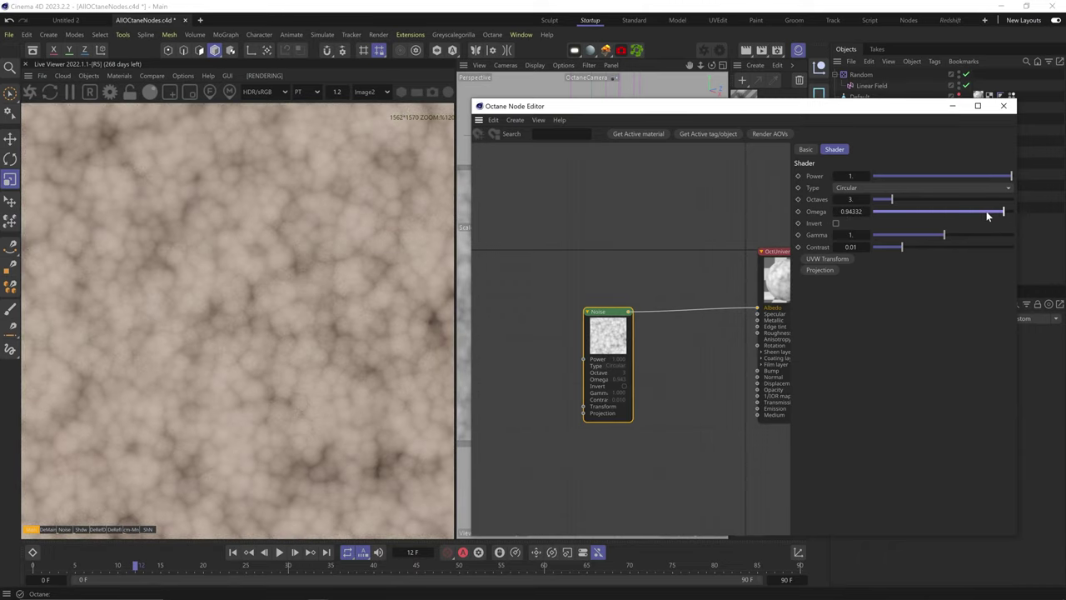
click(895, 212)
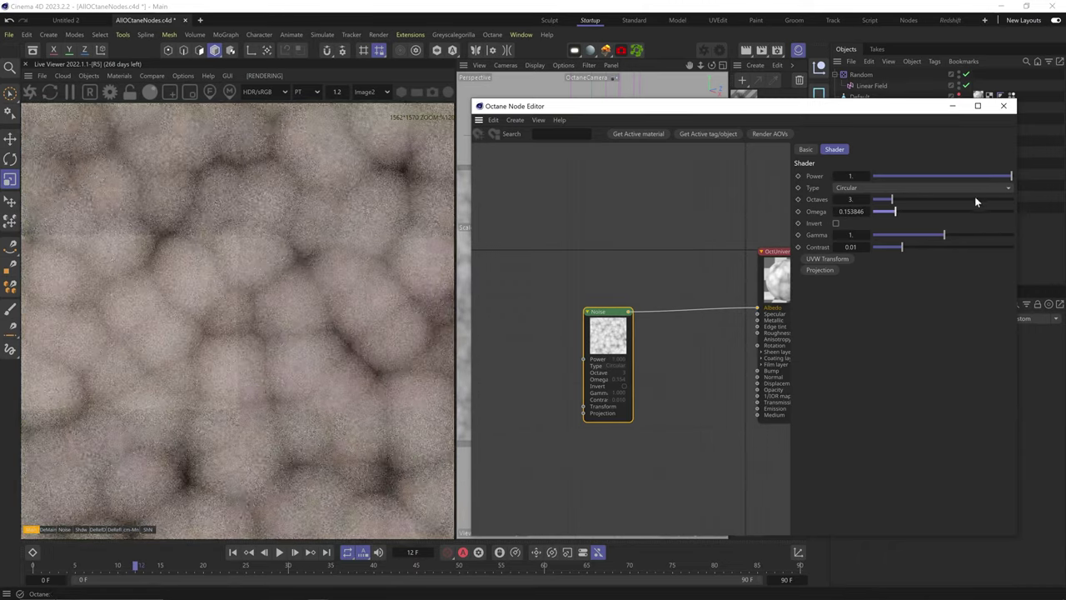
Step: Set the Circular noise's Octaves to 16 and Omega to about 0.74, and enable Invert
click(995, 200)
click(1008, 199)
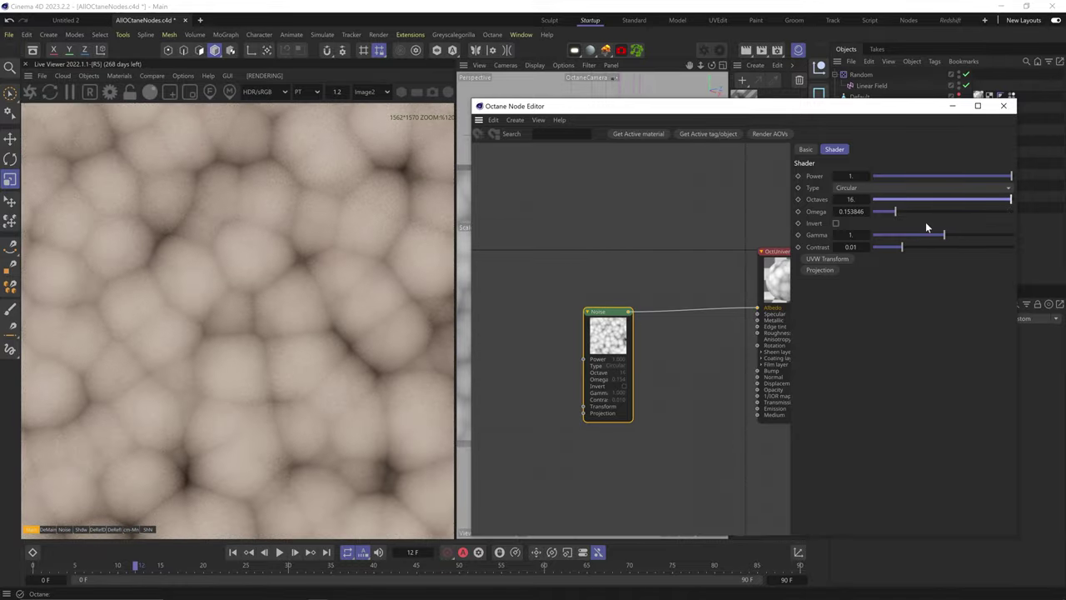
drag(903, 210, 935, 213)
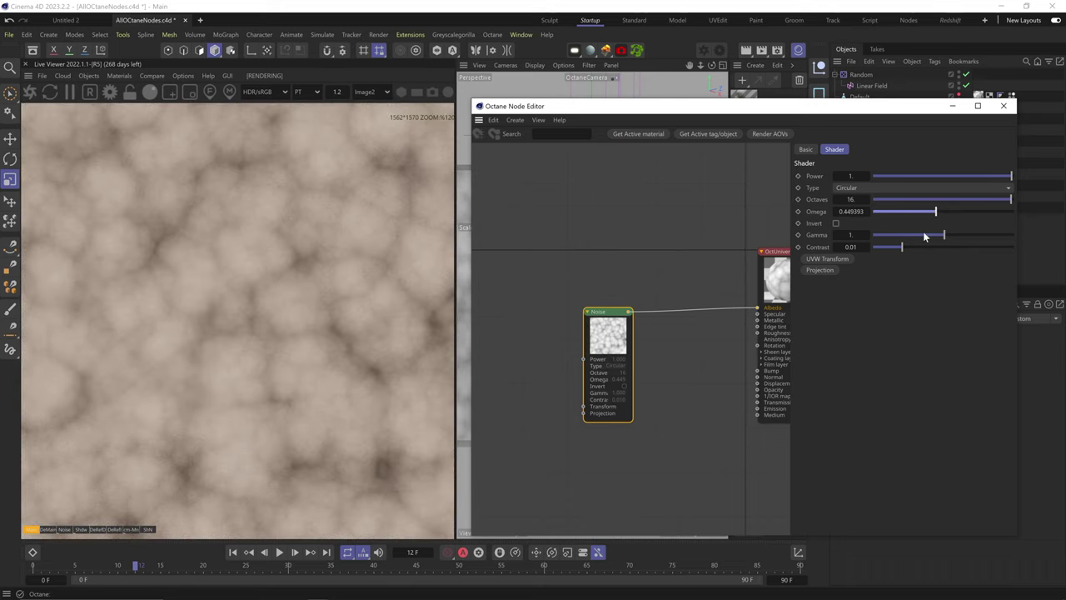
click(978, 215)
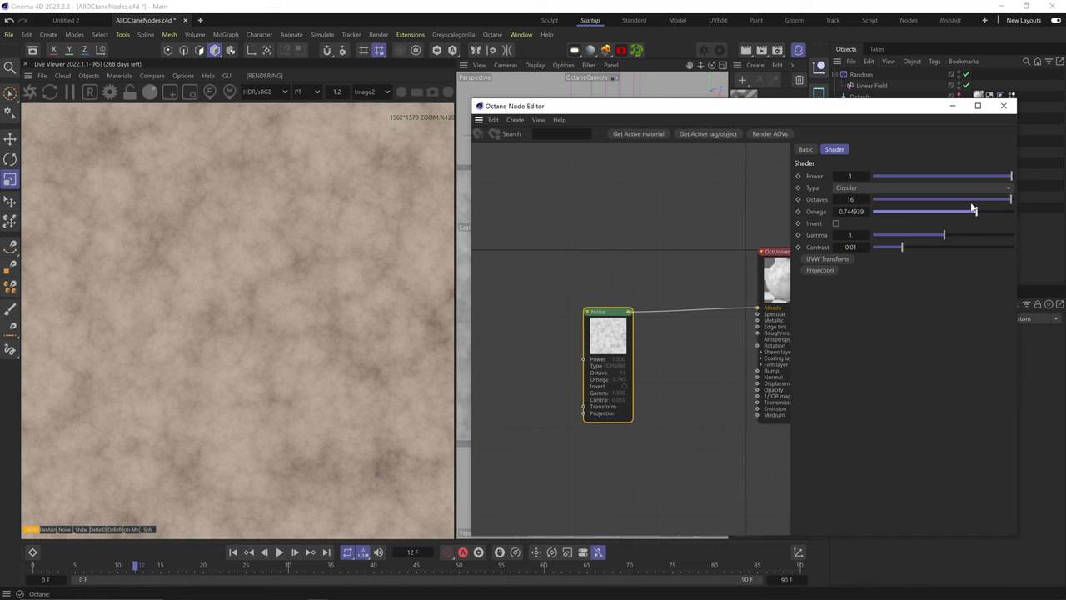
click(837, 223)
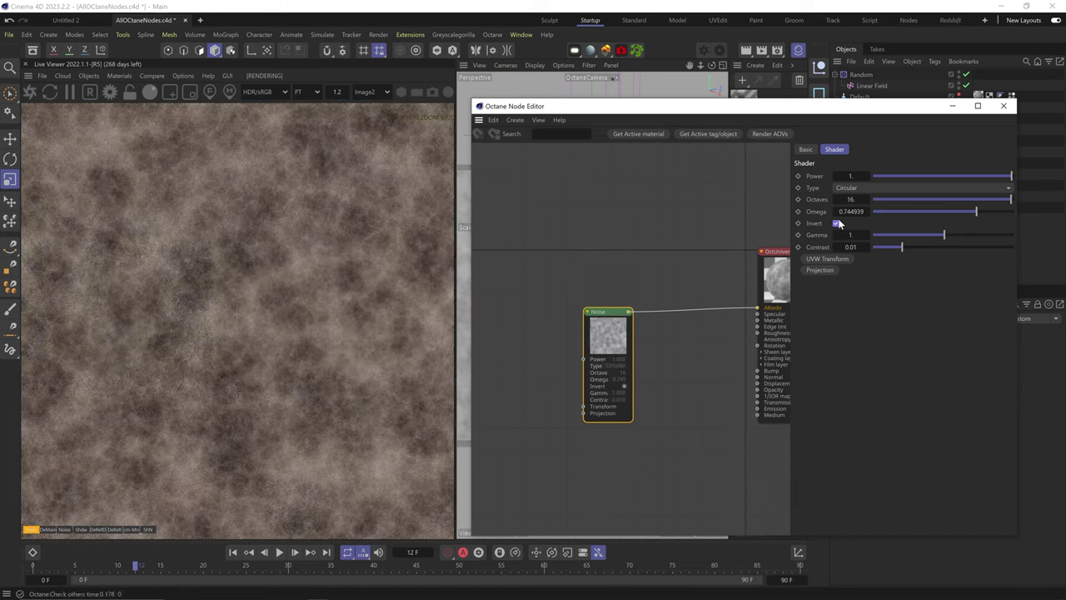
Step: Disable Invert on the Circular noise, and set its Gamma to about 0.60 and Contrast to about 62.7
click(838, 223)
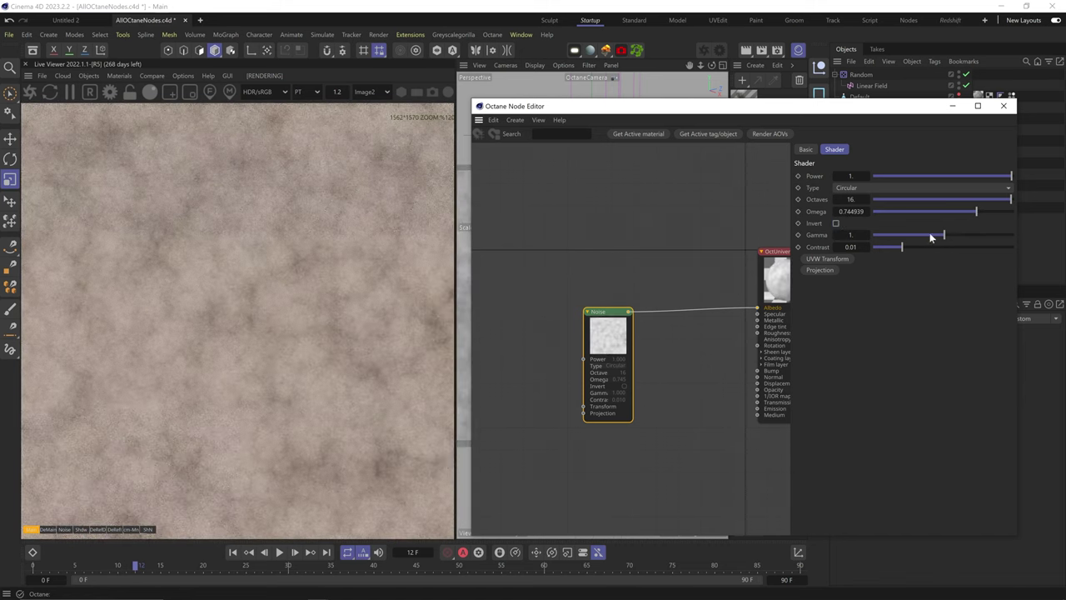
click(945, 236)
click(937, 236)
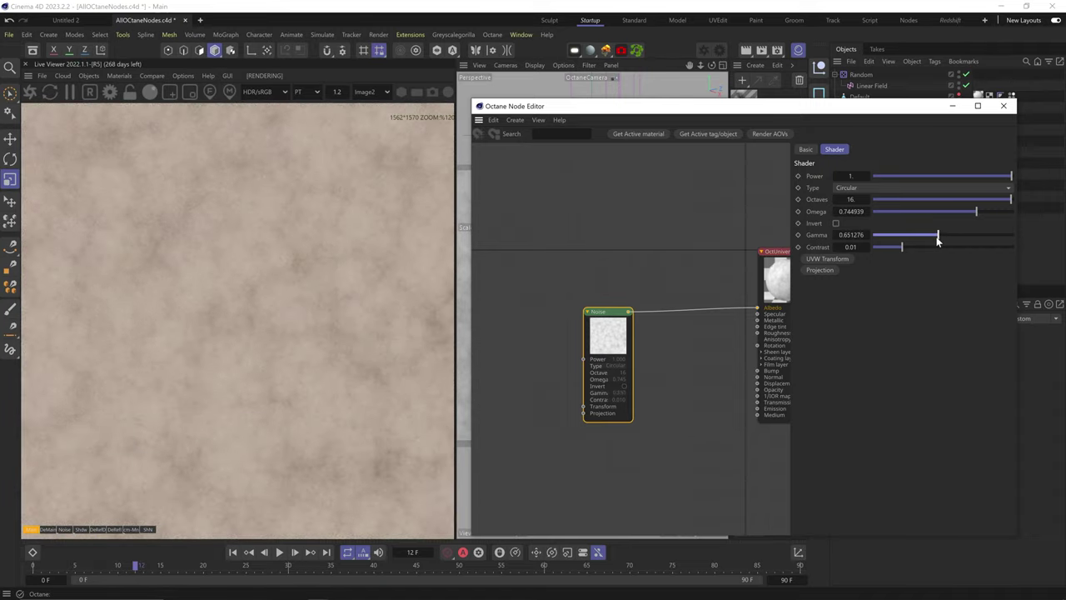
mouse_move(938, 240)
mouse_down()
mouse_move(1008, 246)
mouse_move(935, 236)
mouse_up()
click(966, 236)
Step: Try the Chips noise type with low Omega, and finish with Turbulence at an Omega of about 0.87
click(916, 187)
click(900, 231)
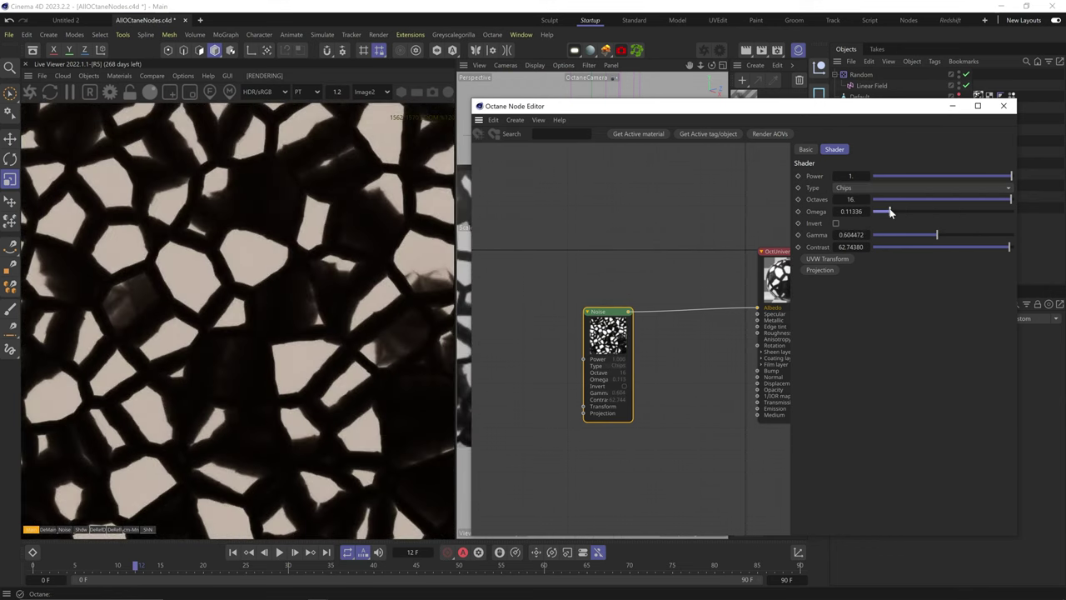
click(873, 187)
click(879, 210)
drag(894, 210, 975, 210)
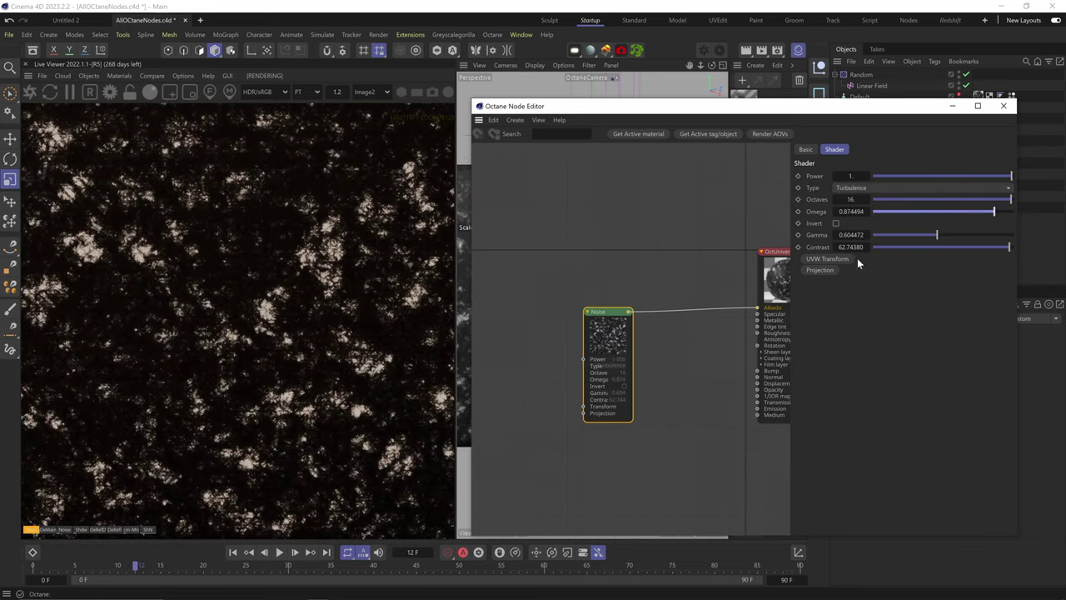
Step: Replace the noise node with a Random color node and make the Cloner's cubes visible in the scene
key(Delete)
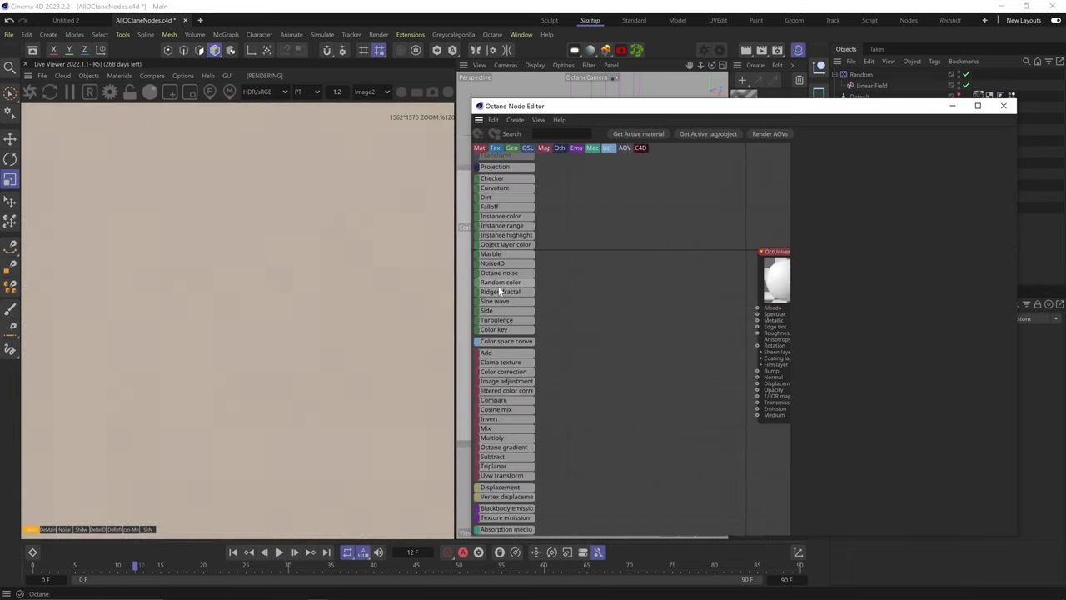
drag(502, 284, 607, 320)
drag(666, 106, 531, 320)
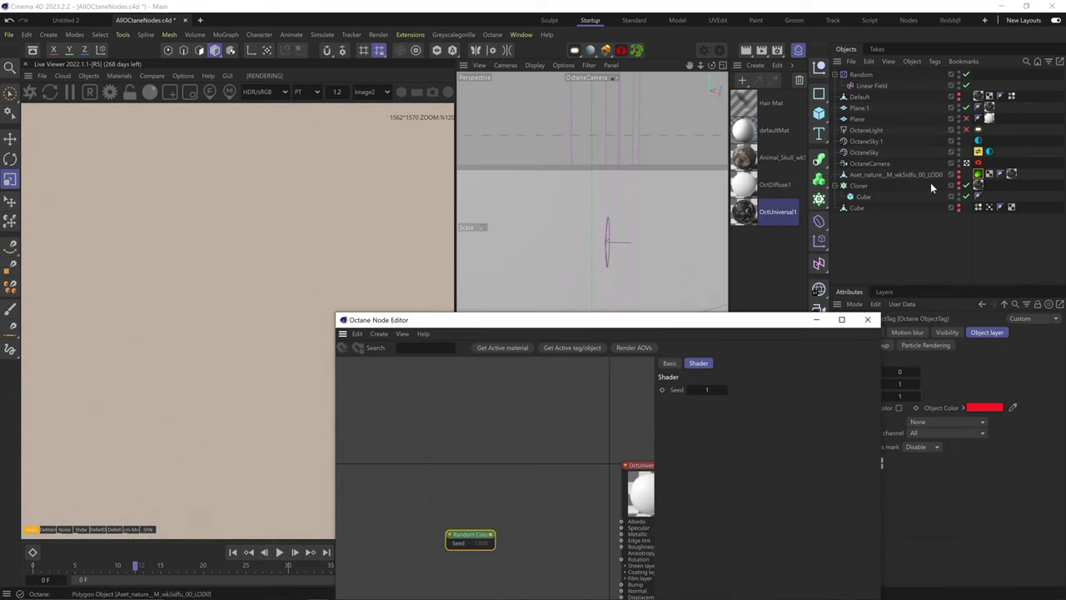
alt+click(959, 188)
drag(643, 320, 787, 124)
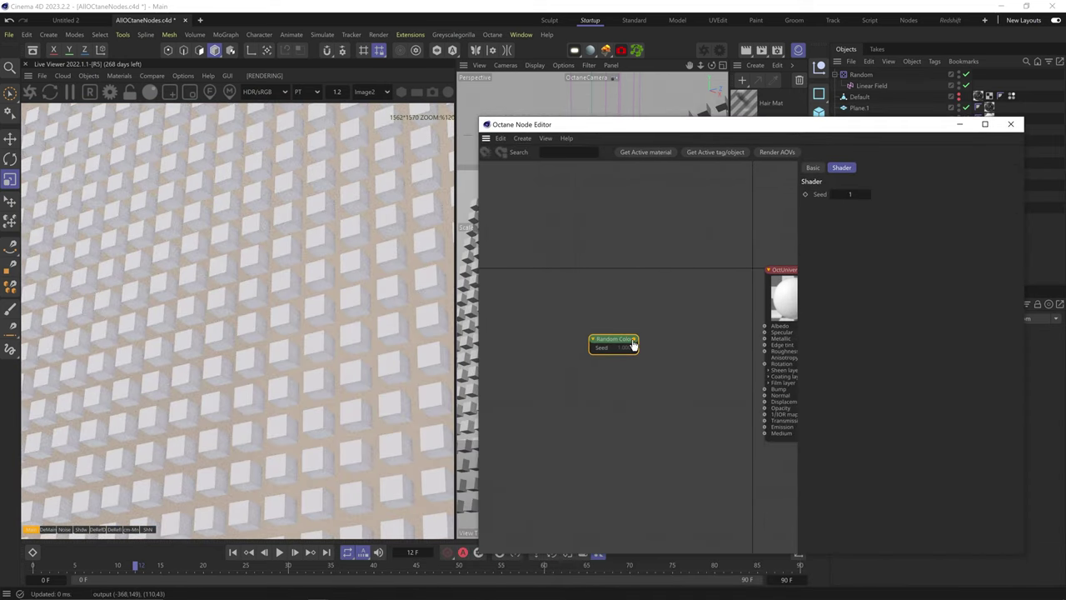
Step: Connect the Random color node to the Universal material's Albedo and line it up with that input
drag(766, 330, 765, 328)
drag(612, 341, 598, 333)
mouse_move(518, 312)
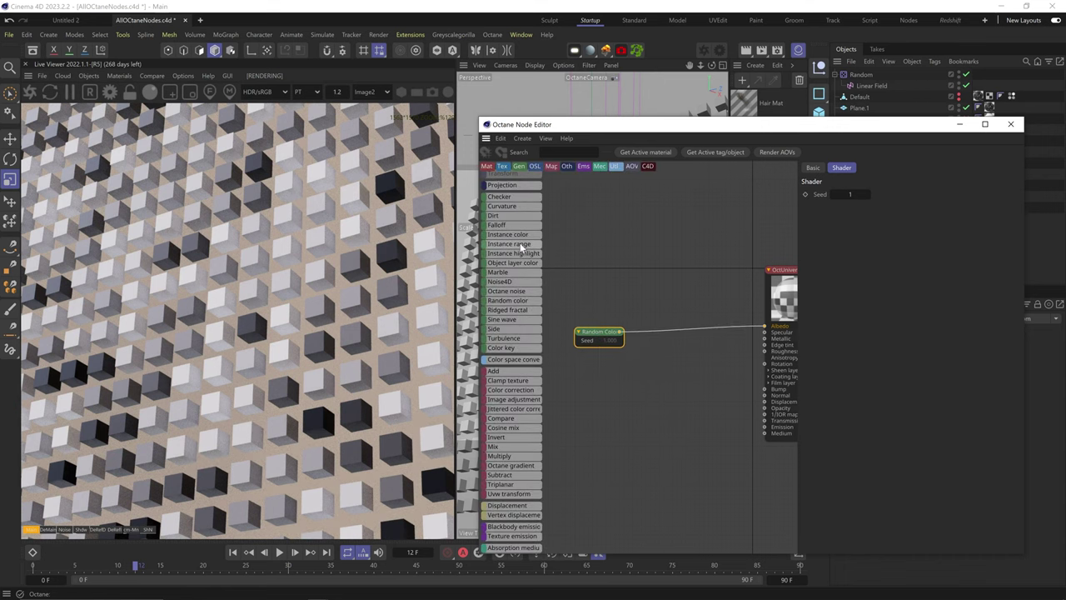
drag(594, 335, 604, 329)
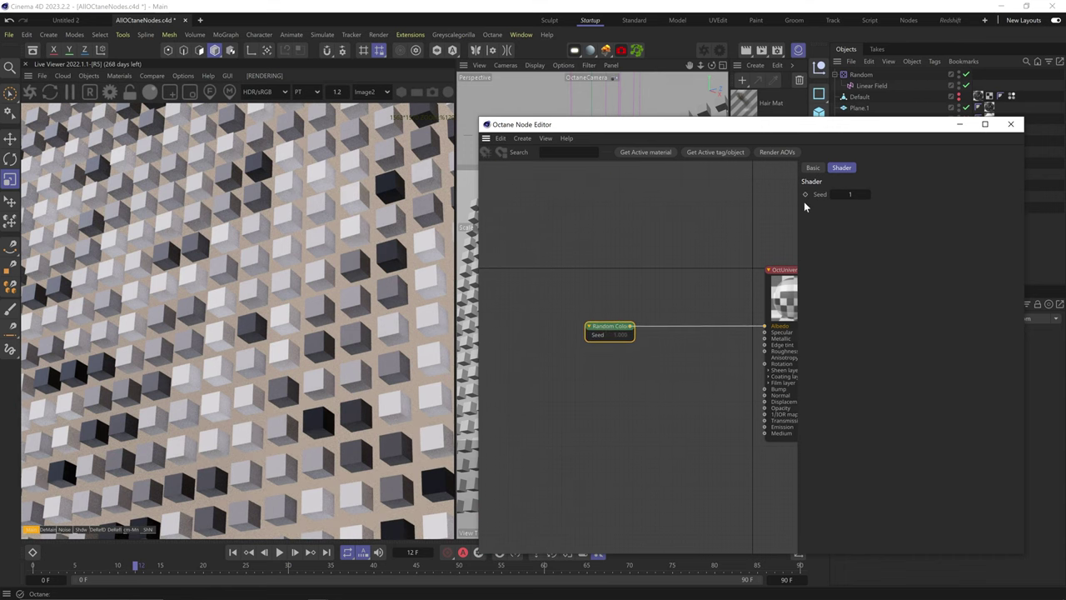
Step: Step the Random color node's Seed up to 7 to vary the cubes' shades
click(868, 194)
click(867, 195)
click(868, 194)
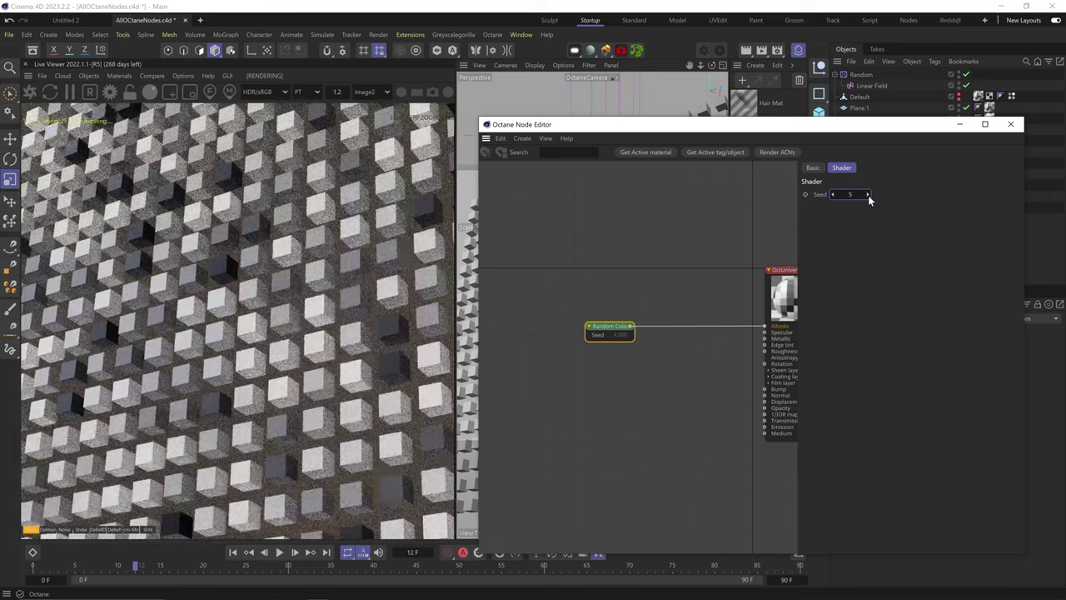
click(867, 194)
click(867, 194)
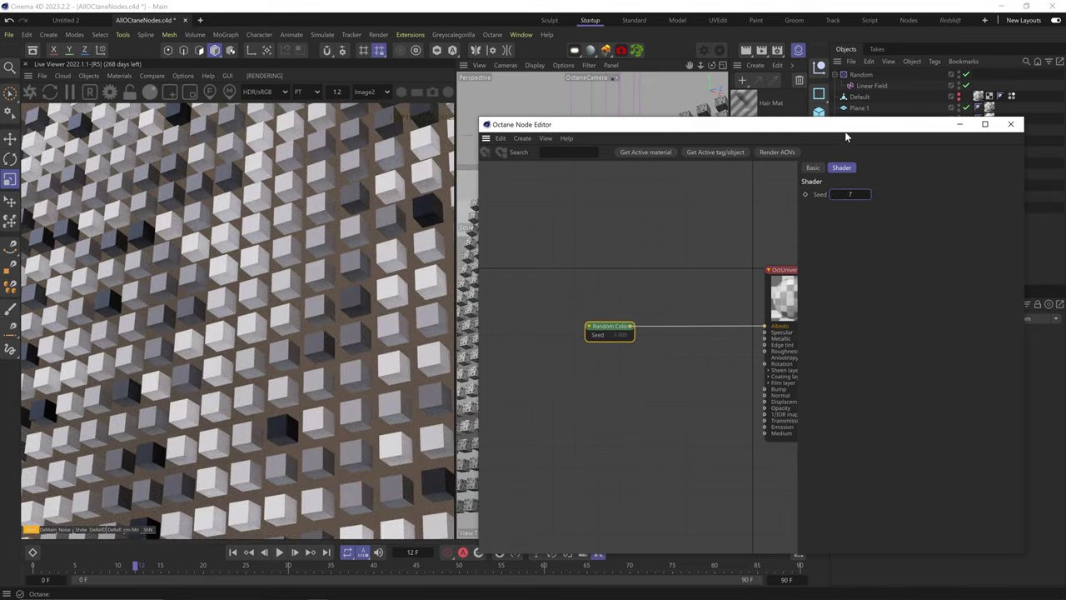
Step: Replace the Random color node with a Ridged fractal node feeding the Albedo, and hide the Cloner
drag(846, 133, 826, 348)
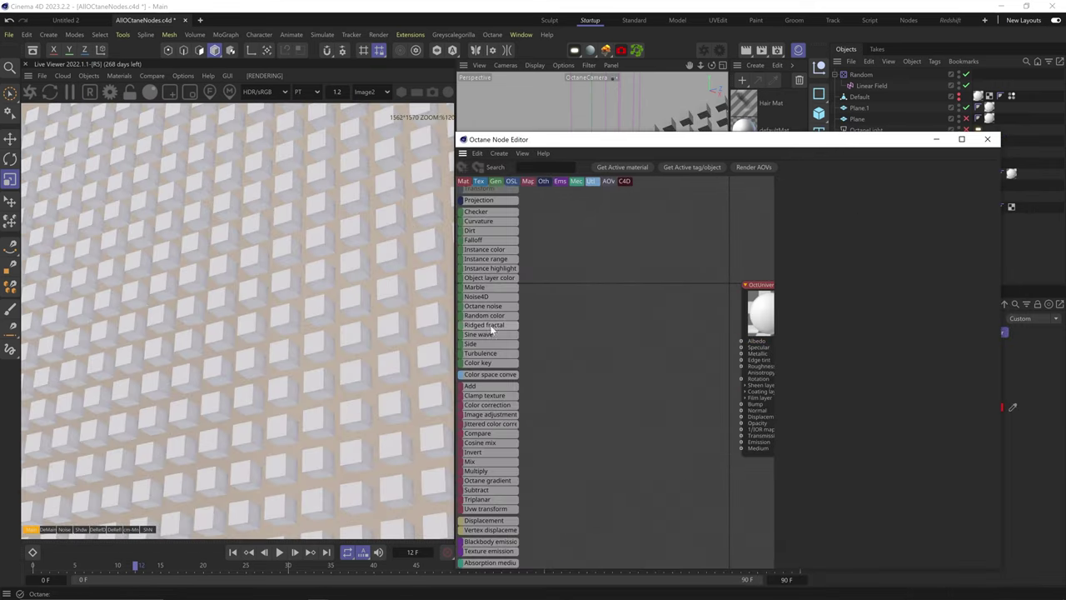
drag(488, 323, 614, 371)
drag(924, 136, 924, 261)
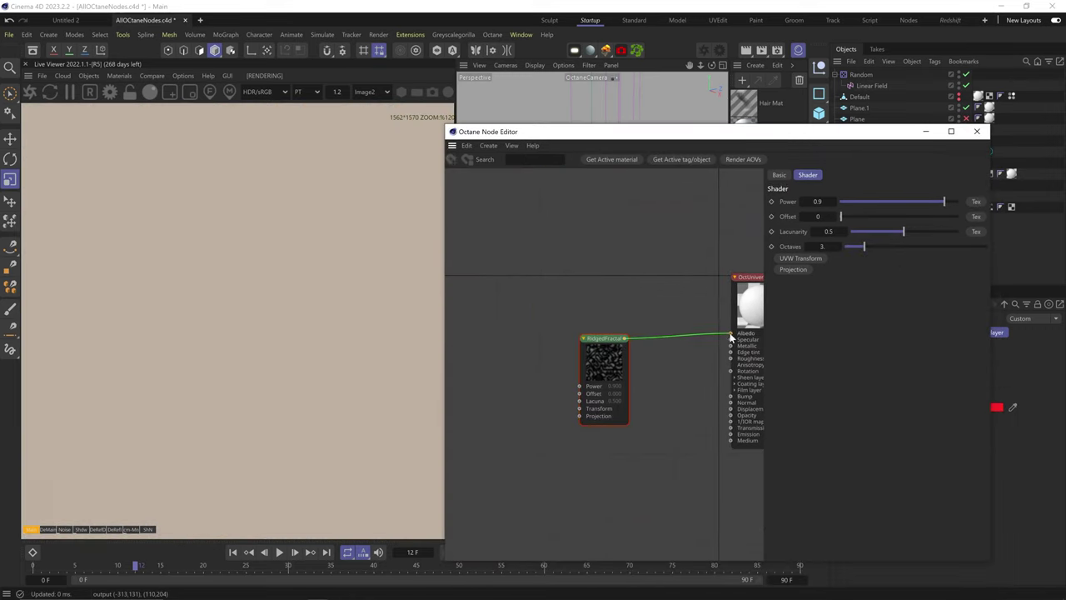
drag(731, 337, 731, 334)
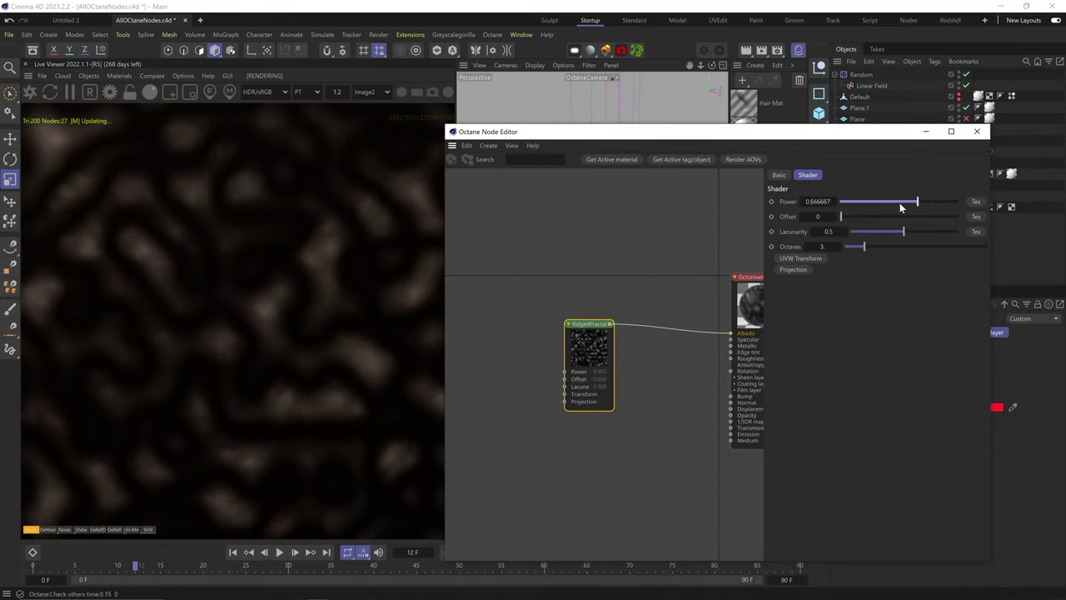
Step: Set the Ridged fractal's Power to 1, Offset to about 0.70, Lacunarity to 1 and Octaves to 16
drag(900, 204, 958, 202)
drag(849, 219, 960, 233)
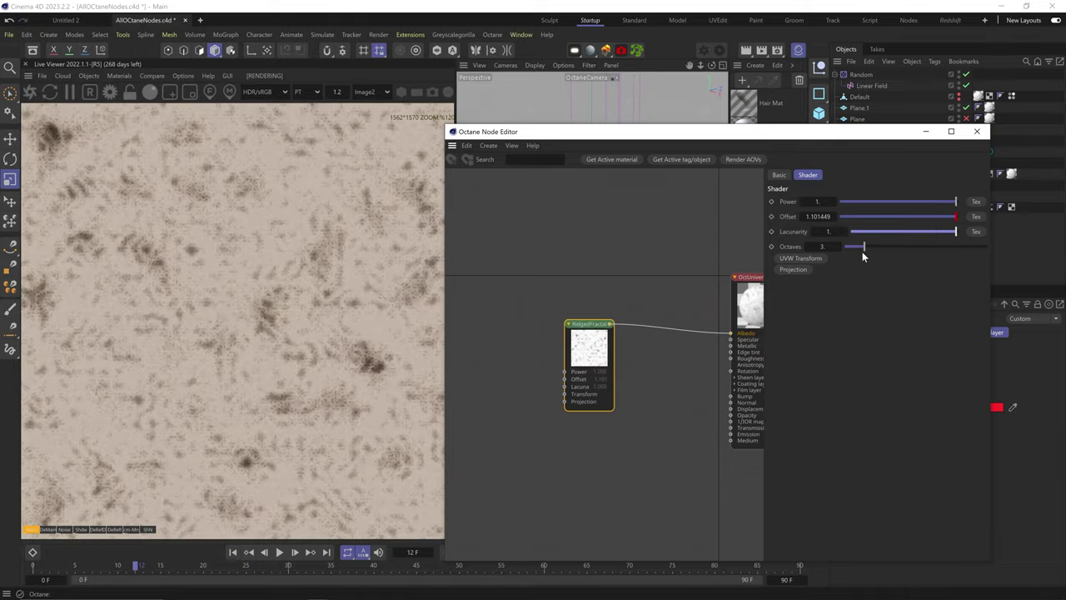
drag(885, 247, 986, 246)
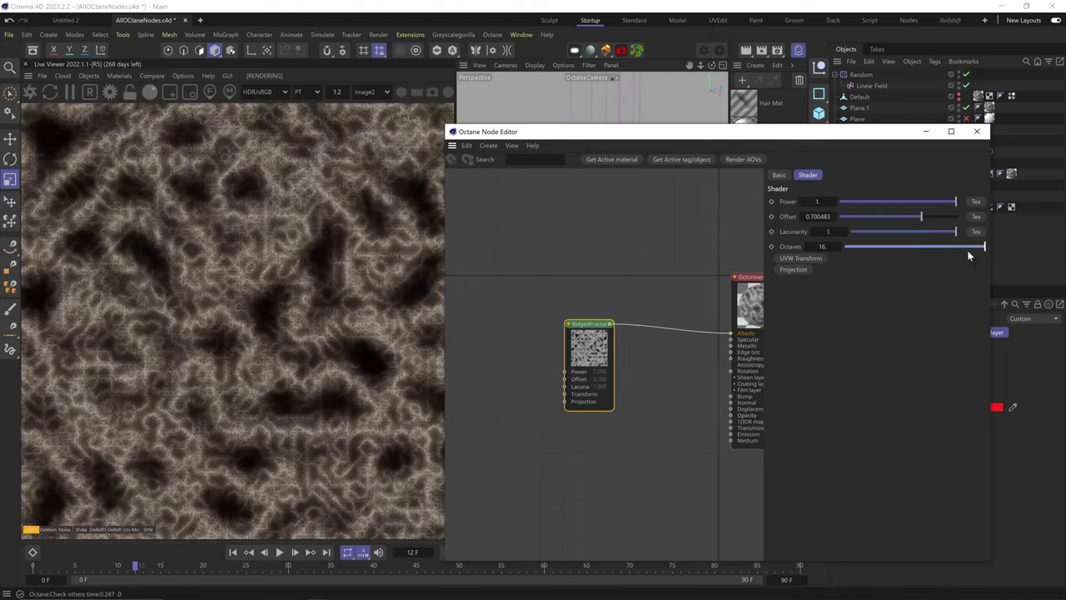
Step: Try the Ridged fractal's Lacunarity at about 0.35 and 0.55, and compare low Octaves with 16
drag(912, 235, 992, 242)
click(889, 234)
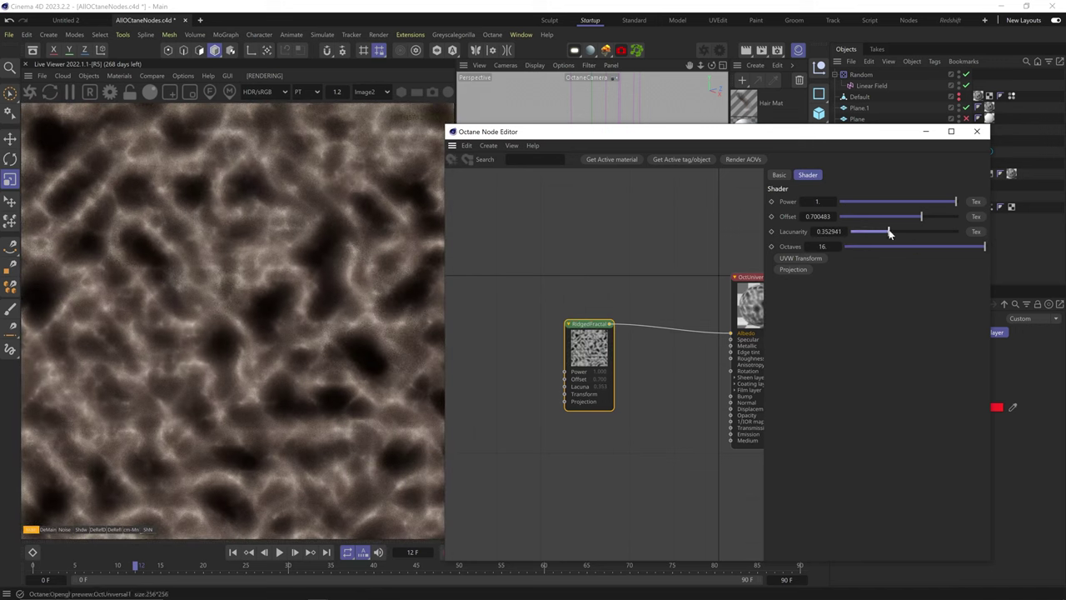
click(907, 232)
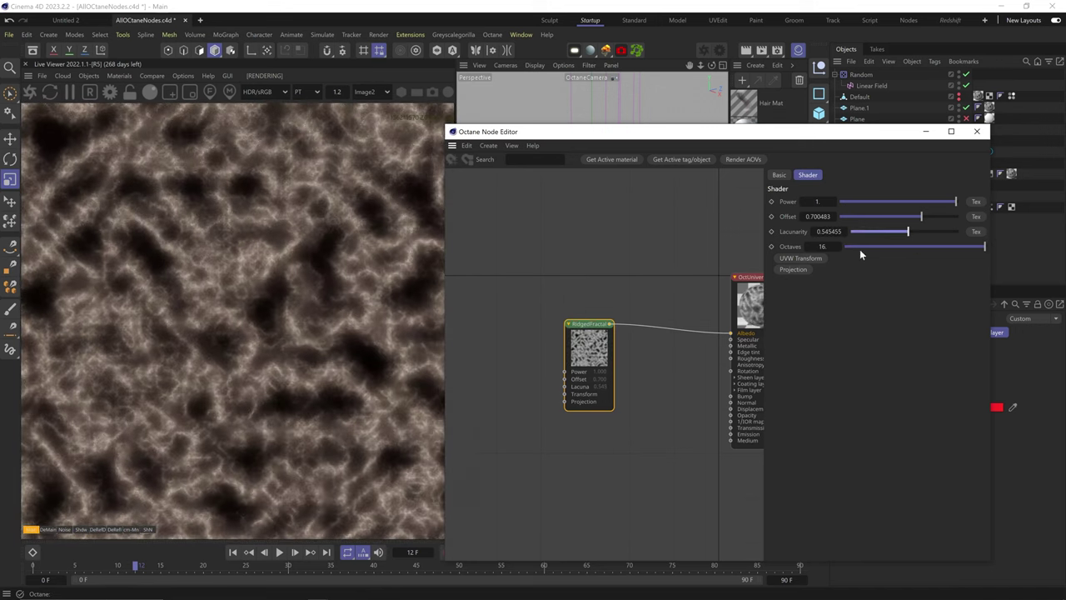
click(860, 247)
drag(861, 247, 990, 253)
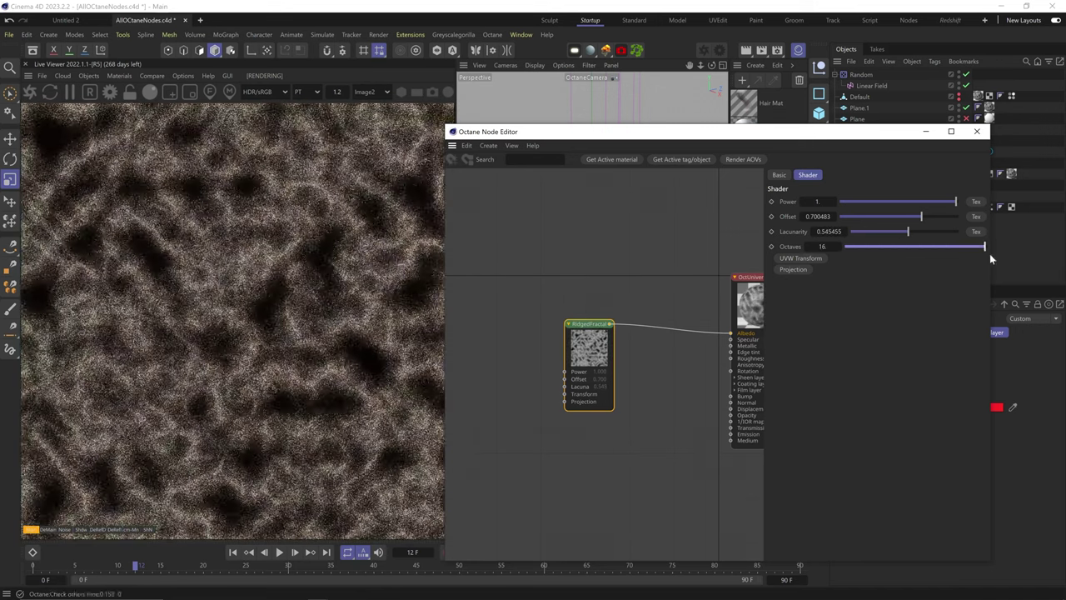
Step: Replace the Ridged fractal node with a Sine wave node connected to the material's Albedo
drag(646, 277, 564, 424)
key(Delete)
mouse_move(479, 324)
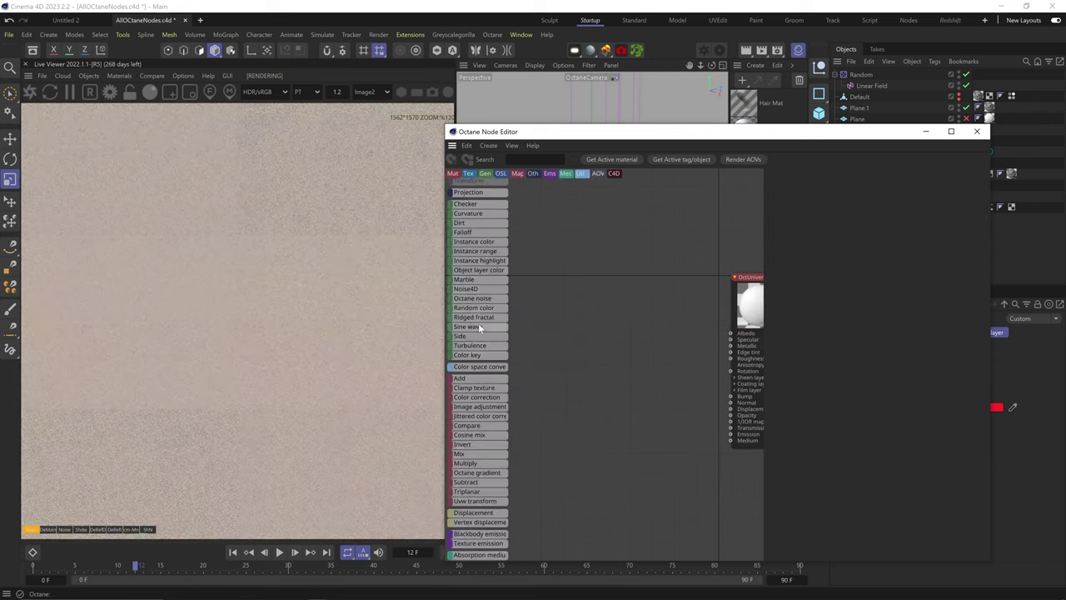
drag(480, 326, 576, 340)
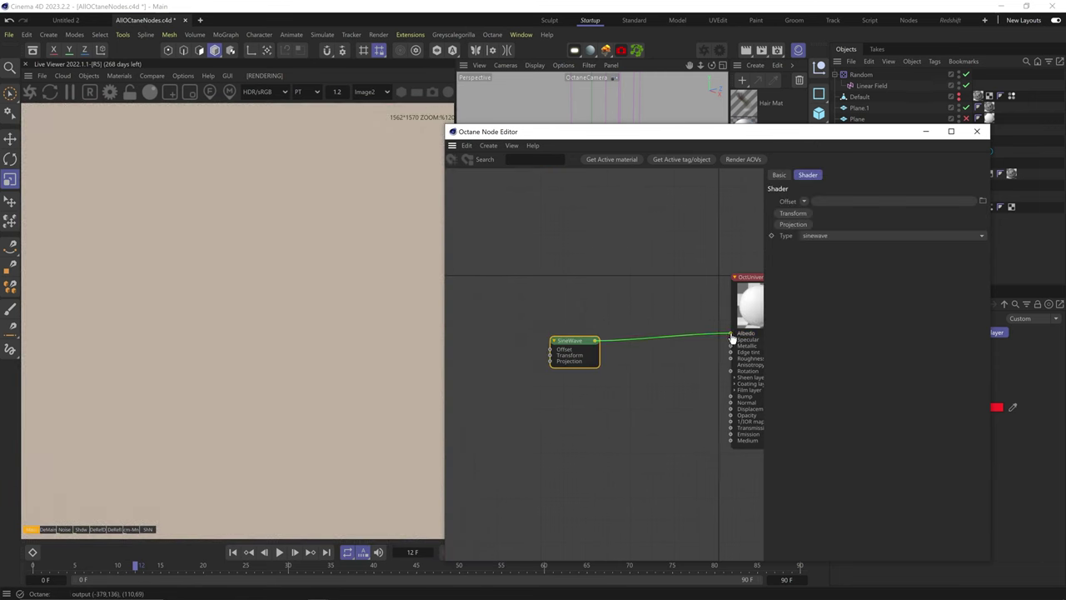
drag(731, 337, 731, 334)
drag(575, 347, 571, 333)
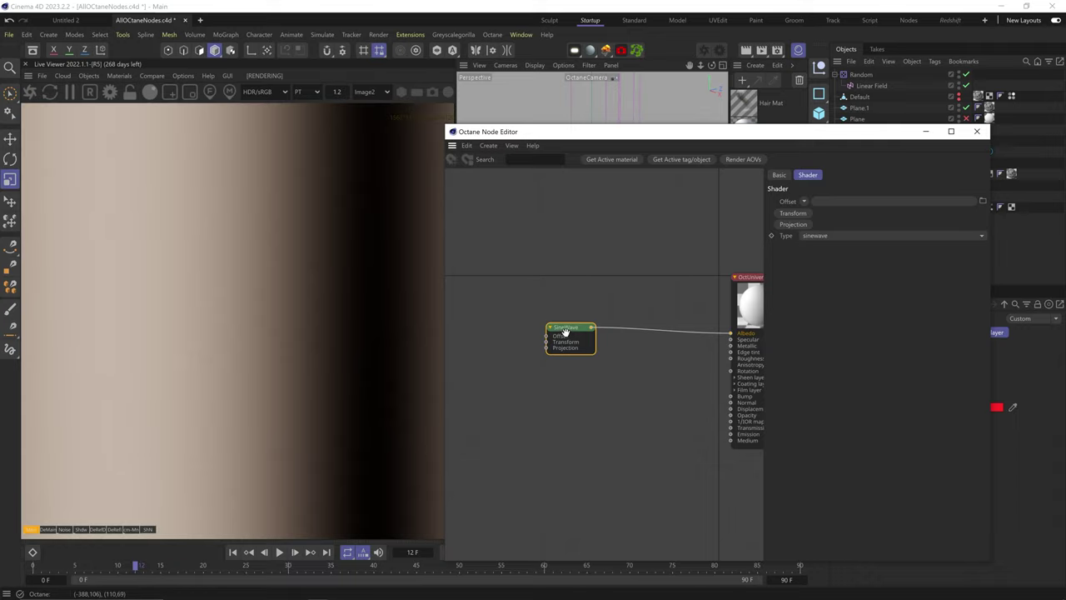
Step: Add a Transform node to the Sine wave and set its locked scale to about 0.05
click(790, 215)
click(516, 342)
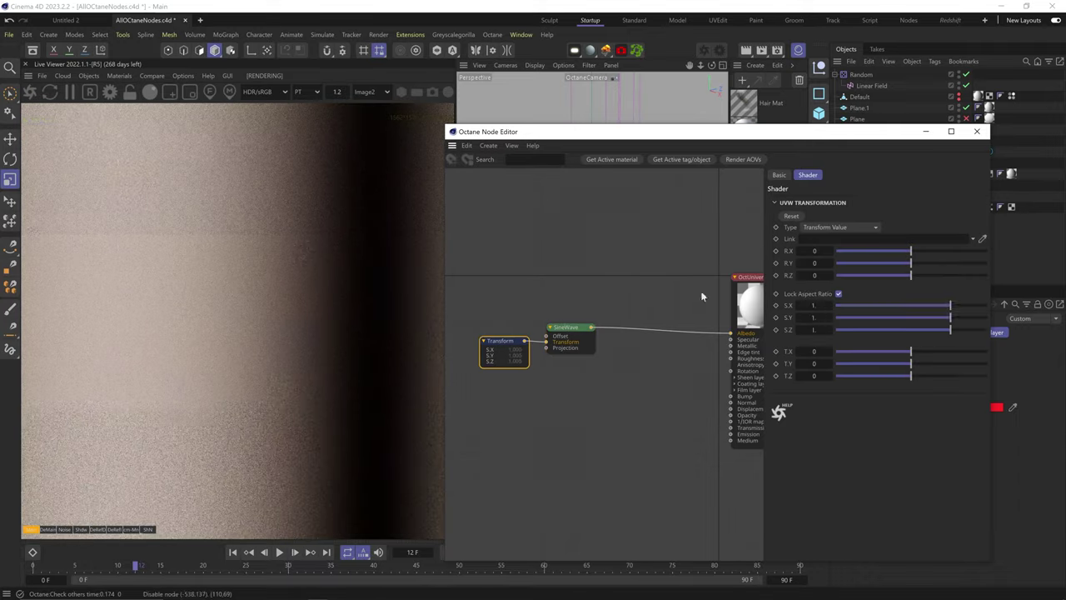
drag(950, 306, 899, 307)
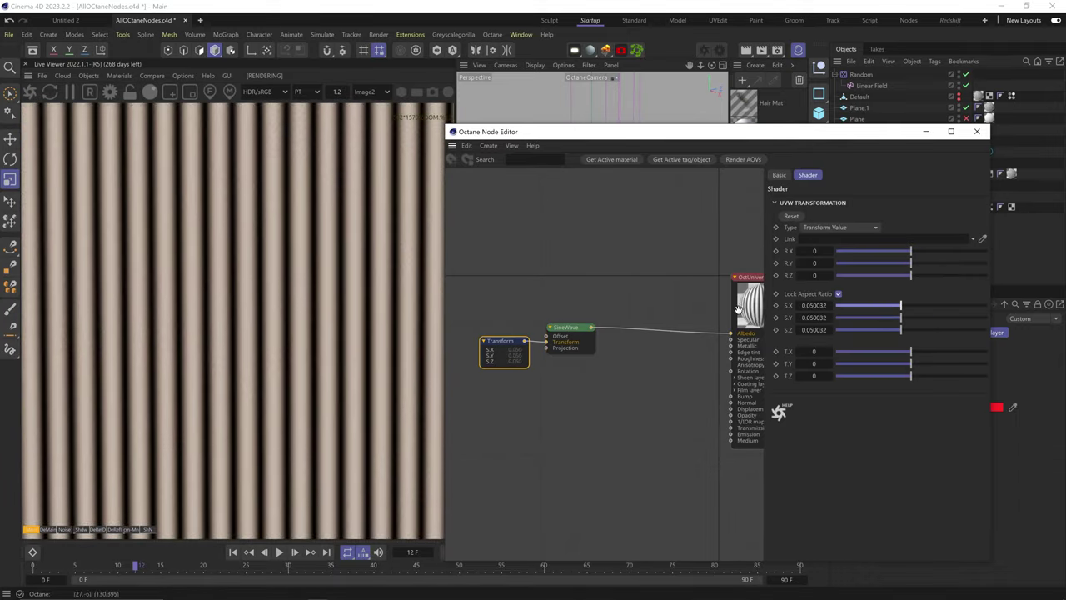
Step: Feed an Octane noise into the Sine wave's Offset and set the noise Contrast to about 1.90
click(581, 342)
mouse_move(517, 310)
middle_down()
mouse_move(561, 332)
mouse_move(520, 320)
middle_up()
mouse_move(472, 299)
drag(472, 298, 554, 347)
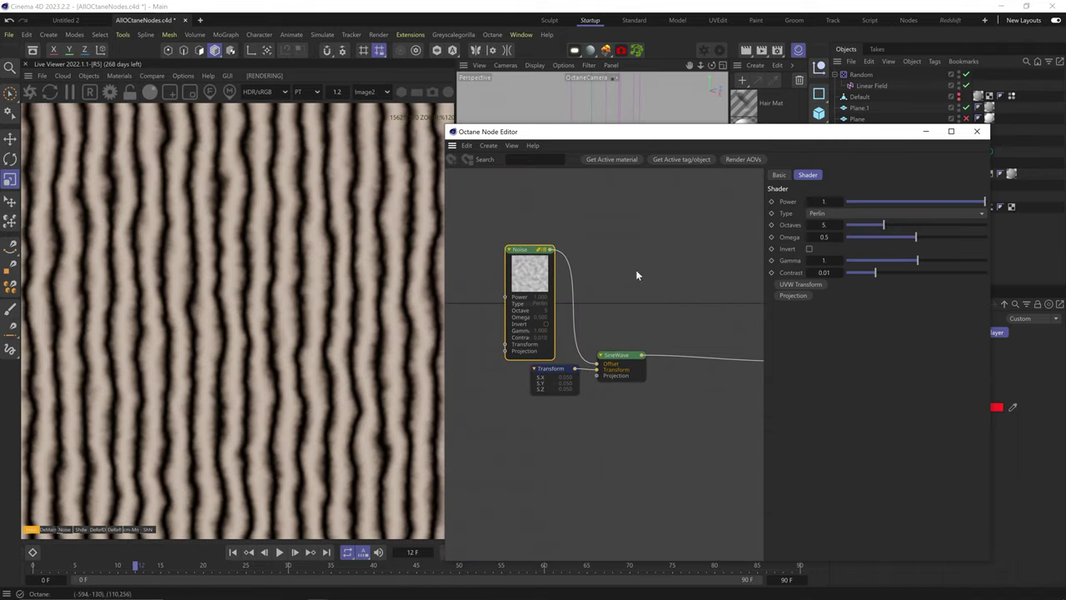
drag(909, 273, 939, 273)
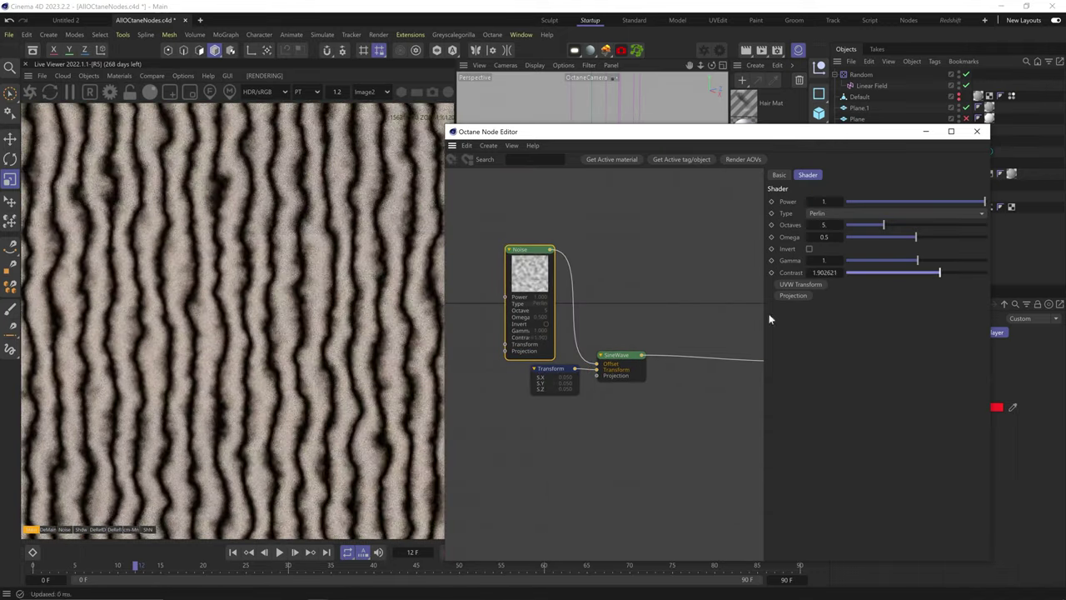
Step: Delete the Offset noise and give the Sine wave a Texture Projection node set to Spherical
click(531, 273)
key(Delete)
click(618, 356)
click(793, 227)
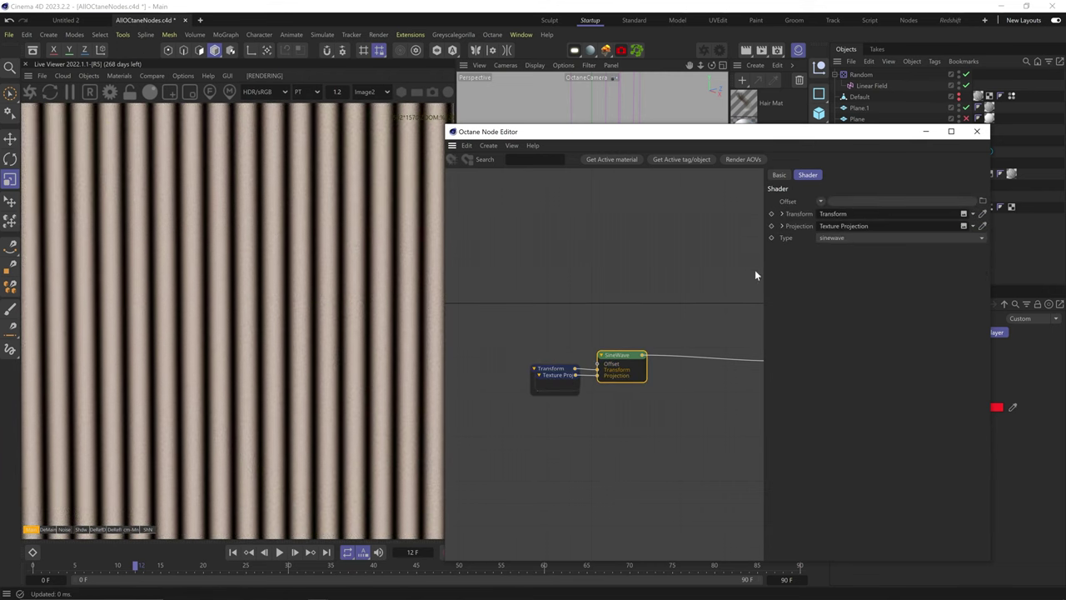
drag(558, 379, 555, 410)
click(554, 410)
click(864, 201)
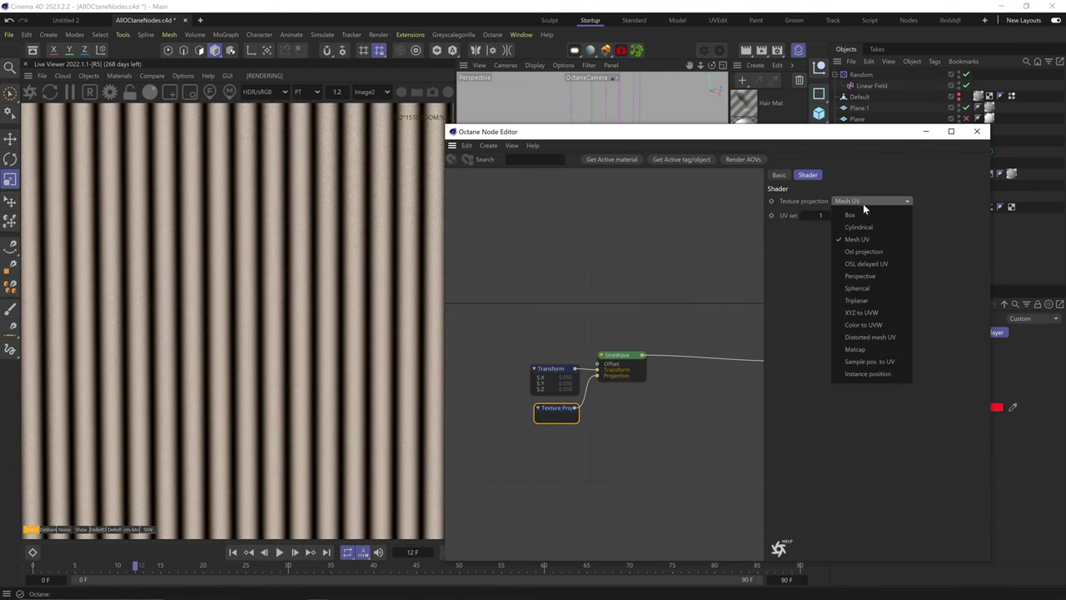
click(870, 287)
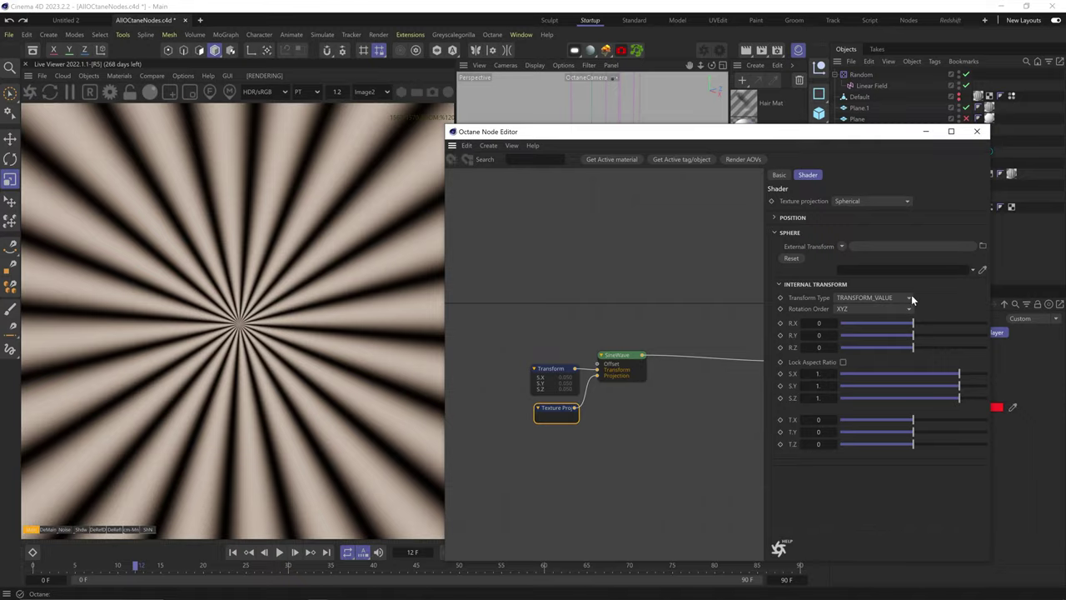
Step: Set the Transform node's Y rotation to 90 to turn the radial stripes into concentric rings
click(550, 369)
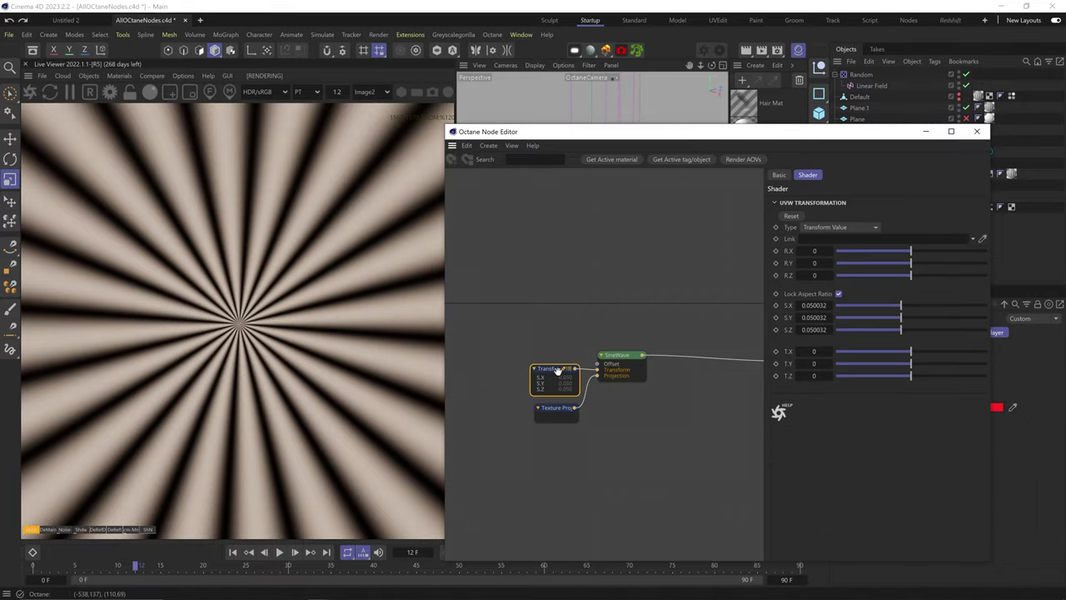
mouse_move(910, 262)
mouse_down()
mouse_move(959, 274)
mouse_move(929, 266)
mouse_up()
drag(801, 263, 865, 249)
text(90.)
key(Return)
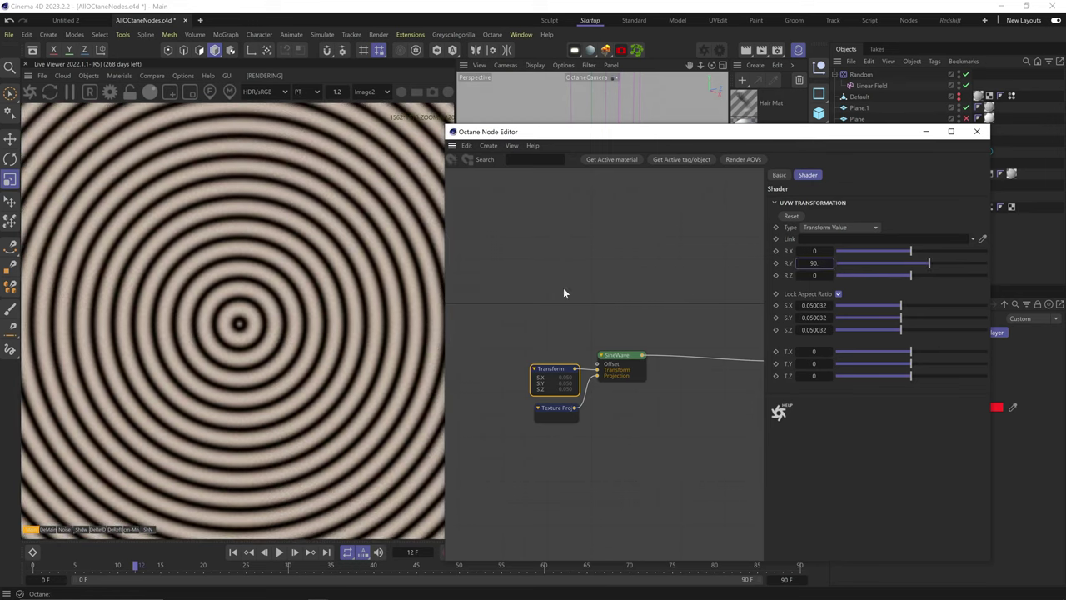
Step: Reduce the Transform node's locked scale to about 0.017 for tighter rings
click(564, 292)
drag(850, 305, 866, 306)
click(883, 307)
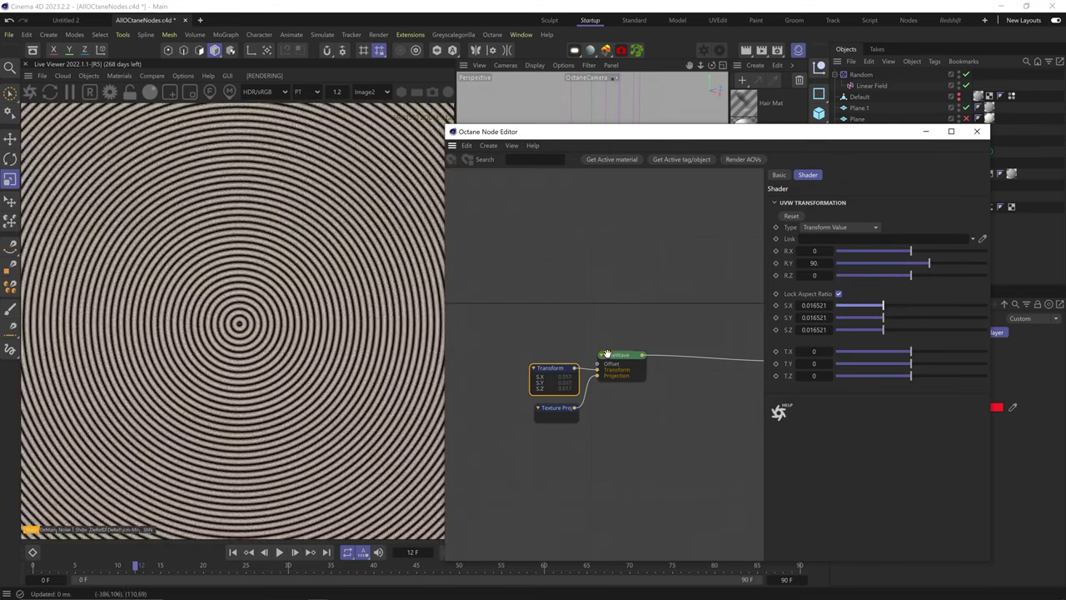
Step: Switch the Sine wave's type to triangle and raise the Transform's locked scale to about 0.24
click(608, 356)
click(833, 241)
click(842, 264)
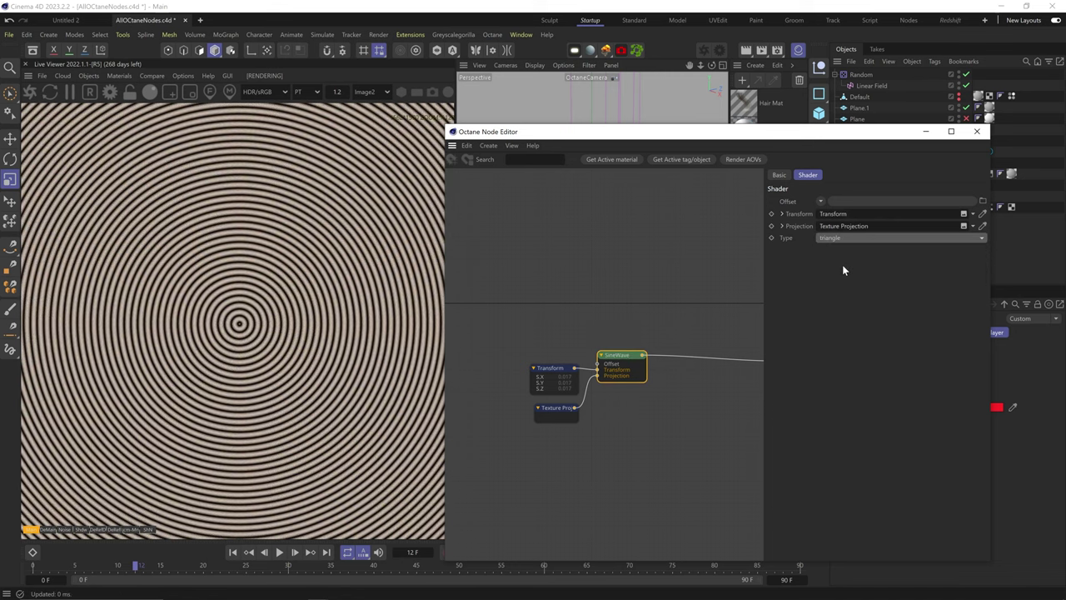
click(559, 372)
drag(884, 306, 917, 305)
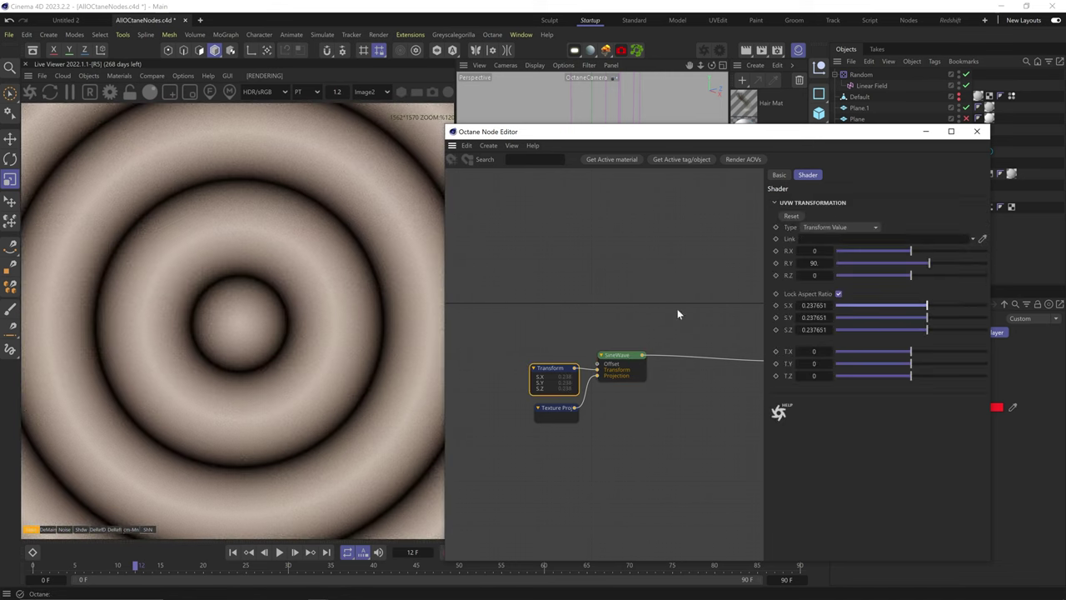
Step: Set the Sine wave node's type back to sinewave
click(618, 355)
click(850, 238)
click(857, 248)
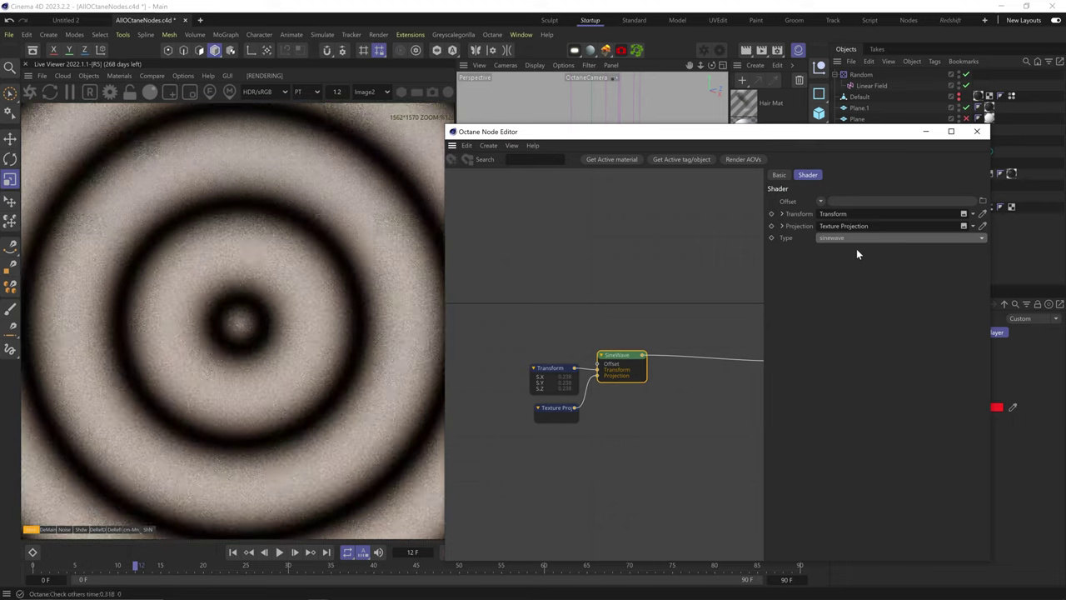
Step: Switch the Sine wave node's type to triangle and then to sawwave
click(857, 238)
click(854, 263)
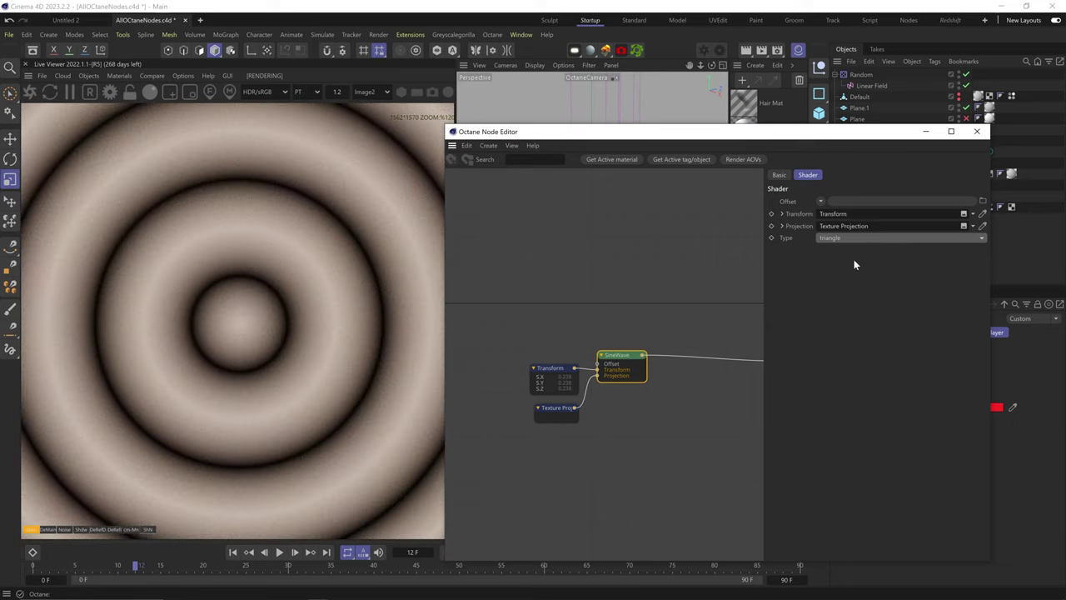
click(846, 239)
click(845, 274)
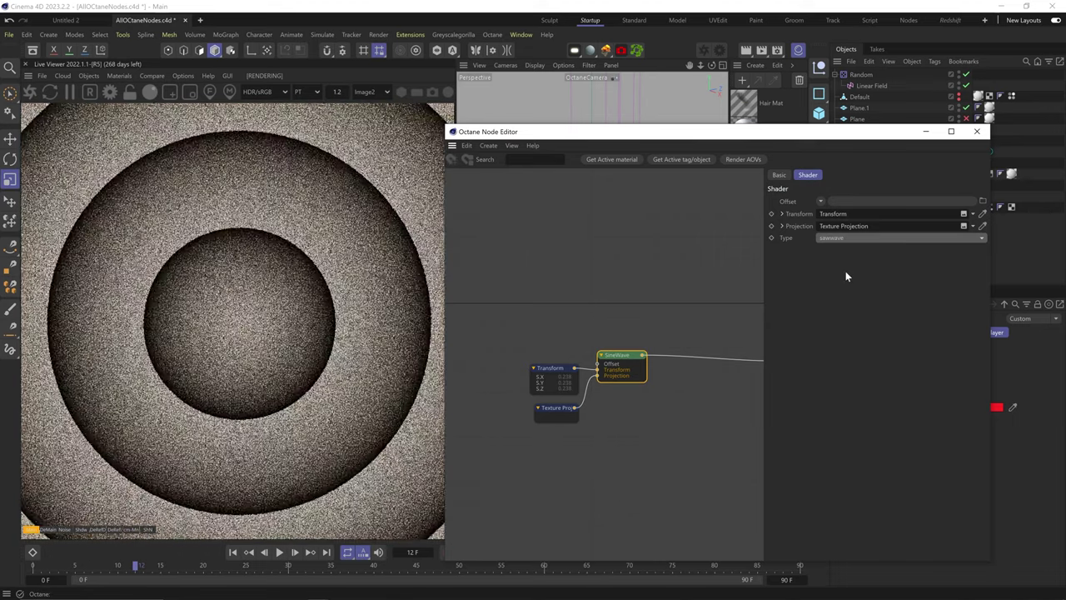
Step: Delete the Sine wave node with its Transform and Projection nodes, and feed a Side node into the material's Albedo
mouse_move(457, 298)
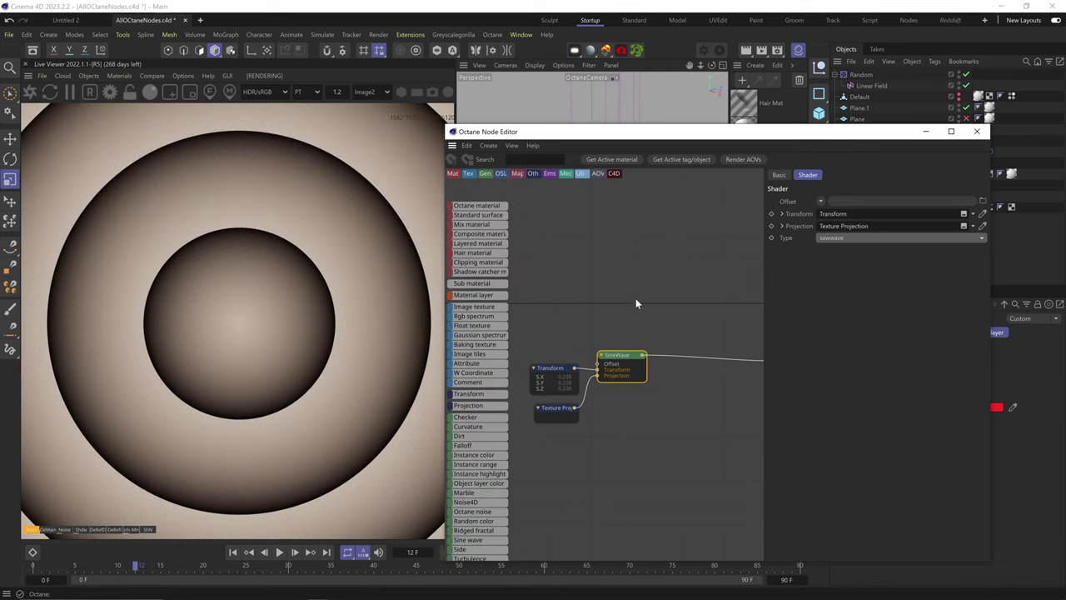
drag(662, 315, 553, 409)
key(Delete)
scroll(478, 424, down, 4)
drag(473, 416, 625, 358)
Step: Select Plane.1 and orbit the view around the plane to examine the Side texture from an angle
drag(774, 135, 734, 389)
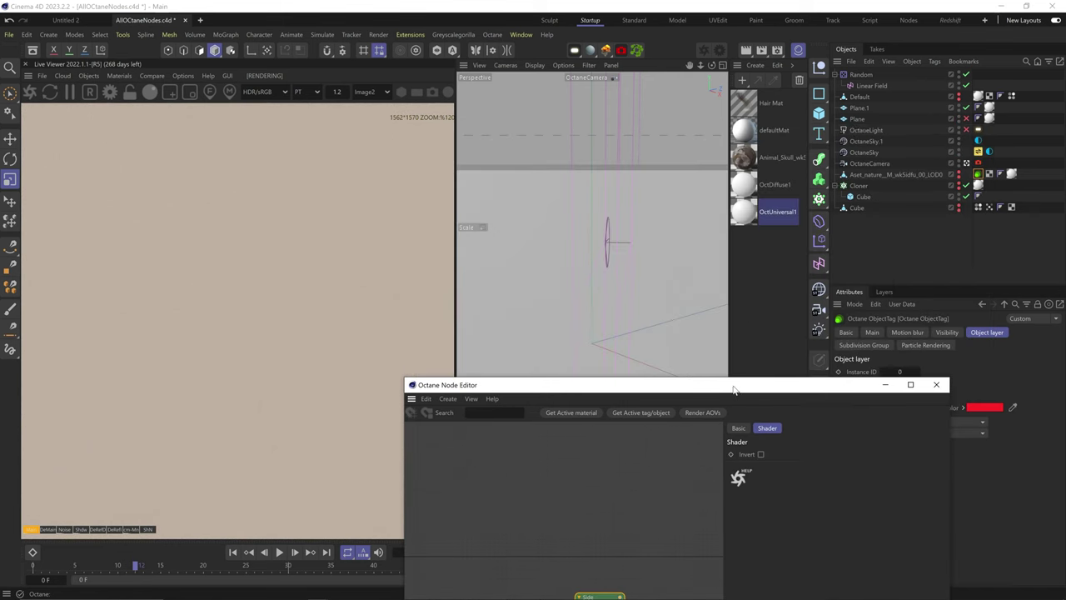
click(853, 110)
drag(614, 384, 654, 221)
middle_drag(678, 423, 527, 392)
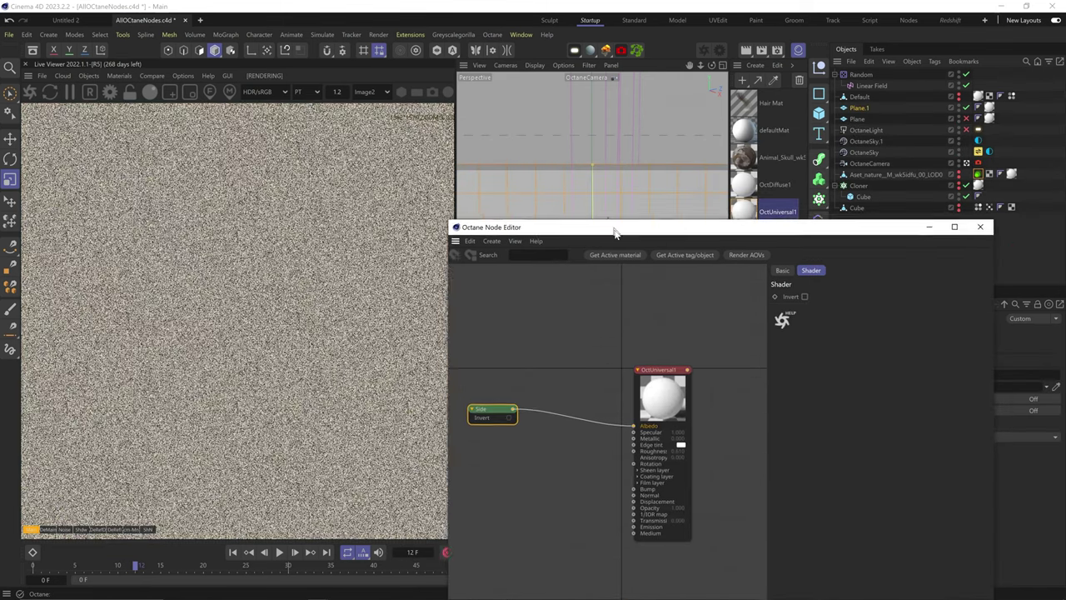
drag(614, 224, 642, 320)
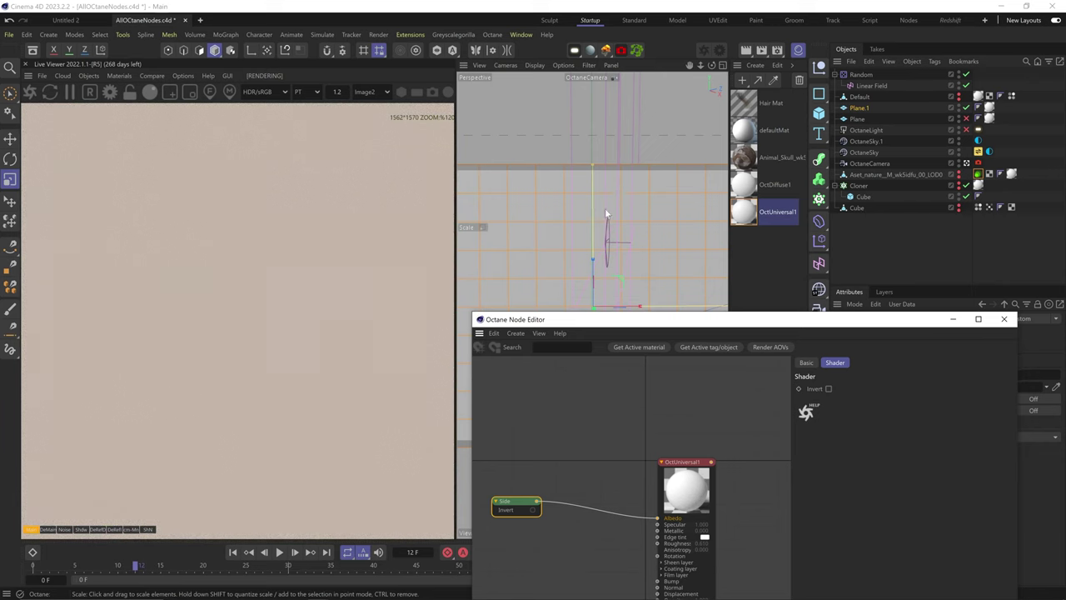
alt+drag(620, 183, 559, 200)
drag(537, 502, 659, 520)
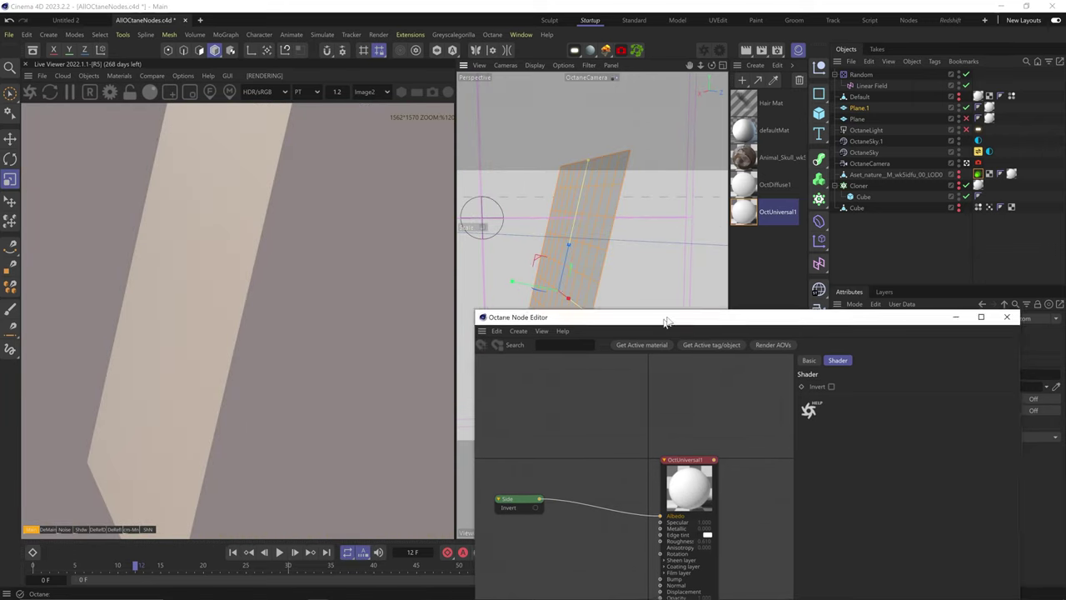
Step: Insert a Gradient node between the Side node and Albedo, and color its first knot red
right_click(598, 436)
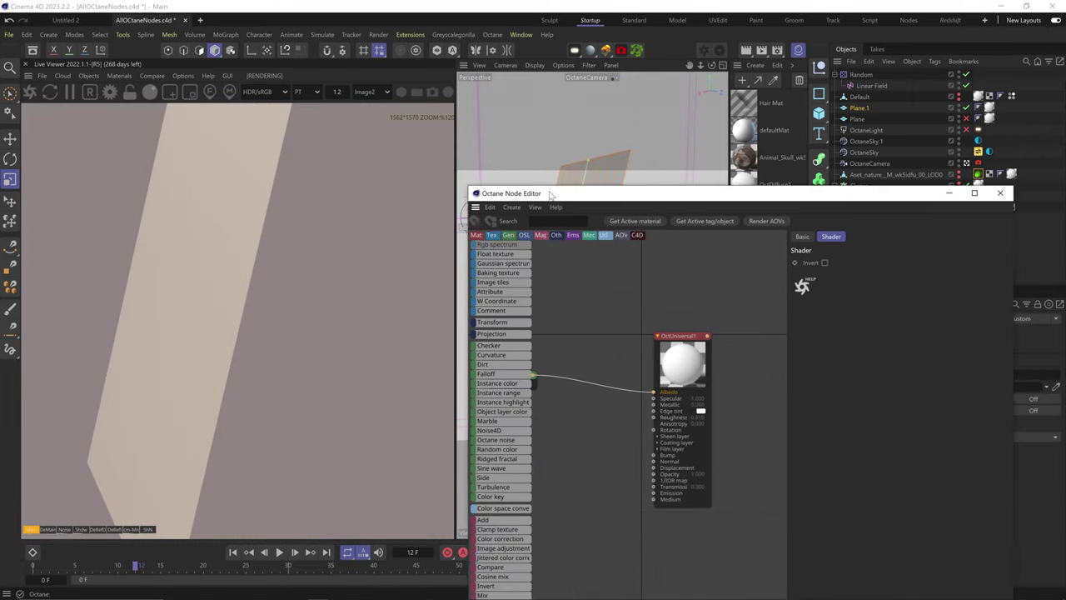
scroll(502, 553, down, 2)
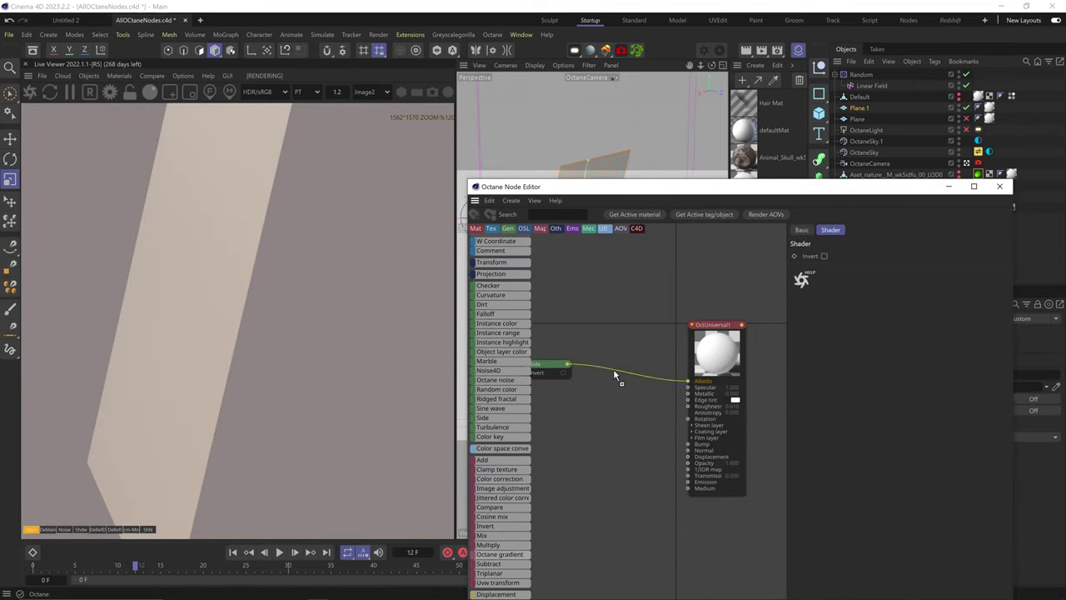
drag(614, 372, 615, 368)
double_click(848, 373)
click(931, 395)
click(927, 408)
click(925, 420)
click(800, 438)
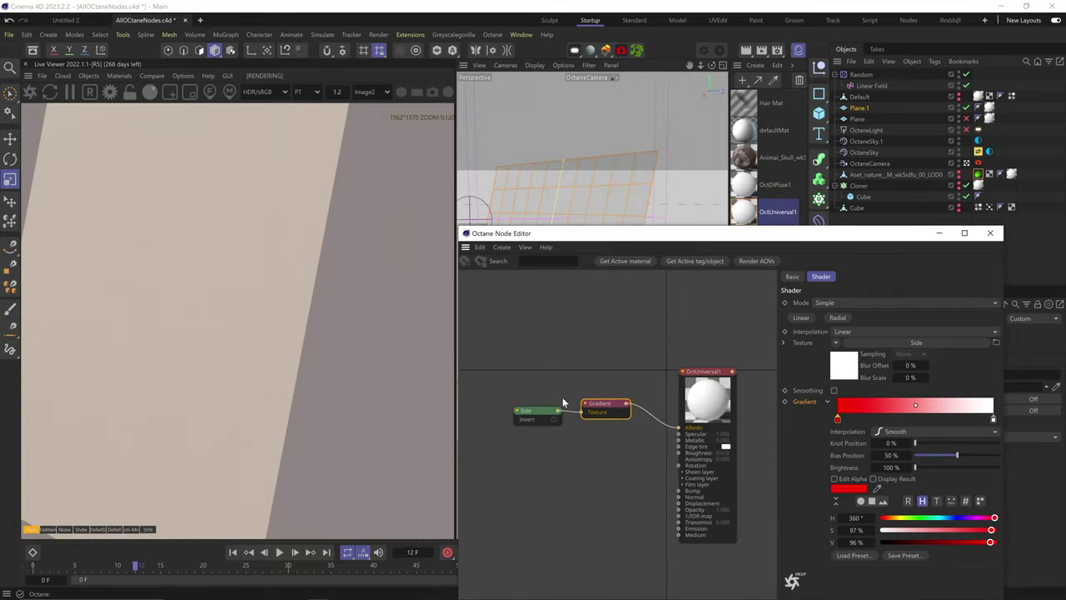
Step: Replace the Side and Gradient nodes with a Turbulence node connected to the material's Albedo
right_click(562, 381)
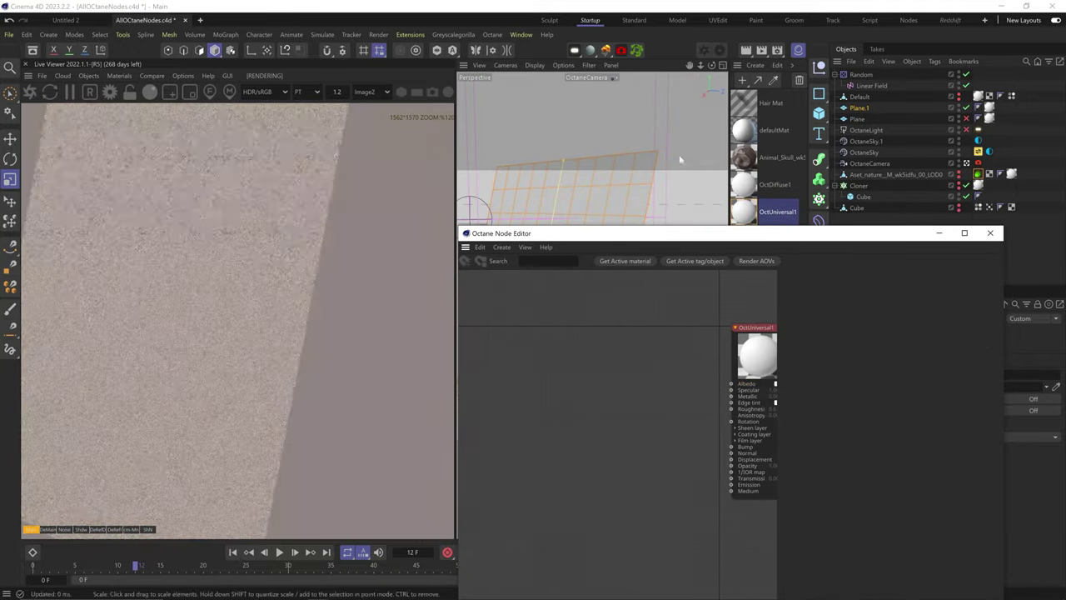
right_click(575, 368)
click(485, 473)
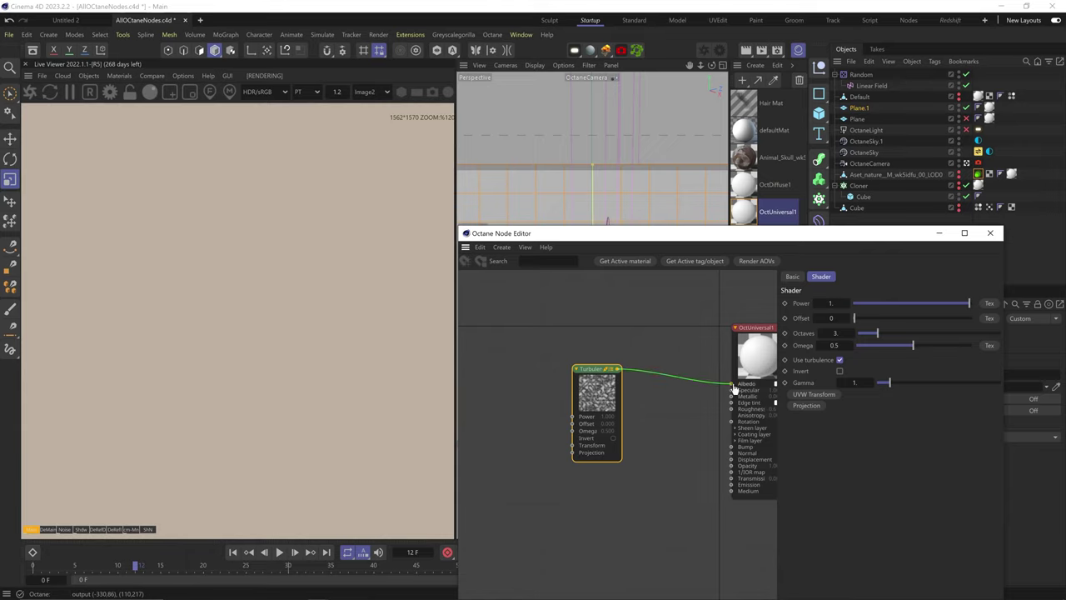
drag(734, 386, 733, 385)
drag(602, 395, 616, 396)
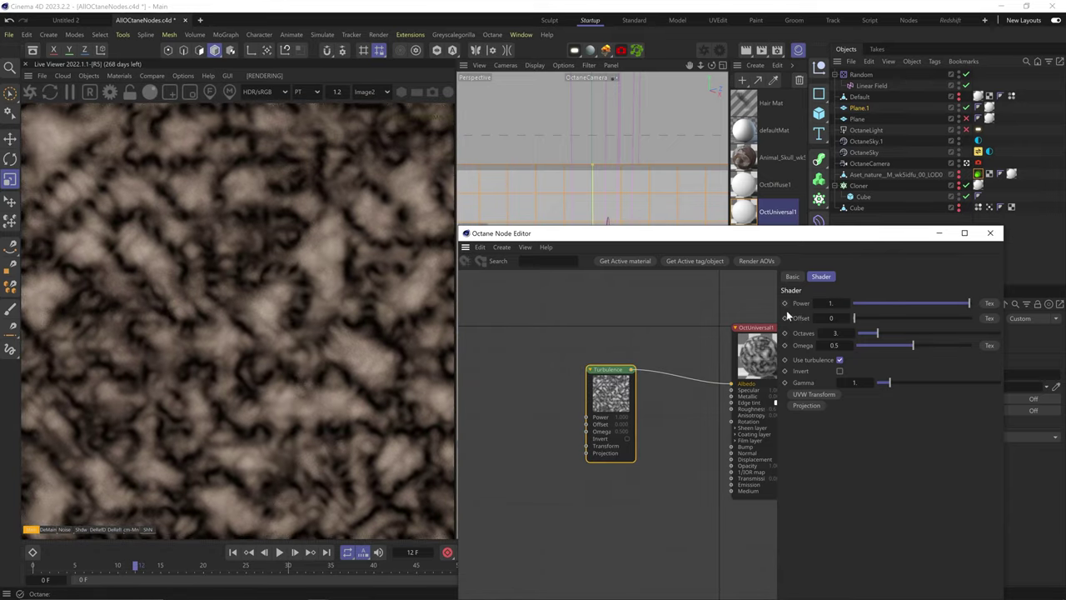
Step: Raise the Turbulence node's octaves to 15, turn off Use turbulence and set Omega to about 0.876
drag(858, 317, 994, 336)
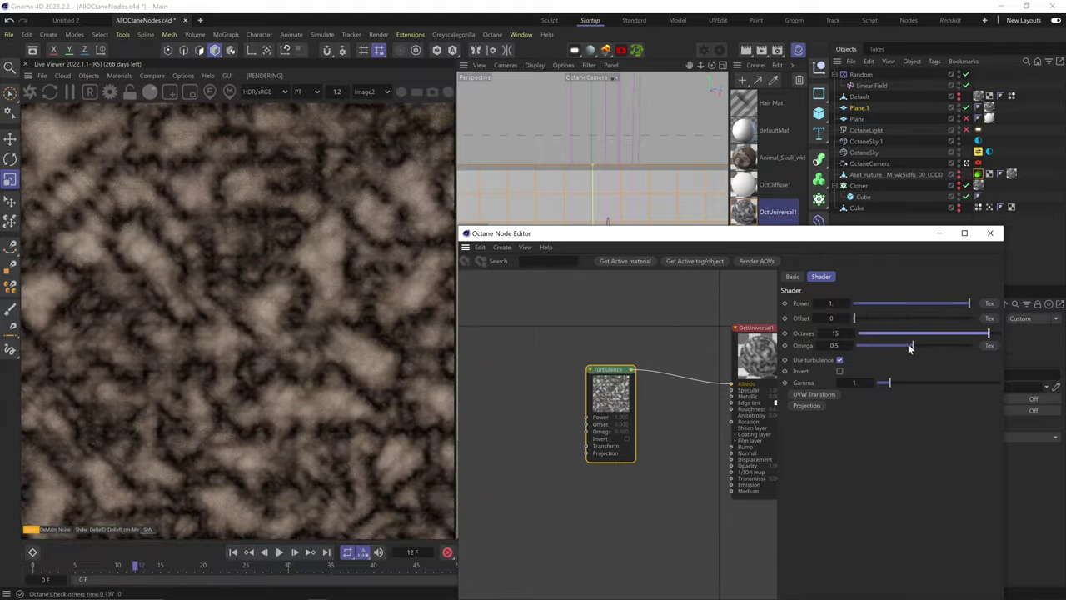
drag(908, 343, 959, 345)
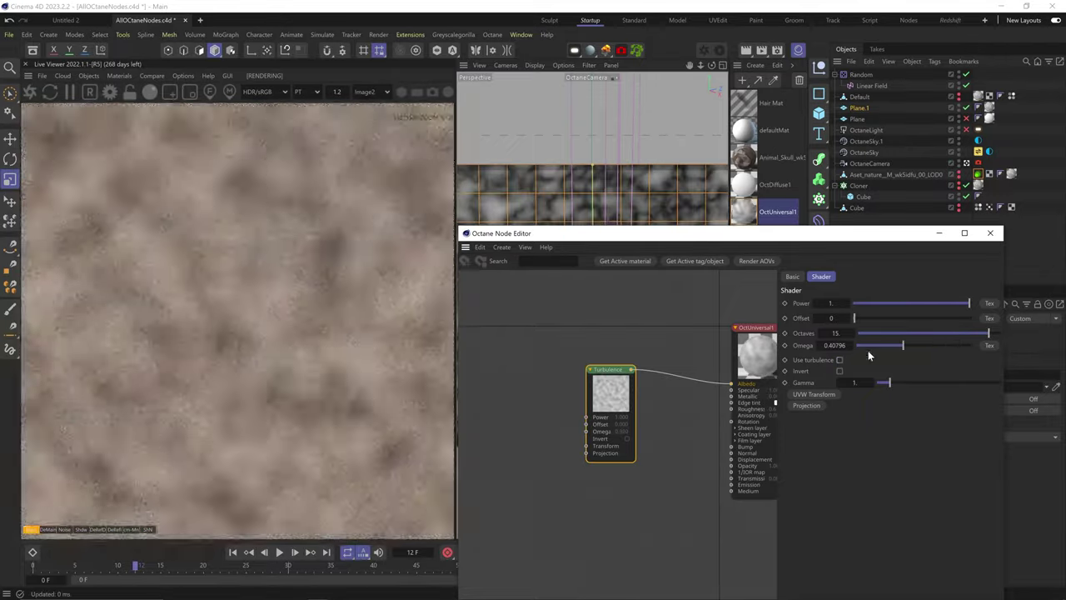
drag(958, 345, 950, 349)
Step: Set the Turbulence node's offset to about 0.52 and octaves to 5, invert it and raise its gamma
click(915, 317)
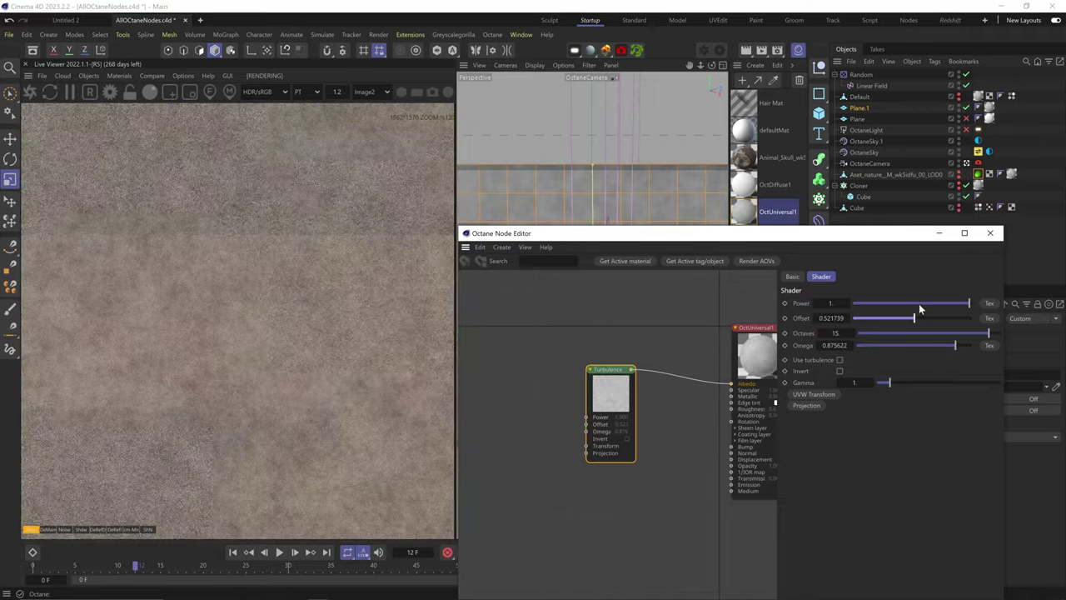
click(903, 333)
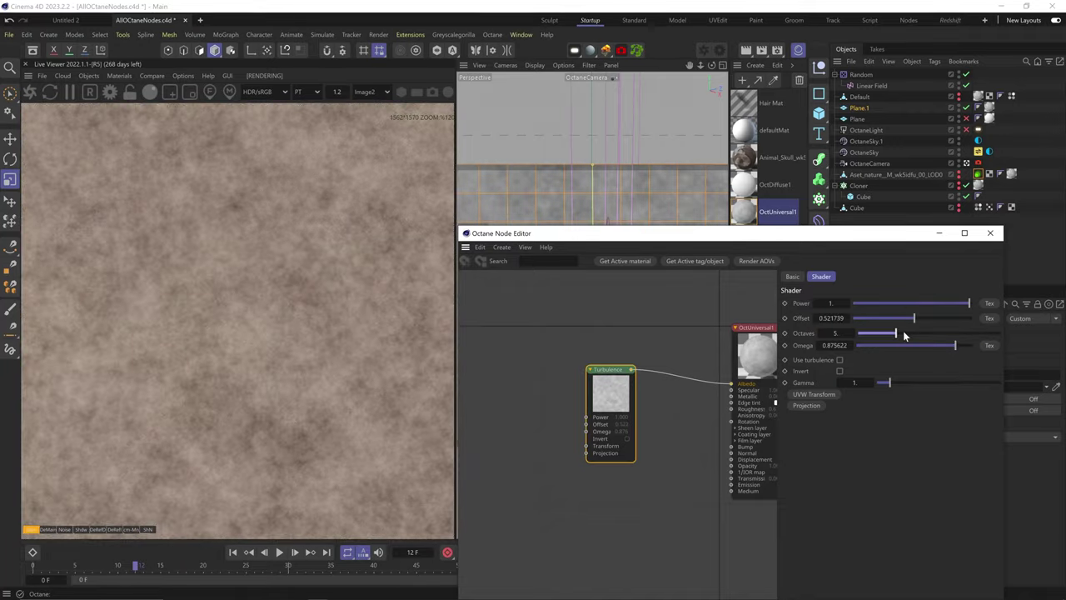
click(840, 370)
drag(888, 382, 916, 384)
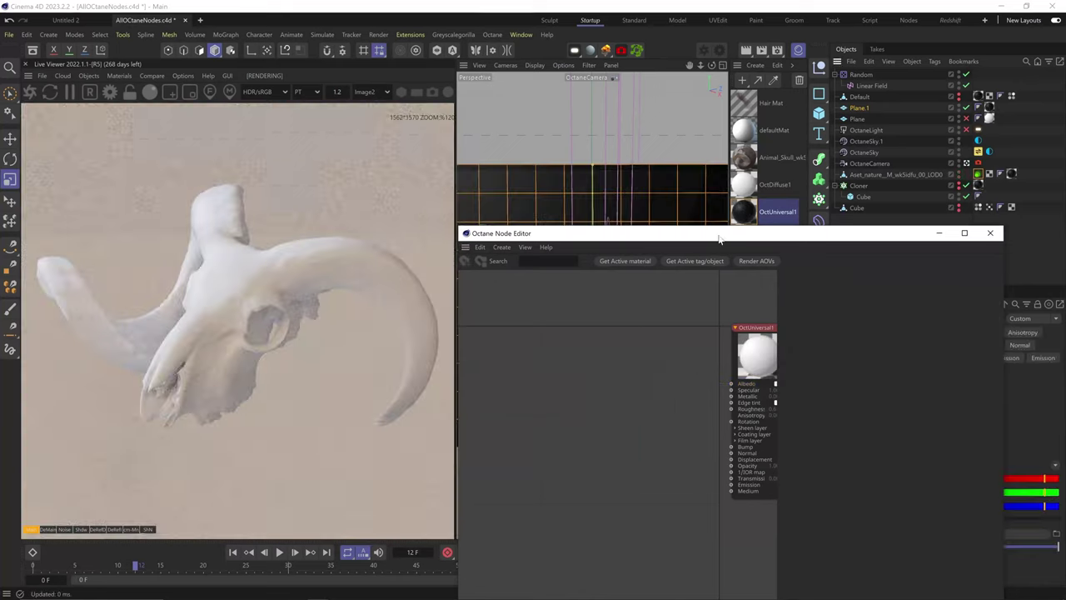
Step: Replace the Turbulence node with a Color key node connected to the material's Albedo
mouse_move(458, 364)
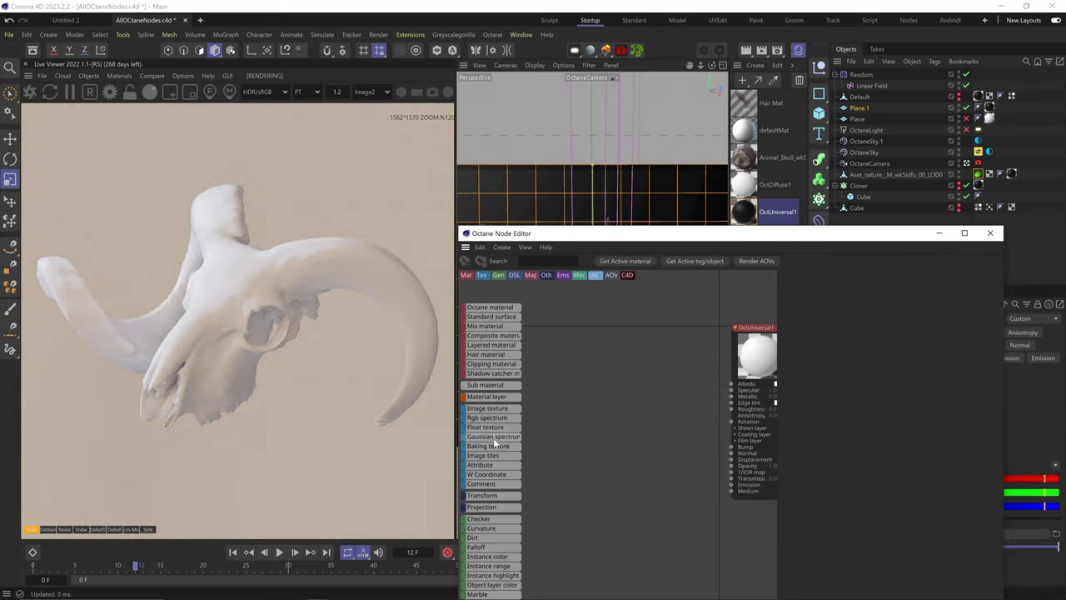
scroll(491, 534, down, 3)
drag(491, 539, 614, 380)
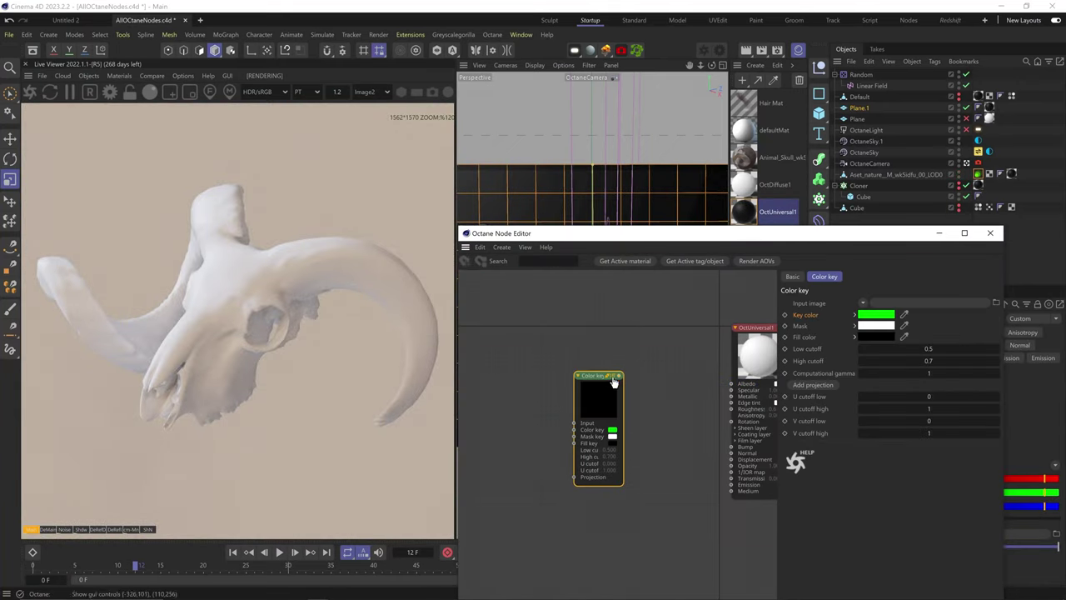
drag(732, 389, 731, 385)
drag(575, 459, 587, 451)
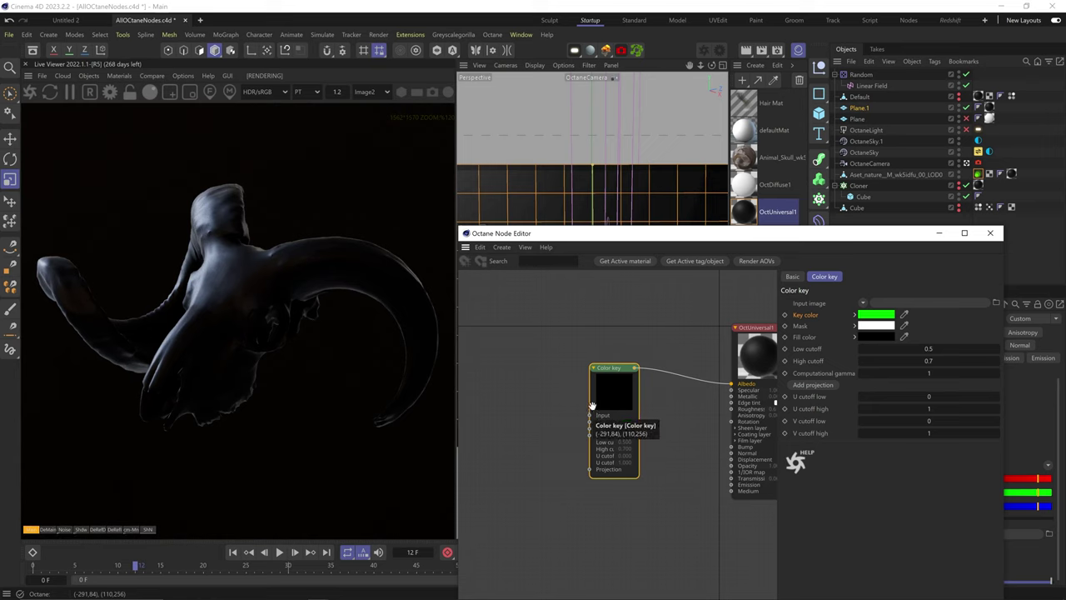
Step: Copy the Albedo image texture from the Animal_Skull material into OctUniversal1 and connect it to the Color key's Input
click(744, 163)
click(615, 366)
key(ctrl+c)
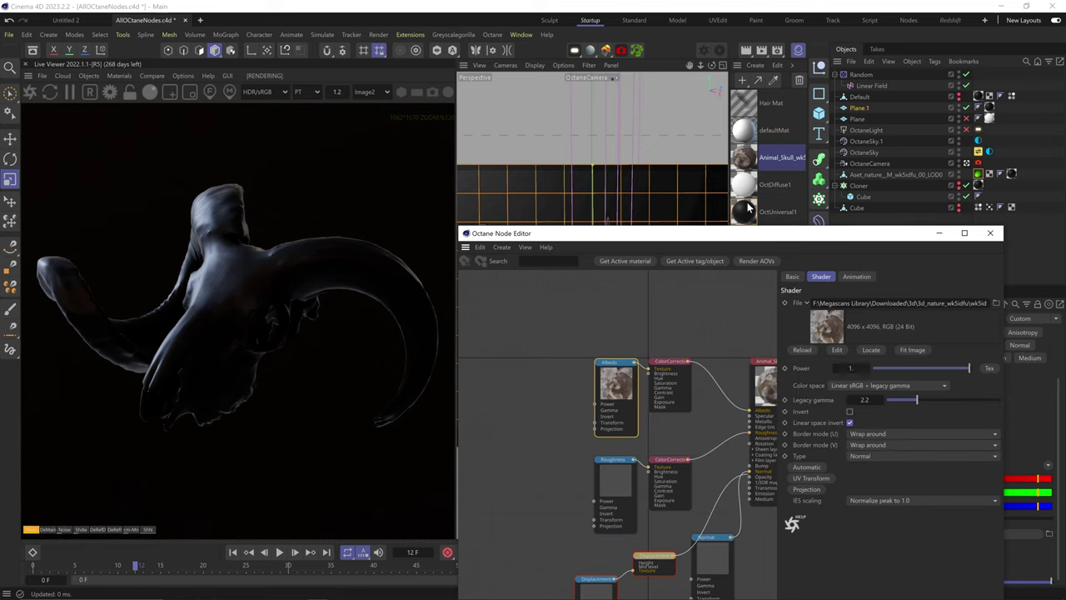
click(748, 209)
key(ctrl+v)
click(558, 375)
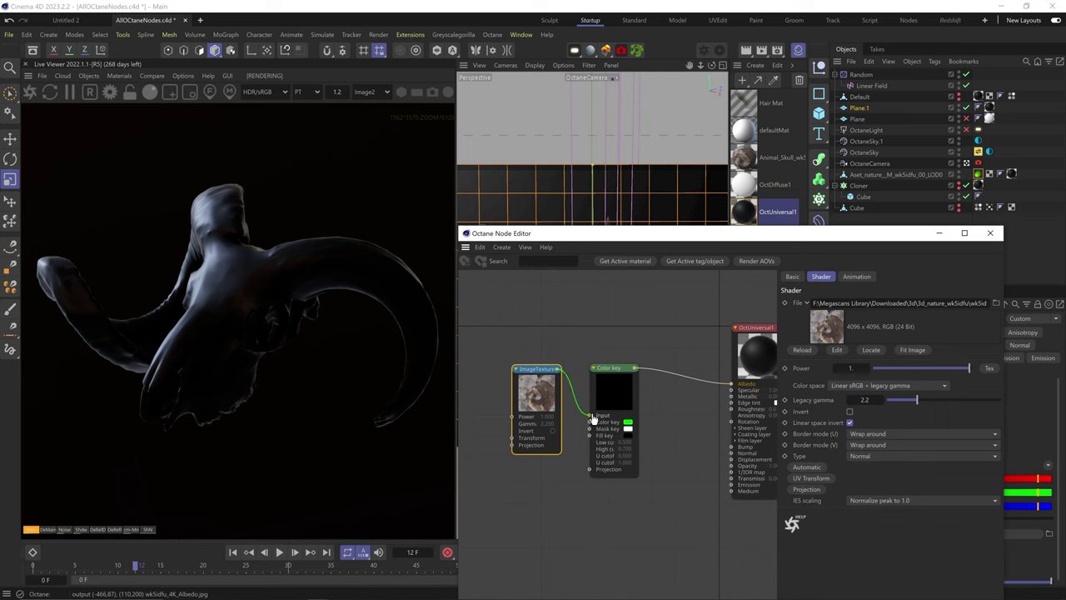
drag(593, 419, 589, 416)
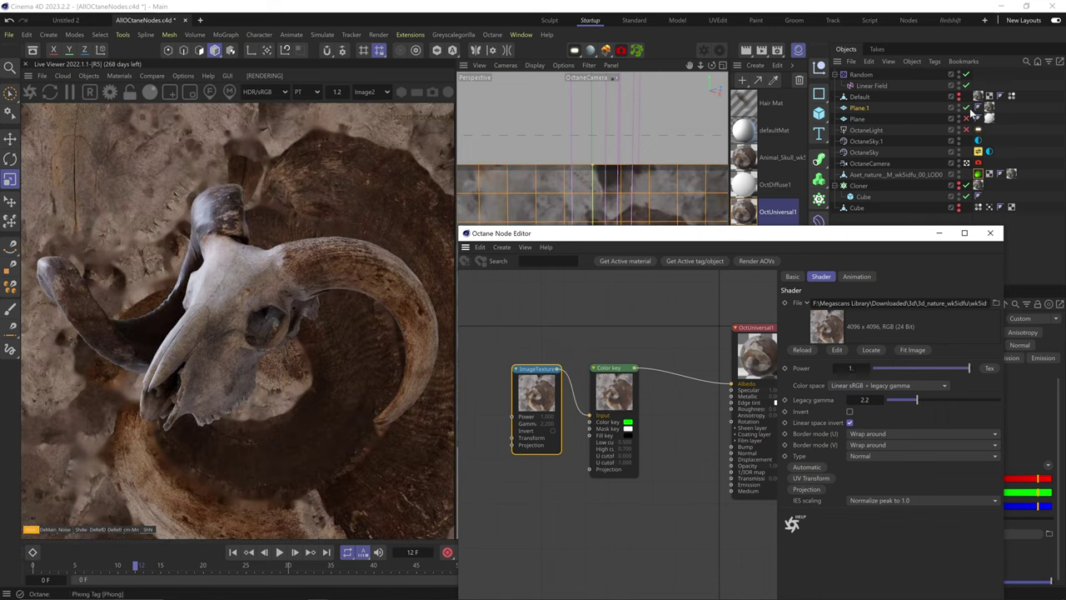
Step: Disable Plane.1 and sample the Color key node's key color from the skull's horn in the render
click(966, 109)
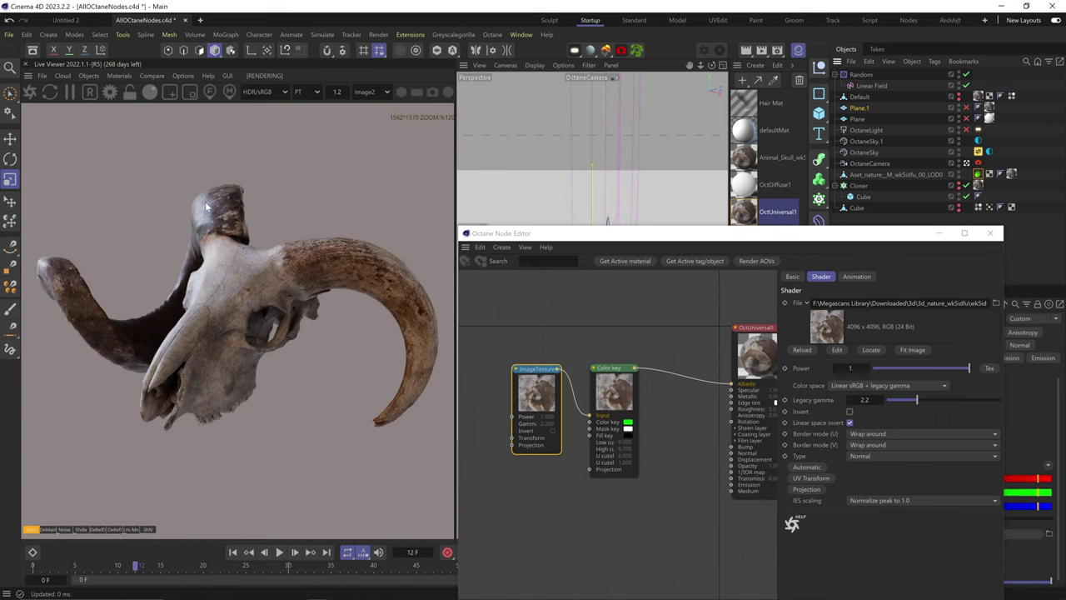
middle_drag(594, 480, 656, 456)
drag(594, 365, 577, 351)
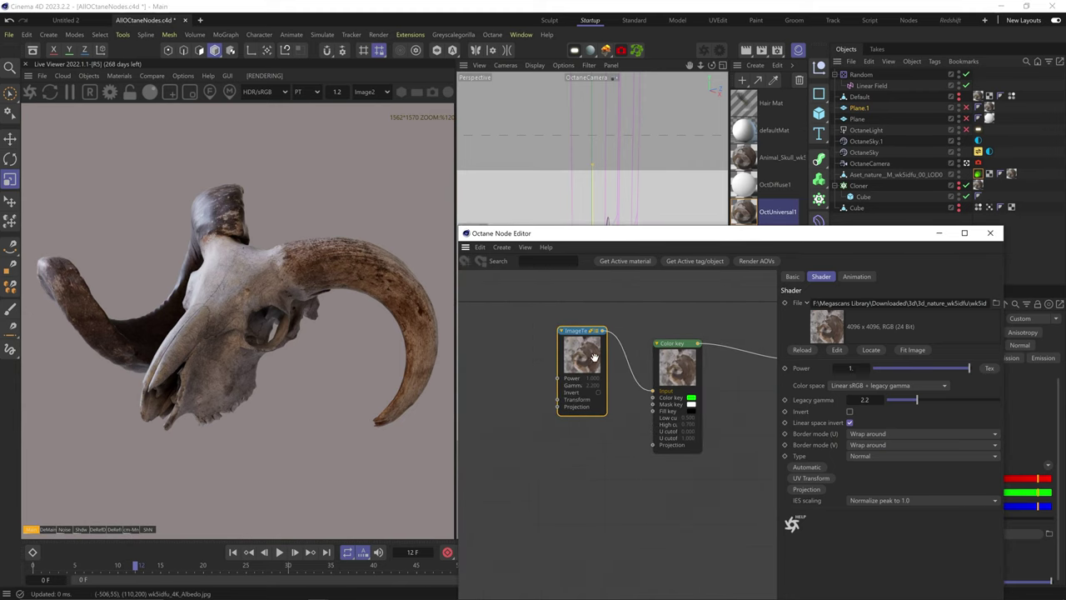
click(692, 372)
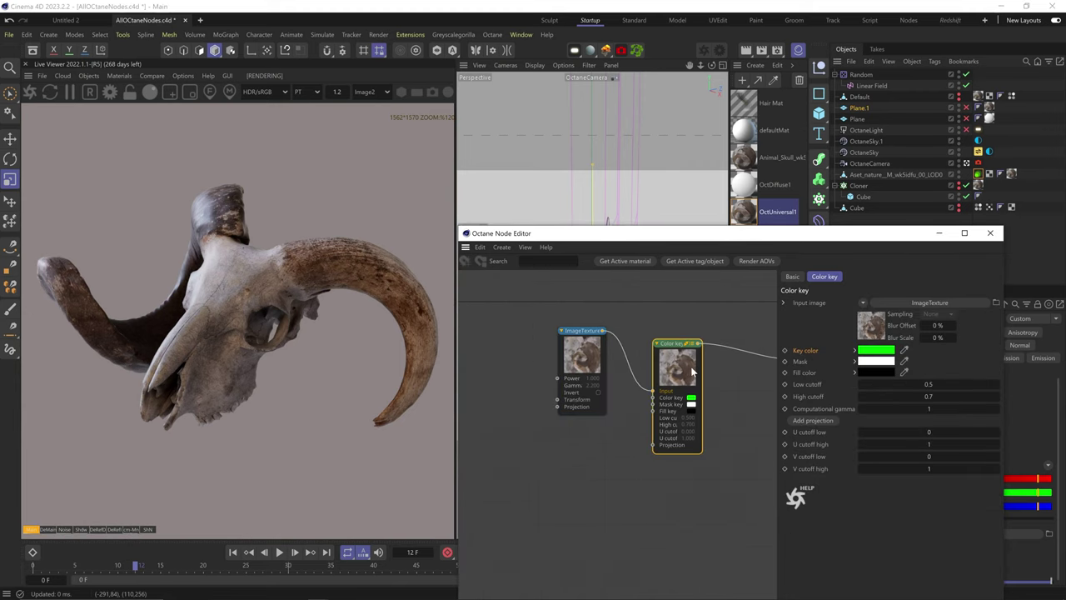
click(905, 353)
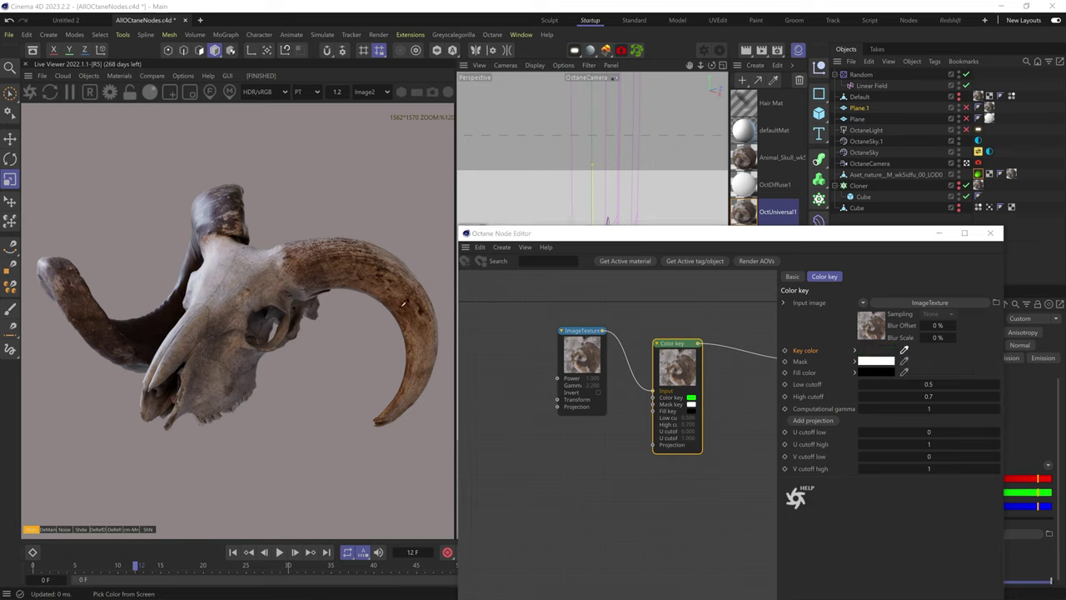
click(382, 267)
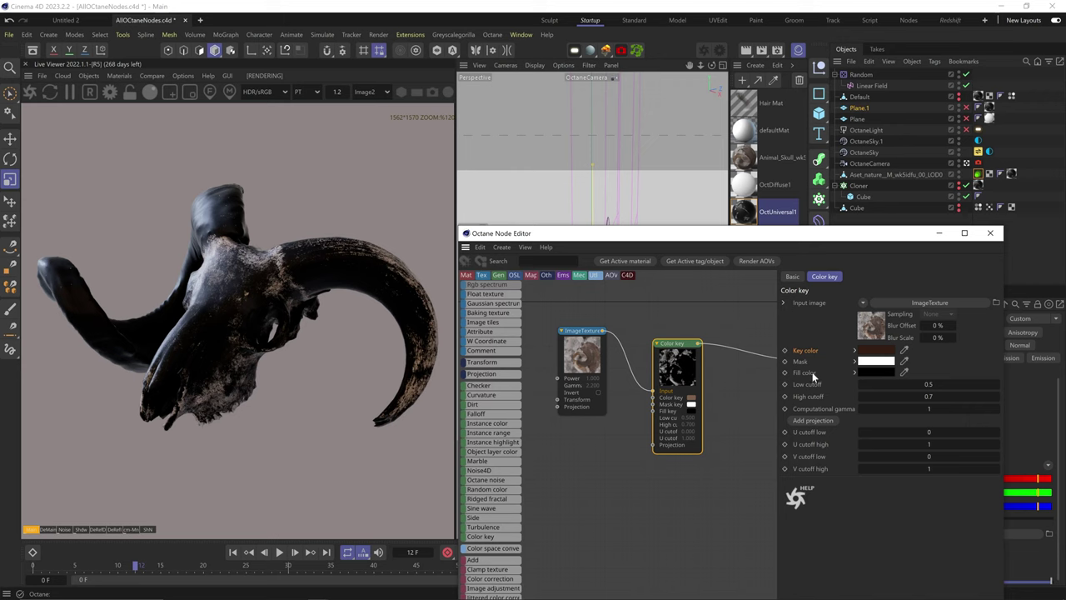
Step: Set the Color key node's fill color to bright red
click(875, 372)
click(835, 428)
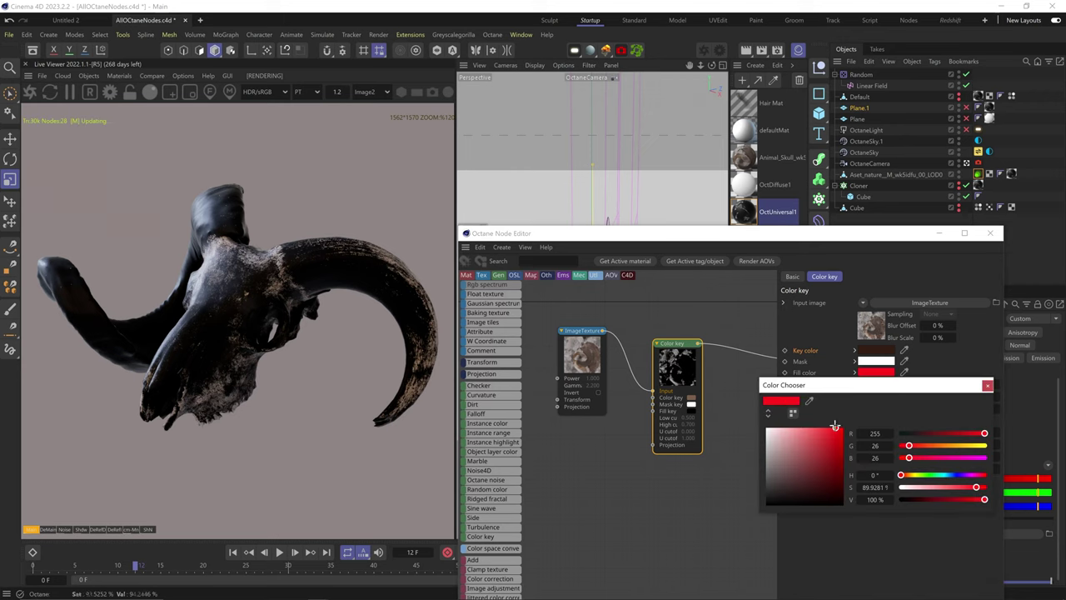
click(989, 385)
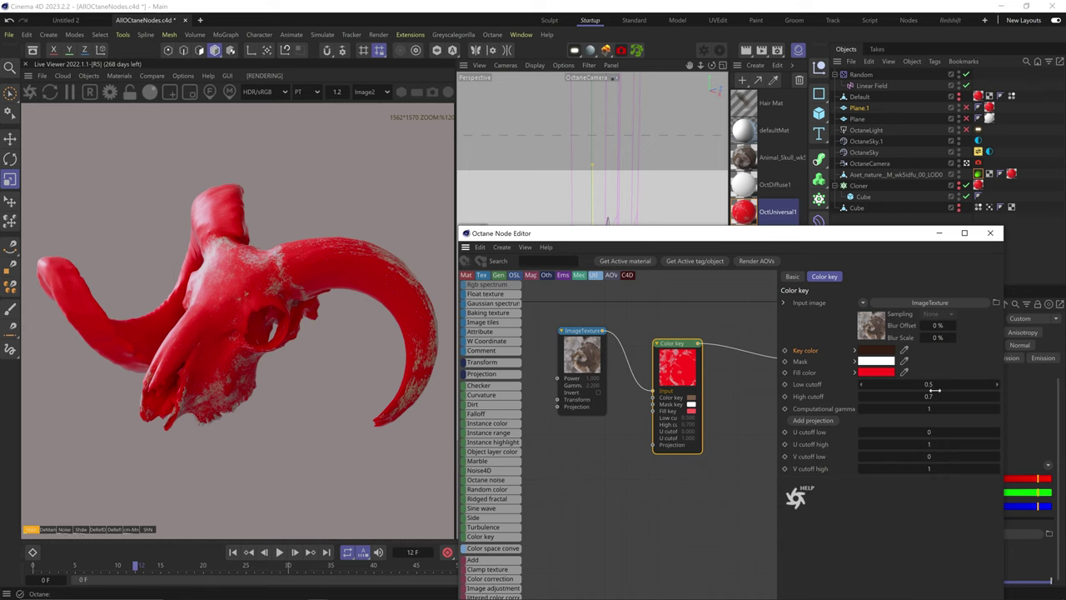
Step: Set the Color key's low cutoff to 0.193, high cutoff to 0.328 and computational gamma to 1.172
drag(935, 397, 907, 385)
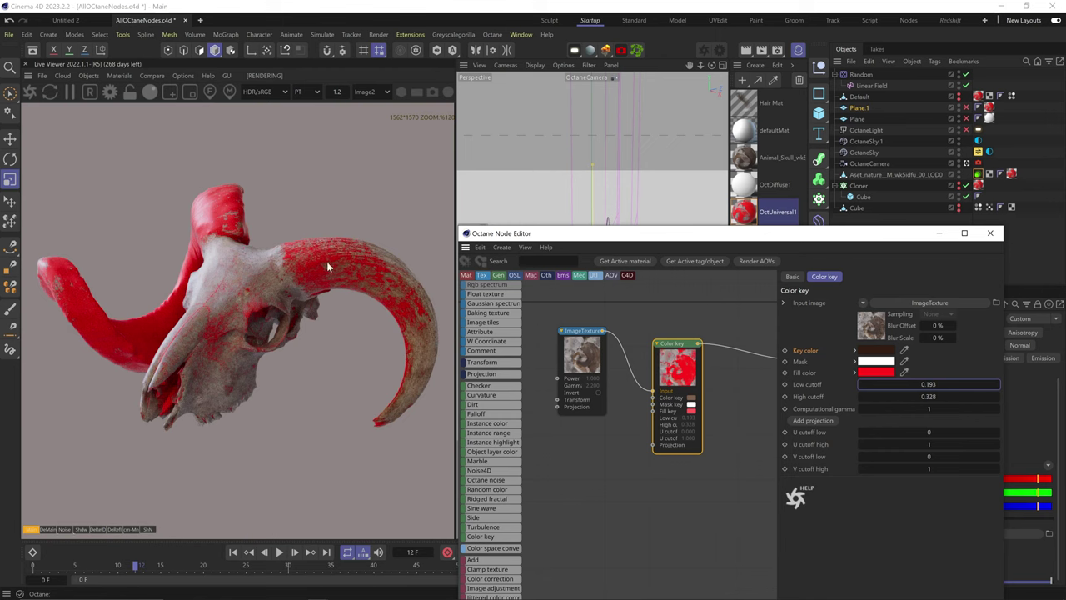
click(931, 409)
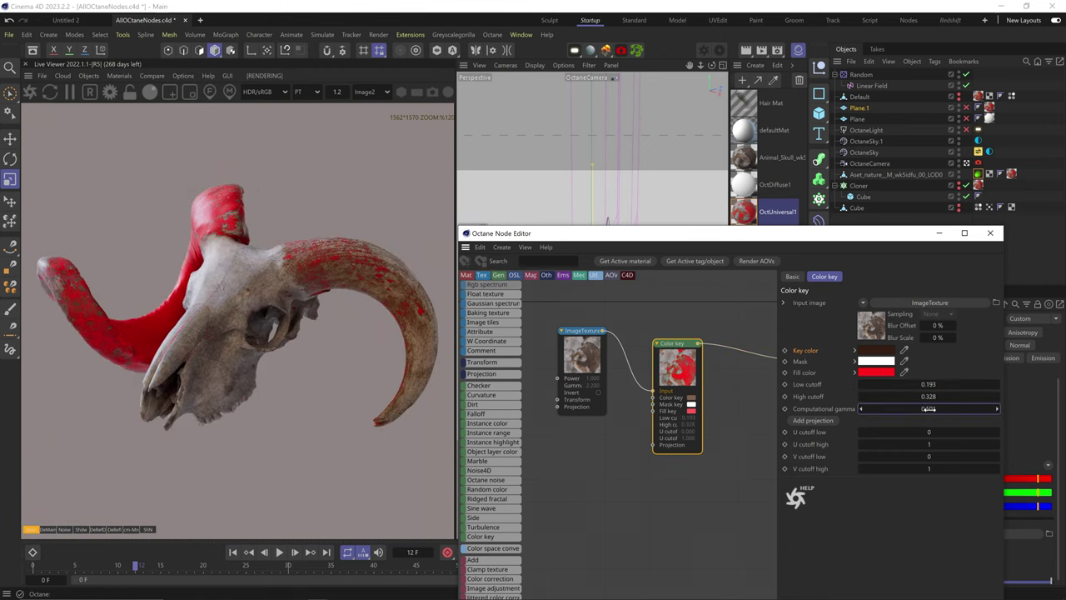
text(1.172)
key(Return)
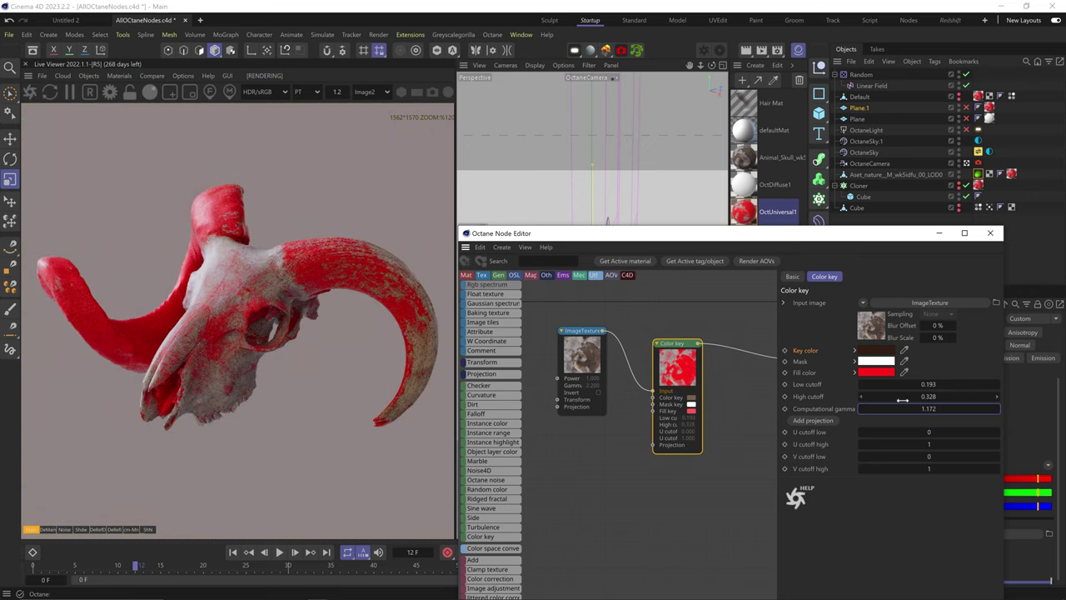
Step: Try out the Color key node's low and high U and V cutoffs, and reset all four to their defaults
drag(941, 431, 938, 468)
right_click(862, 433)
right_click(861, 444)
right_click(997, 456)
right_click(997, 469)
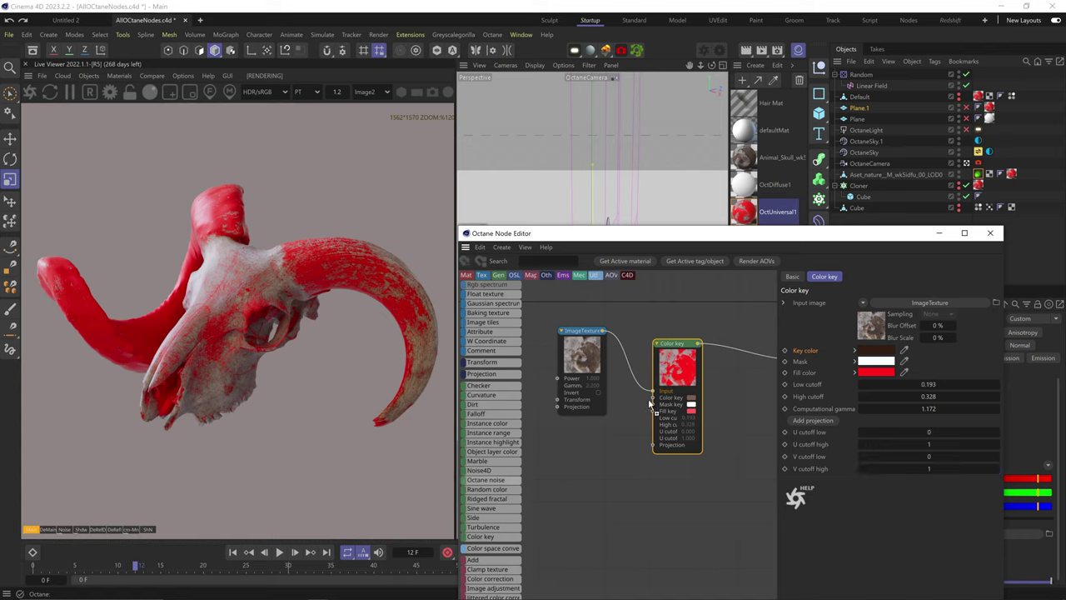
Step: Add an Octane noise as the Color key node's mask and increase the noise's contrast
drag(653, 406, 576, 461)
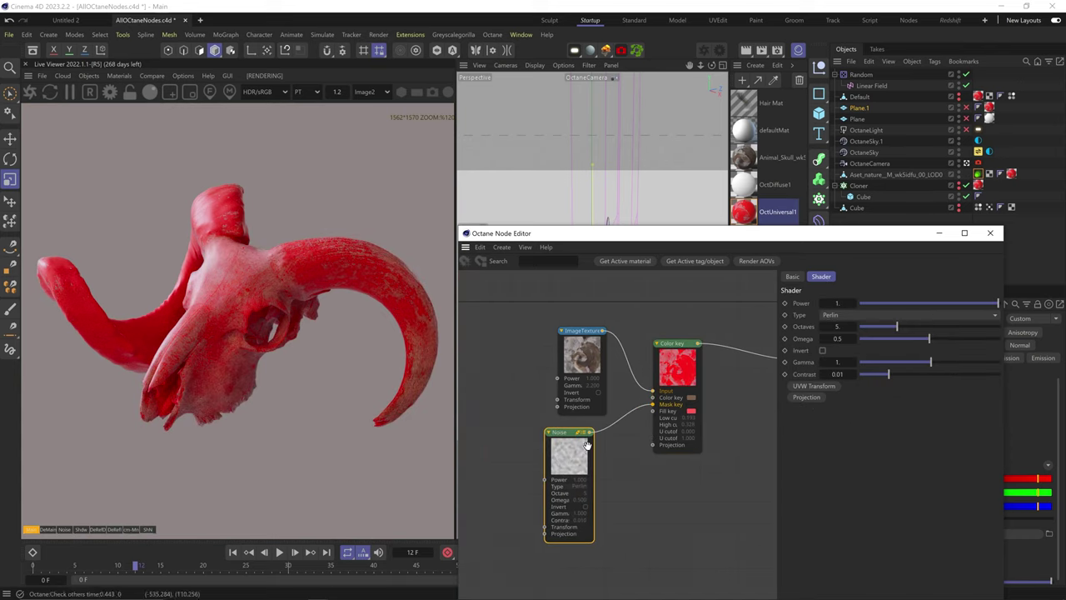
drag(888, 374, 1000, 375)
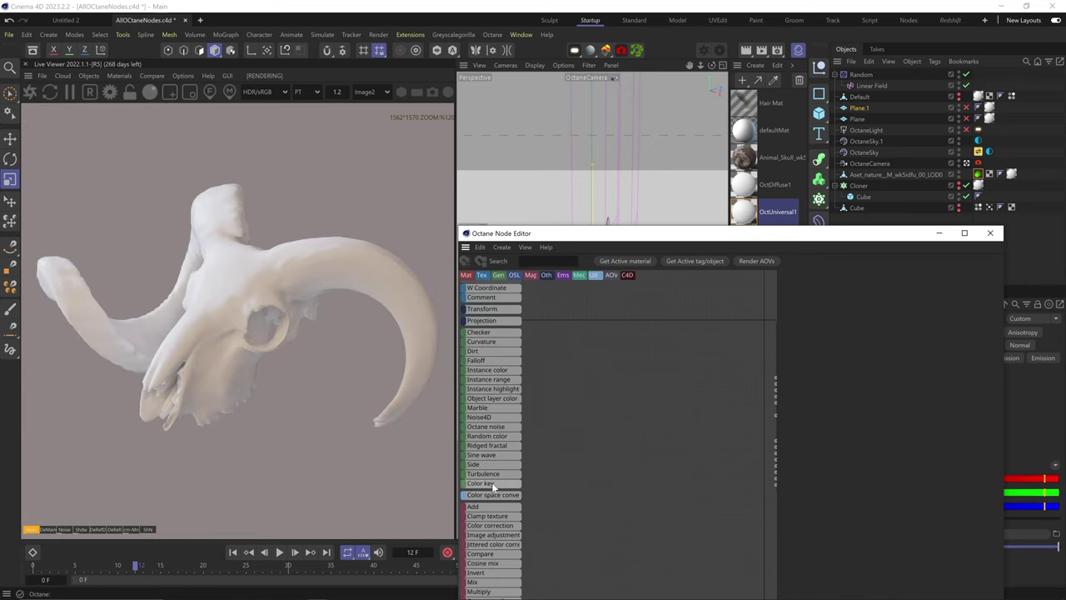
Step: Add a Color space conversion node and feed the Animal_Skull material's albedo ImageTexture through it into OctUniversal1's Albedo
scroll(493, 486, down, 3)
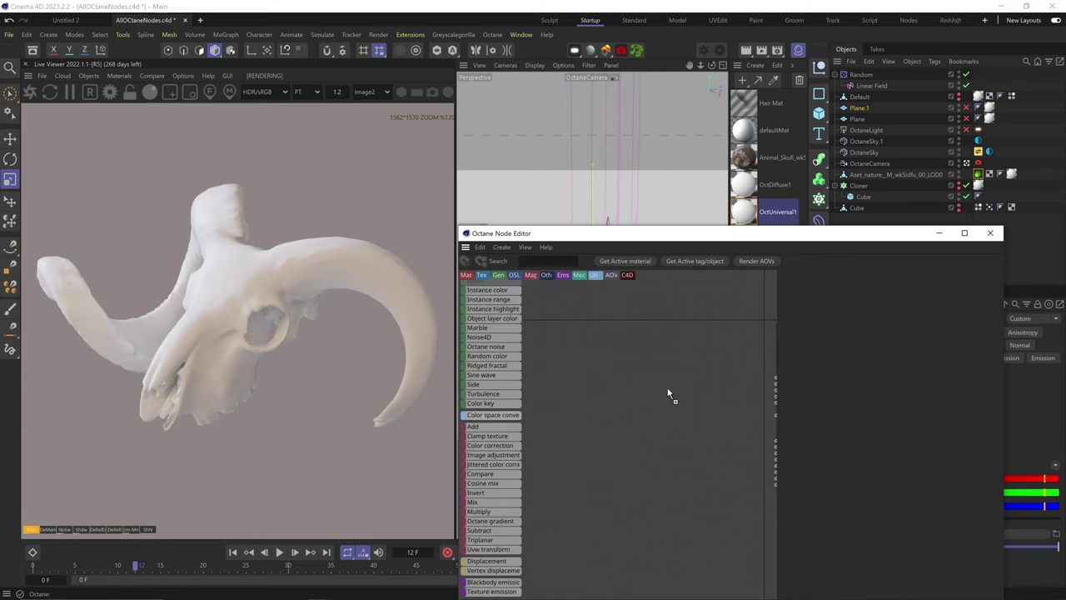
drag(669, 394, 625, 396)
click(770, 158)
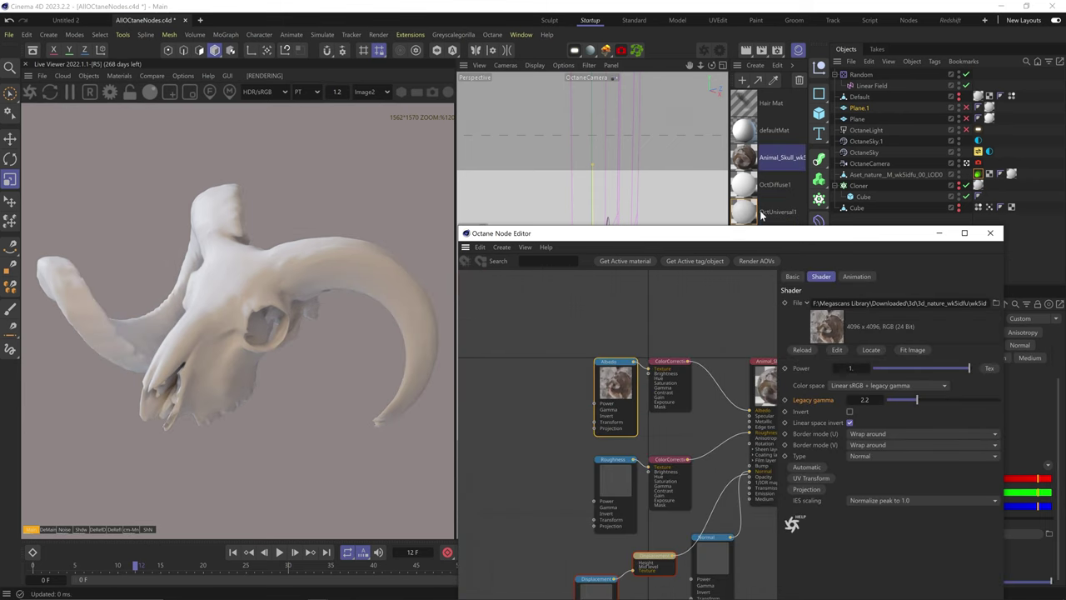
click(762, 214)
key(ctrl+v)
mouse_move(573, 373)
mouse_down()
mouse_move(562, 382)
mouse_move(598, 358)
mouse_move(573, 358)
mouse_up()
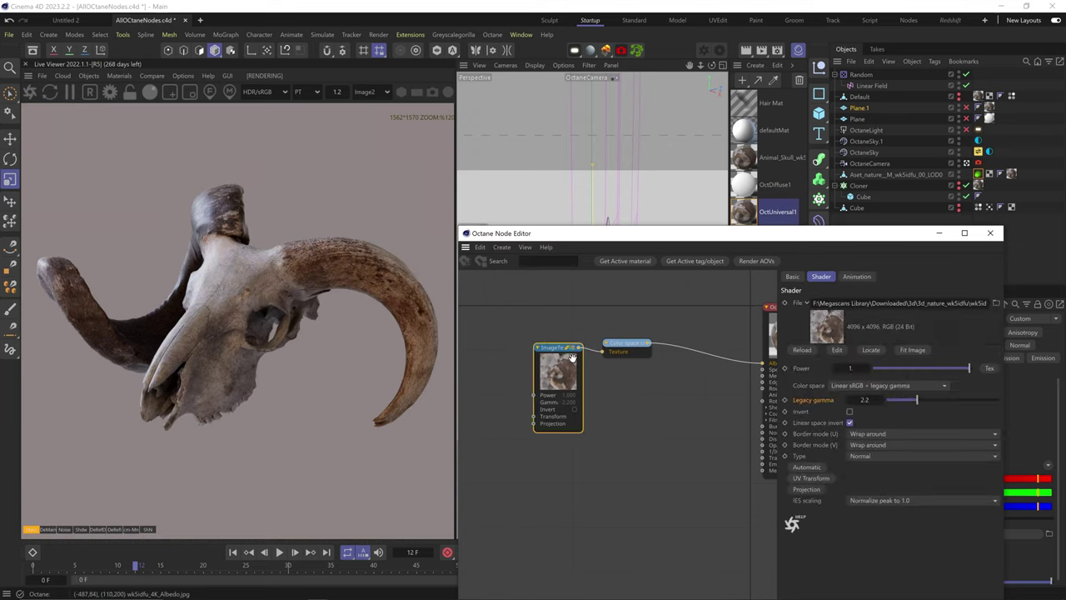
Step: Set the color space node's conversion to RGB to HSL and look over the other conversion options
click(636, 350)
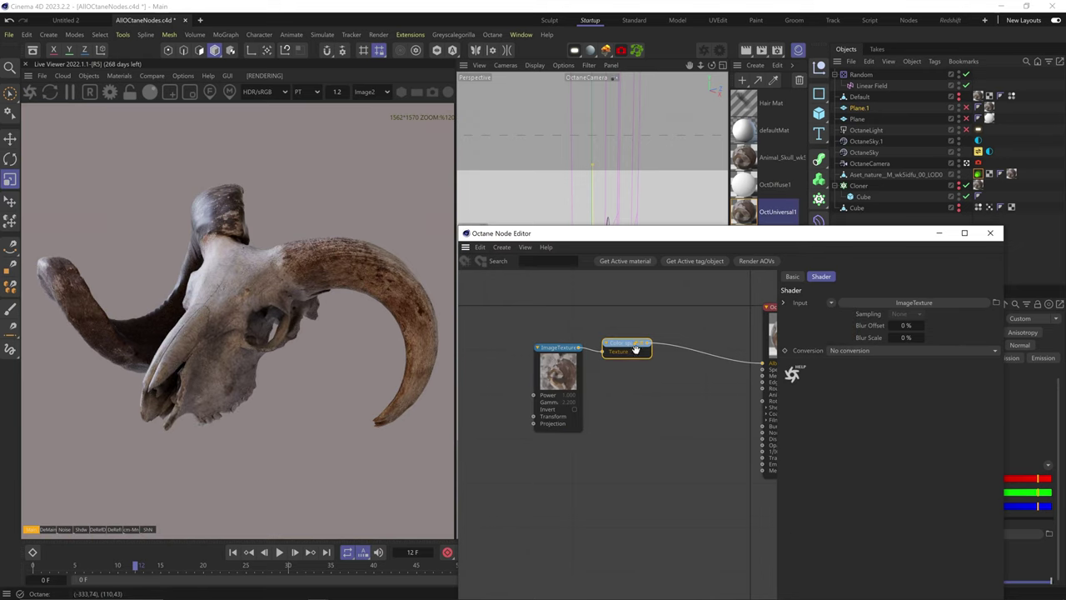
click(847, 350)
click(859, 377)
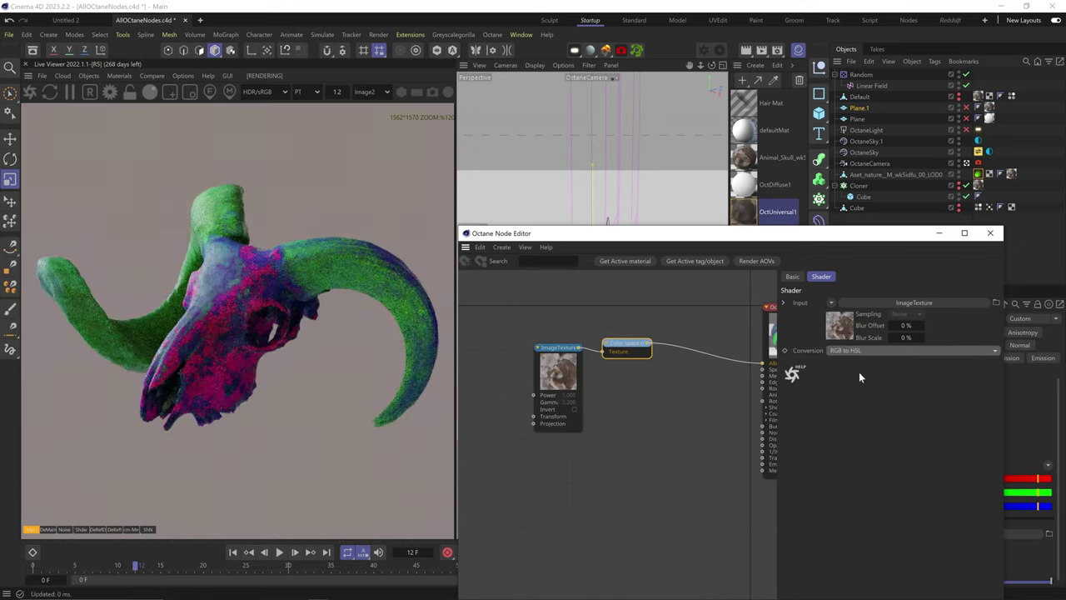
click(854, 348)
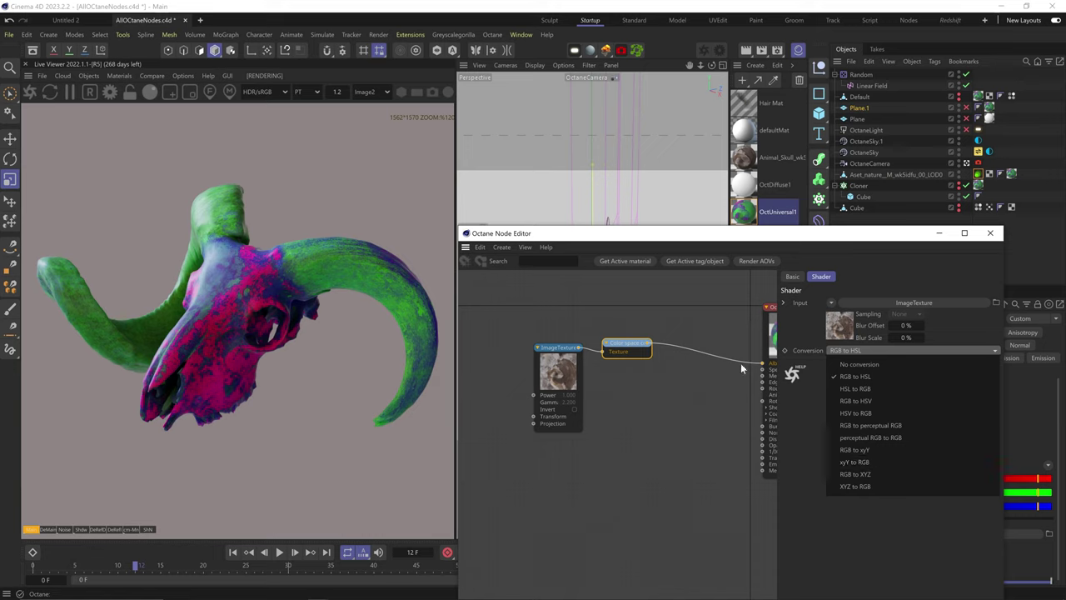
click(659, 392)
Step: Delete the ImageTexture and color space nodes and place an Add texture node
drag(640, 442, 568, 366)
key(Delete)
mouse_move(490, 398)
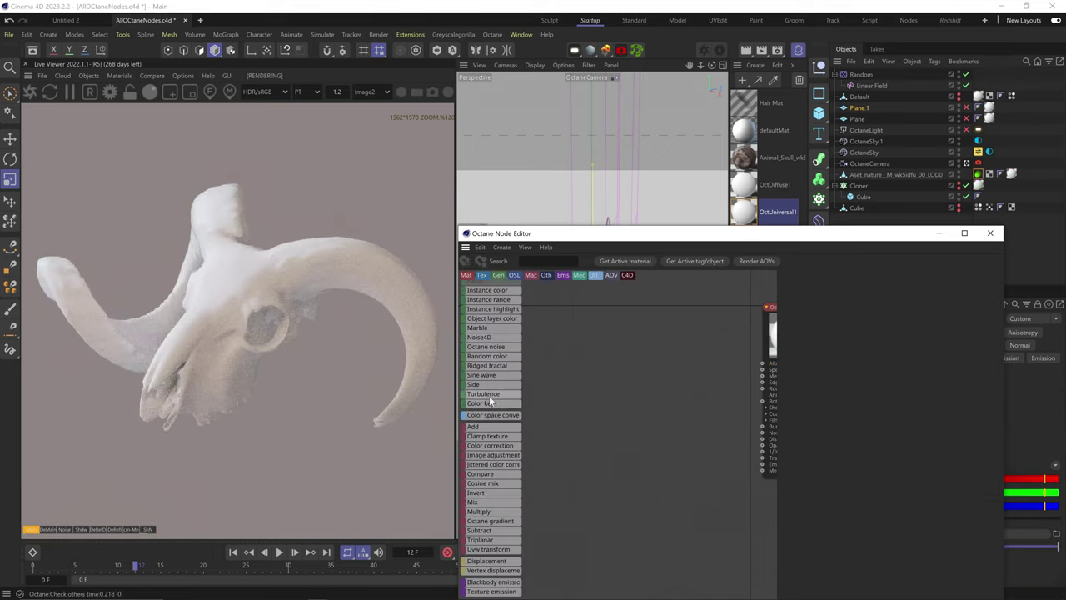
drag(495, 427, 641, 362)
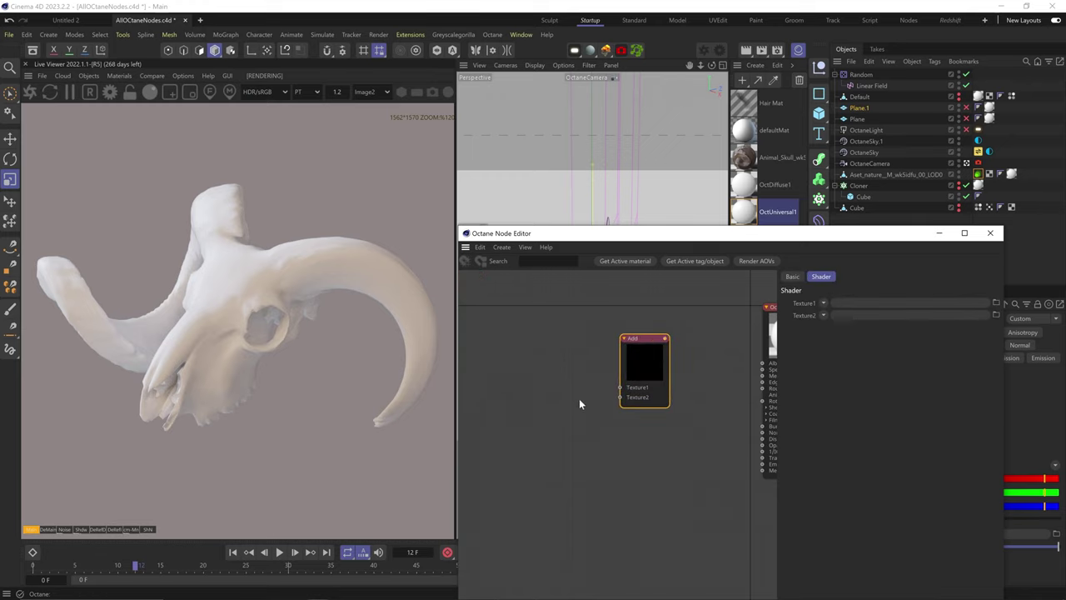
Step: Paste the skull's albedo ImageTexture and connect it to the Add node's Texture2 input
middle_drag(580, 400, 609, 429)
drag(495, 415, 580, 401)
drag(580, 401, 563, 439)
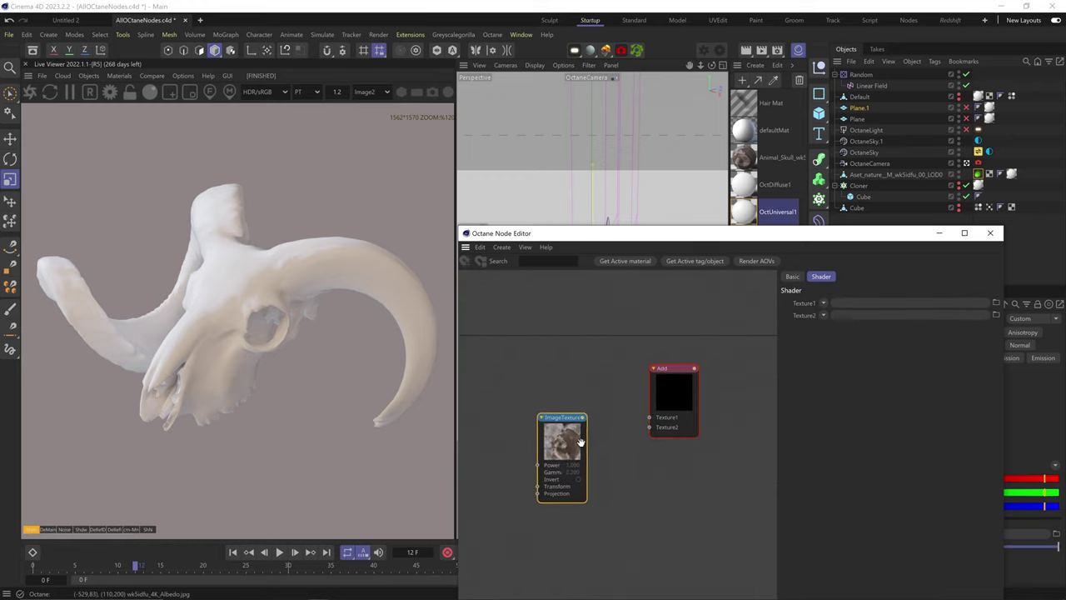
drag(641, 431, 649, 427)
Step: Add an Octane noise node and connect it to the Add node's Texture1 input
mouse_move(489, 350)
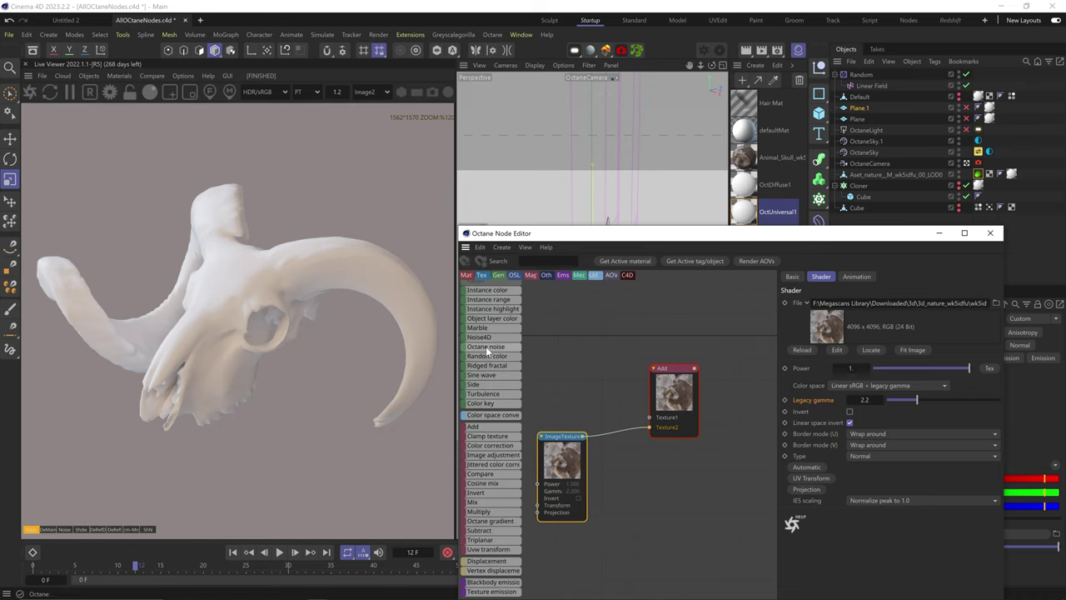
drag(489, 351, 574, 314)
drag(647, 419, 649, 417)
Step: Connect the Add node to OctUniversal1's Albedo and set the noise contrast to about 24.7
middle_drag(635, 396, 525, 403)
drag(584, 376, 681, 406)
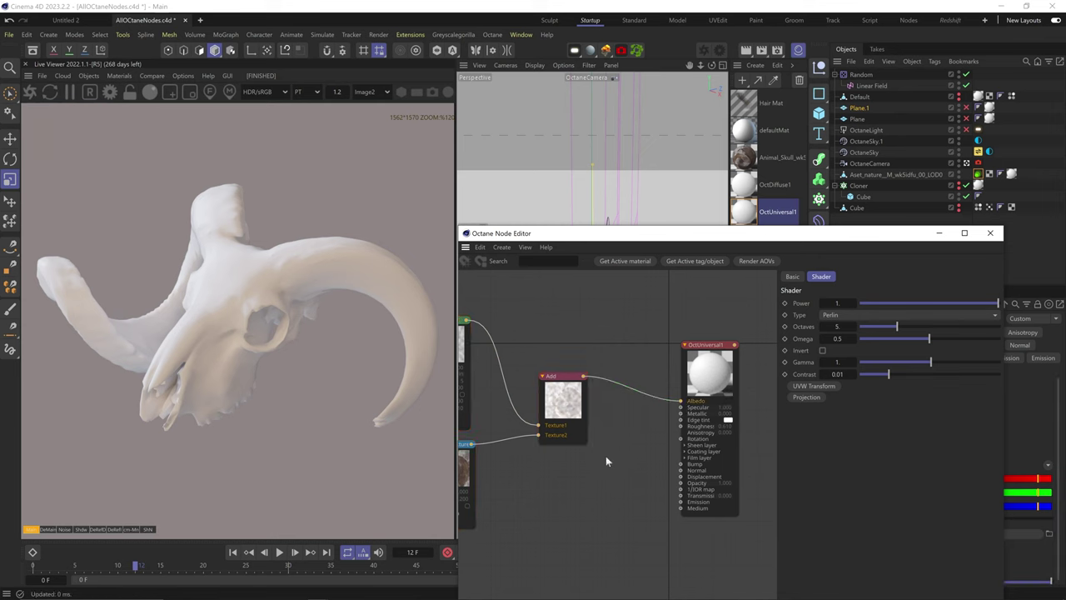
middle_drag(605, 455, 717, 438)
drag(979, 371, 984, 374)
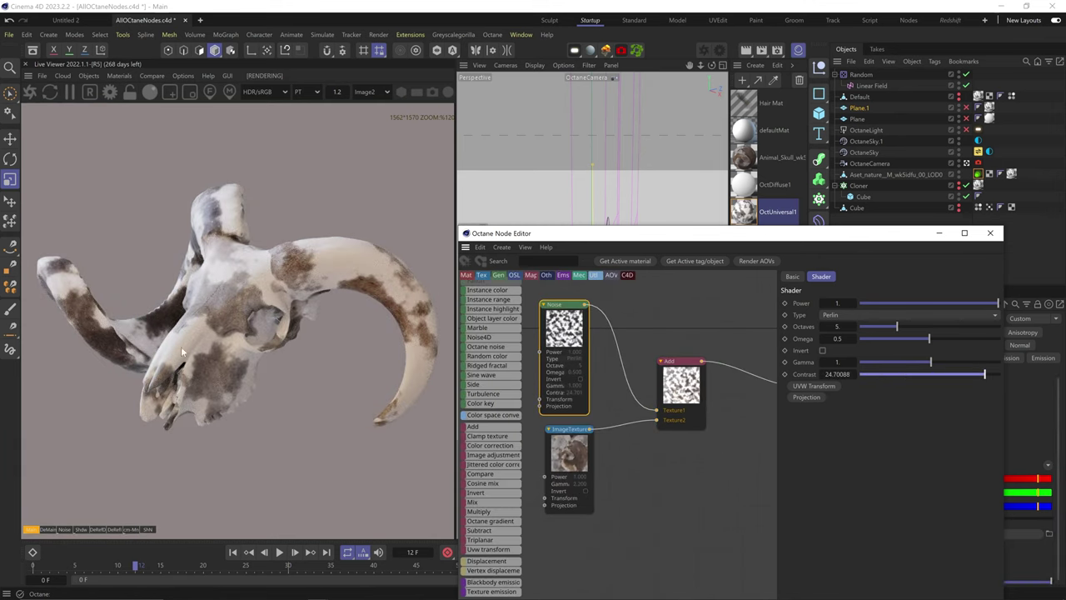
Step: Disconnect both textures from the Add node and replace it with a Clamp texture node
drag(657, 410, 639, 407)
drag(656, 420, 640, 421)
click(675, 376)
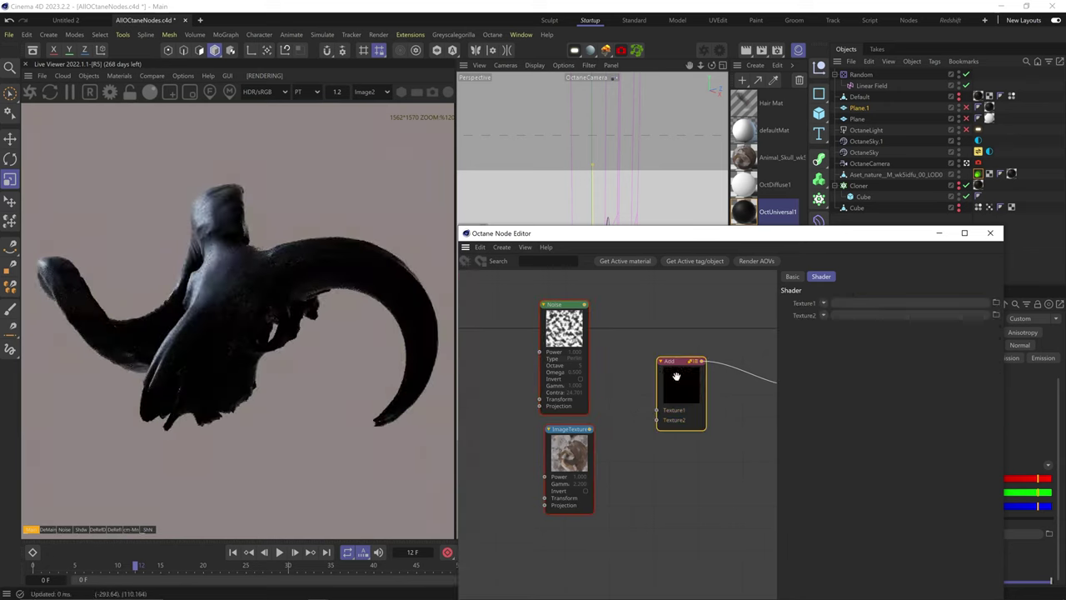
key(Delete)
drag(489, 438, 686, 401)
click(688, 403)
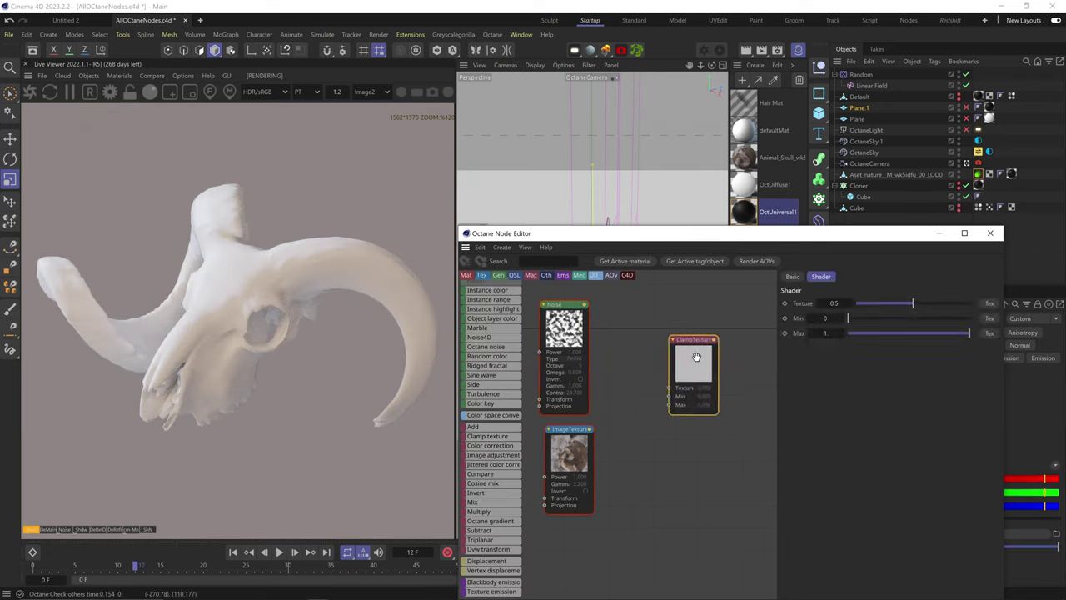
Step: Connect the Noise to the Clamp texture's Texture input and the Clamp texture to OctUniversal1's Albedo
middle_drag(623, 423, 585, 420)
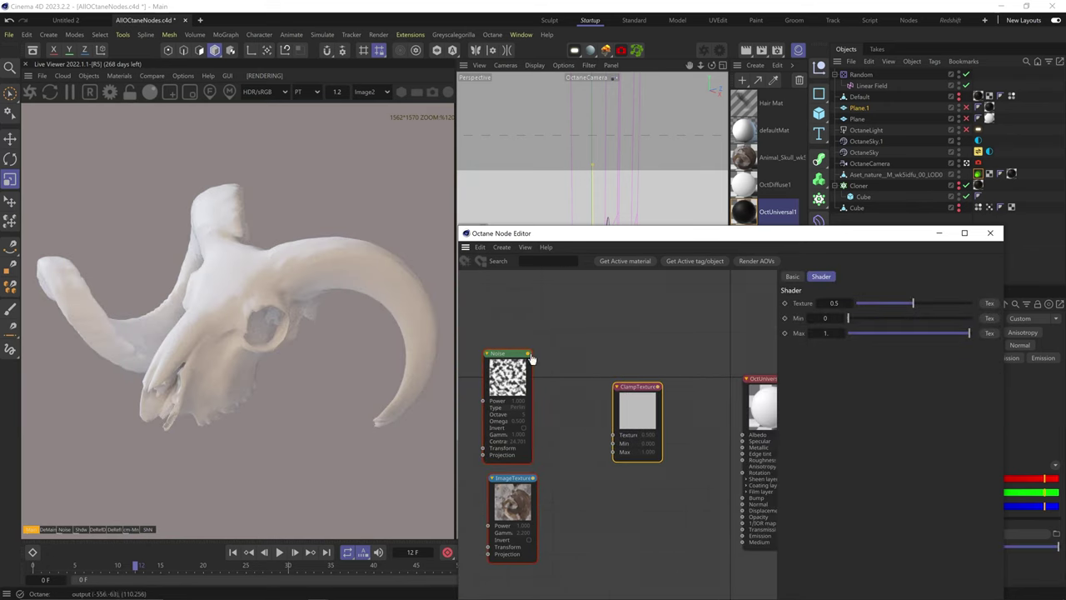
drag(612, 437, 613, 435)
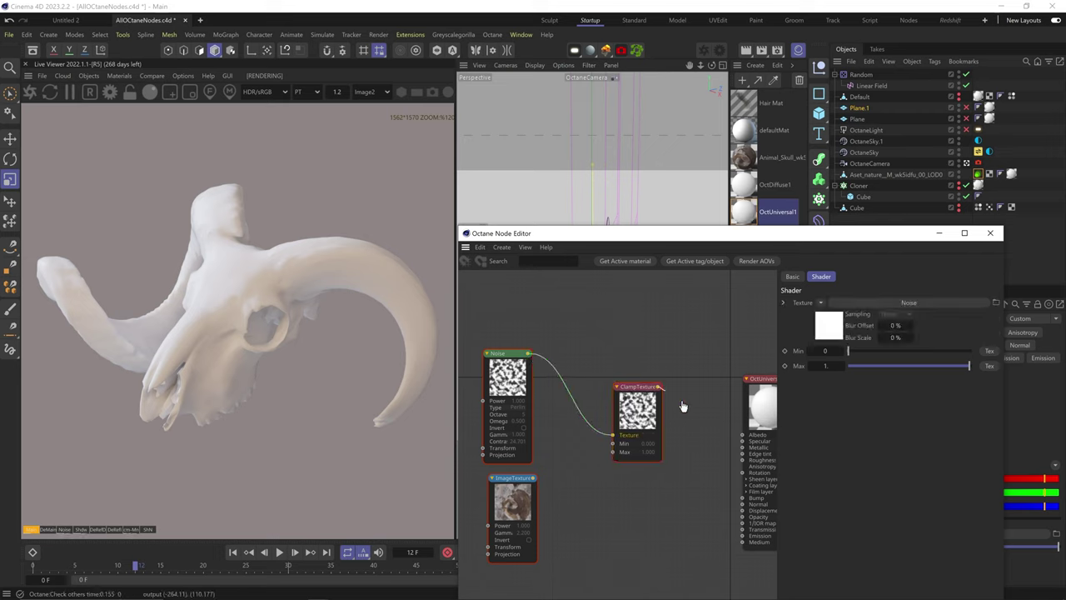
drag(744, 436, 742, 435)
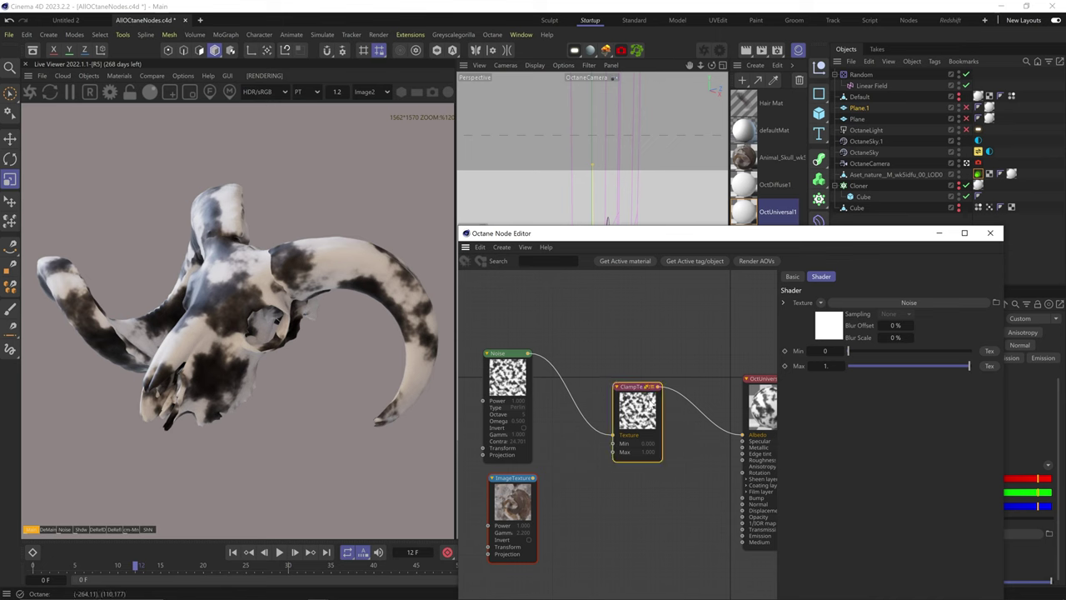
Step: Try out the Clamp texture's max and min limits, and connect the Noise directly to the Albedo instead
mouse_move(967, 368)
mouse_down()
mouse_move(859, 367)
mouse_move(964, 369)
mouse_up()
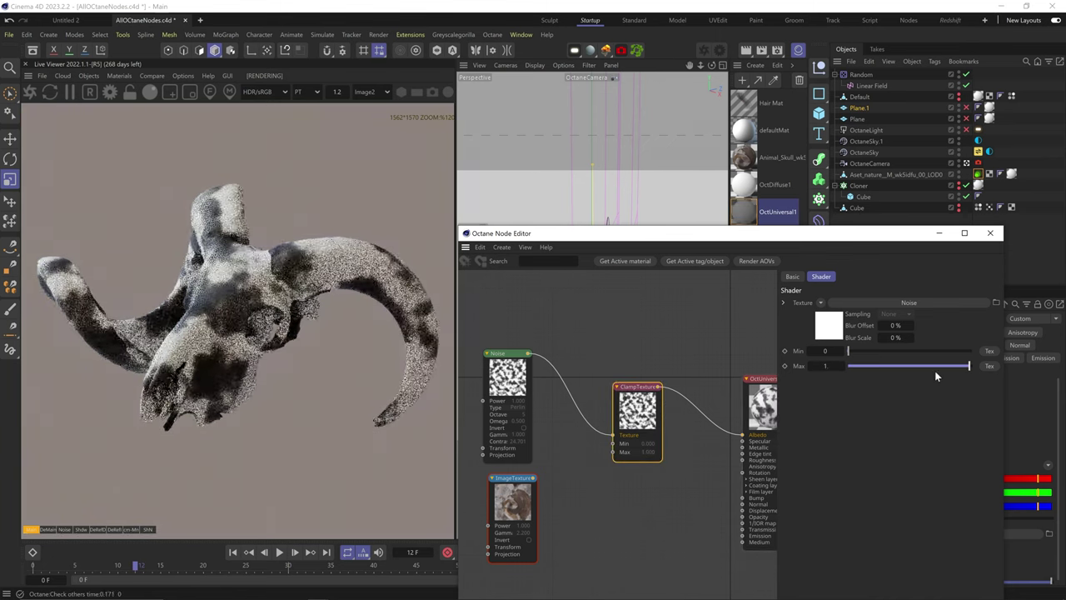
mouse_move(850, 351)
mouse_down()
mouse_move(928, 347)
mouse_move(843, 352)
mouse_up()
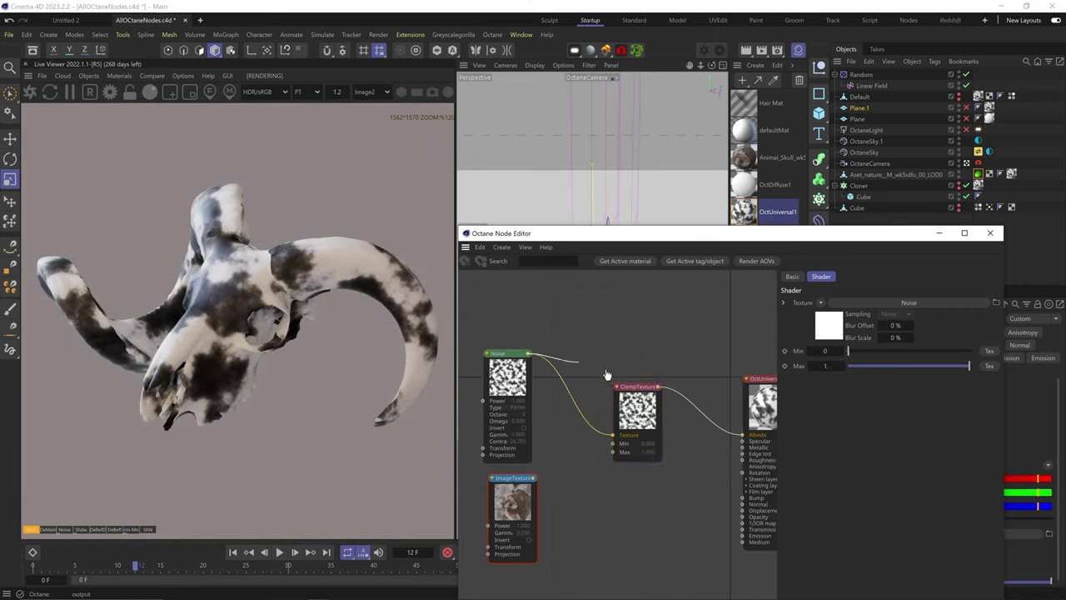
drag(607, 375, 745, 441)
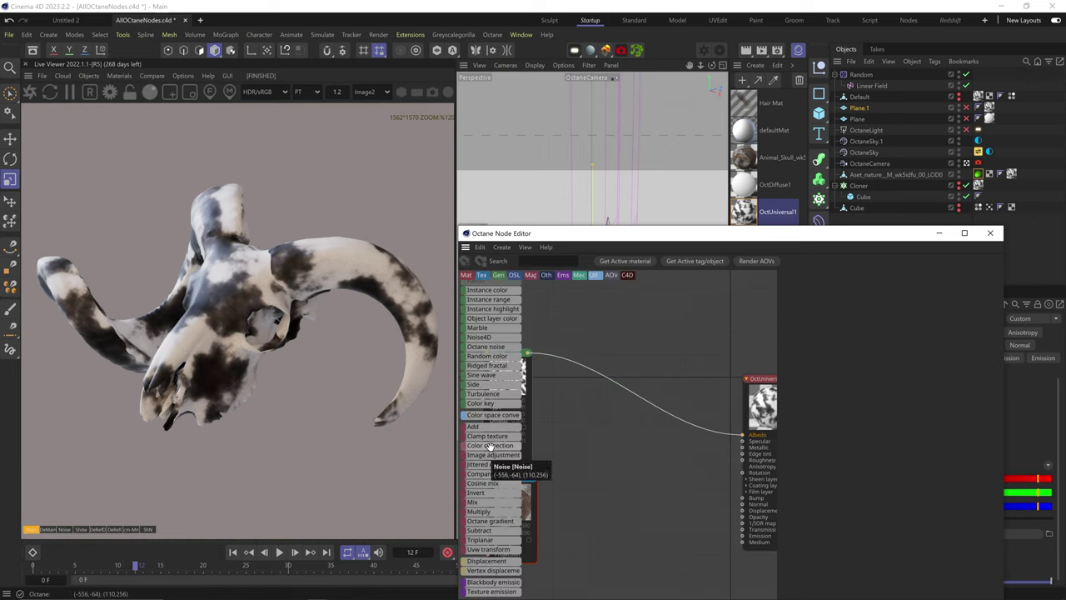
Step: Add a Color correction node and connect the ImageTexture through it to OctUniversal1's Albedo
drag(491, 446, 743, 436)
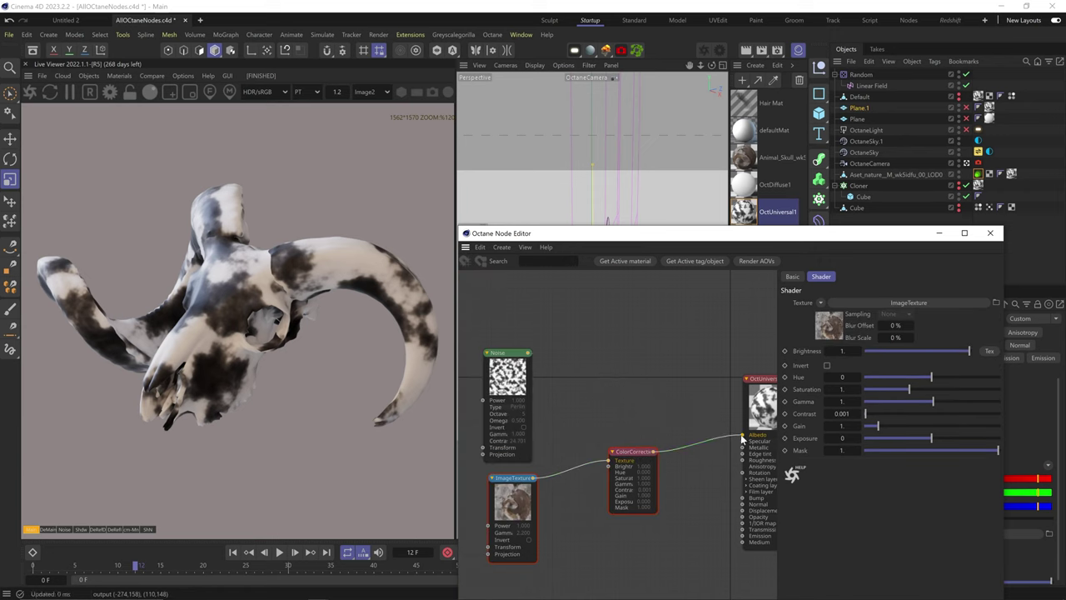
drag(632, 456, 626, 454)
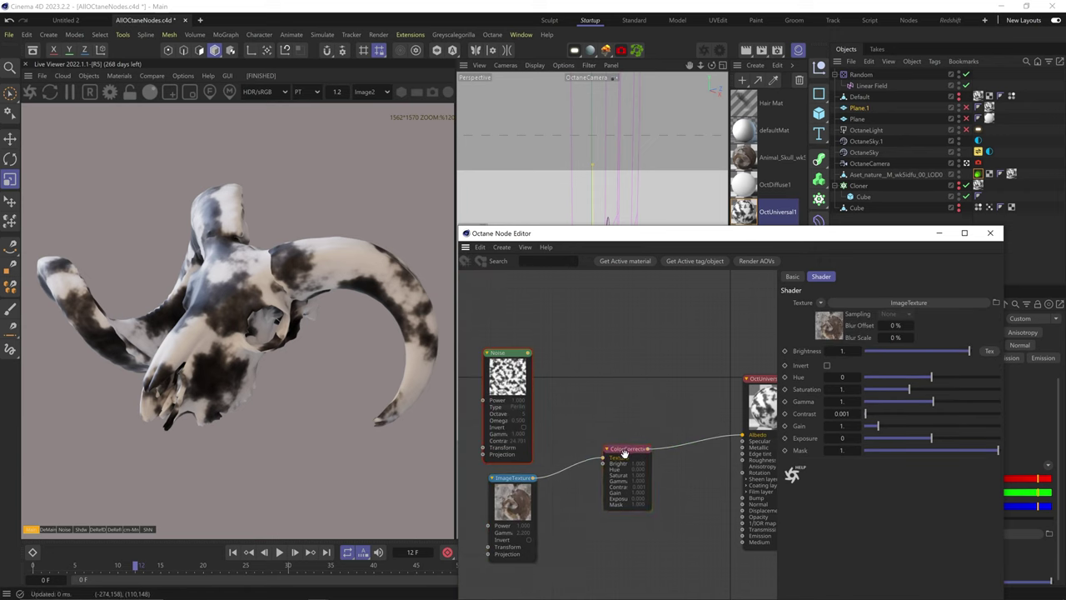
Step: Try out the Color correction node's invert, hue, saturation and gamma, and reset each to its default
click(827, 366)
click(826, 368)
drag(933, 378, 994, 372)
right_click(858, 377)
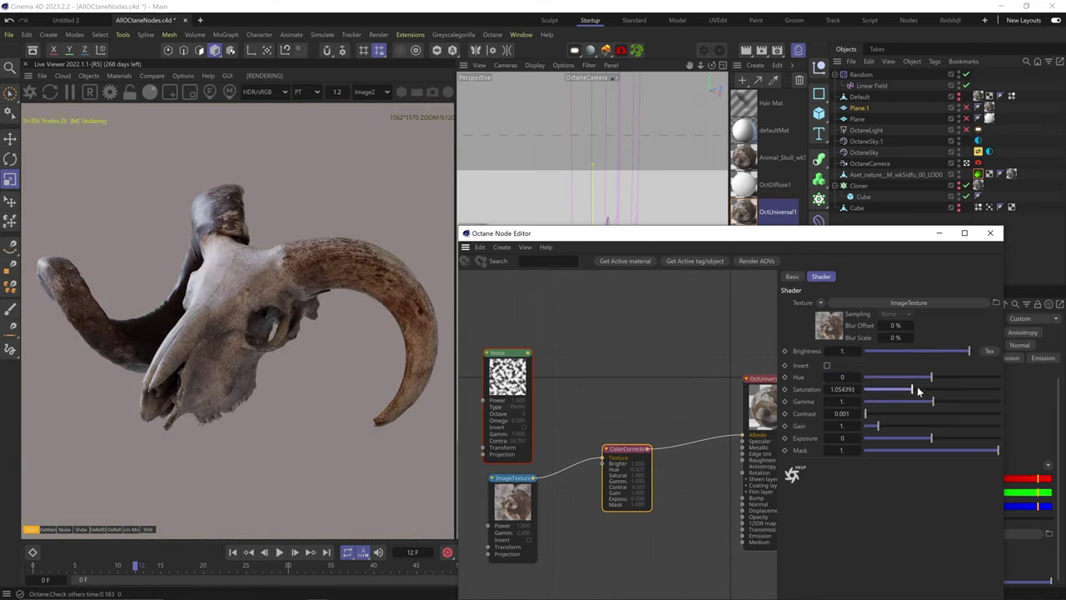
drag(919, 391, 860, 390)
right_click(858, 390)
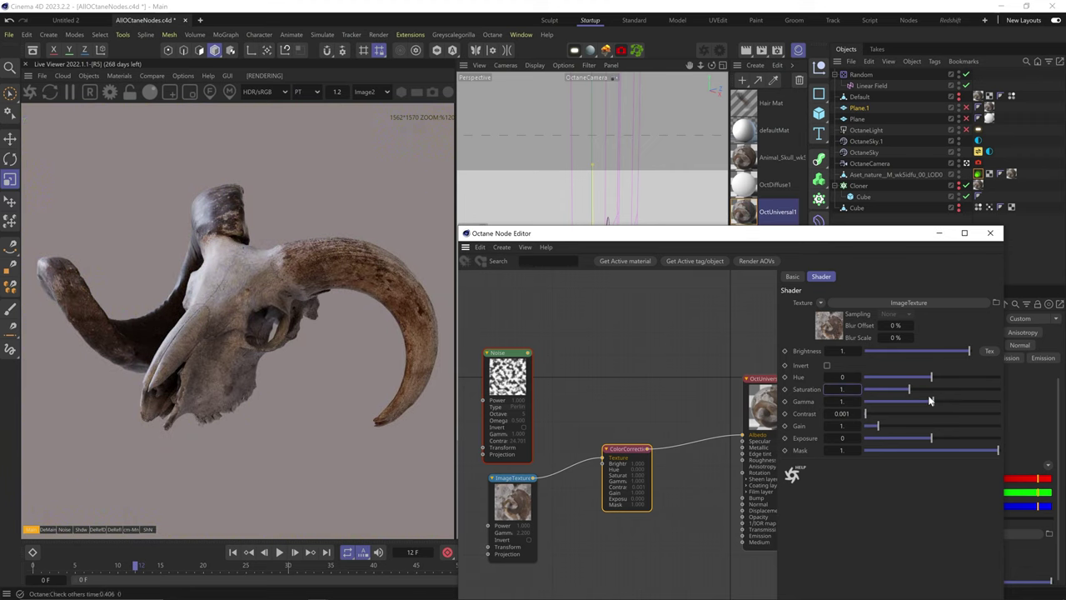
drag(930, 401, 939, 377)
drag(856, 401, 816, 387)
text(1)
key(Return)
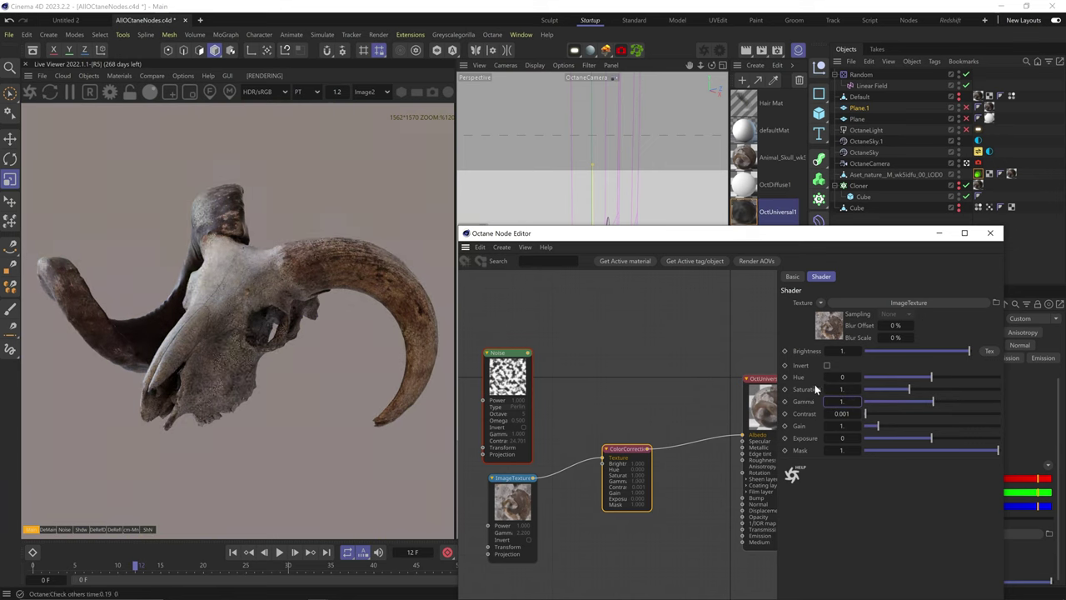
Step: Set the Color correction's hue to 0.782, saturation to 2.448, contrast to 0.00126, gain to 1.046, exposure to 0.126 and mask to 0.833
drag(867, 414, 932, 441)
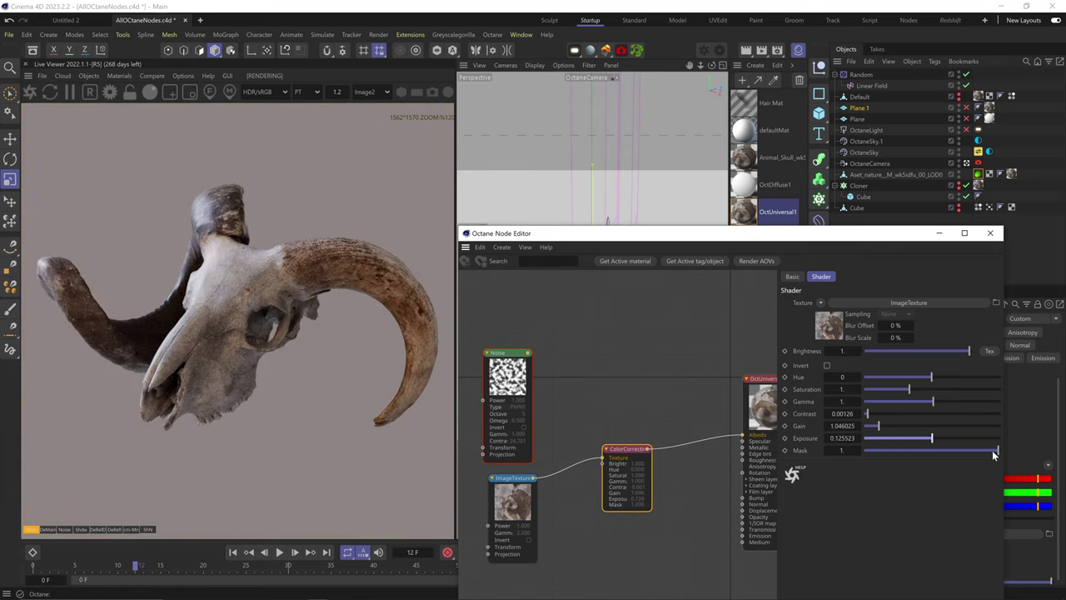
drag(993, 453, 900, 450)
drag(909, 389, 953, 389)
drag(901, 451, 1011, 447)
drag(954, 389, 984, 379)
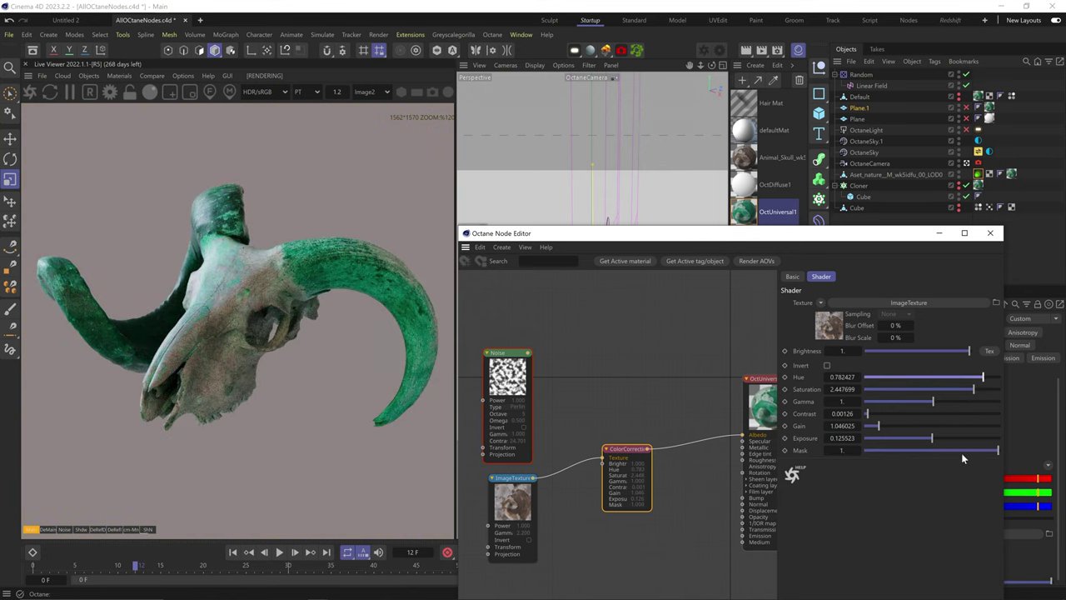
mouse_move(962, 452)
mouse_down()
mouse_move(925, 451)
mouse_move(979, 457)
mouse_up()
Step: Replace the Color correction node with an Image adjustment node between the ImageTexture and OctUniversal1's Albedo
middle_drag(617, 412, 669, 397)
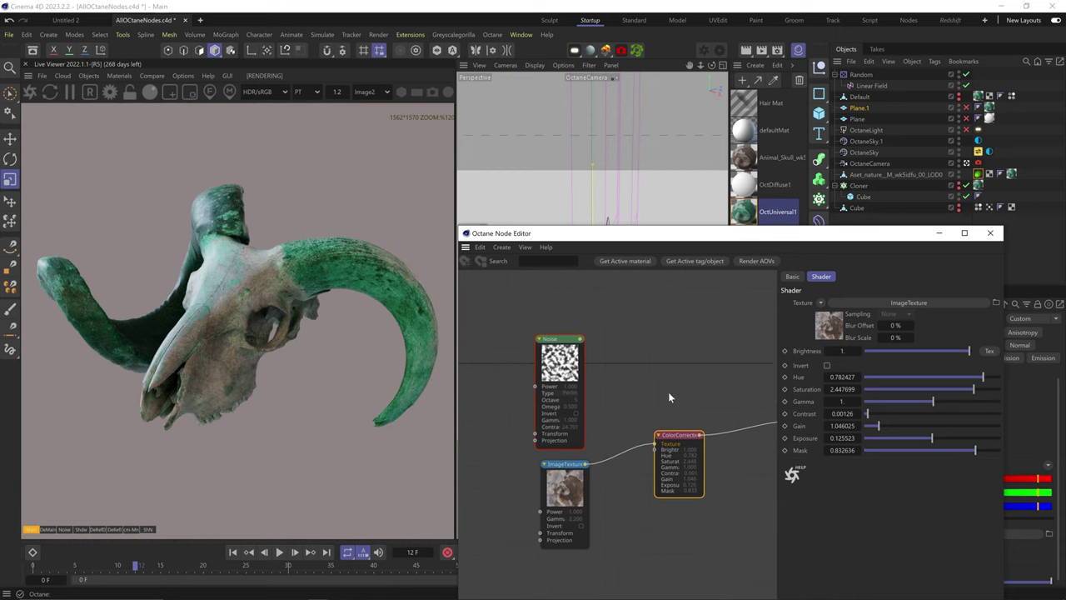
drag(580, 339, 667, 466)
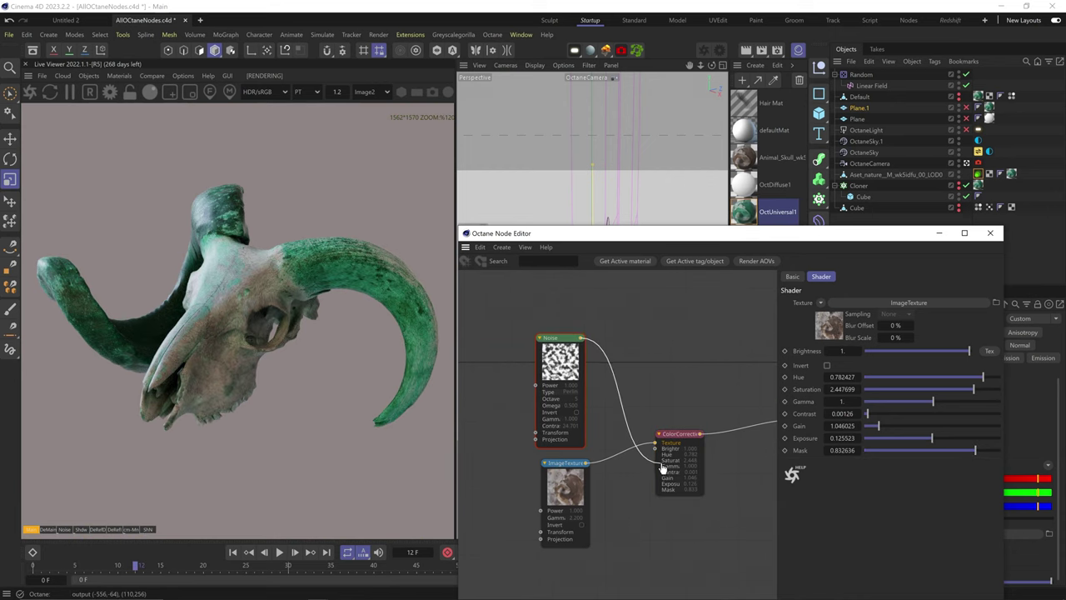
key(Delete)
mouse_move(492, 450)
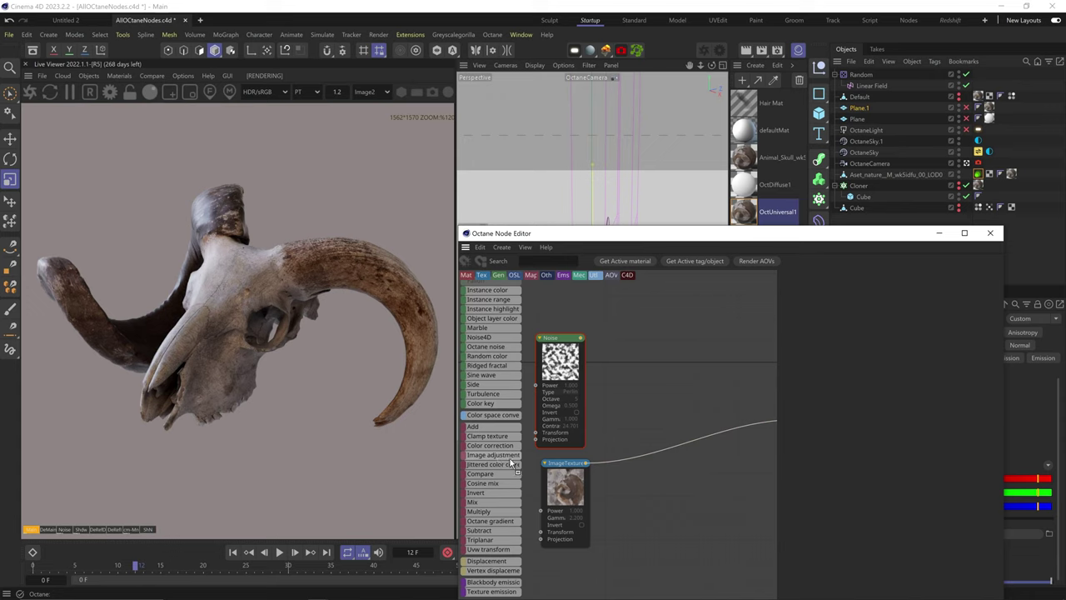
drag(496, 456, 679, 448)
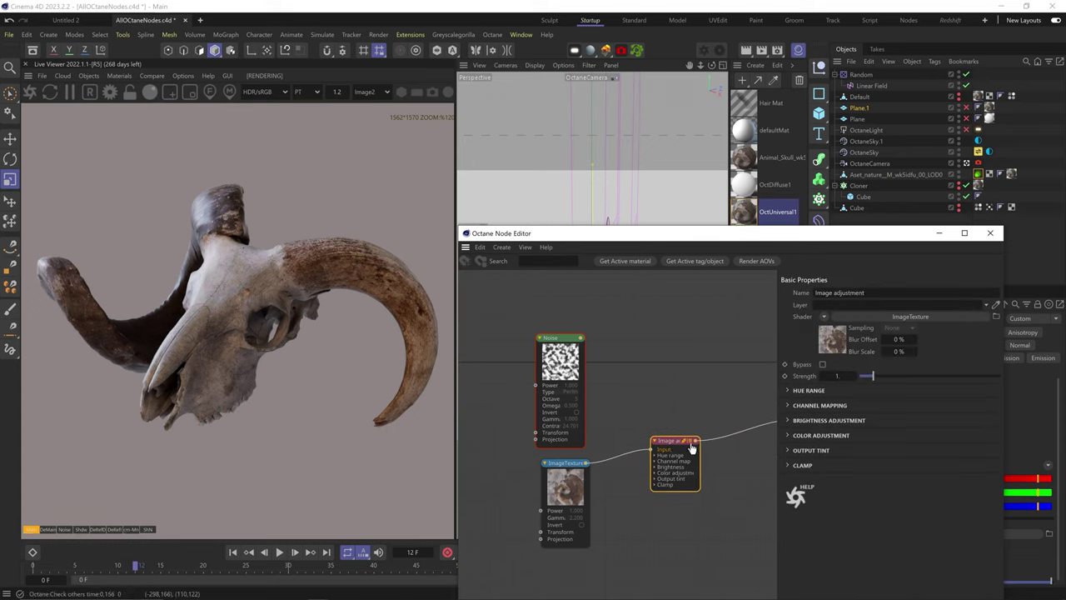
Step: Enable the Image adjustment's channel mapping and map both the green and blue channels to Red
click(817, 406)
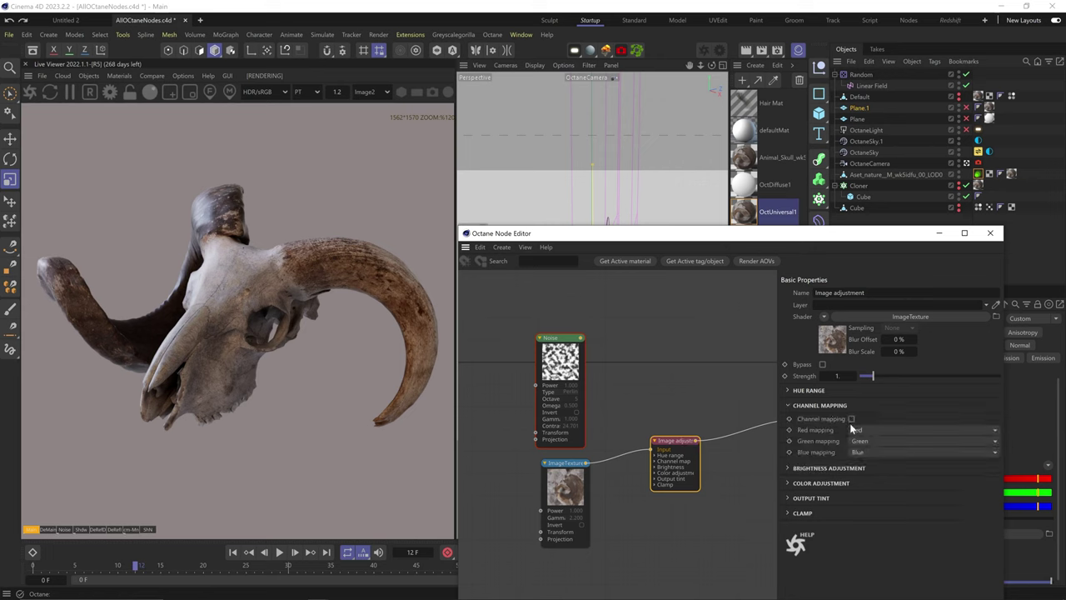
click(852, 419)
click(883, 441)
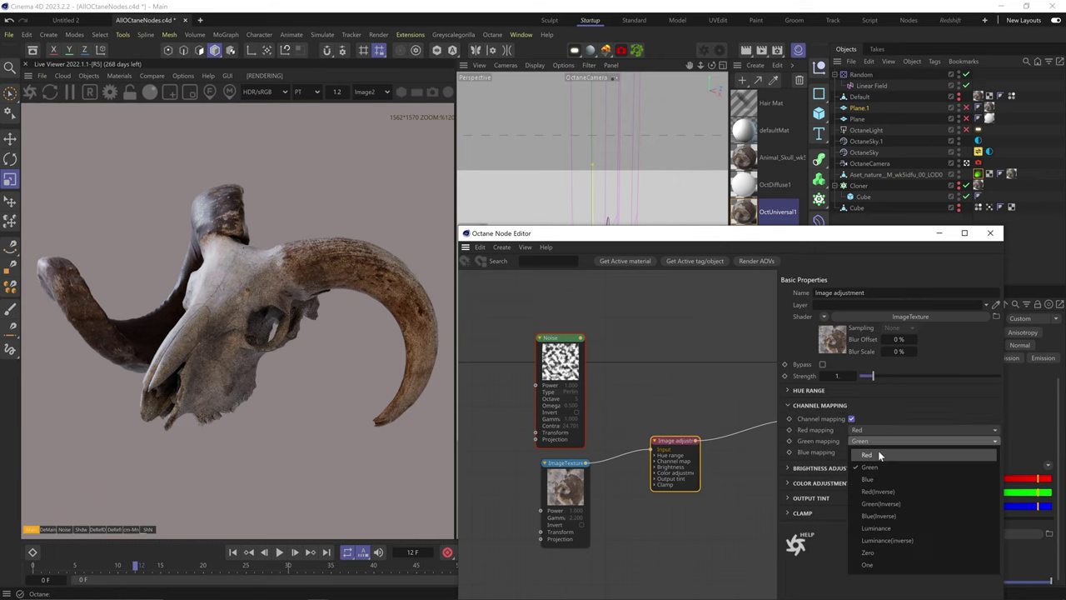
click(879, 454)
click(878, 450)
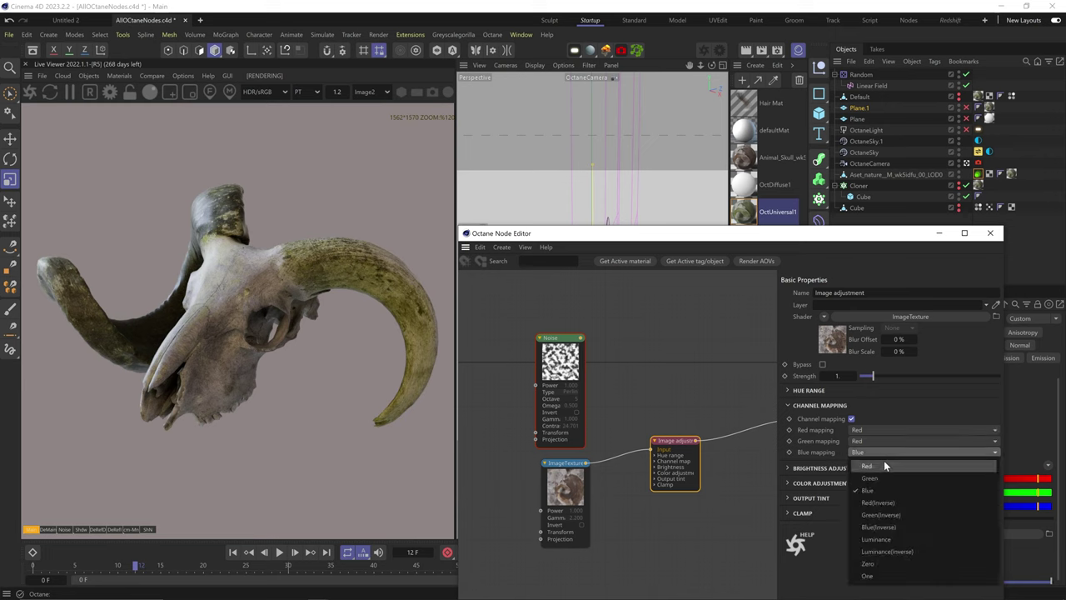
click(887, 463)
Step: Map the Image adjustment's blue, green and red channels all to Green
click(873, 451)
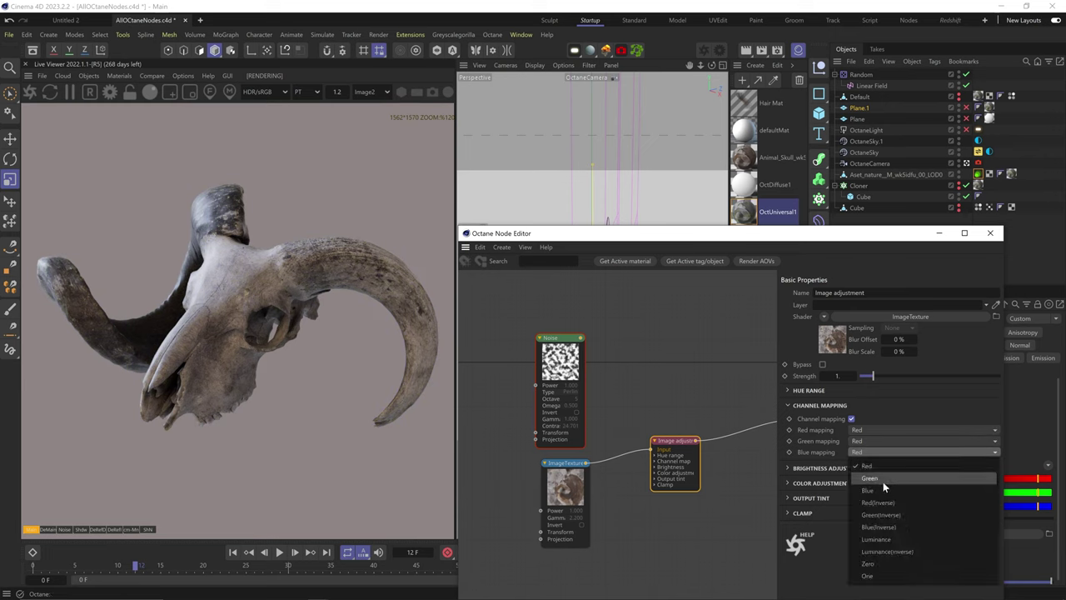
click(883, 481)
click(867, 440)
click(878, 466)
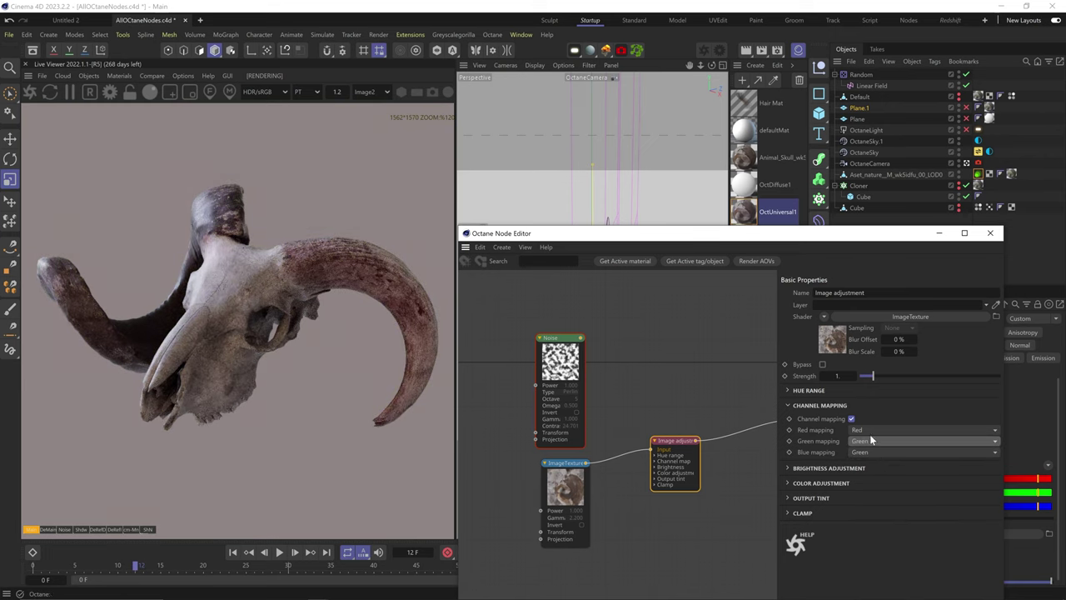
click(870, 433)
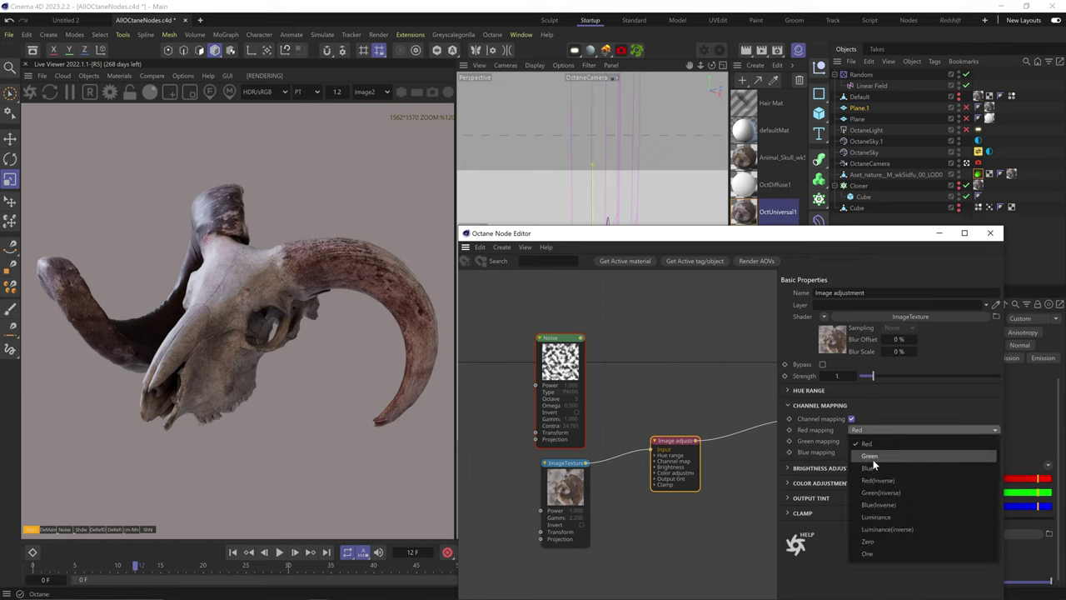
click(871, 456)
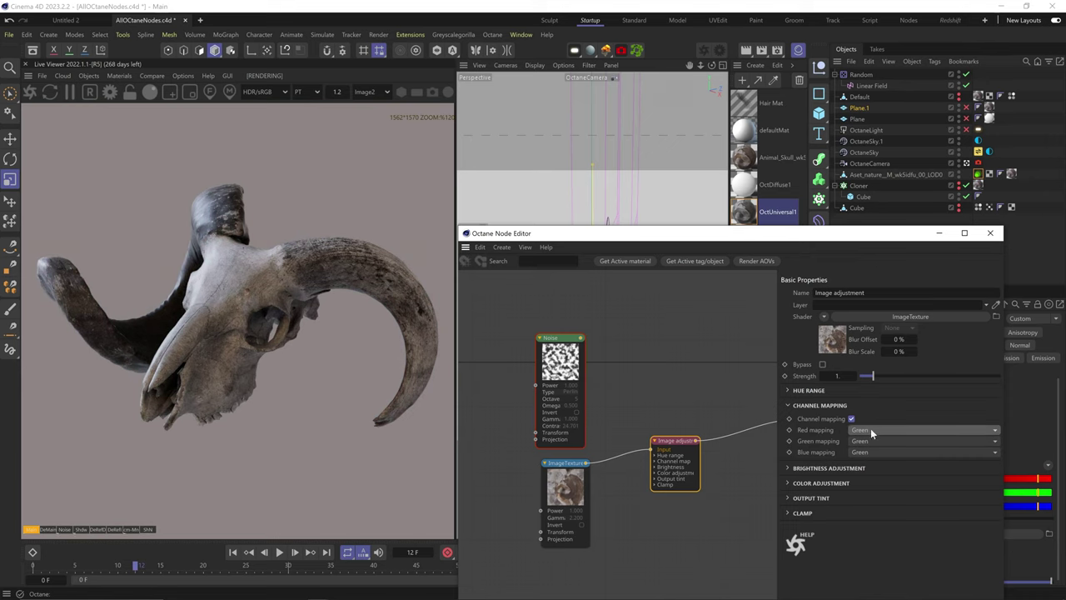
Step: Try Green(Inverse) as the red mapping, and reset the channel mappings to their defaults
click(870, 429)
click(904, 492)
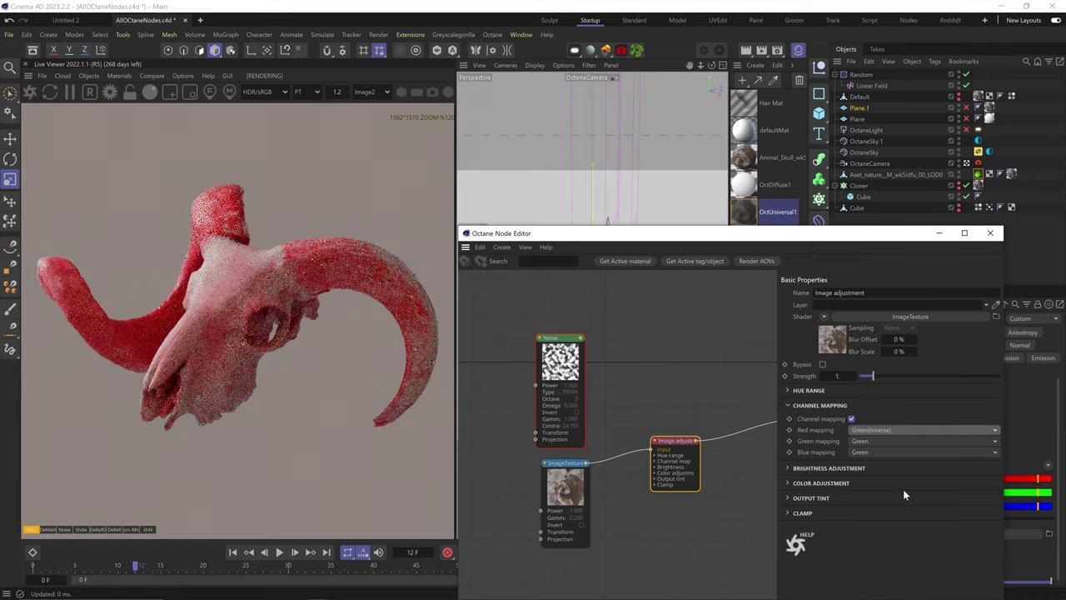
click(869, 431)
click(871, 456)
right_click(824, 451)
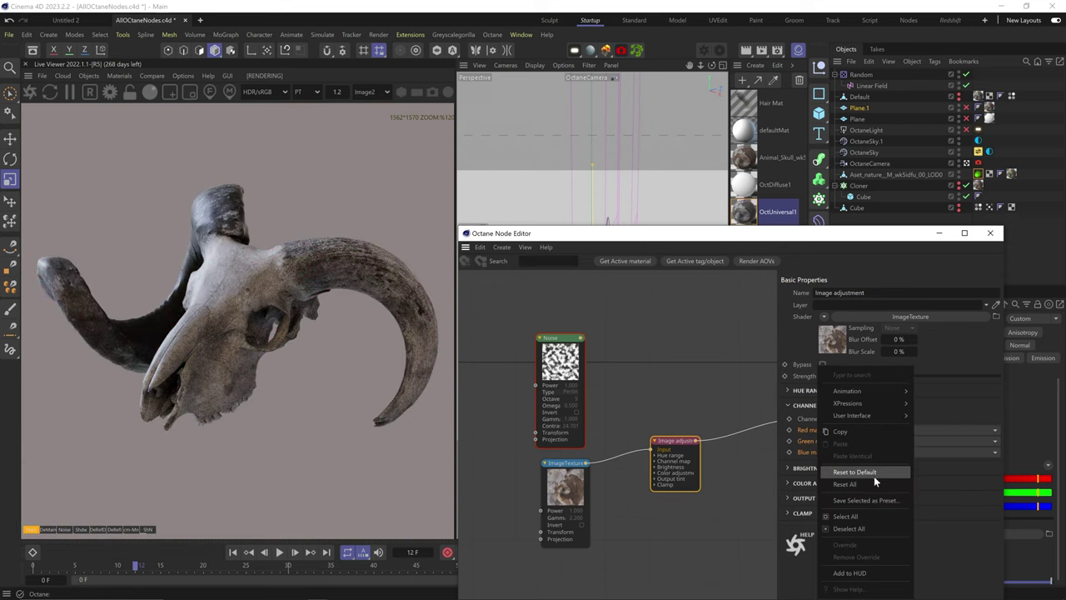
click(874, 476)
Step: Try out the brightness adjustment, setting its pivot to 0.485116 and gamma to 2.209302, and switch the adjustment off
click(825, 468)
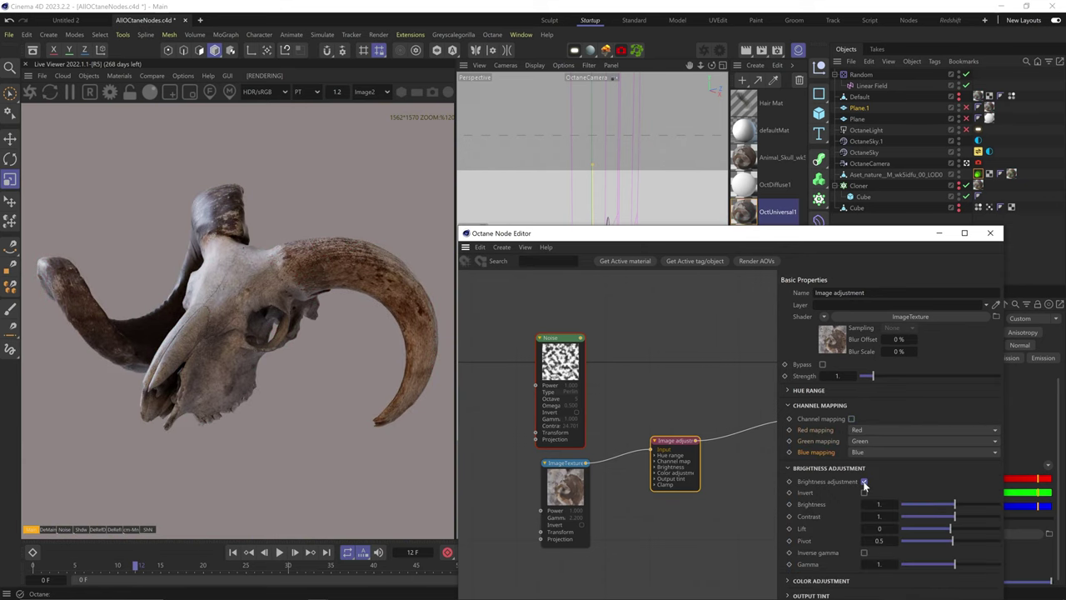
mouse_move(954, 505)
mouse_down()
mouse_move(965, 507)
mouse_move(939, 518)
mouse_move(971, 530)
mouse_move(942, 531)
mouse_move(980, 541)
mouse_move(969, 519)
mouse_move(954, 519)
mouse_move(970, 543)
mouse_move(944, 538)
mouse_move(966, 517)
mouse_up()
key(ctrl+z)
key(ctrl+z)
key(ctrl+z)
drag(871, 541, 883, 564)
right_click(896, 517)
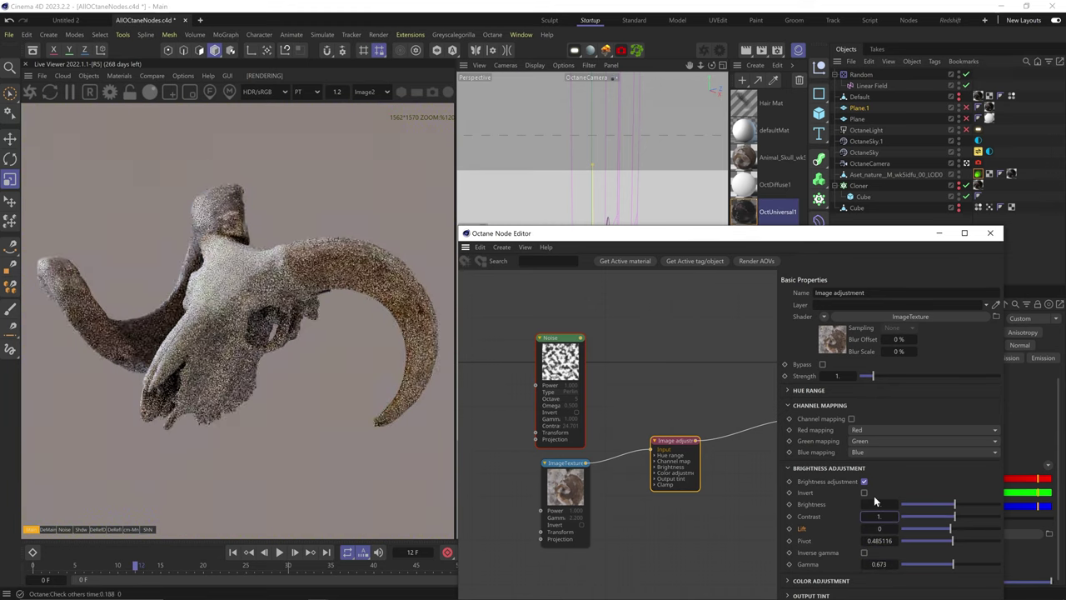
mouse_move(964, 564)
mouse_down()
mouse_move(976, 565)
mouse_move(959, 564)
mouse_up()
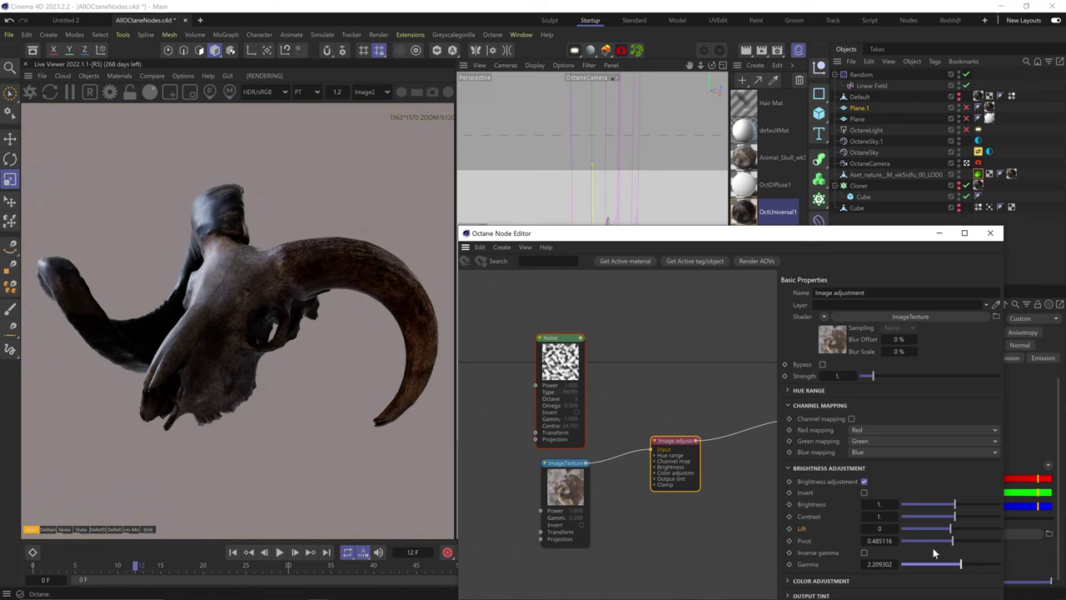
click(864, 482)
click(847, 468)
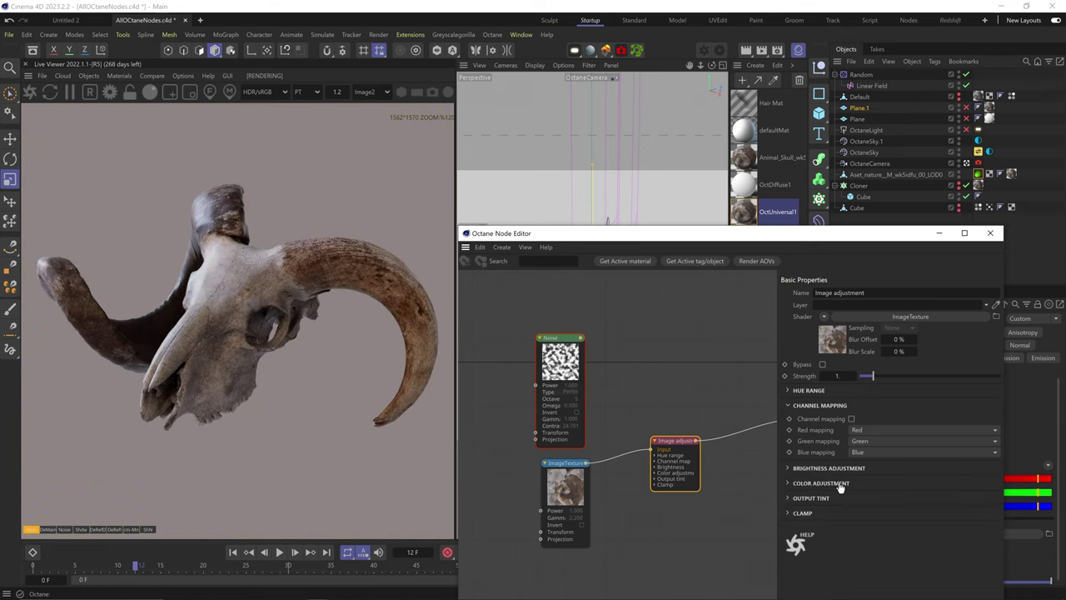
Step: Enable the color adjustment with a hue shift of about 272.28, saturation of about 2.89 and a red tint of strength 0.517766
click(837, 483)
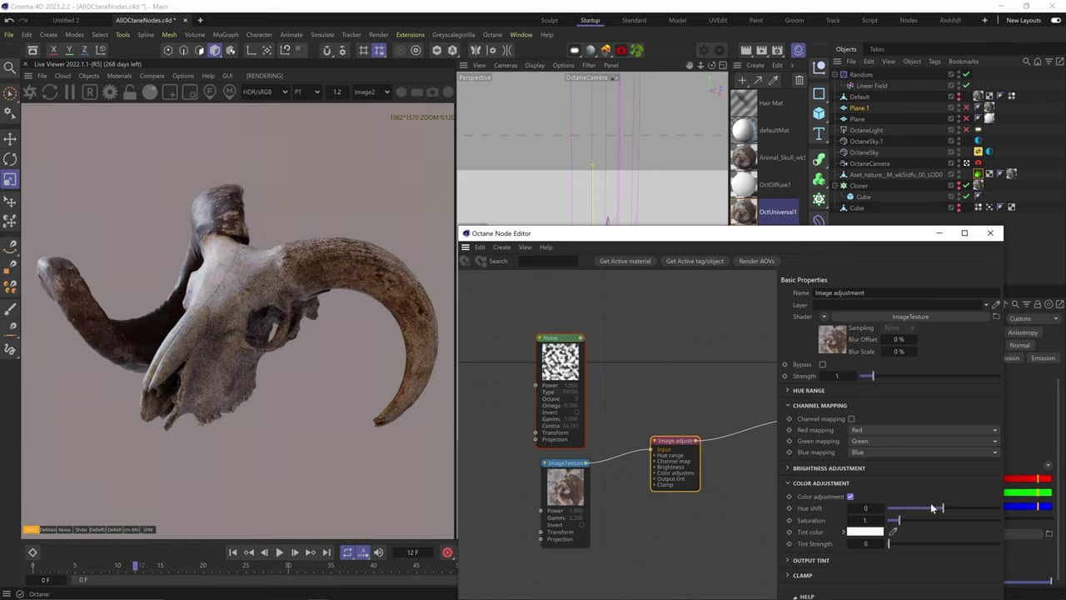
drag(943, 507, 984, 508)
drag(899, 520, 921, 521)
click(865, 532)
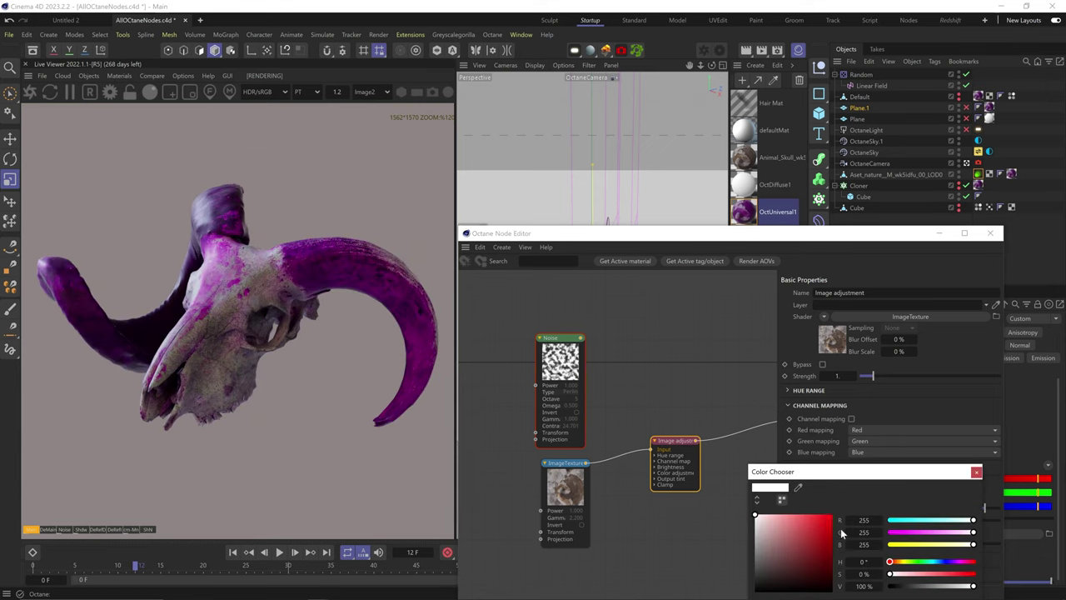
click(831, 513)
click(975, 472)
drag(902, 541, 914, 542)
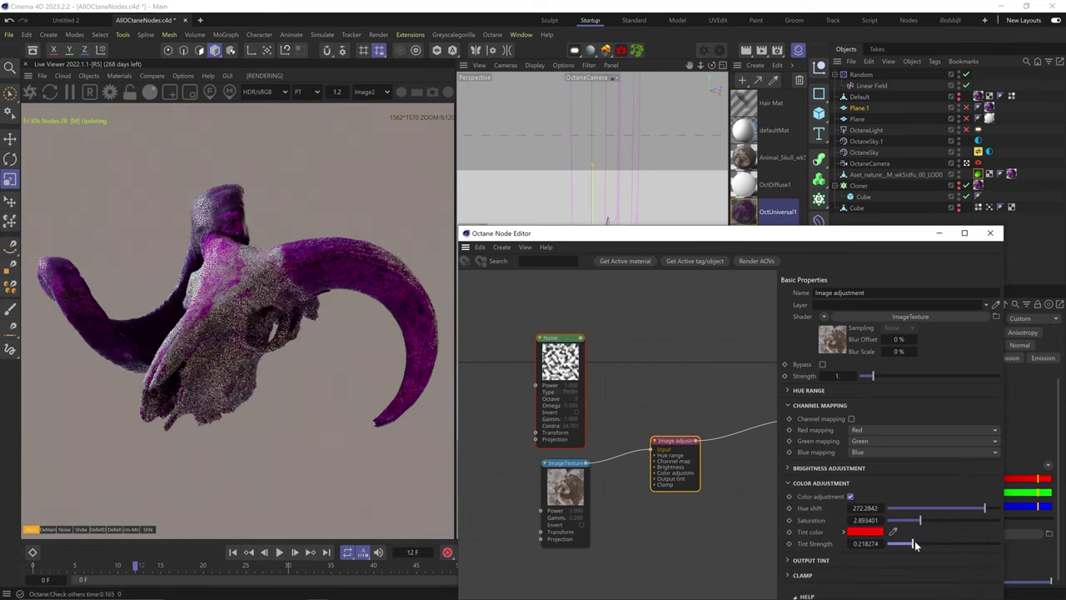
drag(980, 545, 945, 544)
Step: Set the color adjustment's hue shift to 0, saturation to 1, tint color to blue and tint strength to 0
double_click(871, 509)
text(0)
key(Tab)
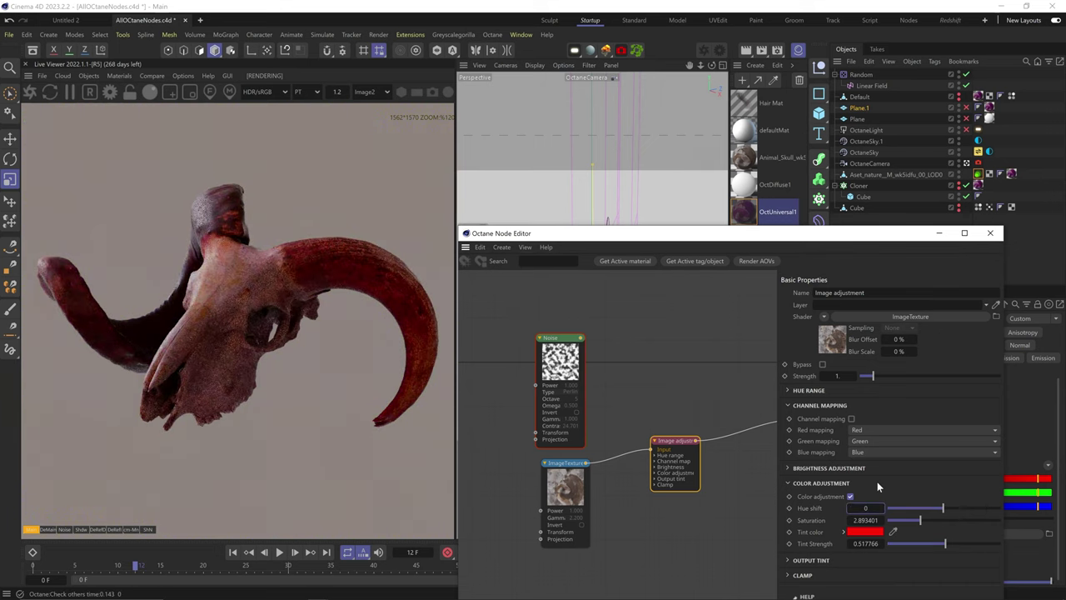
text(1)
key(Return)
click(864, 531)
click(953, 563)
click(976, 471)
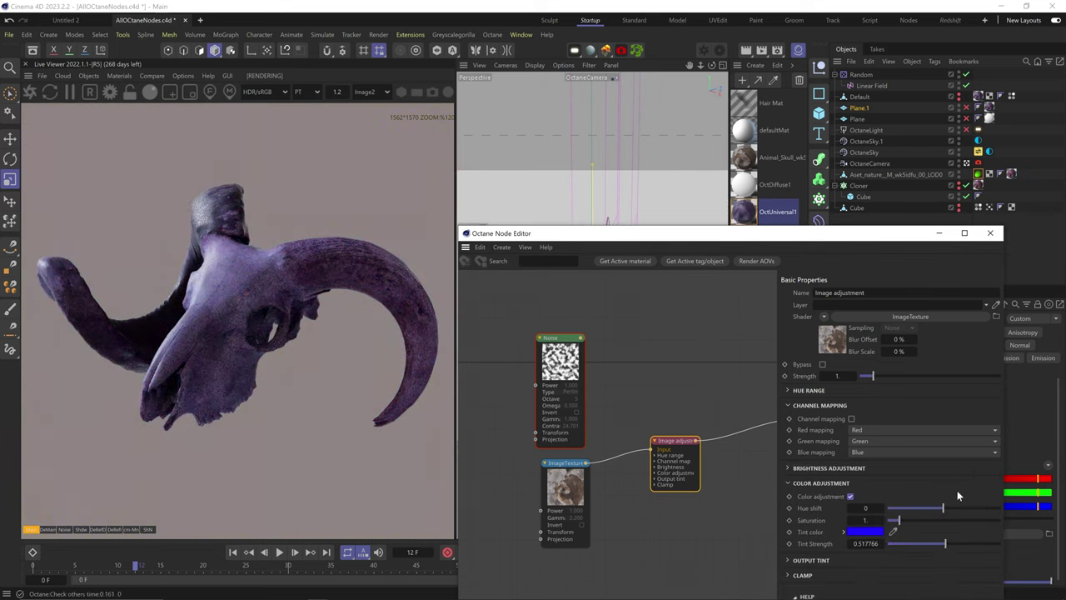
drag(946, 544, 902, 544)
click(823, 483)
Step: Enable the Image adjustment's output tint with red shadows and blue highlights
click(825, 498)
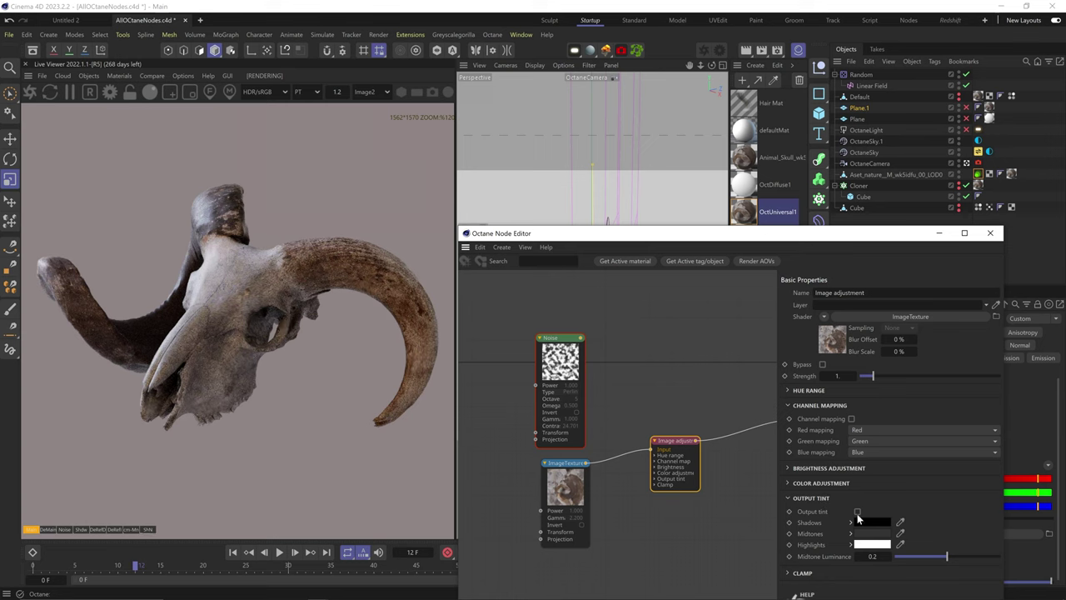
click(857, 511)
click(871, 544)
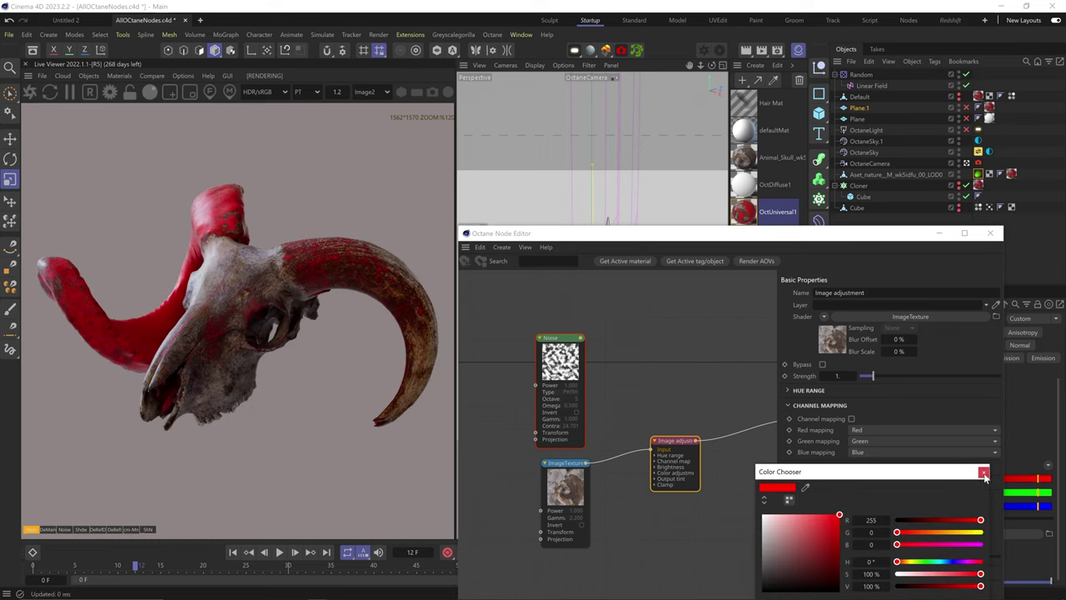
click(957, 563)
click(834, 516)
click(983, 472)
Step: Set the output tint's midtones to green and its midtone luminance to 0, and switch the output tint off
click(871, 533)
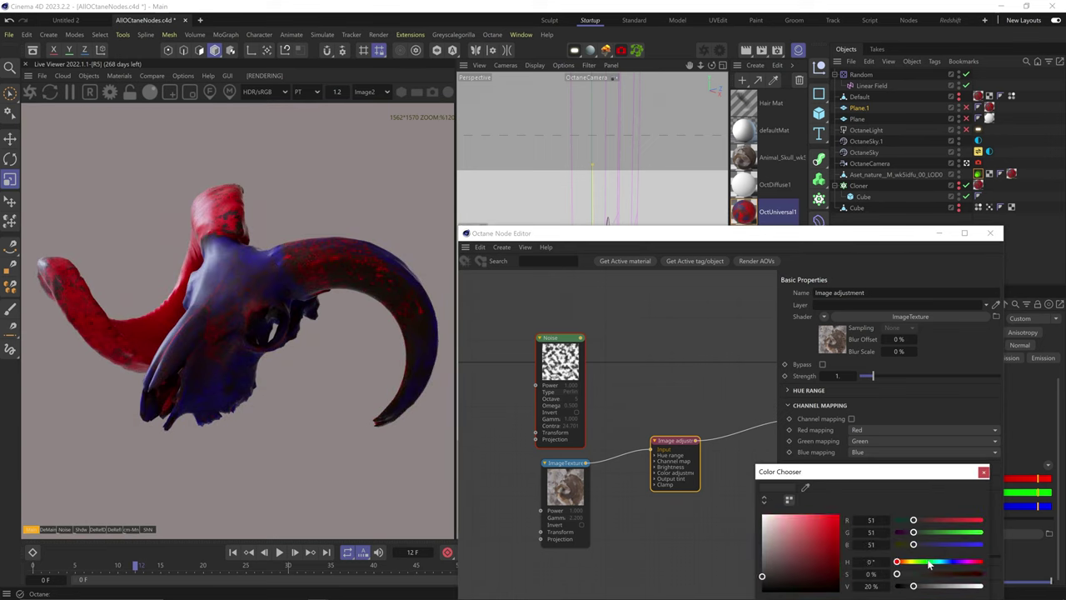
click(923, 562)
click(833, 515)
click(984, 473)
drag(946, 557, 900, 556)
drag(872, 557, 798, 556)
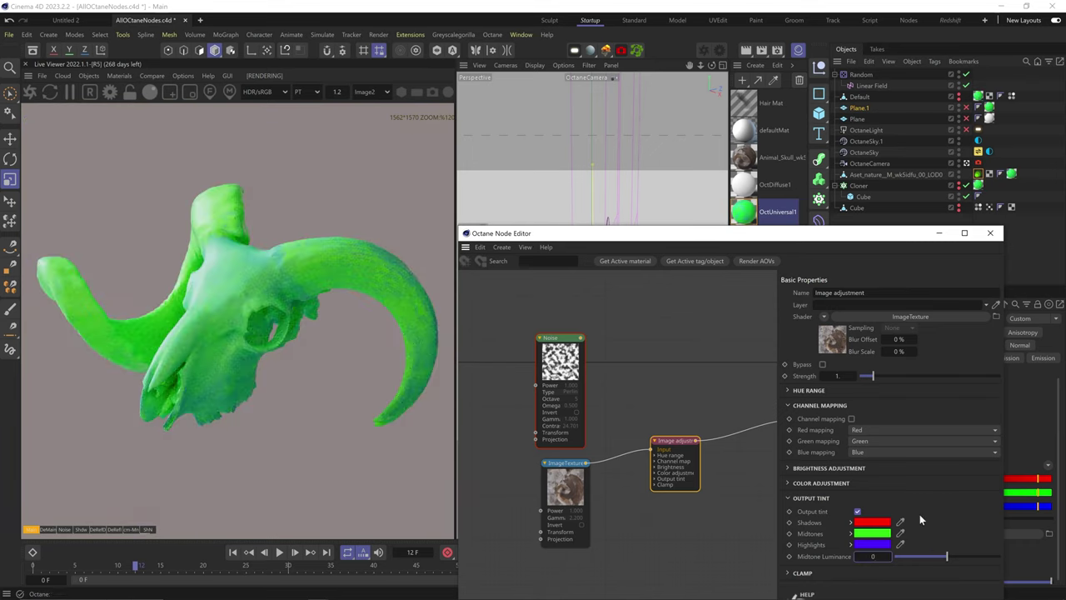
click(857, 512)
click(800, 499)
Step: Enable the Image adjustment's clamp, try a clamp high of 0.2, and undo that value
click(799, 514)
click(836, 526)
click(835, 527)
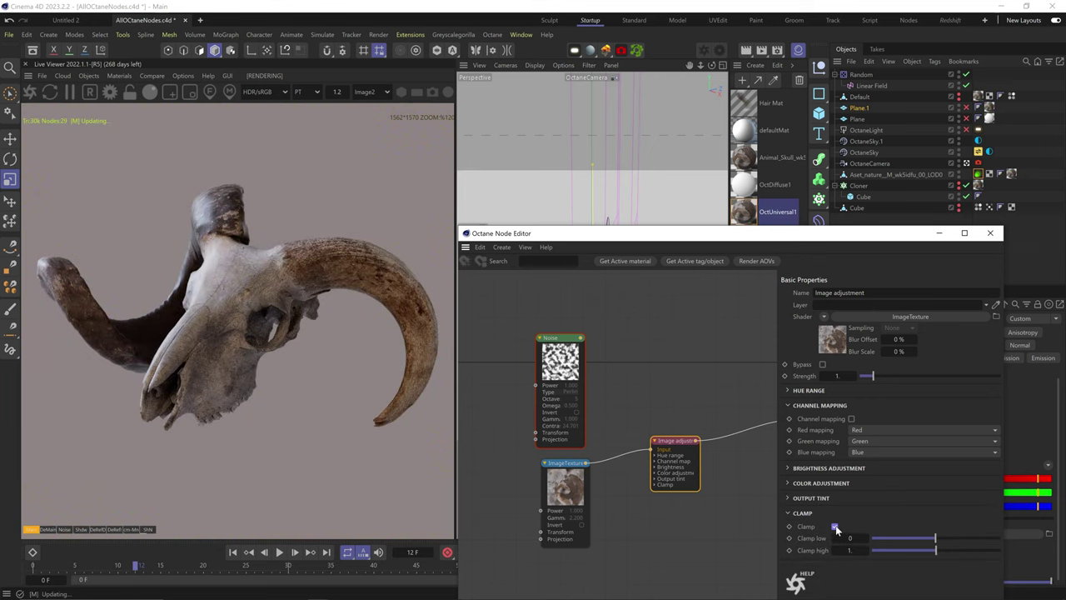
drag(843, 551, 919, 552)
text(0.2)
key(Return)
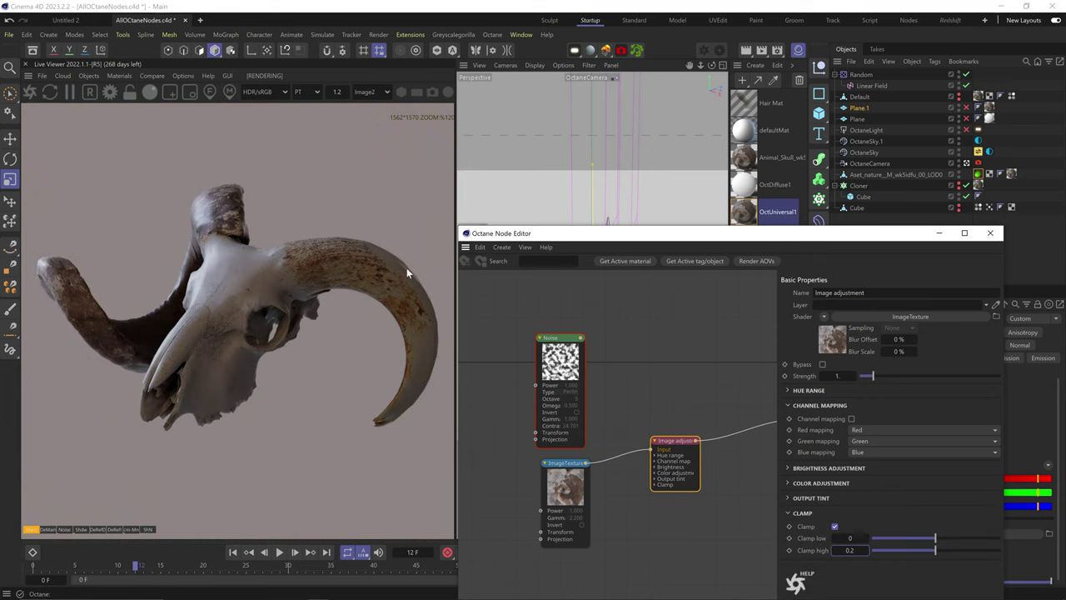
key(ctrl+z)
Step: Set the clamp low value to 0.2 and switch the clamp off
double_click(851, 537)
text(0.2)
key(Return)
click(834, 526)
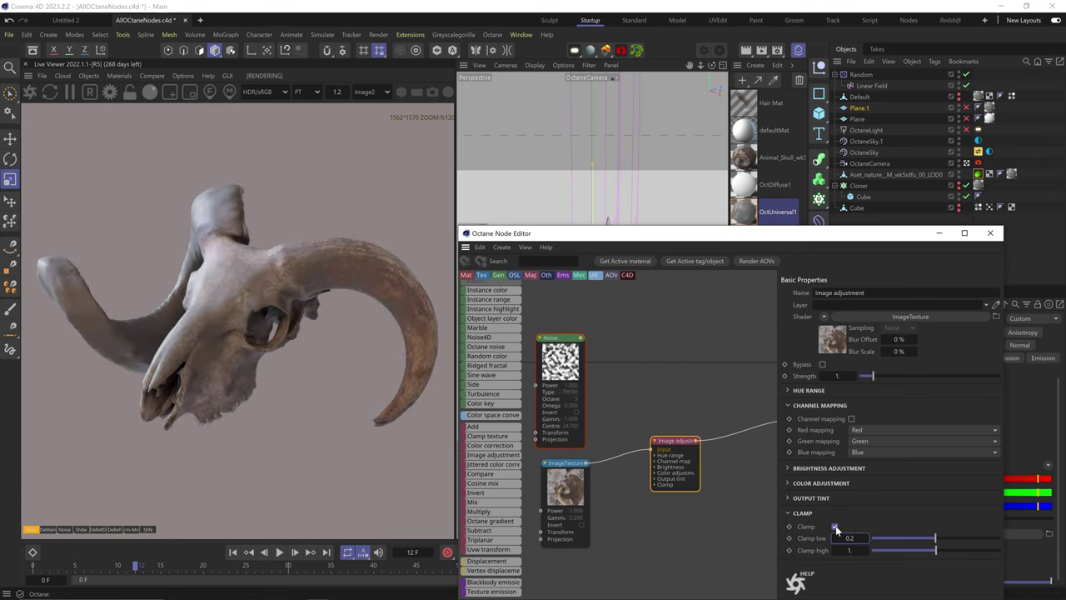
Step: Enable the Image adjustment's color adjustment and set its hue shift to about 195.53
click(820, 405)
click(822, 435)
click(849, 449)
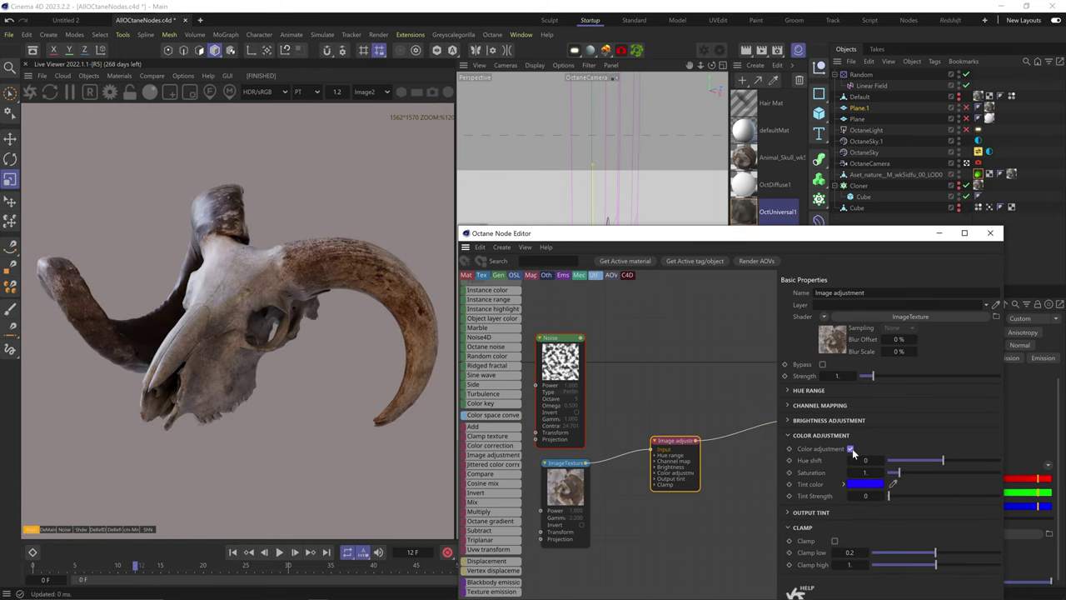
drag(920, 462, 973, 461)
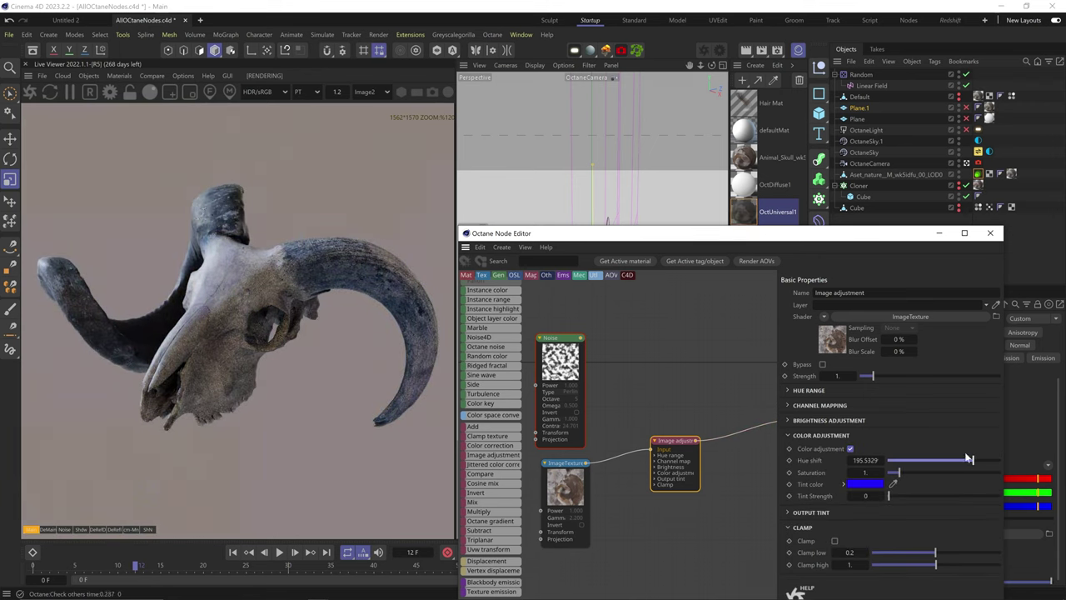
Step: Enable the hue range, sample the affected hue from the brown horn in the render, and adjust the range
click(817, 391)
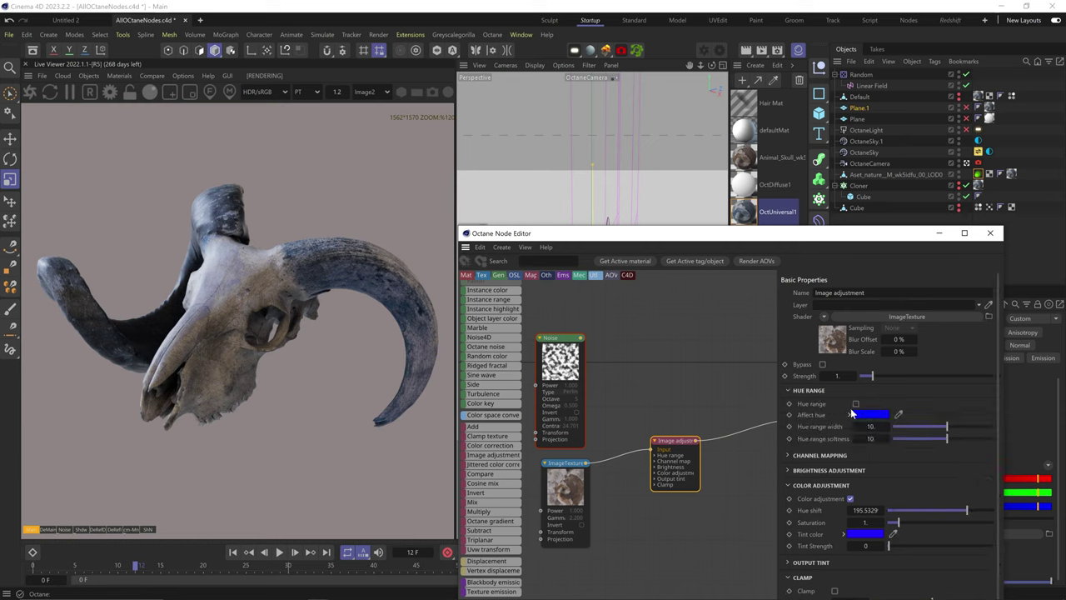
click(854, 405)
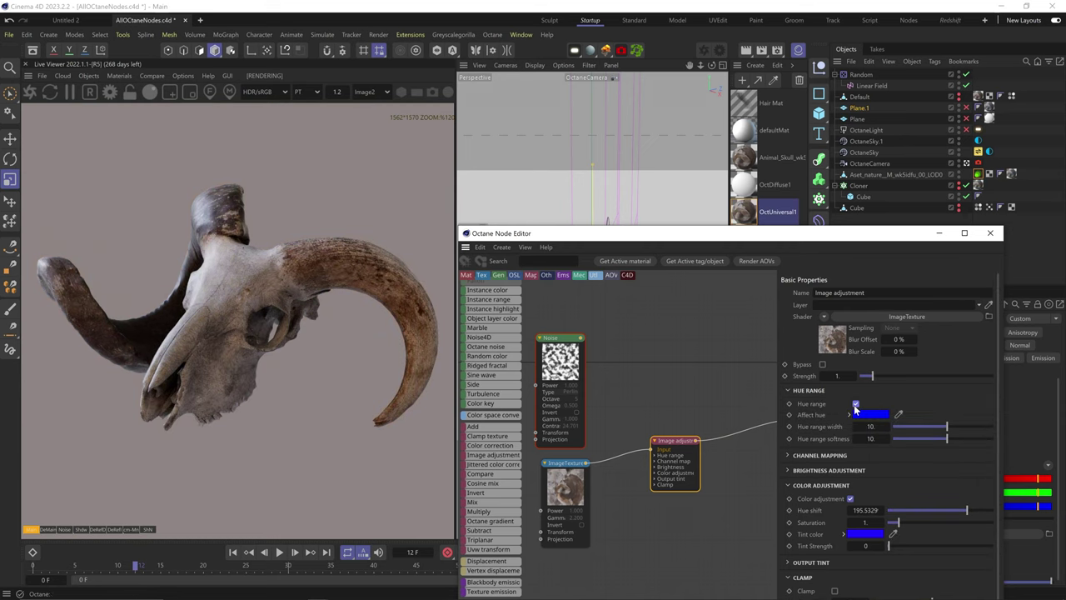
click(898, 414)
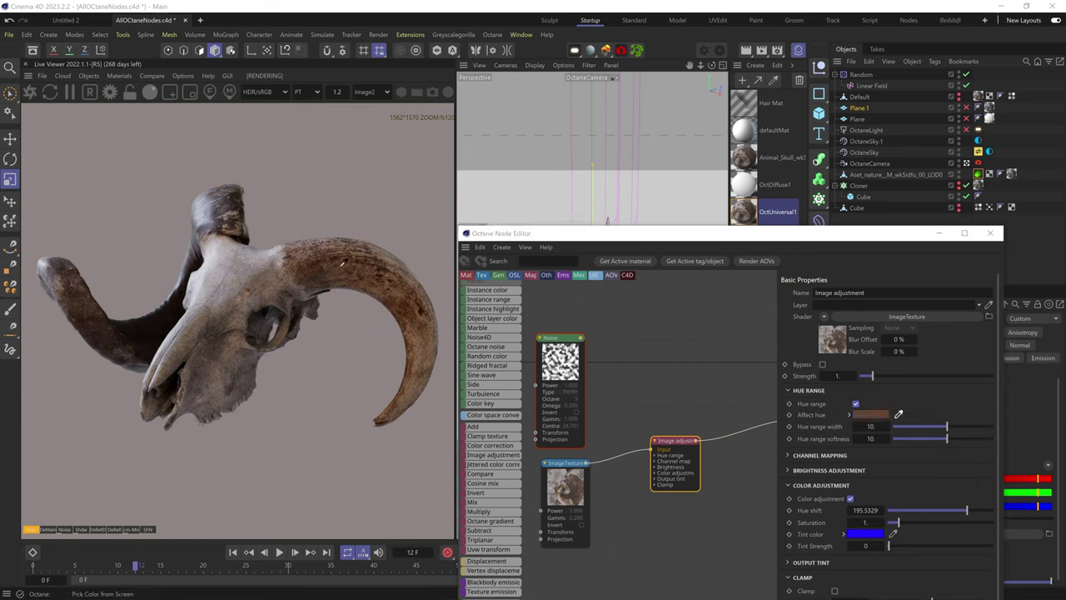
click(344, 269)
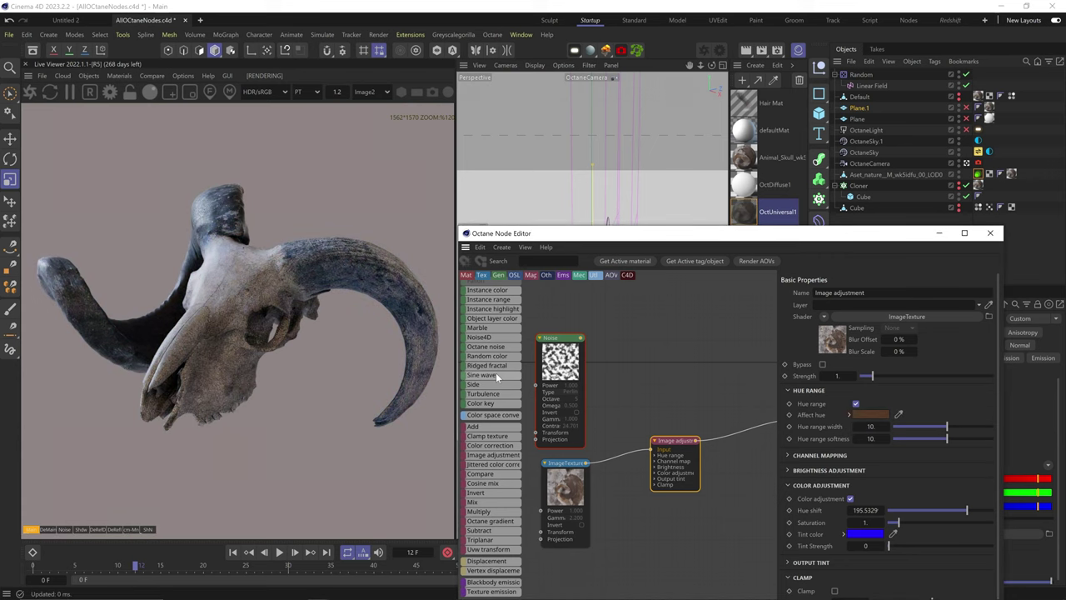
mouse_move(947, 428)
mouse_down()
mouse_move(957, 441)
mouse_move(945, 444)
mouse_up()
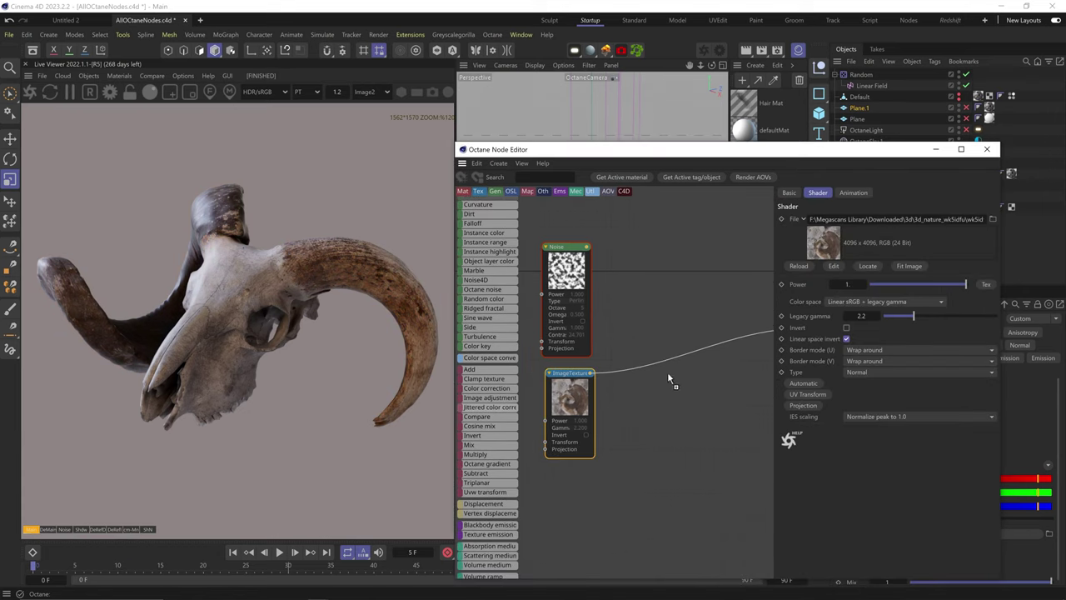
Step: Insert a Jittered color correction between the image texture and Albedo, with brightness range X at 0.131 and hue range Y at 1
drag(668, 378, 643, 367)
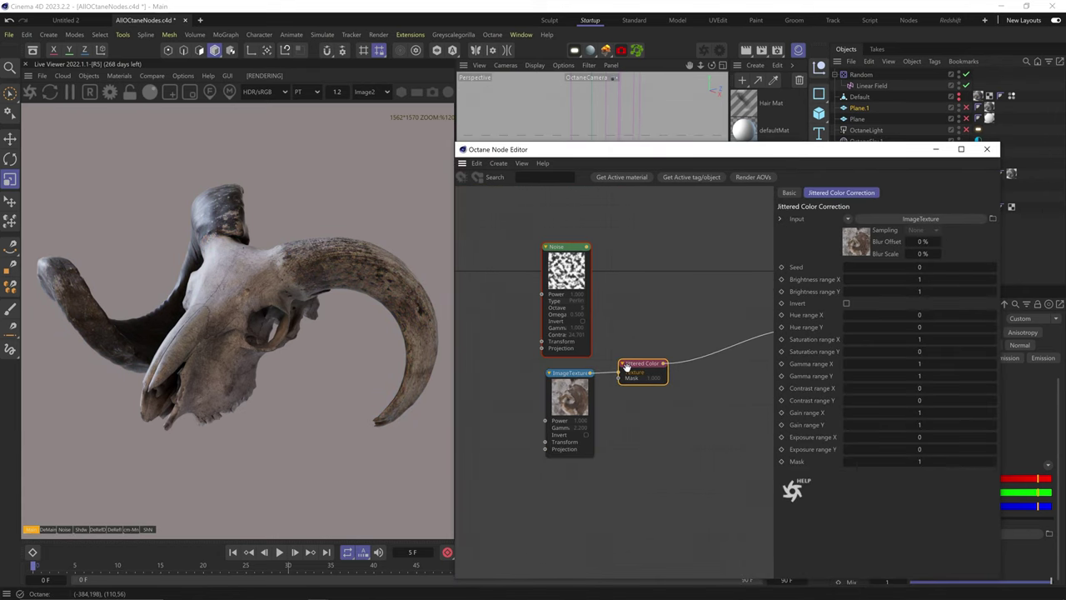
drag(934, 279, 893, 279)
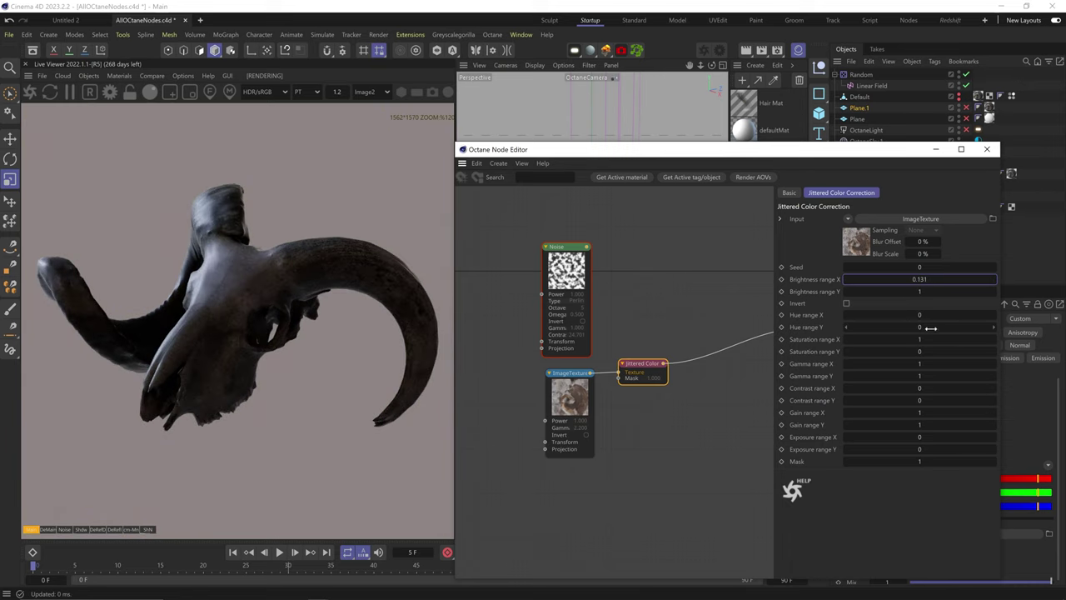
drag(928, 328, 1005, 279)
Step: Set the saturation range X to 3, gamma range Y to 1.726, contrast range Y to 1.153, gain range Y to 1.715 and exposure range Y to 0.432
click(935, 352)
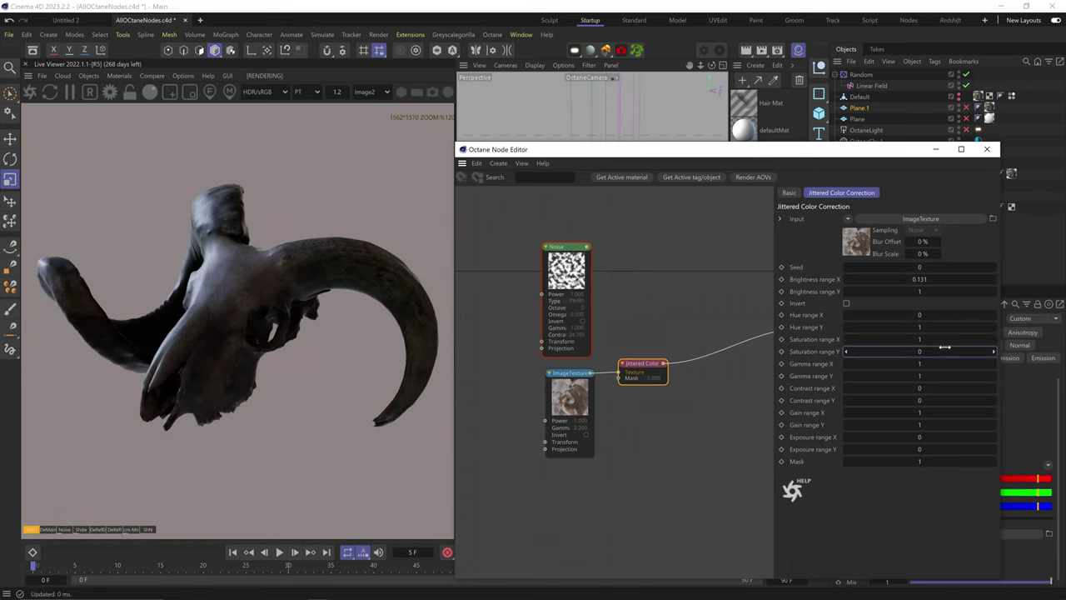
drag(919, 339, 930, 339)
drag(921, 376, 928, 449)
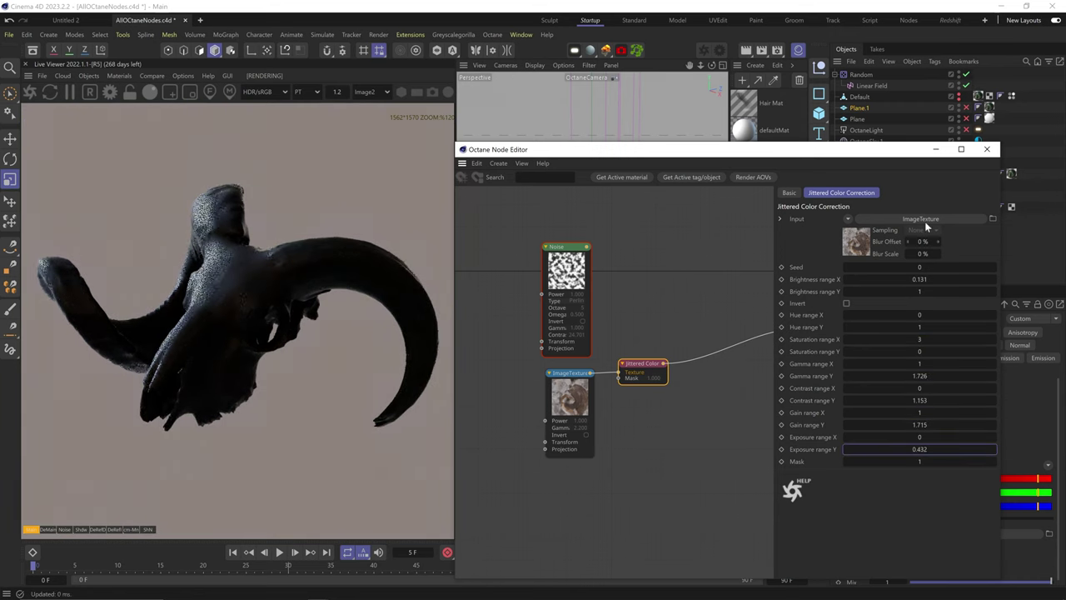
Step: Raise the Jittered color correction's seed step by step to 23
click(994, 267)
click(995, 267)
click(994, 268)
click(994, 267)
click(995, 267)
click(995, 268)
click(994, 268)
click(995, 268)
click(994, 267)
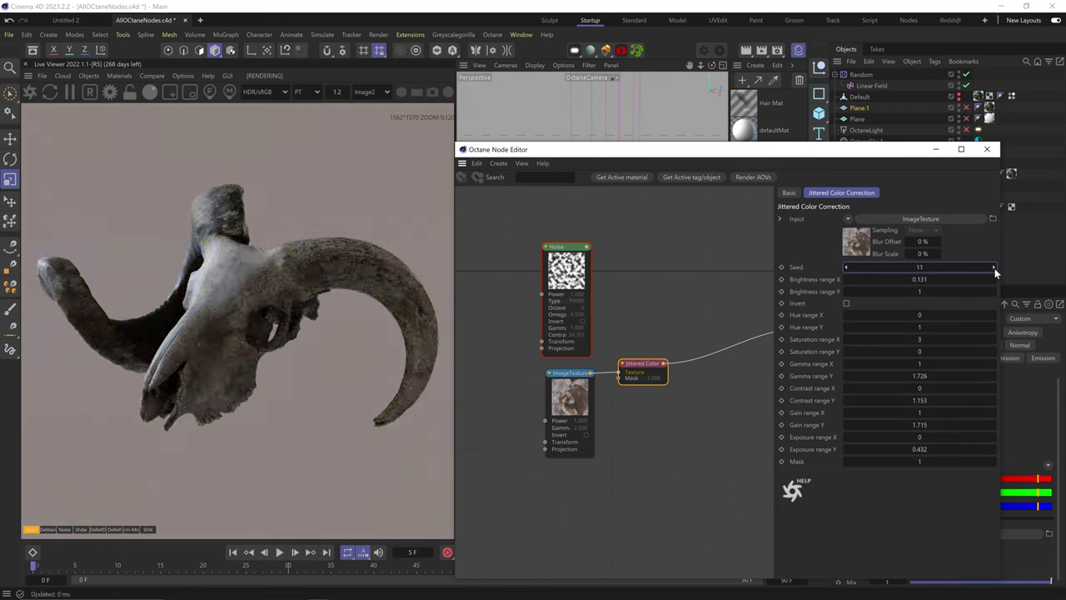
click(994, 268)
click(994, 267)
click(994, 268)
click(993, 268)
click(994, 267)
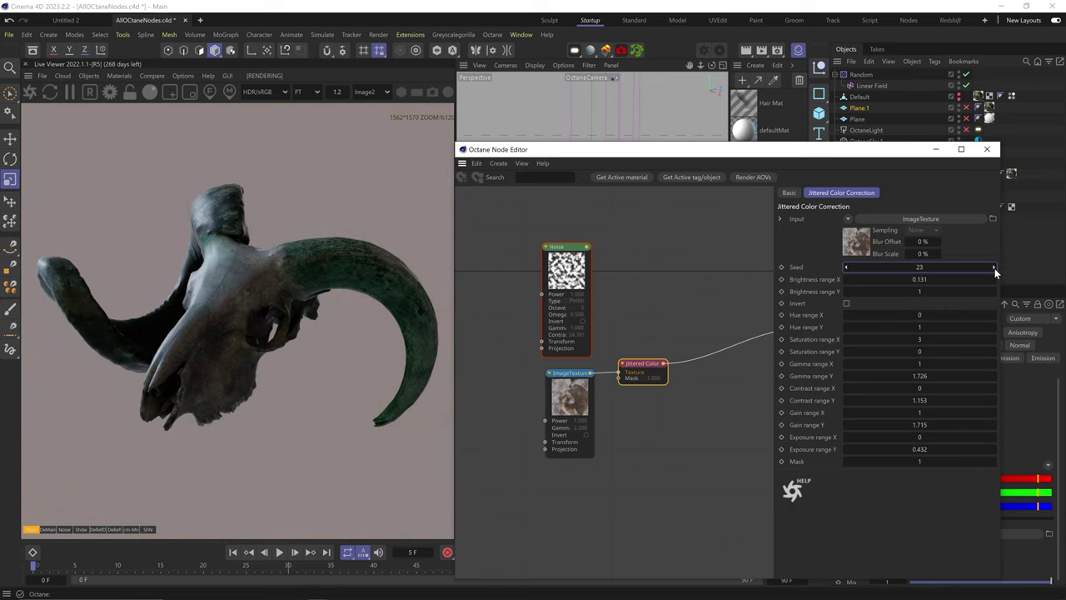
Step: Replace the Jittered color correction with a Compare node that takes the image texture as Input A
drag(695, 464, 623, 334)
key(Delete)
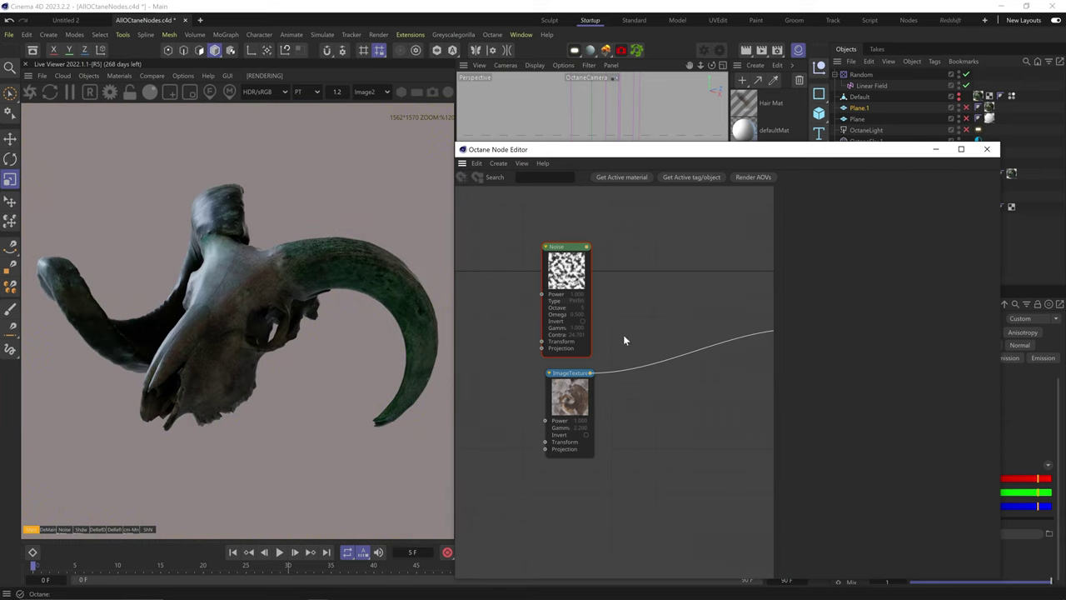
drag(485, 464, 672, 381)
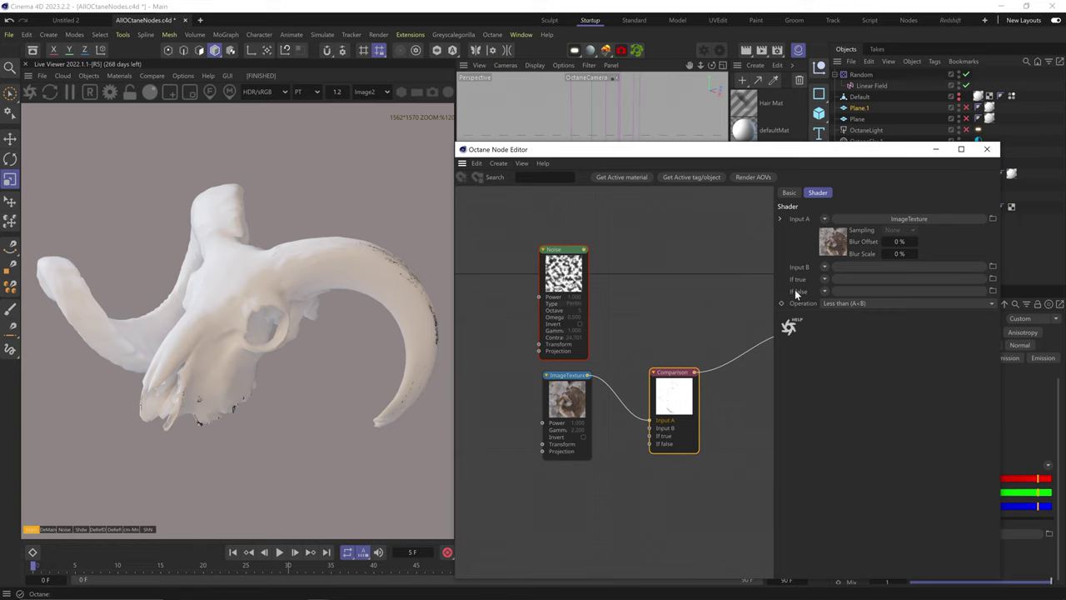
Step: Connect the noise to the Comparison's Input B and a pinkish-red RGB spectrum (1, 0.105691, 0.146341) to If true
drag(565, 391, 649, 428)
click(597, 272)
middle_drag(634, 470, 668, 405)
scroll(485, 275, up, 3)
drag(484, 247, 683, 373)
click(873, 246)
click(877, 259)
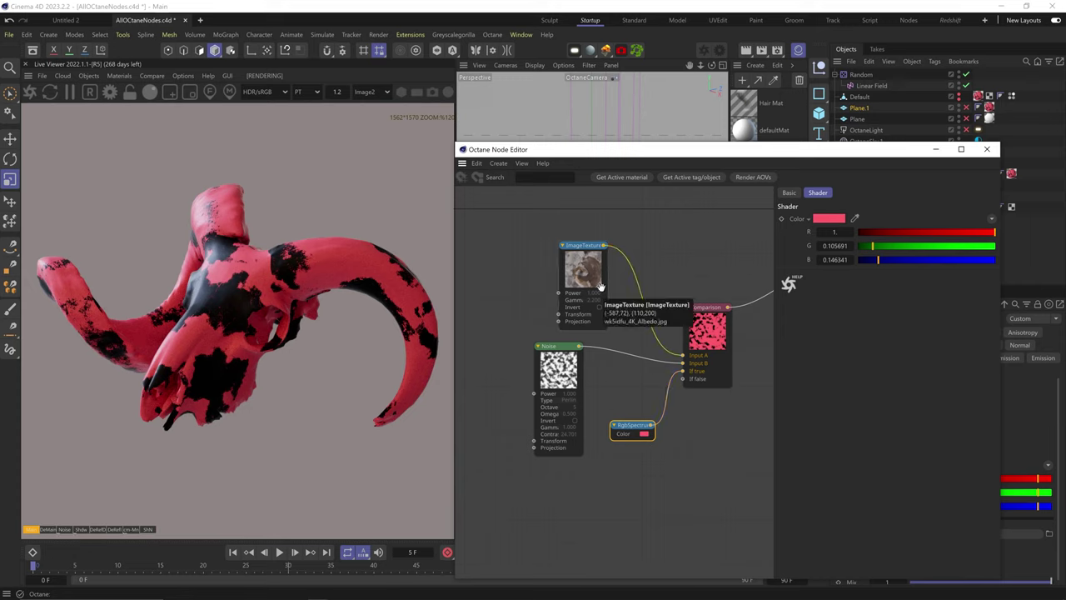
Step: Connect the image texture to the Comparison's If false input as well
click(559, 363)
click(705, 343)
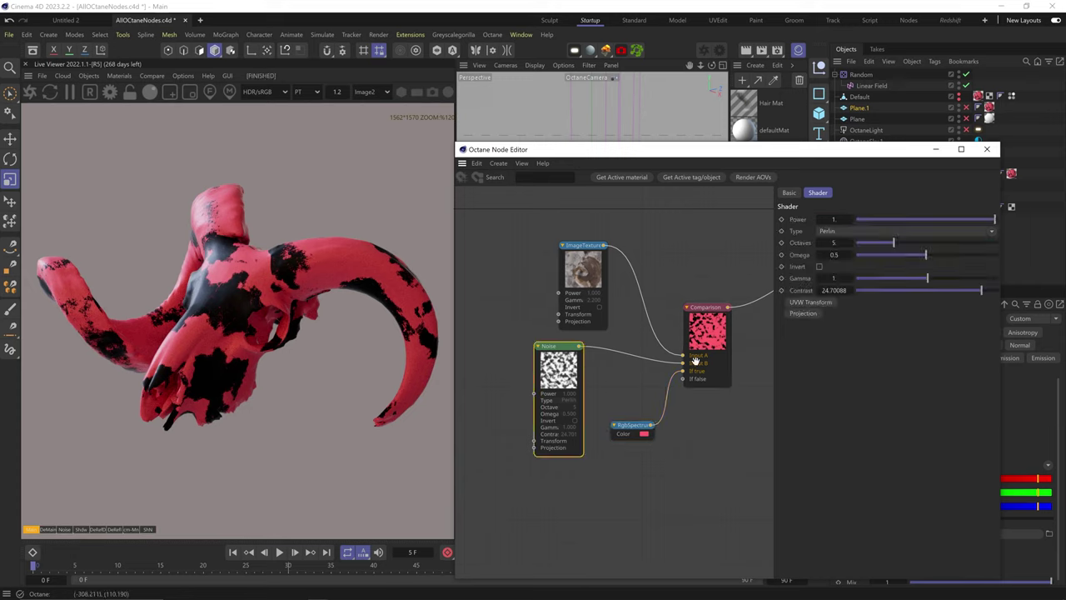
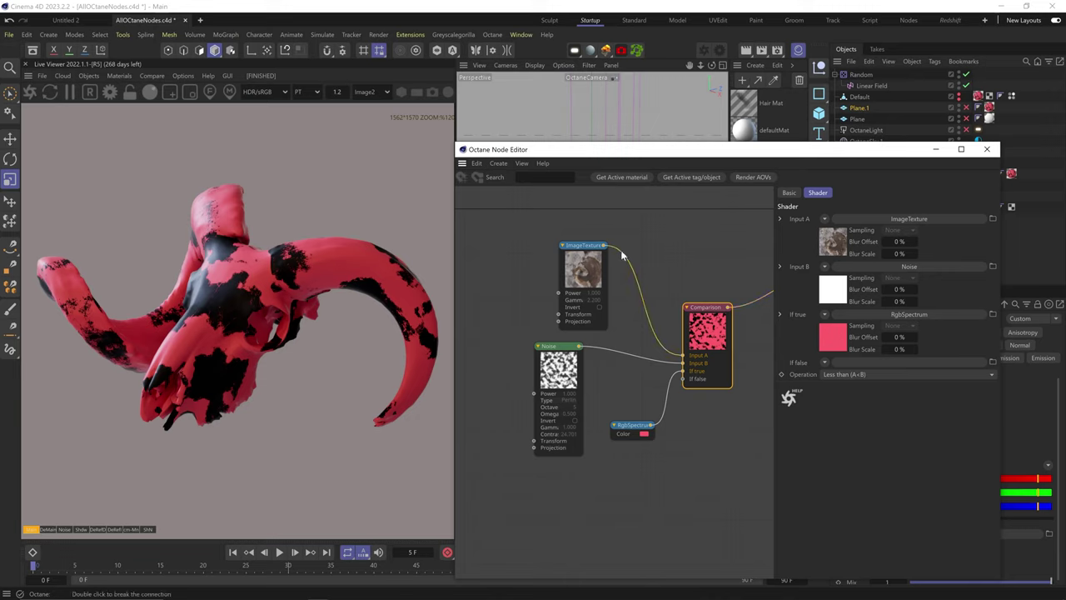
drag(607, 246, 683, 379)
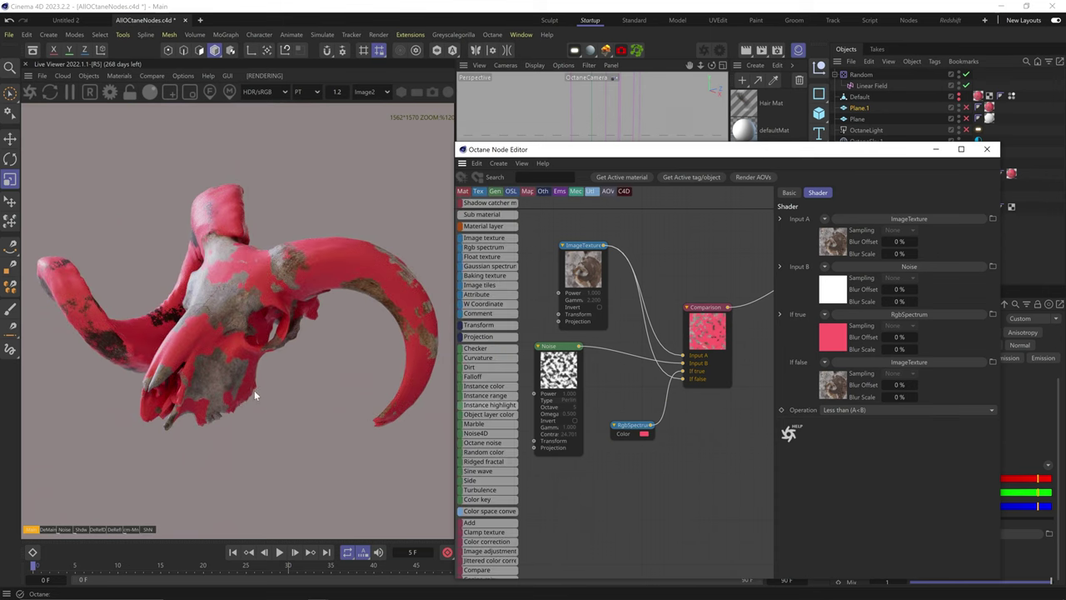
Step: Insert an Octane gradient between the noise and the Comparison's Input B, and try out the brightness value of its black and white knots
scroll(504, 533, down, 3)
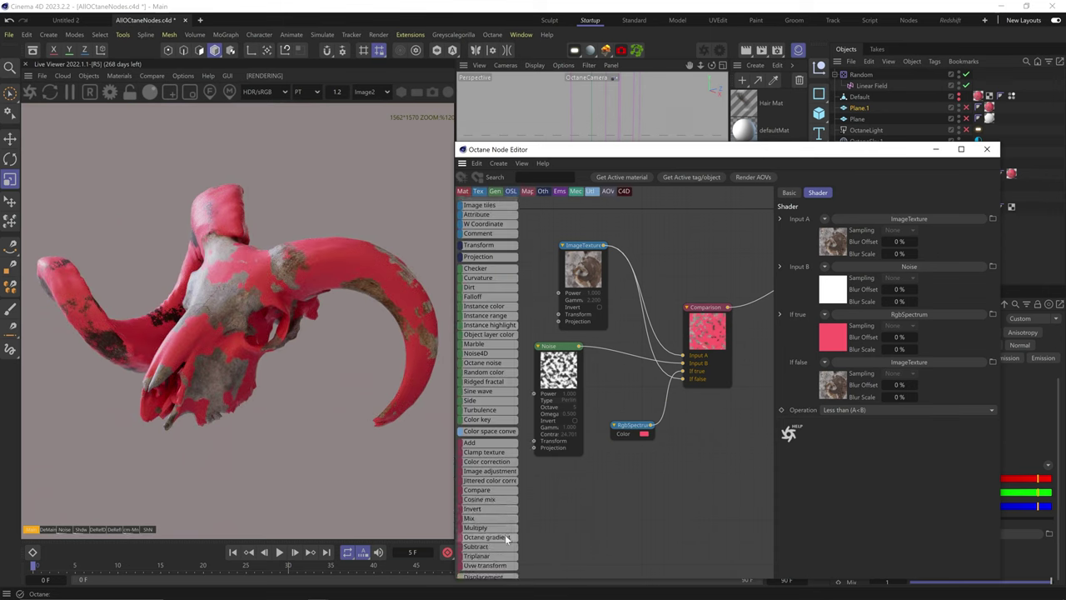
drag(491, 536, 611, 354)
drag(886, 459, 901, 458)
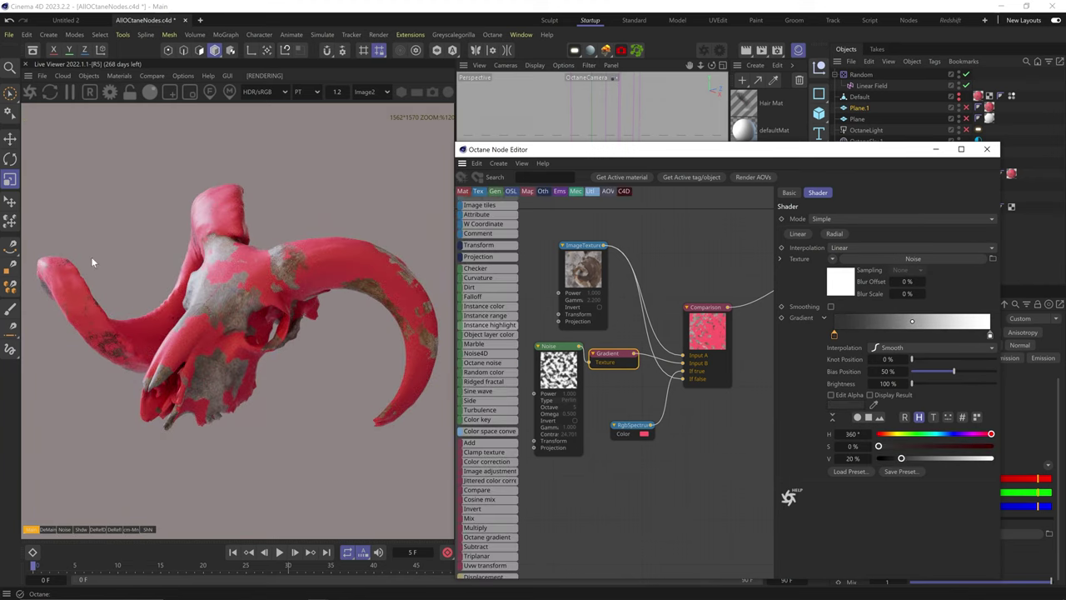
drag(901, 459, 875, 459)
click(990, 335)
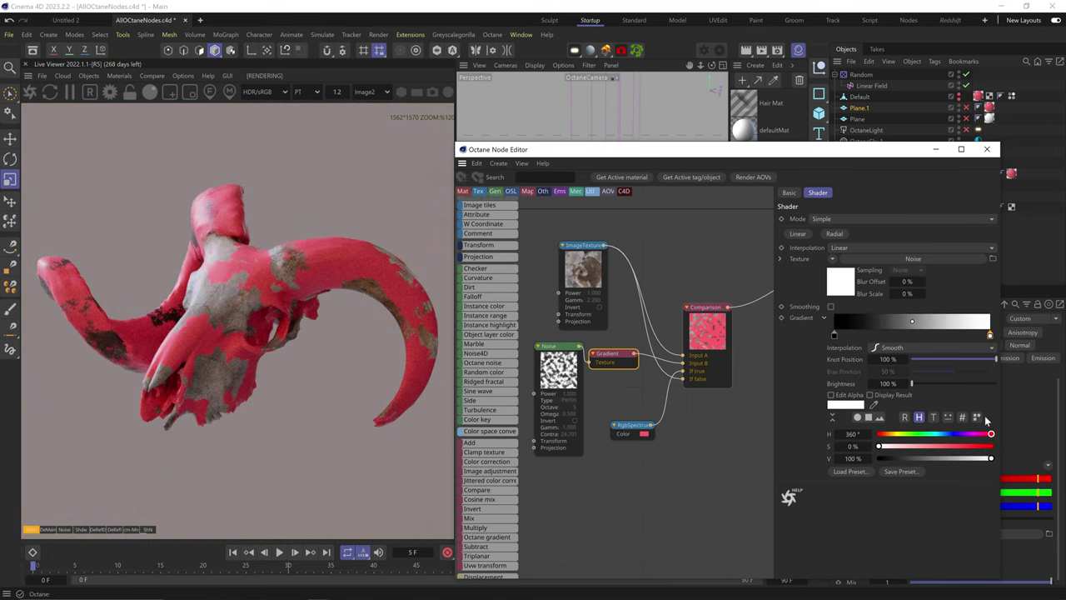
mouse_move(991, 458)
mouse_down()
mouse_move(939, 459)
mouse_move(996, 459)
mouse_up()
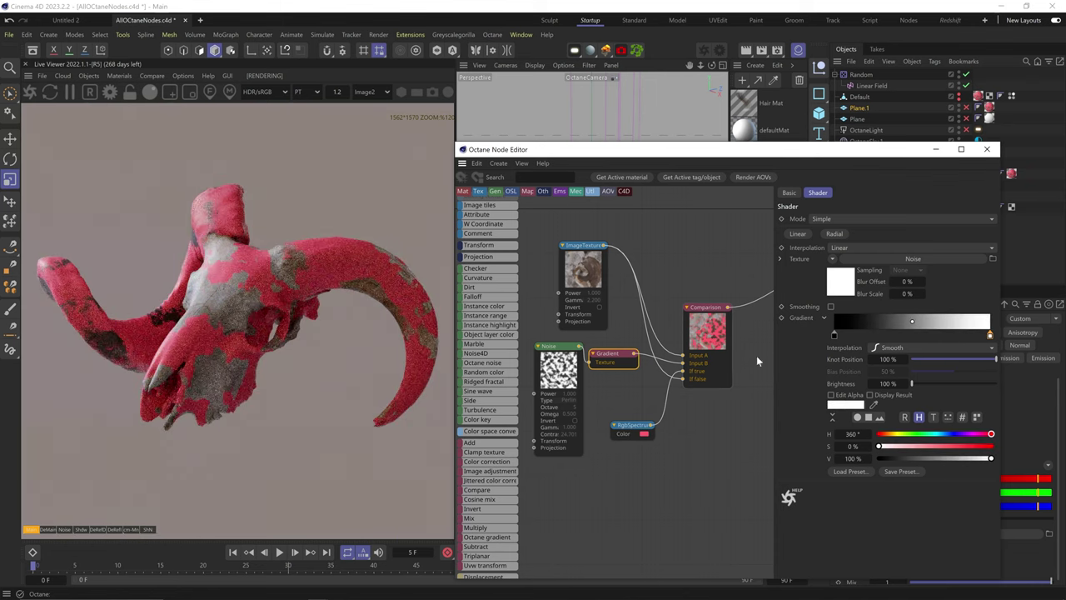
Step: Switch the Comparison's operation to Greater than (A>B) and back to Less than (A<B)
click(712, 315)
click(873, 408)
click(878, 436)
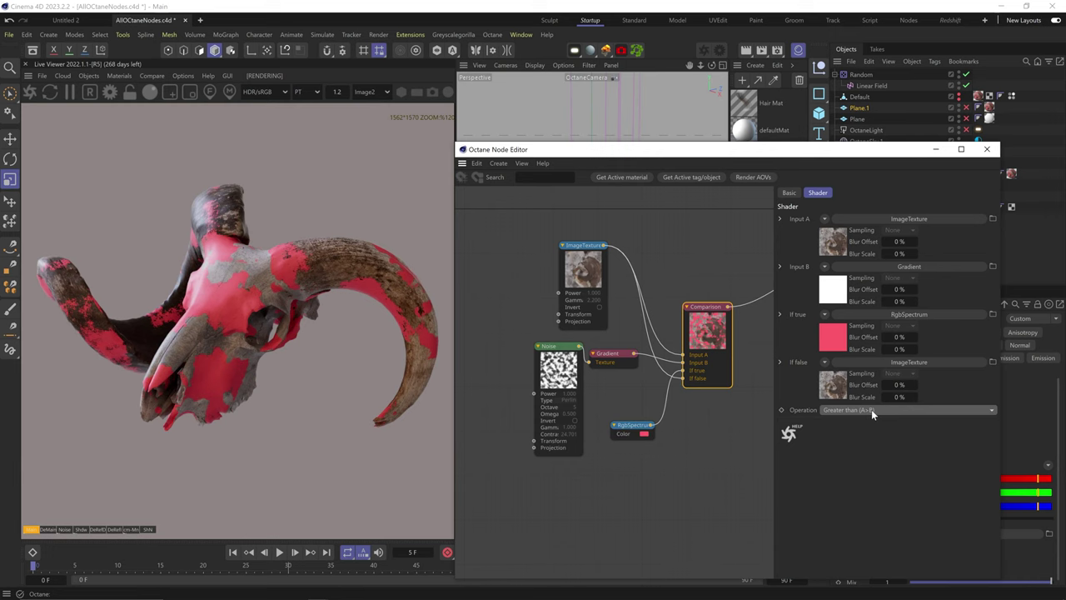
click(871, 409)
click(872, 423)
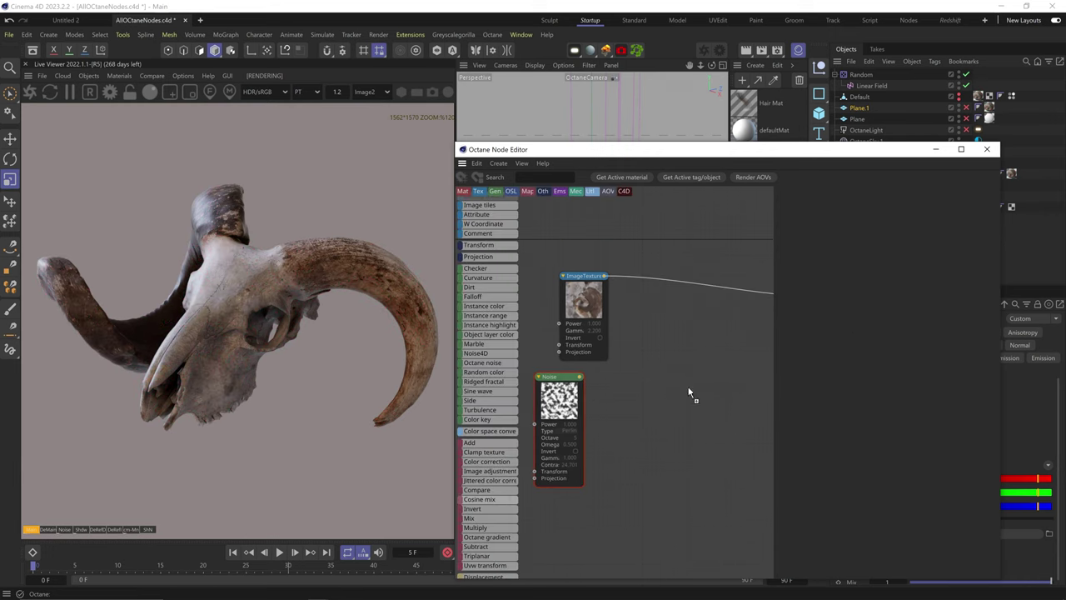
Step: Add a Cosine mix node and arrange the noise above it and the image texture below it
click(703, 320)
drag(703, 320, 698, 323)
drag(586, 298, 599, 420)
drag(560, 398, 584, 217)
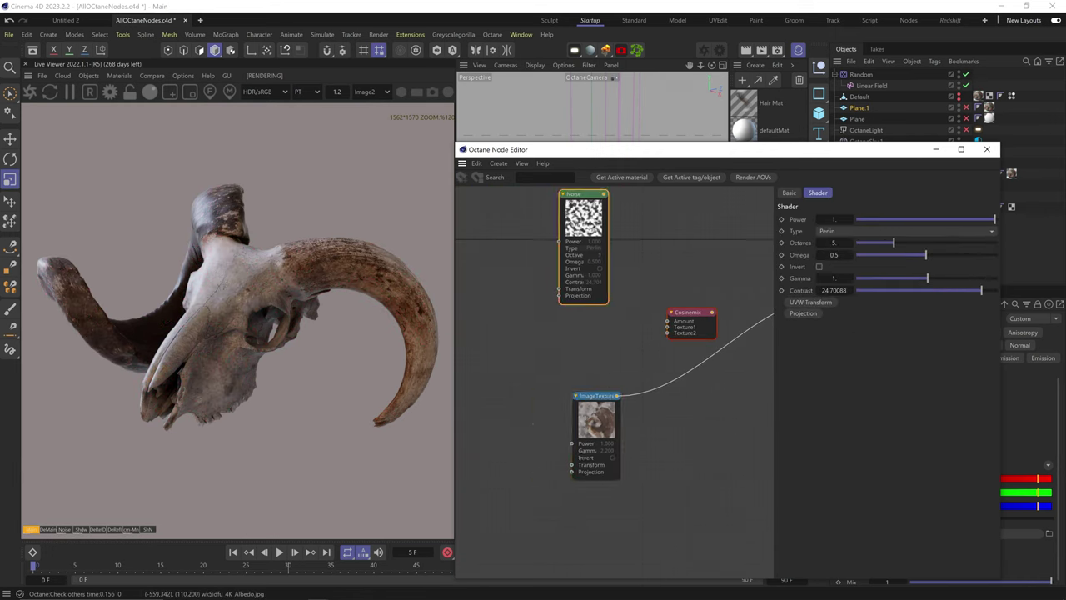
drag(596, 416, 573, 399)
middle_drag(608, 300, 526, 386)
Step: Wire the noise to the Cosine mix's Amount, the image texture to its Texture2, and the Cosine mix to Albedo
drag(523, 280, 752, 385)
middle_drag(533, 475, 568, 457)
drag(540, 475, 621, 400)
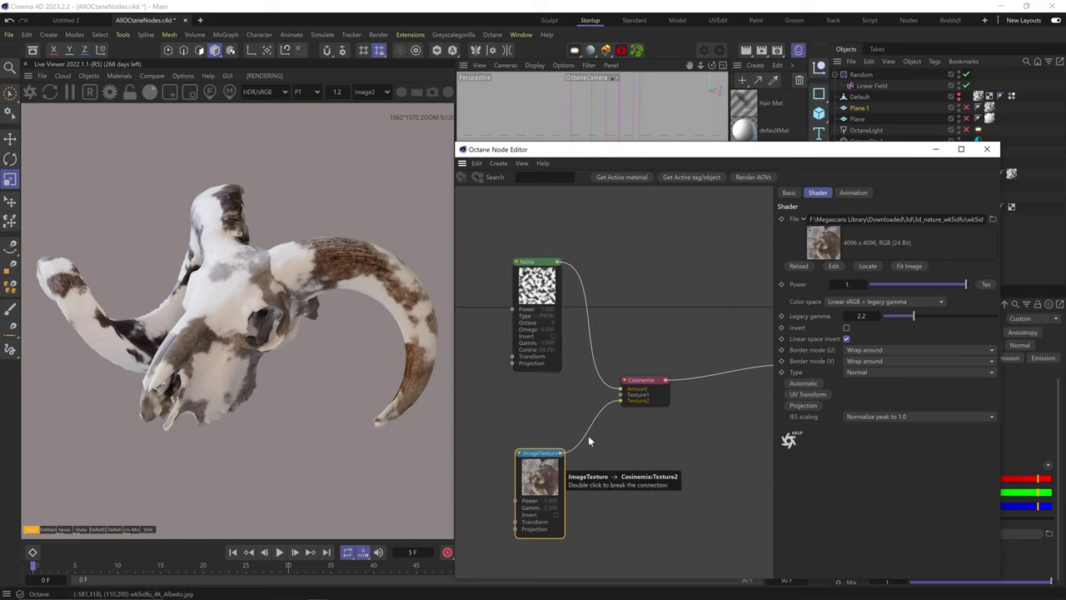
Step: Add an RGB spectrum as the Cosine mix's Texture1 and set its color to red (231, 40, 40)
mouse_move(481, 299)
scroll(481, 298, up, 3)
drag(483, 274, 554, 398)
click(830, 219)
click(784, 280)
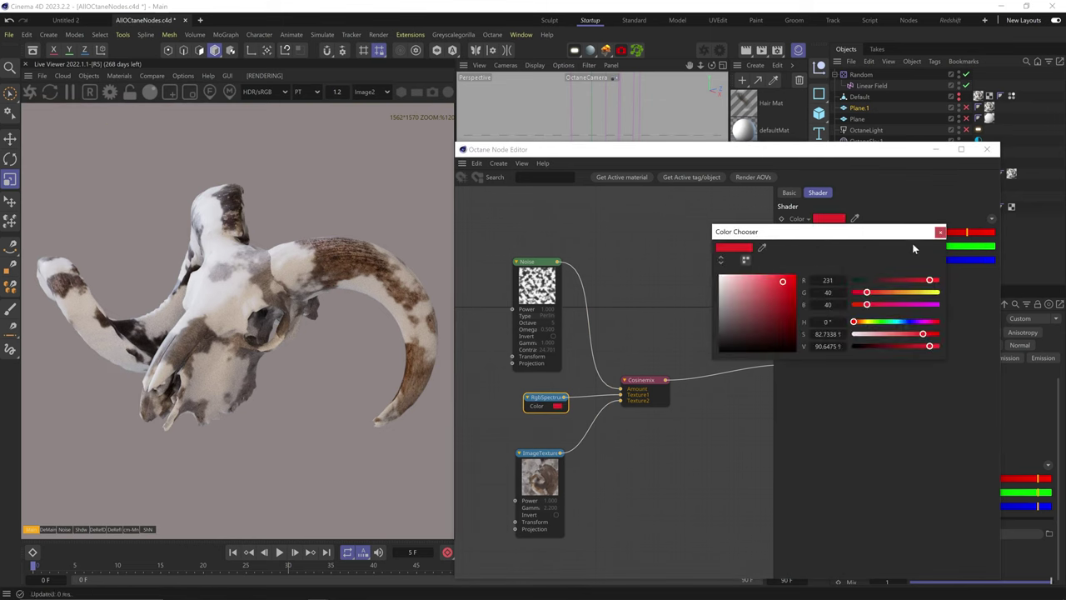
click(939, 232)
drag(556, 399, 550, 404)
Step: Disconnect the noise from the Cosine mix's Amount and vary the amount, trying 0.208122 and 1
click(633, 391)
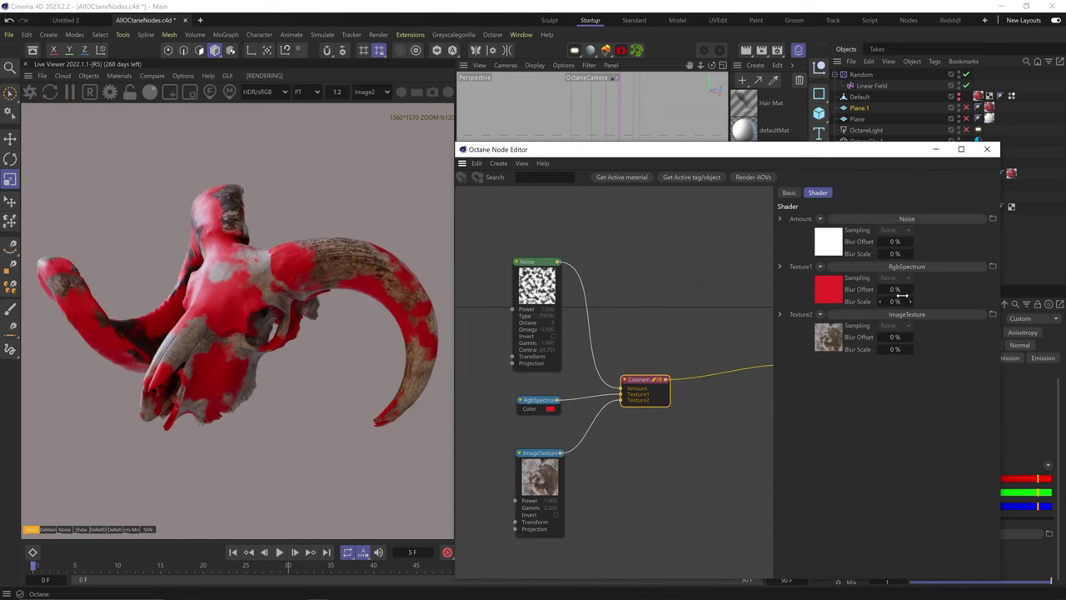
click(594, 344)
click(663, 399)
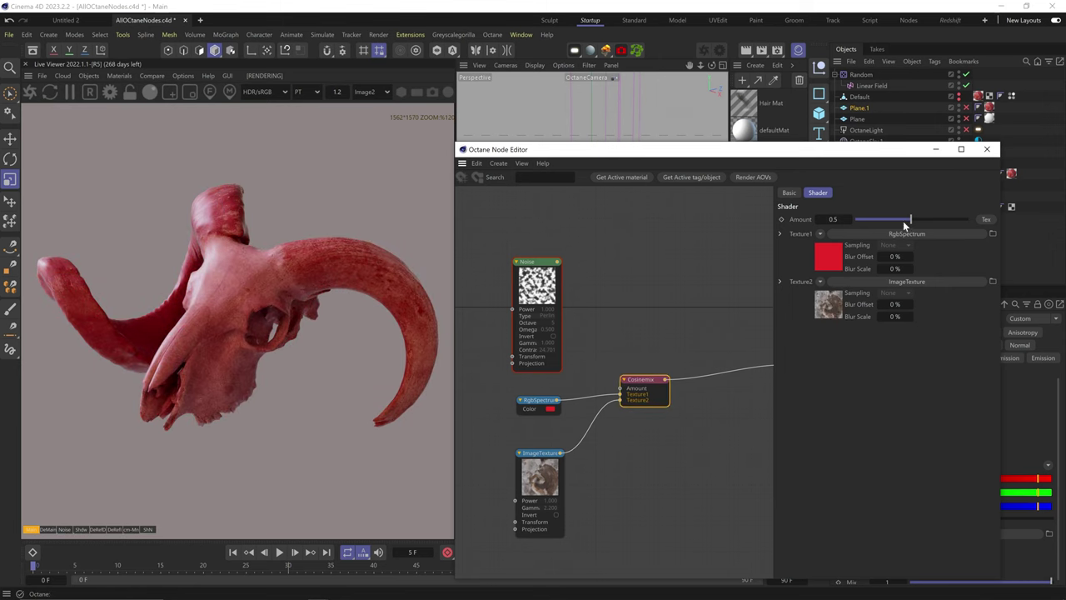
drag(918, 219, 879, 226)
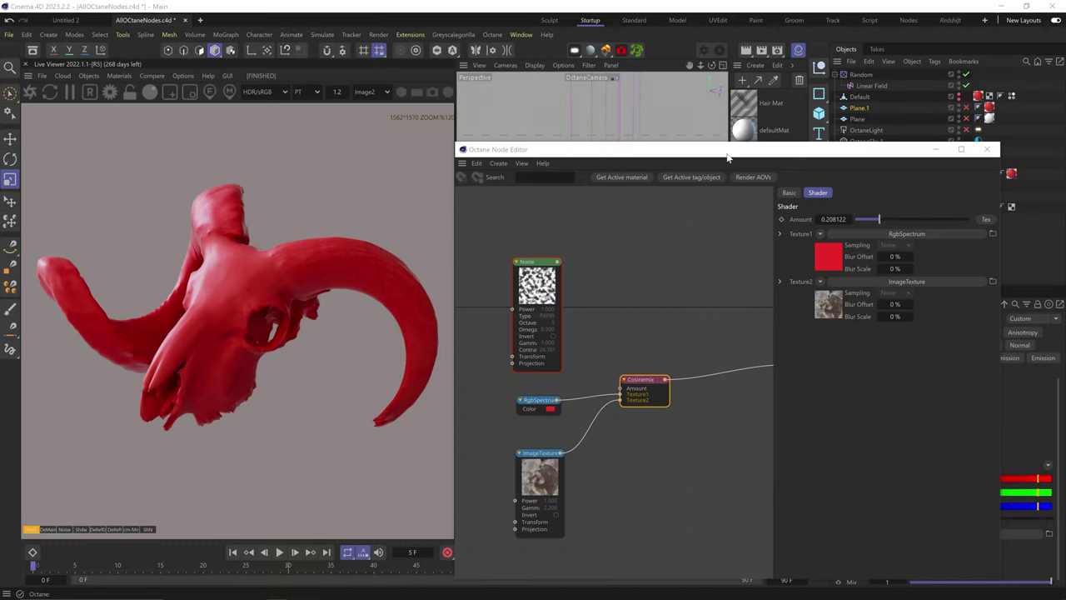
drag(871, 219, 978, 180)
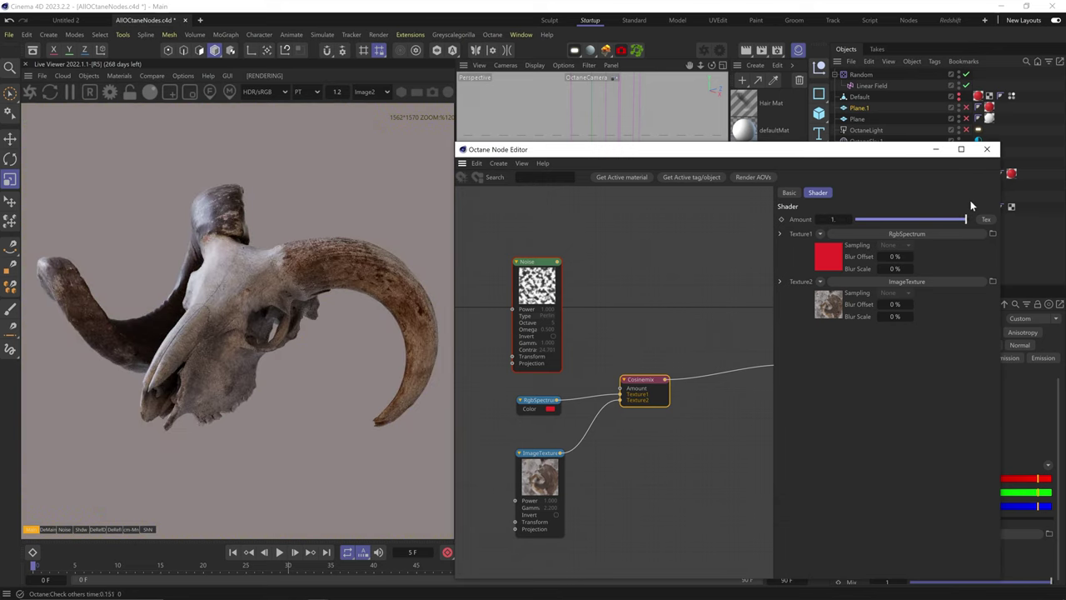
drag(943, 219, 855, 218)
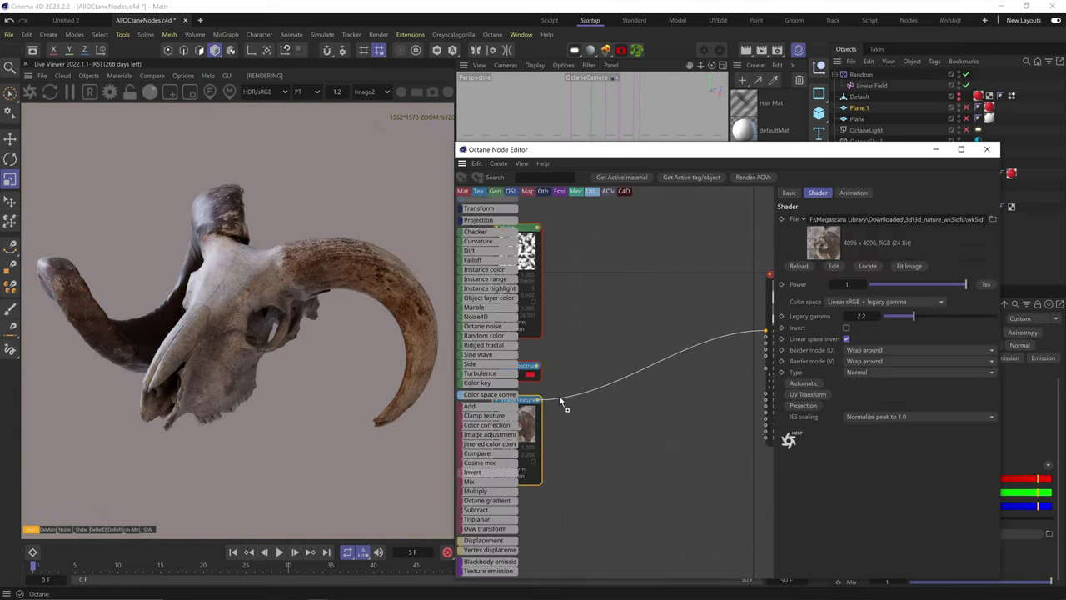
Step: Insert an Invert node between the image texture and Albedo, and feed it the red RGB spectrum instead
click(588, 393)
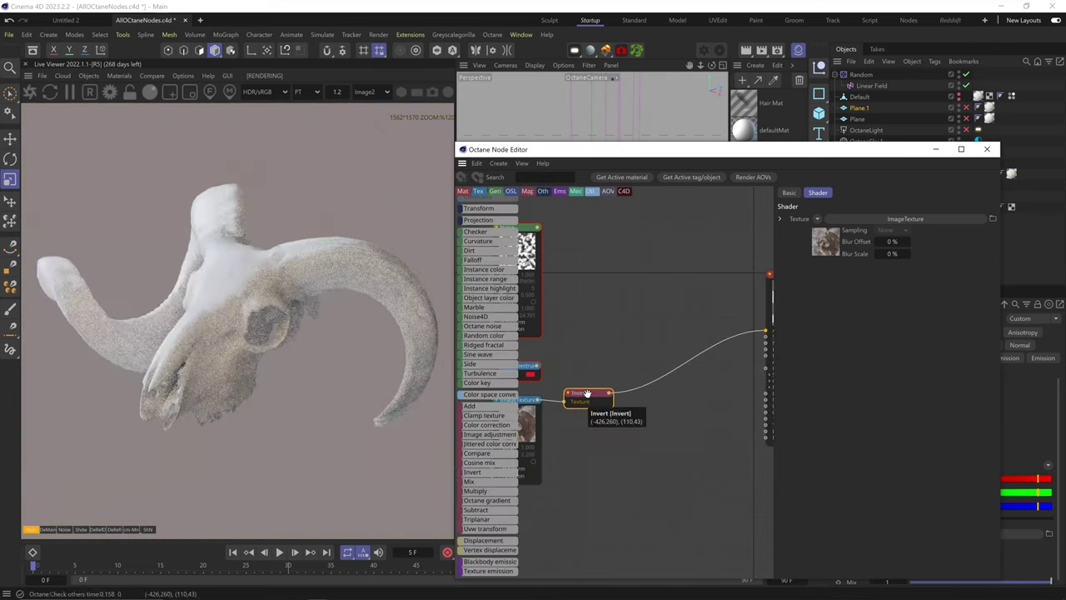
drag(587, 394, 592, 393)
middle_drag(595, 446, 634, 432)
drag(575, 351, 612, 396)
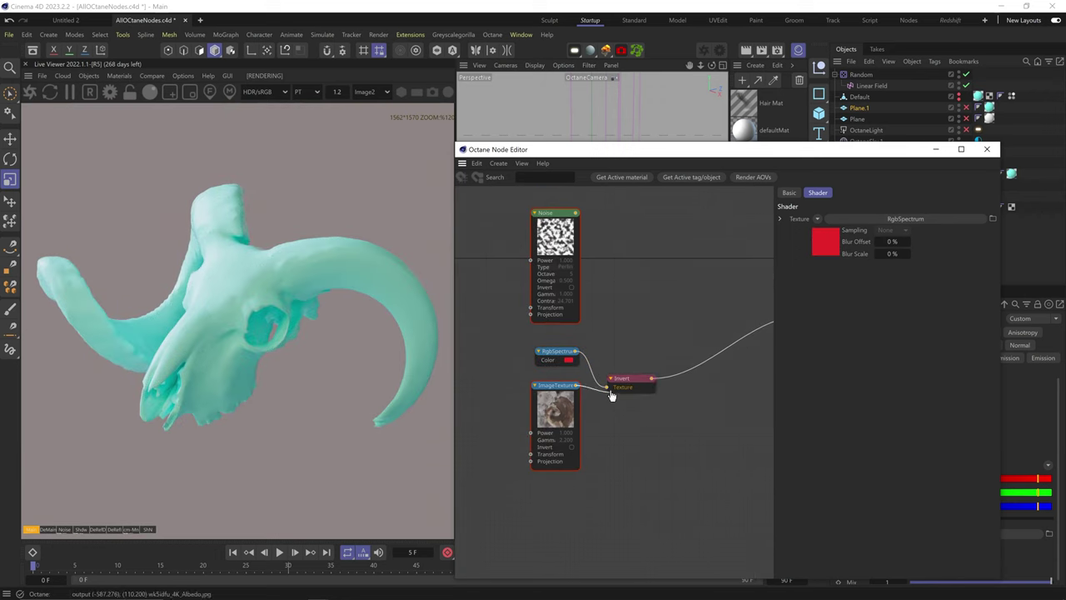
Step: Replace the Invert node with a Mix node that uses the RGB spectrum as Texture1 and the image texture as Texture2
key(Delete)
drag(576, 385, 641, 327)
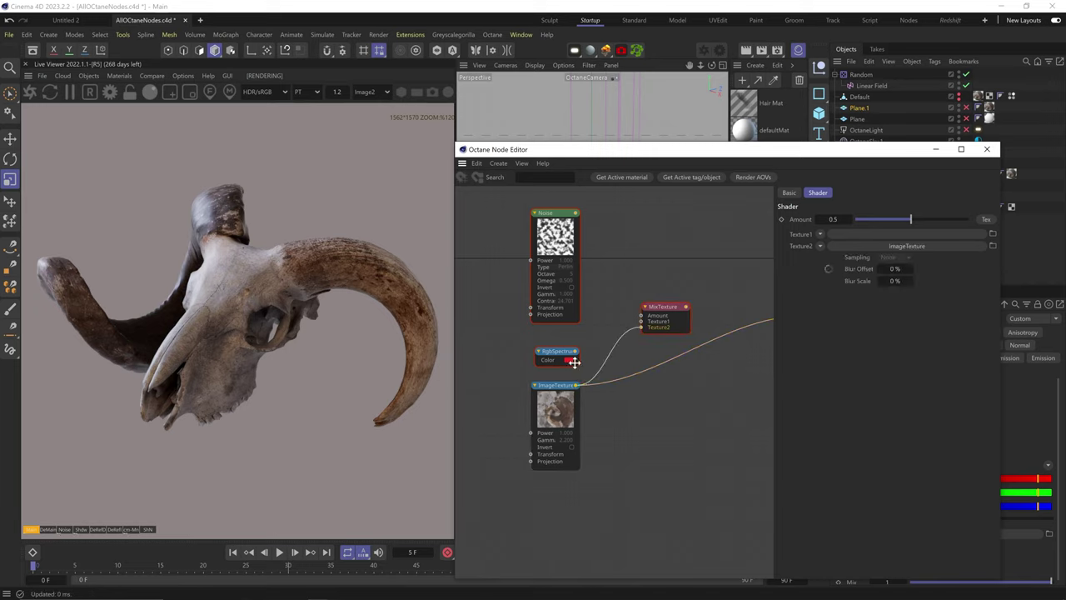
drag(575, 352, 642, 322)
Step: Connect the Mix node to the Universal material's Albedo and set its amount to 0.142132
middle_drag(700, 341, 617, 384)
drag(603, 349, 725, 360)
middle_drag(654, 394, 727, 393)
click(656, 350)
drag(908, 223, 869, 220)
Step: Build a Cosine mix from the RGB spectrum and the image texture with an amount of 0.142, and connect it to Albedo
mouse_move(498, 478)
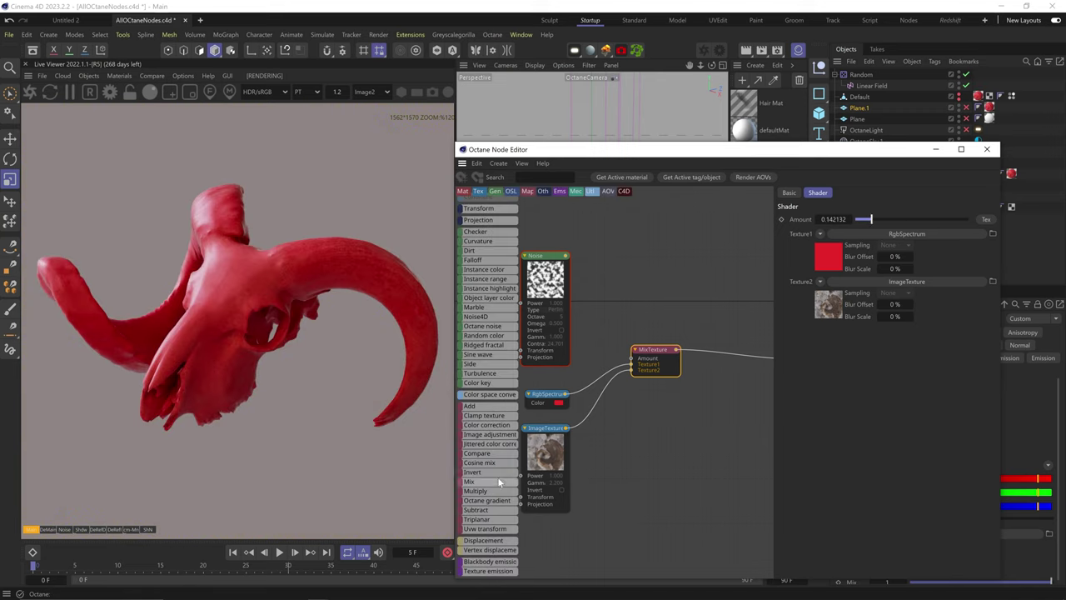
drag(497, 464, 641, 422)
drag(567, 429, 638, 441)
drag(567, 394, 638, 435)
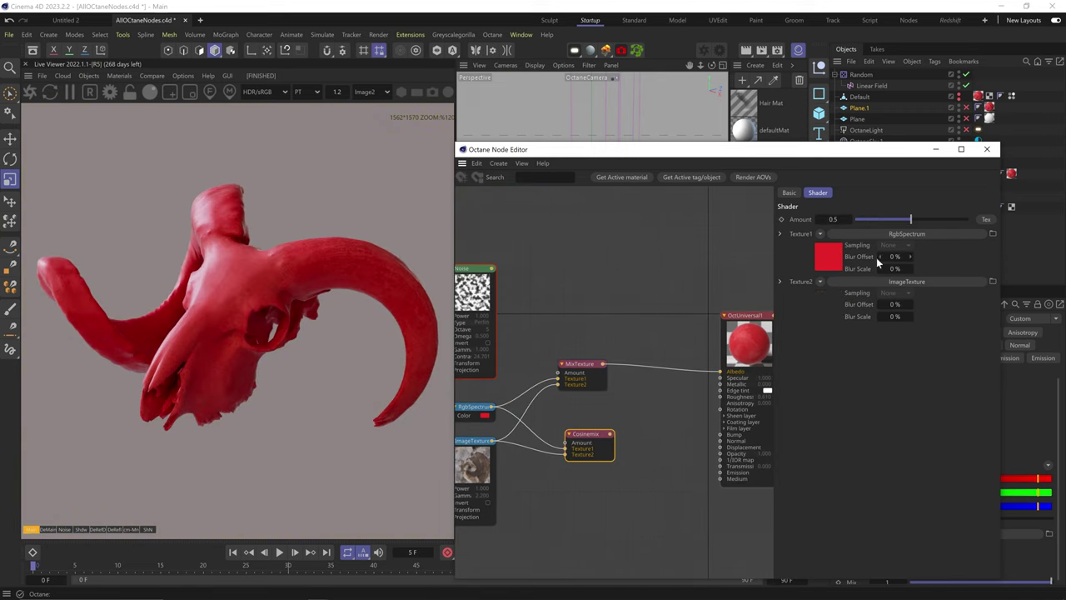
drag(718, 374, 719, 371)
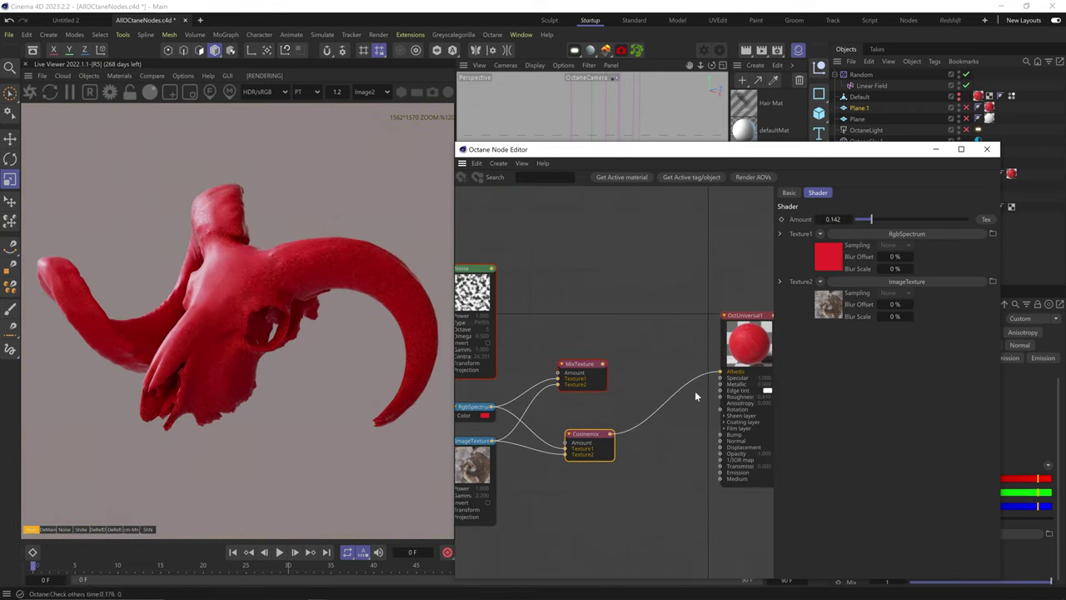
Step: Set the Mix node's amount to 0.31, compare both mix nodes on Albedo, and raise the amount to 0.497462
drag(866, 221, 890, 219)
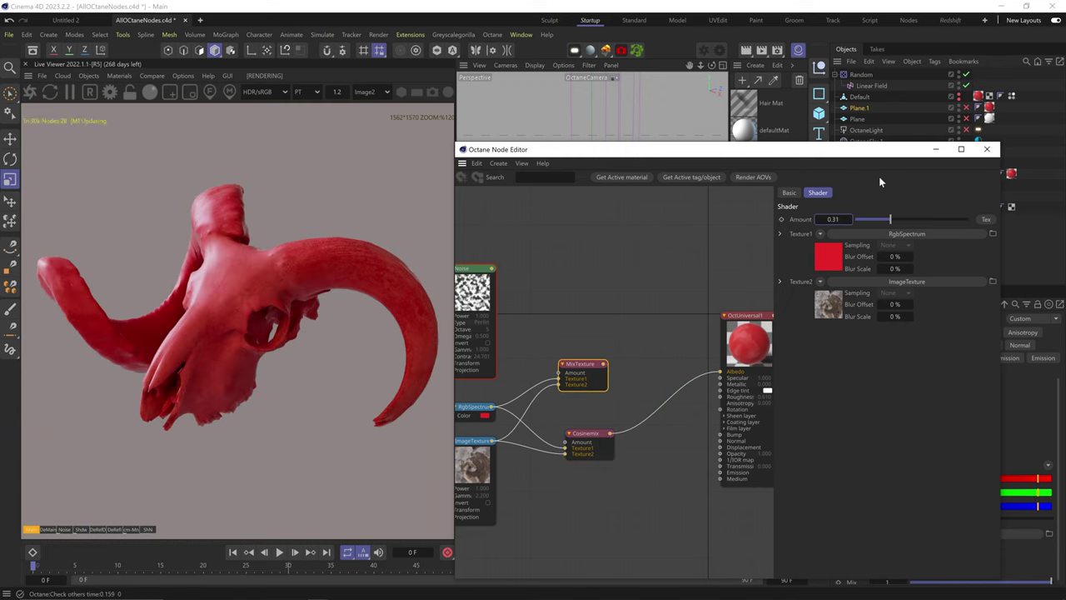
drag(606, 367, 720, 373)
drag(889, 220, 910, 216)
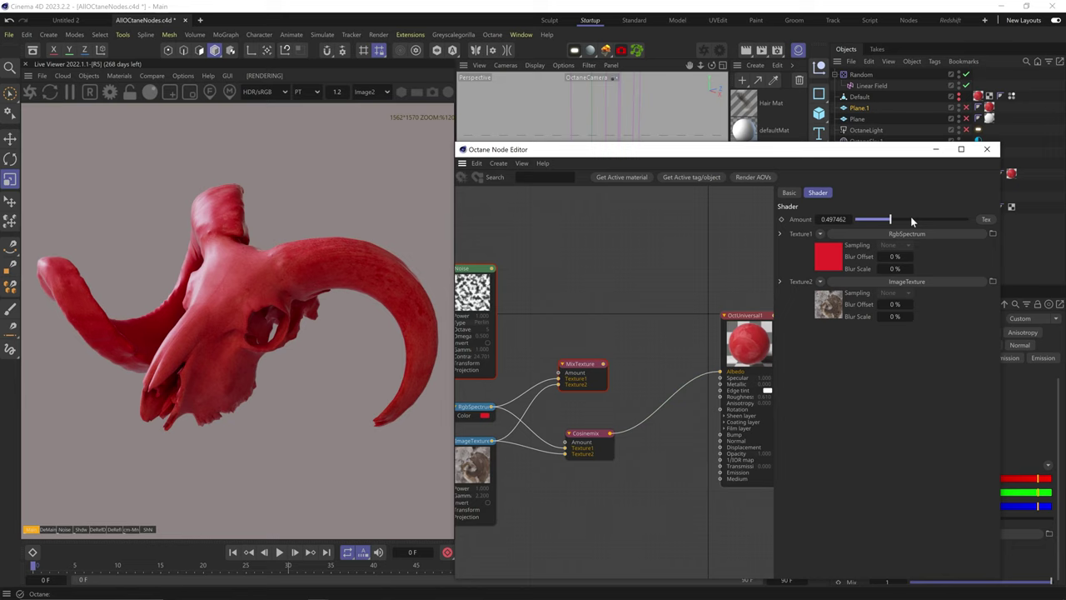
Step: Set the Cosine mix's amount to 0.928934 and reconnect the Mix node to Albedo
right_click(840, 218)
click(611, 446)
right_click(840, 219)
drag(605, 366, 722, 374)
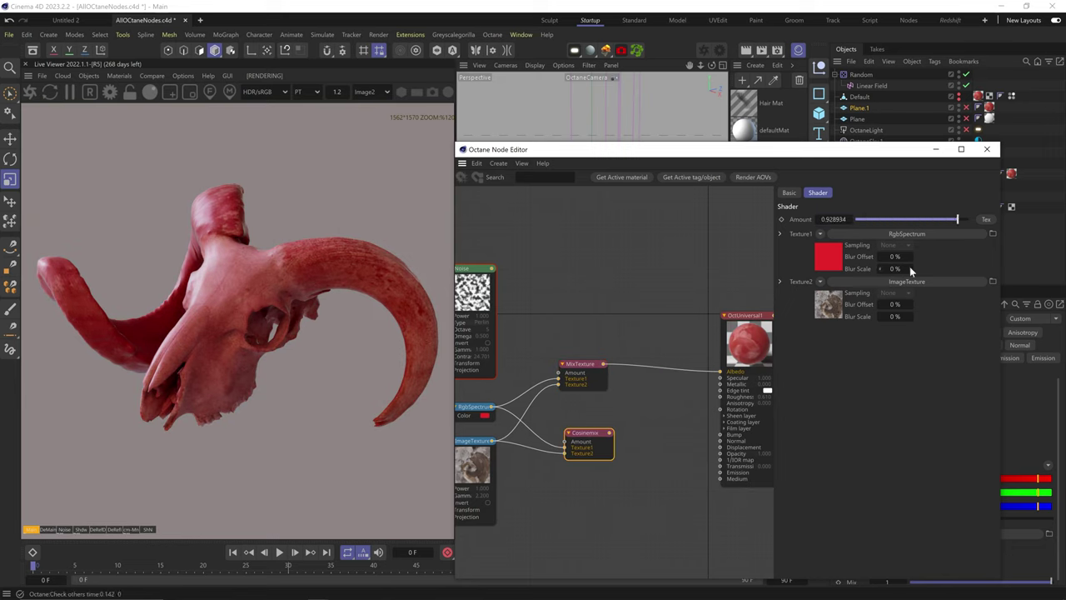
Step: Set the Mix node's amount to 0.92 and connect the Cosine mix node to the Universal material's Albedo
click(606, 365)
text(0.92)
key(Return)
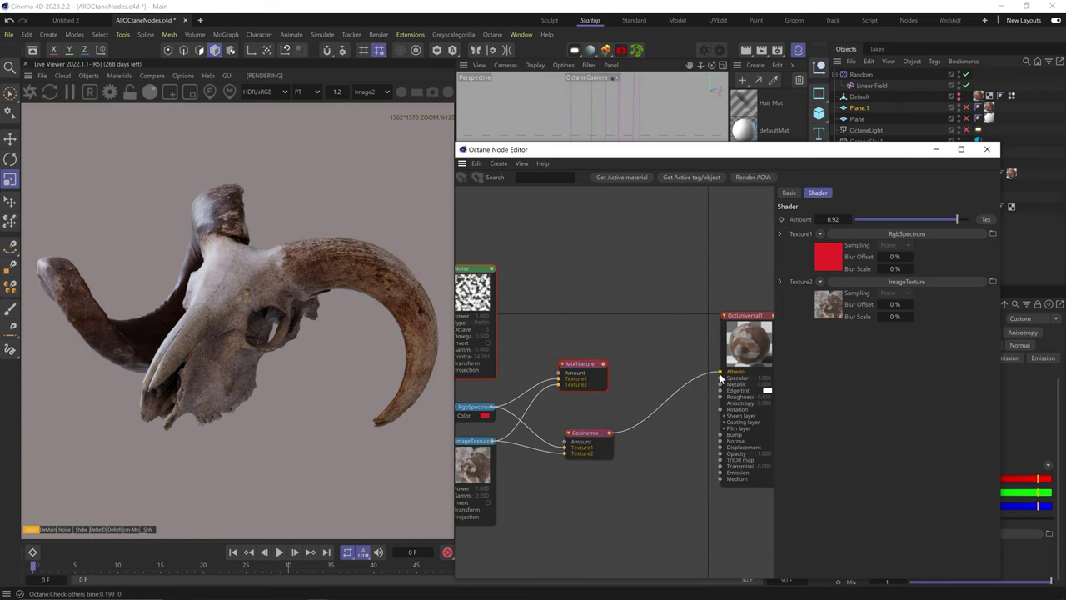
drag(722, 377, 722, 376)
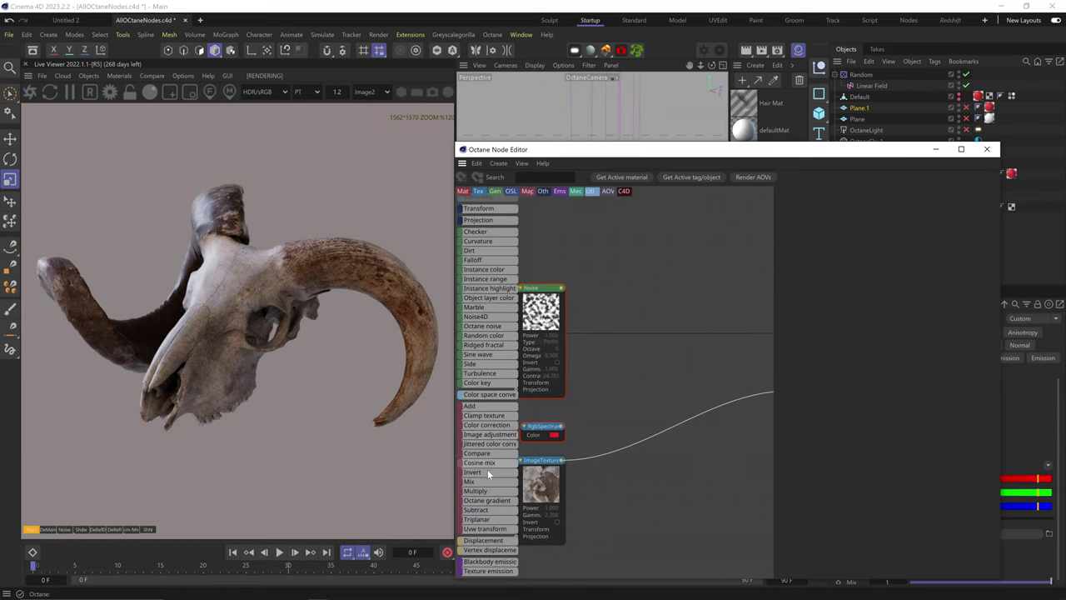
Step: Add a Multiply node combining the Noise and the image texture, and connect it to the material's Albedo
drag(482, 493, 679, 350)
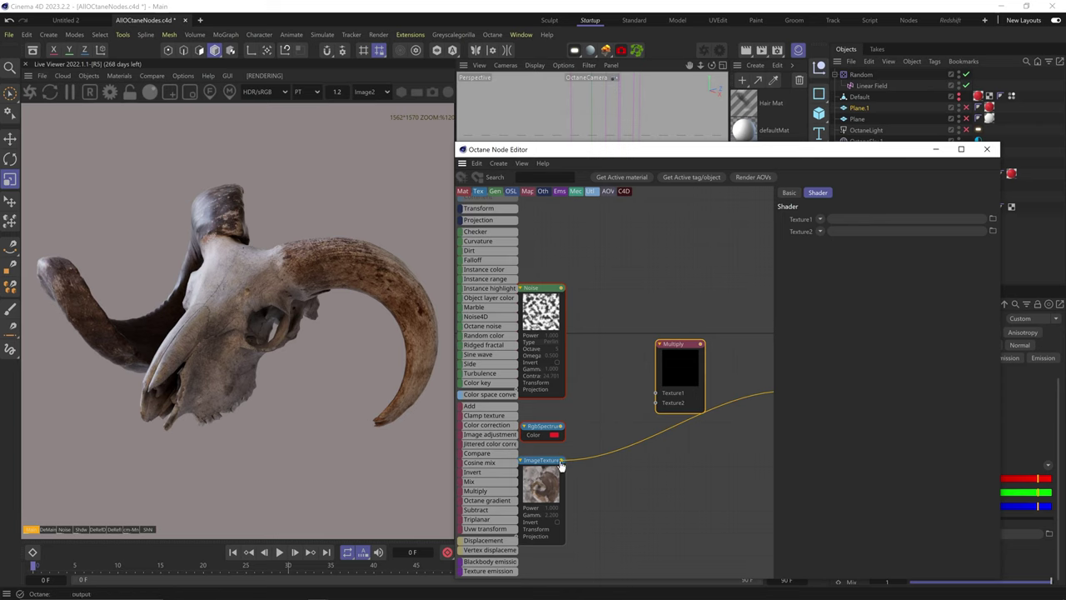
drag(562, 461, 656, 386)
middle_drag(606, 413, 807, 417)
middle_drag(727, 398, 600, 392)
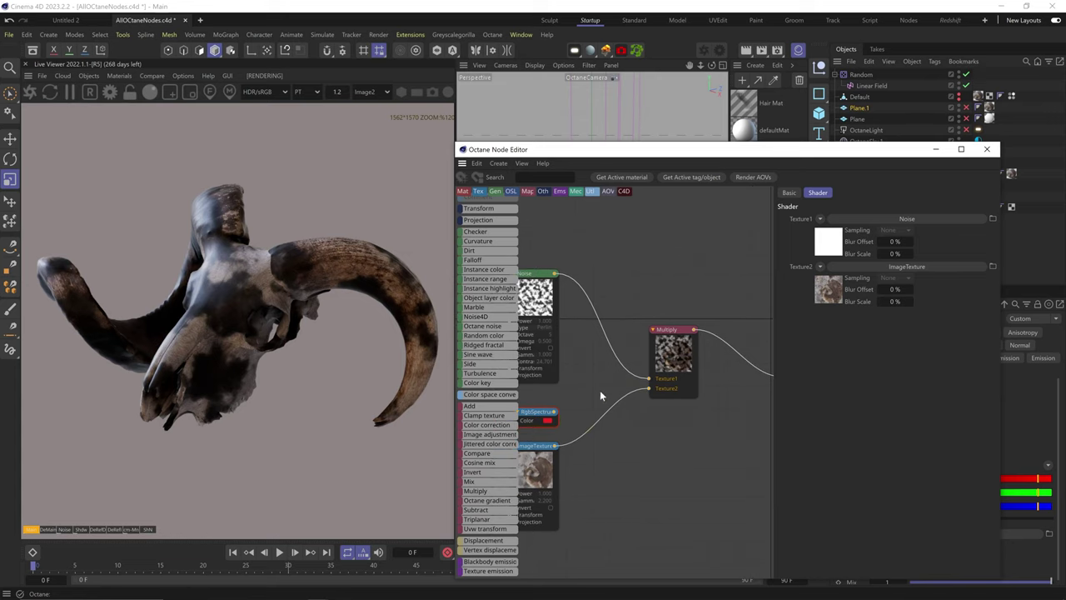
drag(651, 382, 649, 380)
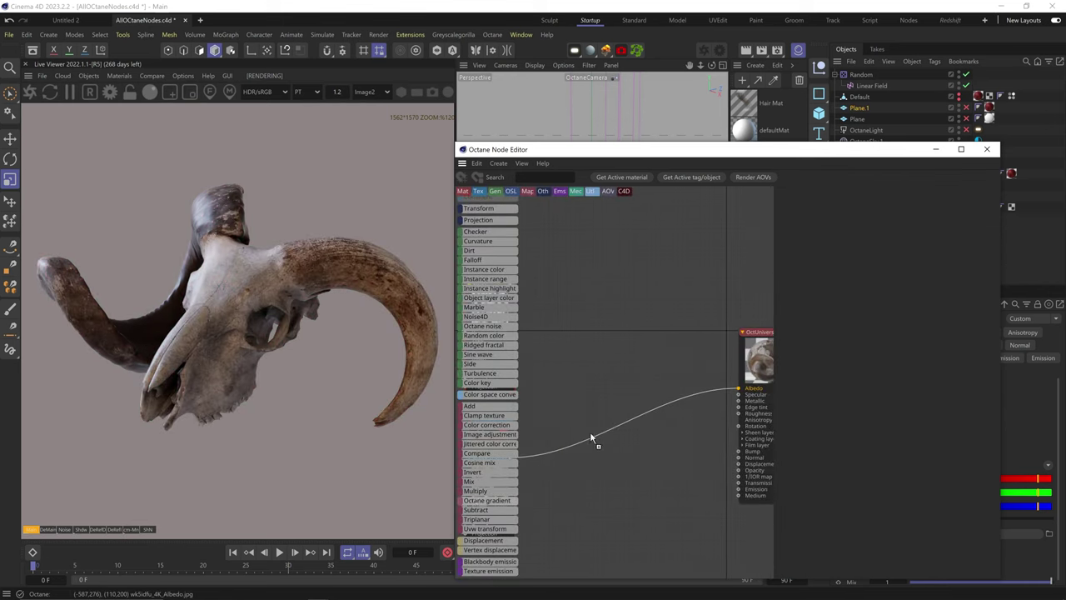
Step: Insert an Octane gradient between the image texture and Albedo, and colour its first knot pink with H 324°, S 100% and V 87%
drag(591, 433, 584, 444)
middle_drag(579, 409, 658, 371)
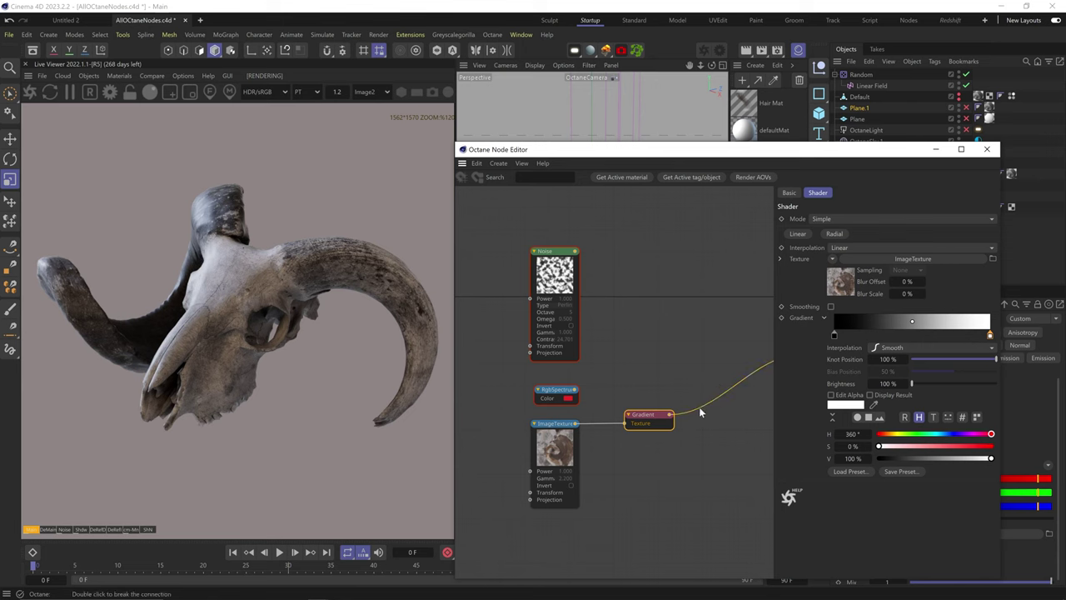
double_click(835, 335)
click(915, 357)
click(933, 370)
click(911, 383)
click(801, 397)
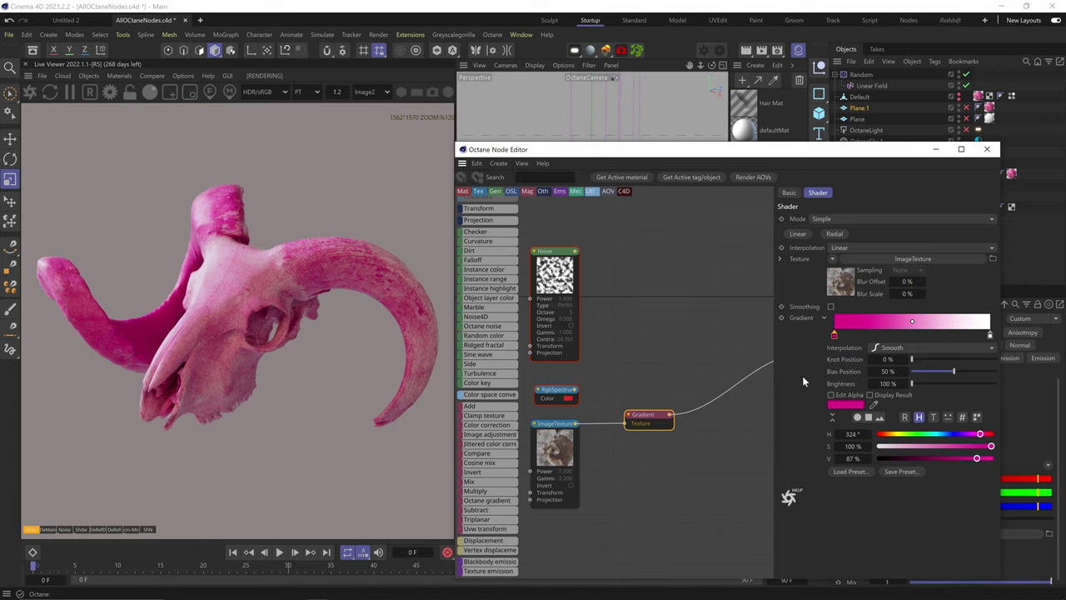
Step: Place the gradient's pink knot at 29.2857%, remove the extra white knot and set the remaining white one to 40.7143%
middle_drag(619, 352, 647, 358)
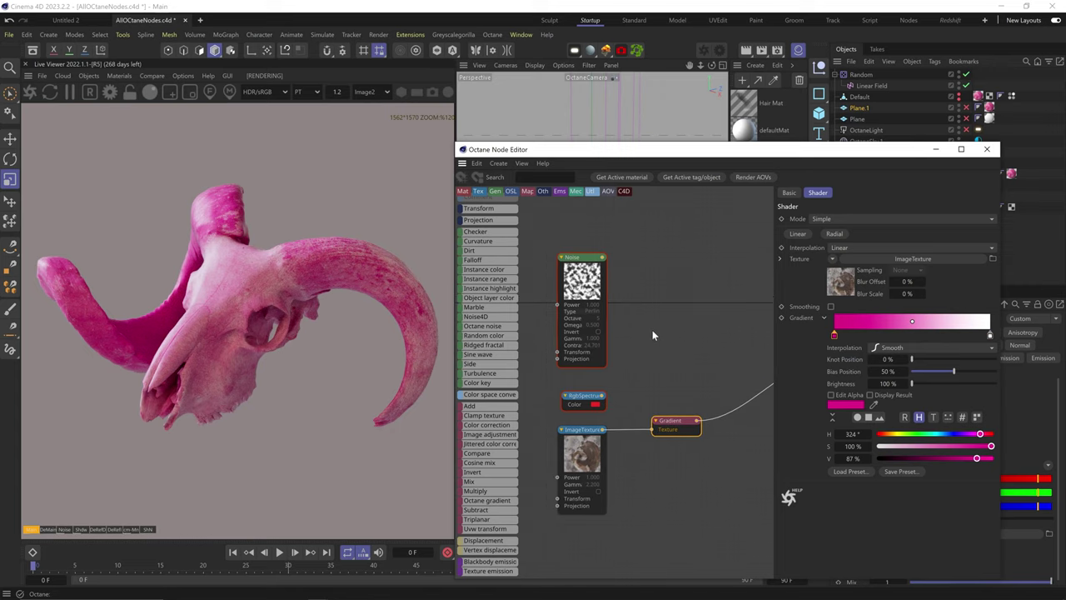
double_click(835, 336)
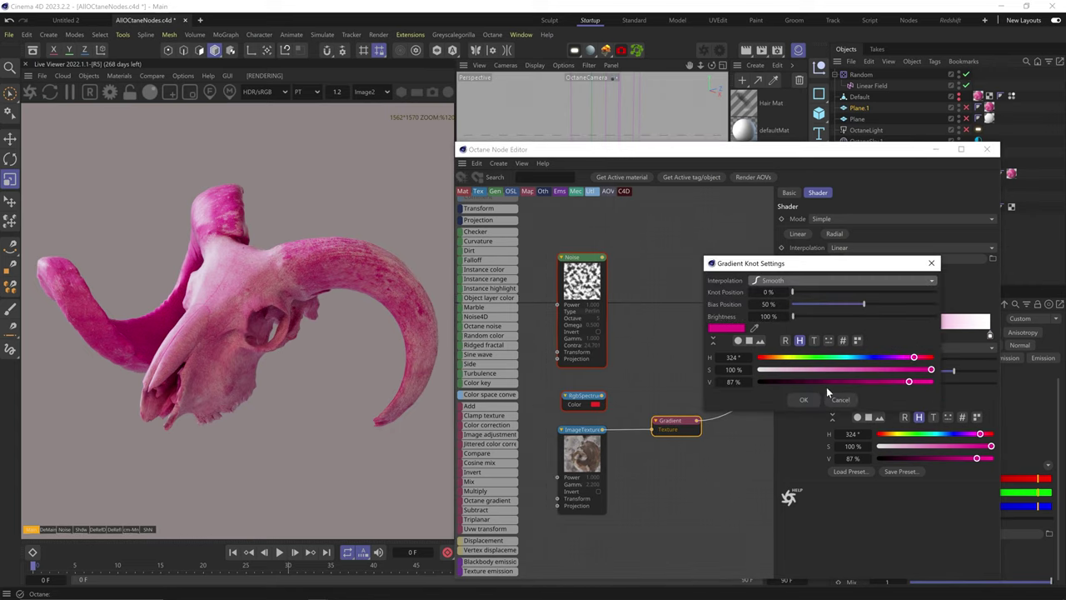
click(813, 397)
drag(834, 336, 901, 339)
drag(984, 337, 879, 337)
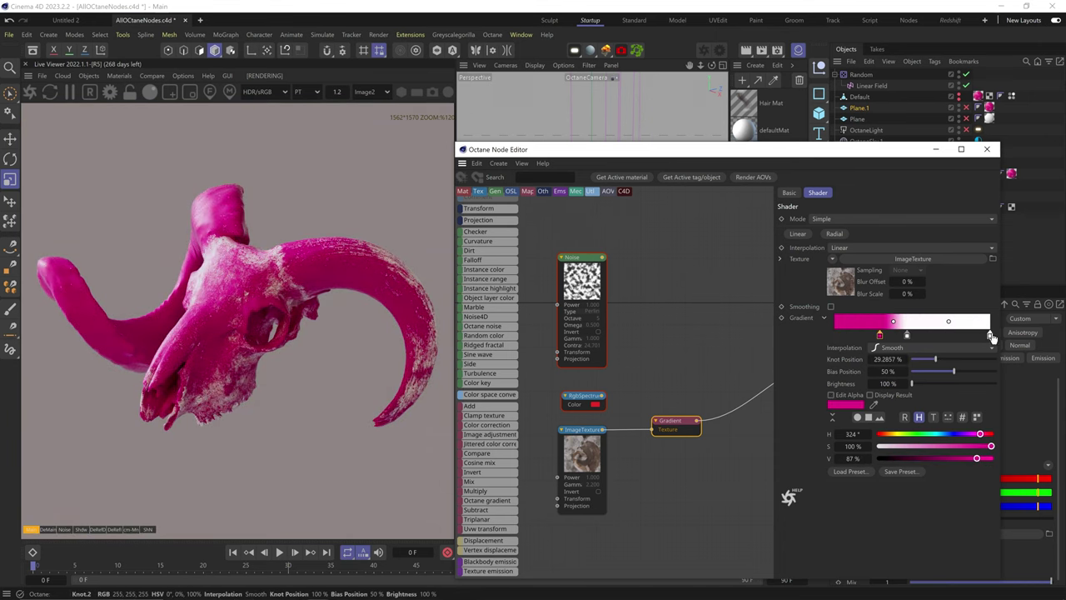
drag(990, 336, 976, 368)
drag(907, 336, 898, 337)
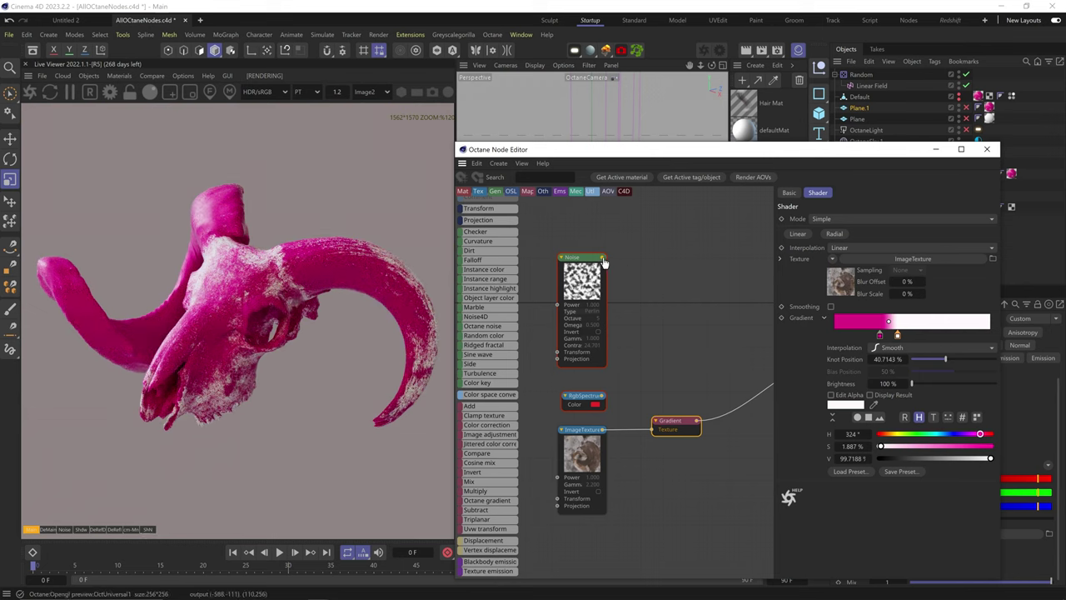
Step: Feed Noise into the gradient instead of the image texture, and spread the knots with pink at 0% and white at about 86.4%
drag(656, 434, 605, 267)
drag(643, 422, 653, 430)
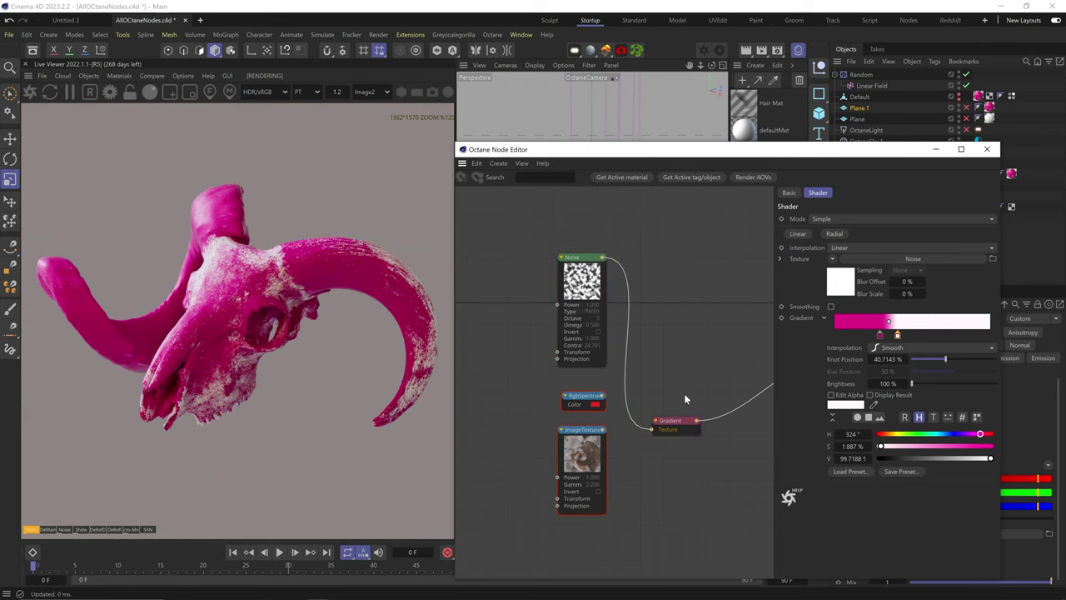
drag(898, 336, 969, 337)
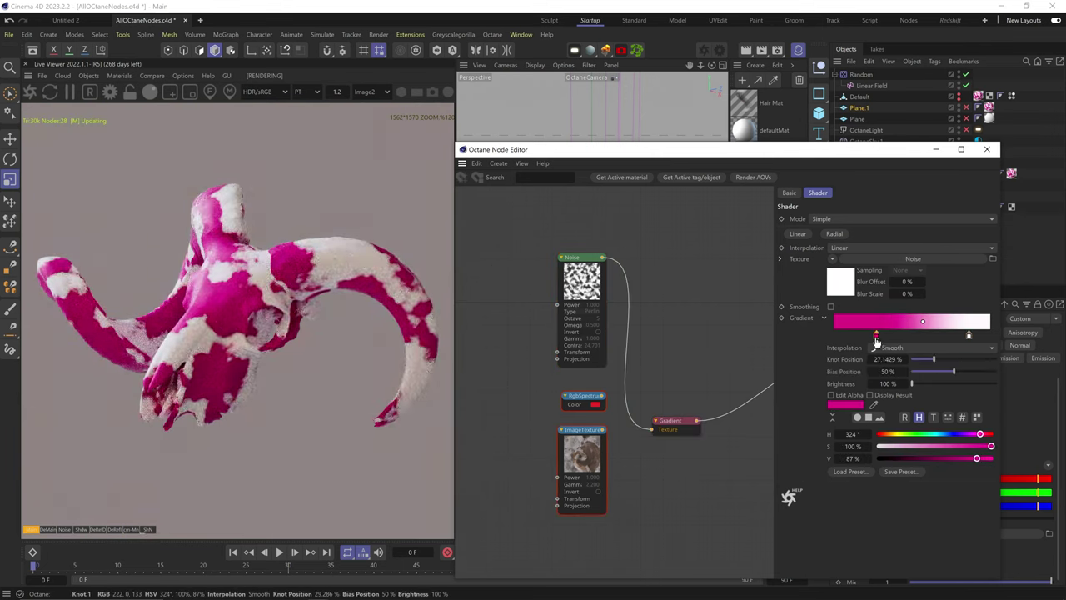
drag(878, 336, 836, 335)
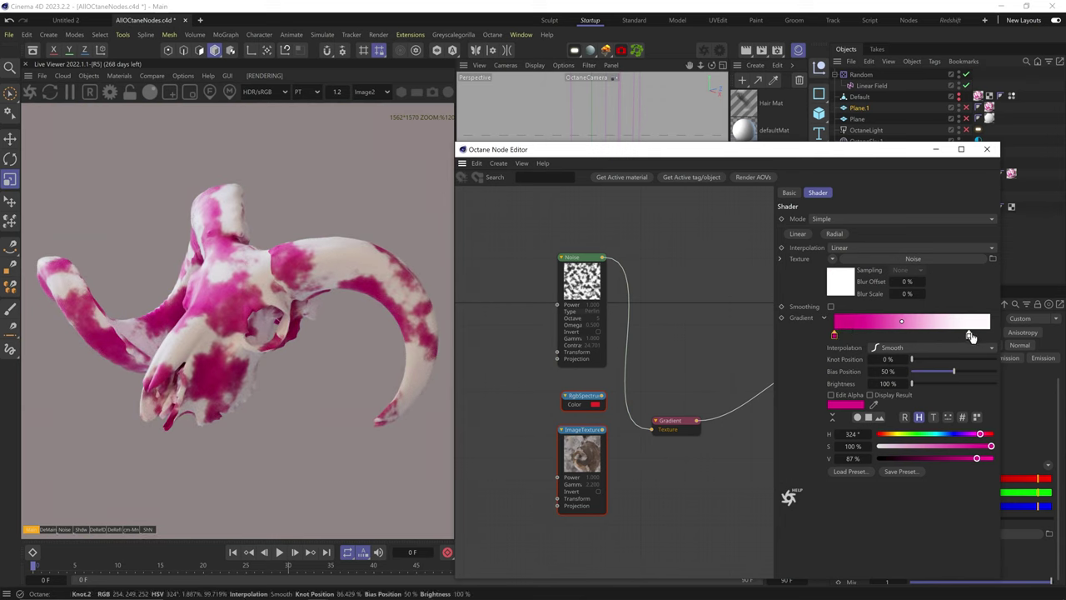
Step: Recolour the gradient's first knot to a mid grey with saturation 0% and value 52%
double_click(834, 336)
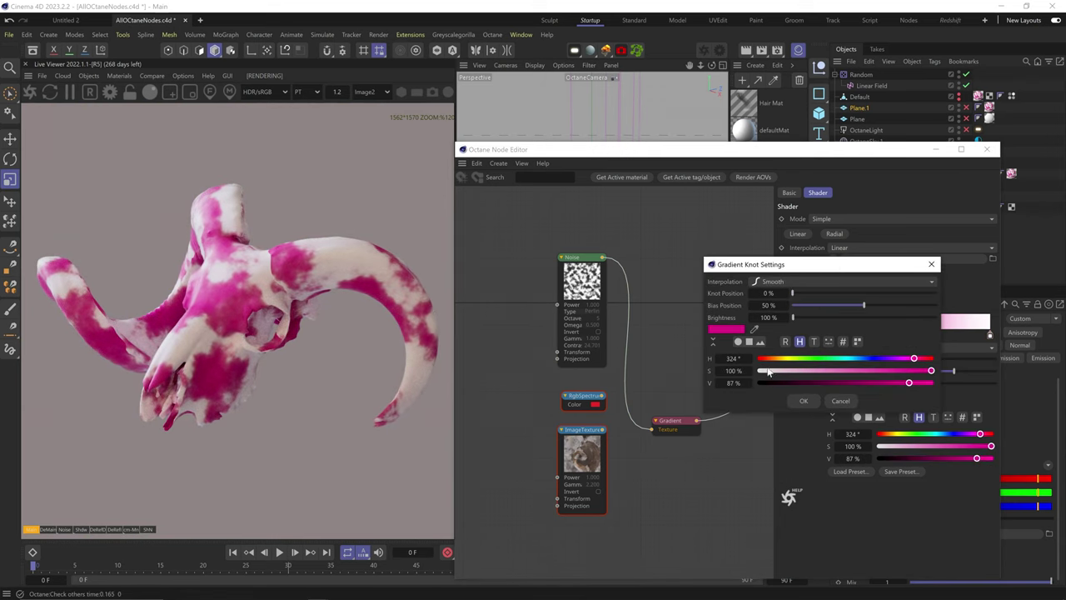
drag(764, 371, 754, 371)
click(849, 383)
click(806, 401)
Step: Add a Mix node connected to Albedo, move the Gradient node out of the way and select the RGB spectrum and image texture
middle_drag(604, 286, 550, 355)
mouse_move(491, 474)
drag(489, 481, 685, 438)
drag(582, 510, 569, 365)
middle_drag(498, 500, 550, 454)
drag(593, 423, 518, 533)
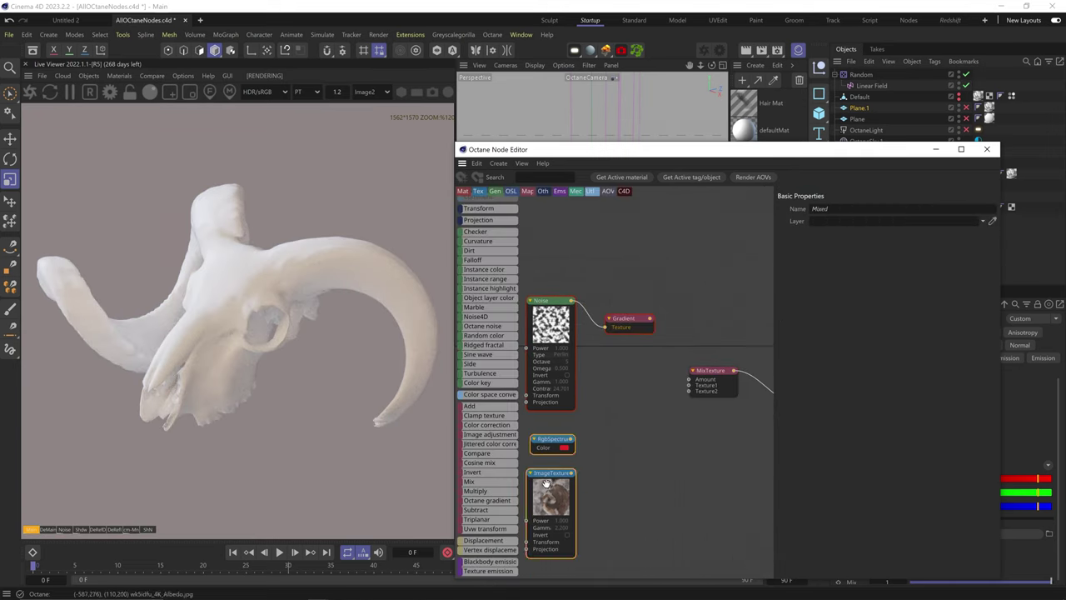
Step: Space out the source nodes, then connect Noise to the Mix node's Texture2 and the Gradient to its Amount
drag(550, 439, 550, 522)
drag(560, 304, 560, 375)
drag(702, 393, 699, 392)
middle_drag(684, 426, 603, 452)
drag(568, 346, 603, 407)
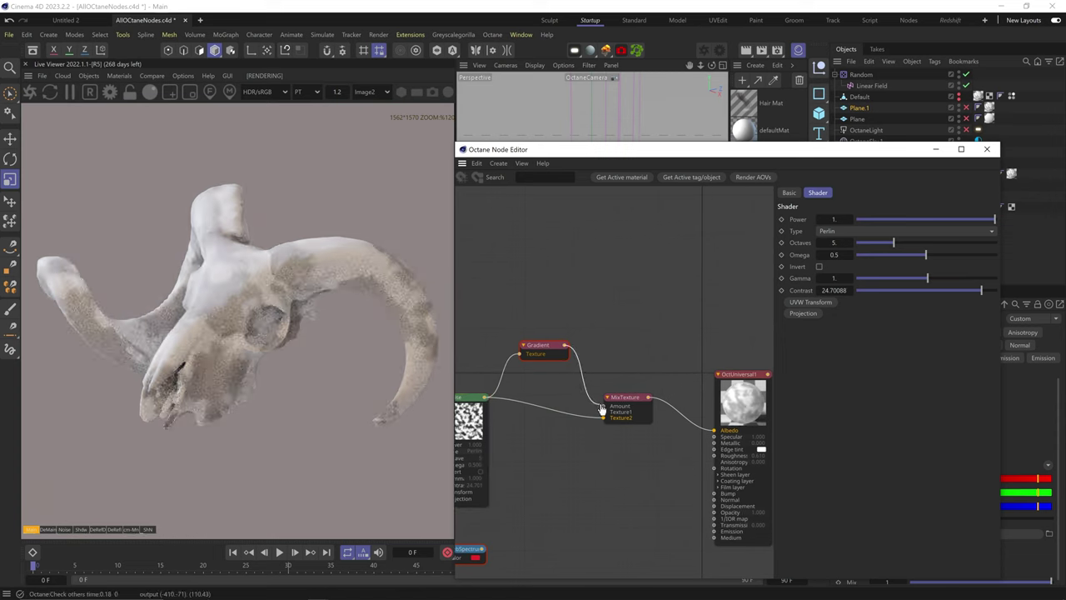
Step: Connect the RGB spectrum to the Mix node's Texture1 and lower the Noise contrast to 0.057694
middle_drag(550, 427, 581, 428)
middle_drag(552, 535, 575, 530)
drag(531, 545, 609, 389)
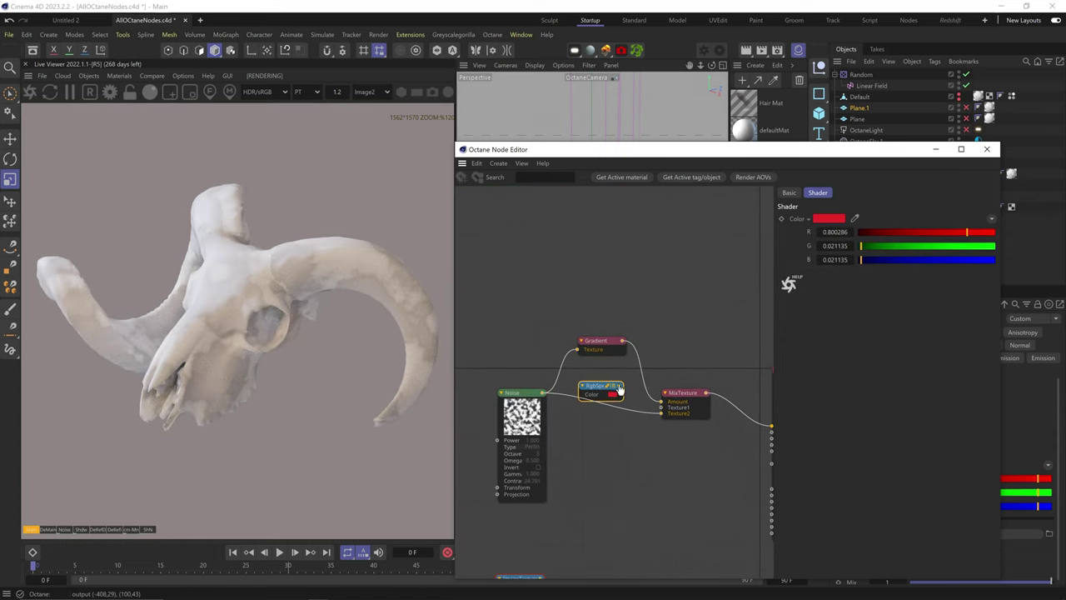
drag(528, 395, 524, 411)
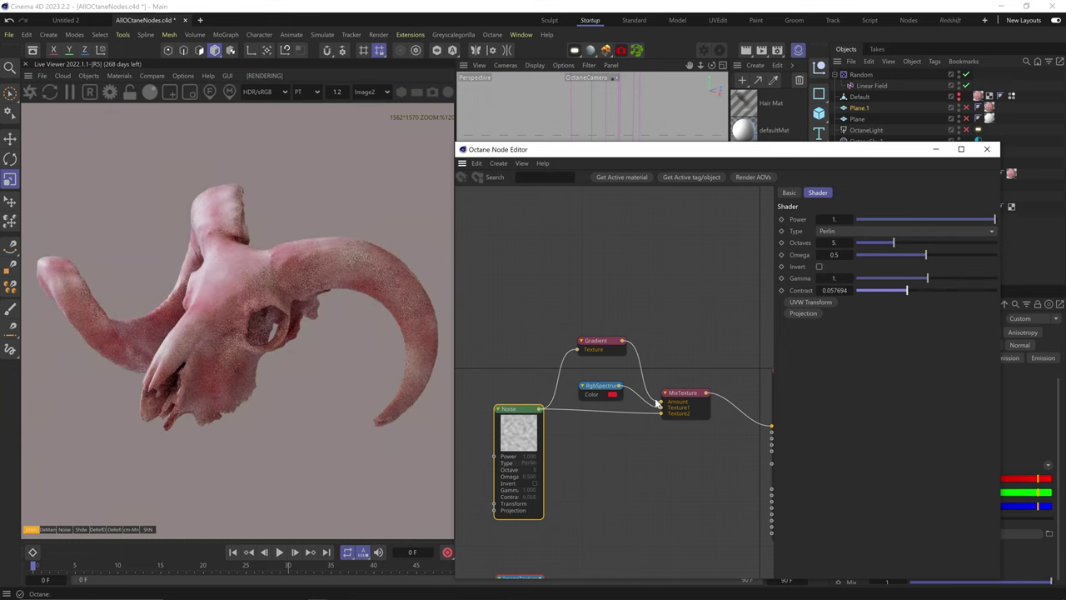
Step: Make the gradient's first knot black and bring both knots close together, with the white one at 45.7143%, for a hard edge
click(625, 352)
double_click(835, 336)
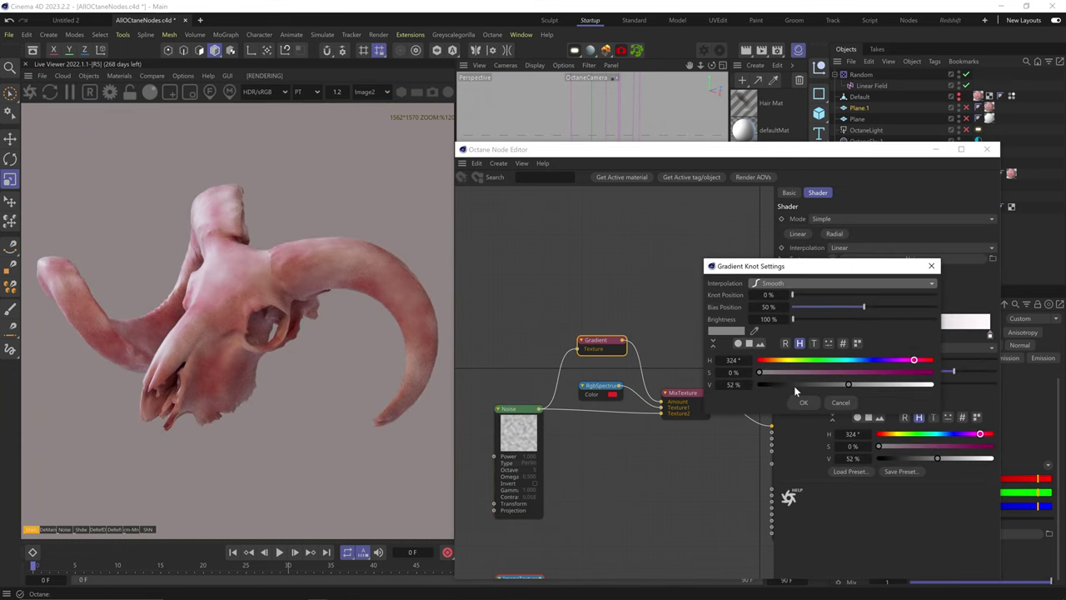
click(811, 404)
drag(836, 341, 886, 341)
drag(990, 337, 906, 338)
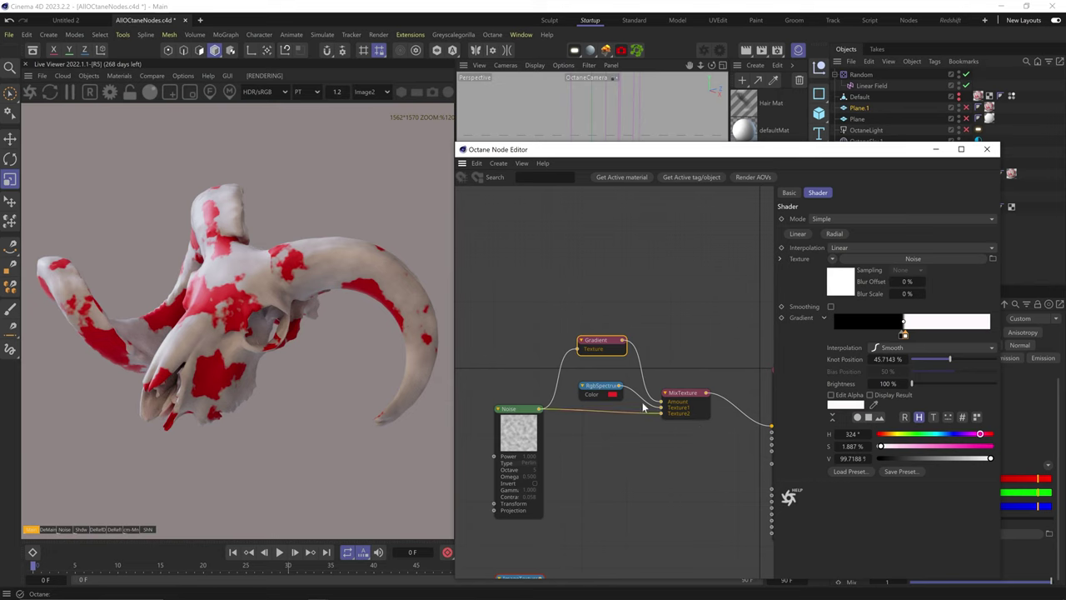
Step: Solo the Noise node and set its omega to 0.352227, gamma to 1.322688 and contrast to 2.636651
click(517, 433)
click(923, 292)
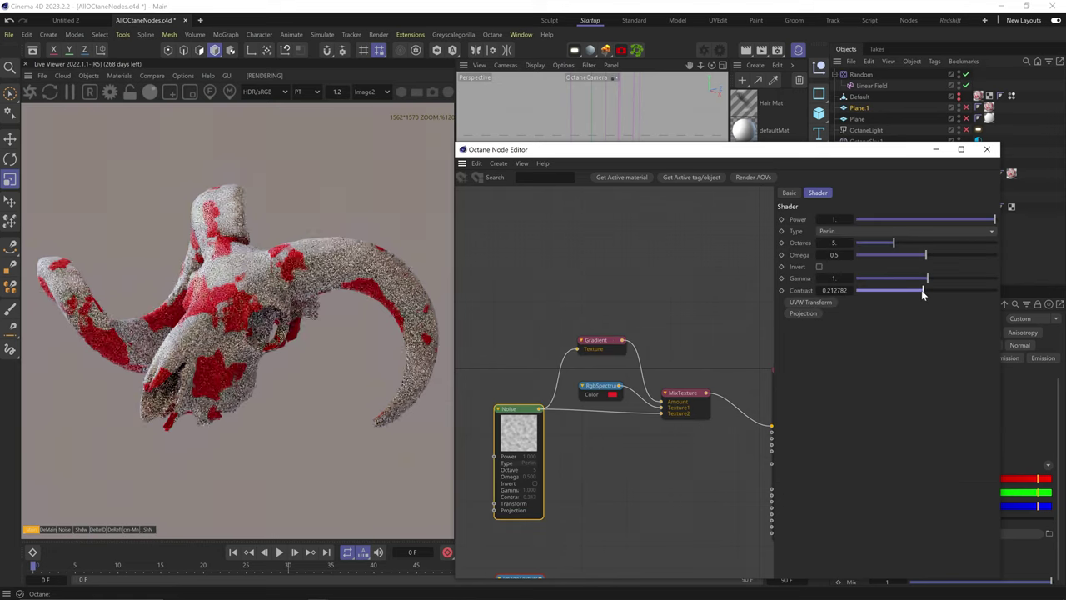
click(601, 344)
right_click(507, 430)
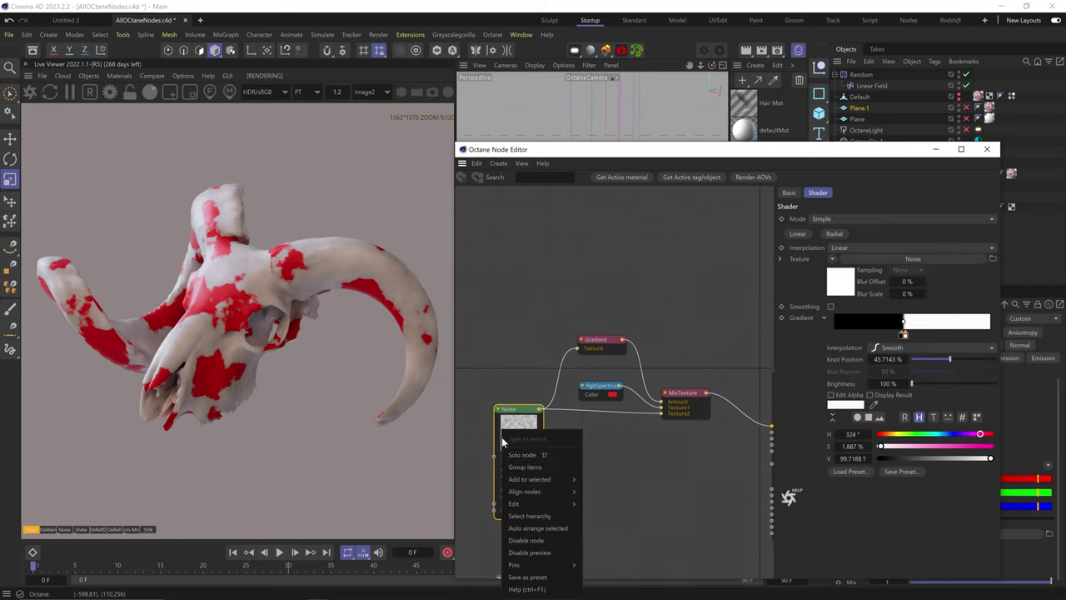
click(533, 448)
click(946, 291)
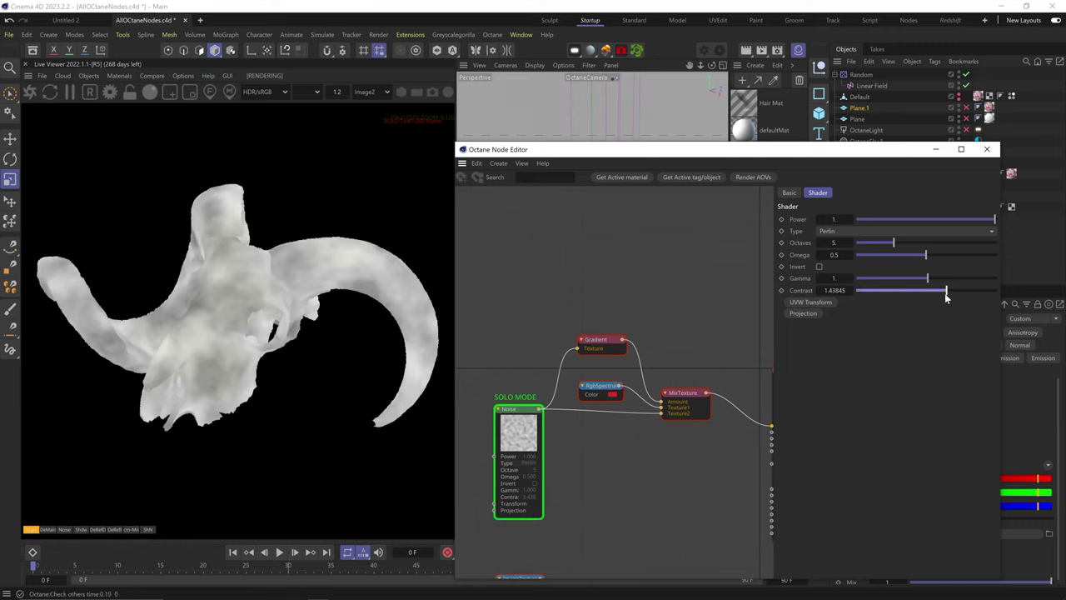
click(906, 256)
drag(927, 278, 954, 291)
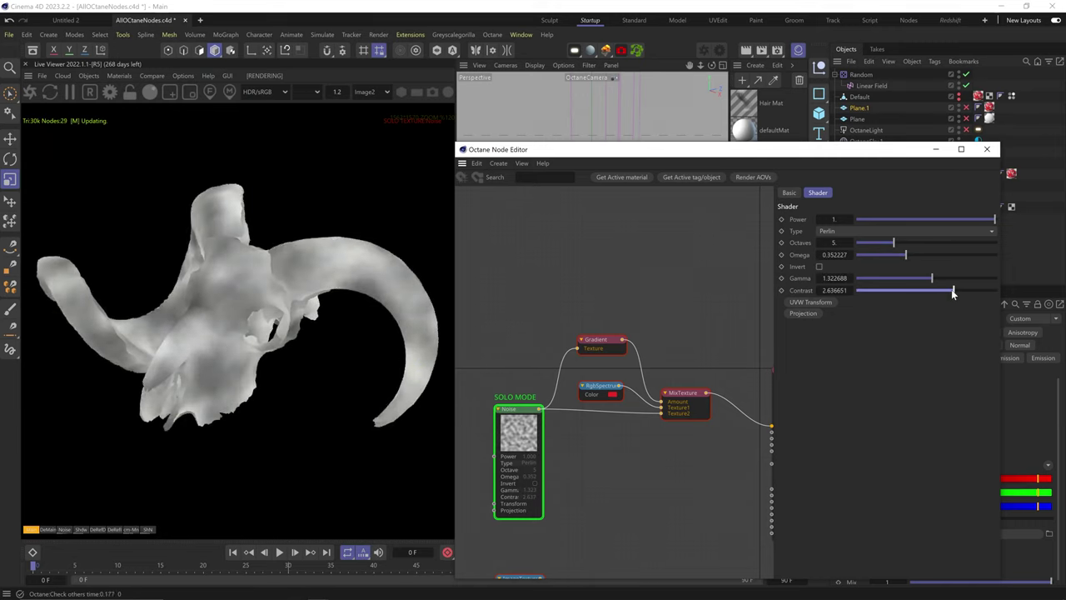
Step: Solo the Gradient node and shift its black and white knots towards the start, placing the white one at 20.3571%
click(612, 343)
right_click(595, 344)
click(622, 373)
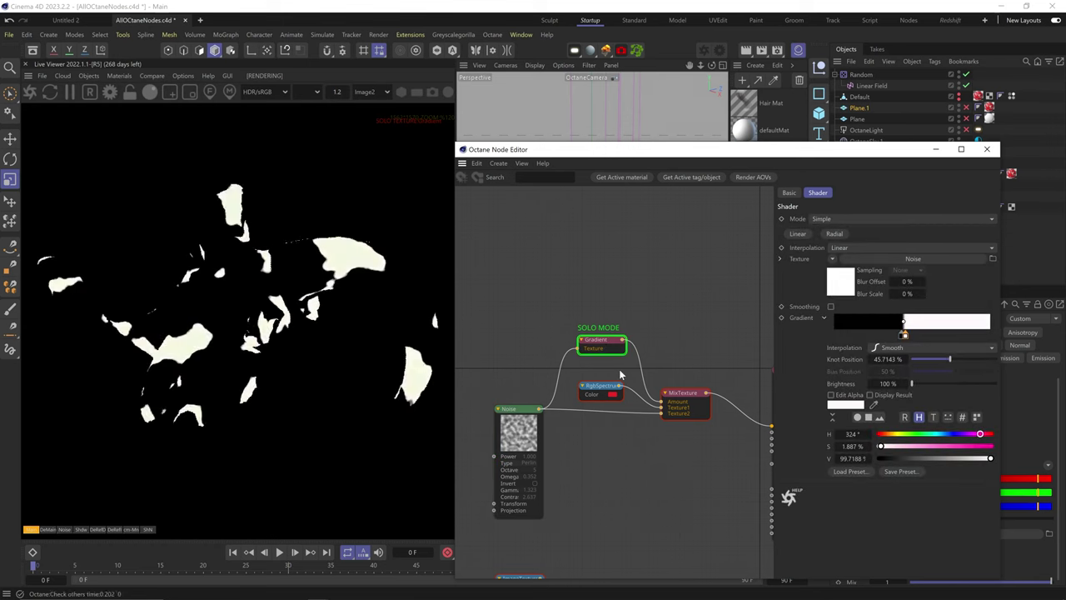
mouse_move(902, 335)
mouse_down()
mouse_move(849, 339)
mouse_move(866, 338)
mouse_up()
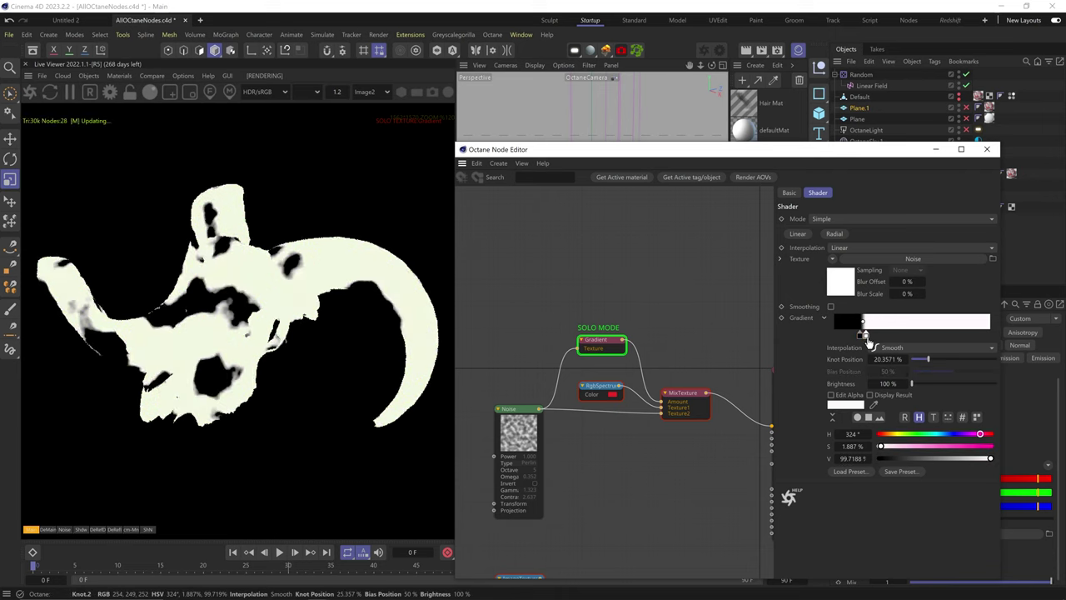
Step: Solo the Mix node and change the RGB spectrum colour to light grey, RGB 226, 226, 226
click(675, 406)
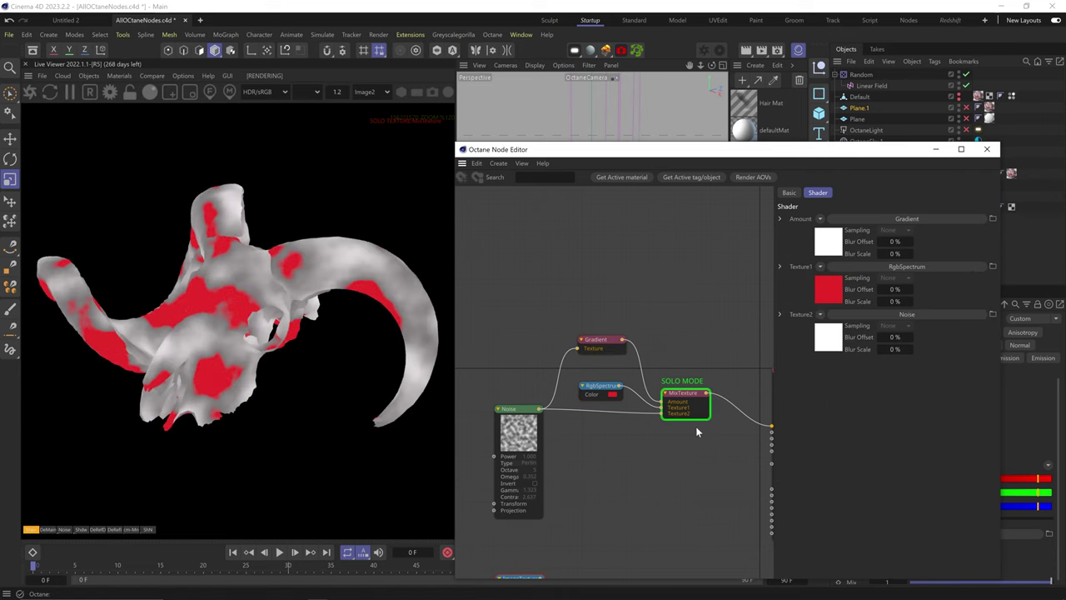
click(602, 386)
click(833, 220)
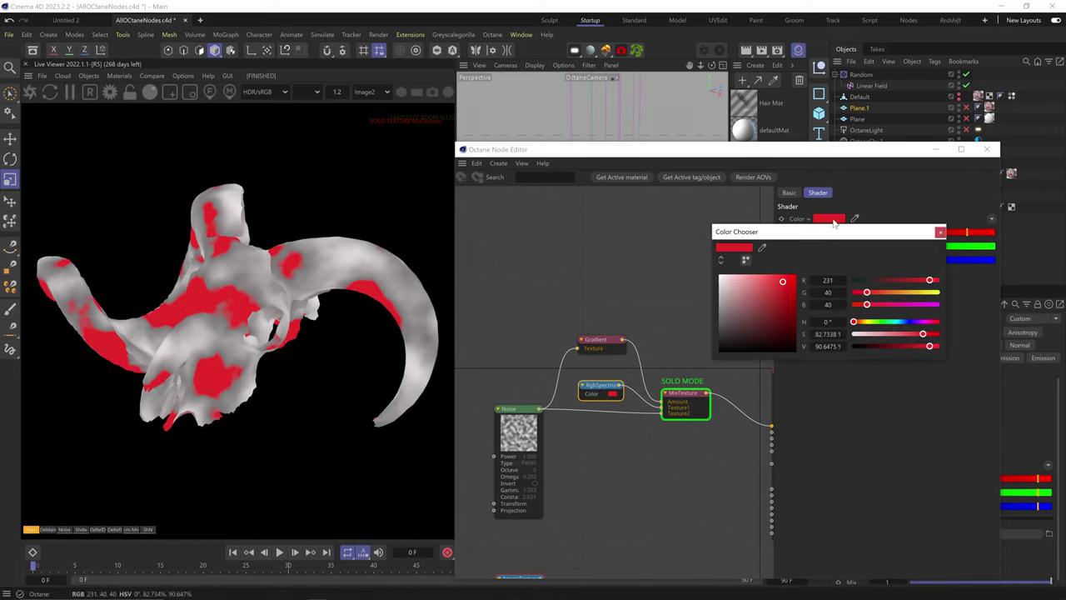
drag(742, 286, 719, 284)
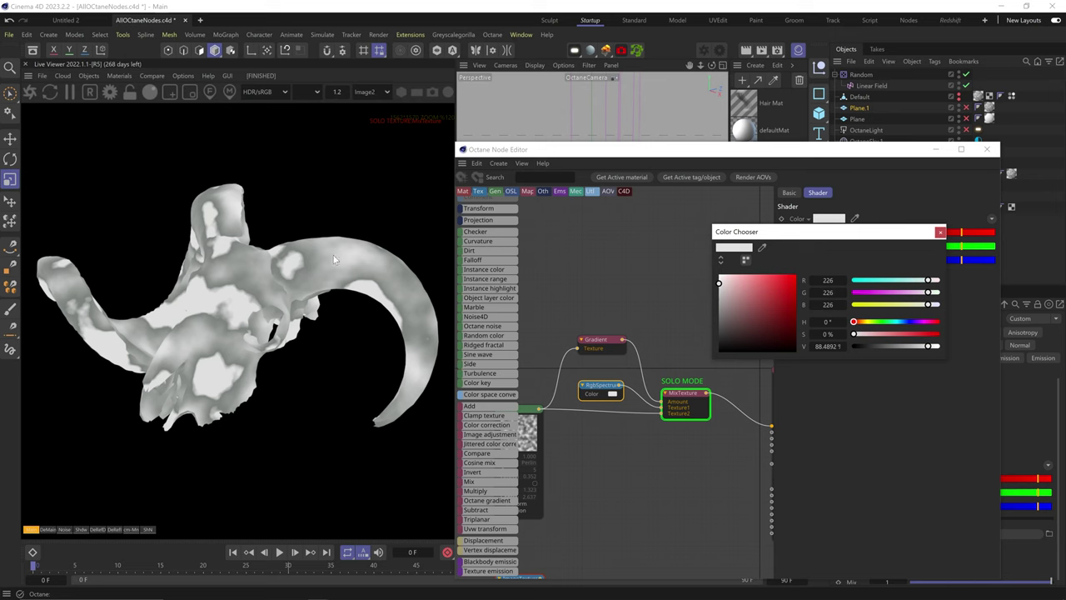
click(941, 233)
Step: Combine Noise and the image texture in a Subtract node feeding Albedo, and set the Noise contrast to 201.2072 and gamma to 0.845523
middle_drag(615, 416, 659, 374)
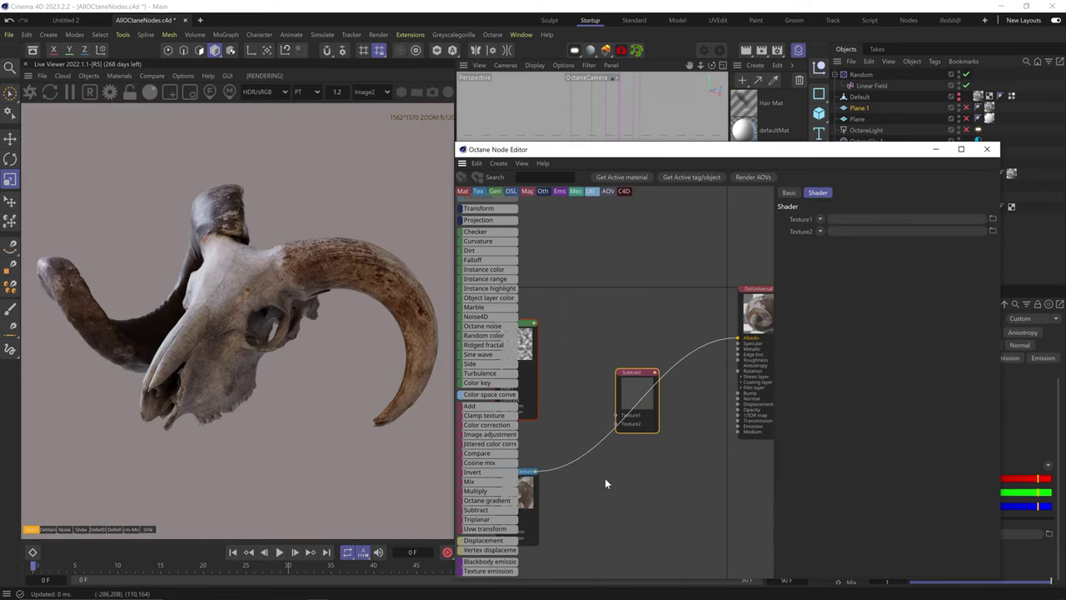
drag(536, 472, 624, 378)
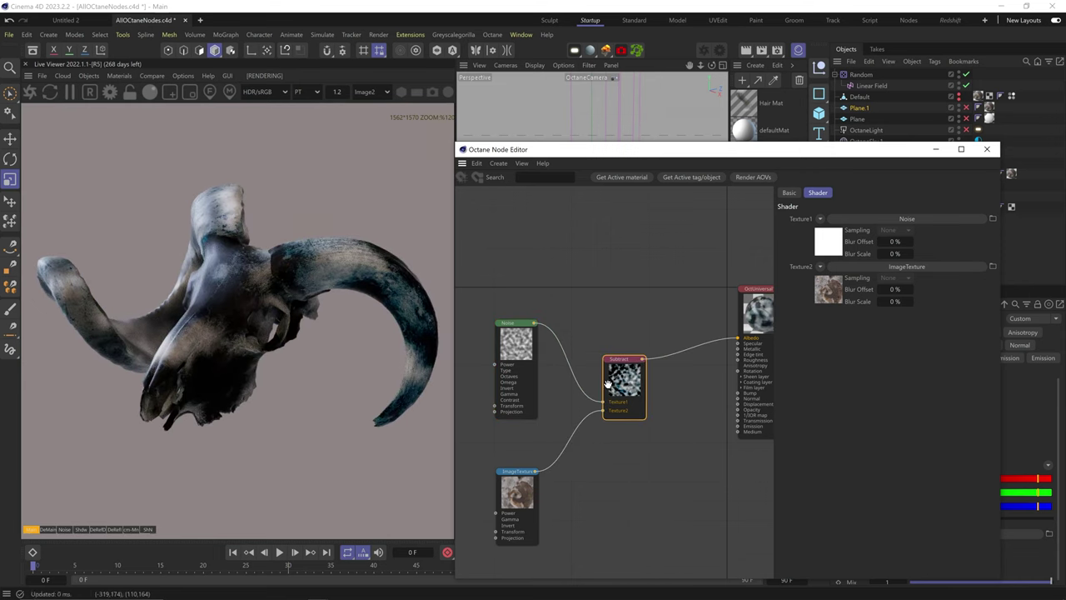
click(510, 347)
drag(954, 290, 1003, 290)
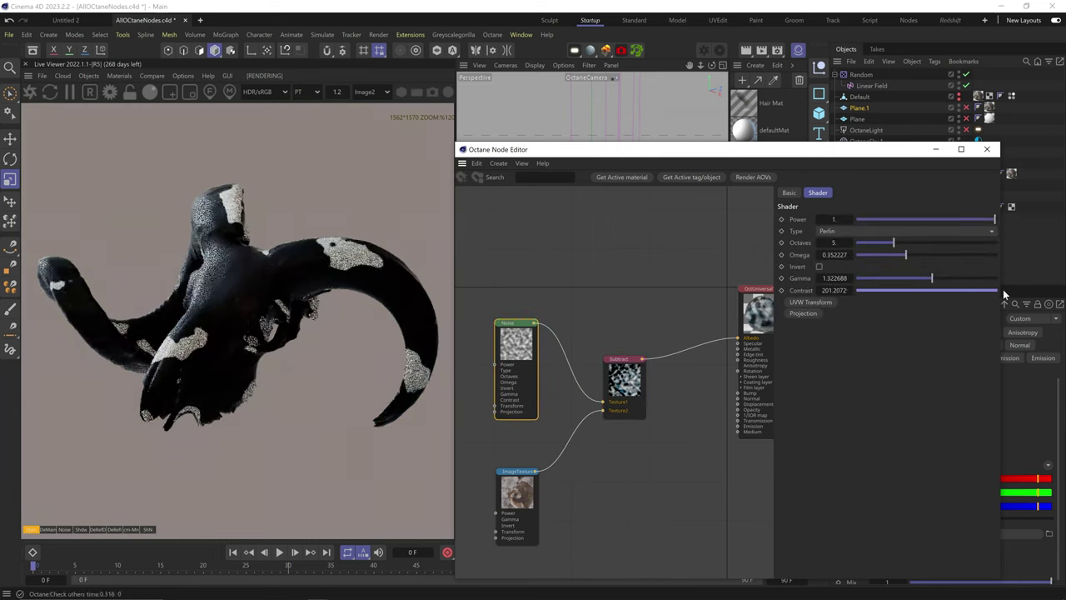
drag(933, 278, 922, 280)
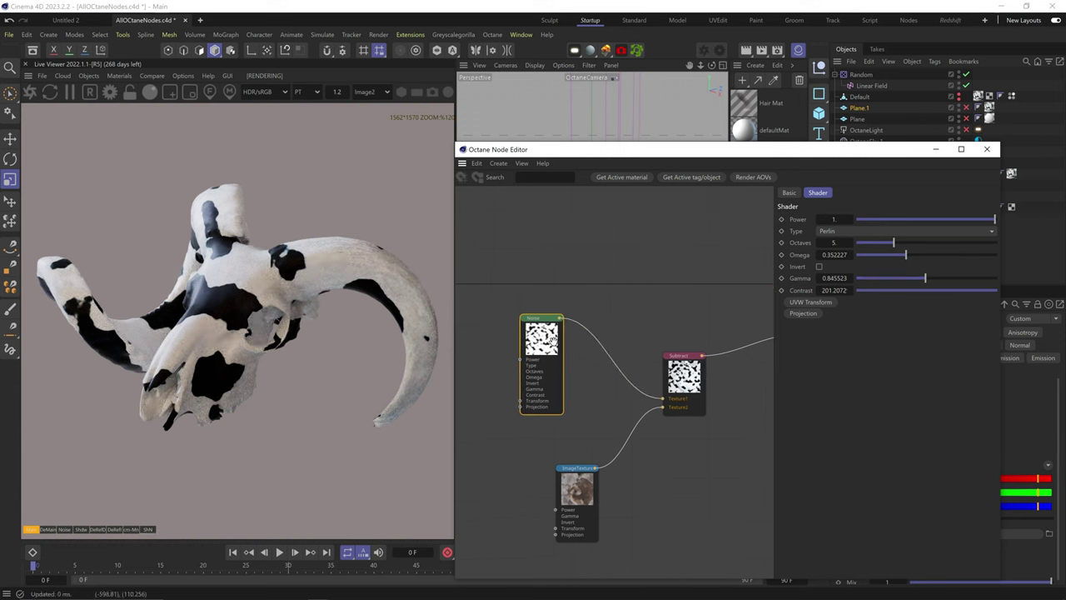
Step: Insert a Gradient node between Noise and Subtract, and set its first knot to a dark grey with value 27%
click(614, 364)
drag(614, 364, 599, 368)
double_click(835, 335)
drag(761, 381, 808, 382)
click(805, 399)
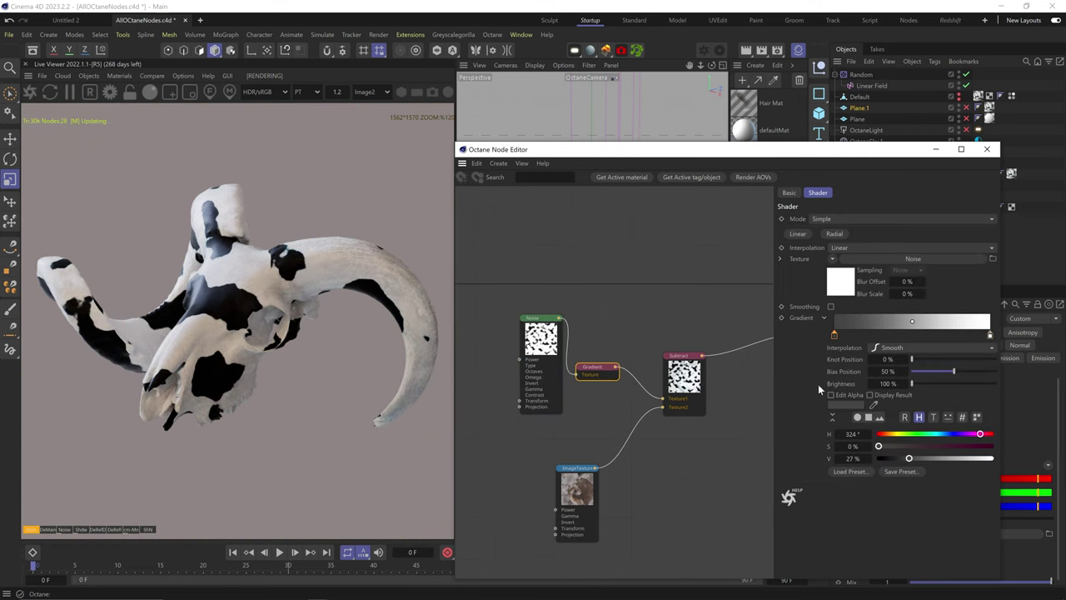
Step: Adjust the colour of the Gradient node's white end knot
double_click(990, 335)
drag(898, 379, 886, 380)
click(804, 400)
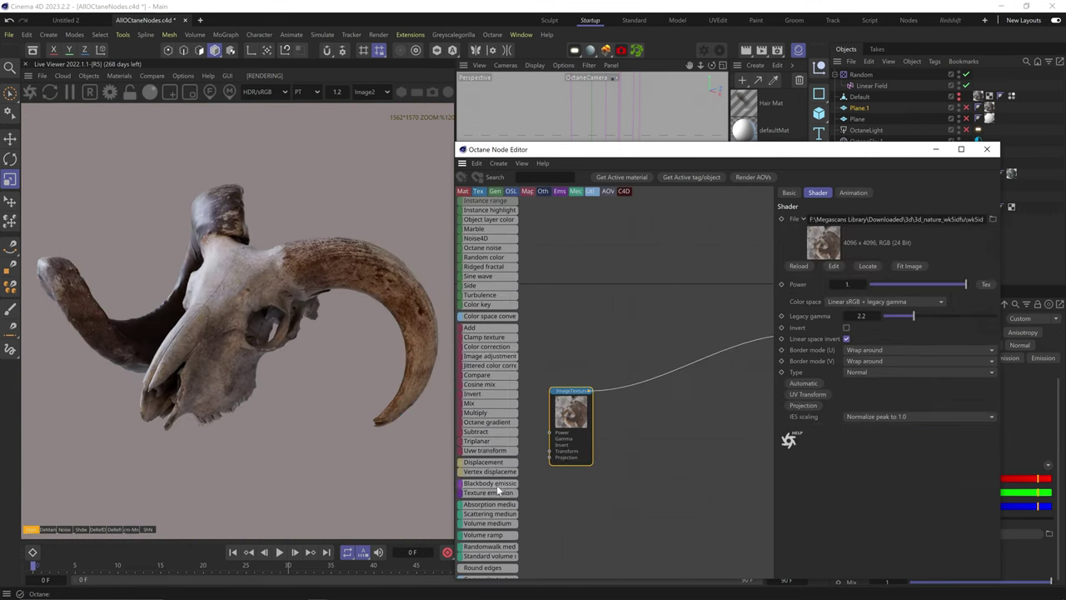
Step: Replace the image texture on Albedo with a Checker node feeding a new Triplanar node
drag(497, 485, 666, 302)
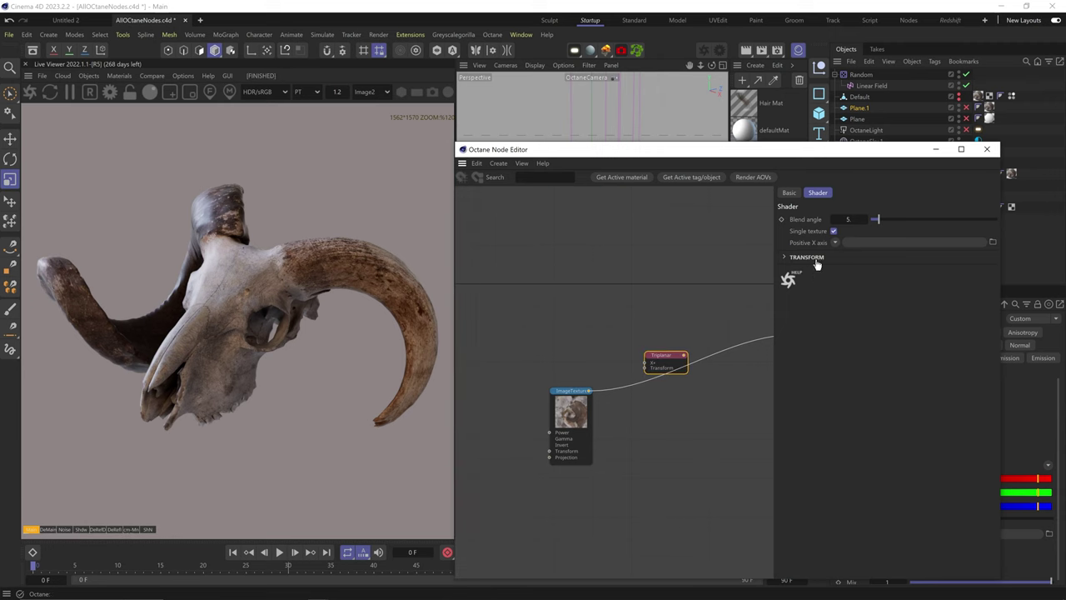
click(812, 258)
drag(489, 309, 645, 364)
middle_drag(706, 360, 530, 398)
drag(508, 392, 621, 372)
Step: Give the Checks node a UVW transform and set its locked scale to 0.037927
middle_drag(575, 383, 748, 380)
click(821, 221)
drag(960, 324, 912, 325)
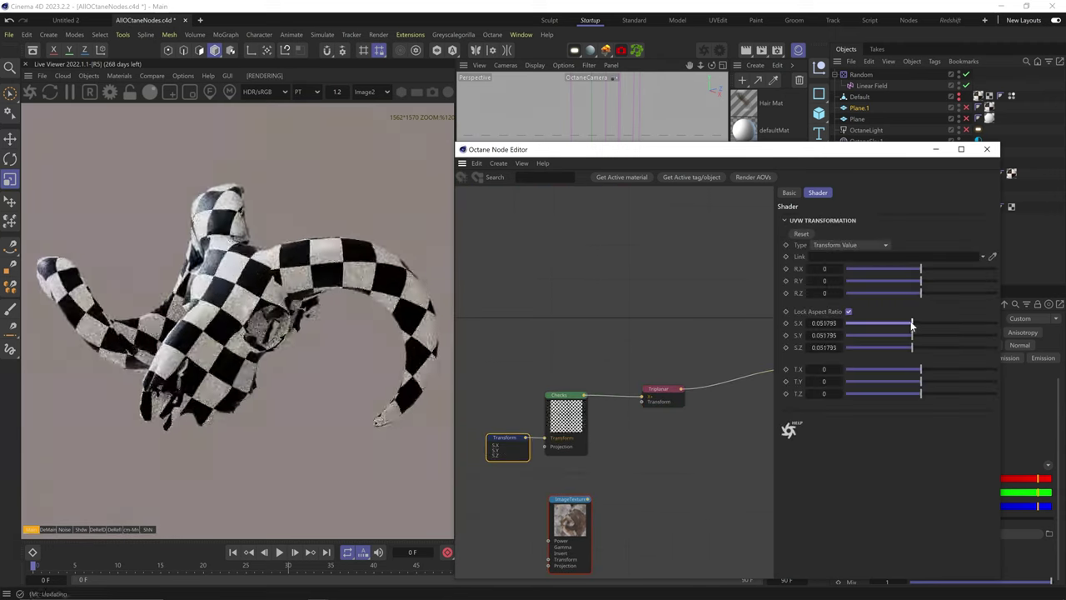
Step: Duplicate the skull object in the object list and delete the UVW tag from the copy
click(663, 397)
scroll(664, 408, up, 4)
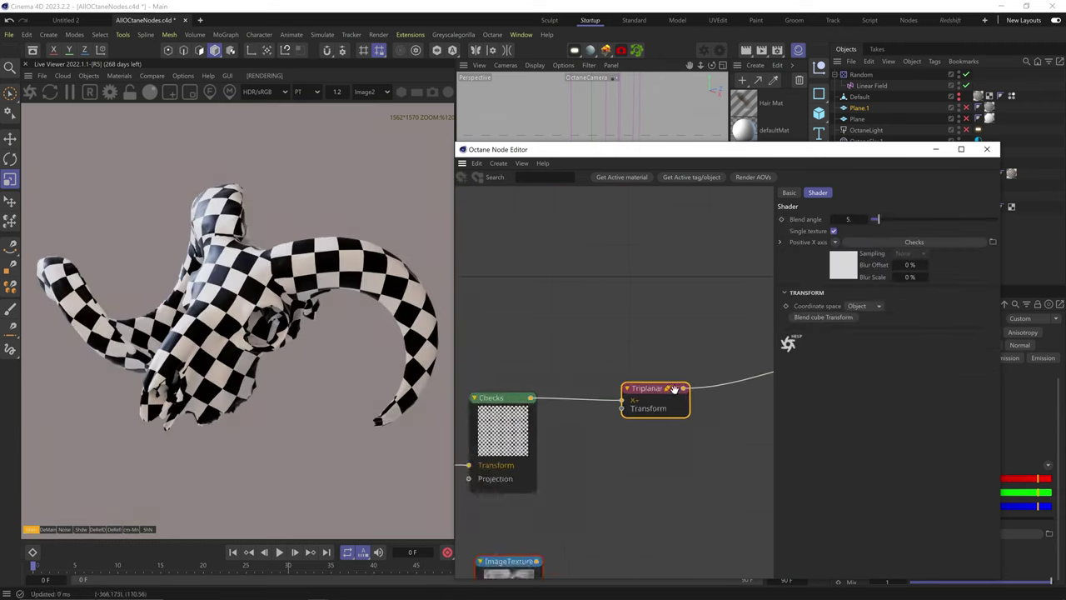
click(520, 433)
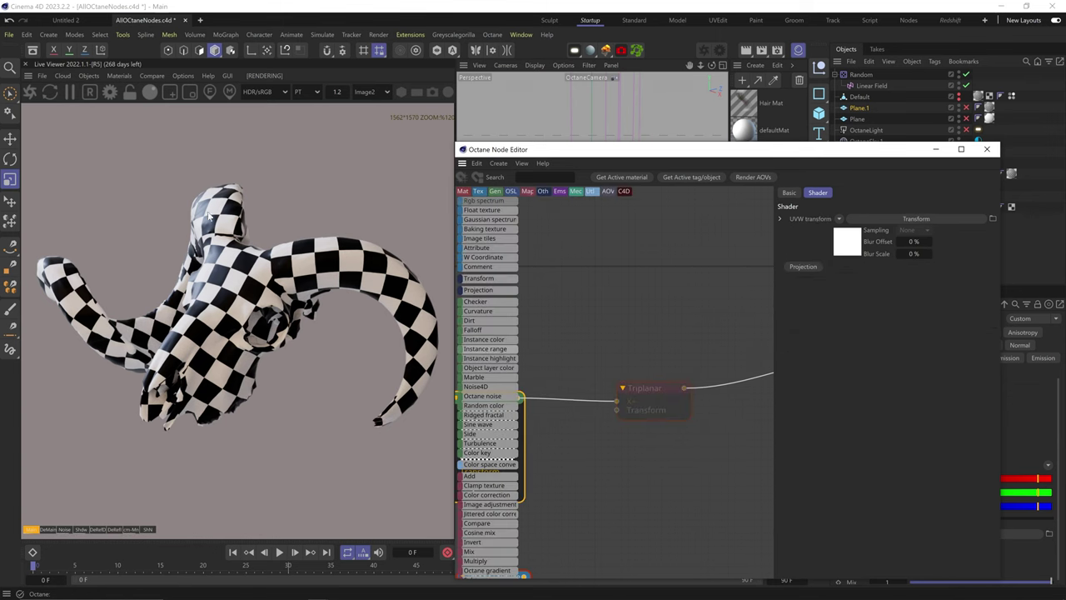
drag(592, 150, 554, 261)
ctrl+drag(873, 175, 873, 187)
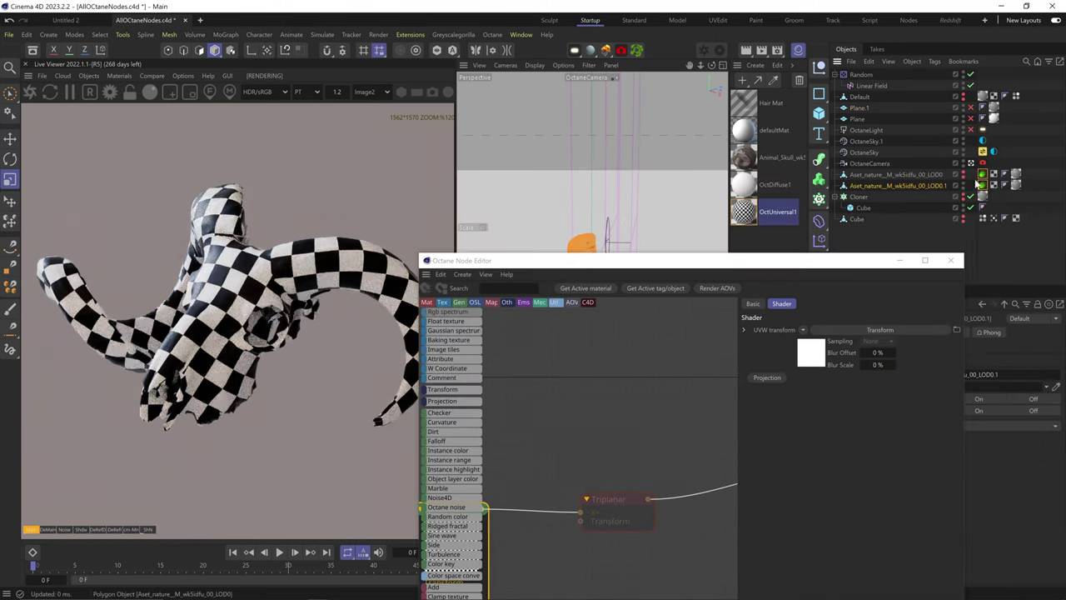
Step: Disable Single texture on the Triplanar node and connect Checks to all six of its axis inputs
click(603, 507)
scroll(626, 547, down, 3)
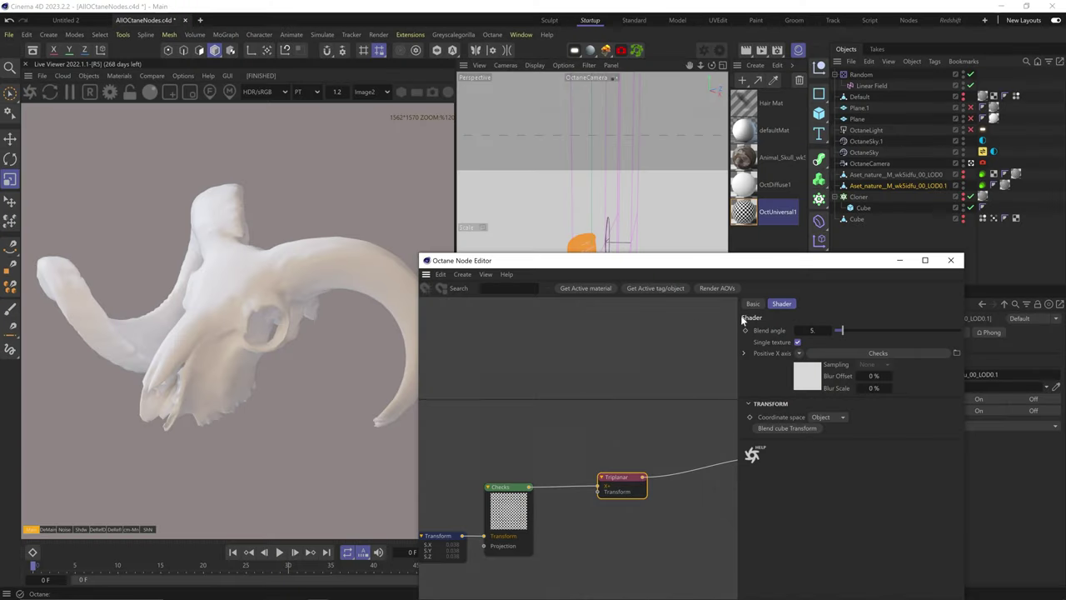
click(797, 343)
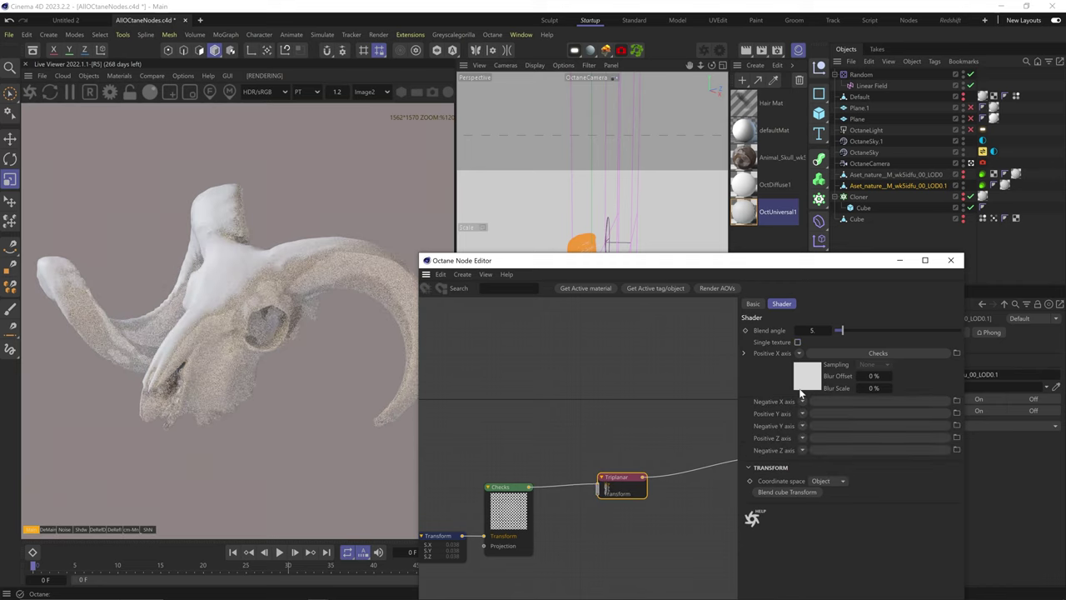
middle_drag(604, 476, 606, 422)
drag(650, 444, 653, 491)
drag(645, 460, 649, 450)
scroll(608, 448, up, 3)
drag(515, 419, 616, 443)
drag(517, 419, 617, 454)
drag(516, 419, 617, 466)
Step: Add a Texture Projection node to Checks and set its texture projection to Triplanar
click(633, 446)
middle_drag(633, 445, 723, 426)
click(581, 440)
middle_drag(599, 488, 642, 452)
drag(535, 442, 534, 411)
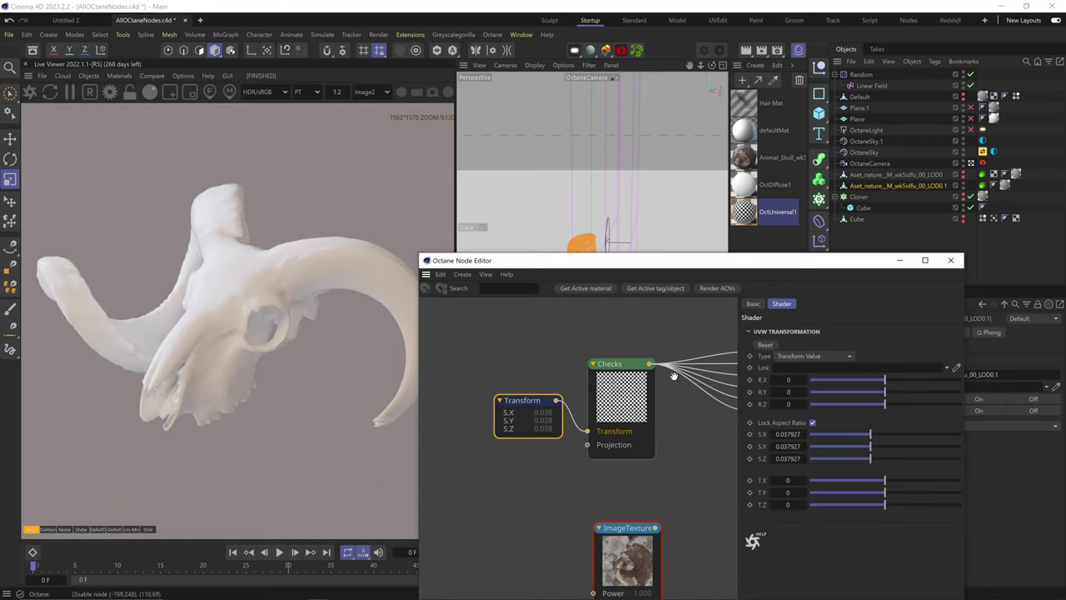
click(637, 391)
click(767, 378)
drag(530, 459, 530, 471)
click(845, 330)
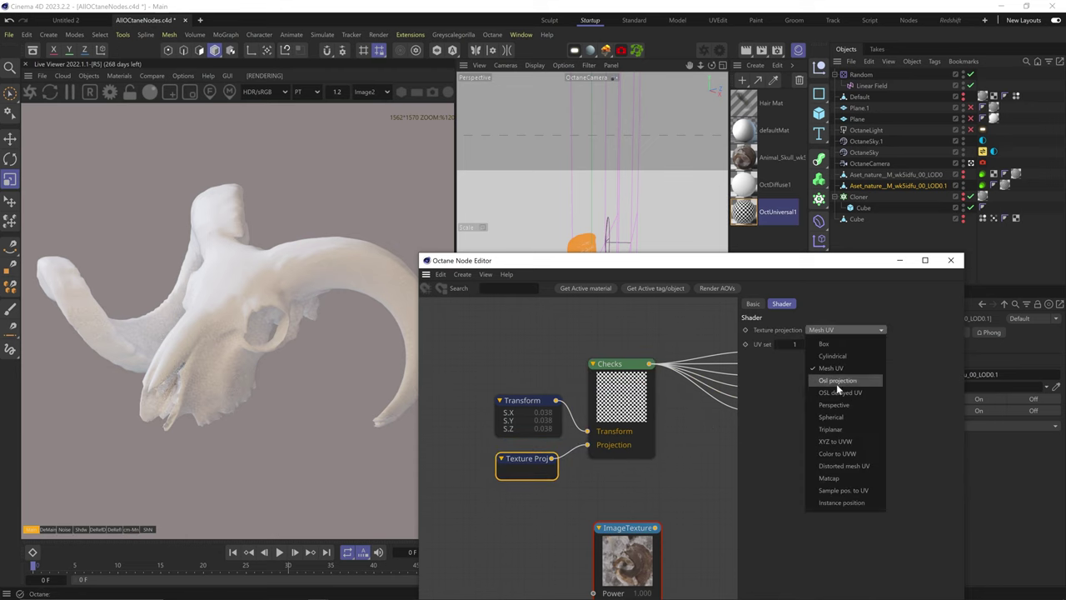
click(847, 429)
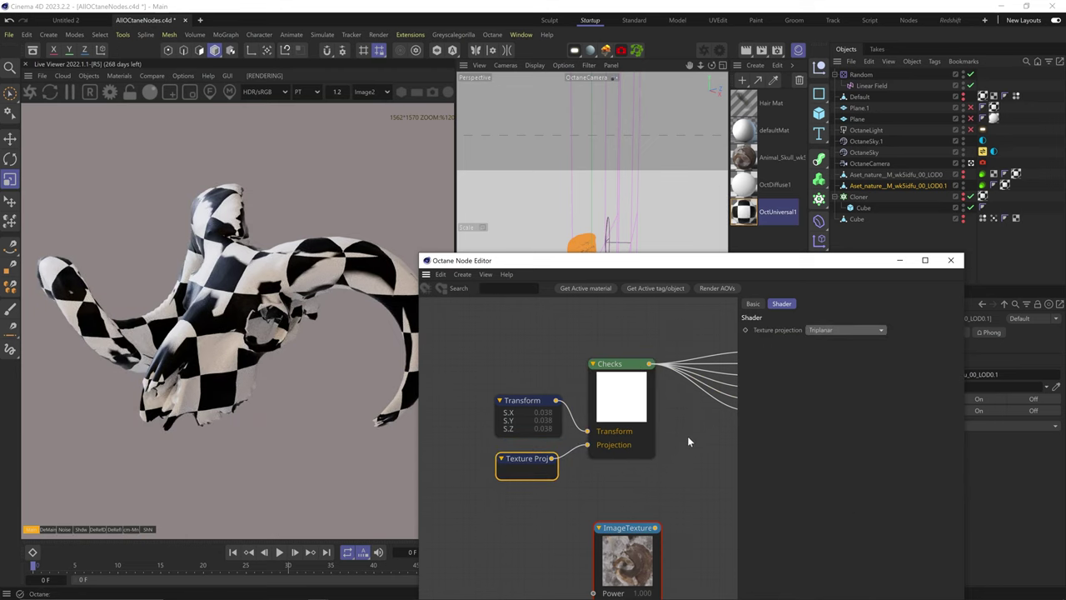
Step: Set the locked scale of the Checks Transform node to 0.006952
middle_drag(688, 438, 621, 497)
click(458, 462)
drag(868, 434, 843, 435)
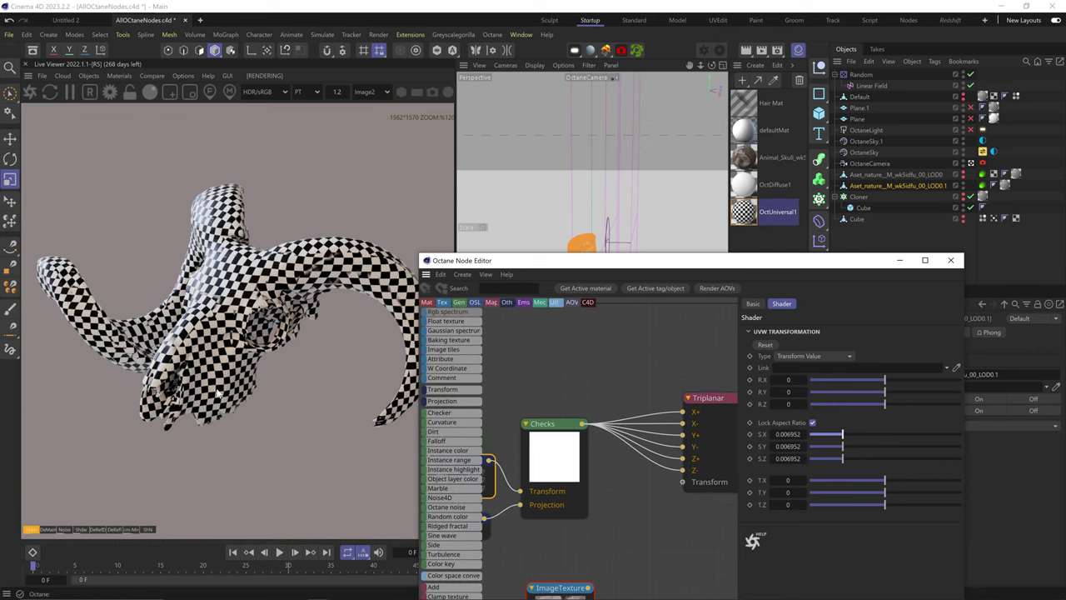
Step: Set the Triplanar node's blend angle to 17.74038
click(713, 442)
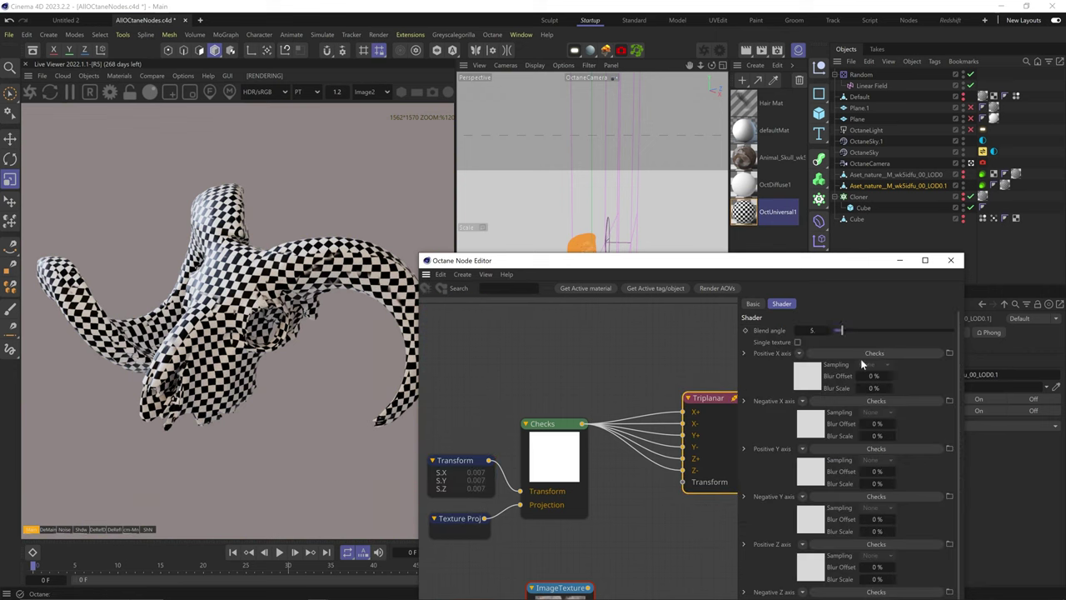
drag(861, 330, 810, 332)
click(858, 331)
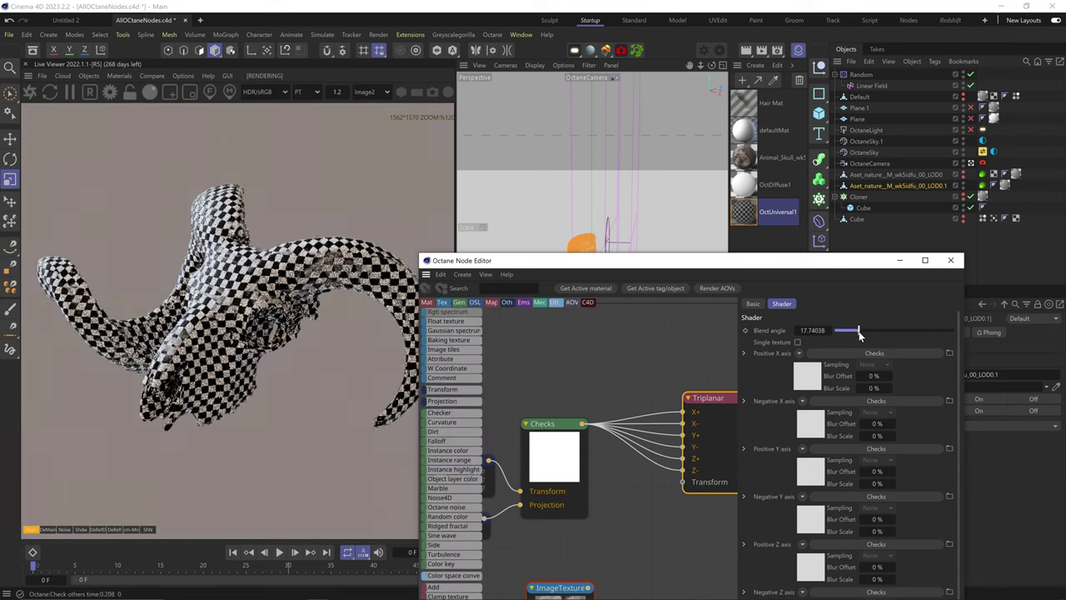
Step: Feed Checks straight into Albedo without the Triplanar and Texture Projection nodes, and switch back to the original skull object
middle_drag(639, 480, 635, 427)
scroll(454, 437, up, 3)
mouse_move(450, 405)
mouse_down()
mouse_move(619, 446)
mouse_move(678, 383)
mouse_move(716, 388)
mouse_up()
click(793, 330)
click(752, 388)
click(905, 347)
mouse_move(427, 271)
click(793, 330)
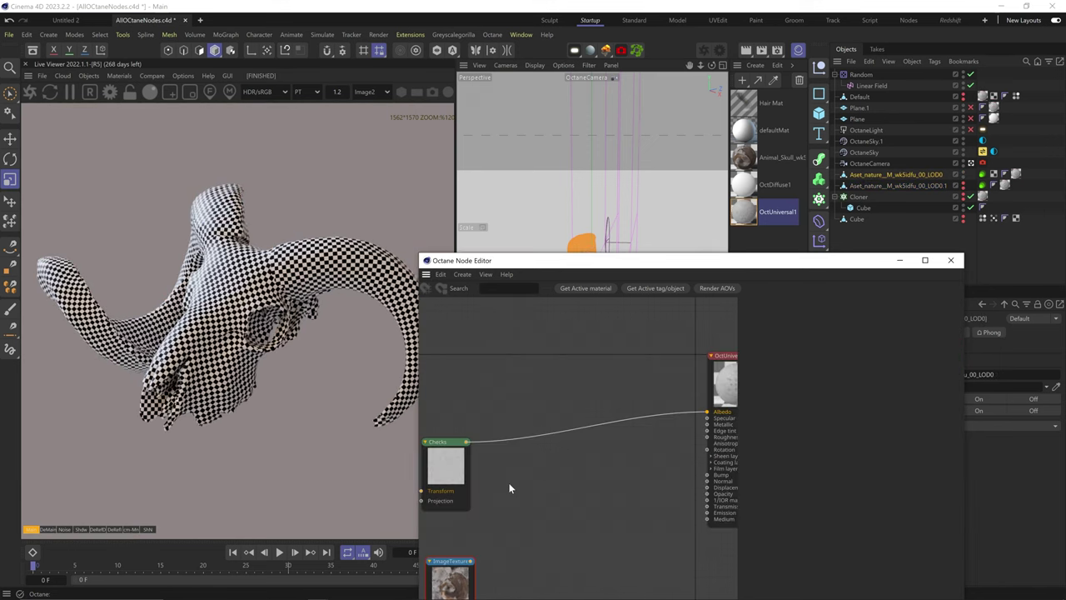
Step: Add a Uvw transform node and a Mix texture node between Checks and the material
drag(465, 490, 566, 476)
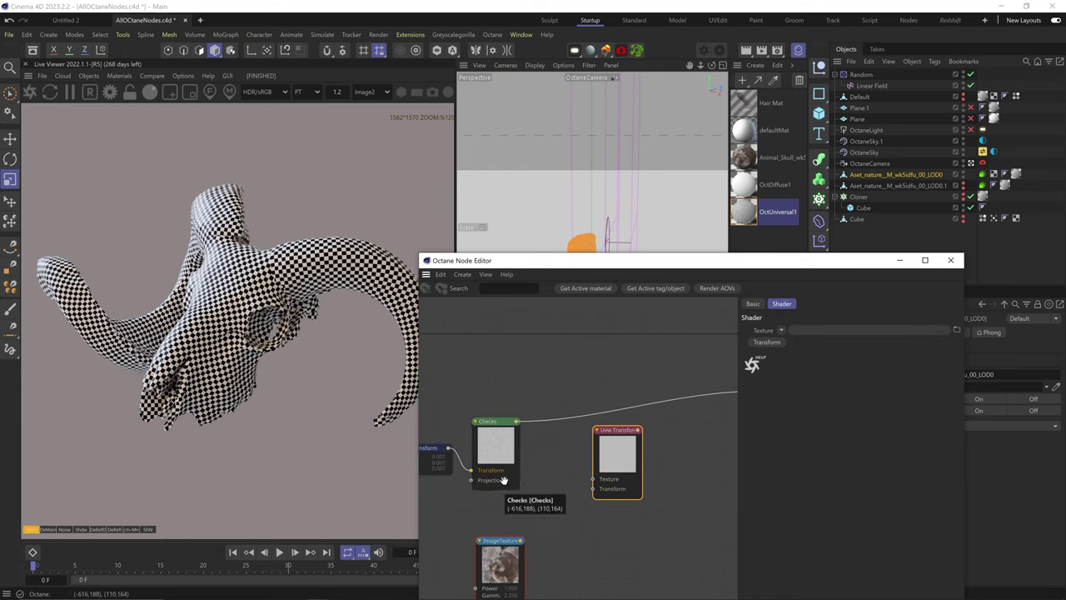
mouse_move(457, 459)
drag(448, 450, 596, 366)
middle_drag(501, 455, 563, 457)
ctrl+drag(563, 458, 547, 409)
Step: Set the Checks Transform's locked scale to 0.1 and connect Checks to the Mix node's Amount
click(472, 401)
drag(843, 435, 887, 435)
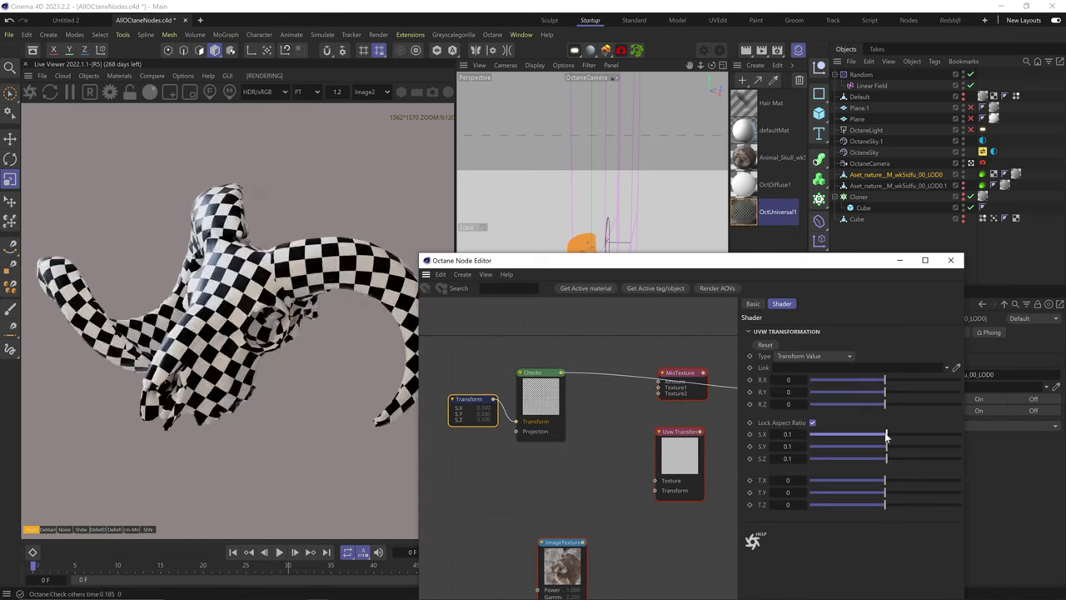
drag(563, 372, 658, 382)
middle_drag(657, 427, 605, 442)
Step: Add an Octane noise node below Checks and connect it to the Mix node's Texture2
mouse_move(452, 441)
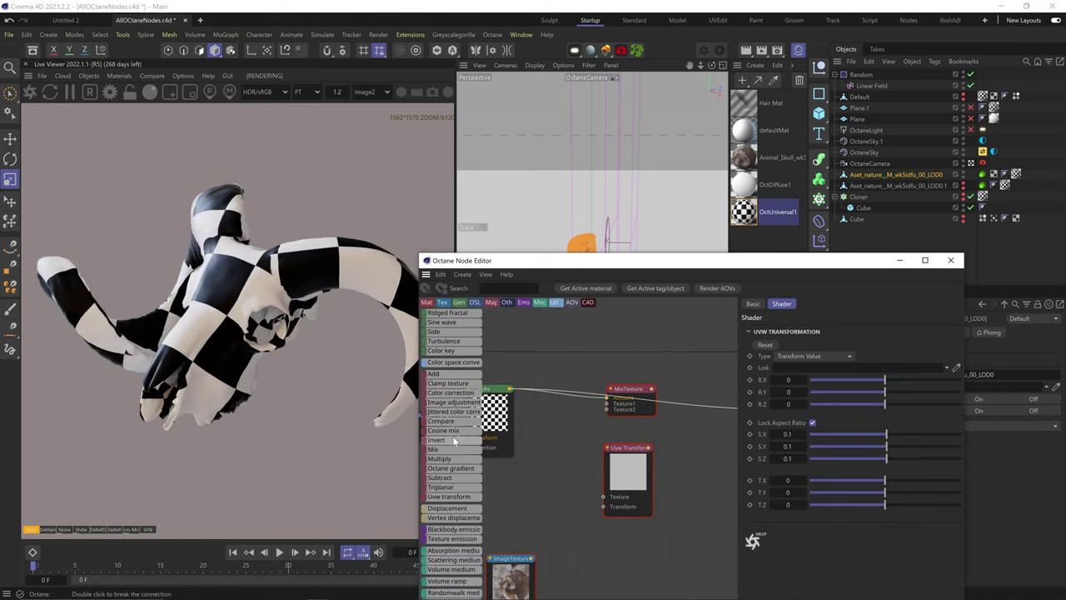
scroll(457, 442, up, 3)
drag(458, 453, 517, 478)
middle_drag(623, 499, 691, 436)
drag(582, 534, 588, 580)
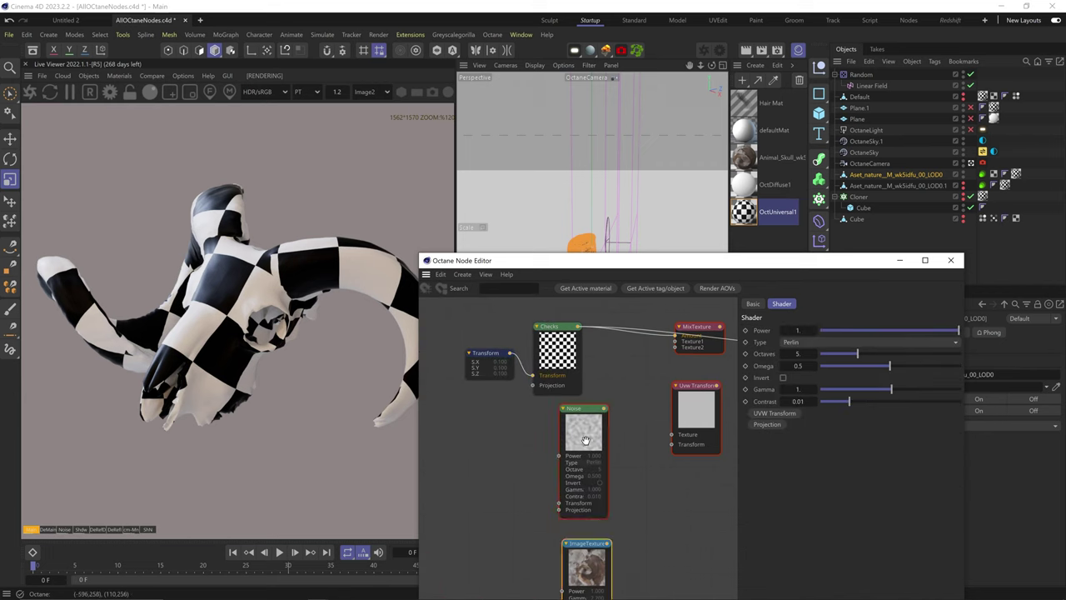
drag(586, 438, 565, 439)
drag(676, 356, 675, 349)
Step: Give the Noise a Transform with a locked scale of 0.039263, and connect the Mix node to Albedo
click(775, 414)
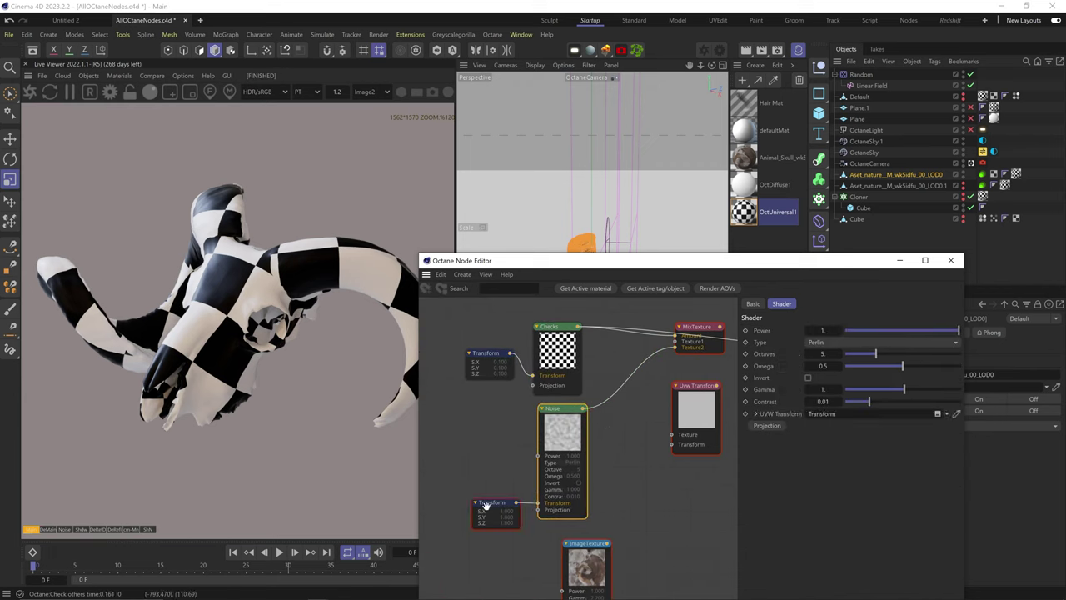
click(486, 504)
click(871, 435)
middle_drag(723, 329, 582, 396)
drag(692, 419, 695, 415)
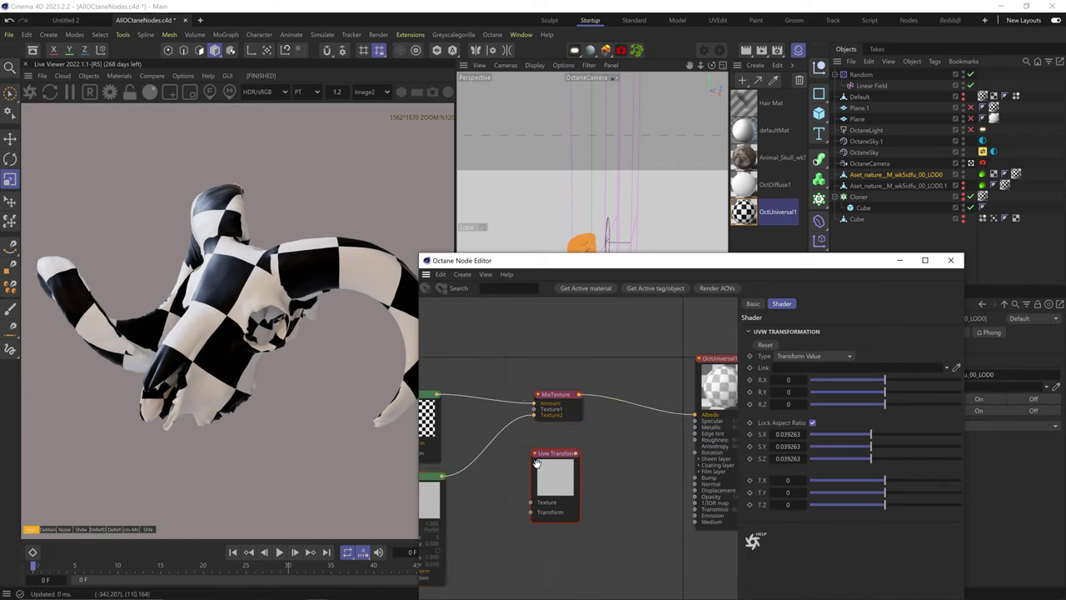
Step: Spread out the graph by moving Checks and its Transform upwards and Noise with its Transform down and away
middle_drag(497, 430, 629, 425)
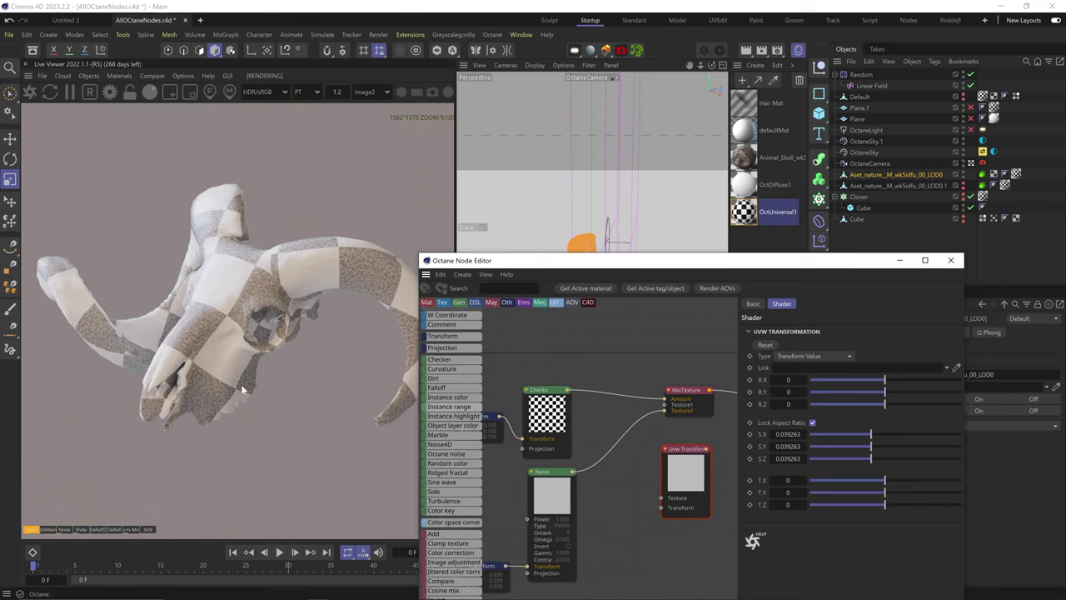
middle_drag(483, 377, 527, 403)
drag(521, 401, 590, 454)
drag(592, 445, 592, 396)
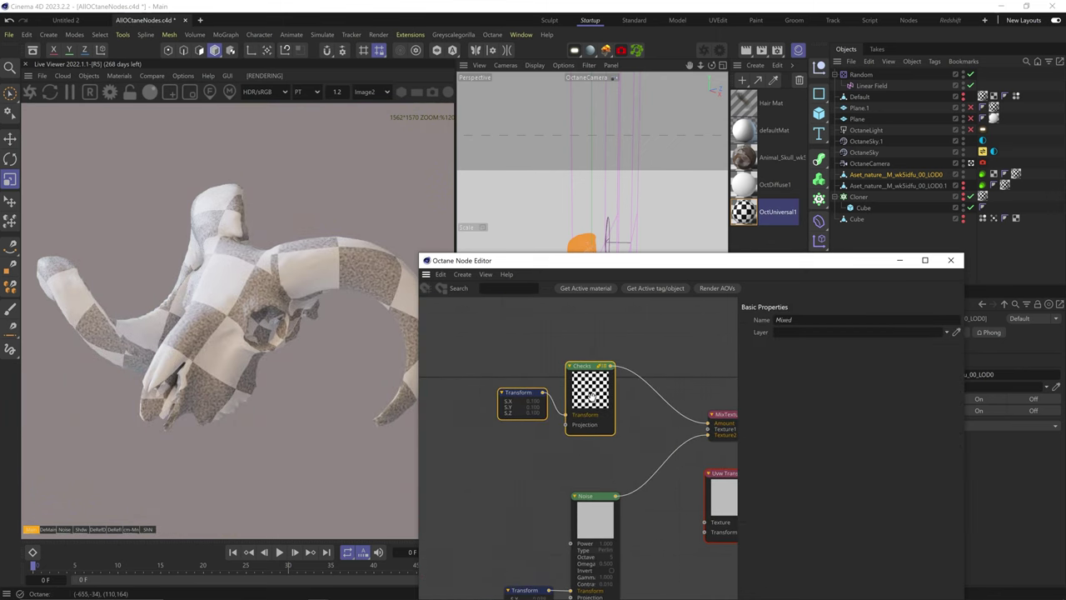
drag(648, 509, 523, 597)
drag(604, 507, 529, 529)
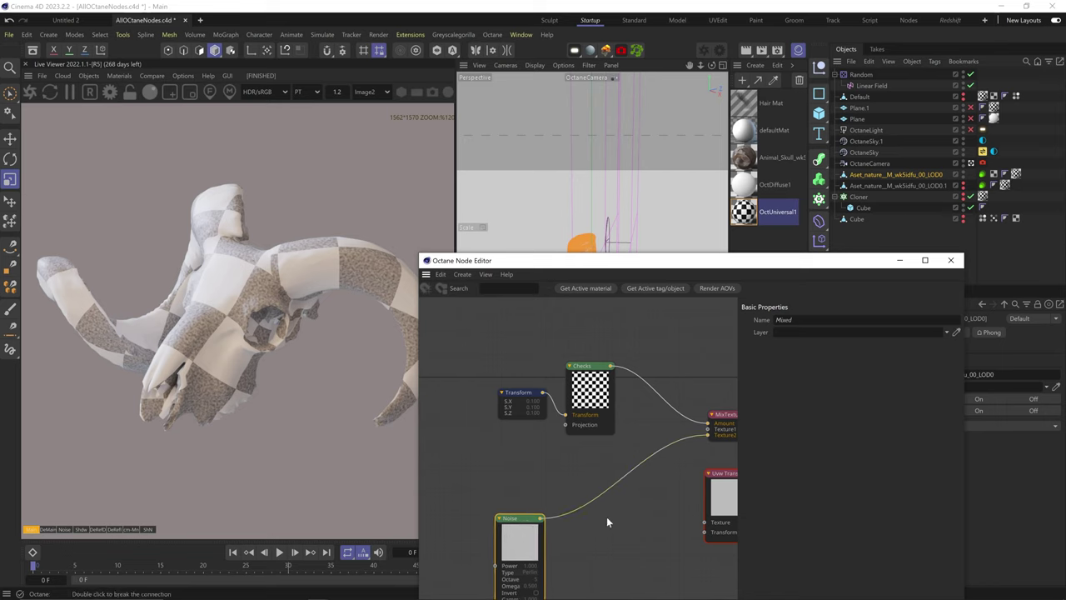
Step: Move the Uvw transform node into the gap between the Checks and Noise nodes
middle_drag(631, 505, 634, 446)
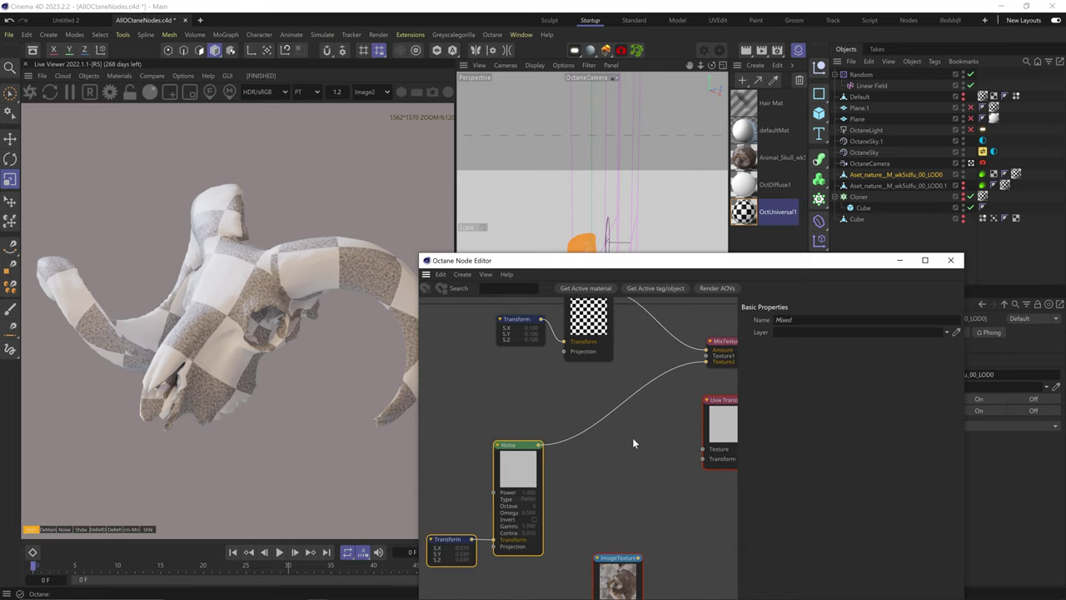
middle_drag(580, 500, 631, 487)
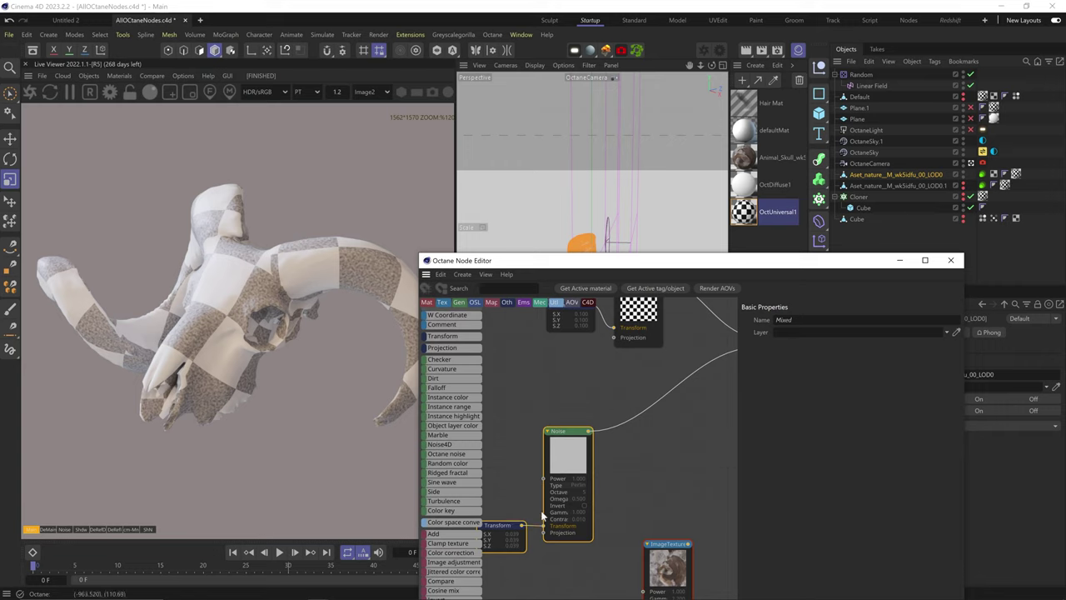
middle_drag(621, 406, 562, 486)
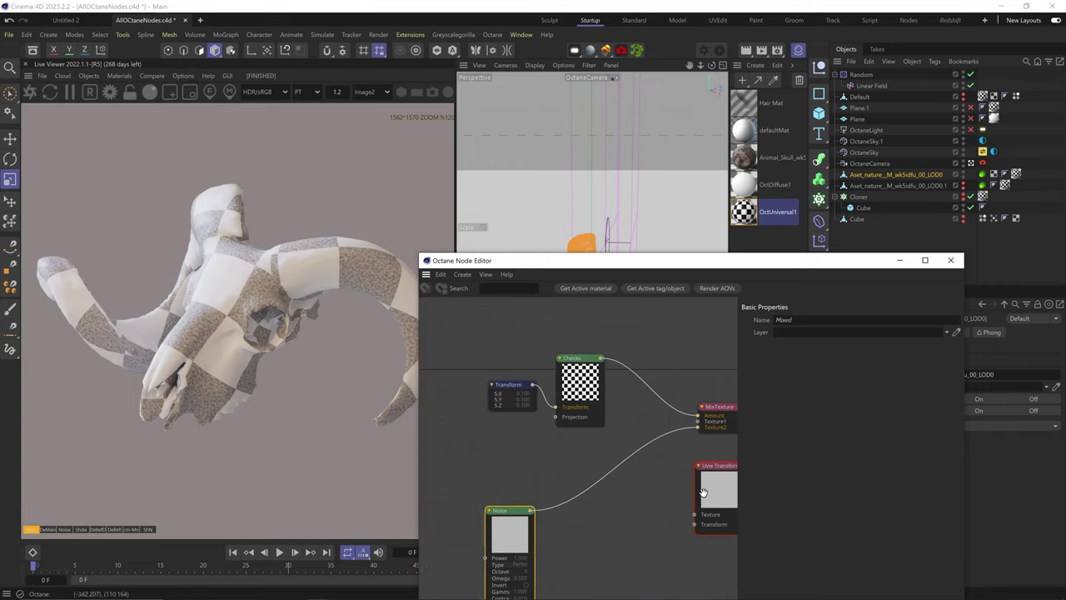
drag(704, 493, 566, 461)
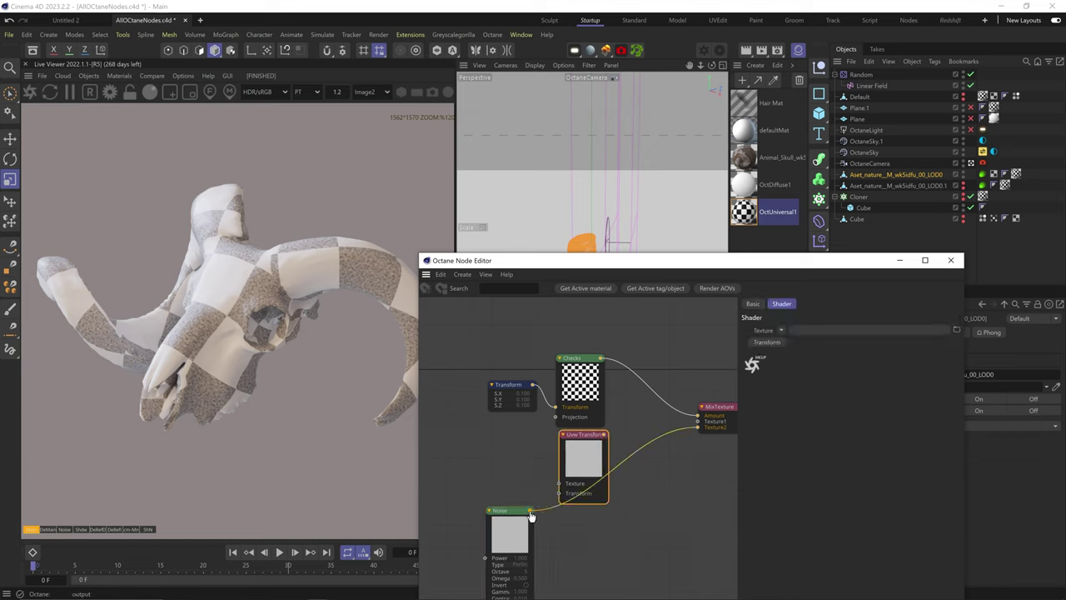